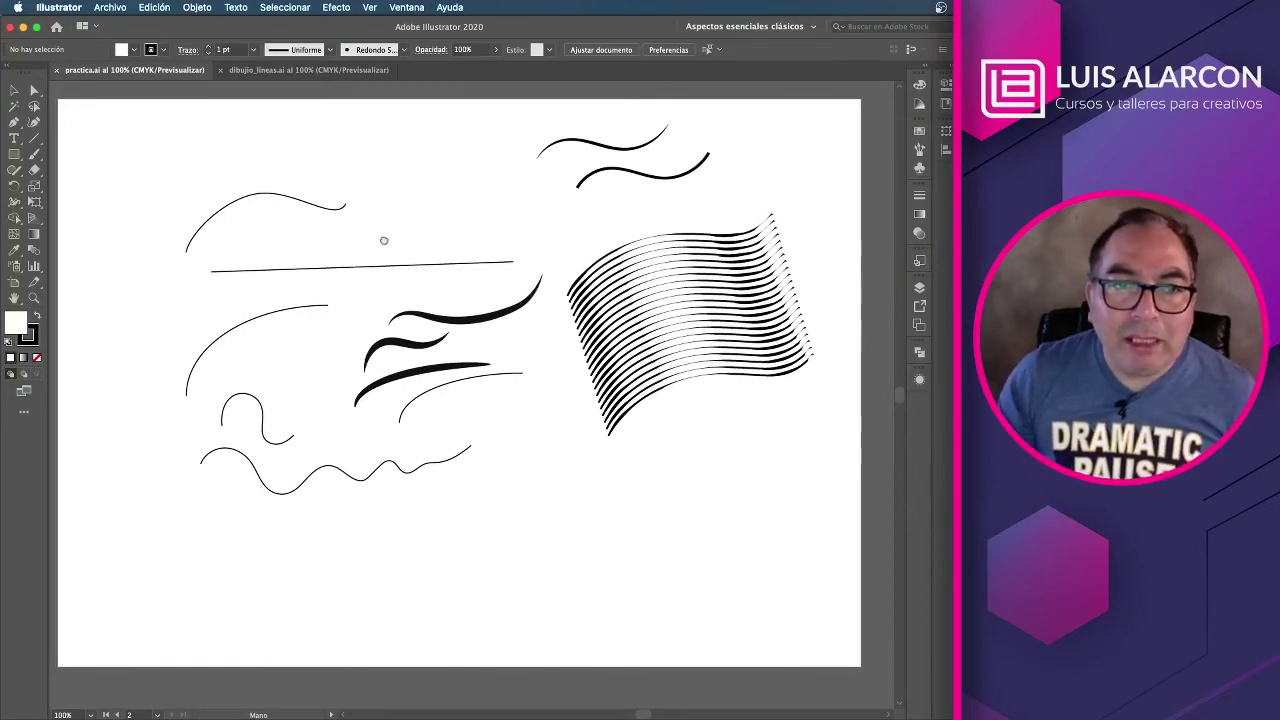
Step: Zoom in on the practice artboard's hatched curve strokes, then zoom back out
left_click_drag(378, 238, 388, 242)
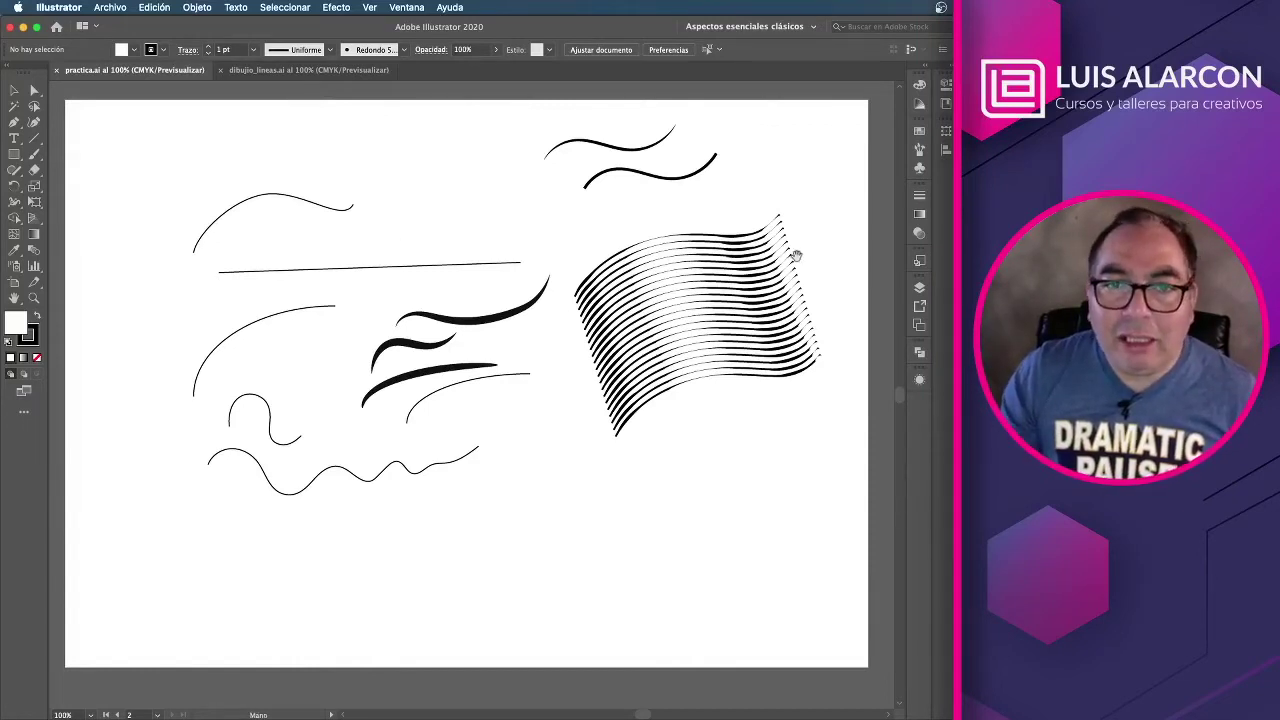
scroll(794, 251, "right", 2)
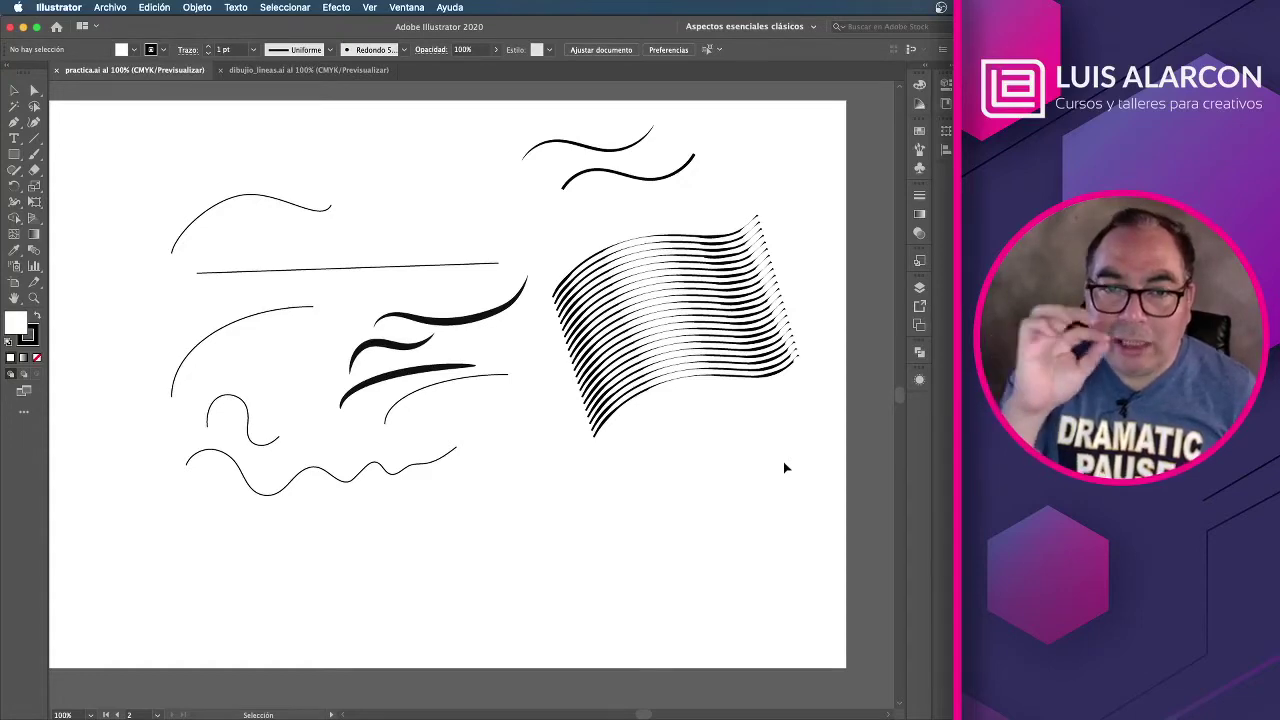
key("a")
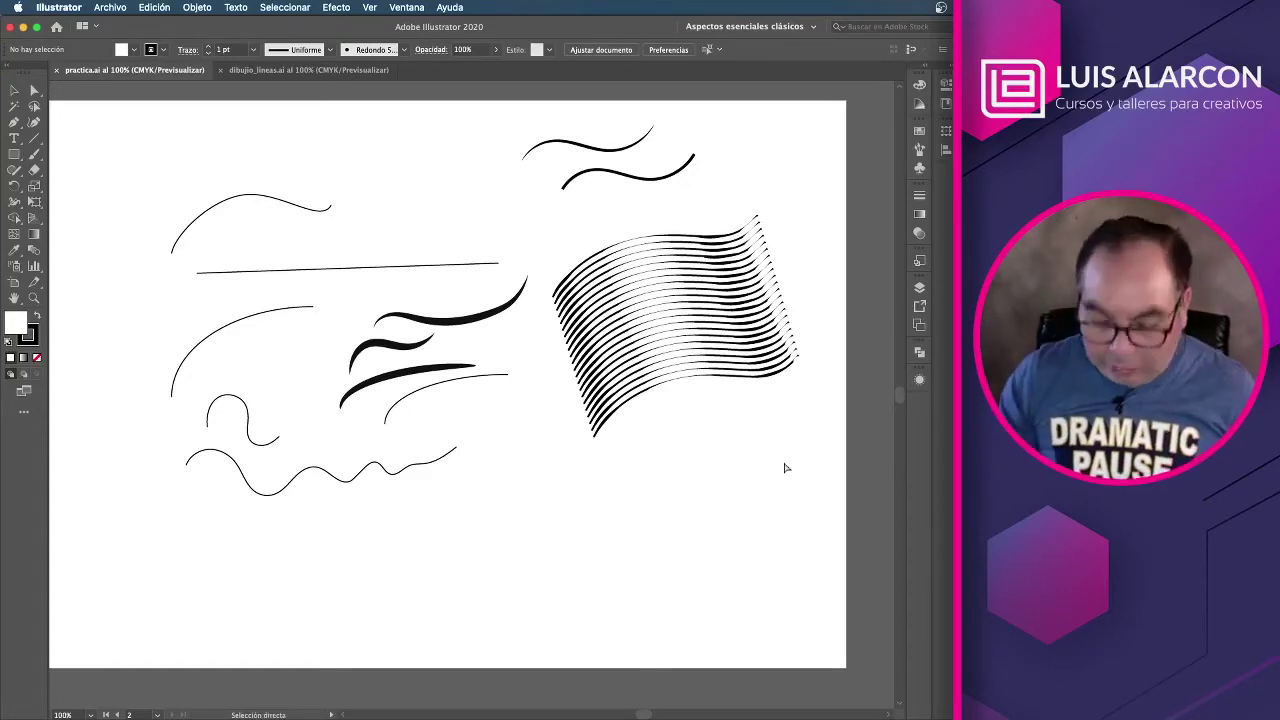
key("ctrl+plus")
left_click_drag(784, 461, 585, 540)
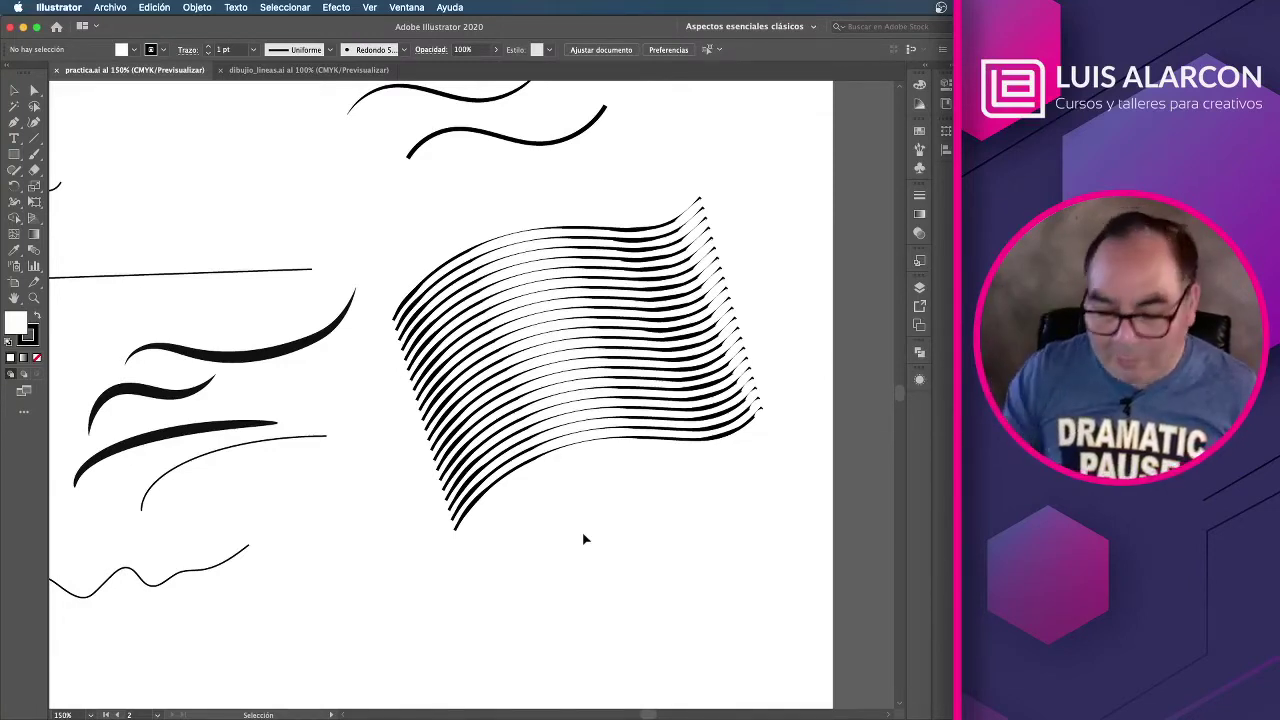
key("a")
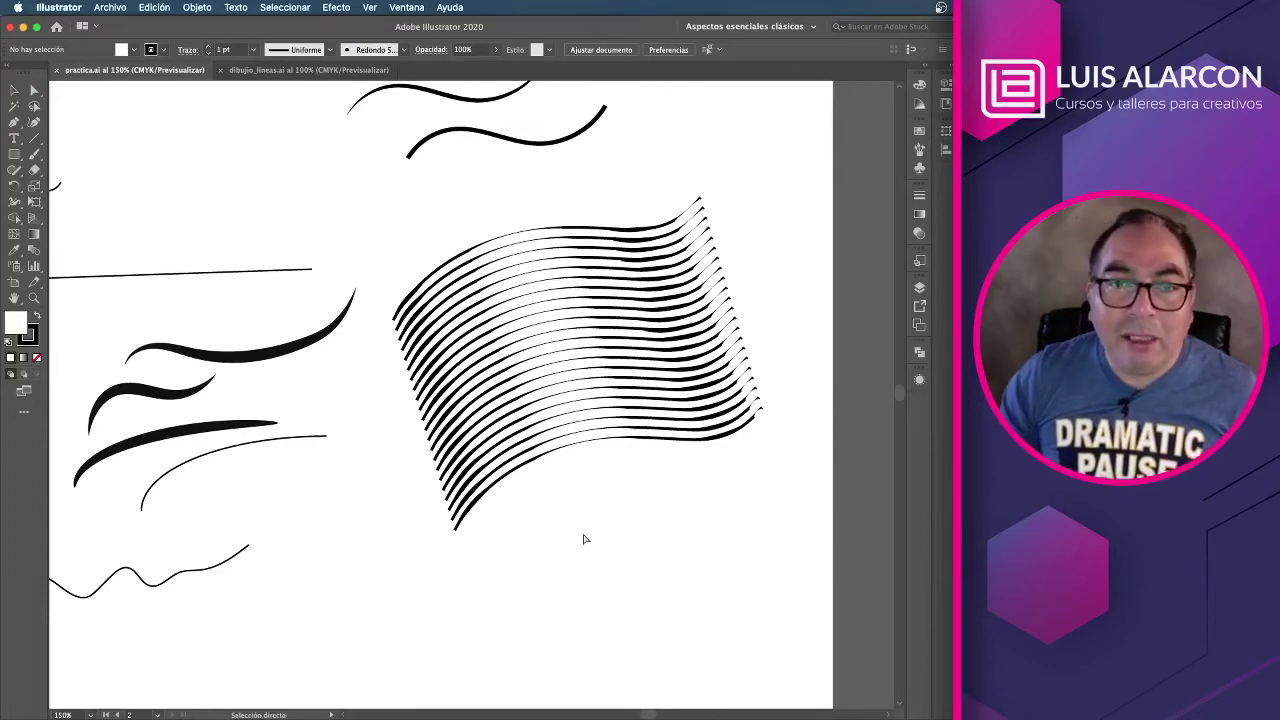
key("ctrl+minus")
mouse_move(583, 533)
left_mouse_down()
mouse_move(666, 520)
mouse_move(723, 489)
mouse_move(720, 504)
left_mouse_up()
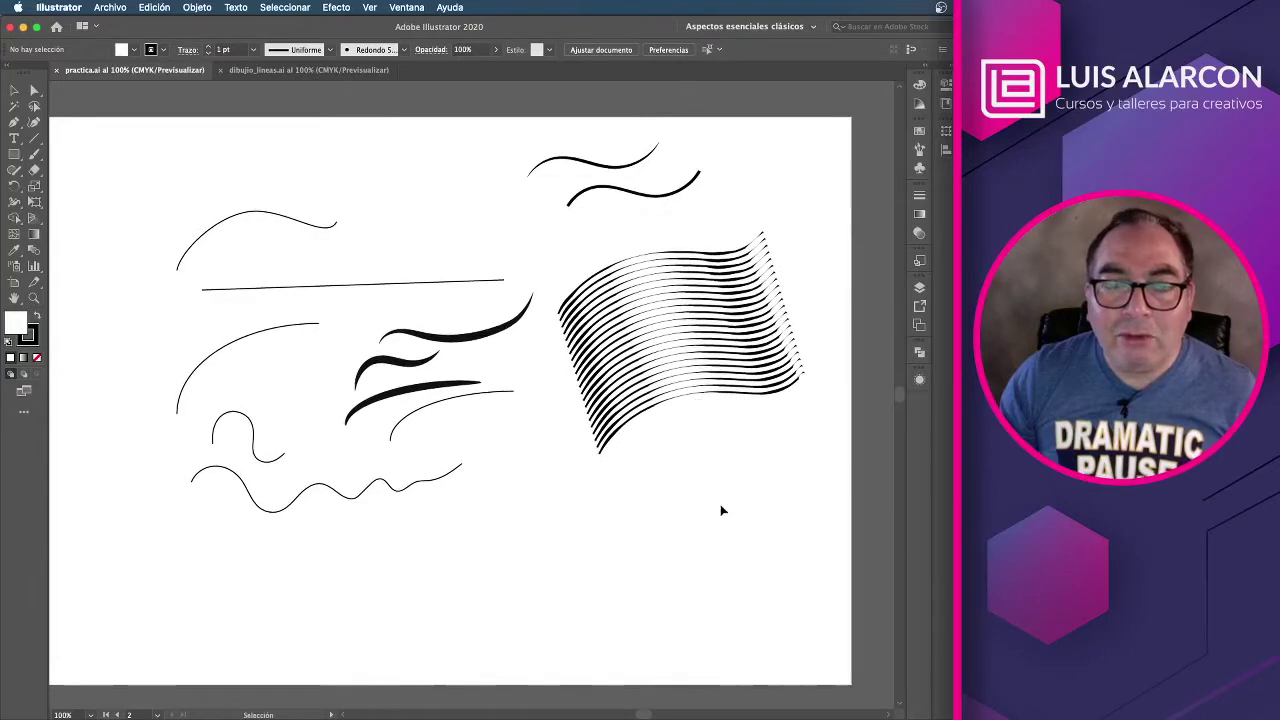
key("v")
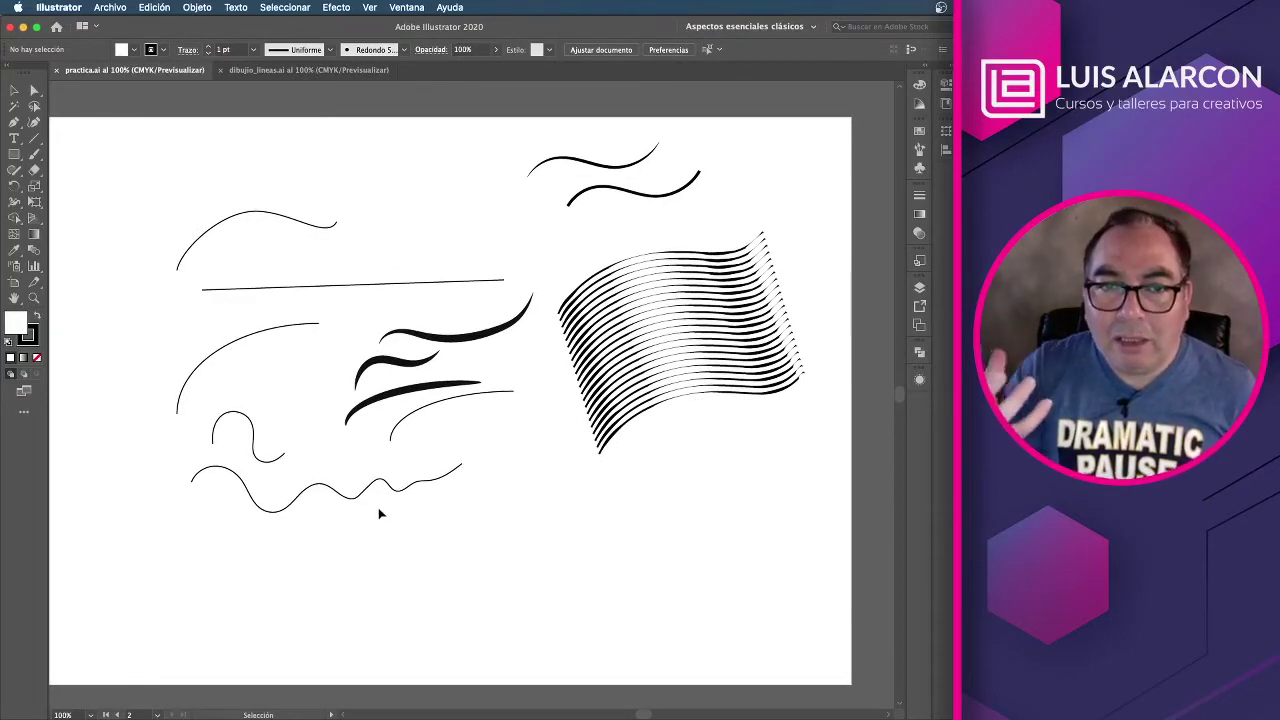
Step: Scroll left to the sphere-and-cube artboard and zoom in on its hatched shading
scroll(528, 421, "left", 3)
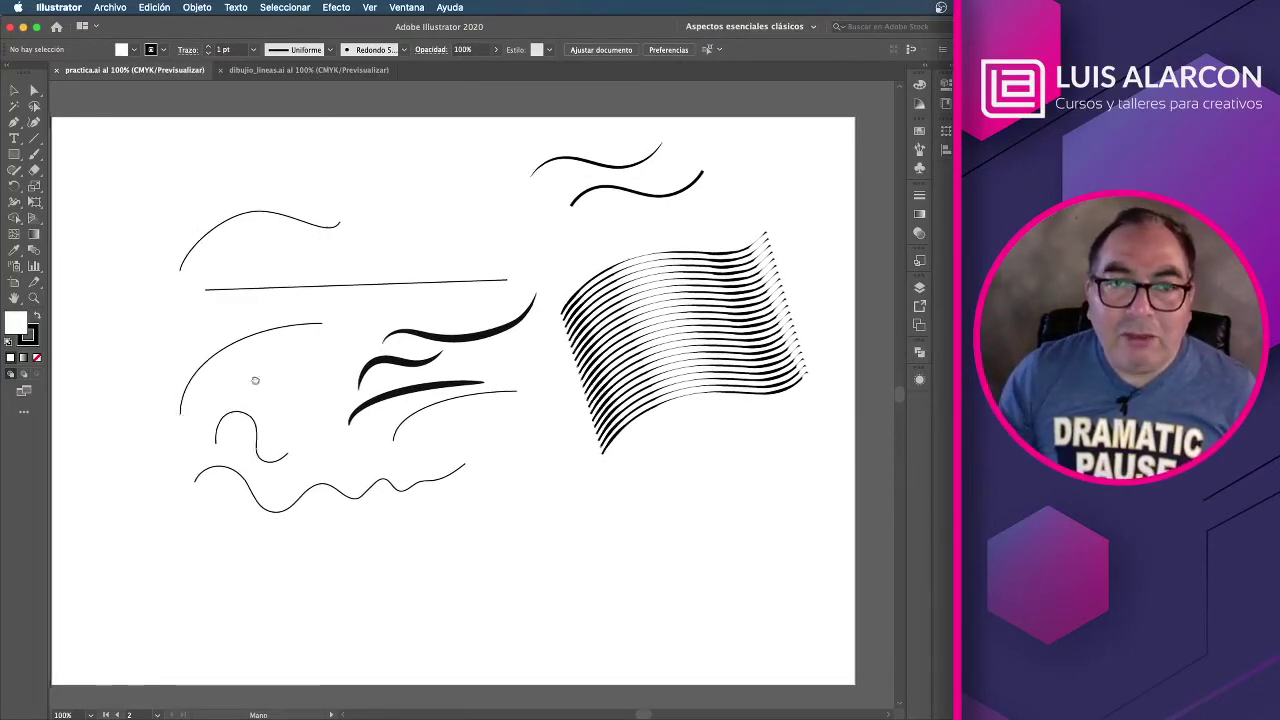
scroll(510, 390, "left", 4)
scroll(414, 451, "left", 5)
scroll(559, 471, "left", 5)
scroll(559, 471, "left", 5)
scroll(559, 471, "up", 1)
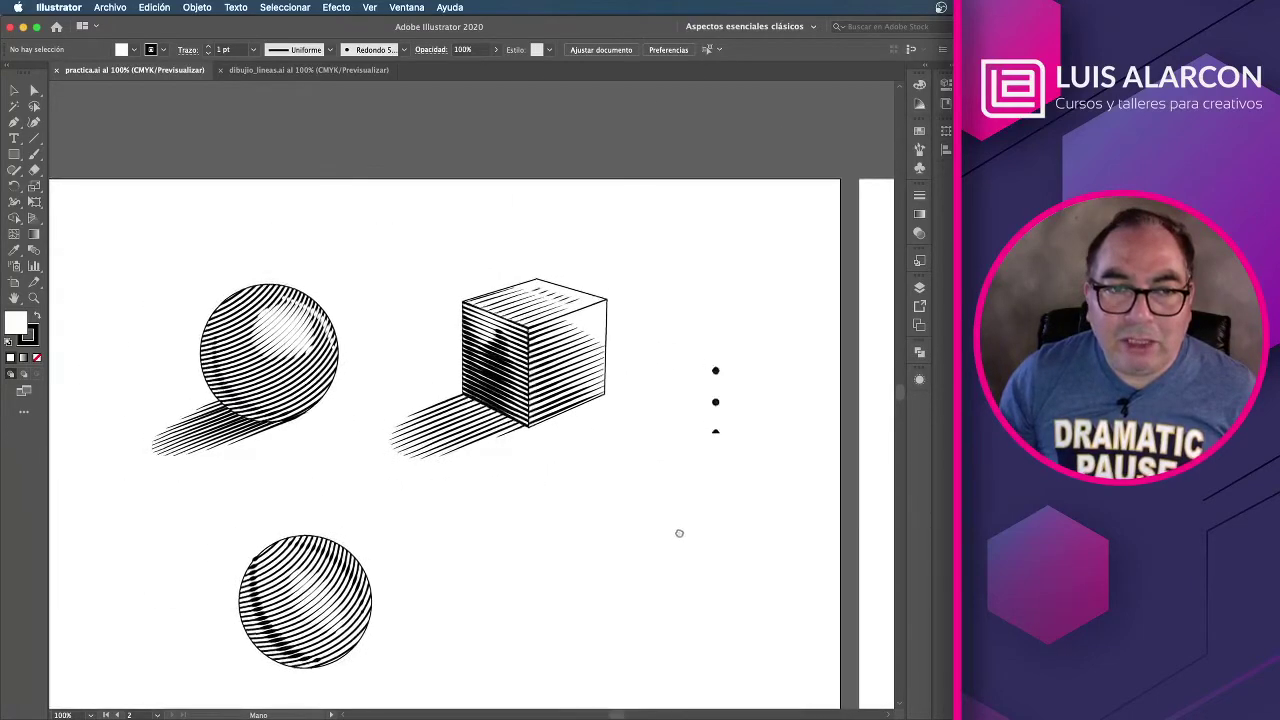
scroll(674, 534, "left", 2)
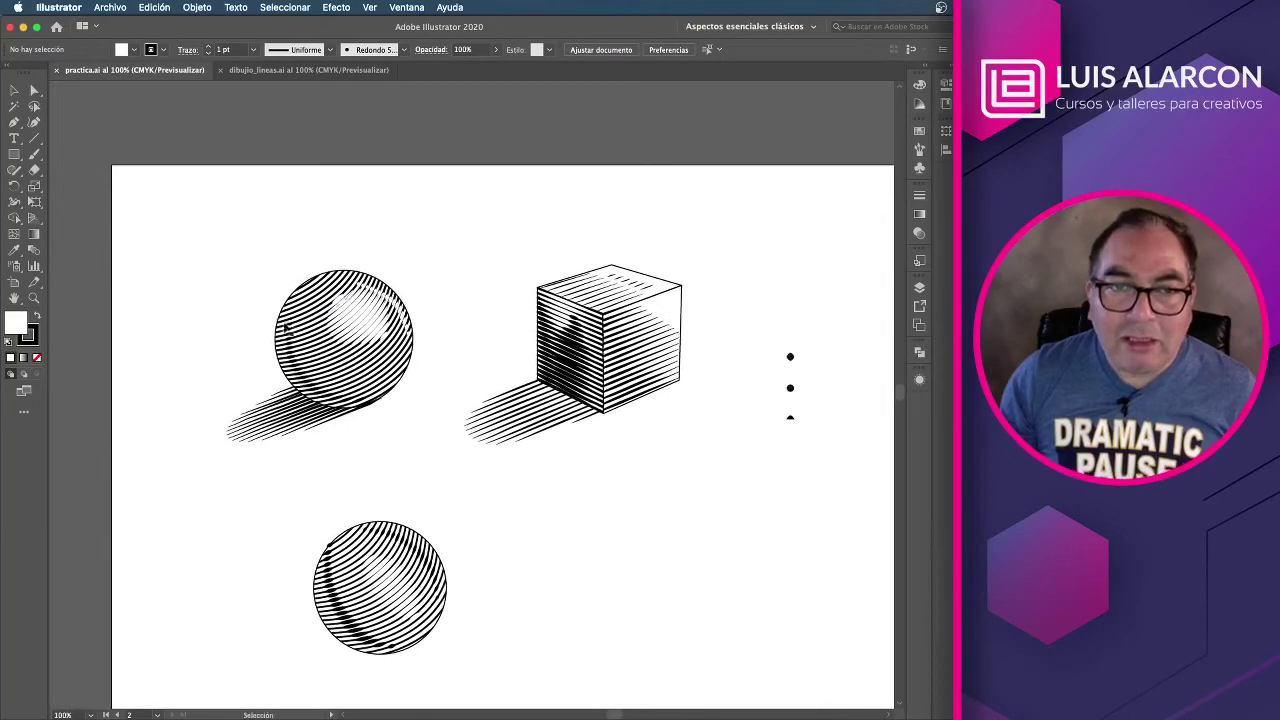
key("ctrl+plus")
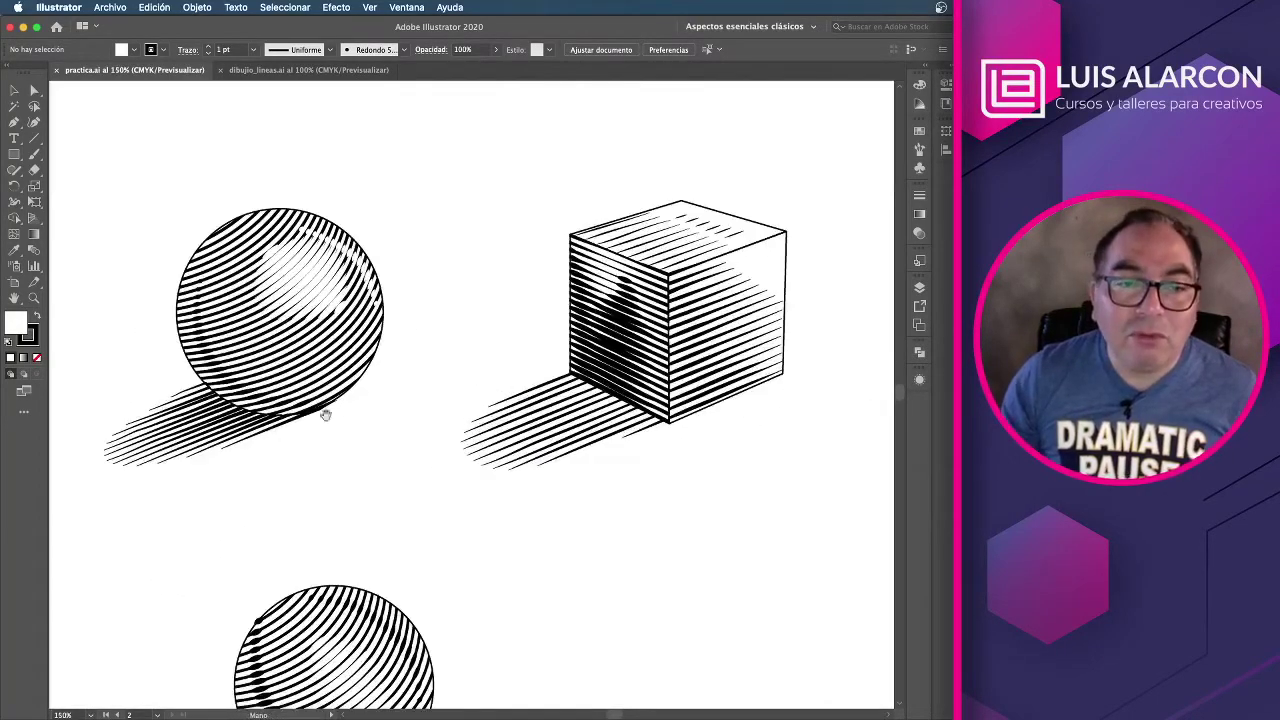
left_click_drag(325, 415, 438, 333)
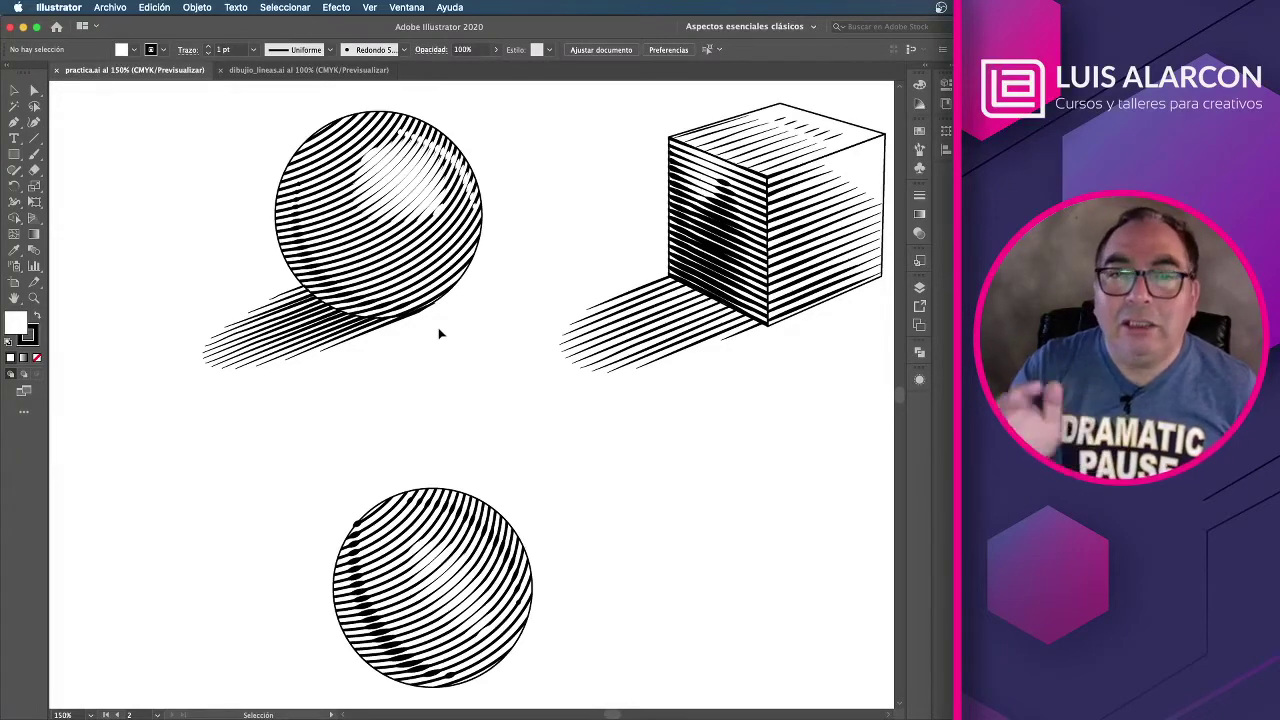
mouse_move(474, 373)
left_mouse_down()
mouse_move(477, 319)
mouse_move(477, 340)
left_mouse_up()
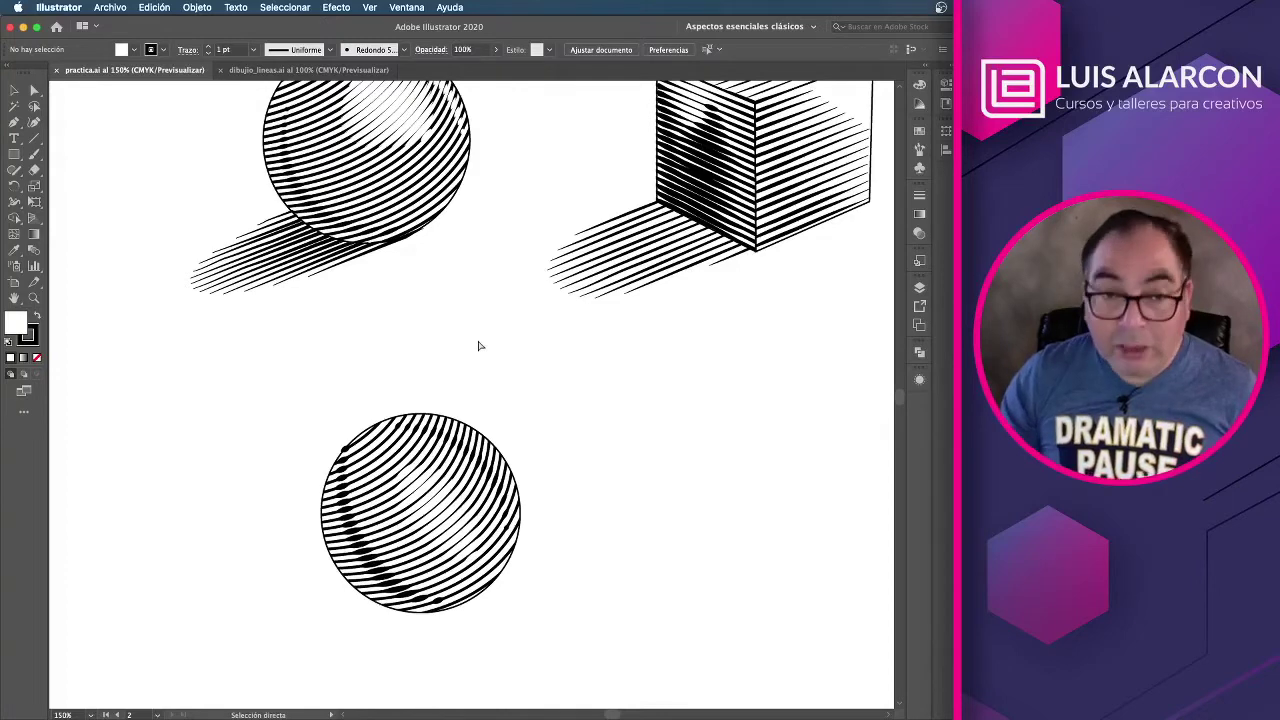
Step: Return the sphere-and-cube artboard to 100% and recentre it
key("ctrl+1")
mouse_move(477, 342)
left_mouse_down()
mouse_move(408, 409)
mouse_move(381, 394)
left_mouse_up()
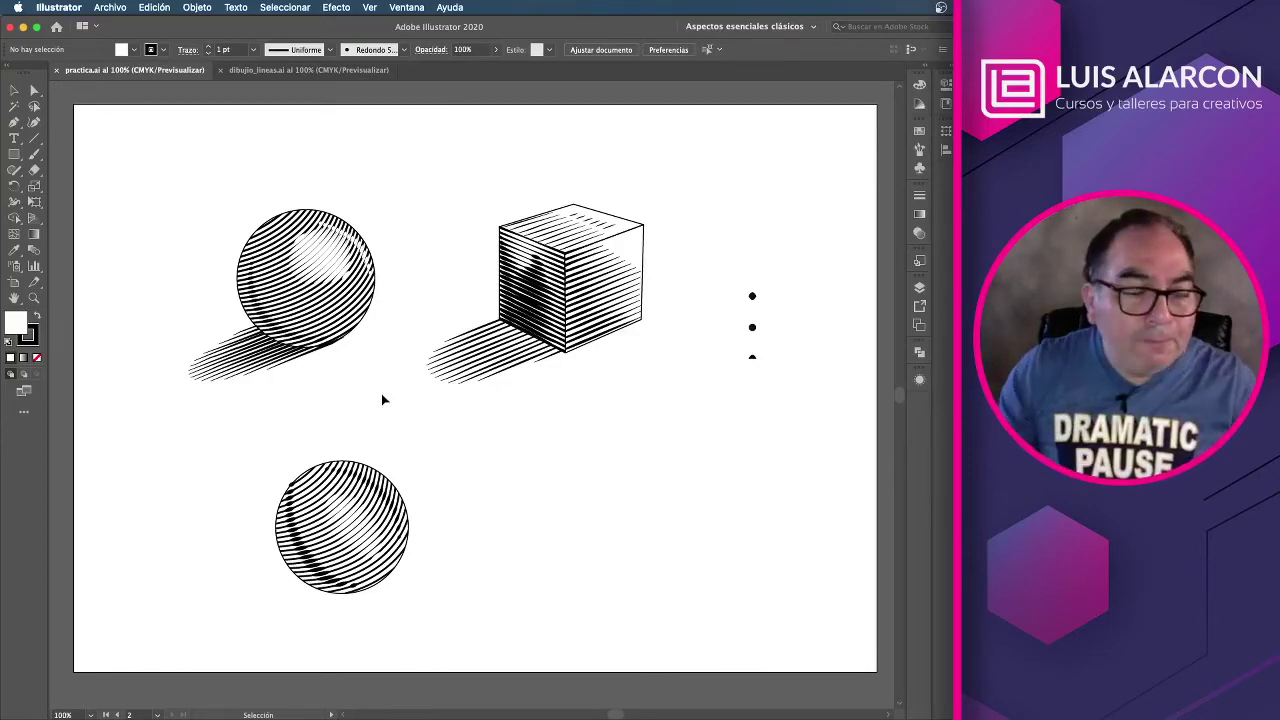
scroll(381, 399, "left", 1)
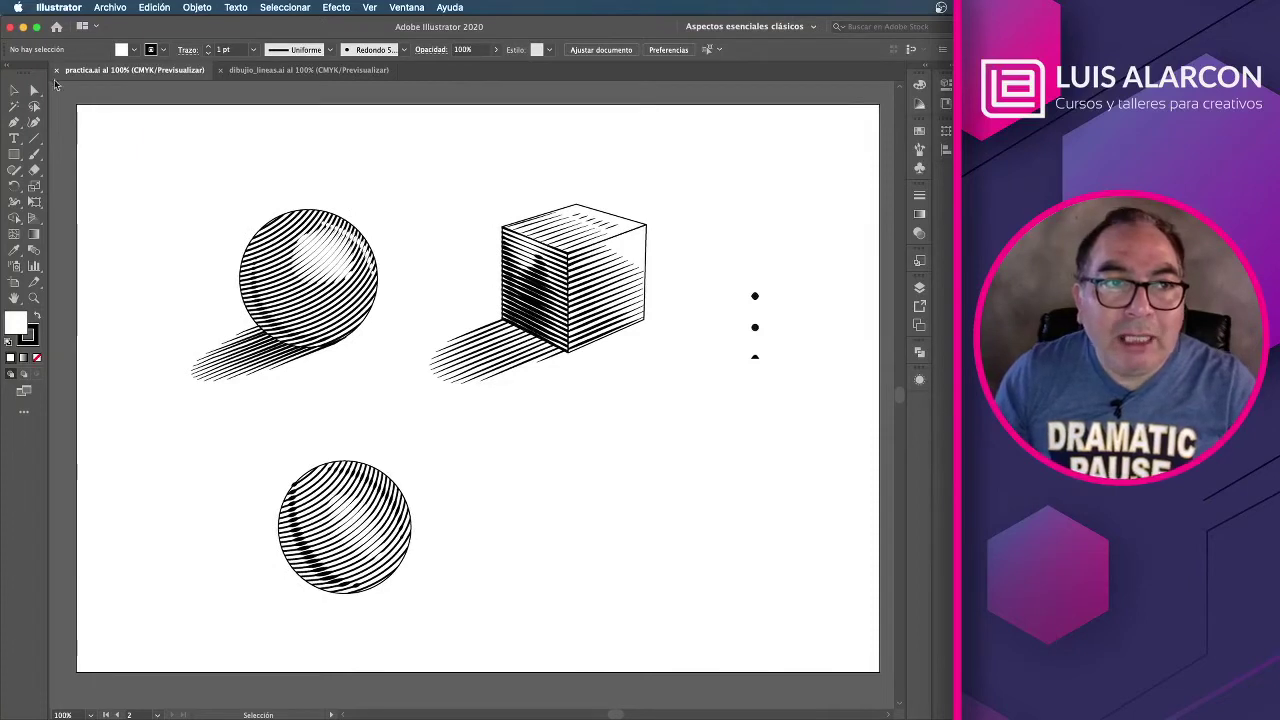
Step: Close practica.ai and select, then deselect, the caricature in dibujo_lineas.ai
left_click(57, 71)
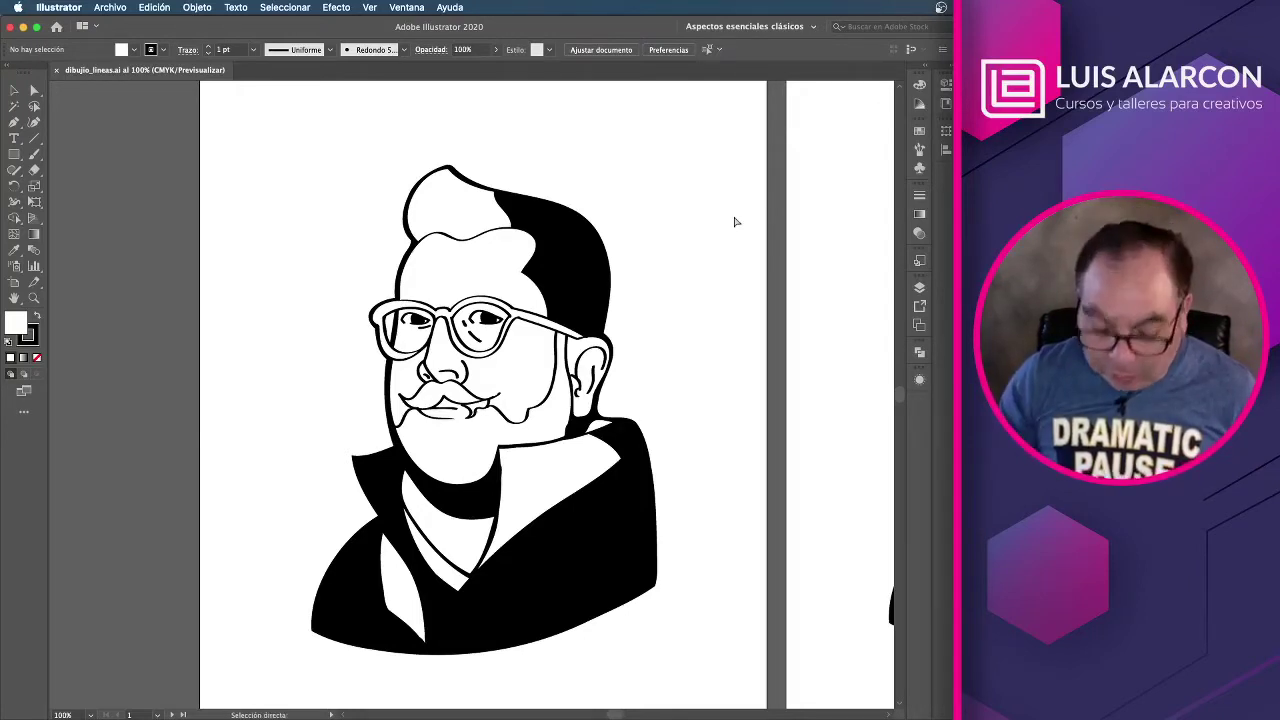
left_click(567, 262)
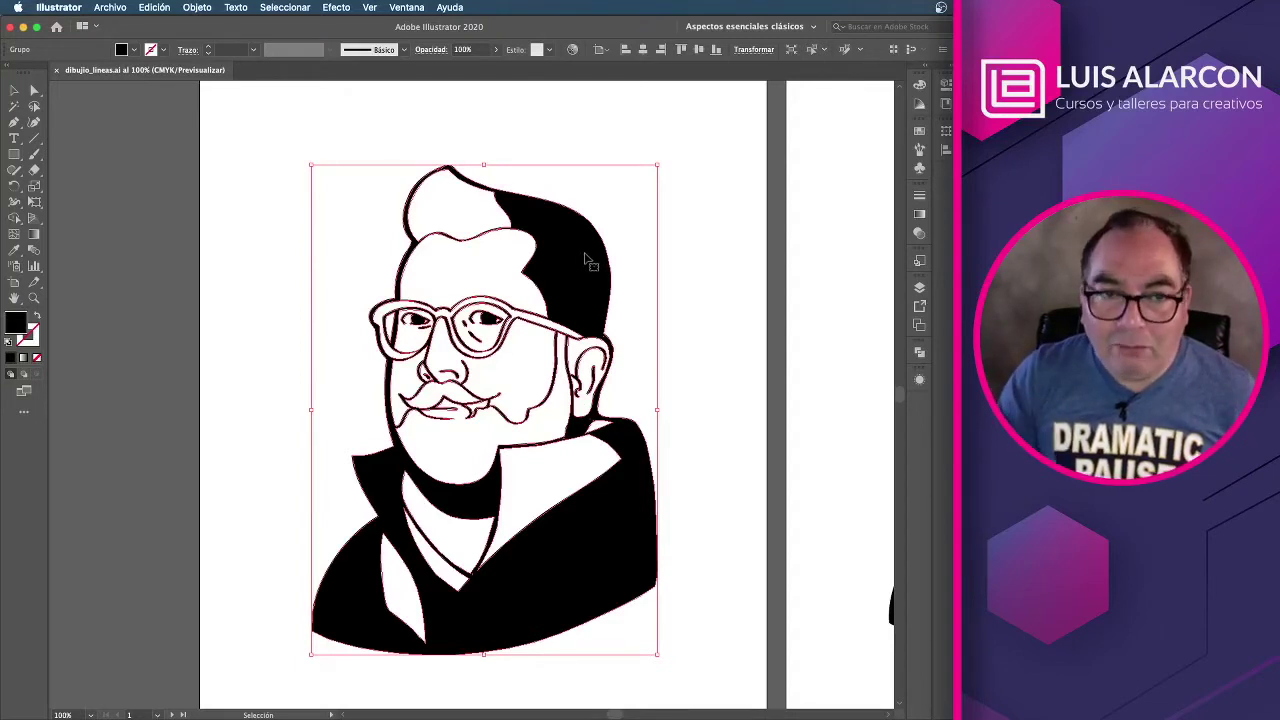
left_click(700, 213)
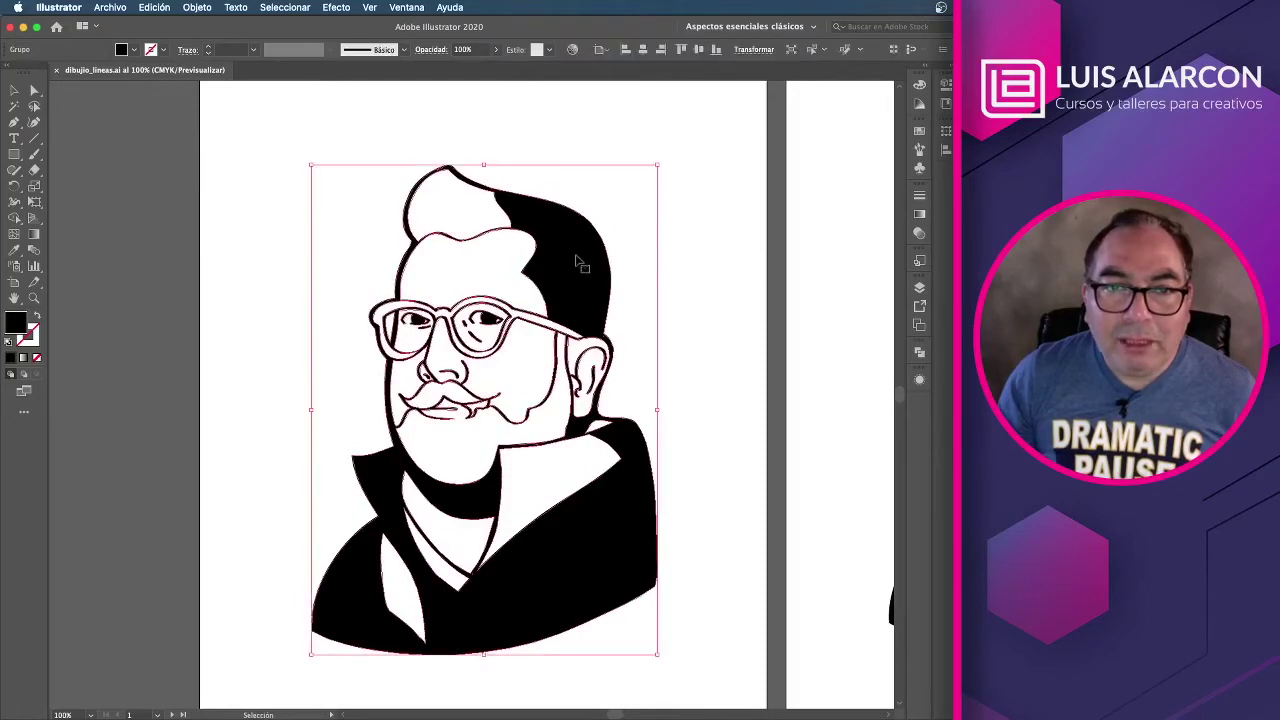
Step: Undo the accidental caricature move, deselect it, and pan to the hatched version
left_click_drag(594, 252, 652, 250)
key("v")
key("ctrl+z")
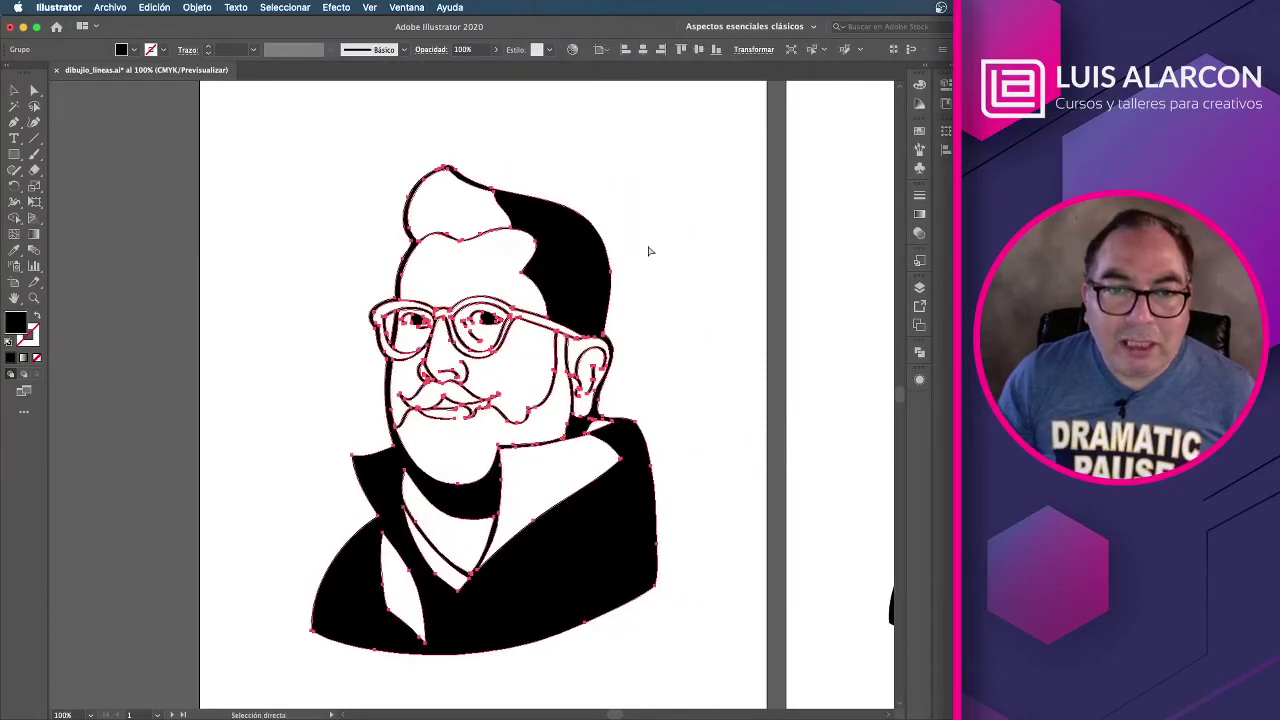
left_click(692, 225)
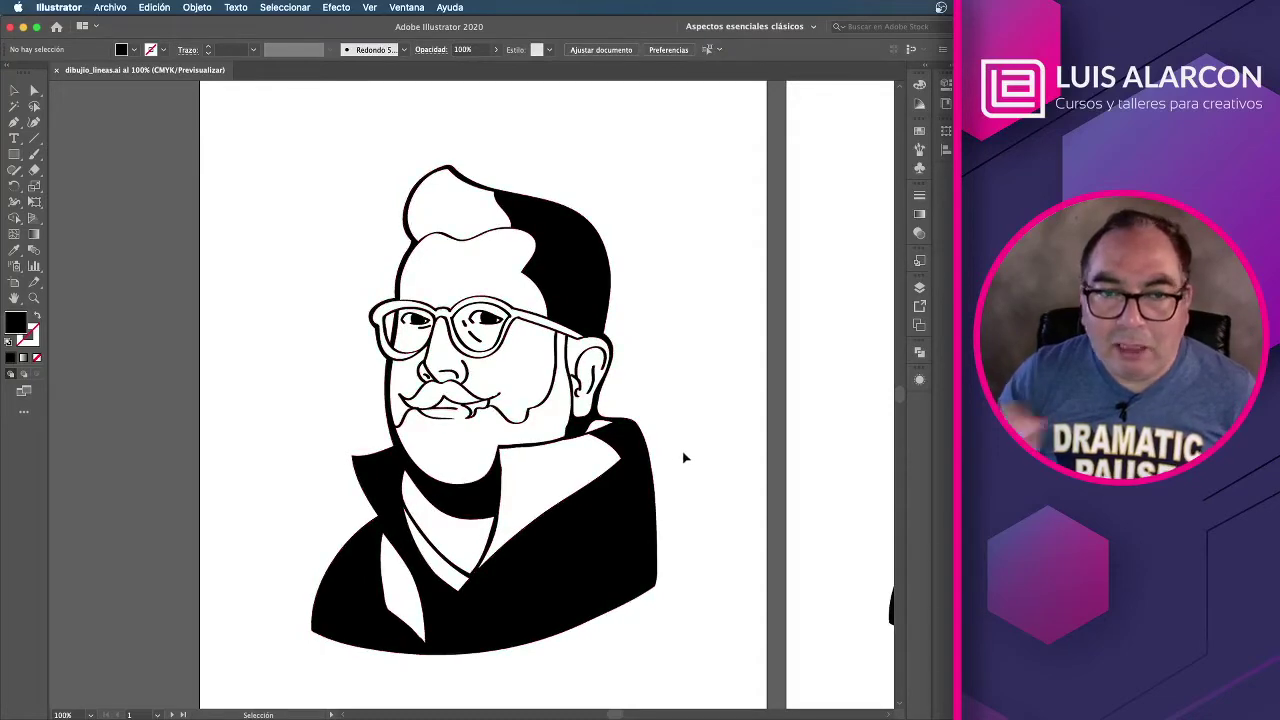
left_click_drag(699, 363, 250, 354)
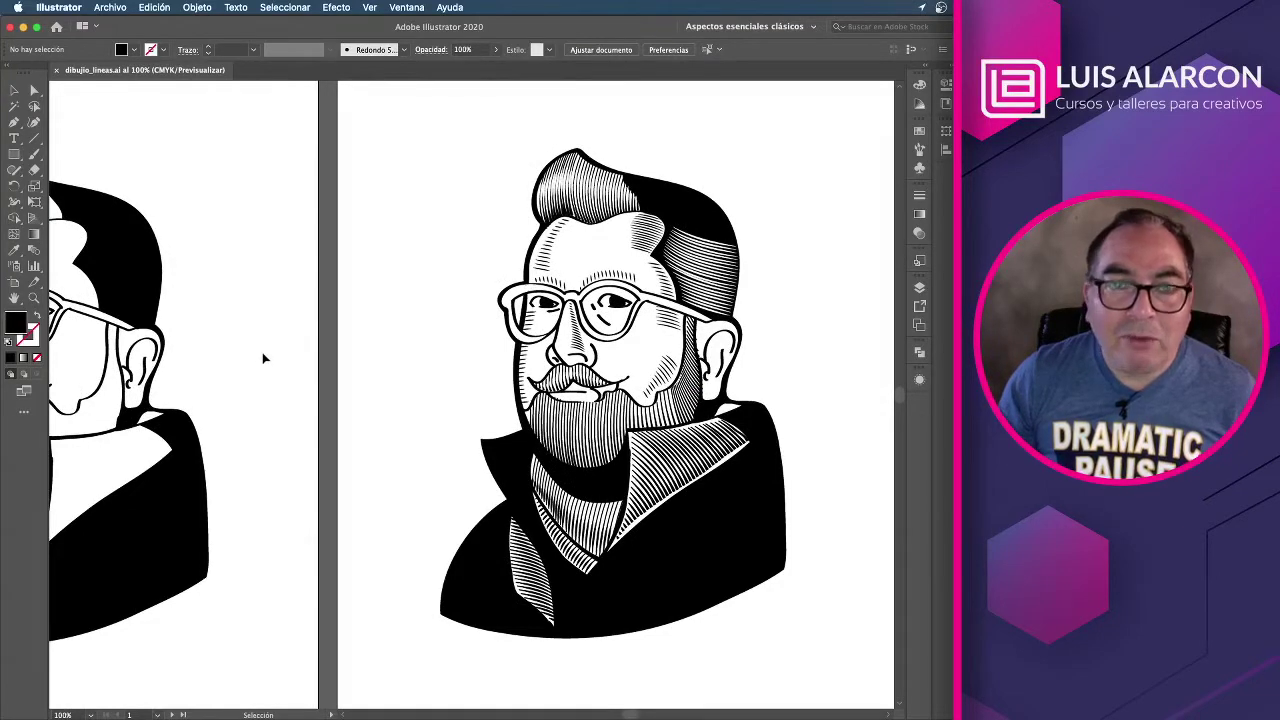
Step: Zoom in and centre the view on the hatched caricature's face
key("super+plus")
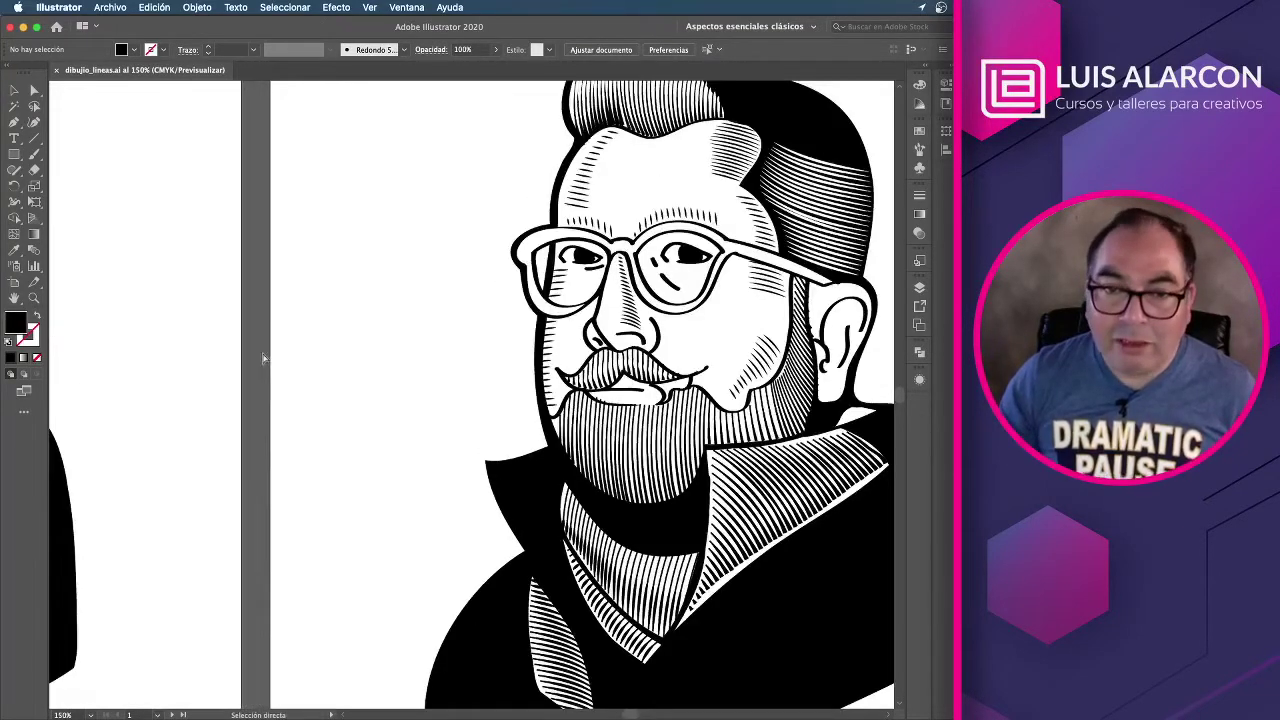
left_click_drag(610, 345, 437, 385)
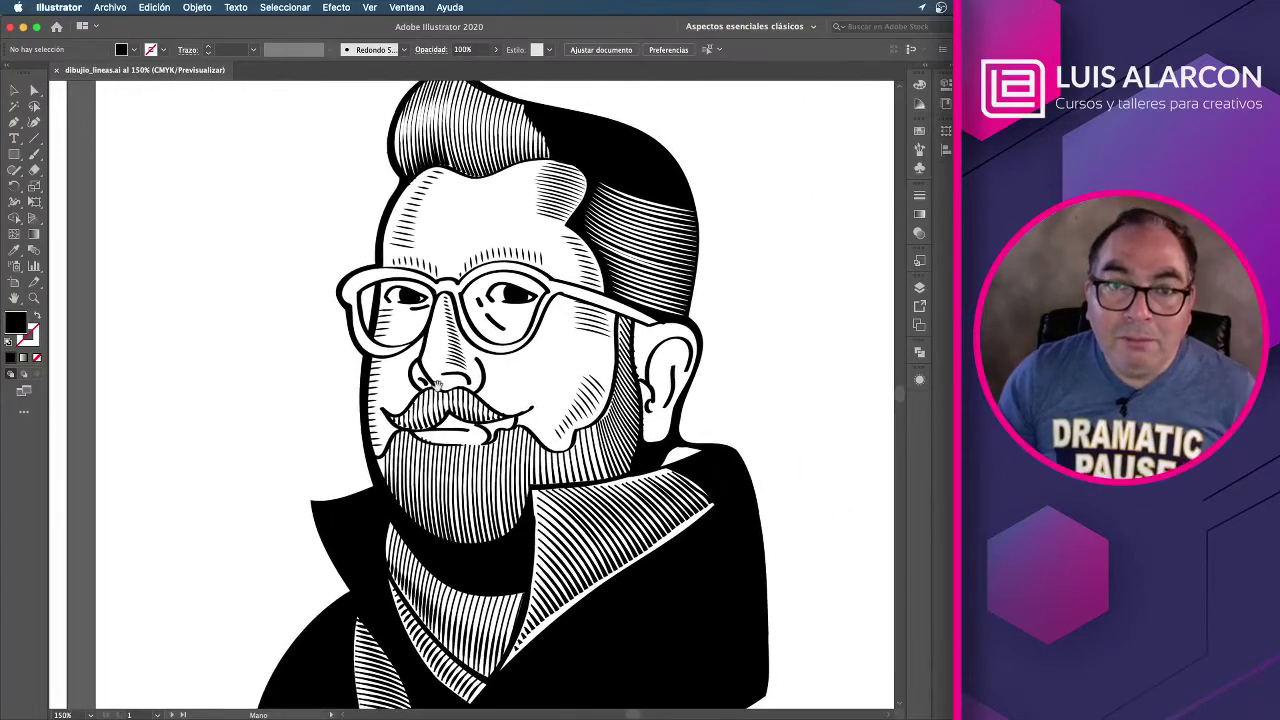
left_click_drag(446, 160, 448, 197)
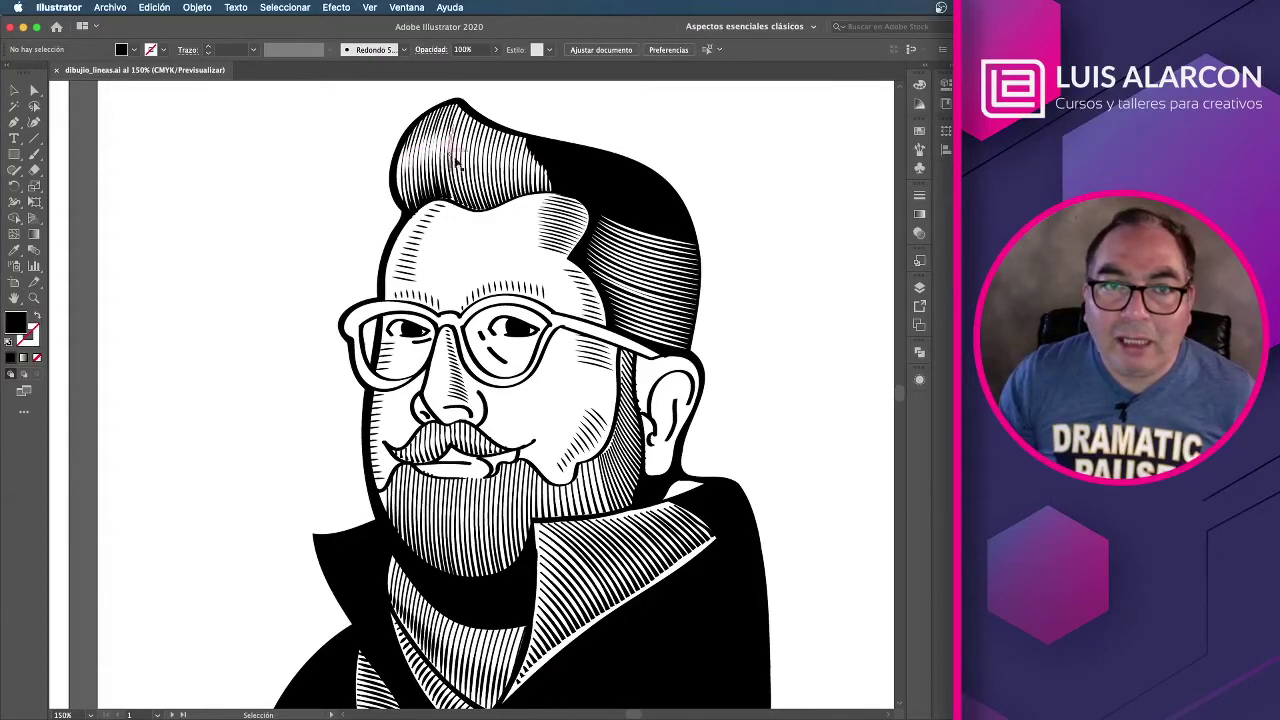
scroll(786, 346, "down", 3)
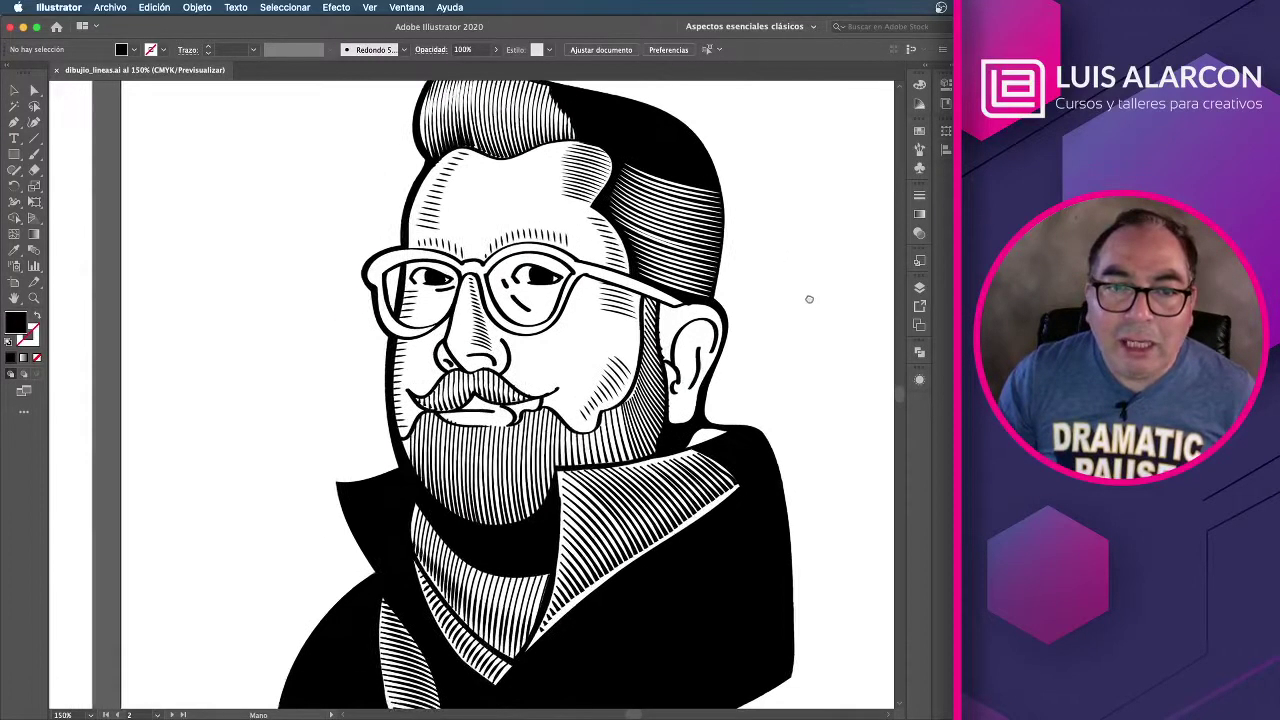
scroll(800, 471, "down", 2)
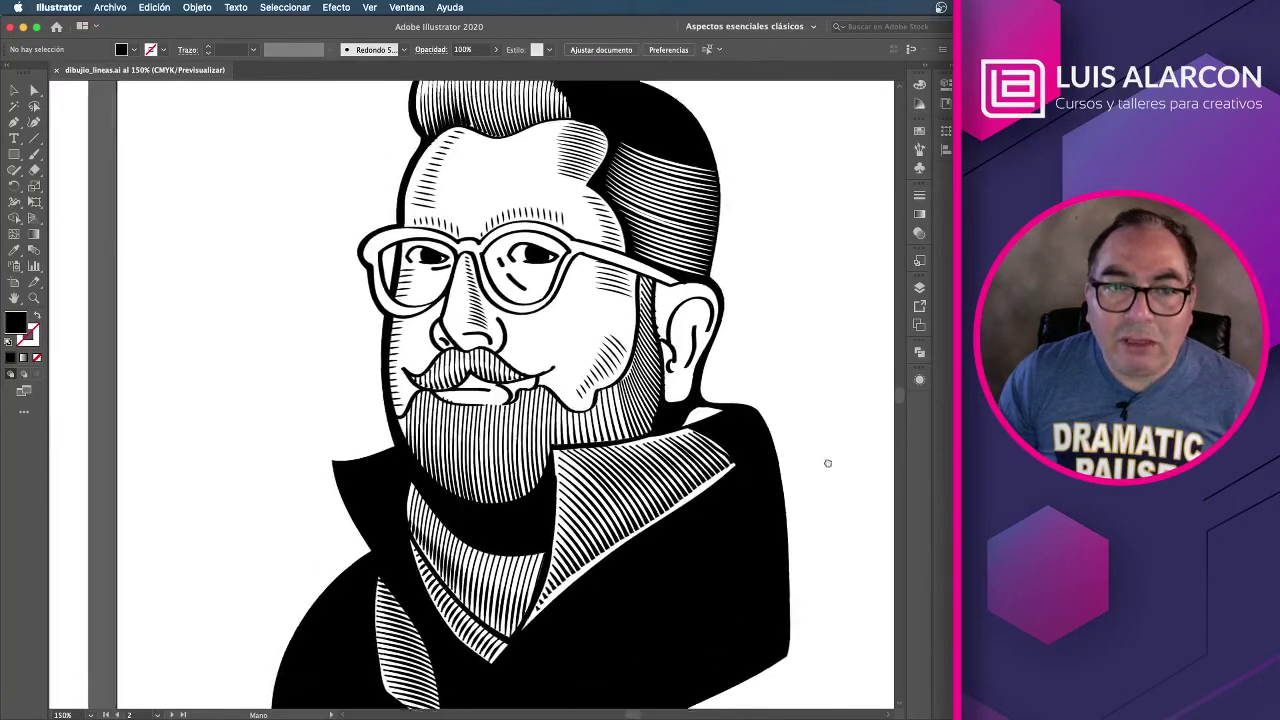
scroll(814, 400, "up", 2)
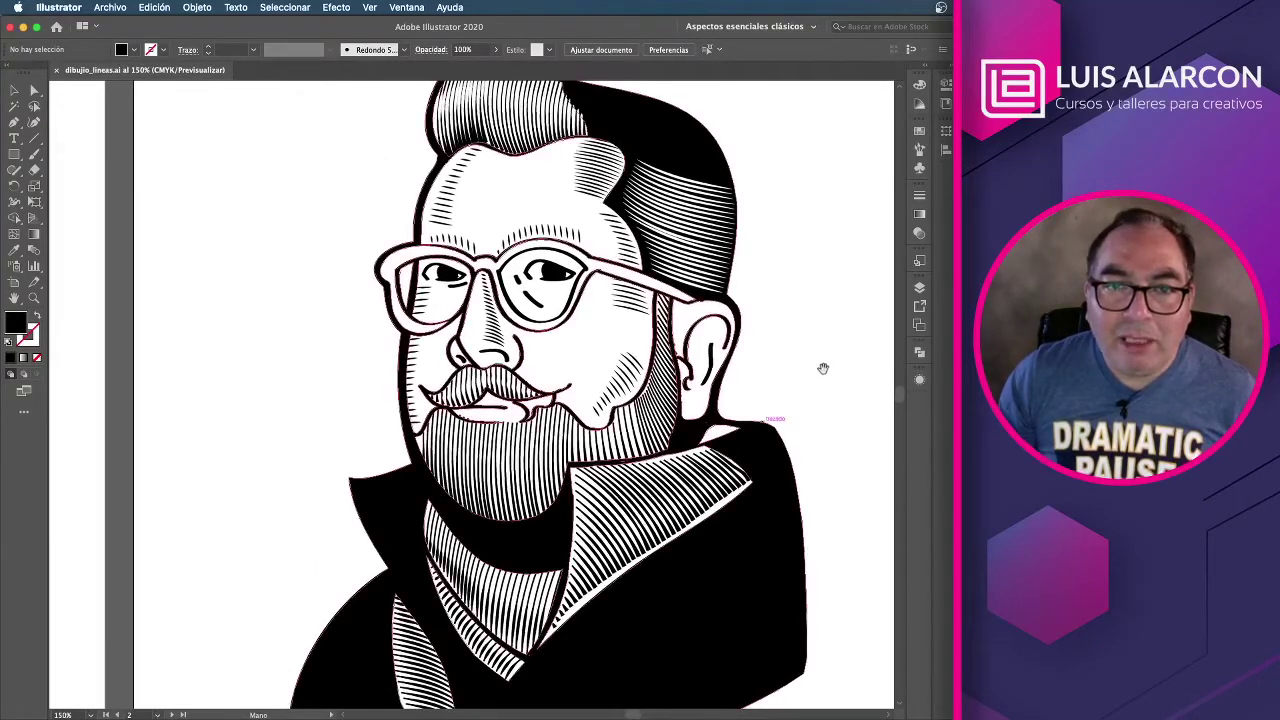
Step: Zoom back out and centre the unhatched portrait on the left artboard
key("space")
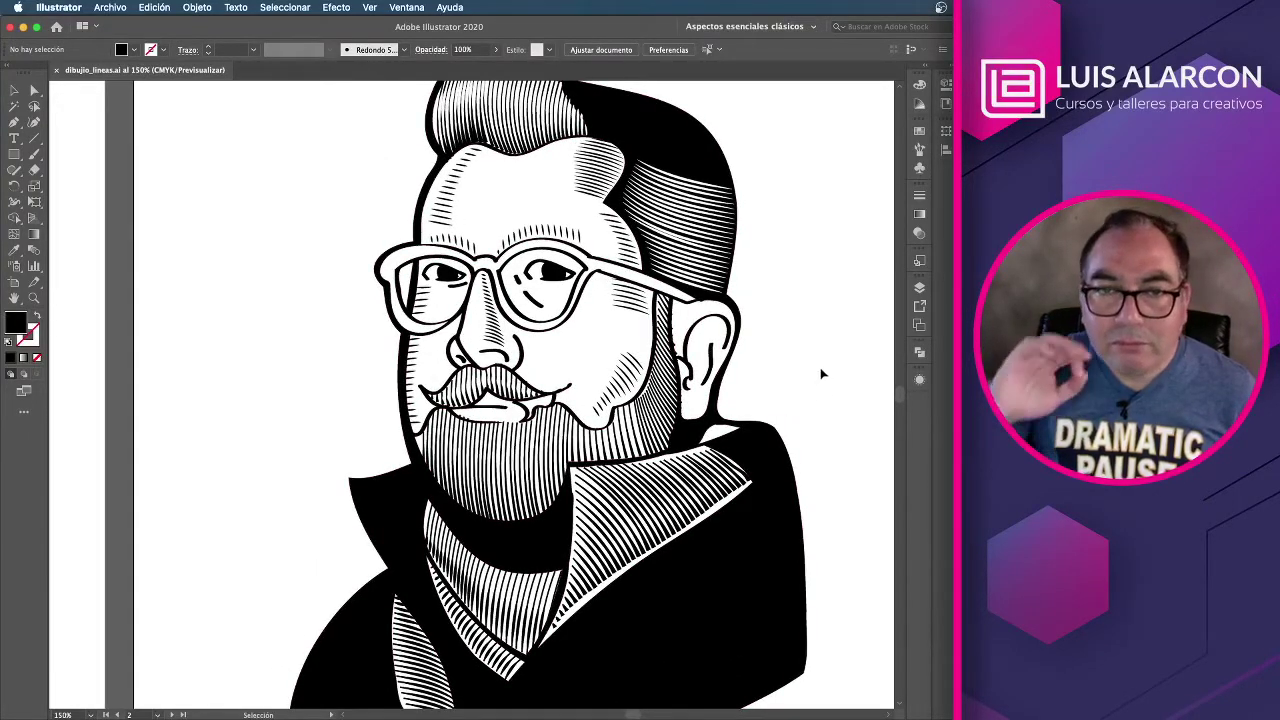
key("a")
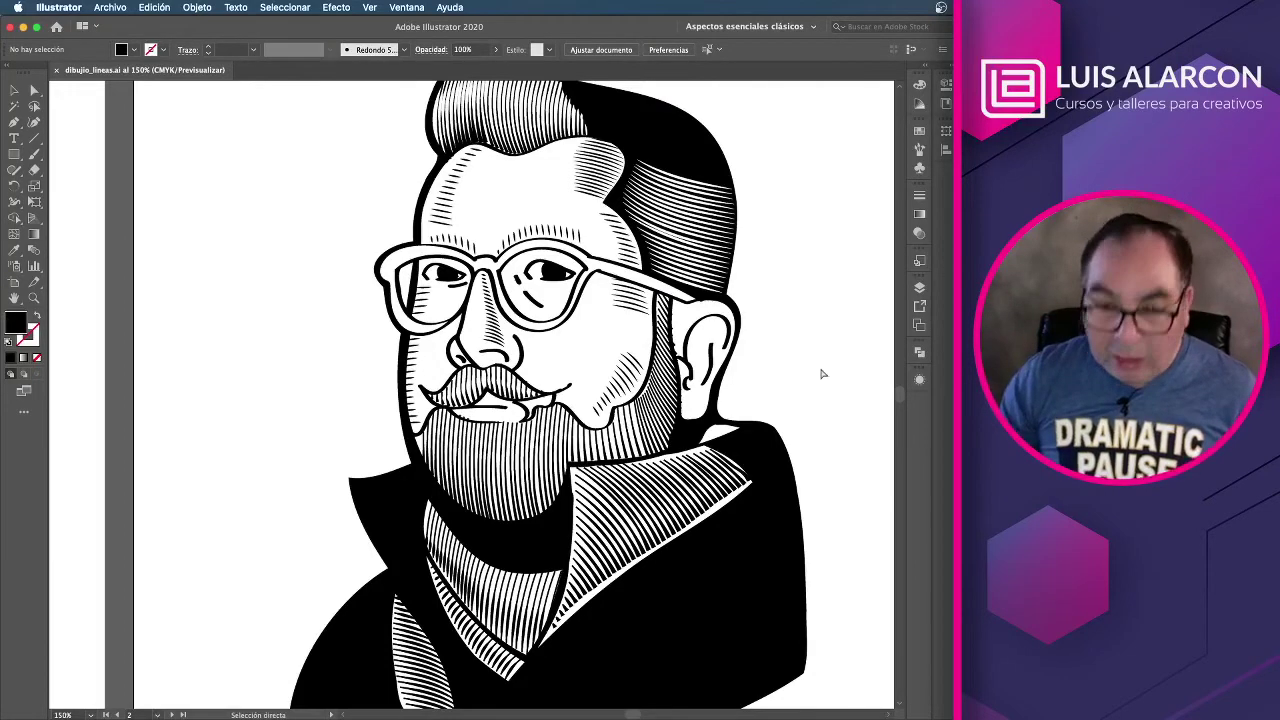
key("ctrl+minus")
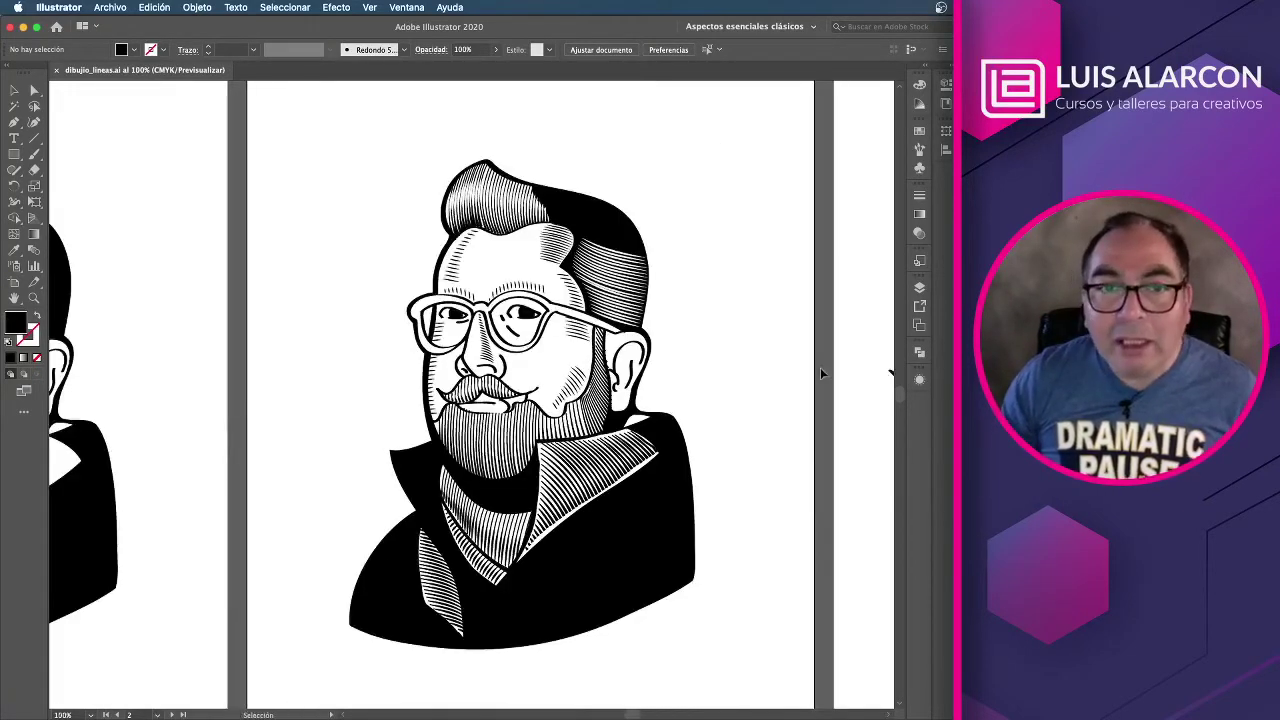
left_click_drag(740, 371, 811, 374)
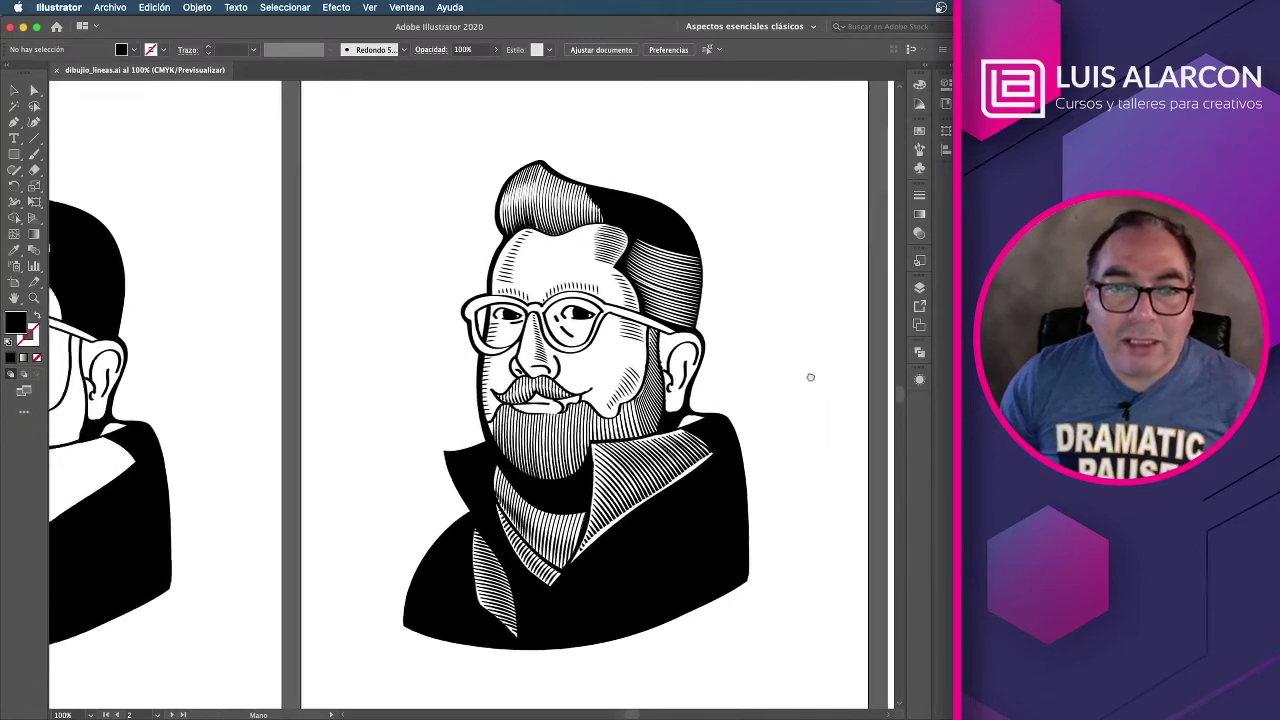
left_click_drag(446, 385, 777, 380)
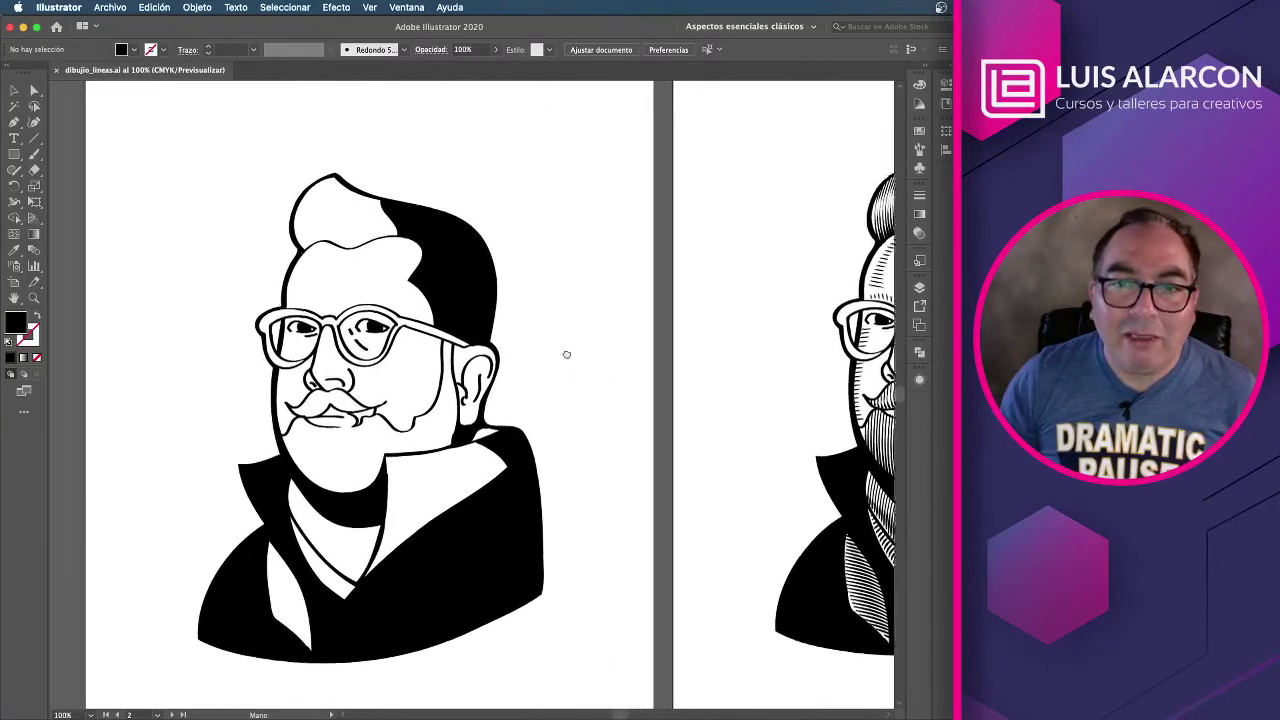
mouse_move(540, 357)
left_mouse_down()
mouse_move(577, 357)
mouse_move(560, 343)
mouse_move(602, 336)
left_mouse_up()
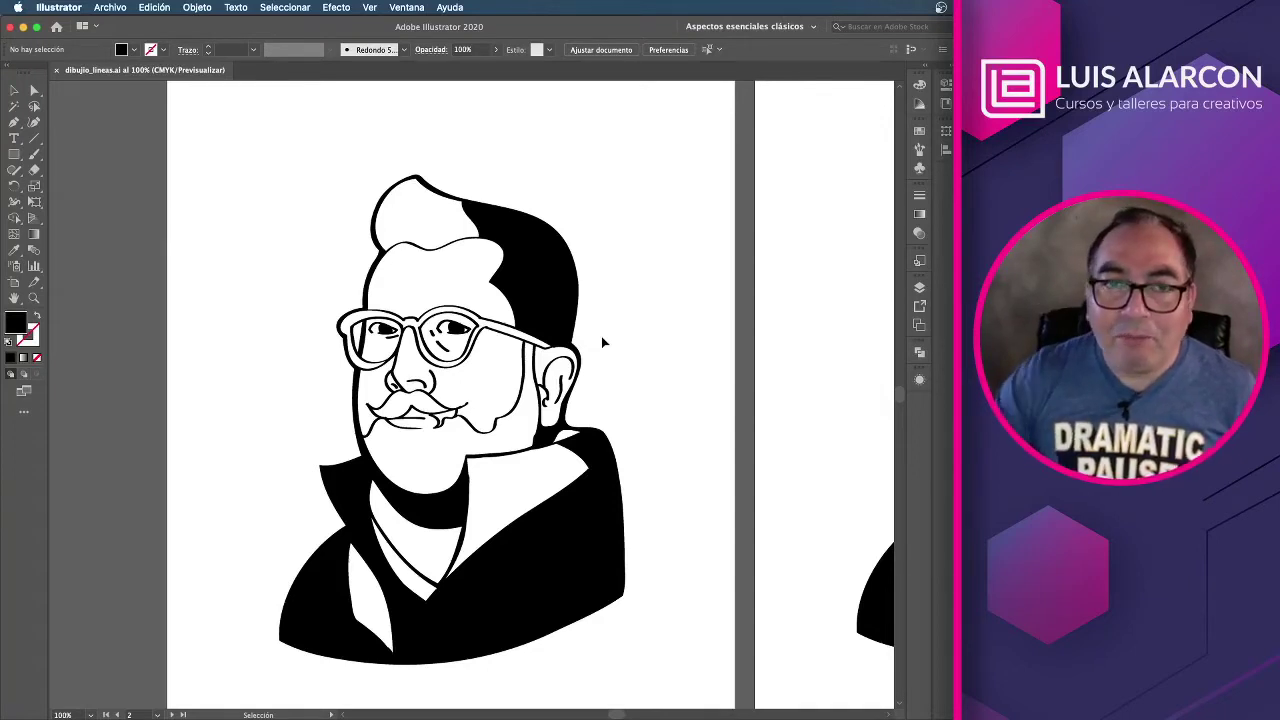
Step: Zoom the plain portrait to 150% and show the Layers panel
key("a")
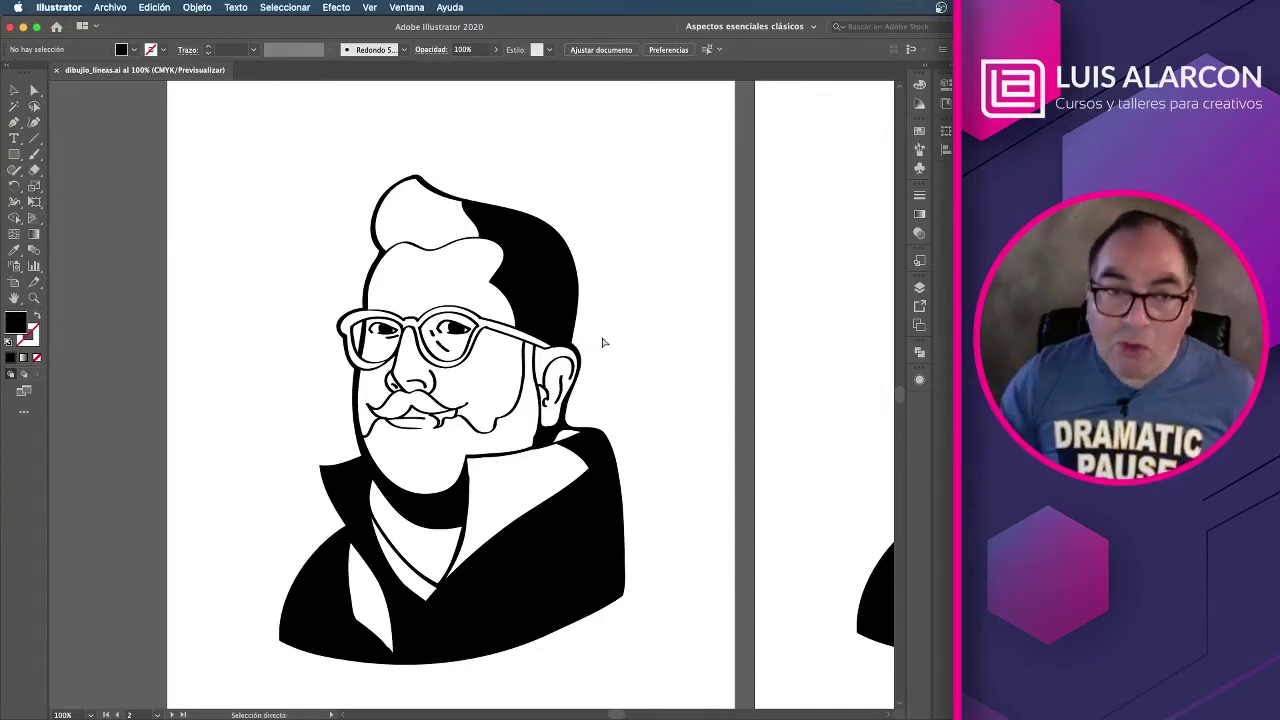
key("super+plus")
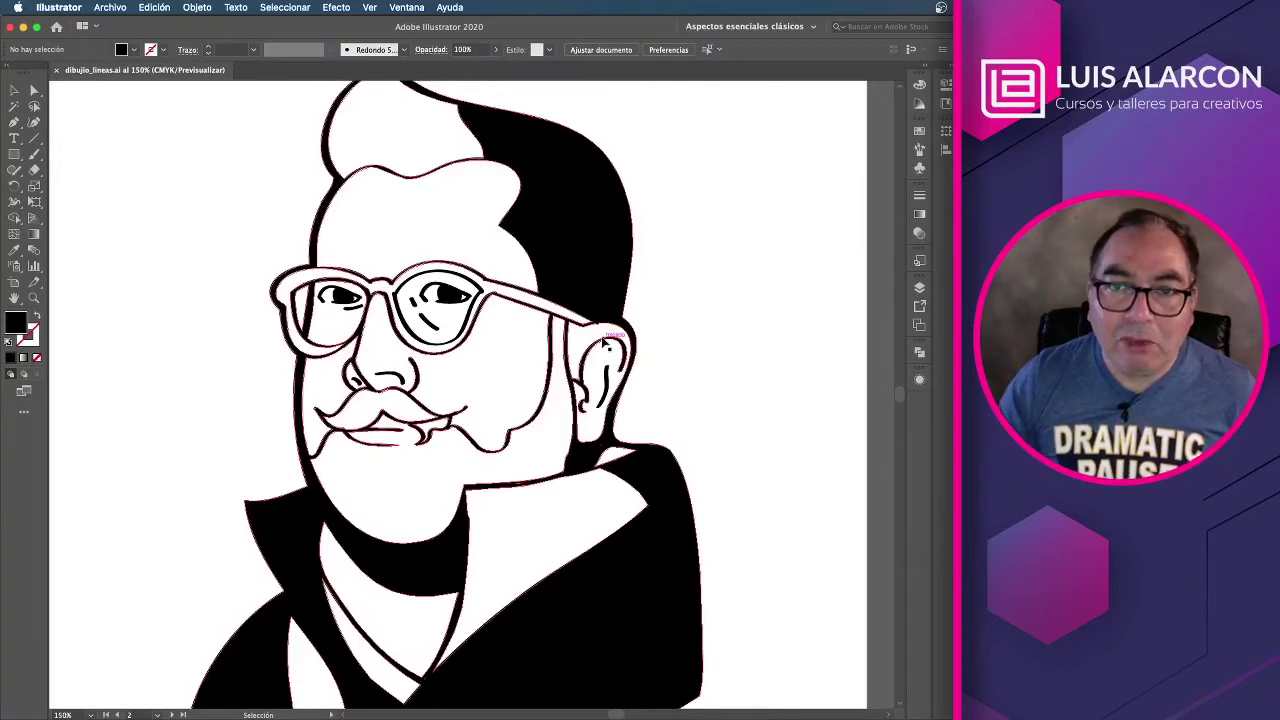
left_click(919, 289)
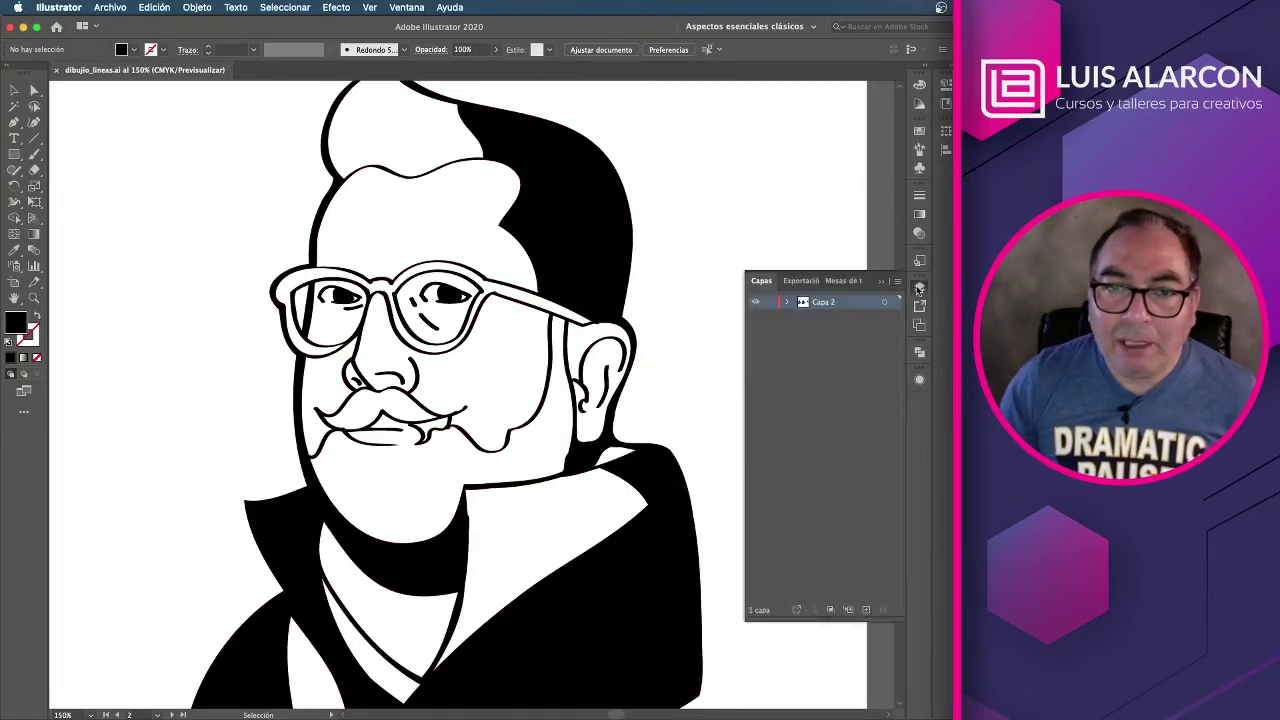
left_click(585, 222)
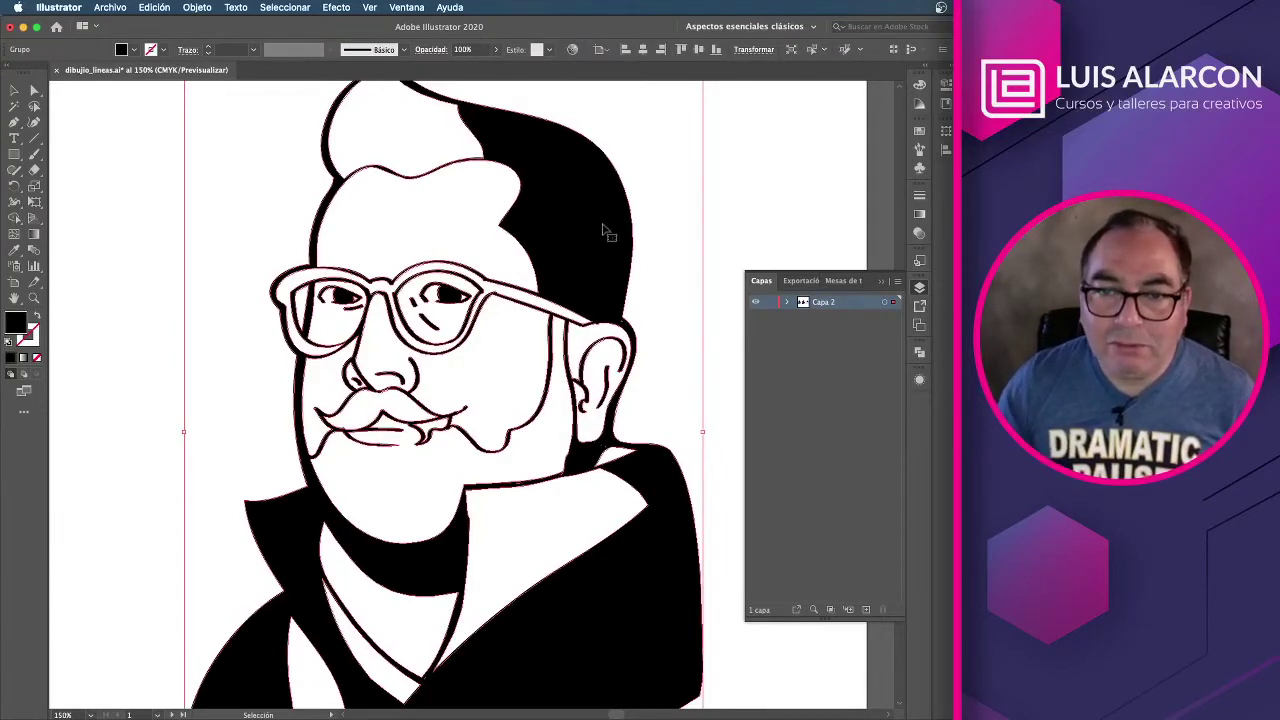
Step: Add a new layer named 'lineas' and lock the Capa 2 portrait layer
left_click(866, 609)
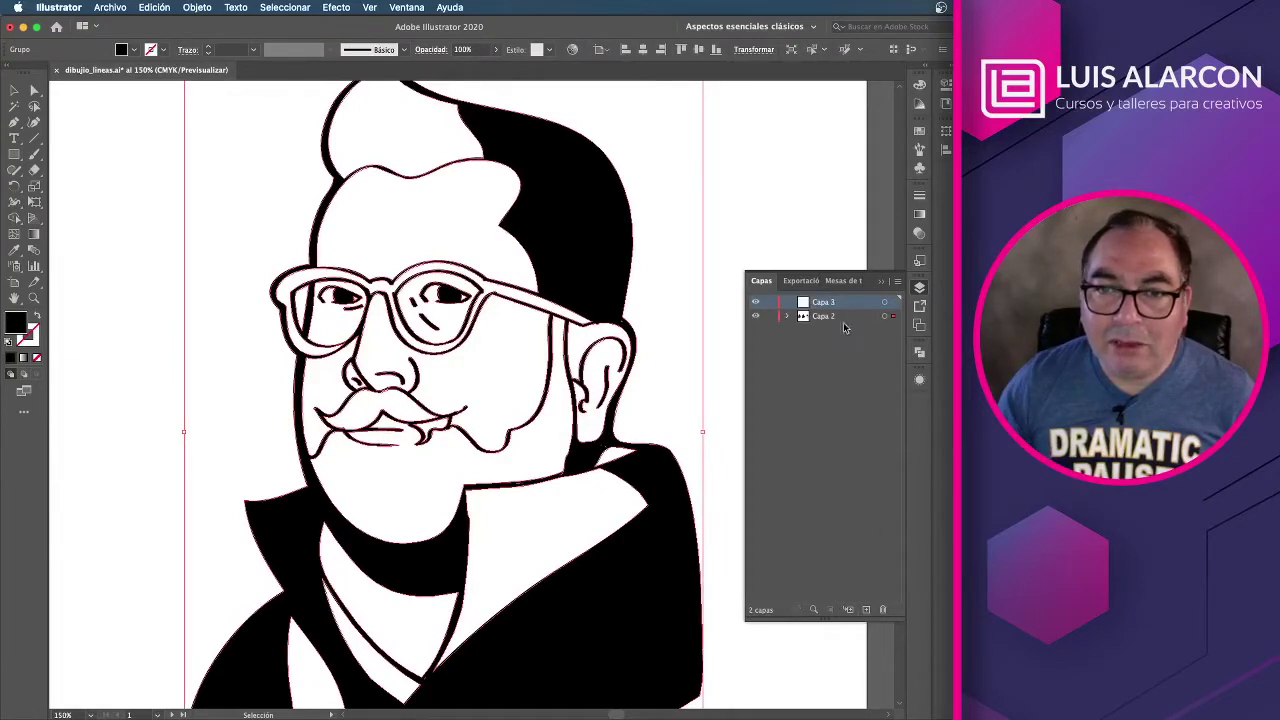
double_click(822, 302)
type("l")
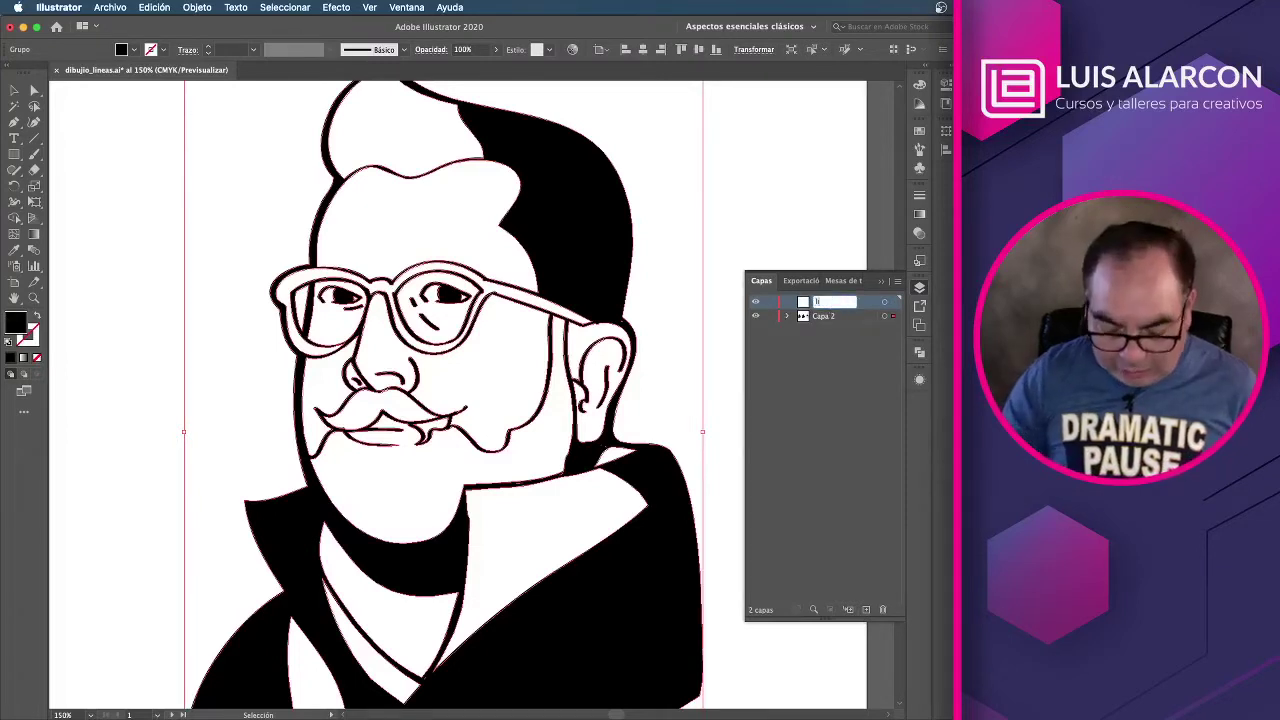
type("ineas")
key("Return")
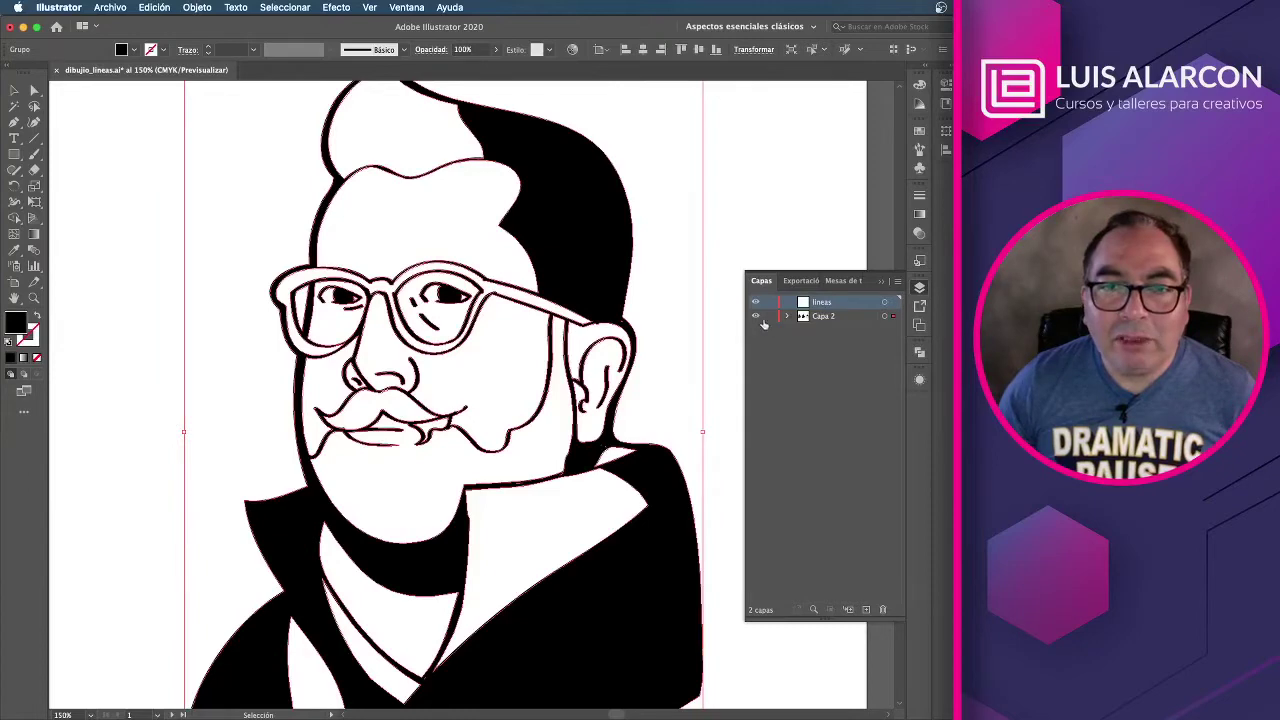
left_click(769, 317)
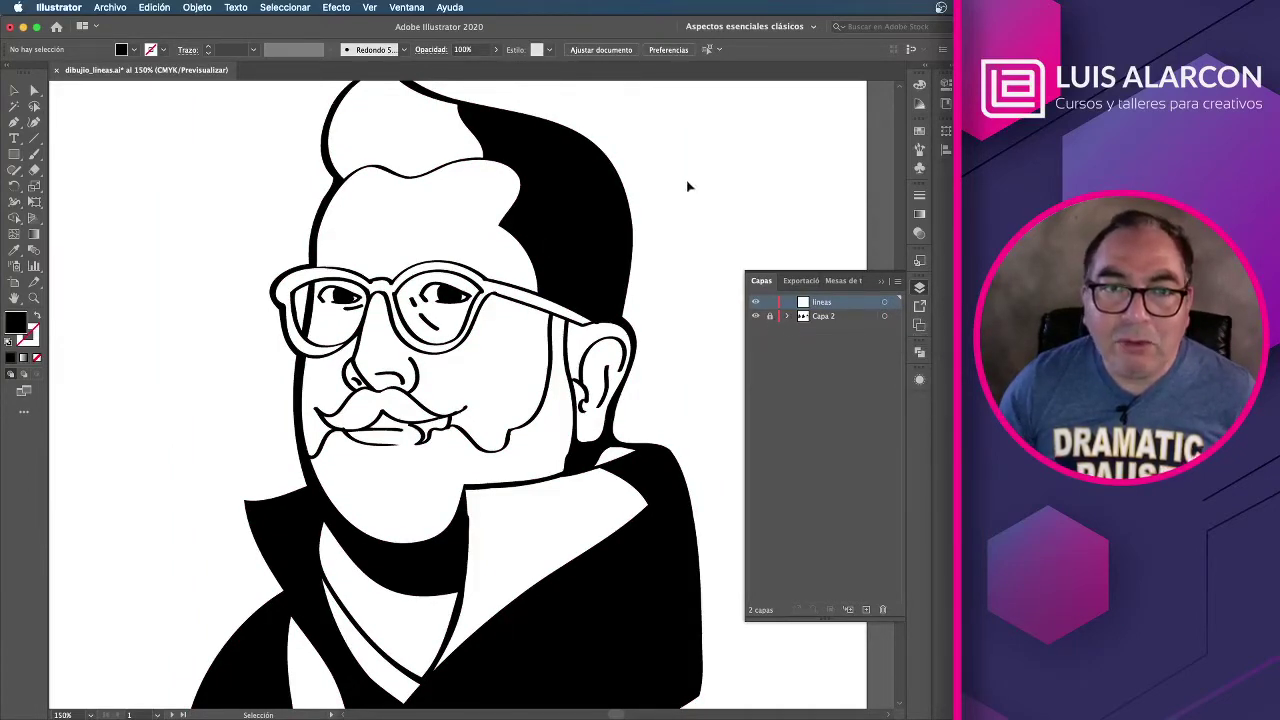
scroll(689, 220, "up", 3)
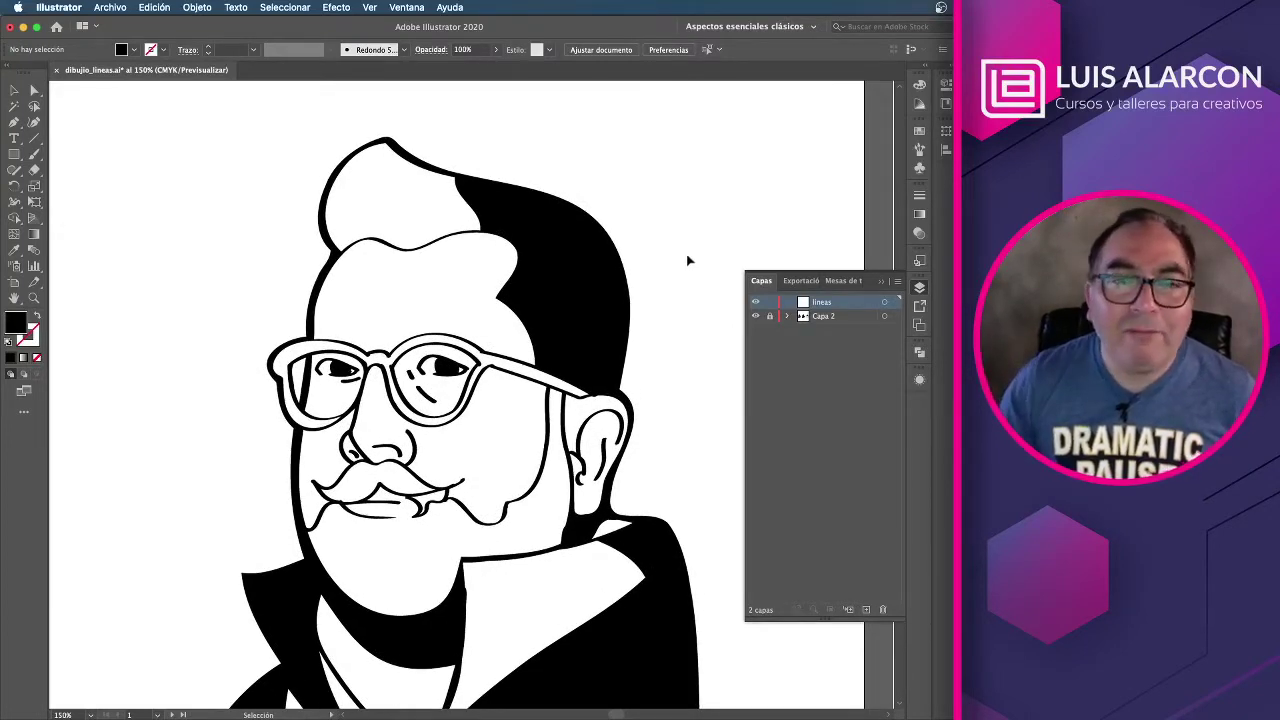
Step: Choose the Arc tool with a black stroke and no fill
left_click(36, 140)
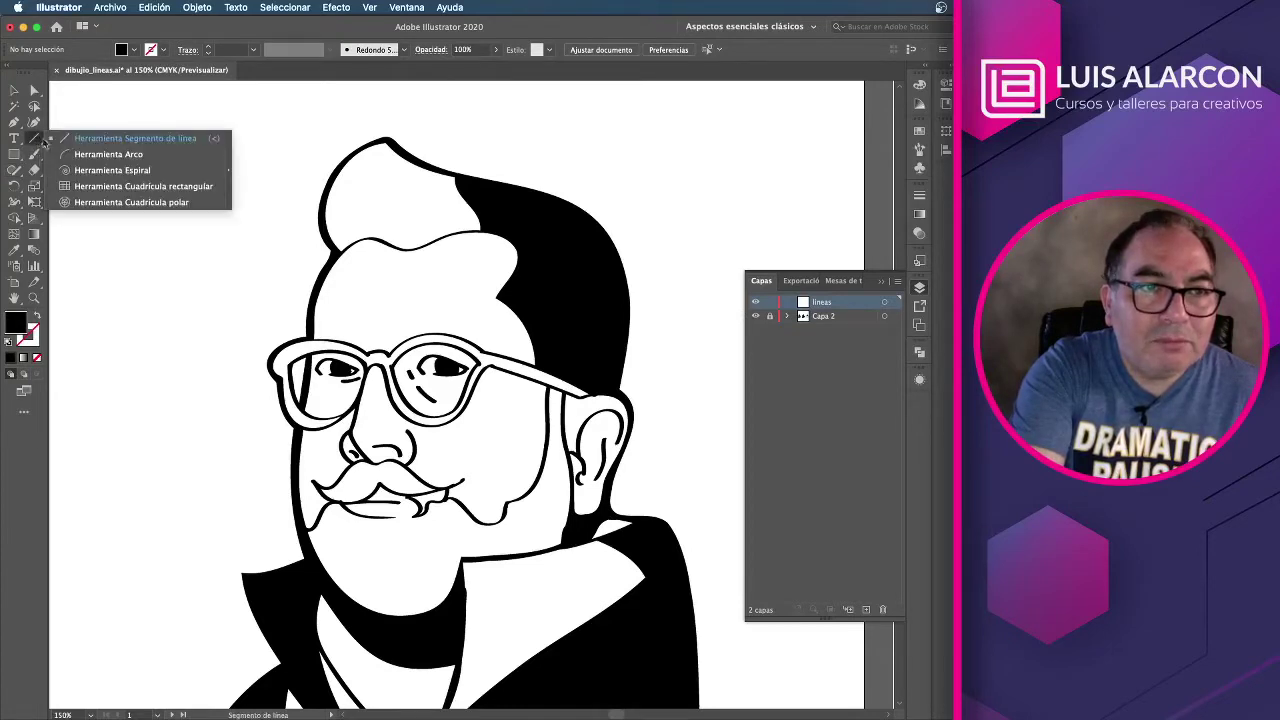
left_click(100, 154)
left_click(164, 50)
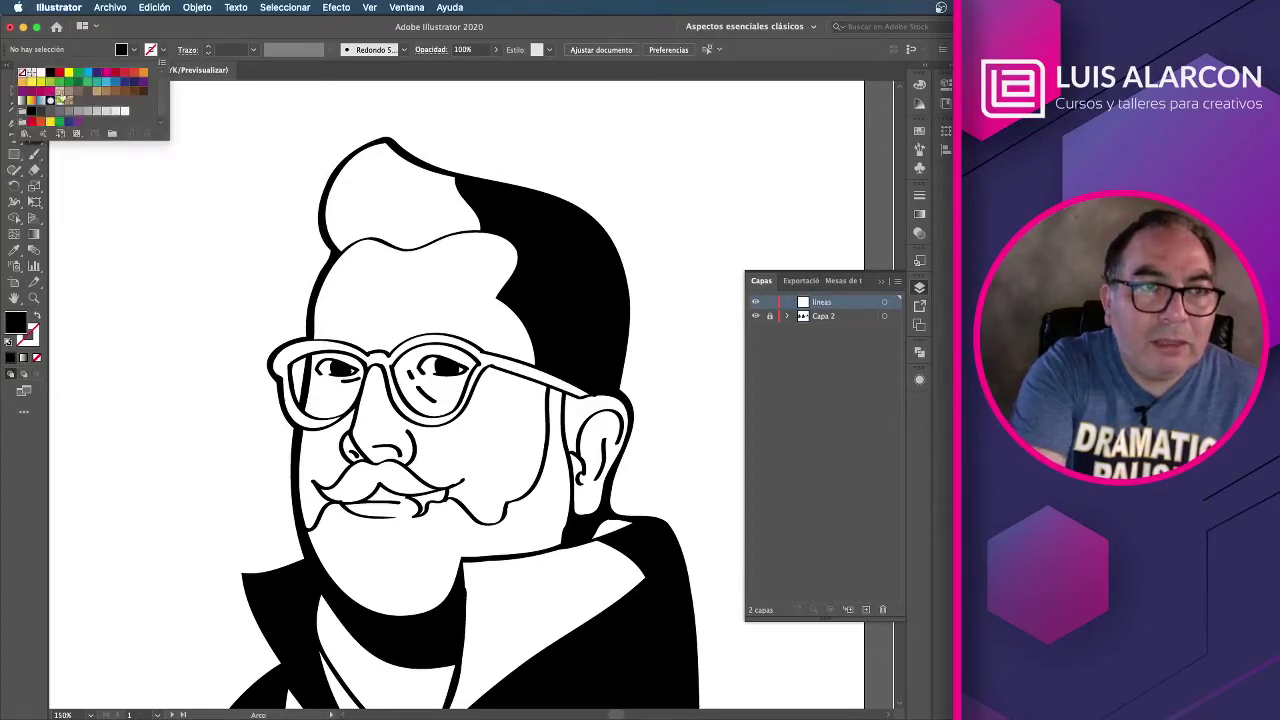
left_click(49, 74)
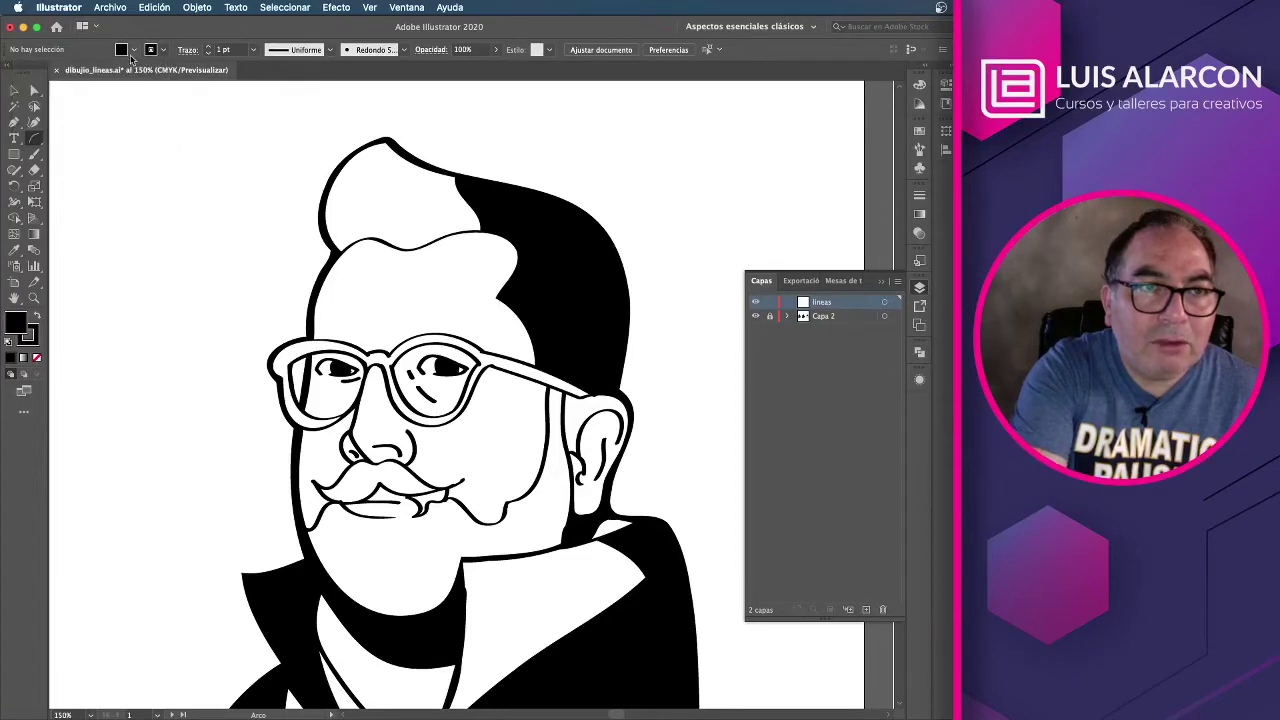
left_click(131, 51)
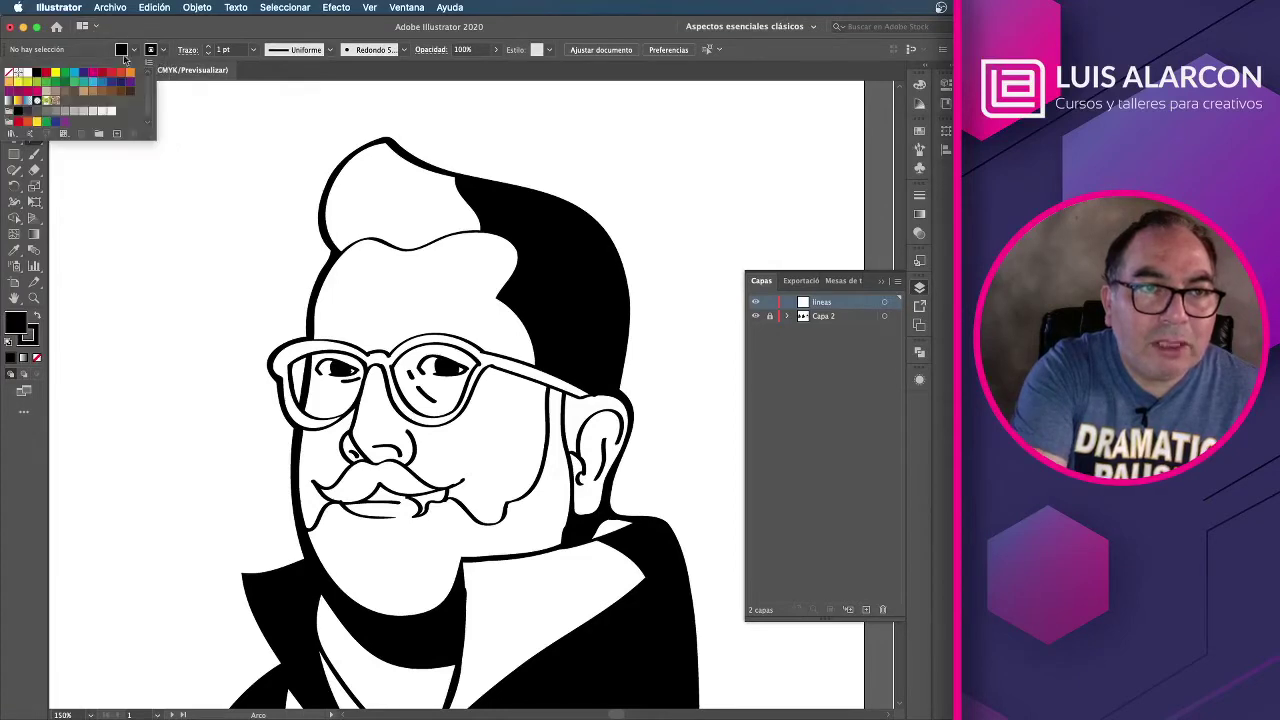
left_click(12, 75)
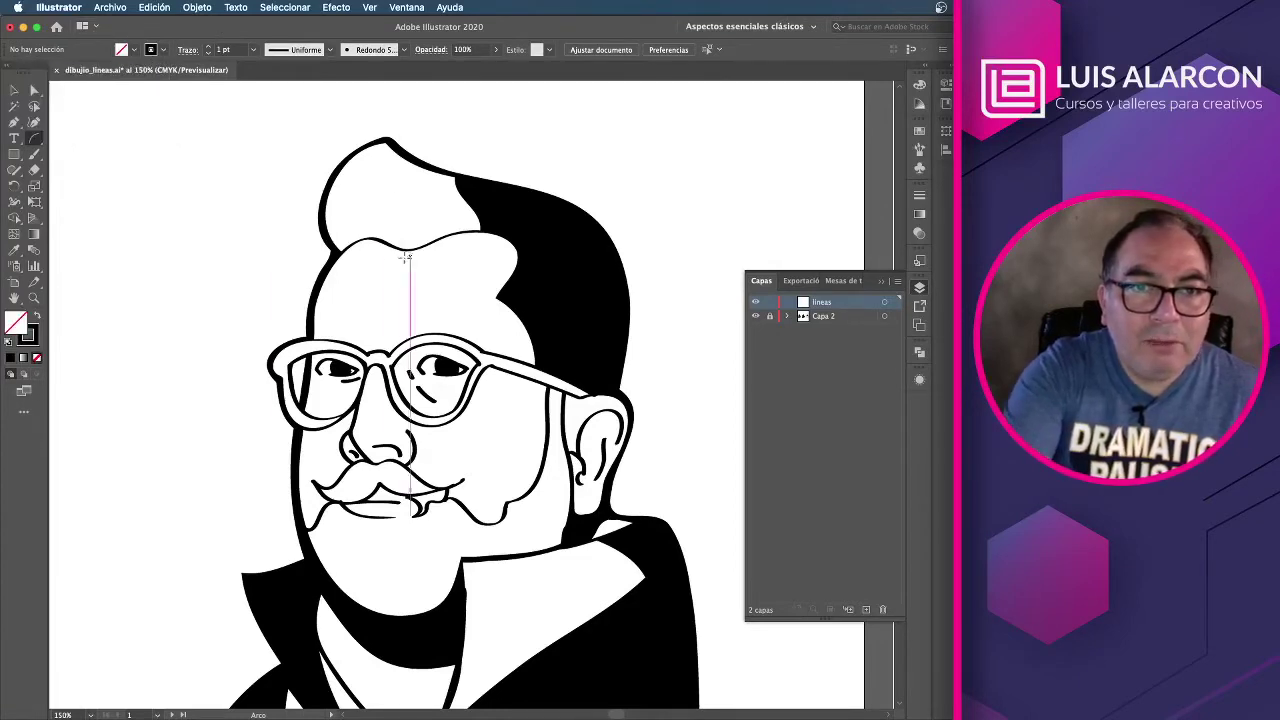
Step: Draw an arc down the hair tuft, tilt it clockwise, and position it on the hair
left_click(389, 124)
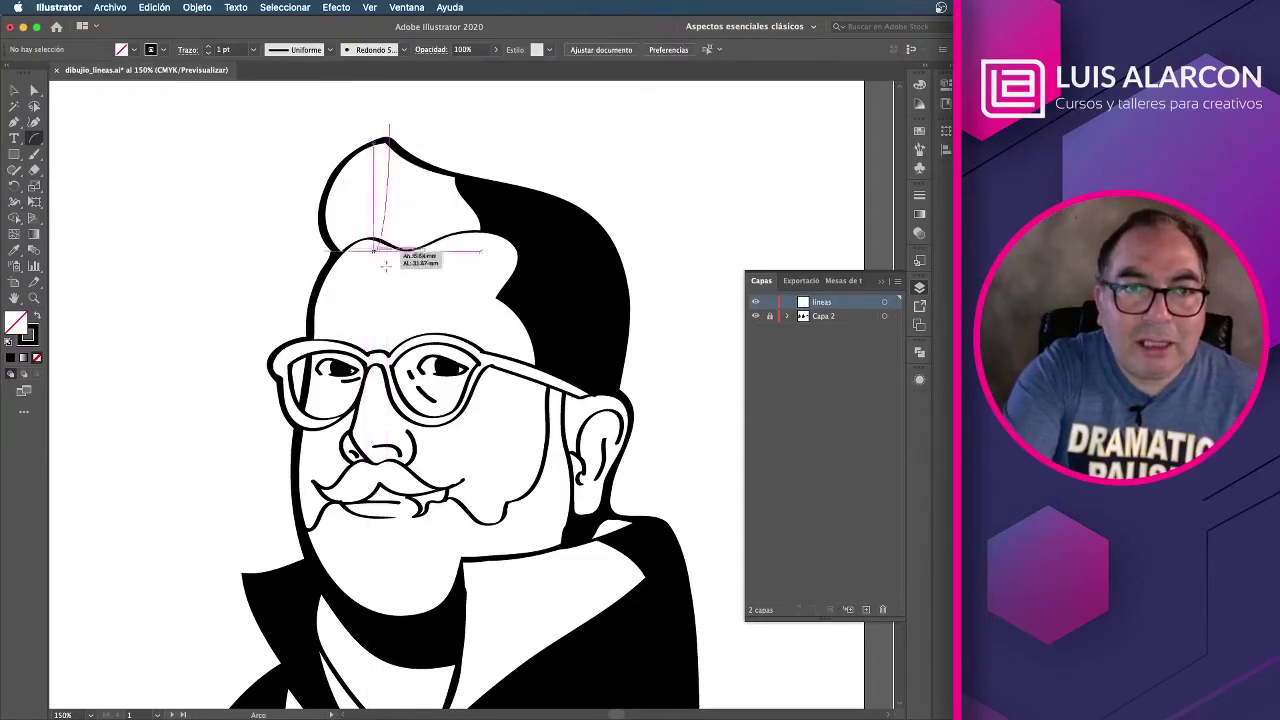
left_click(442, 274)
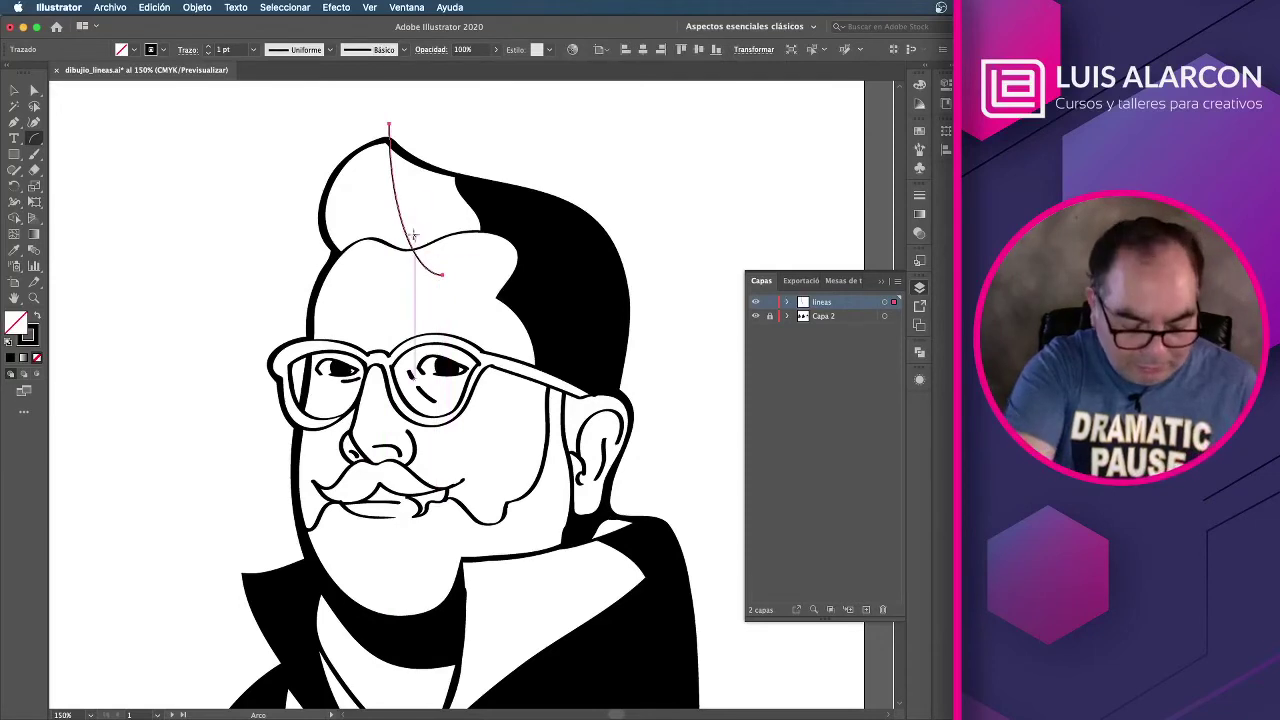
key("v")
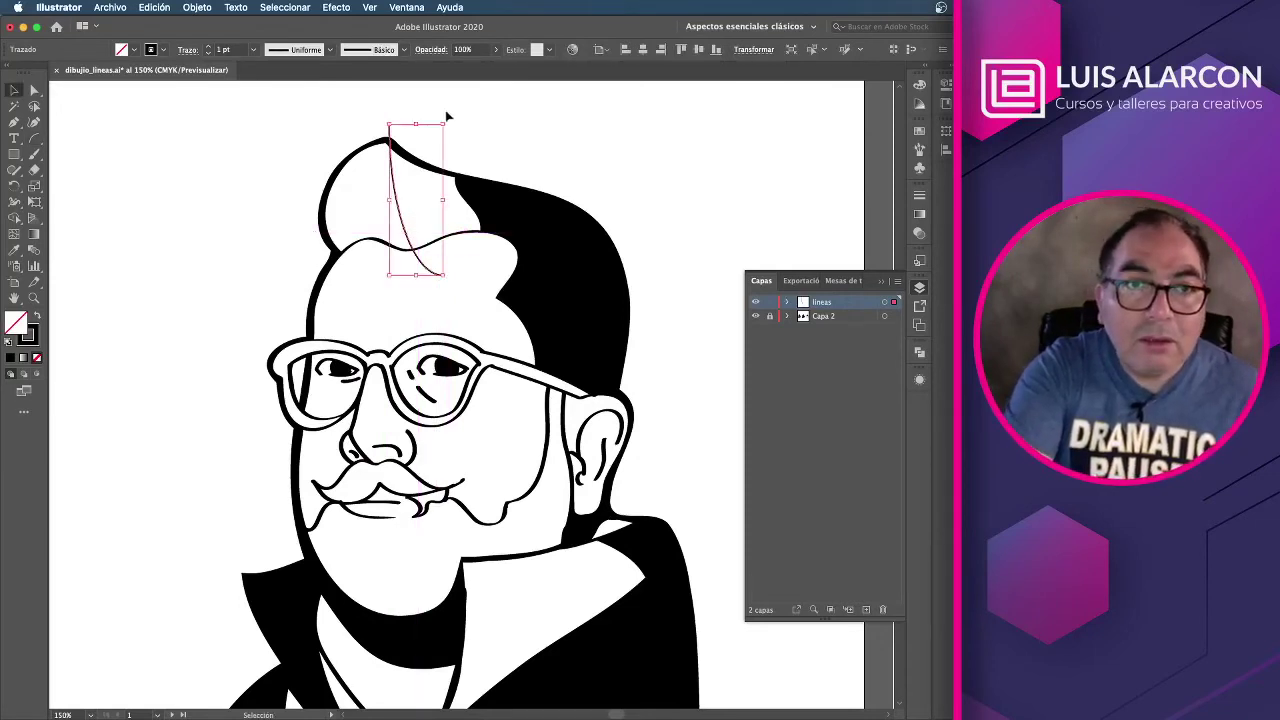
left_click_drag(448, 122, 440, 152)
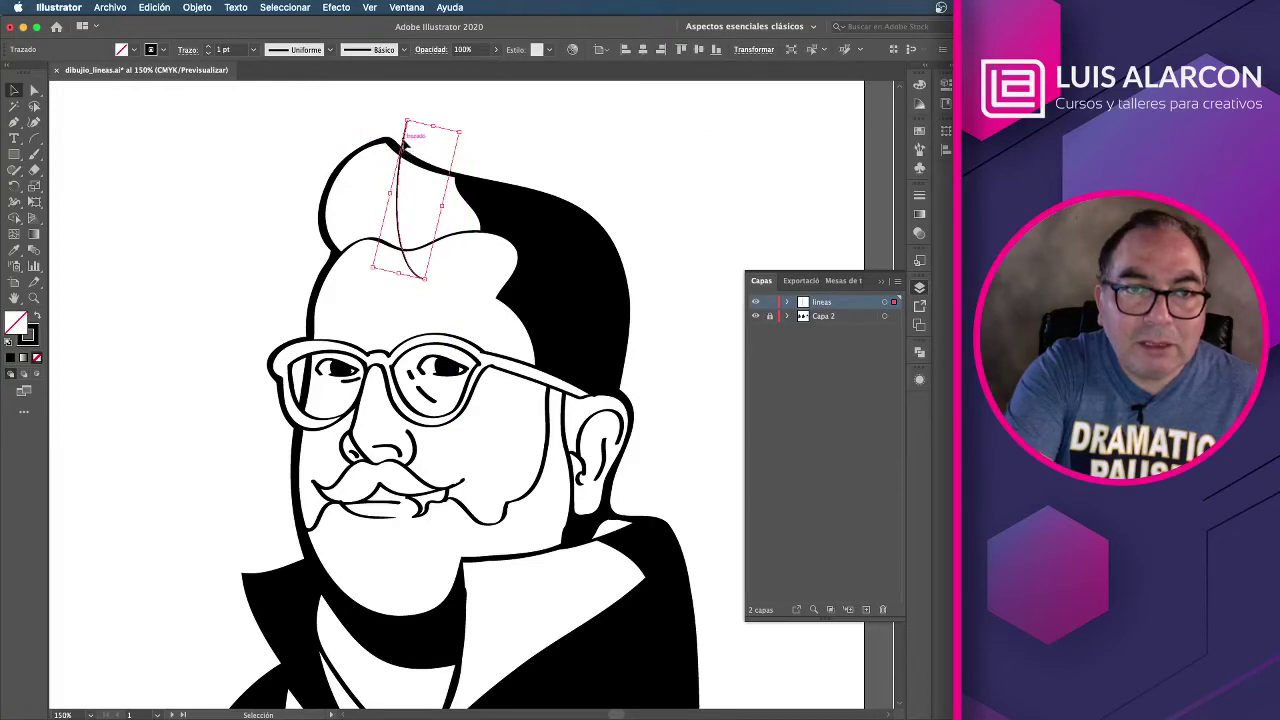
left_click_drag(405, 145, 387, 145)
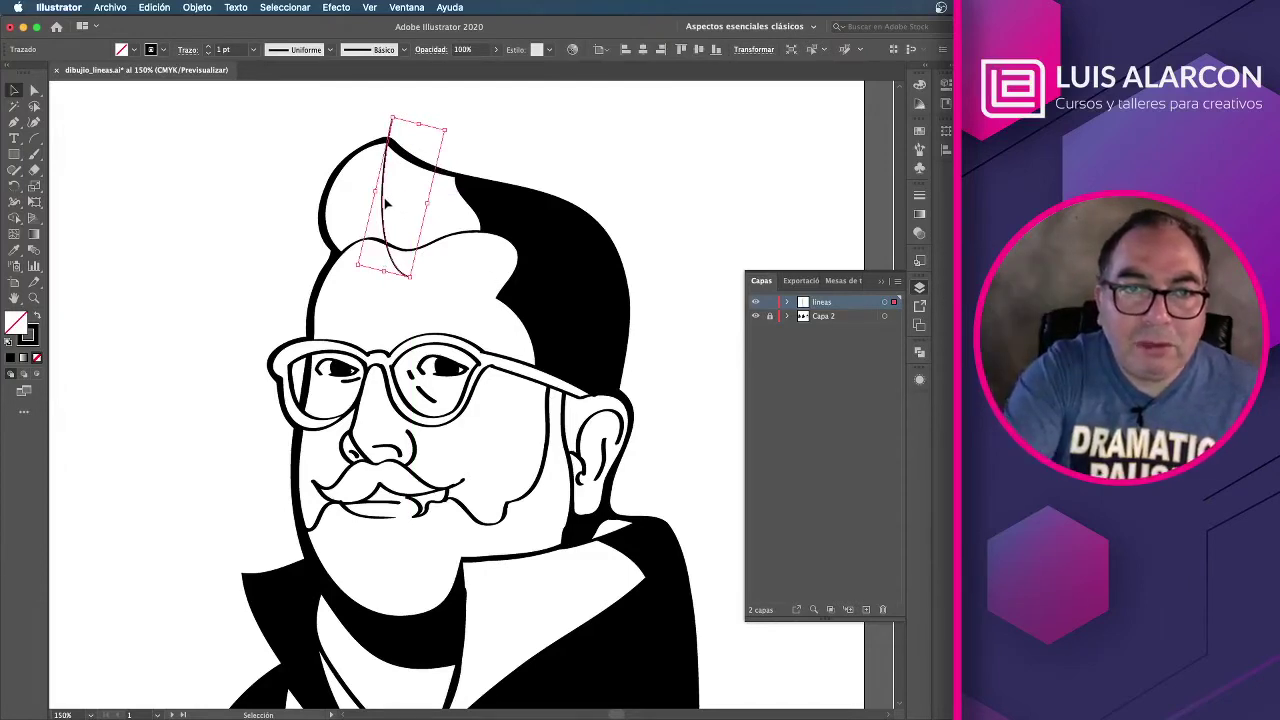
mouse_move(385, 200)
left_mouse_down()
mouse_move(422, 132)
mouse_move(468, 118)
left_mouse_up()
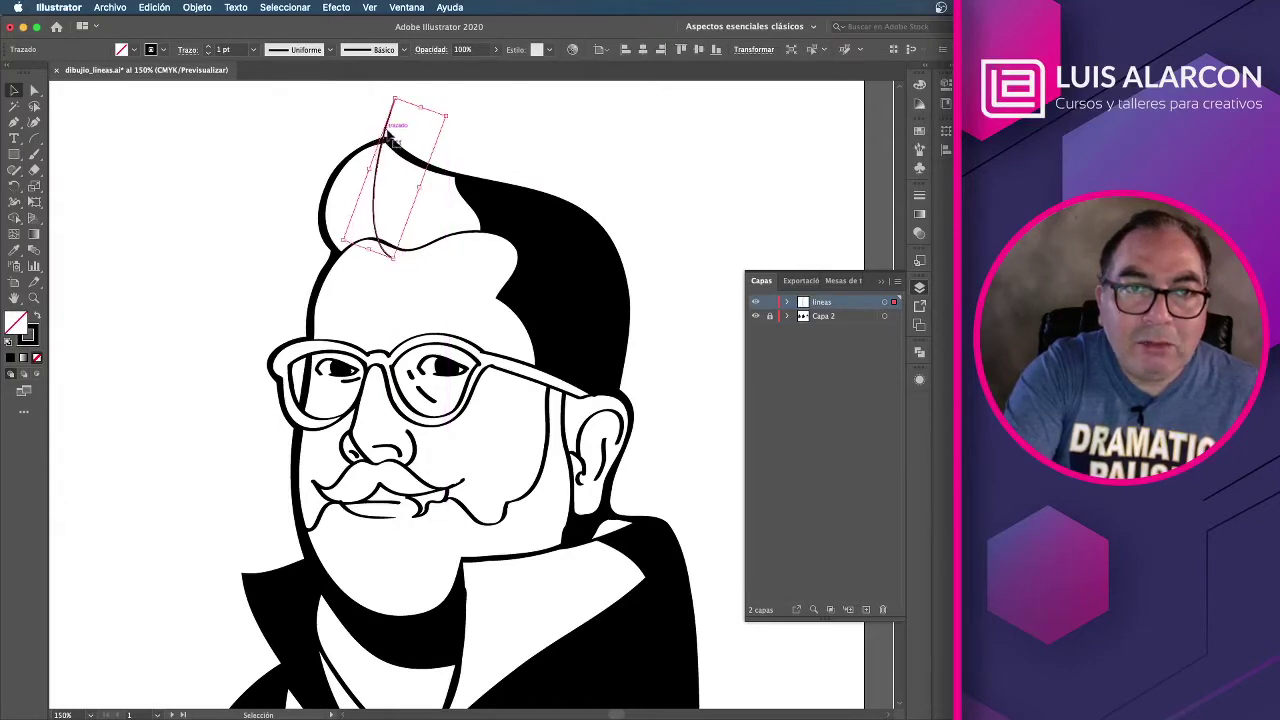
left_click_drag(394, 139, 397, 148)
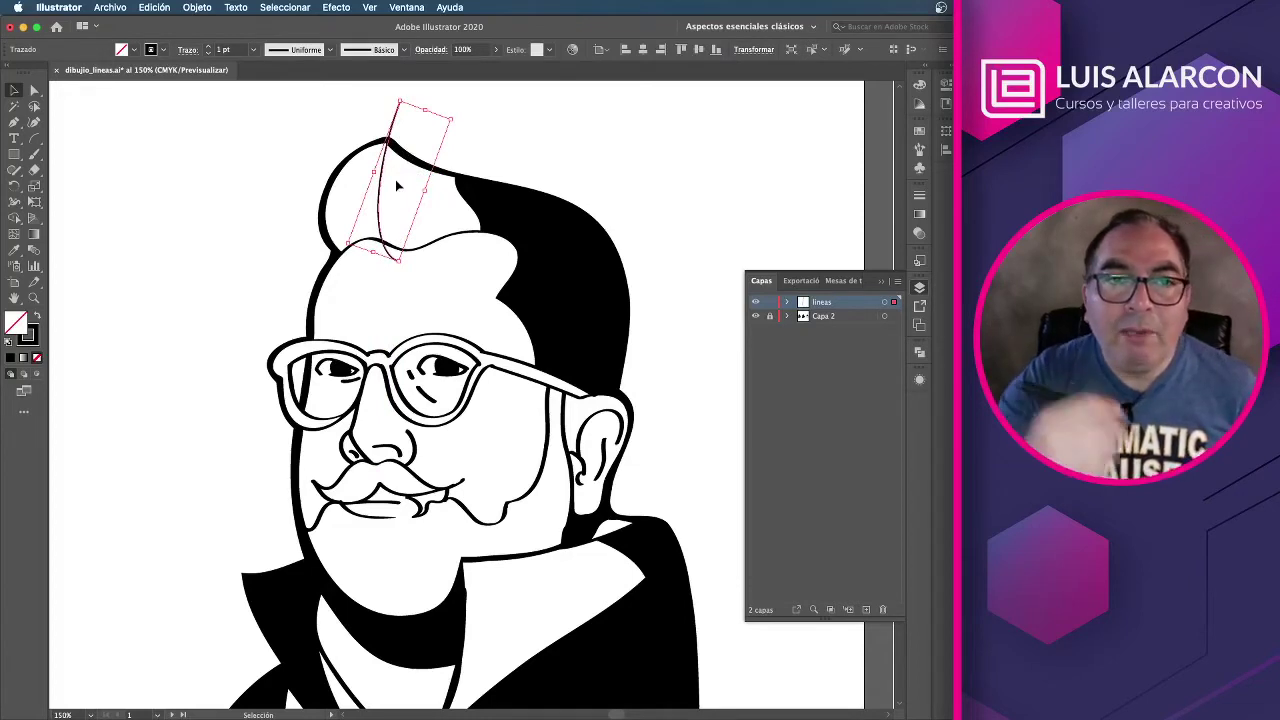
Step: Copy the hair strand beside the original and select the leftmost strand
left_click(493, 158)
mouse_move(383, 179)
left_mouse_down()
mouse_move(338, 204)
mouse_move(478, 172)
left_mouse_up()
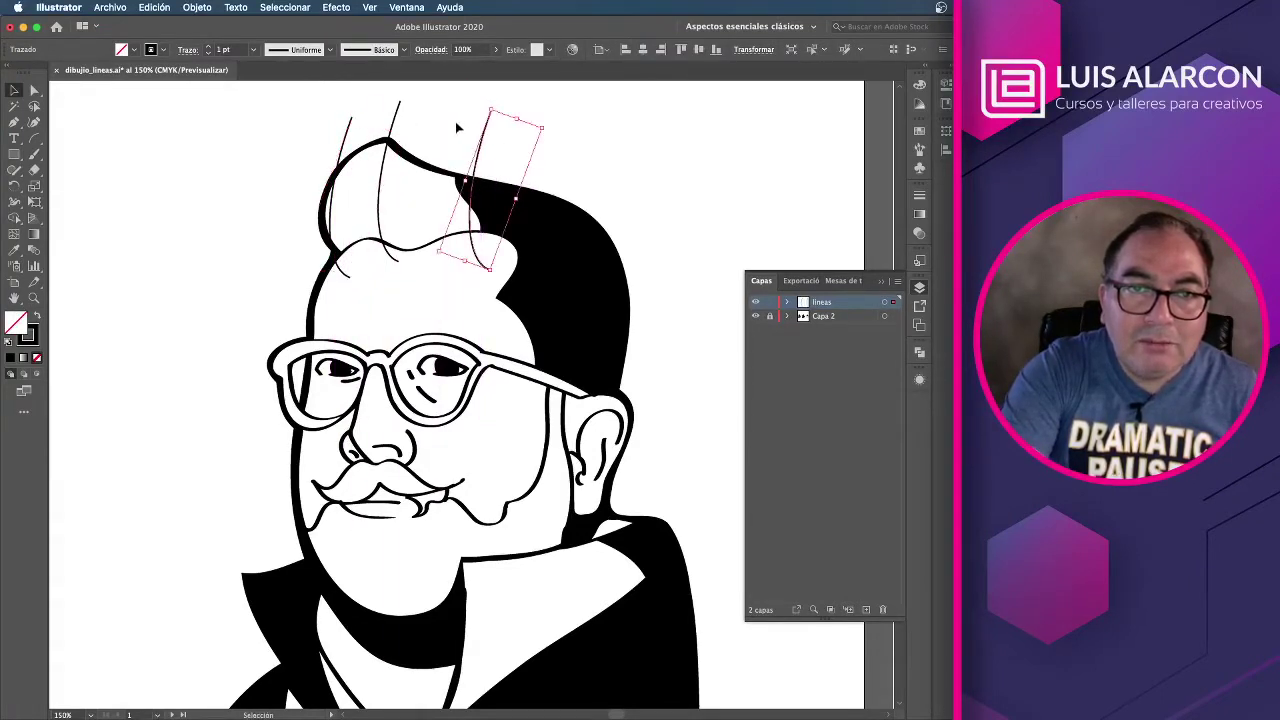
left_click(450, 126)
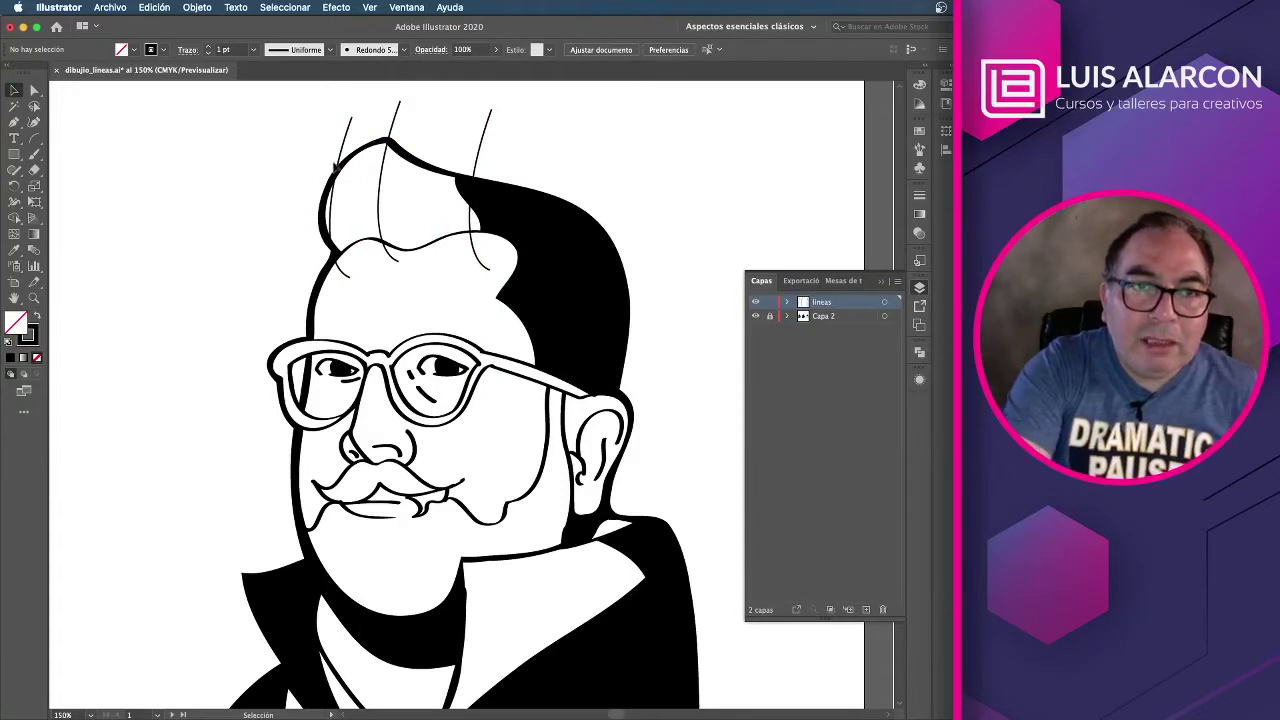
left_click(346, 150)
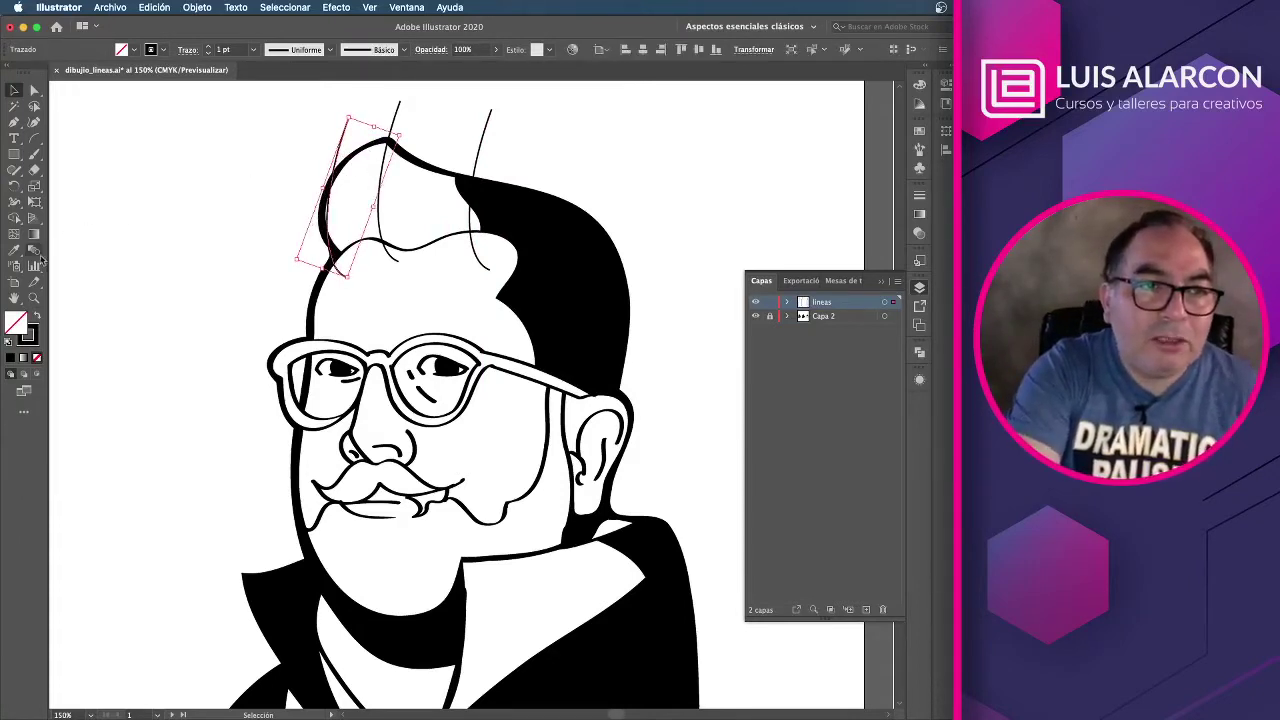
left_click(34, 250)
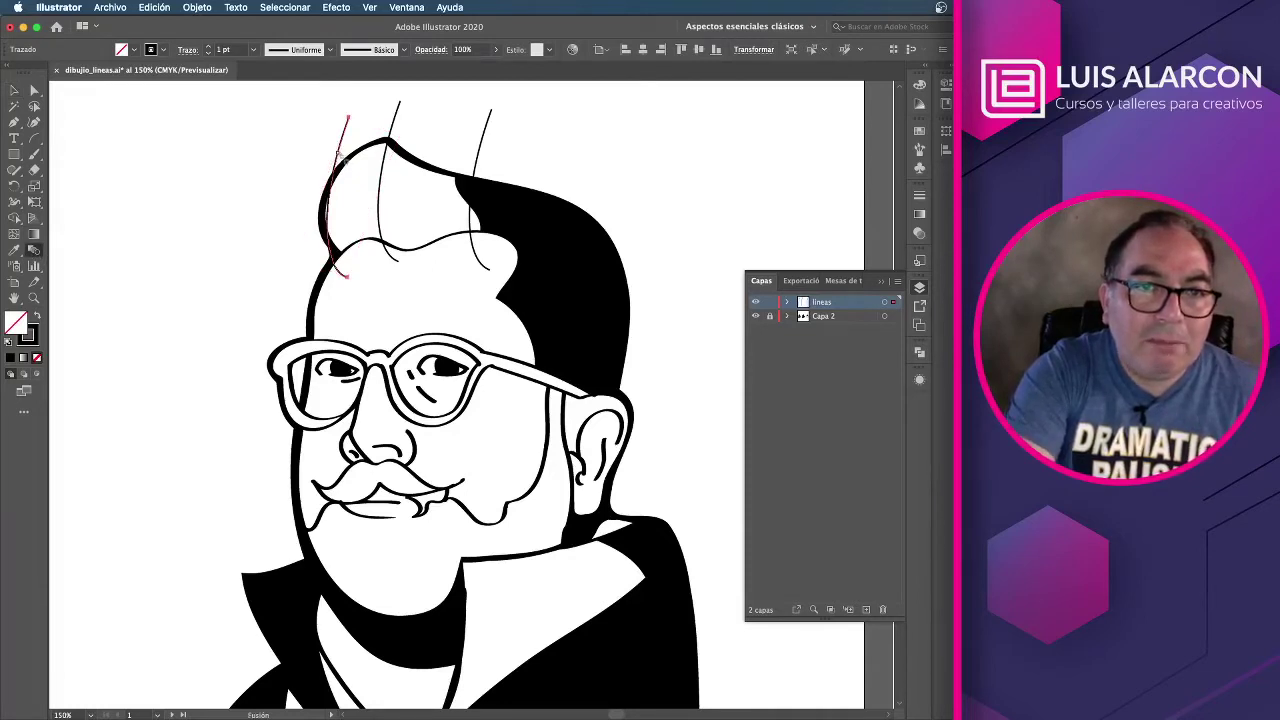
Step: Blend the two left hair strands using 10 specified steps, after previewing 16
left_click(394, 129)
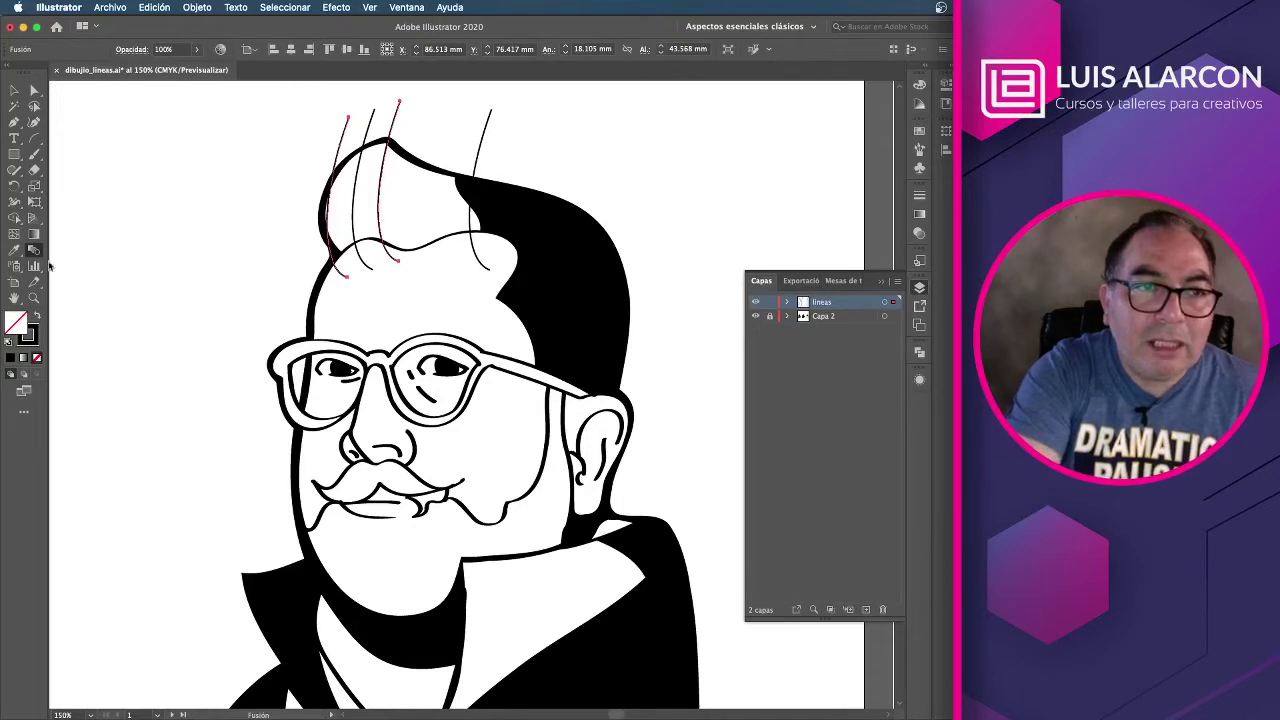
double_click(35, 252)
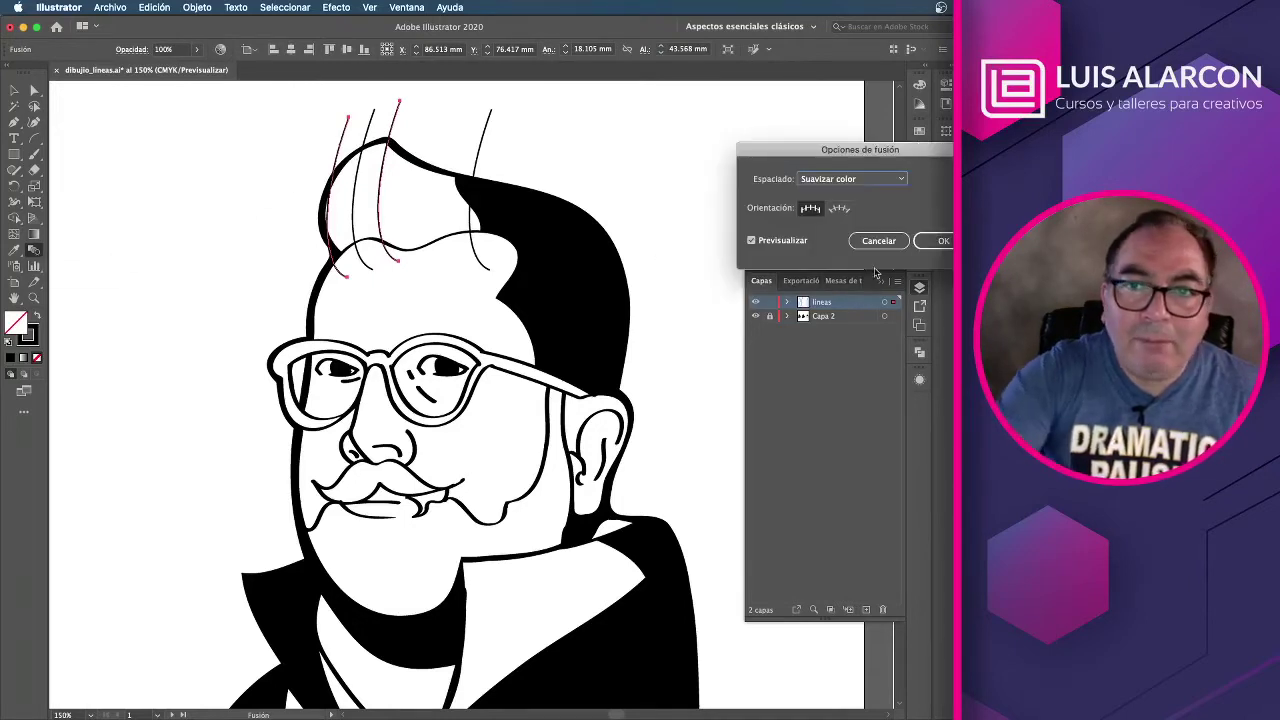
left_click(888, 180)
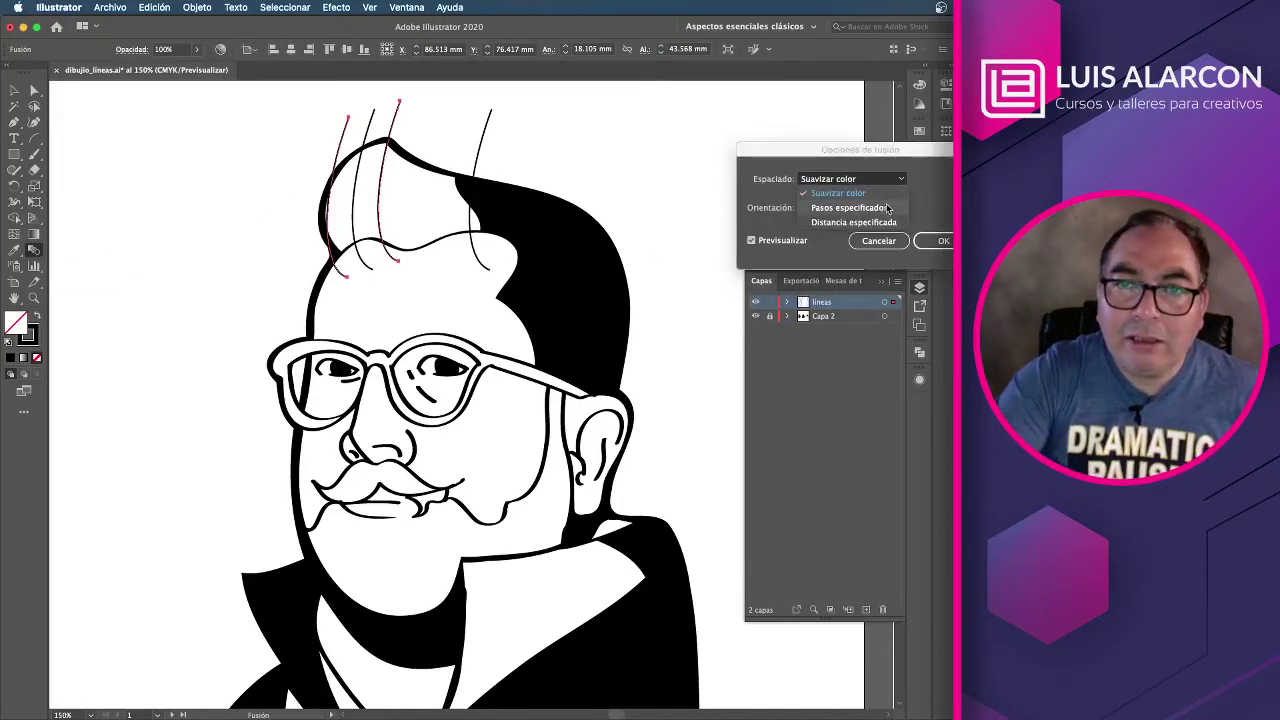
left_click(886, 207)
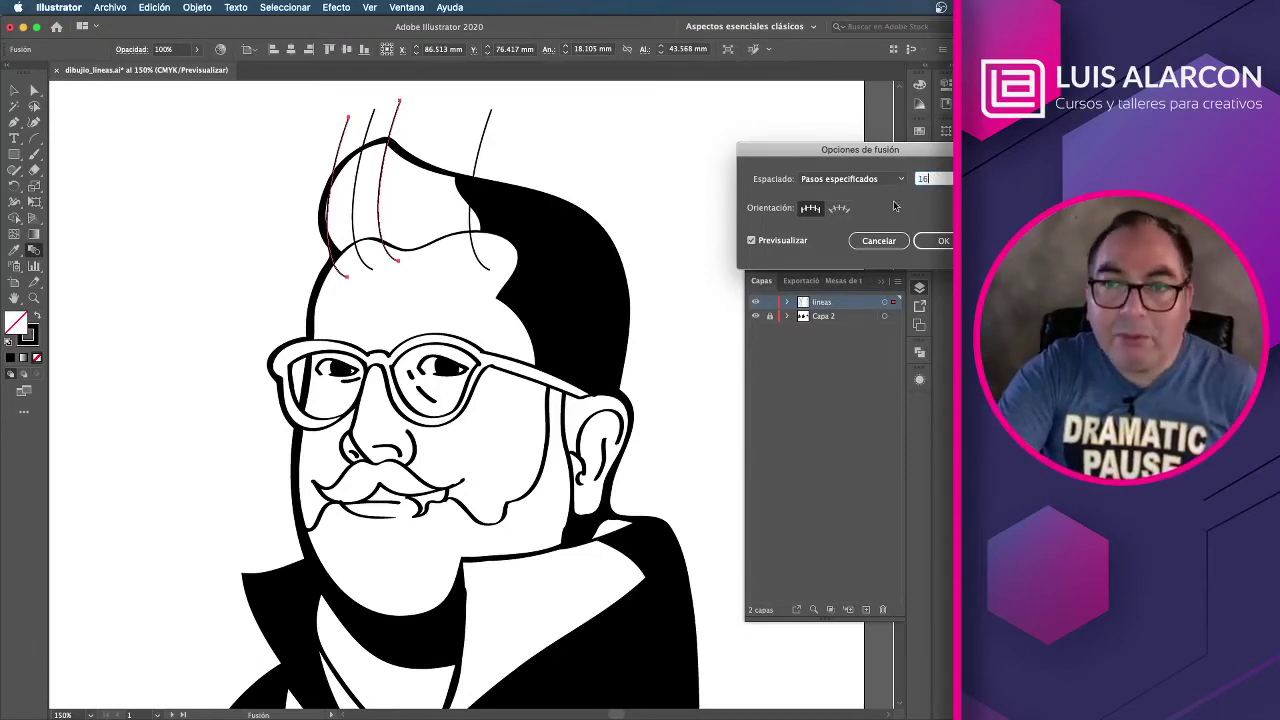
left_click(784, 241)
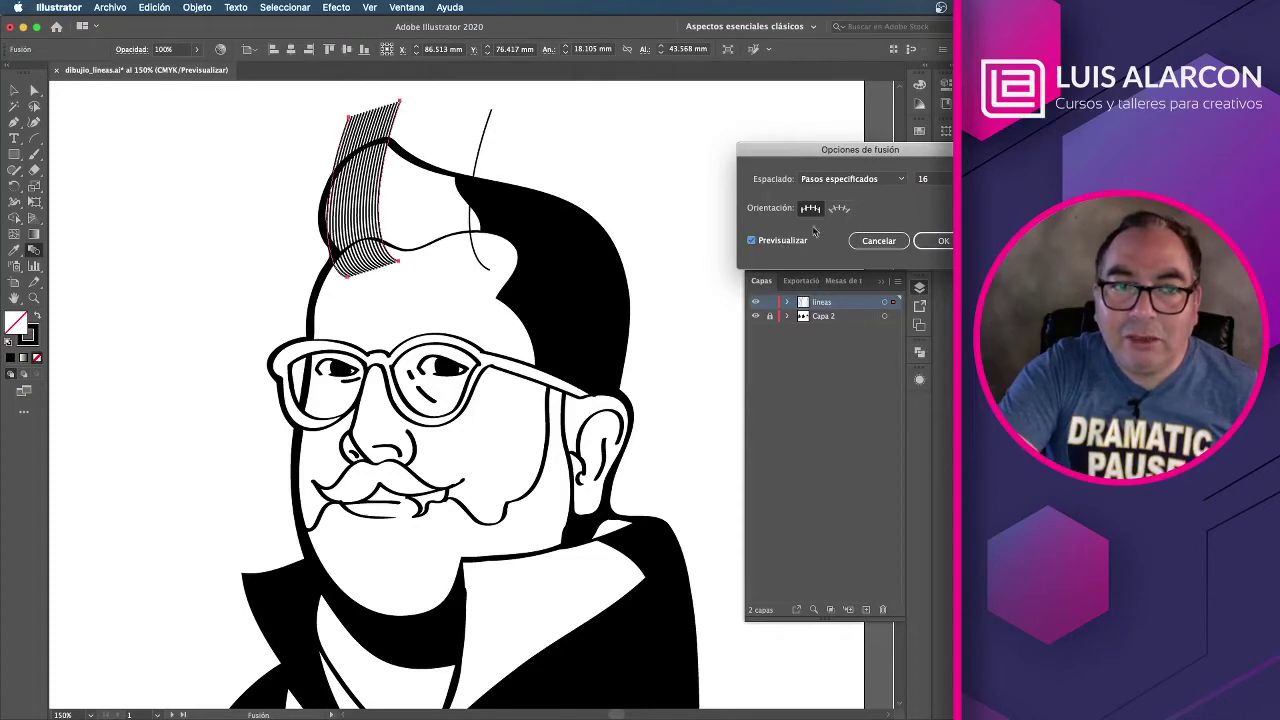
left_click_drag(940, 181, 903, 179)
type("10")
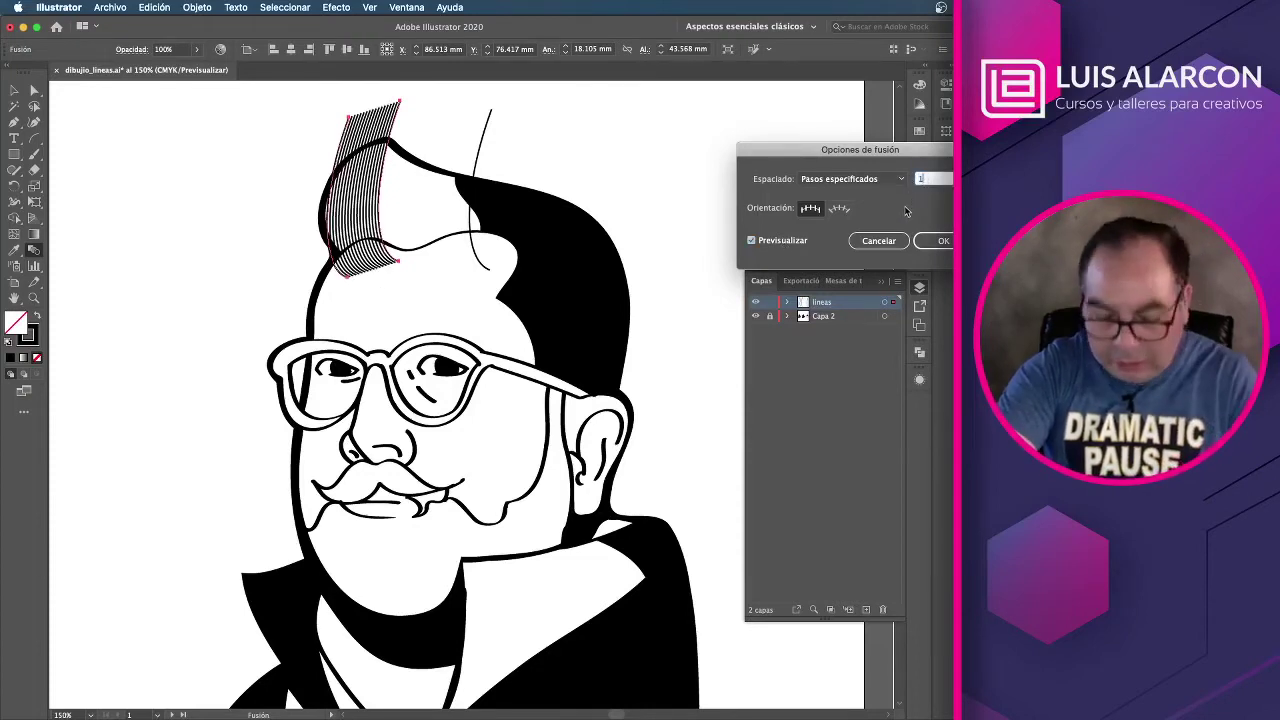
left_click(781, 244)
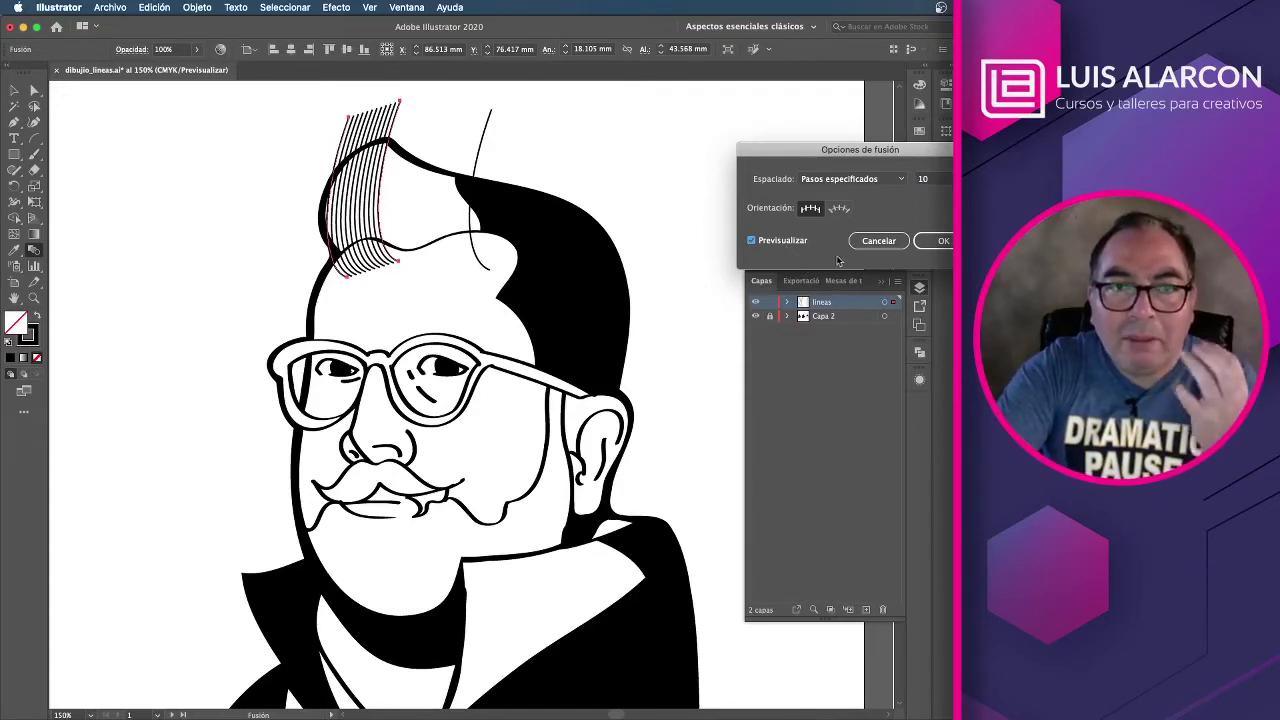
left_click(945, 241)
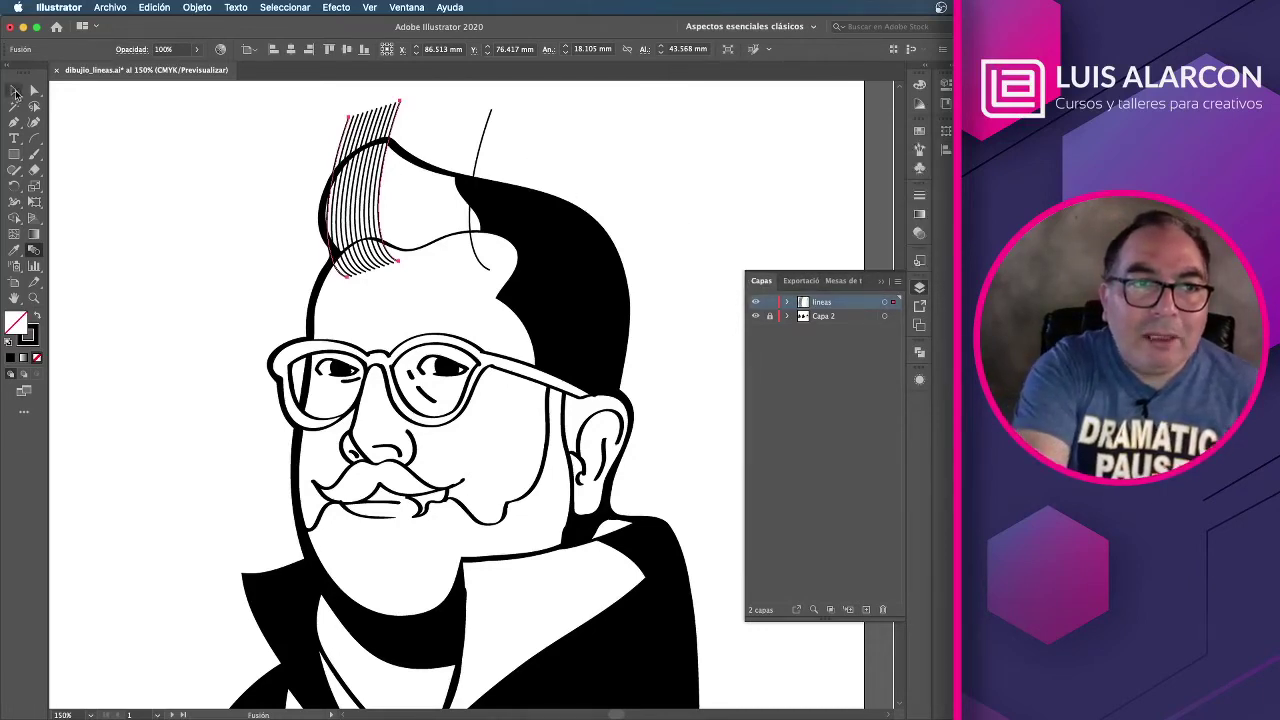
left_click(15, 92)
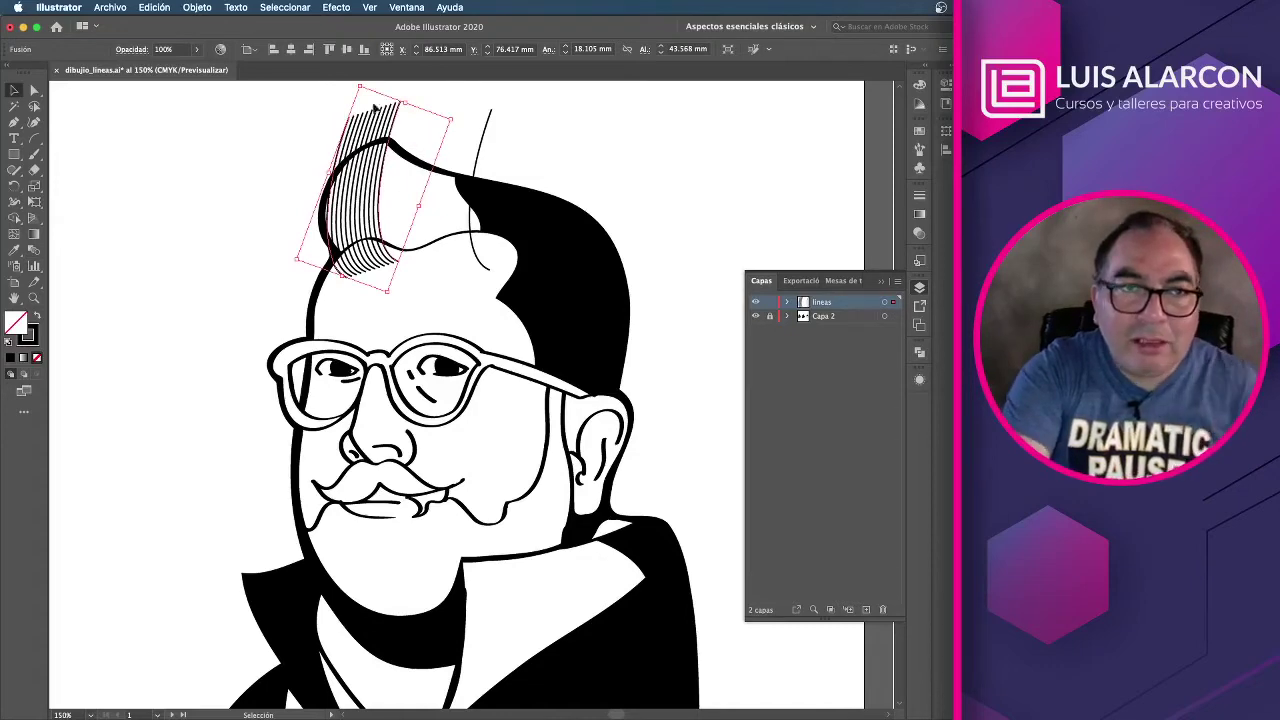
Step: Expand the 10-step hair blend via Object > Expand into separate strokes, then deselect
left_click(196, 8)
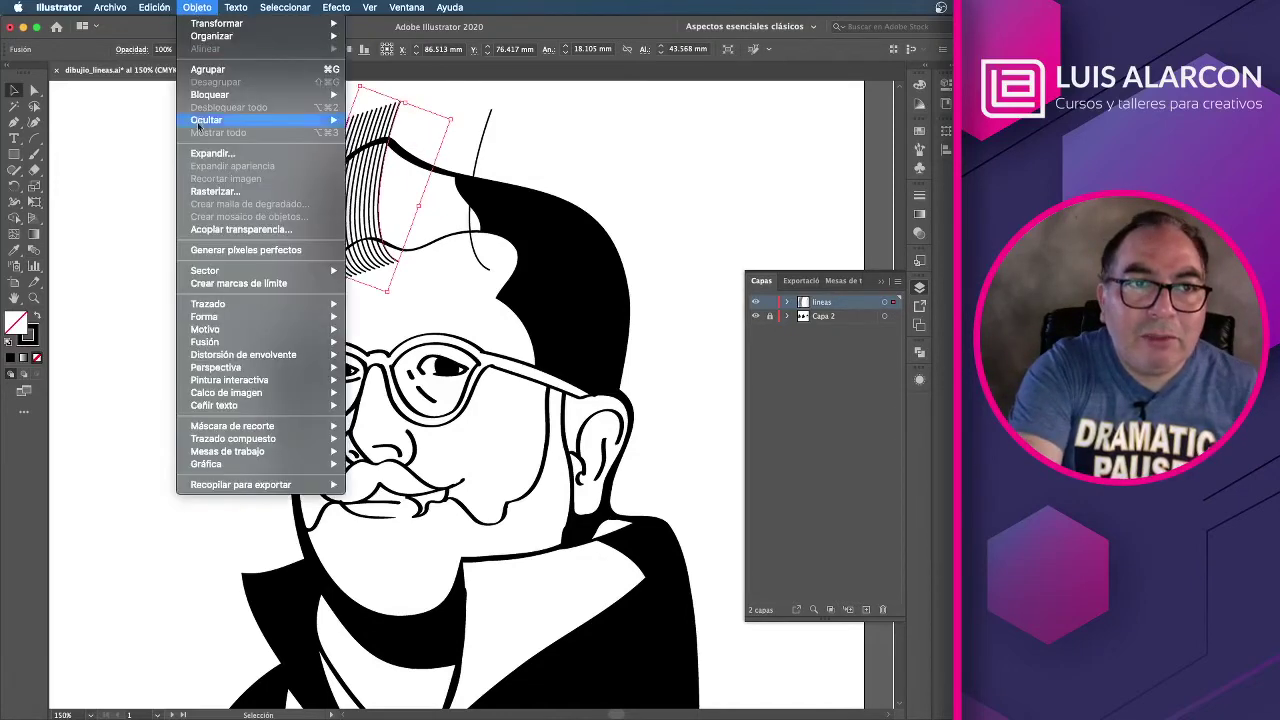
left_click(205, 151)
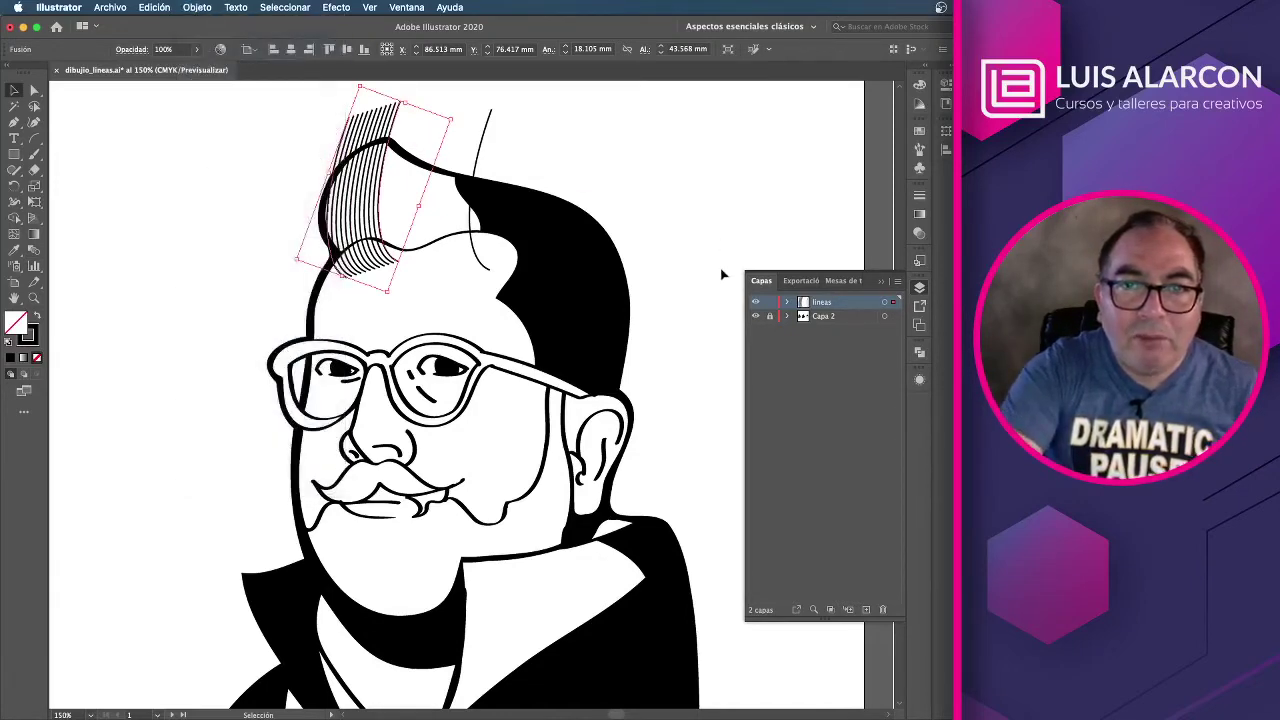
left_click(154, 7)
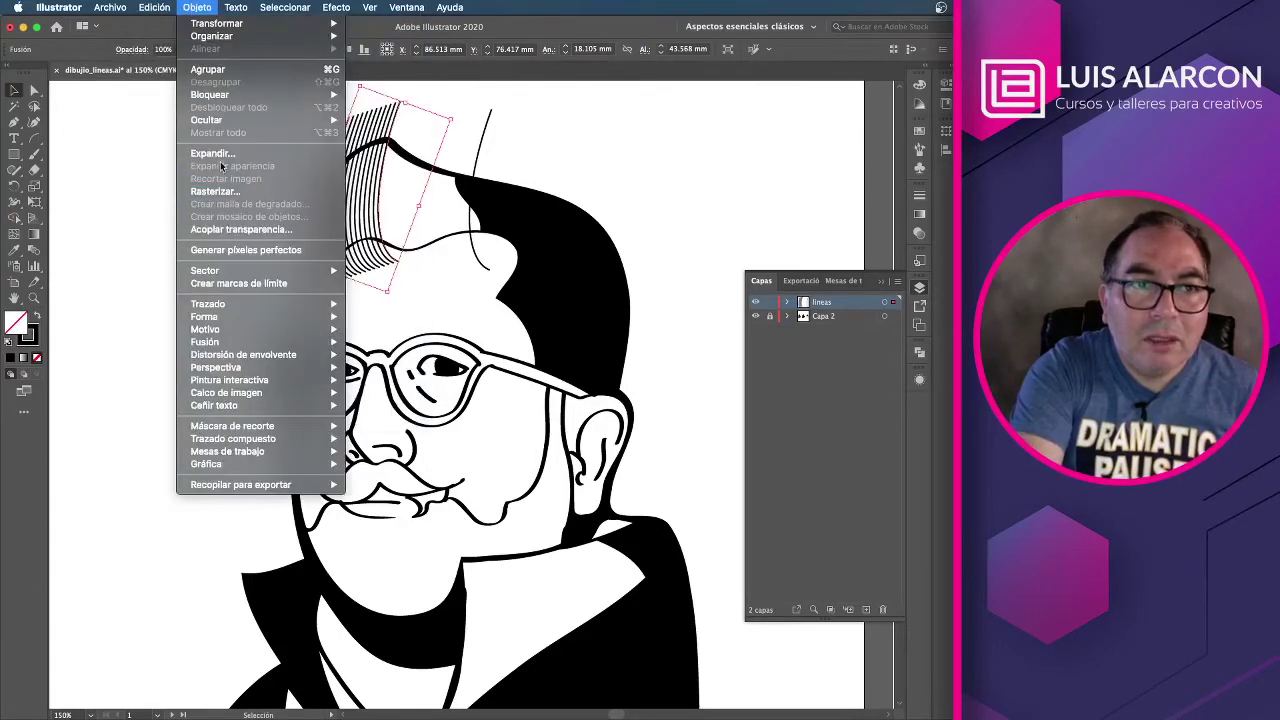
left_click(213, 154)
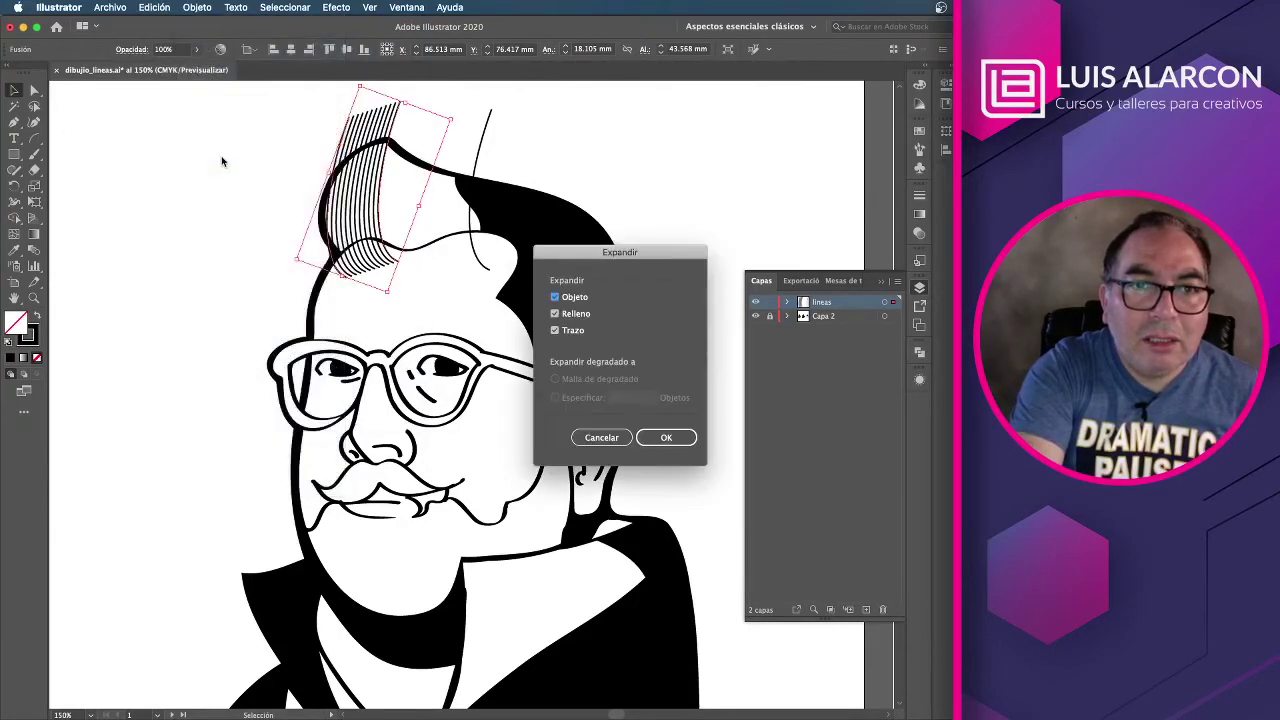
left_click(668, 439)
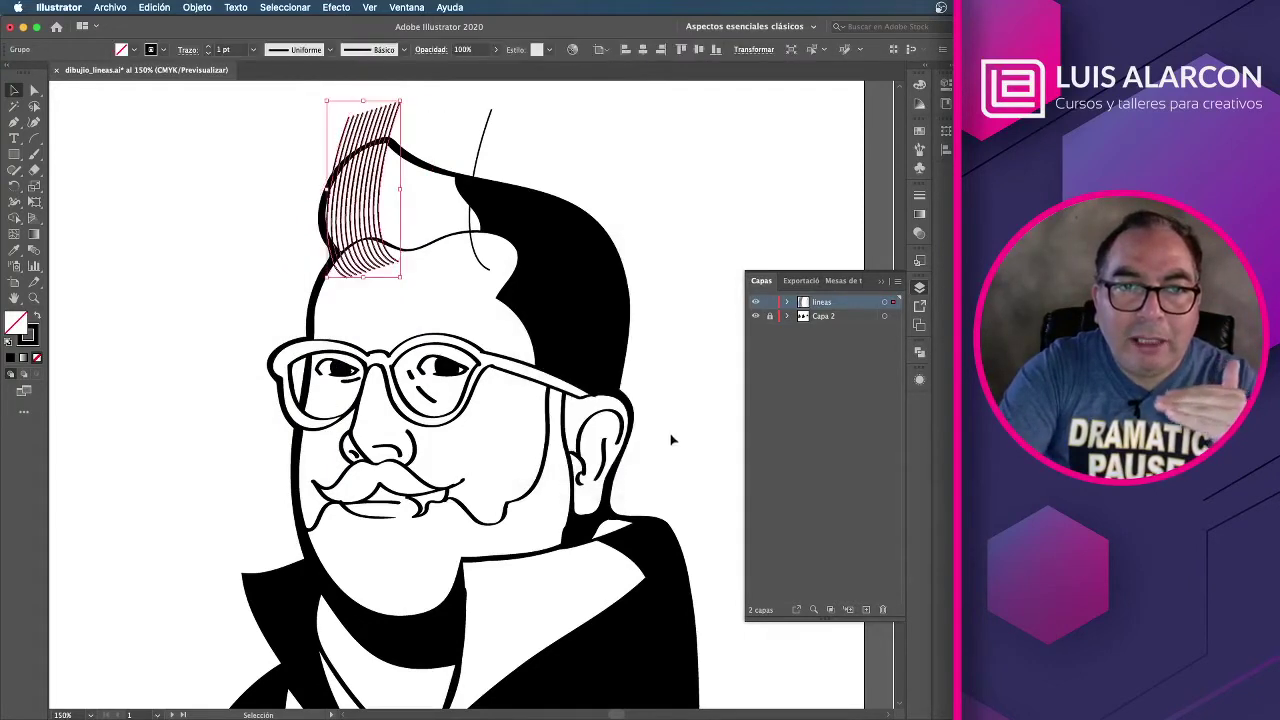
left_click(472, 148)
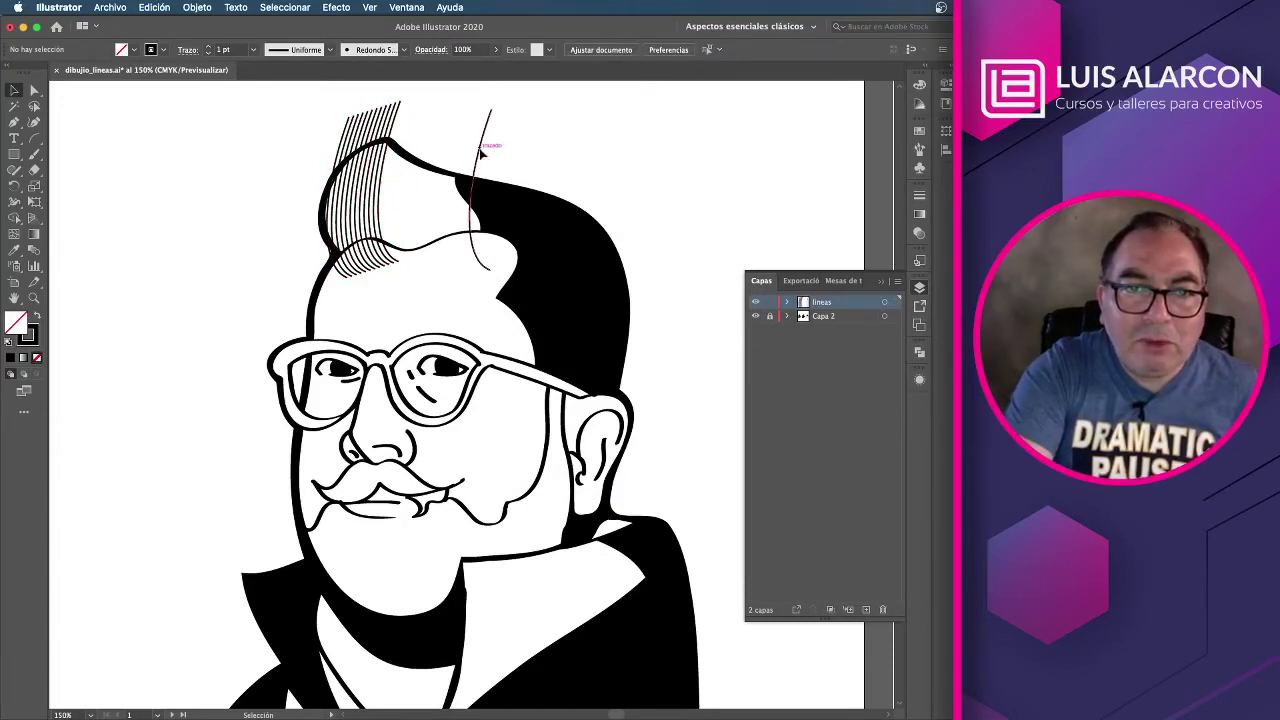
Step: Move the forehead hair curve beside the tuft and blend it with the right hair curve
left_click(481, 155)
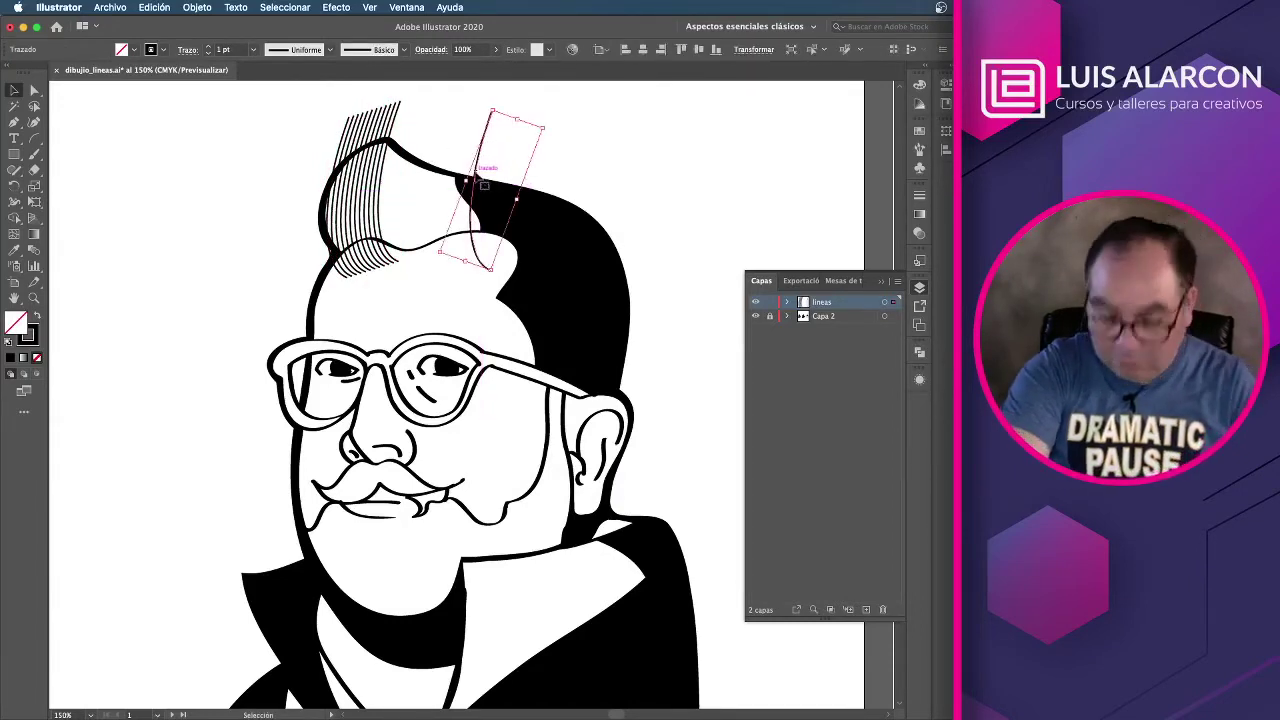
mouse_move(483, 185)
left_mouse_down()
mouse_move(478, 148)
mouse_move(403, 142)
left_mouse_up()
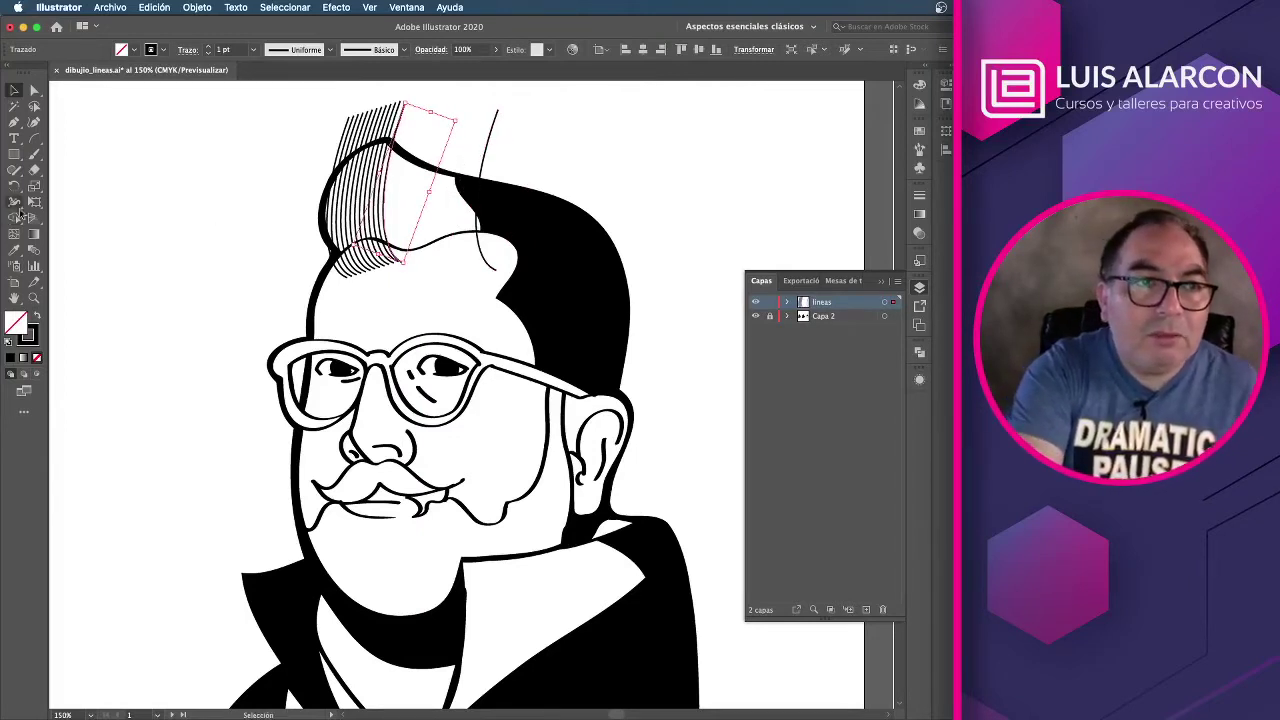
left_click(34, 250)
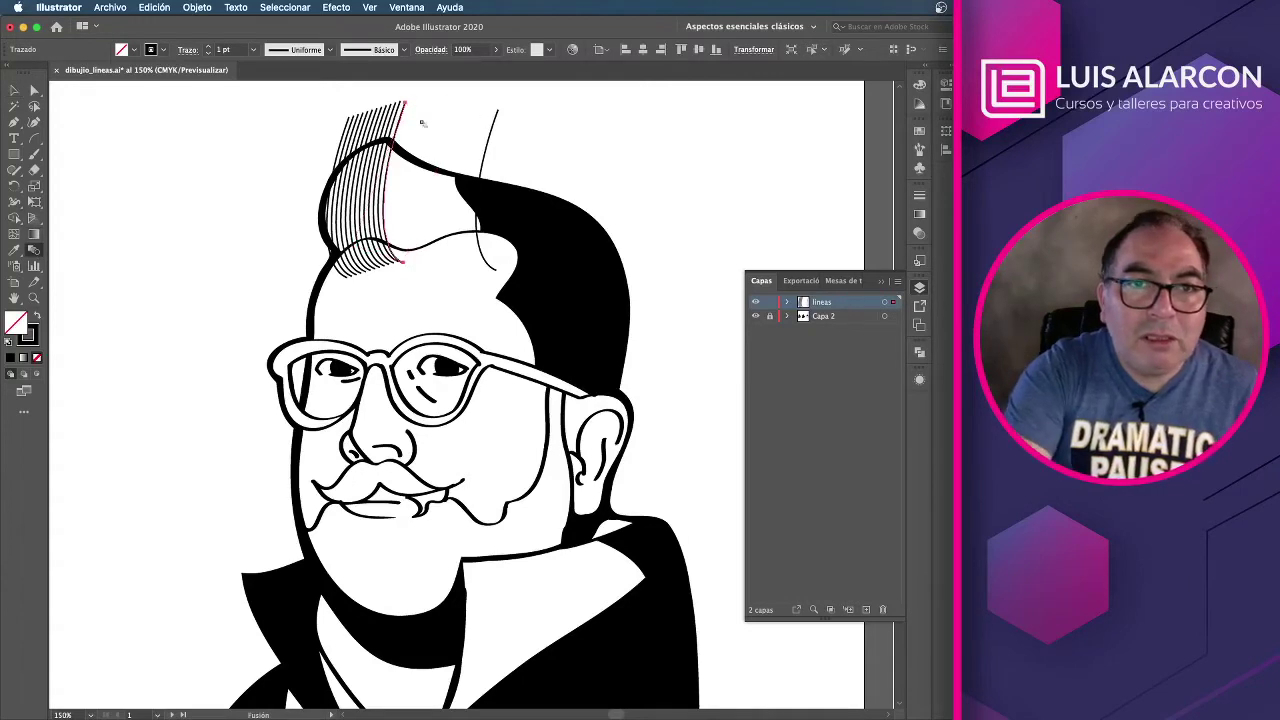
left_click(489, 143)
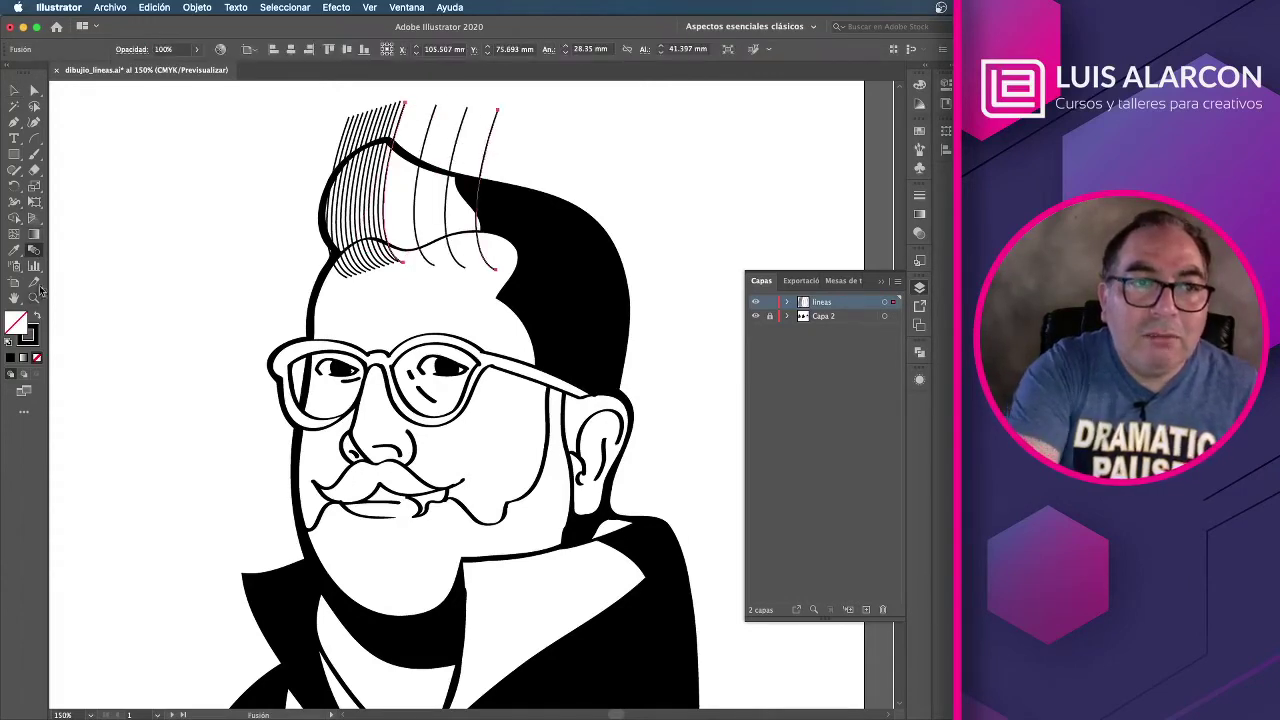
double_click(36, 252)
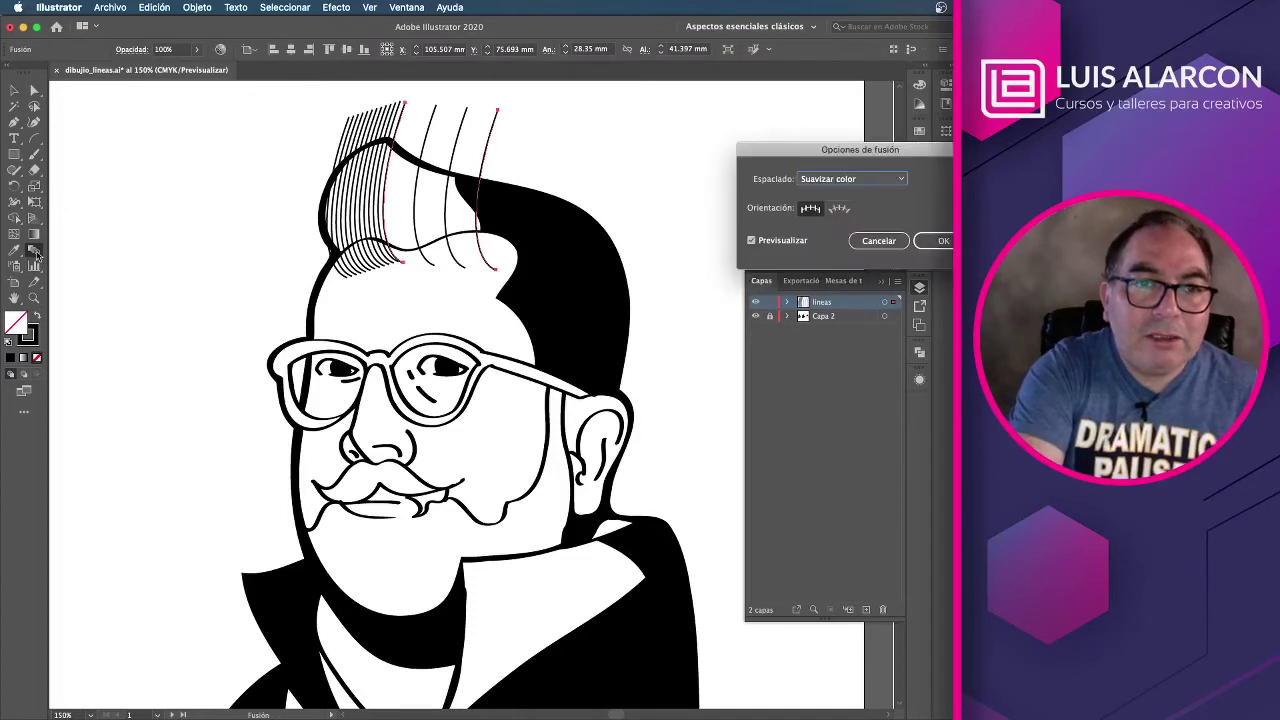
Step: Switch the new blend to Specified Steps and preview 12, then 14 steps
left_click(866, 183)
left_click(866, 216)
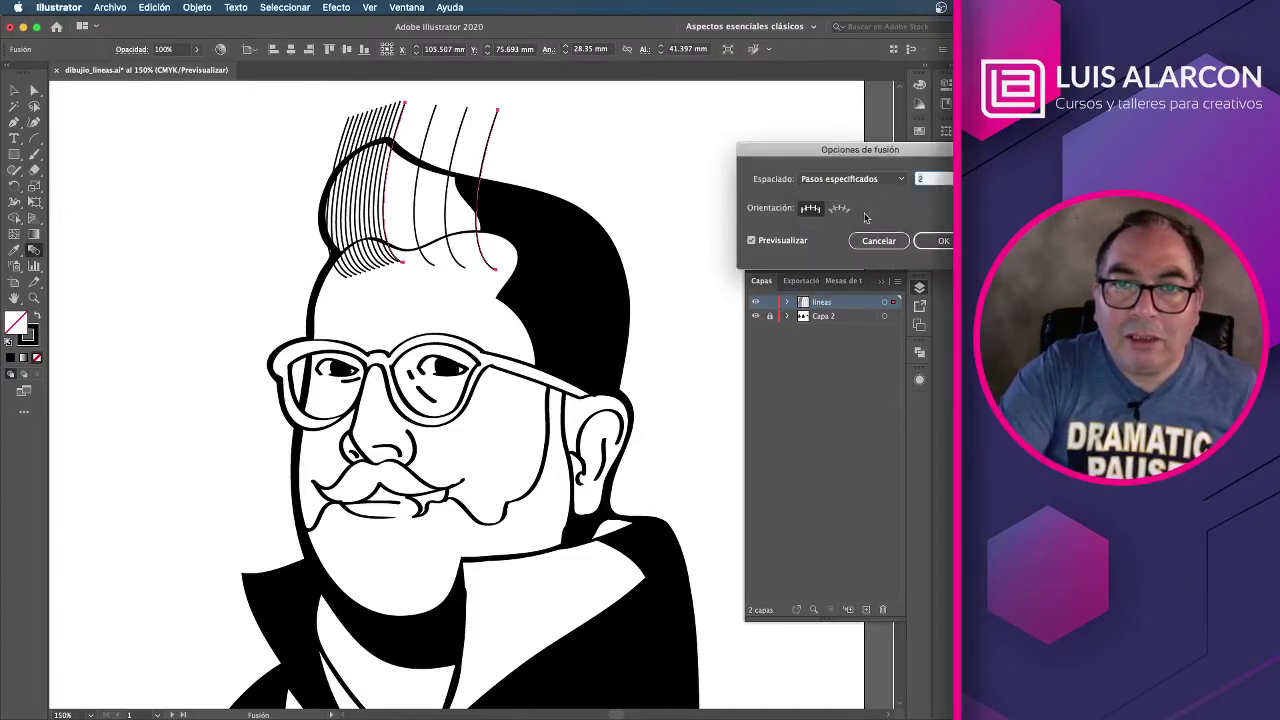
type("12")
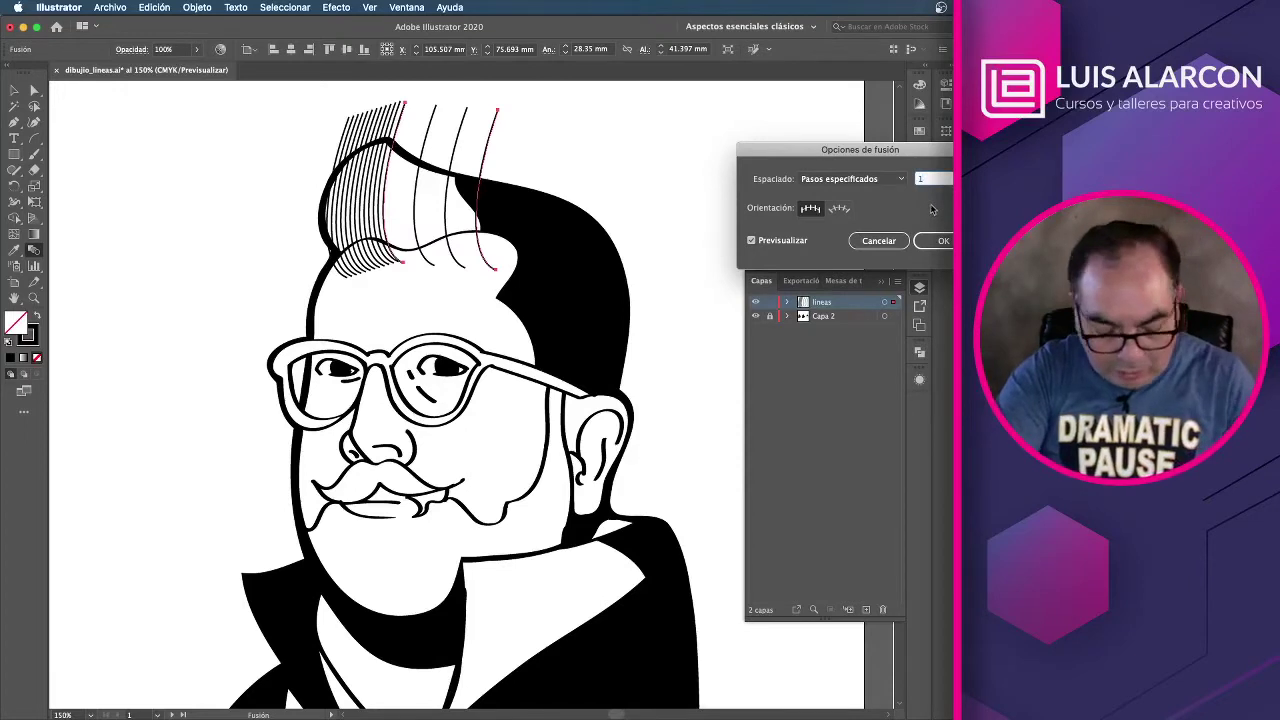
left_click(765, 242)
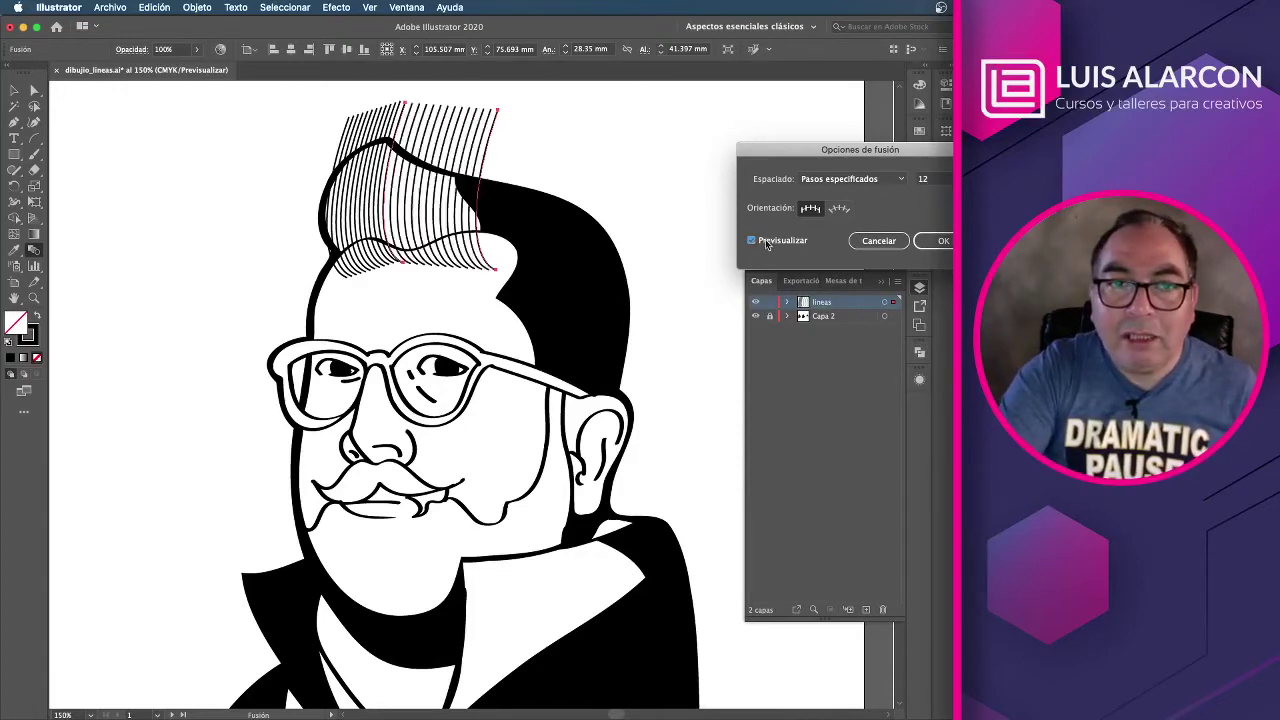
key("Tab")
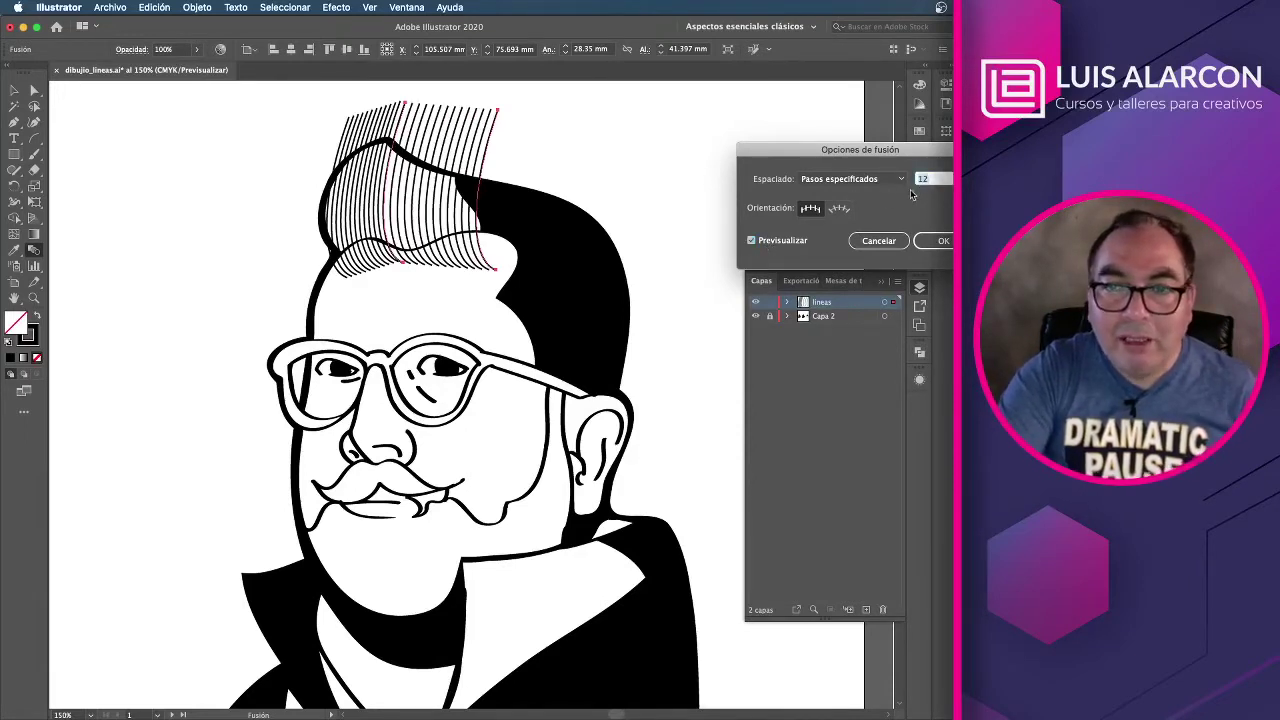
type("14")
left_click(798, 243)
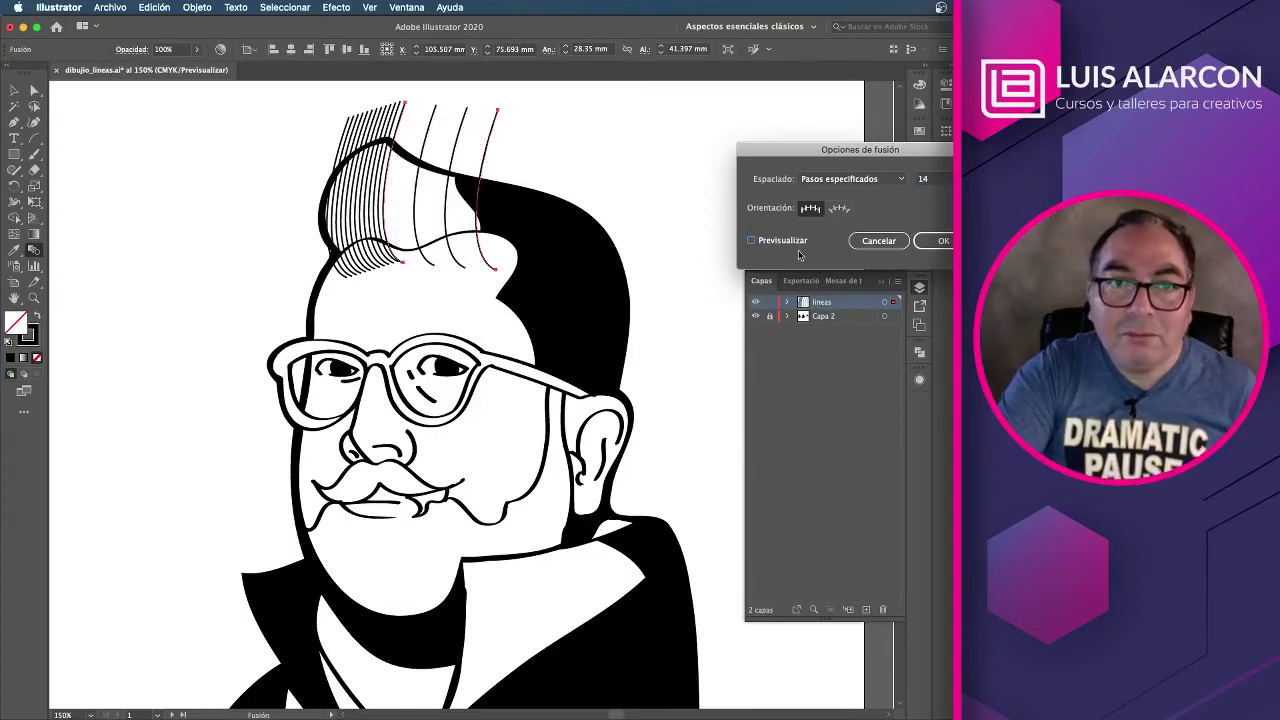
Step: Preview 16 steps, then confirm the right hair blend at 18 steps
left_click(935, 180)
type("16")
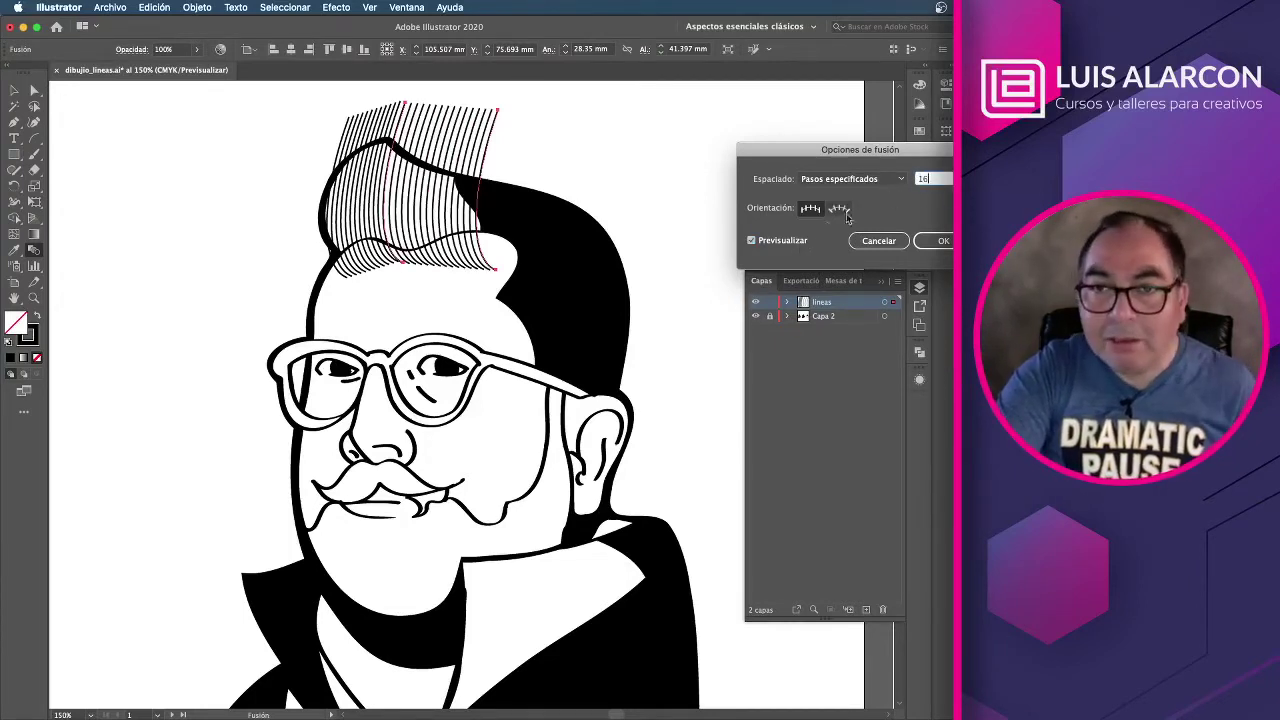
left_click(783, 241)
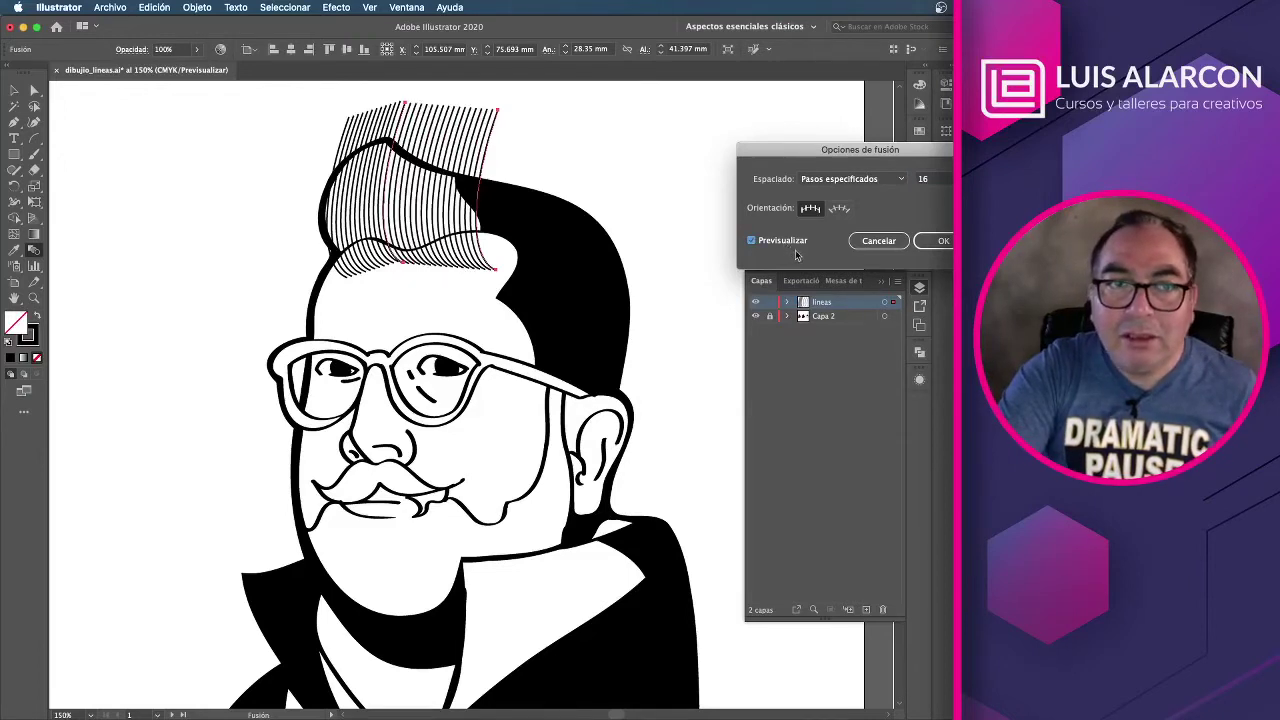
key("Tab")
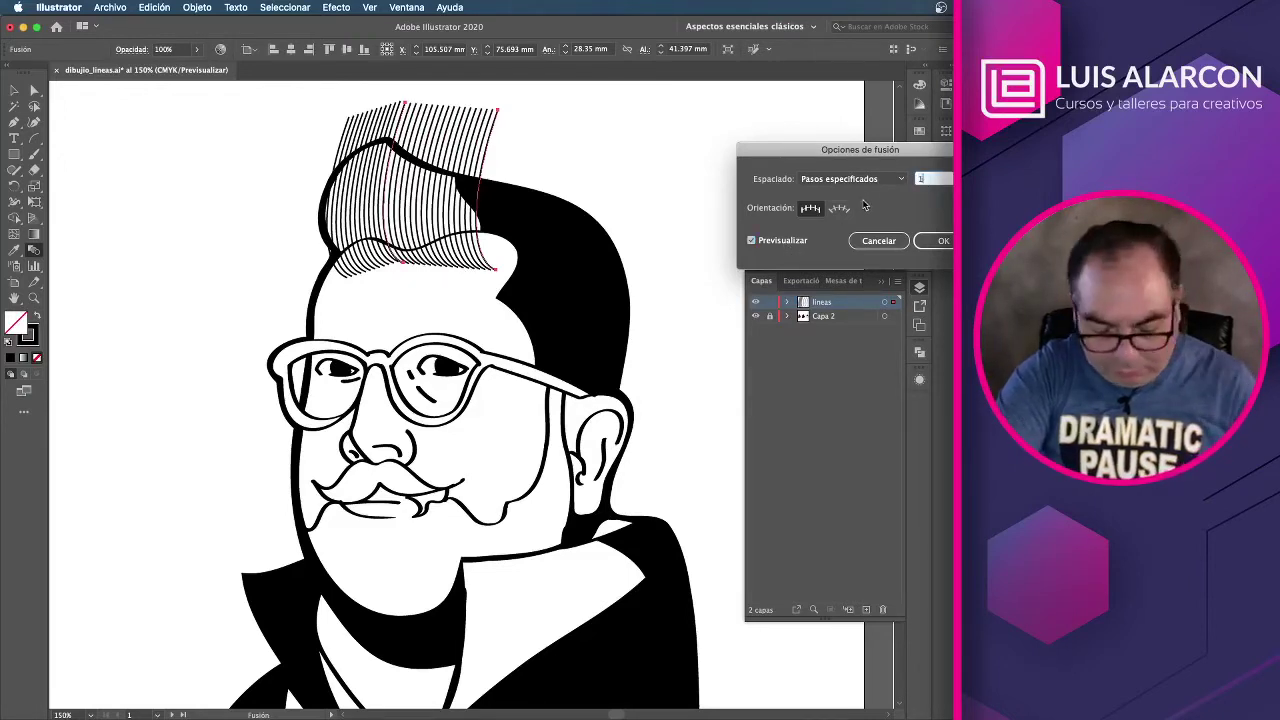
type("8")
left_click(760, 244)
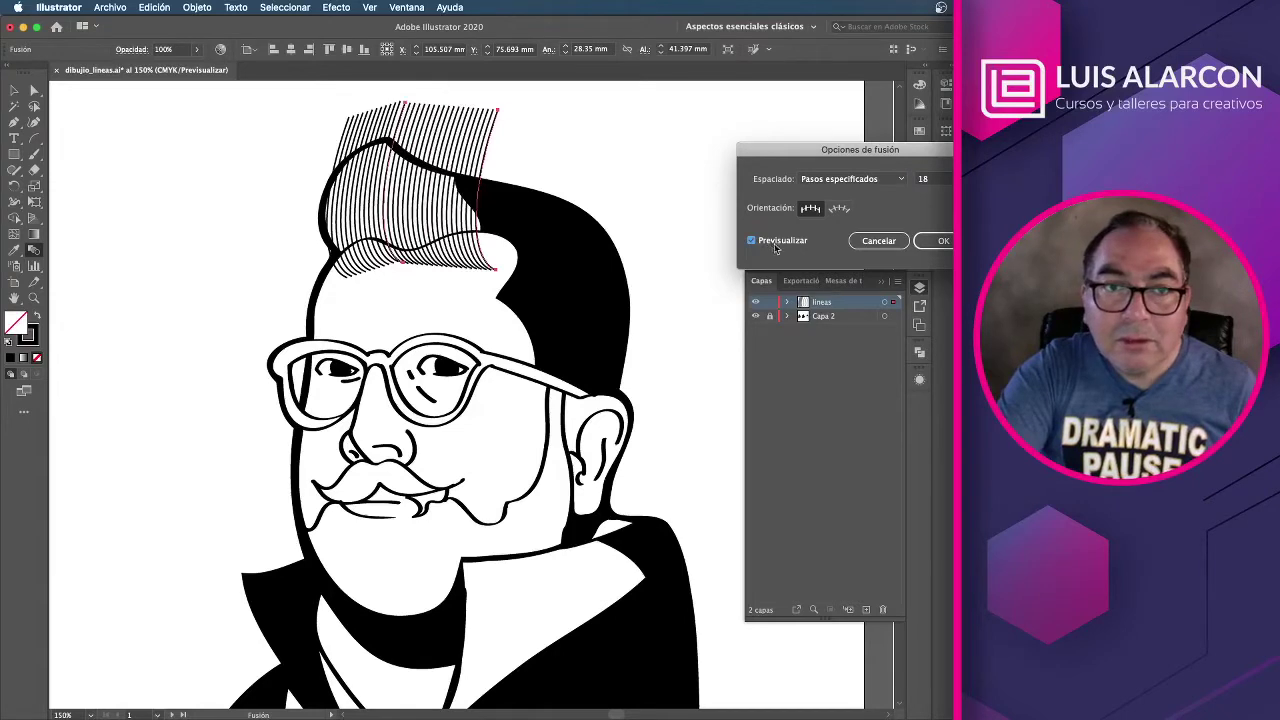
left_click(922, 241)
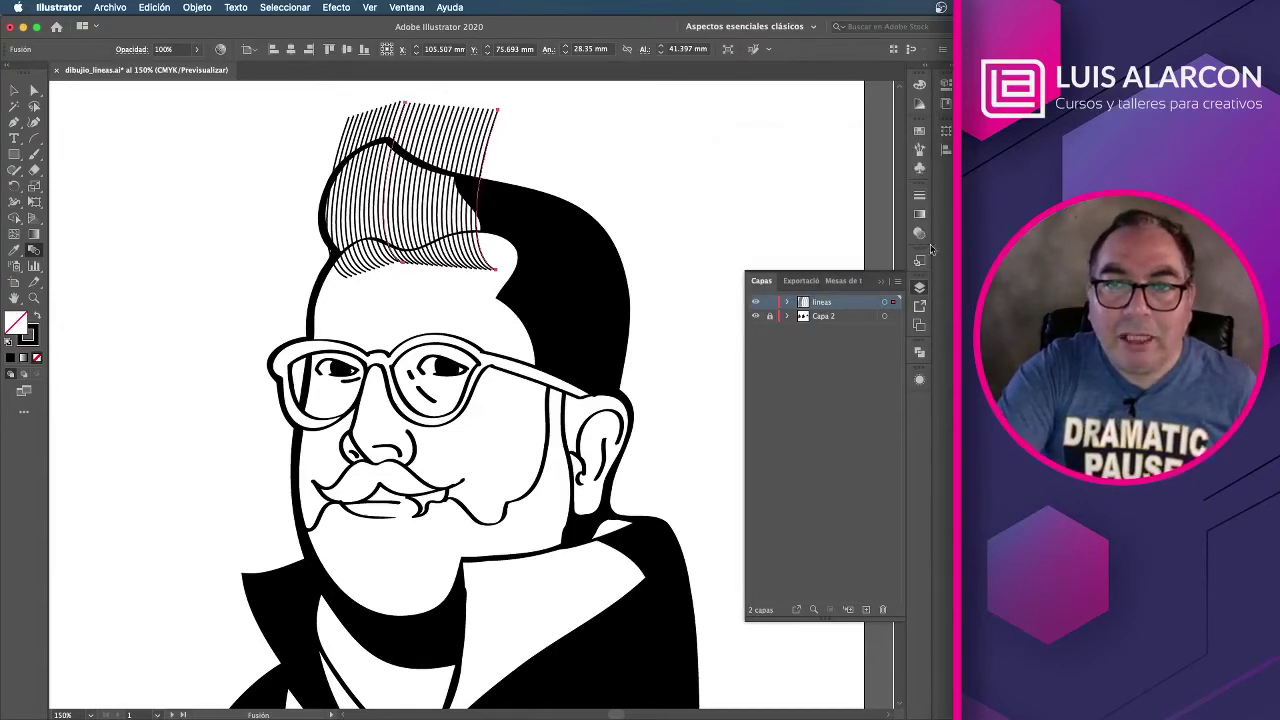
left_click(195, 8)
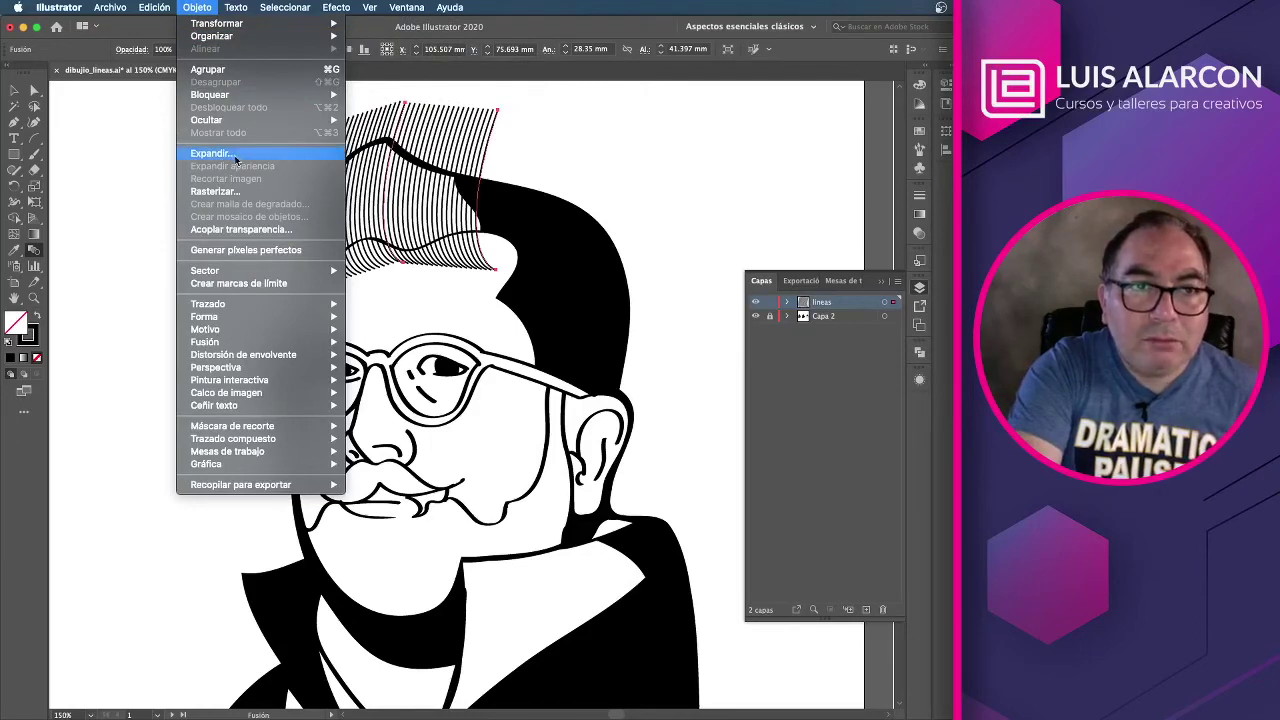
Step: Expand the 18-step hair blend, select the resulting line group, and zoom in on it
left_click(237, 155)
left_click(658, 440)
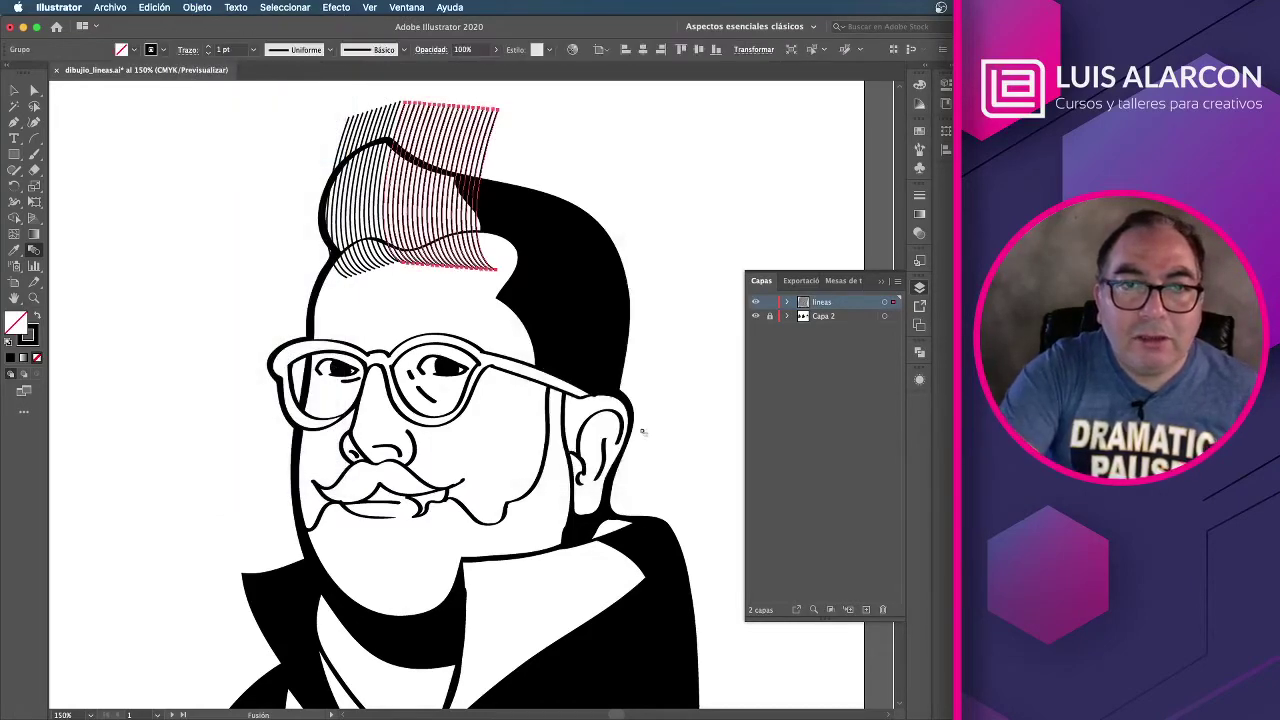
left_click(12, 91)
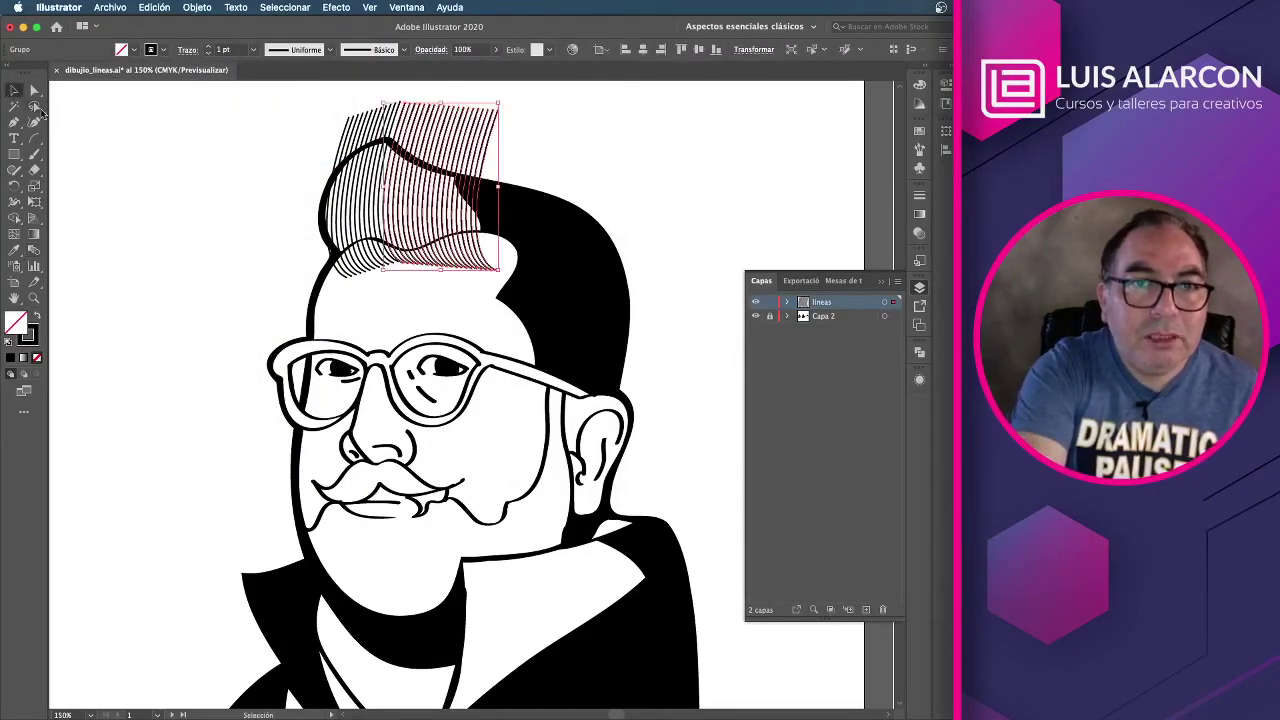
left_click(357, 124)
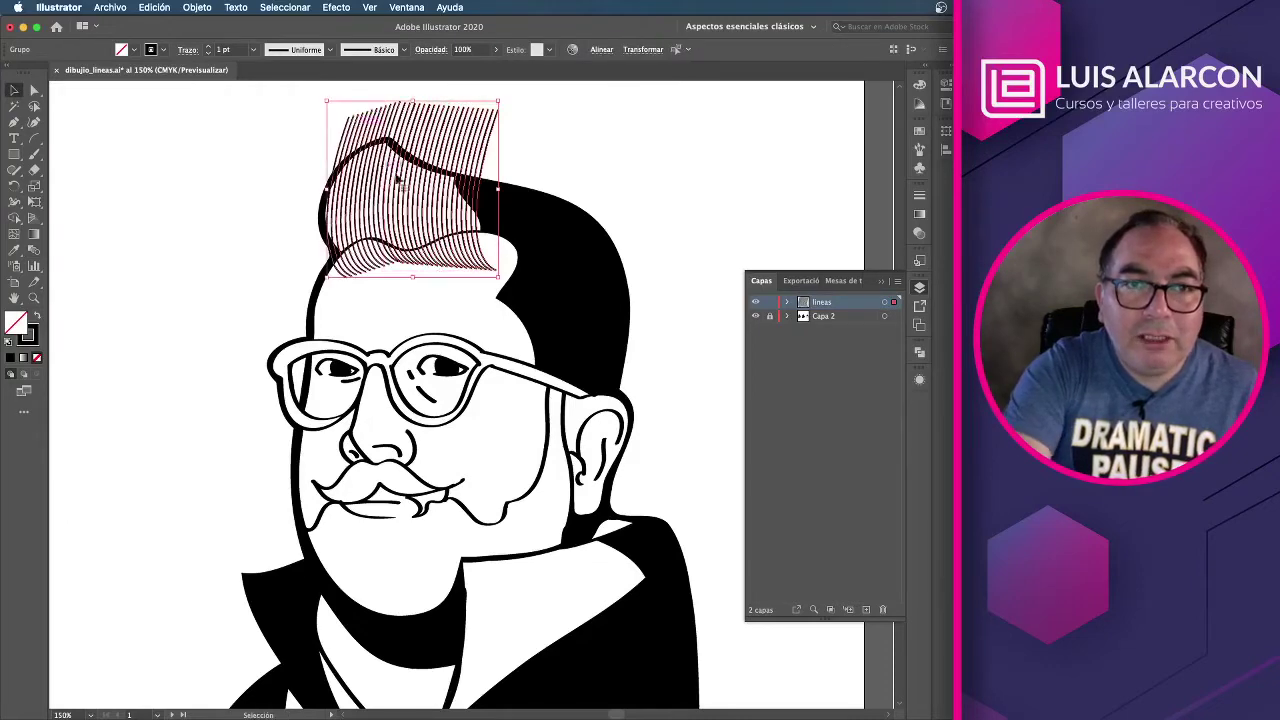
key("super+plus")
key("super+plus")
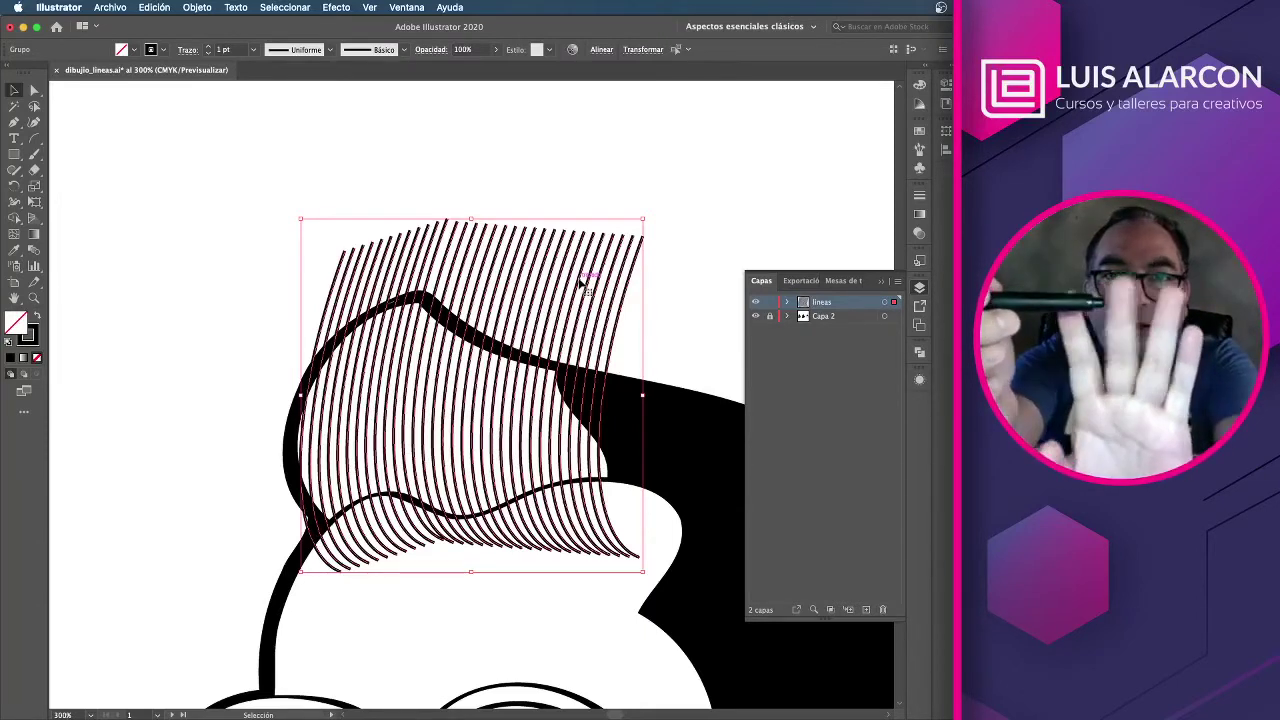
Step: Erase the hatch-line tips sticking out past the hair outline, top and bottom of the quiff
key("ctrl+shift+b")
mouse_move(610, 234)
left_mouse_down()
mouse_move(592, 243)
mouse_move(572, 294)
mouse_move(574, 330)
mouse_move(608, 343)
left_mouse_up()
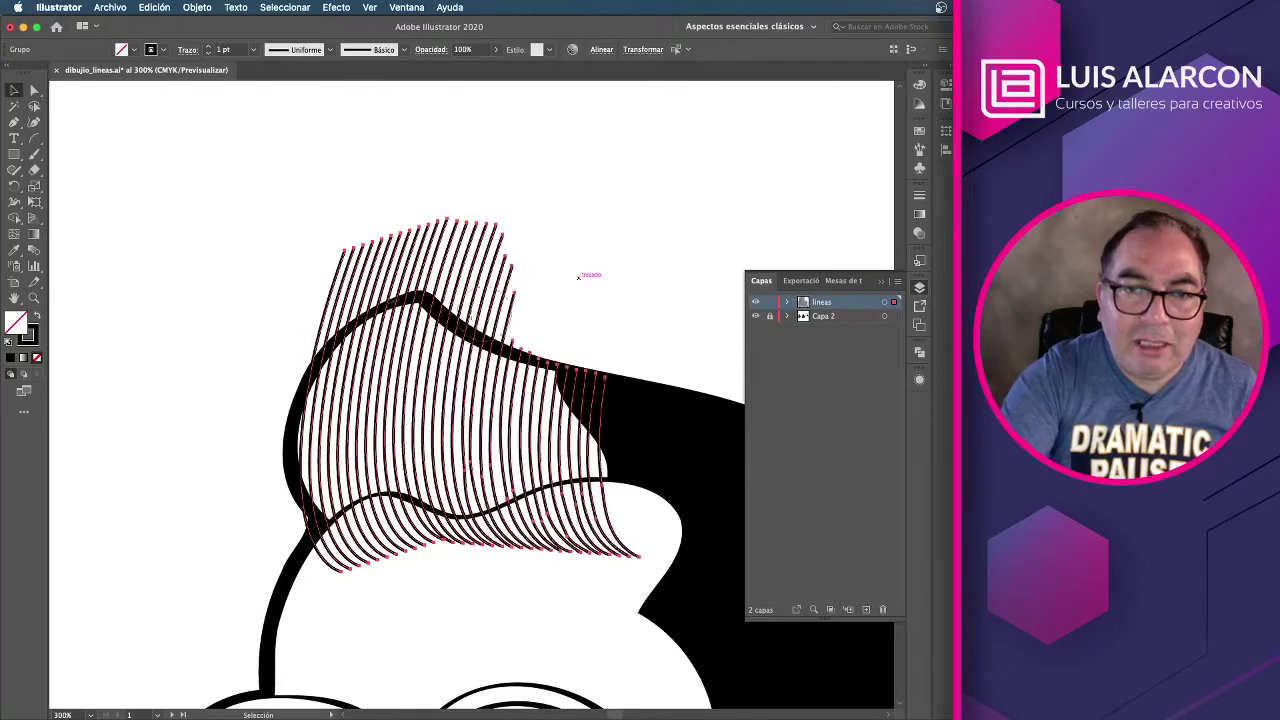
mouse_move(465, 307)
left_mouse_down()
mouse_move(443, 271)
mouse_move(508, 316)
mouse_move(486, 223)
mouse_move(549, 288)
left_mouse_up()
mouse_move(518, 247)
left_mouse_down()
mouse_move(380, 234)
mouse_move(294, 323)
mouse_move(297, 340)
mouse_move(331, 303)
mouse_move(418, 260)
left_mouse_up()
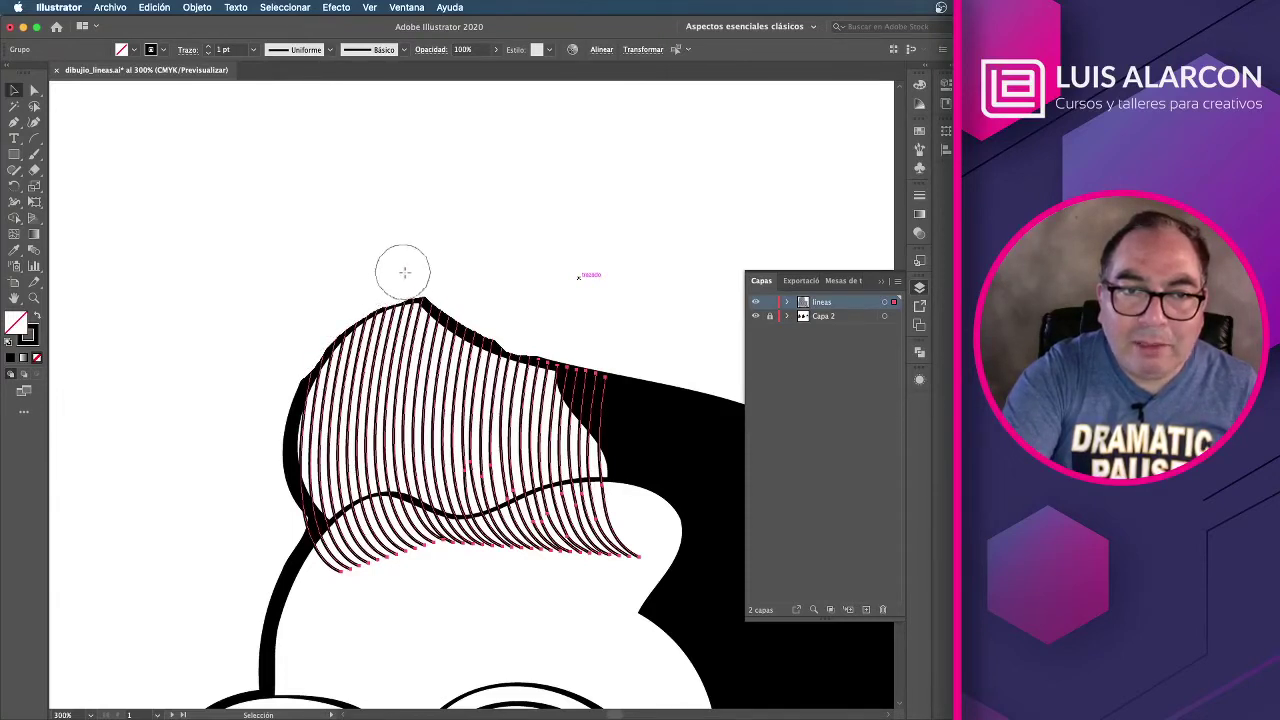
left_click_drag(437, 275, 505, 312)
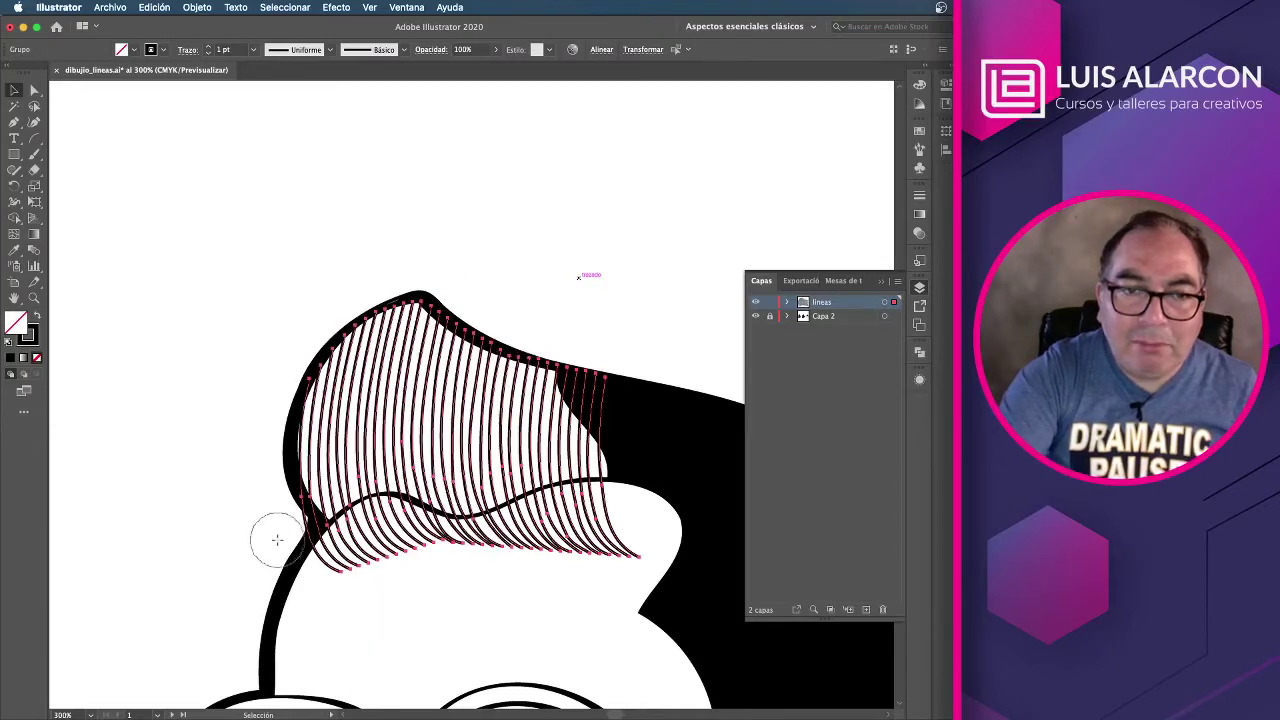
mouse_move(285, 537)
left_mouse_down()
mouse_move(344, 548)
mouse_move(394, 523)
mouse_move(410, 532)
mouse_move(410, 565)
mouse_move(508, 534)
left_mouse_up()
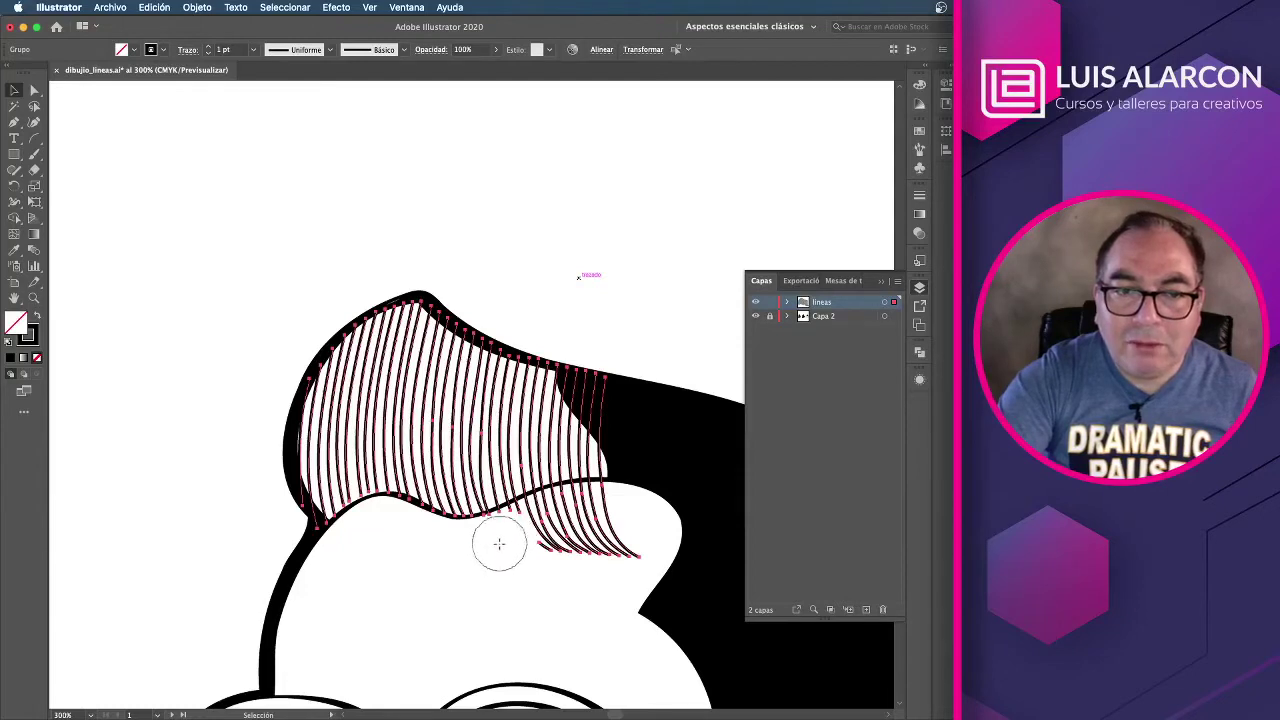
left_click_drag(500, 537, 589, 508)
left_click_drag(606, 563, 577, 603)
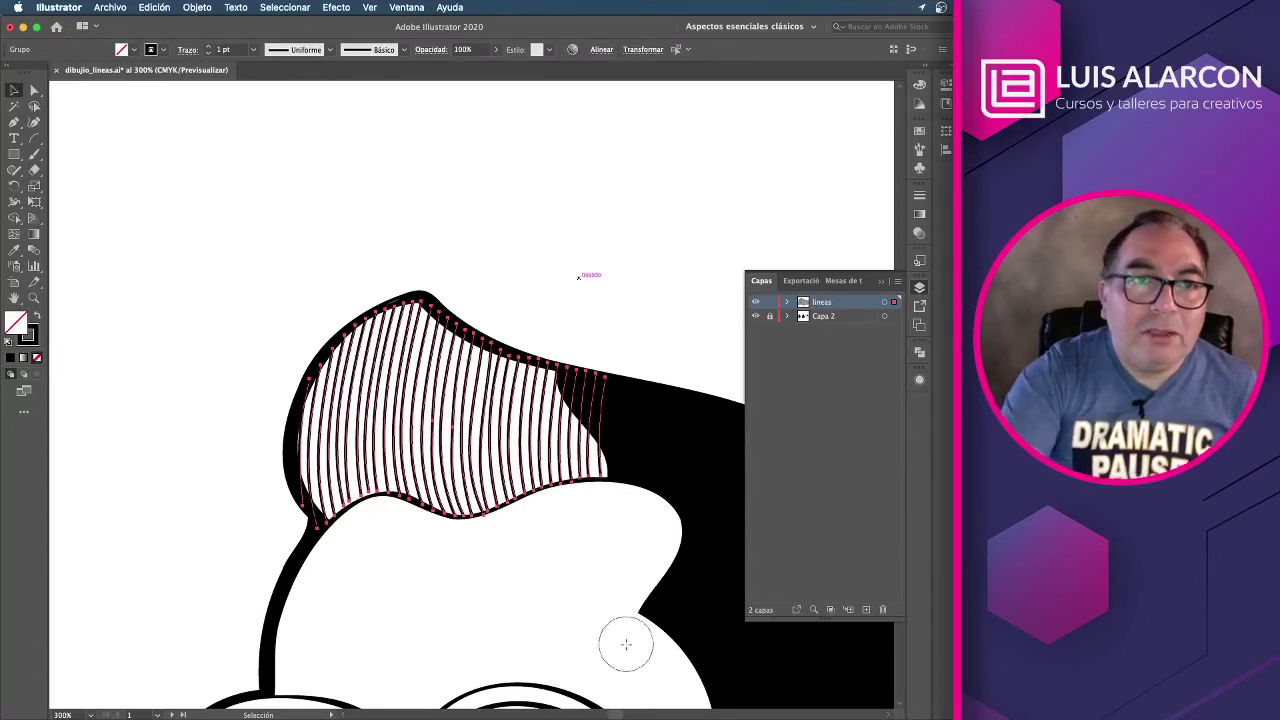
Step: Select the left and right hair-line groups together and copy them
key("v")
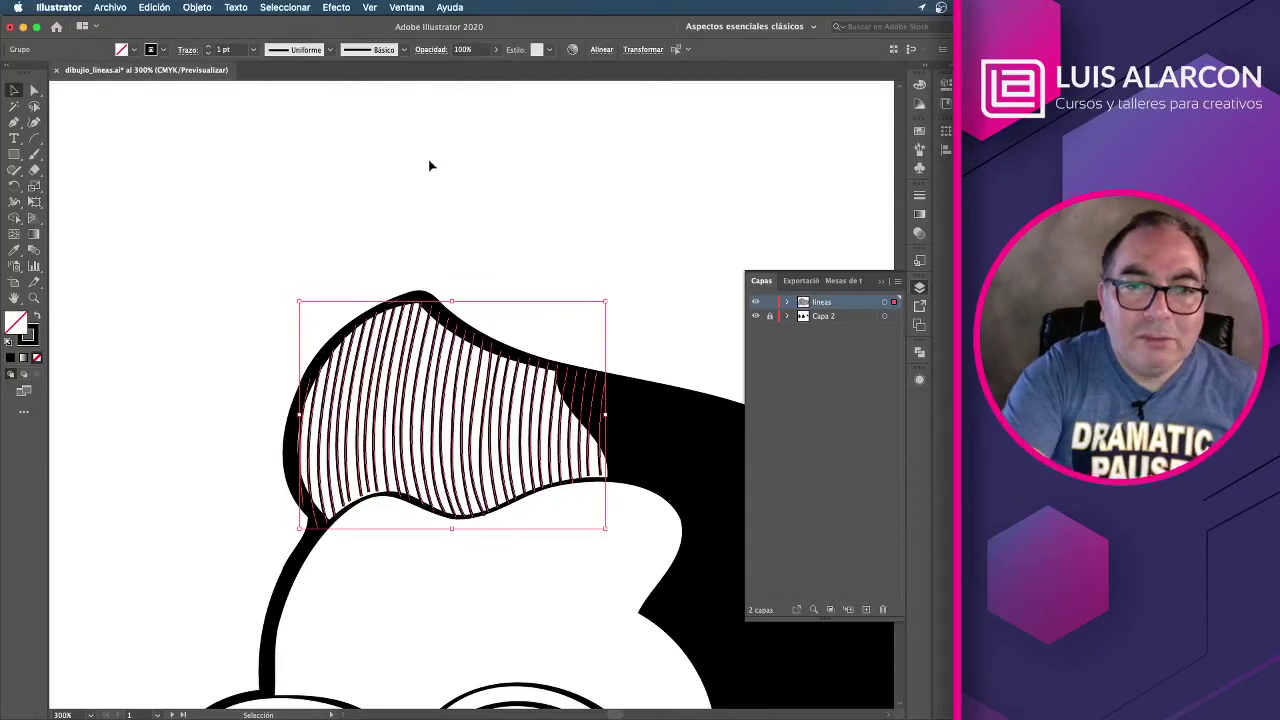
left_click(430, 165)
left_click(455, 424)
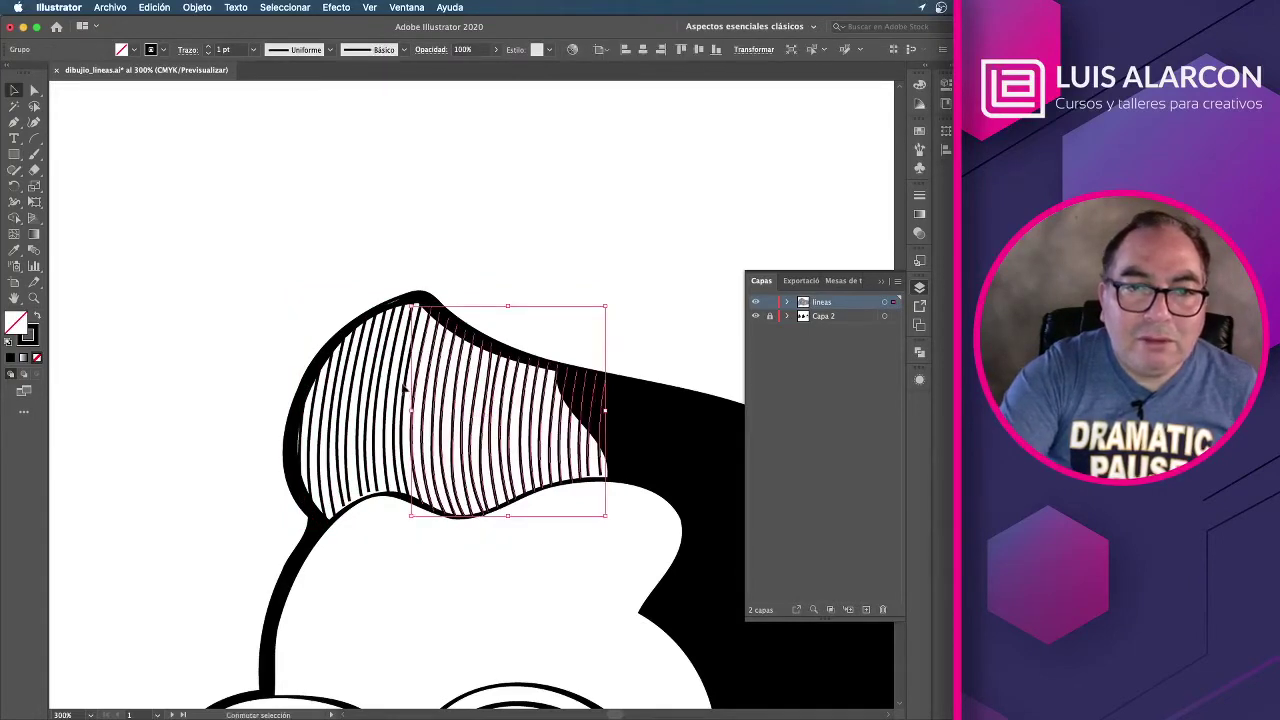
double_click(408, 389)
double_click(437, 232)
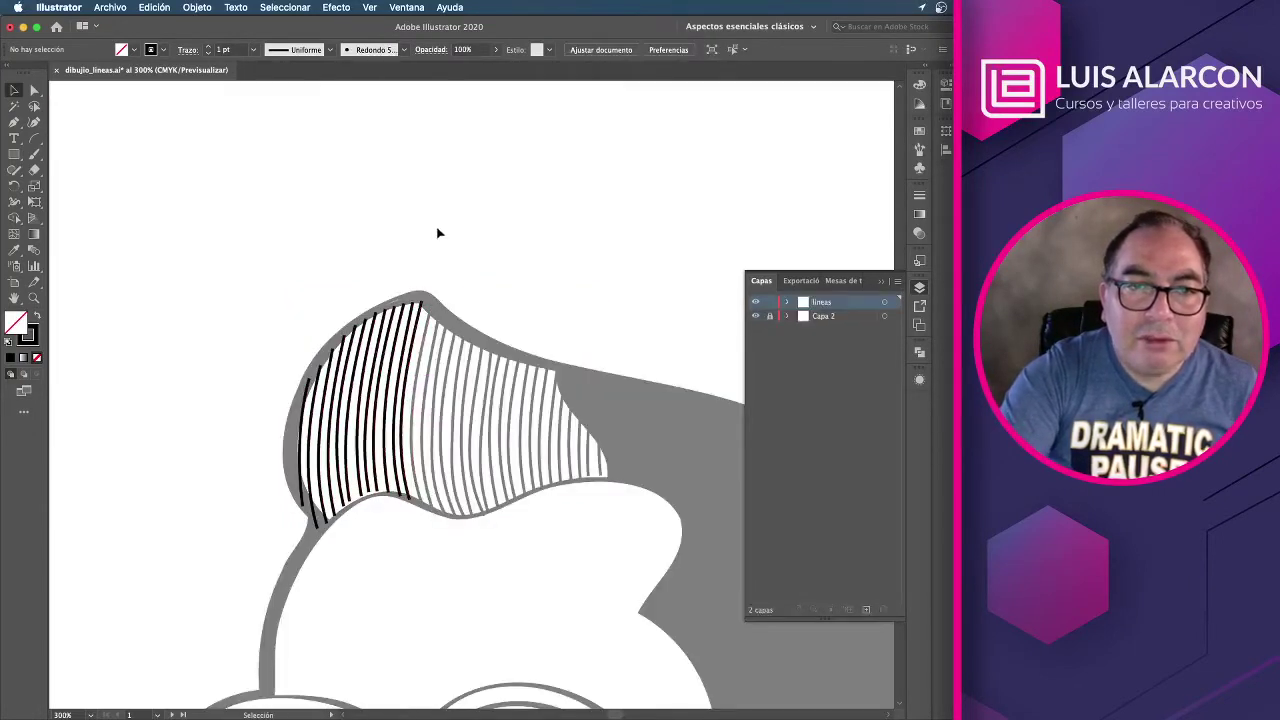
left_click(420, 357)
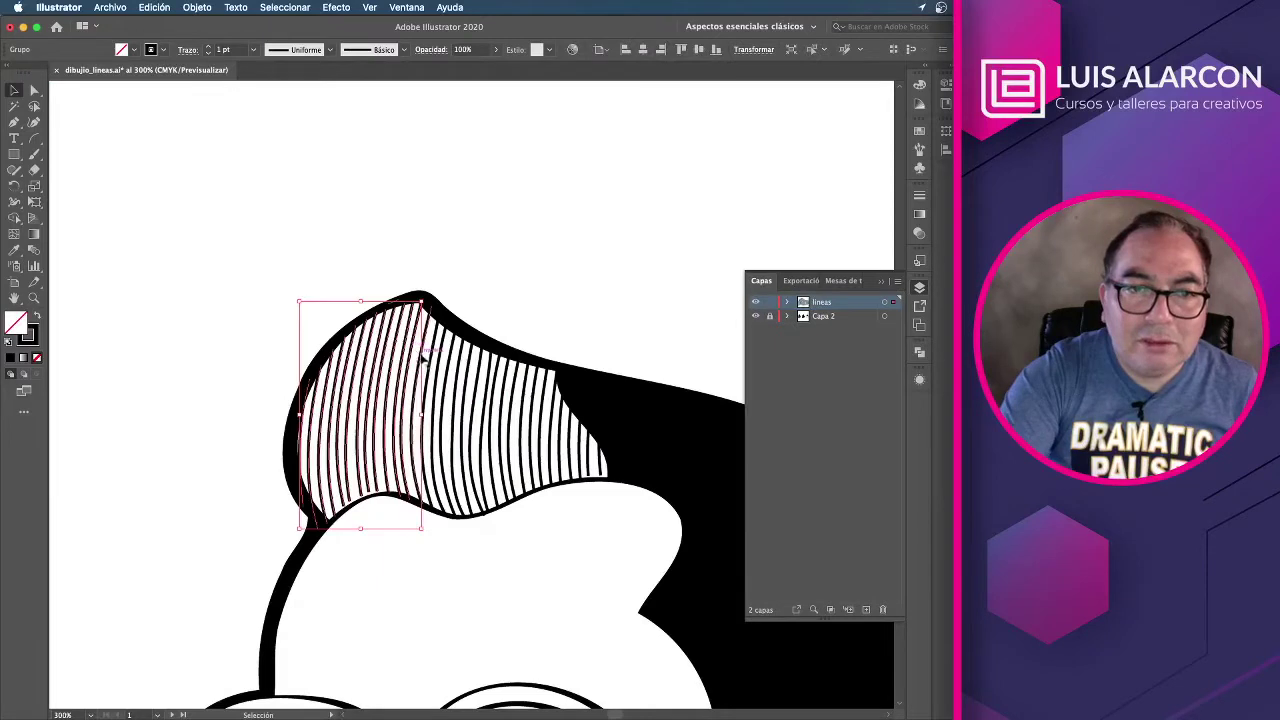
left_click(470, 370, "shift")
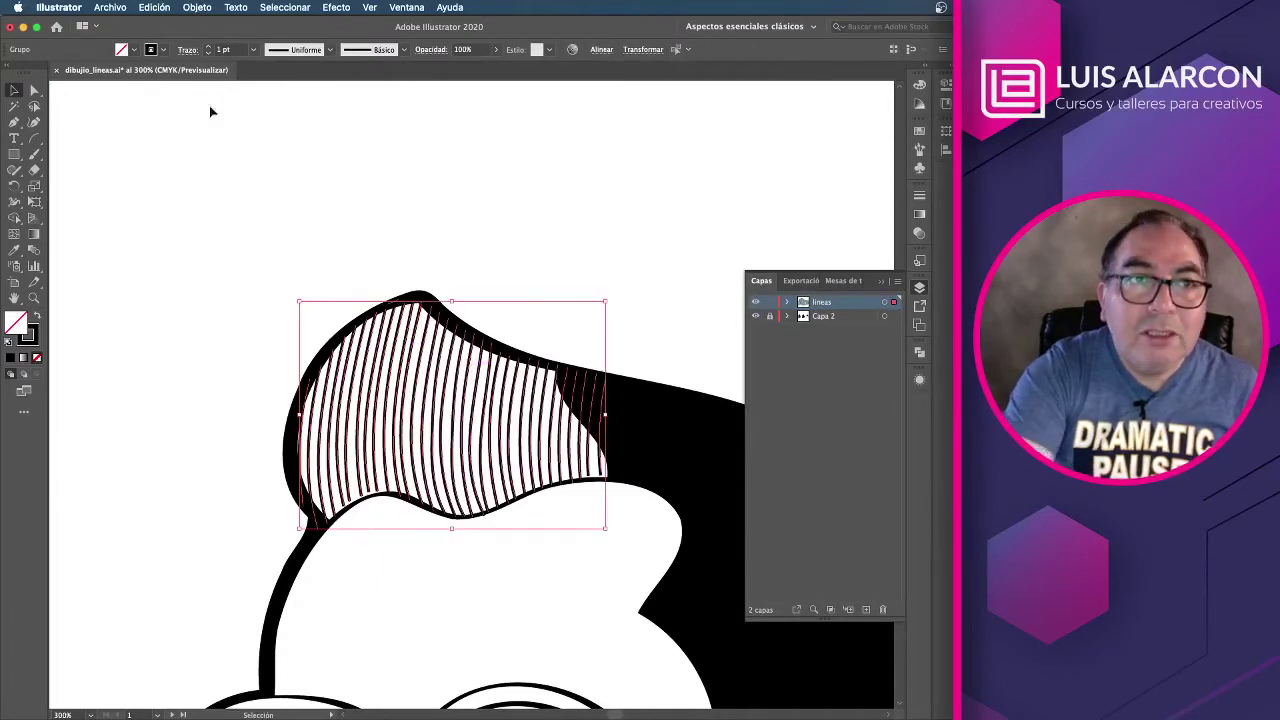
left_click(155, 7)
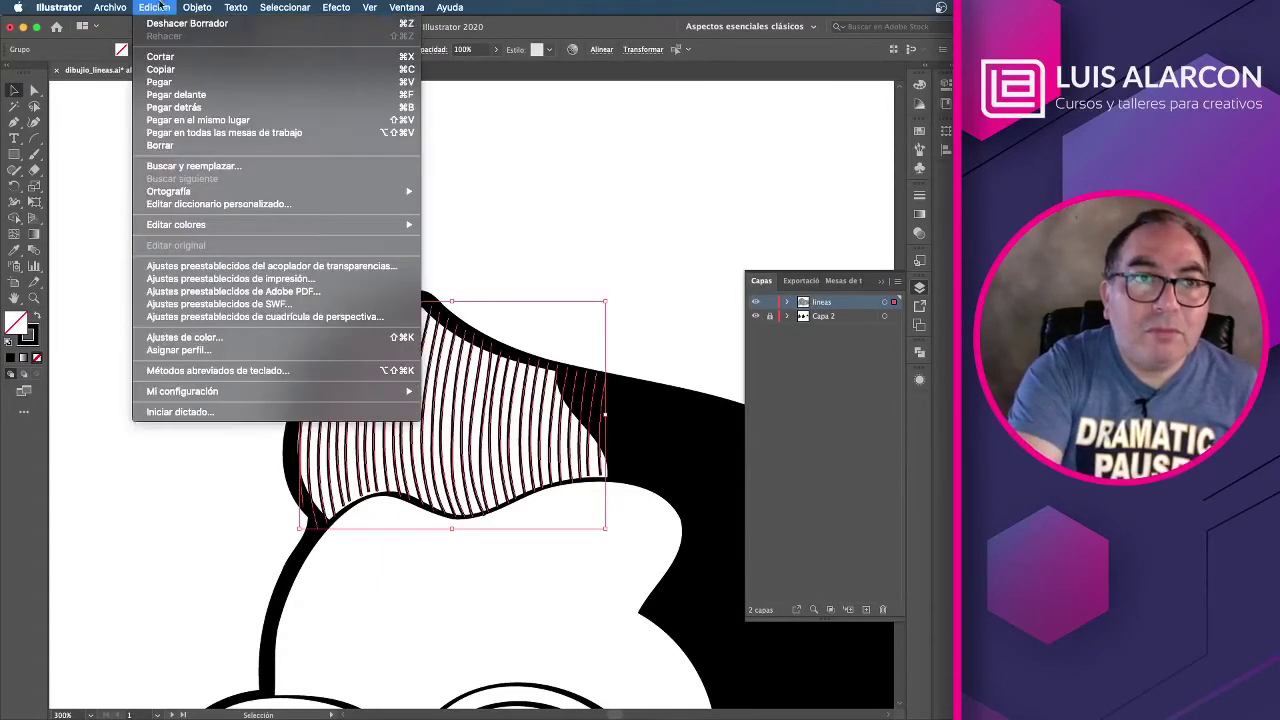
left_click(178, 70)
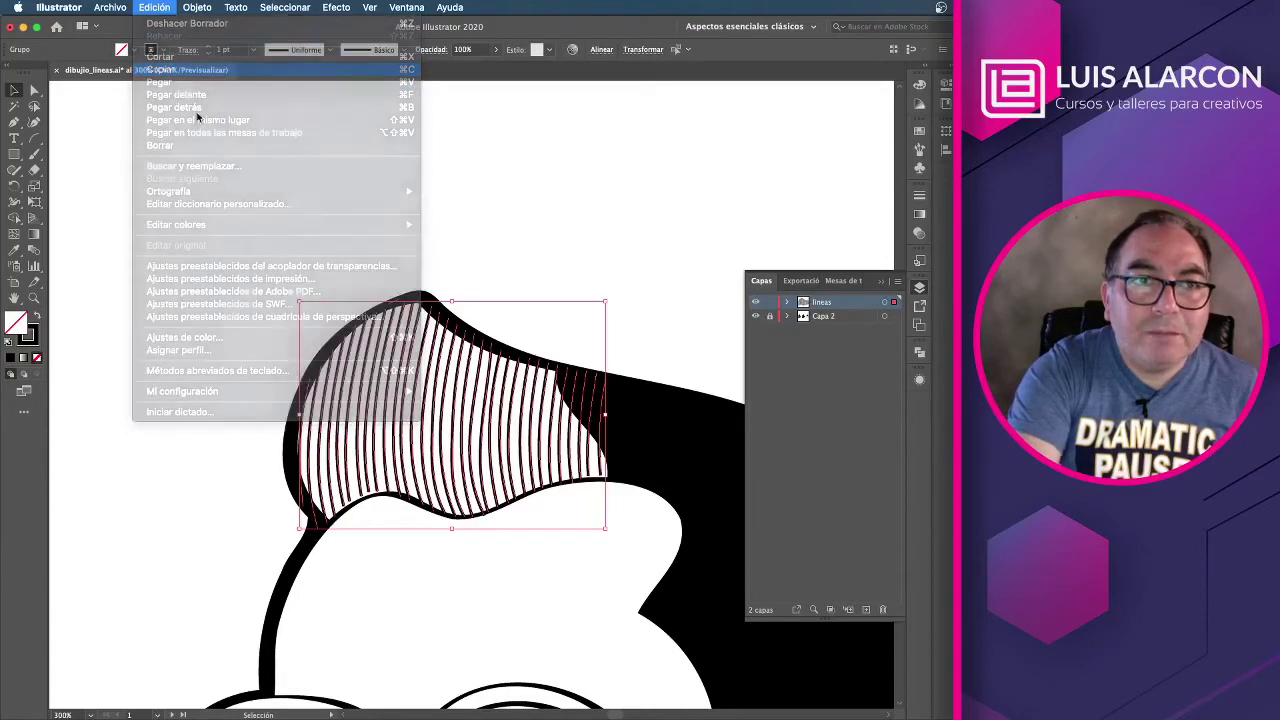
Step: Return to the Selection tool and hide the Layers panel
key("a")
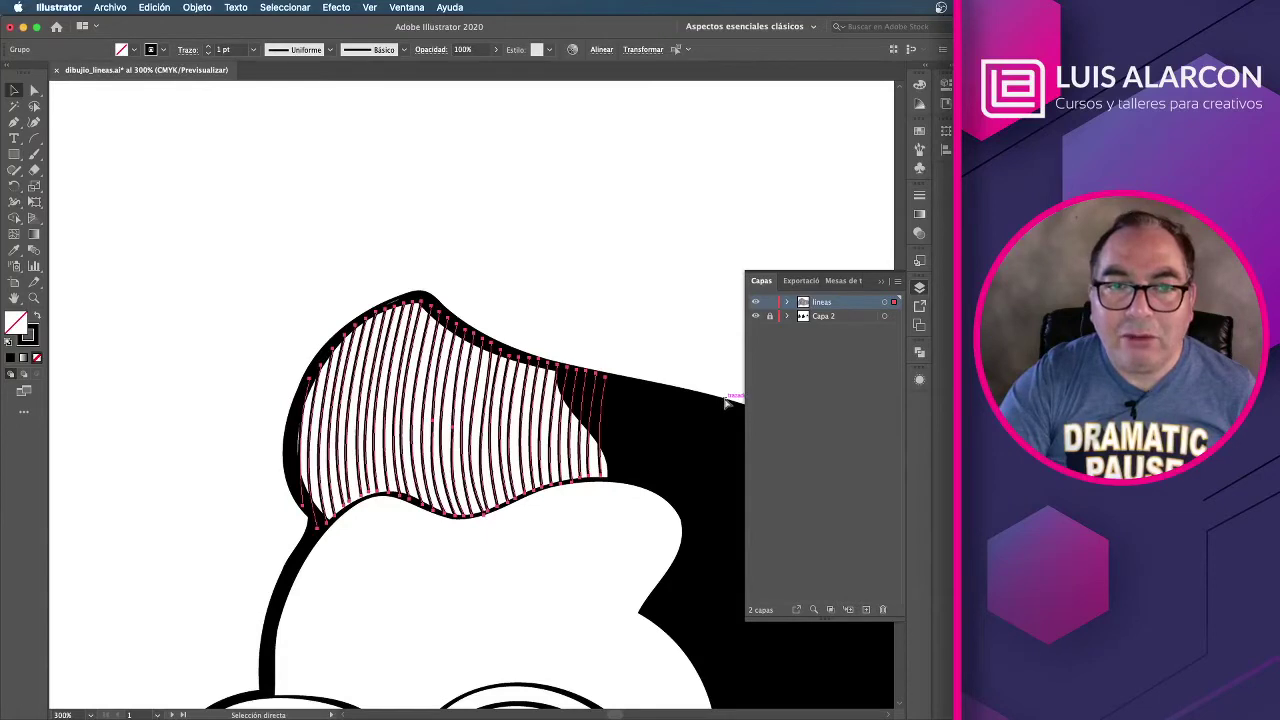
key("v")
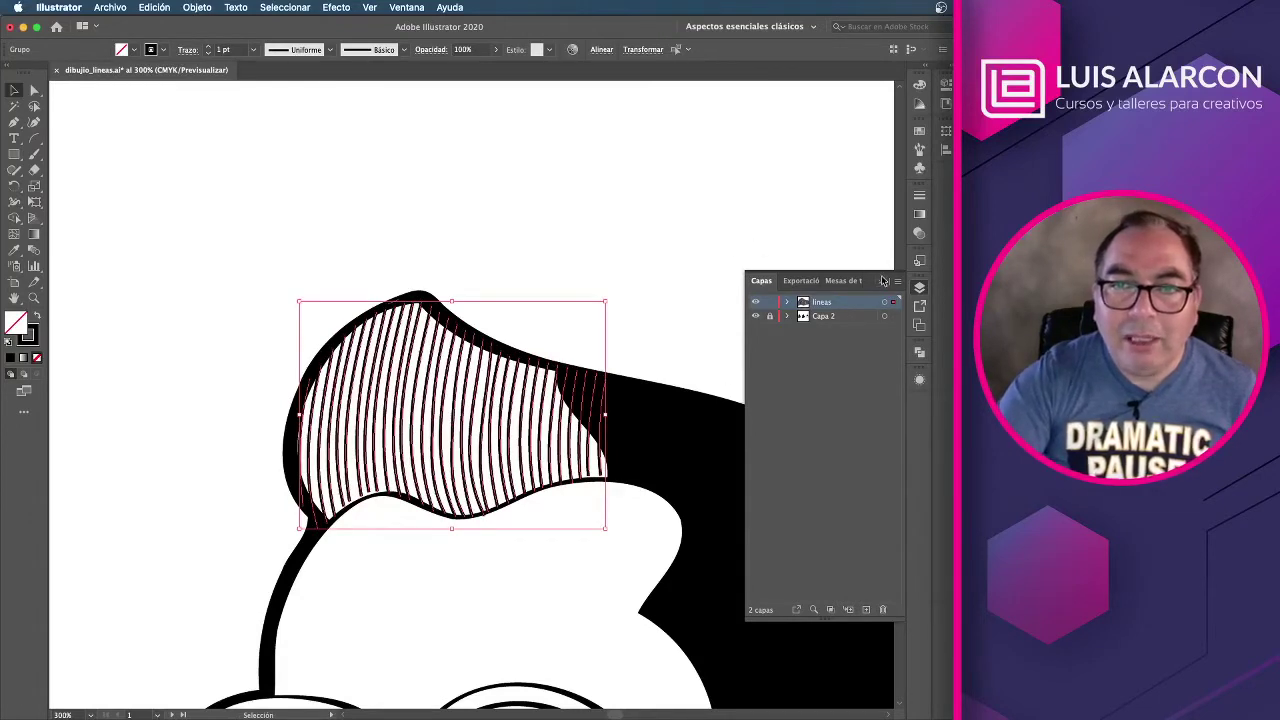
left_click(883, 284)
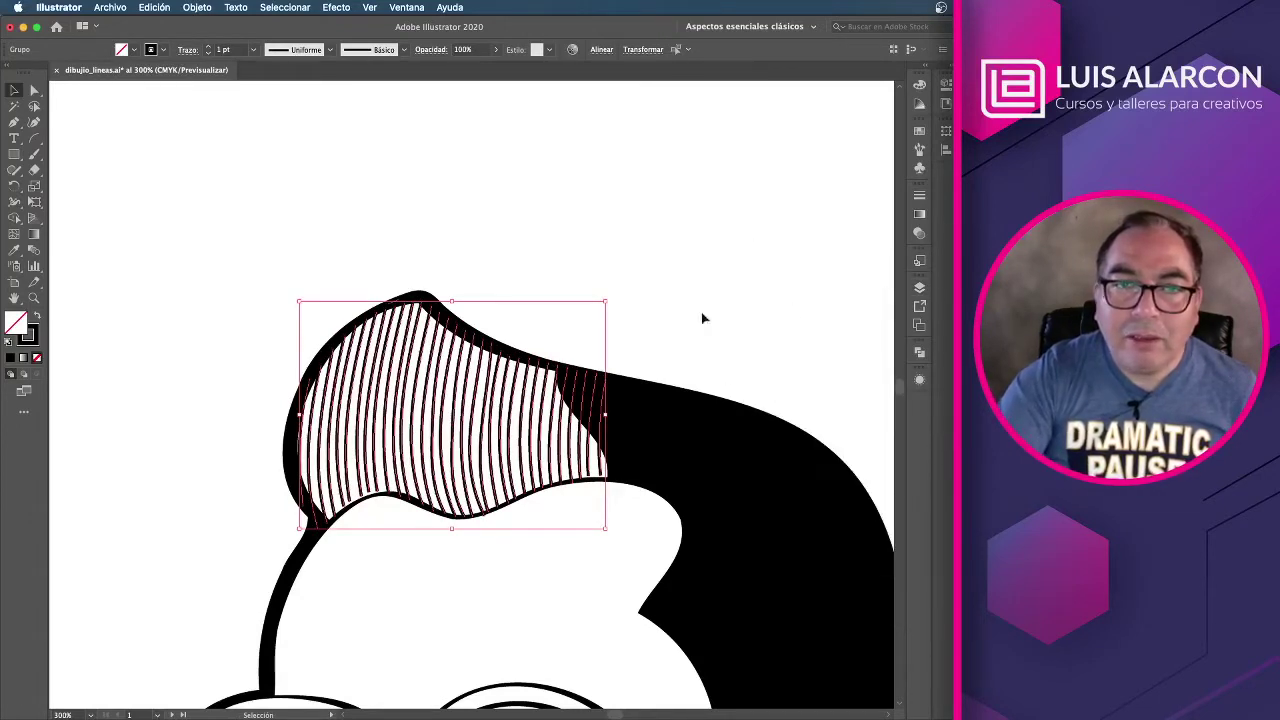
Step: Give the hair lines a 2 pt triangular taper profile, flipped to thicken at the bottom
left_click(209, 47)
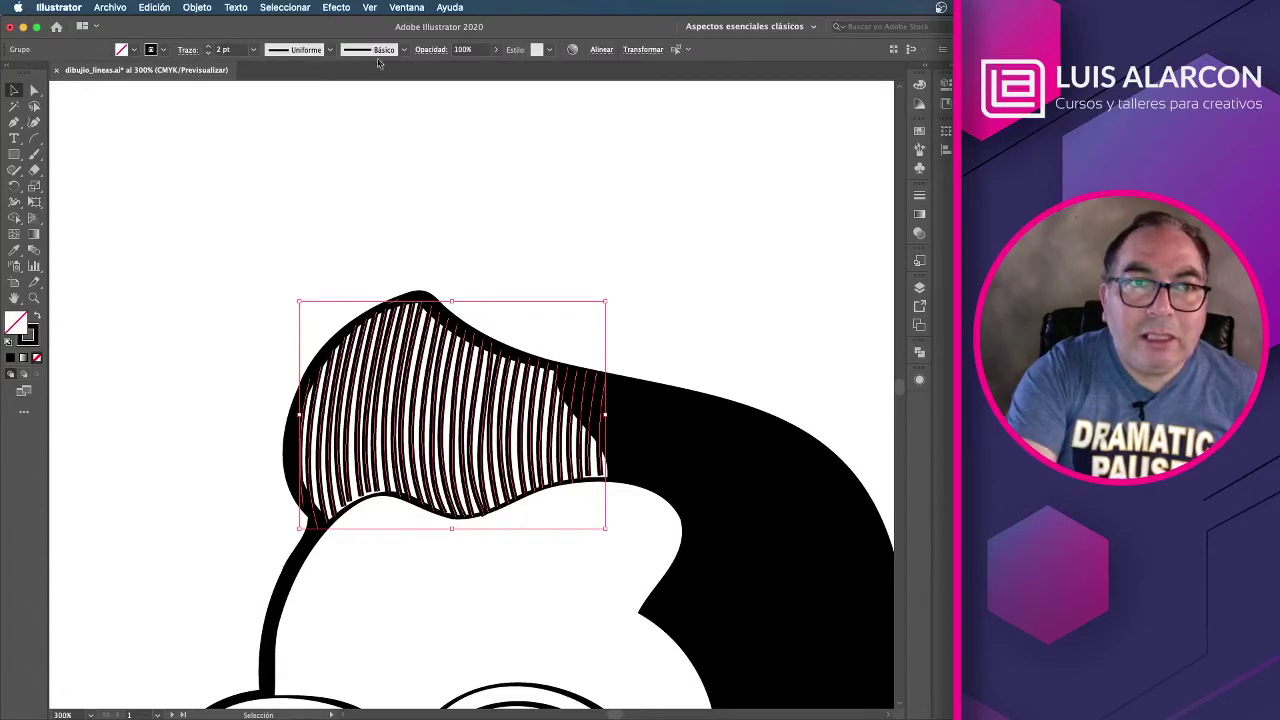
left_click(333, 52)
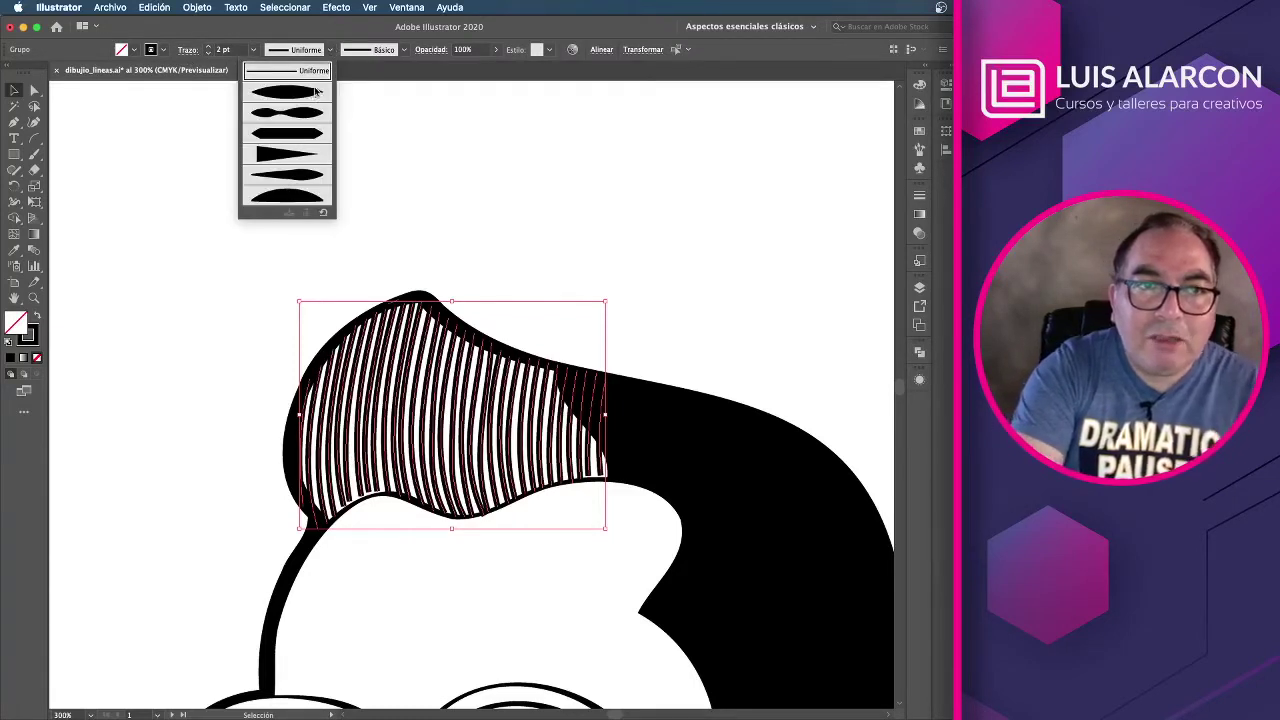
left_click(315, 89)
left_click(328, 51)
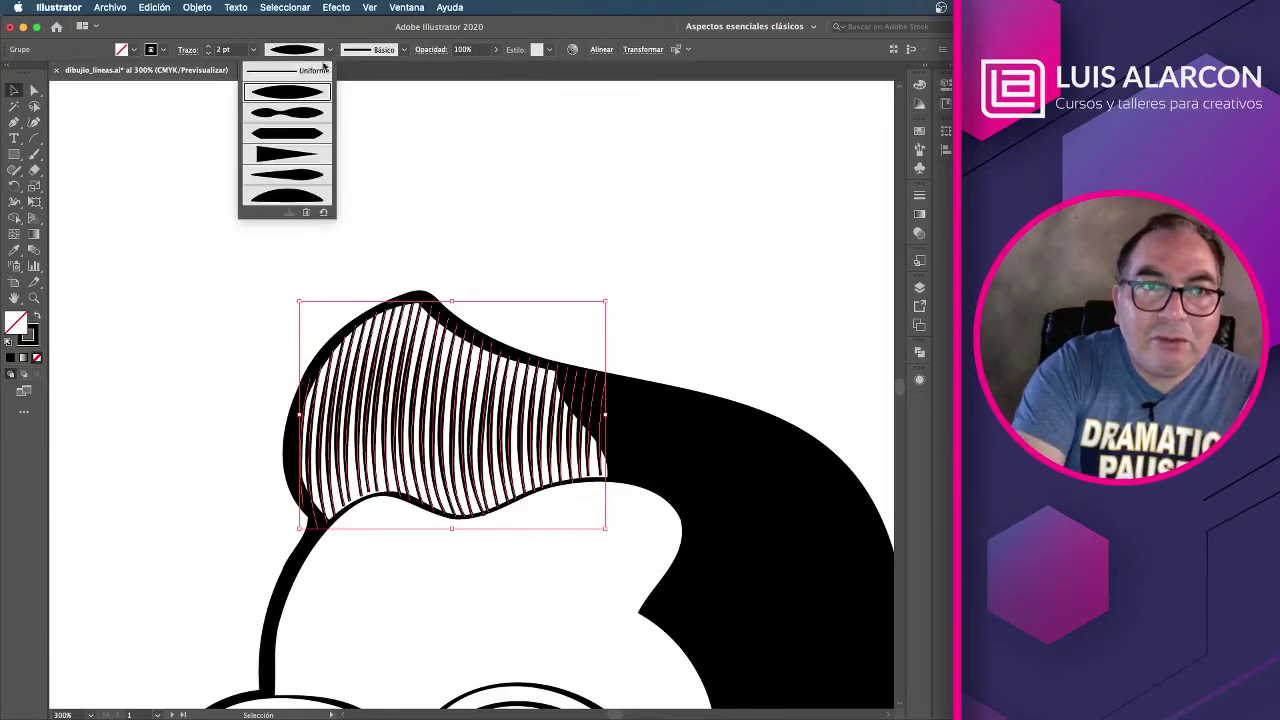
left_click(316, 154)
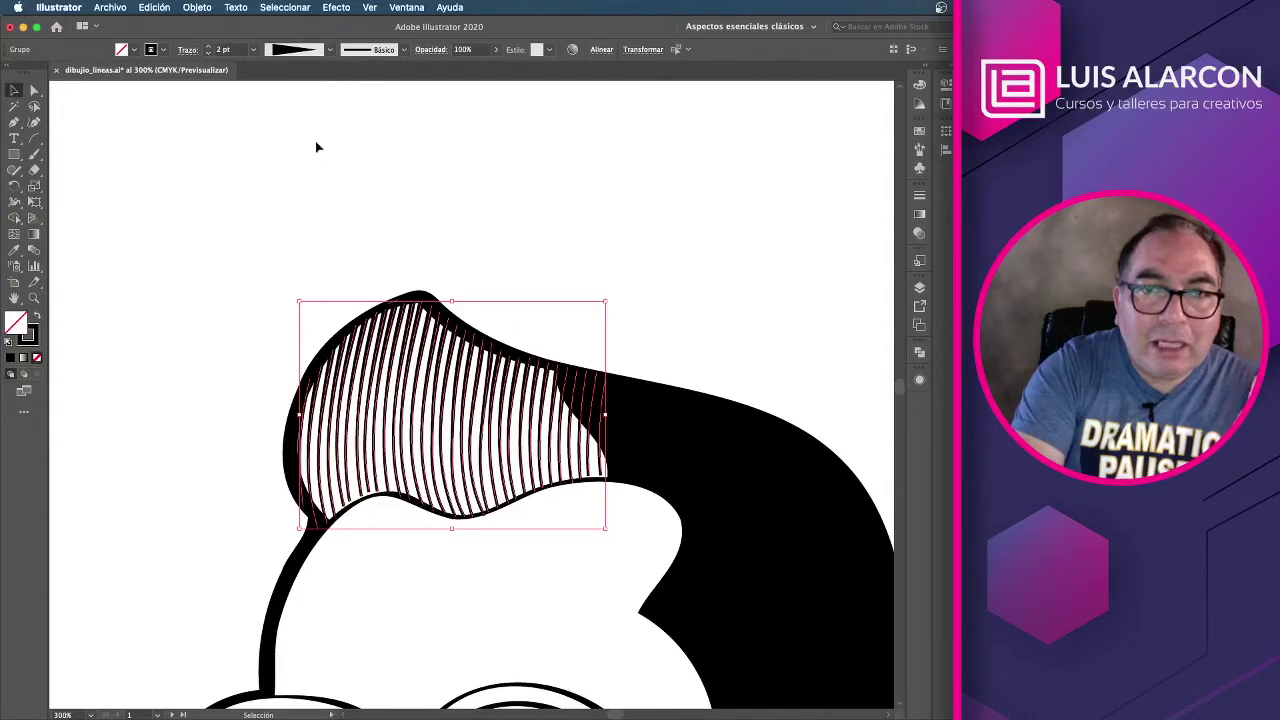
left_click(920, 196)
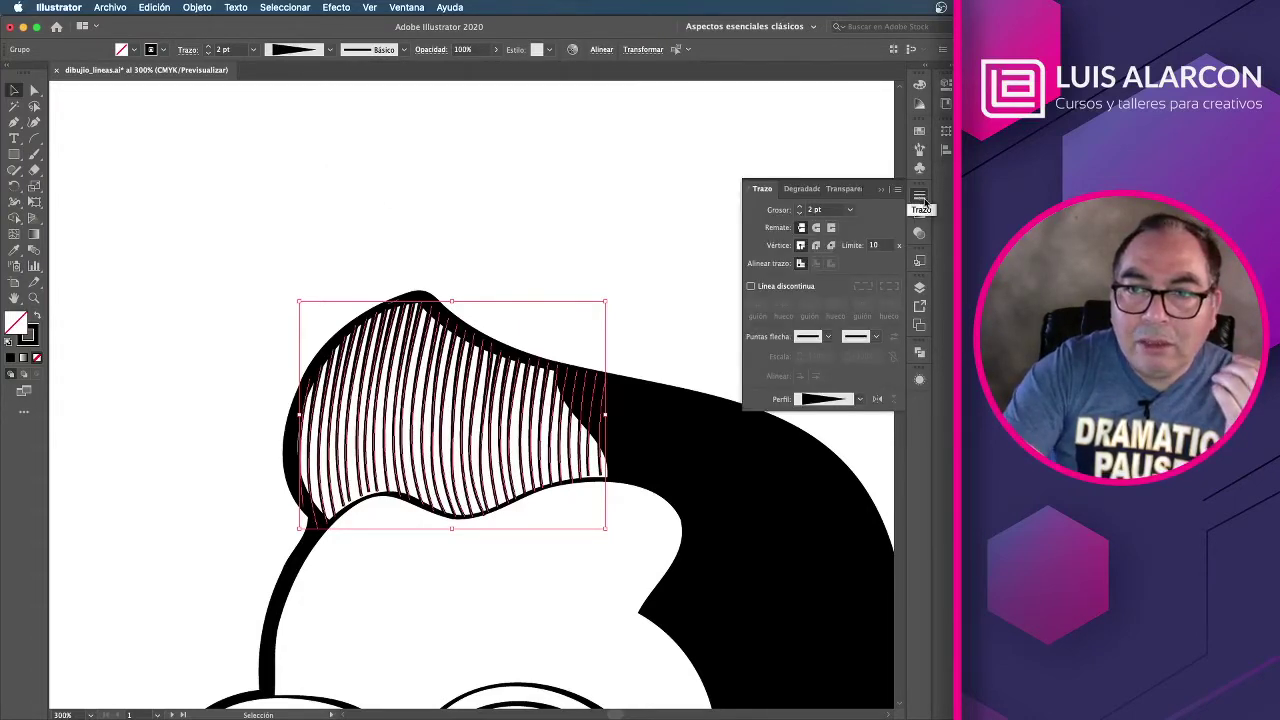
left_click(877, 399)
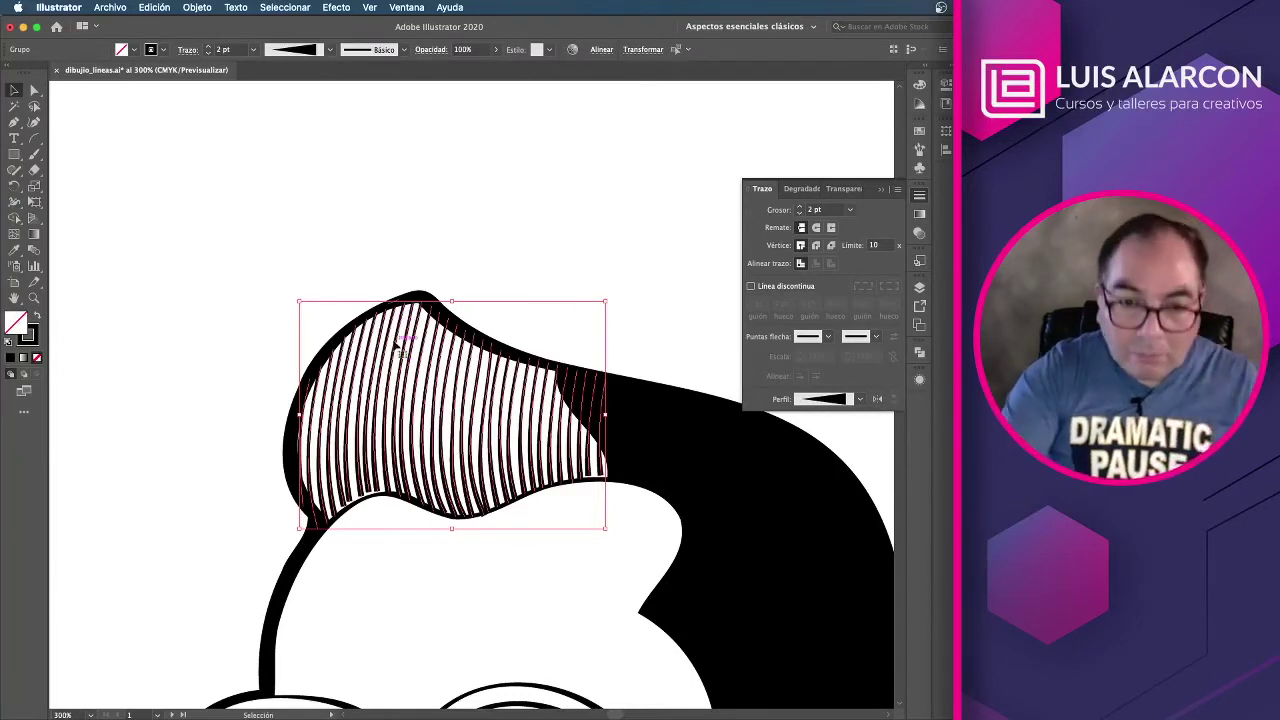
Step: Try an erase and a 3 pt weight, revert to 2 pt hatching, then deselect
key("shift+e")
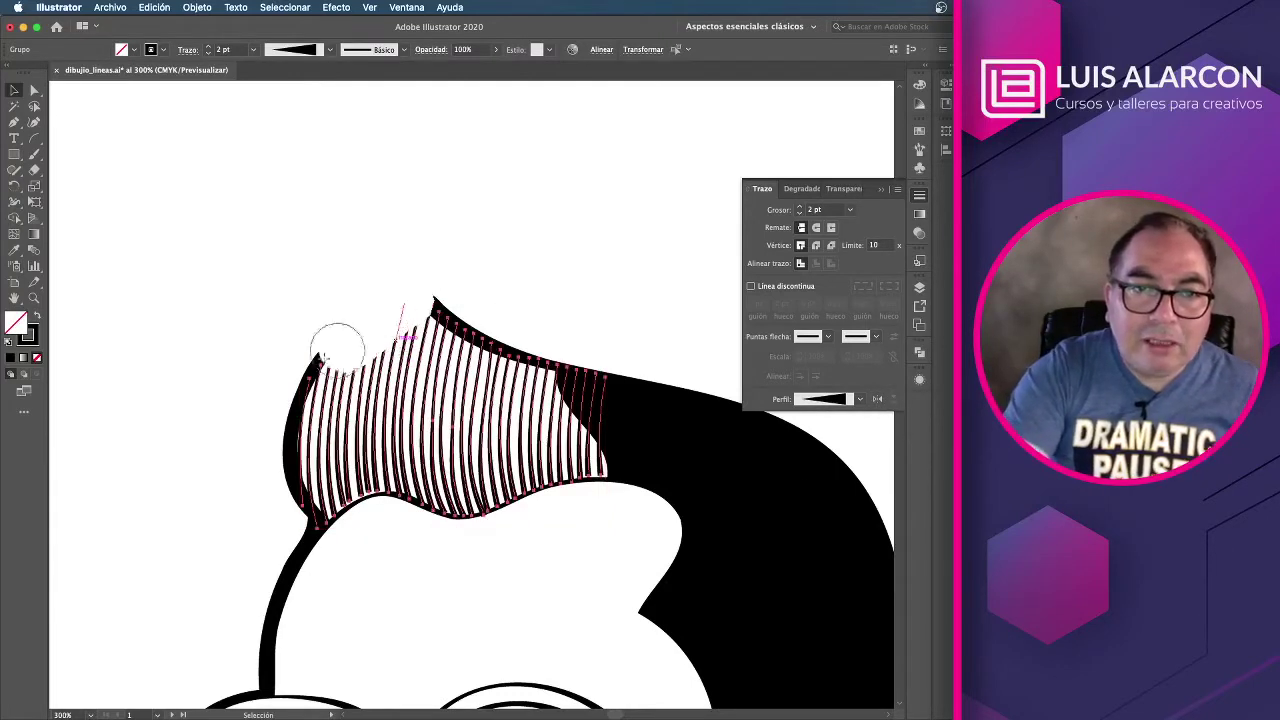
mouse_move(337, 345)
left_mouse_down()
mouse_move(280, 394)
mouse_move(271, 449)
mouse_move(351, 380)
mouse_move(390, 378)
mouse_move(443, 314)
mouse_move(477, 366)
mouse_move(631, 363)
mouse_move(458, 383)
mouse_move(626, 406)
mouse_move(337, 420)
mouse_move(264, 478)
left_mouse_up()
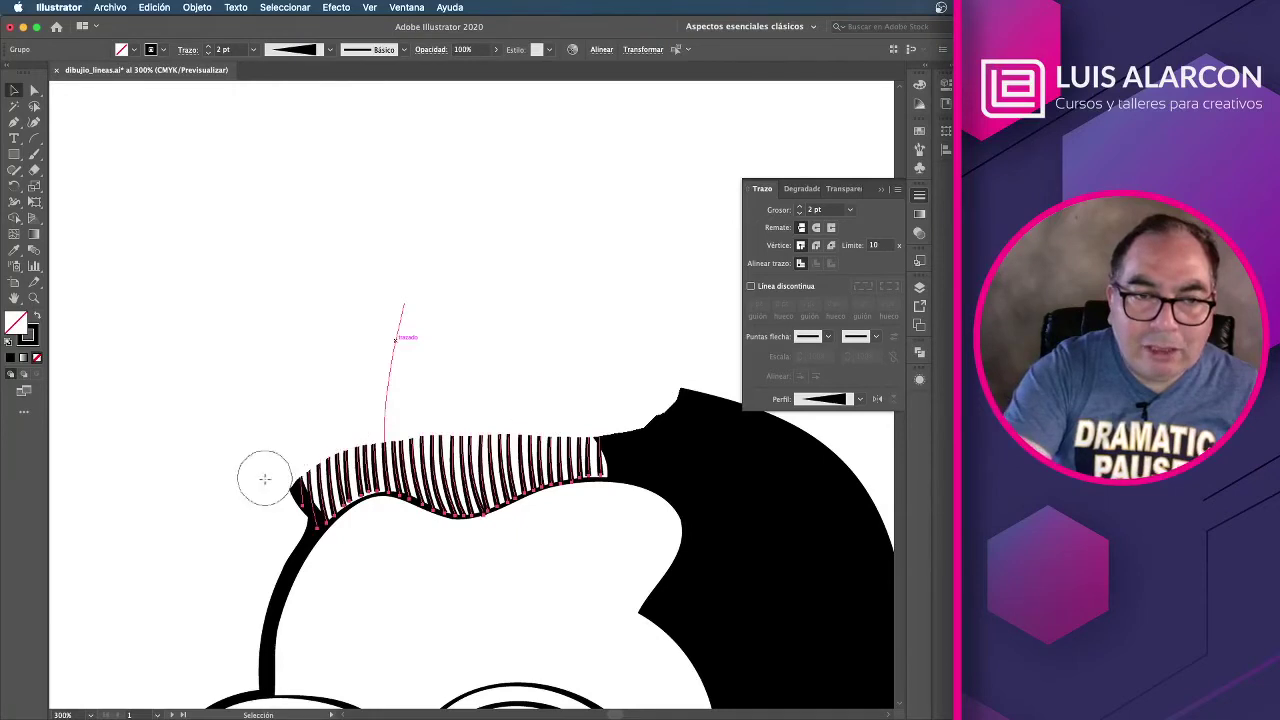
key("ctrl+z")
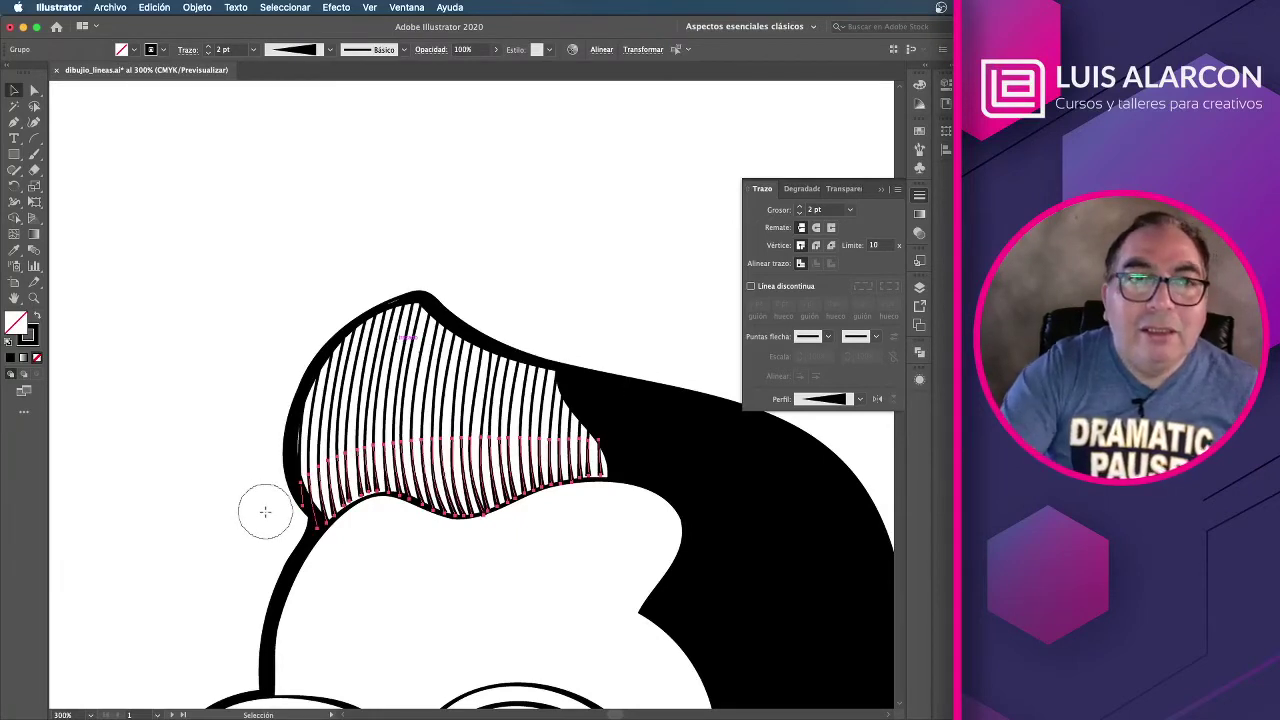
key("v")
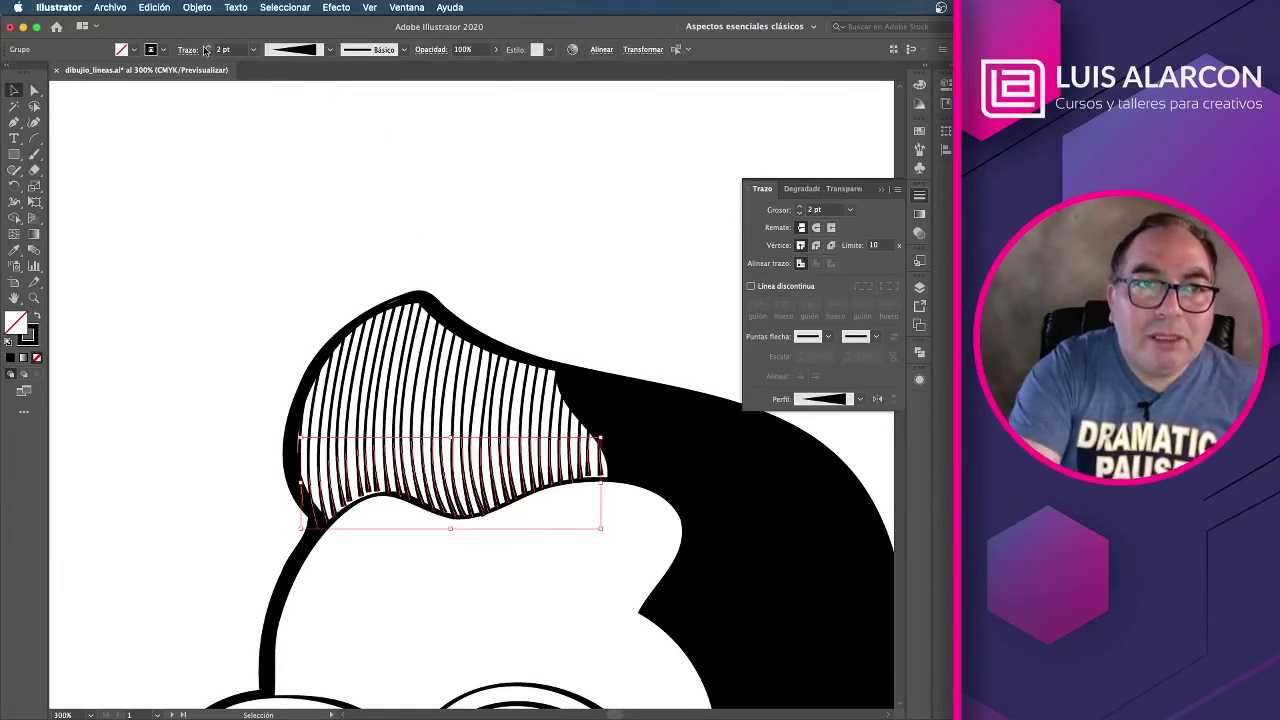
left_click(205, 48)
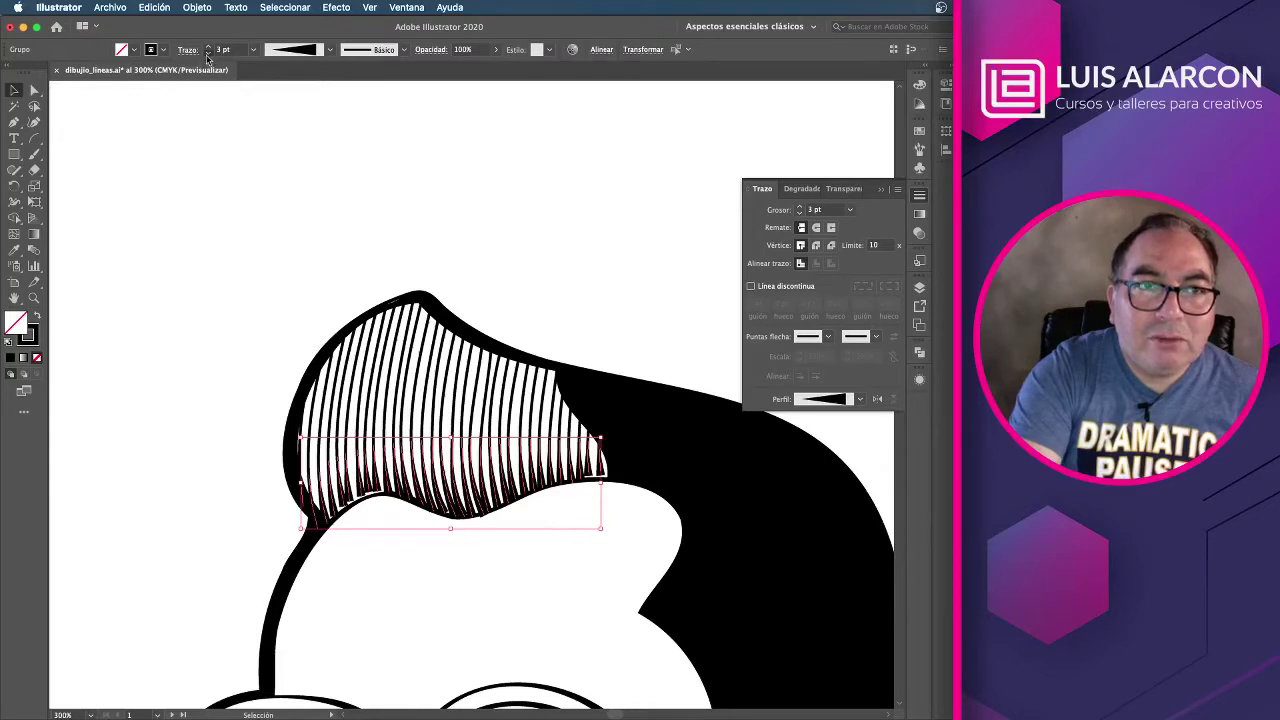
left_click(207, 53)
left_click(380, 207)
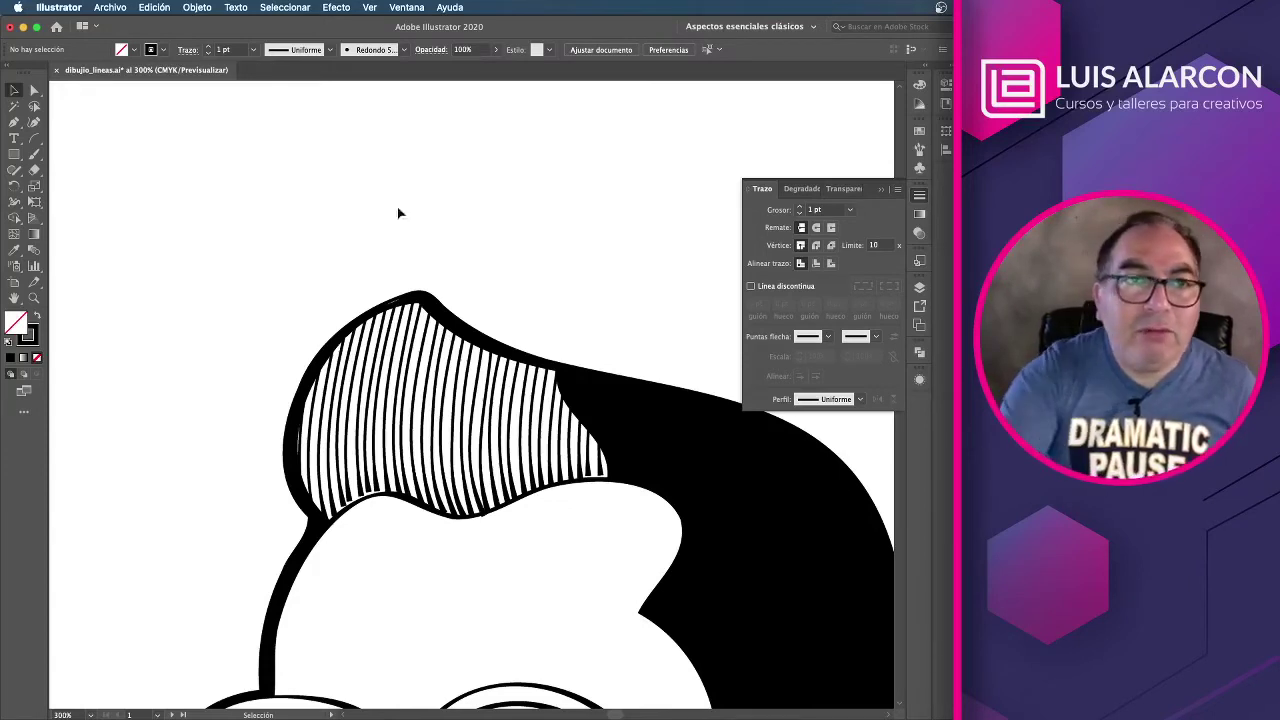
Step: Set the hair hatching group to a 2 pt stroke with the elliptical tapered width profile
left_click(440, 400)
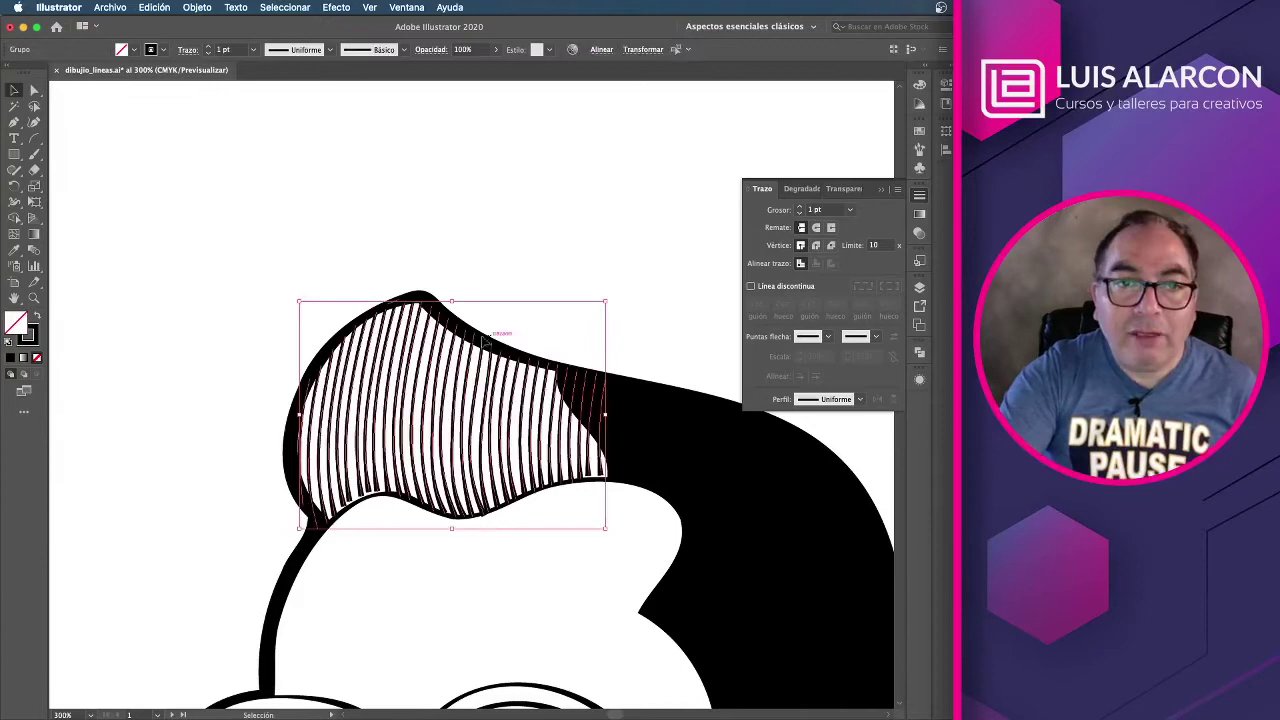
left_click(208, 47)
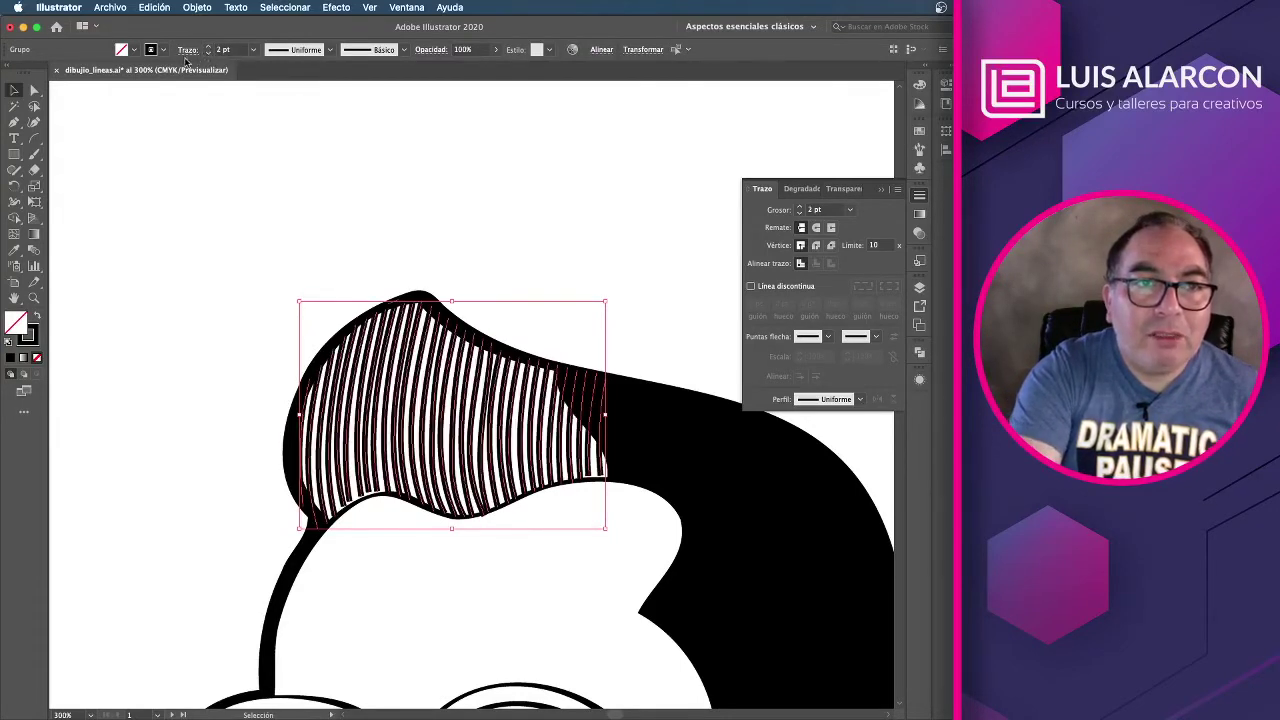
left_click(329, 50)
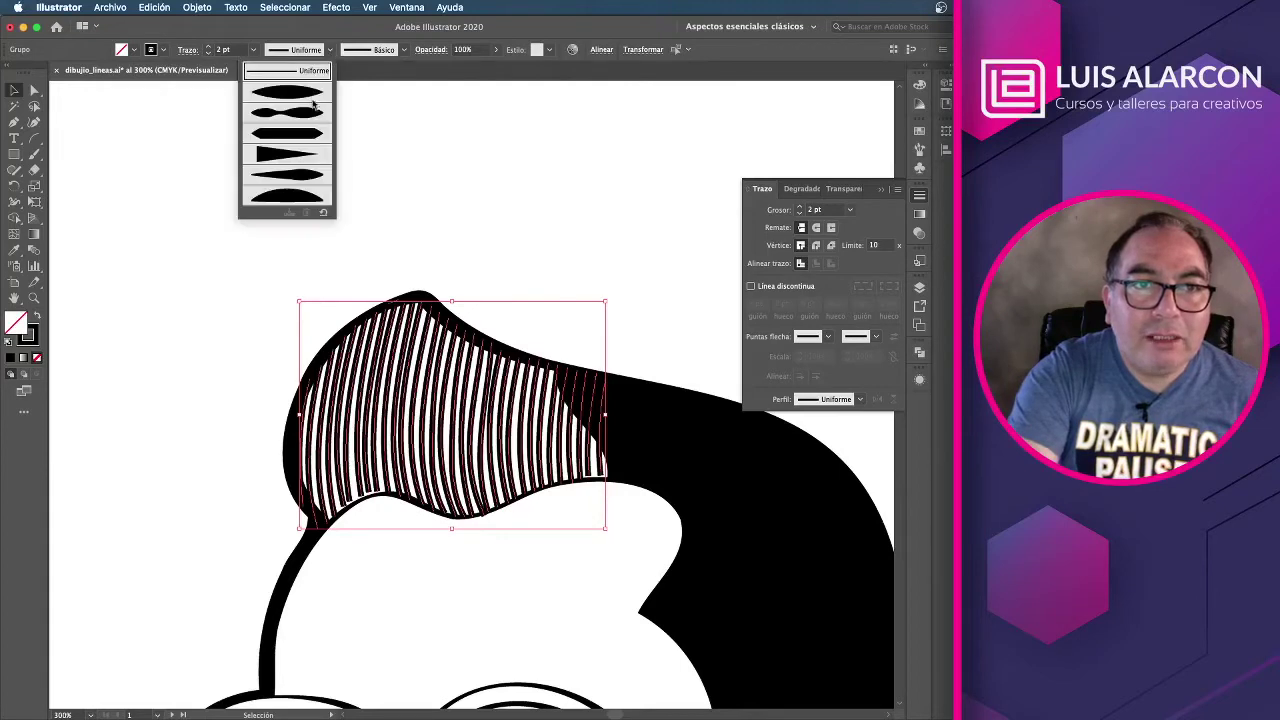
left_click(313, 95)
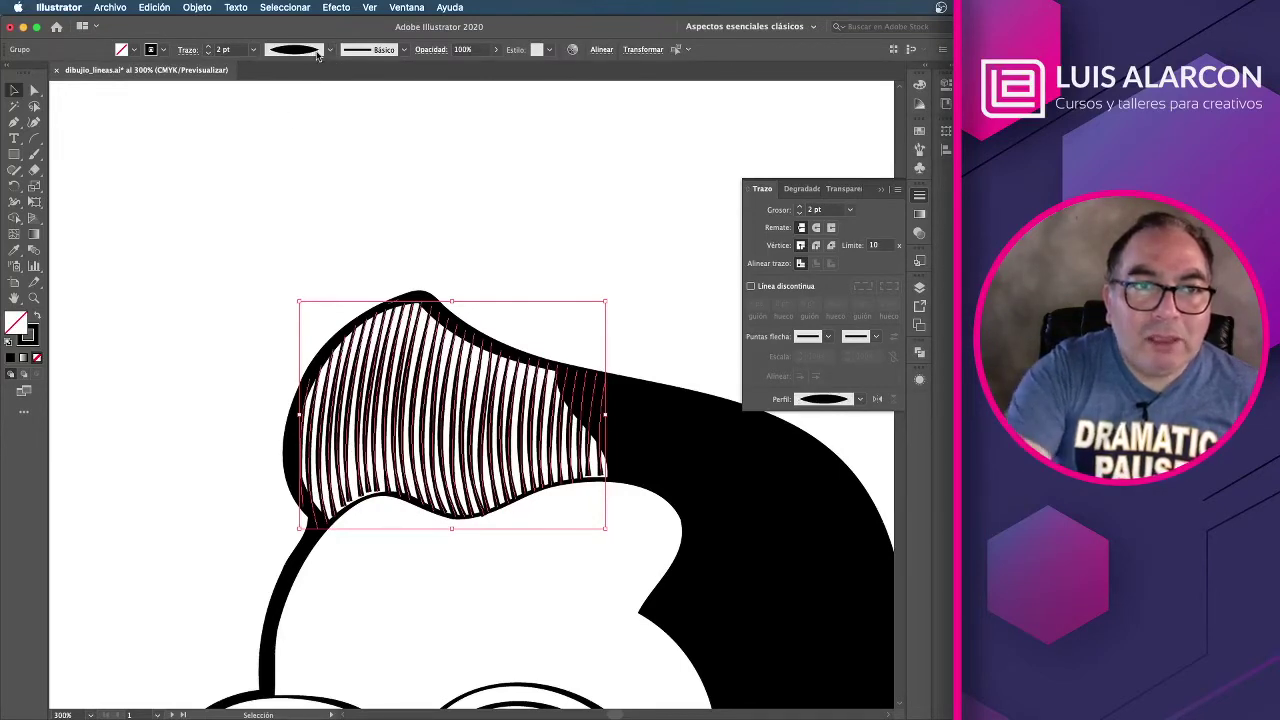
Step: Trim the lower hatching across the hair after undoing two test erasures, then deselect and zoom out
key("shift+w")
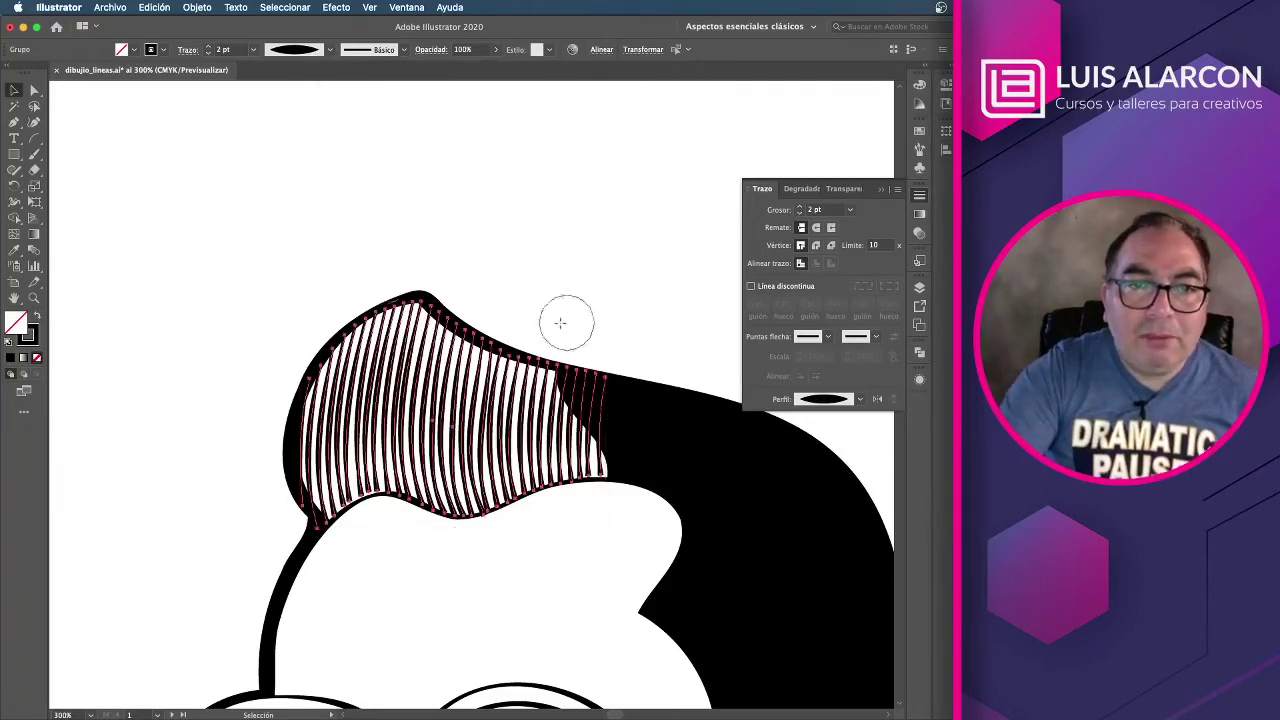
left_click_drag(256, 432, 552, 372)
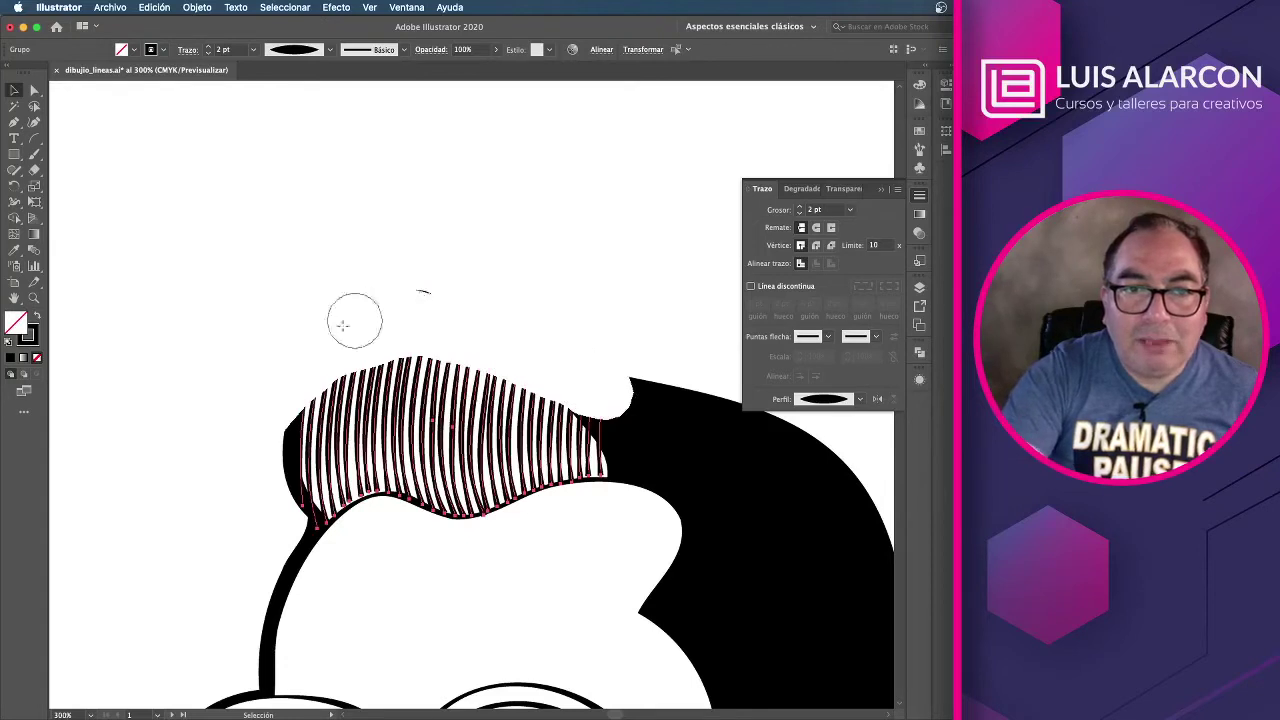
key("ctrl+z")
left_click_drag(270, 498, 518, 489)
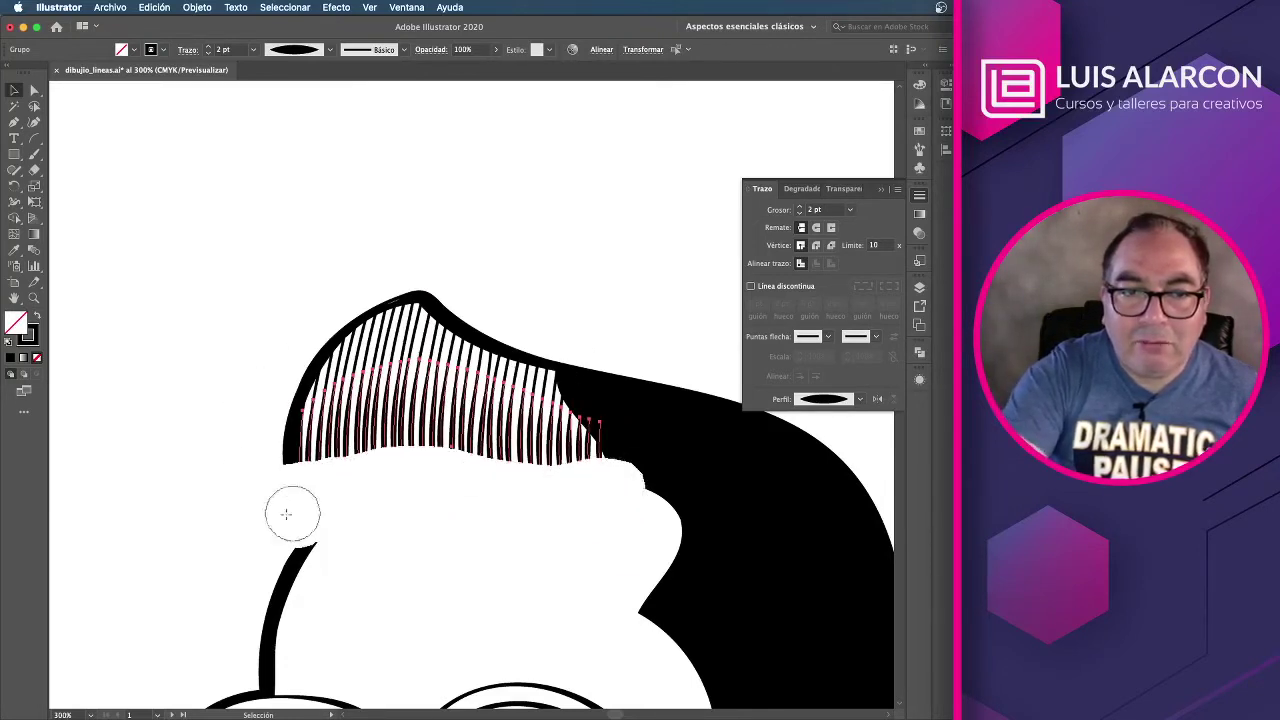
key("ctrl+z")
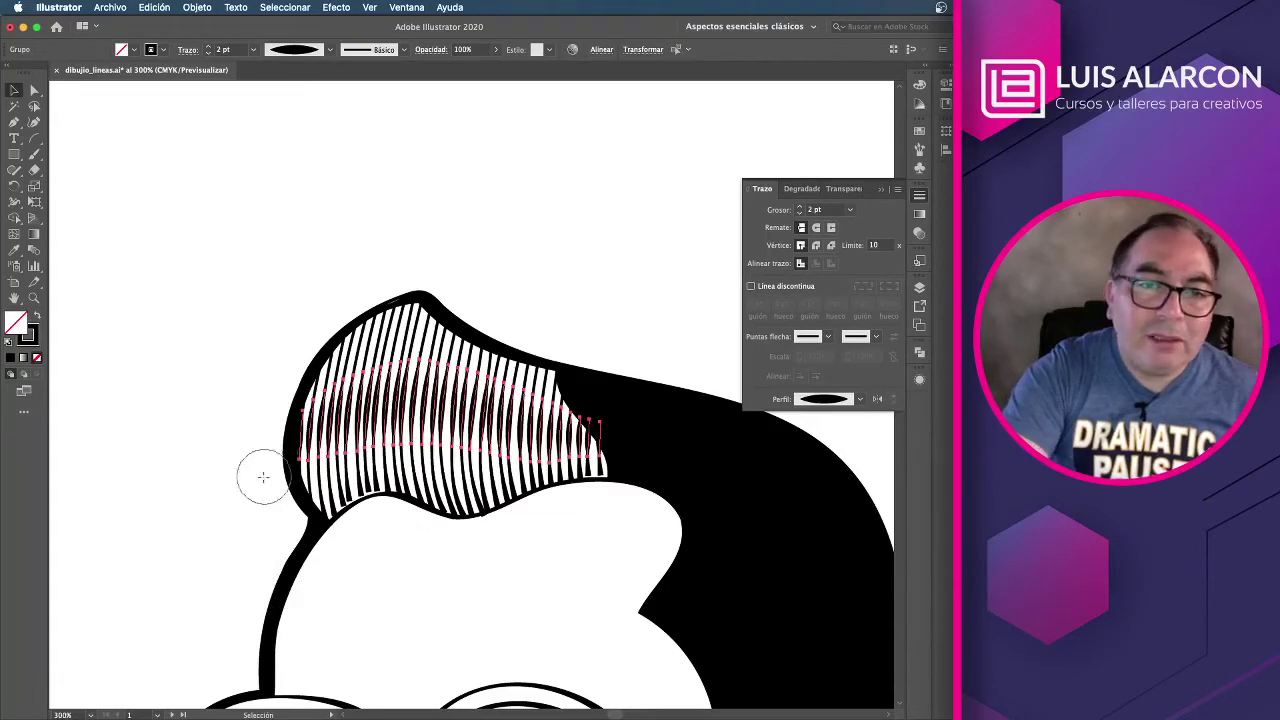
left_click_drag(262, 477, 677, 525)
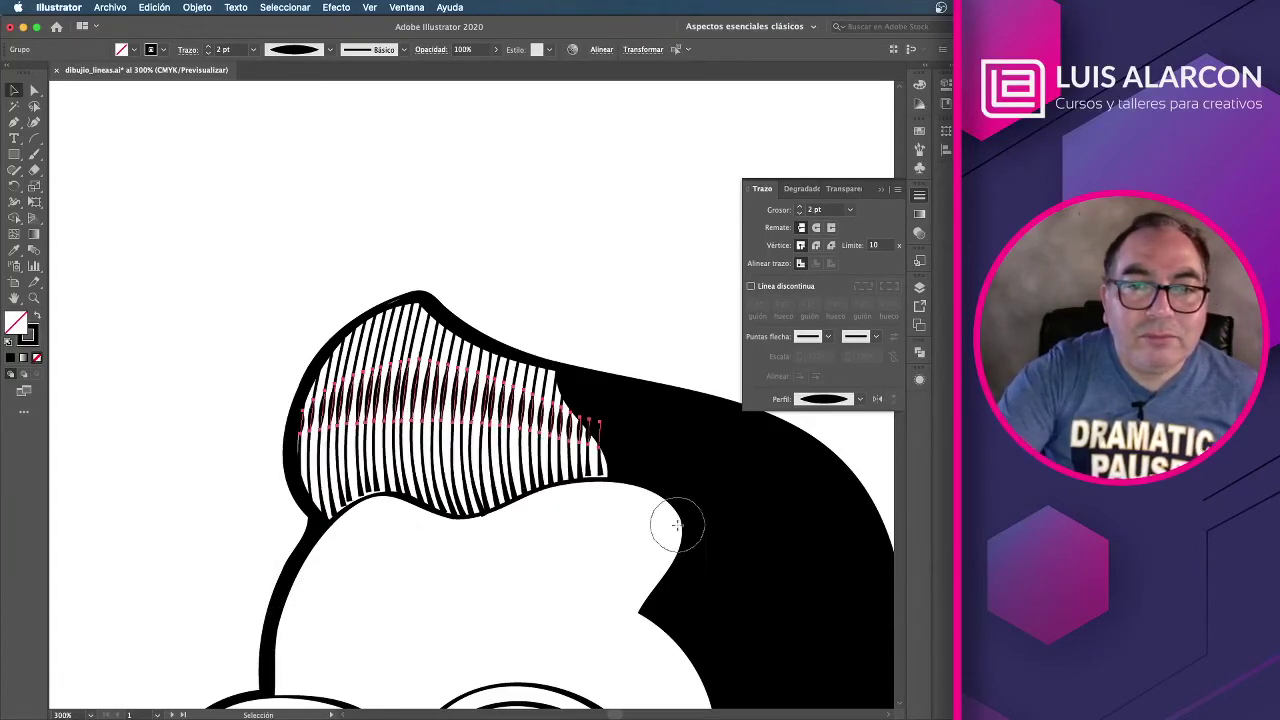
key("v")
left_click(614, 337)
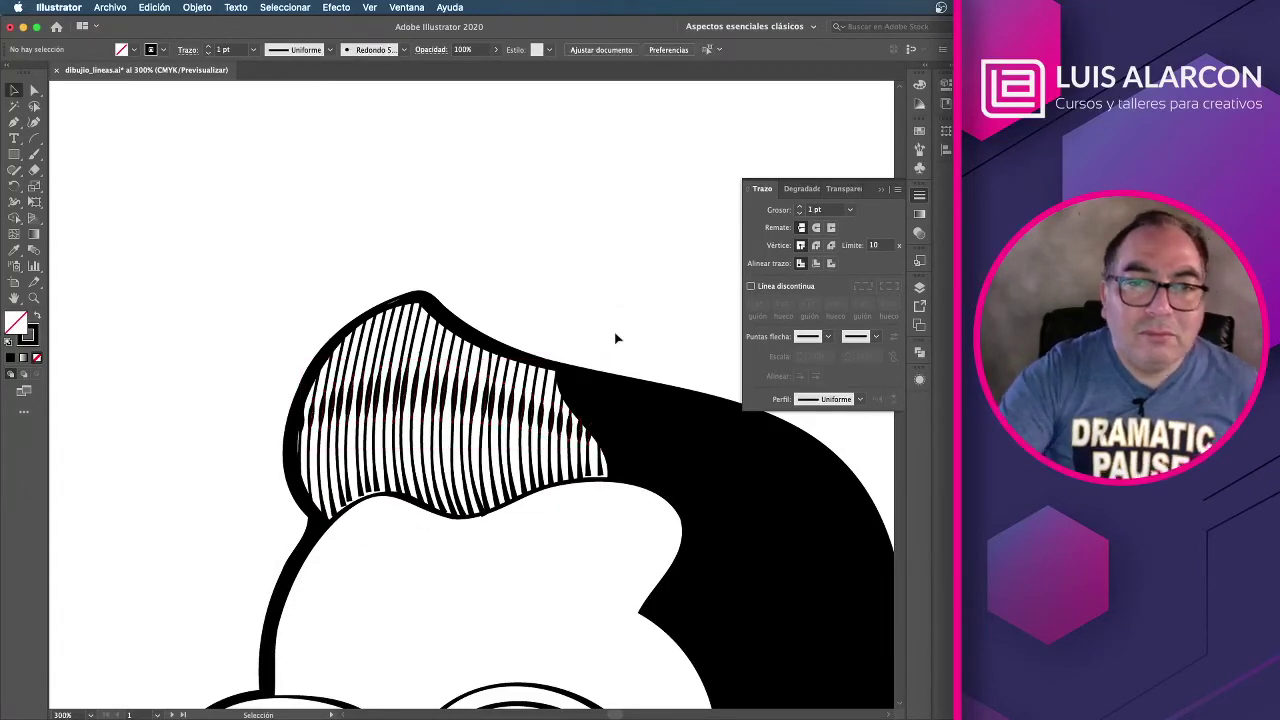
key("ctrl+minus")
key("ctrl+minus")
key("ctrl+minus")
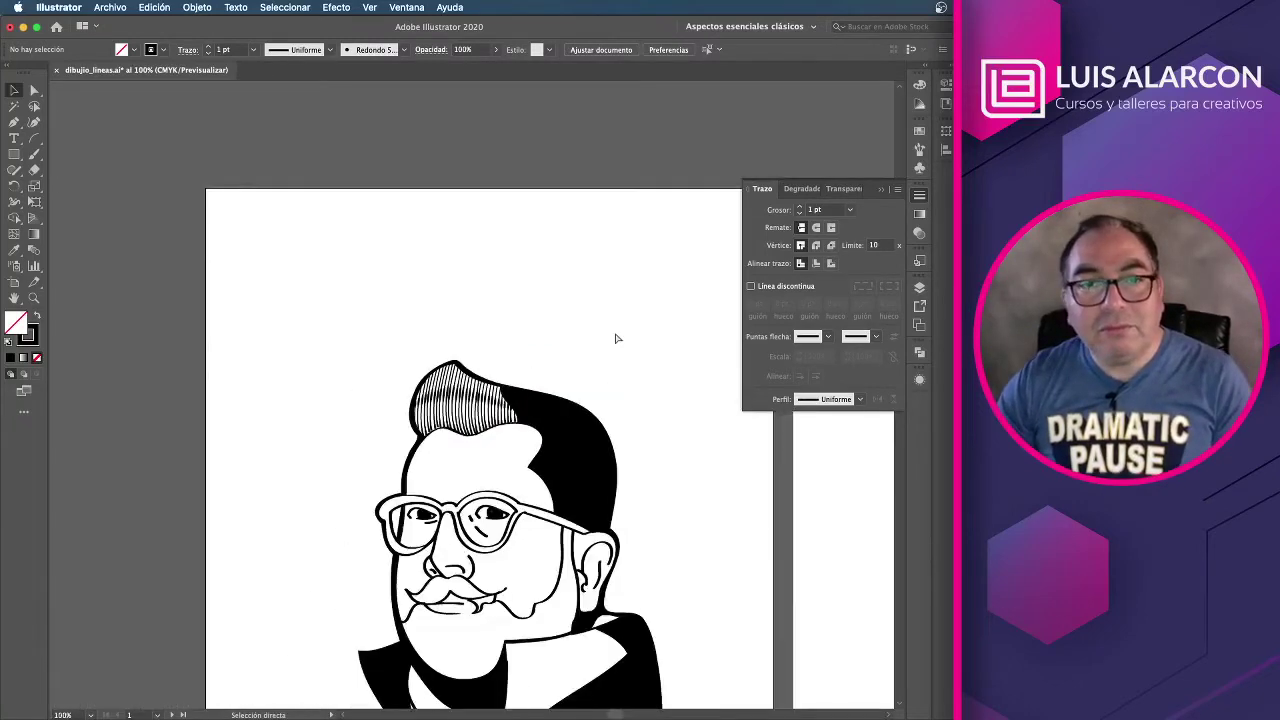
Step: Set the lower-left and lower-right hatching groups to a 2.5 pt stroke weight, then view the face
key("ctrl+plus")
key("ctrl+plus")
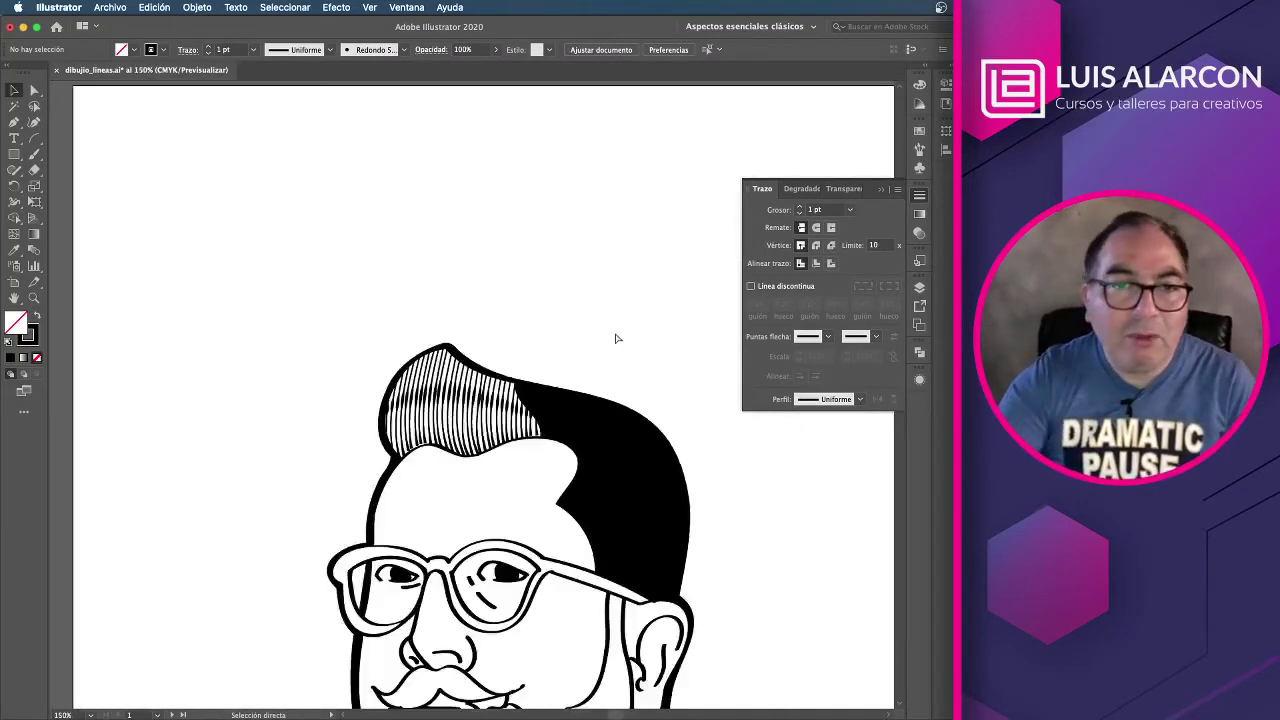
key("ctrl+plus")
key("ctrl+plus")
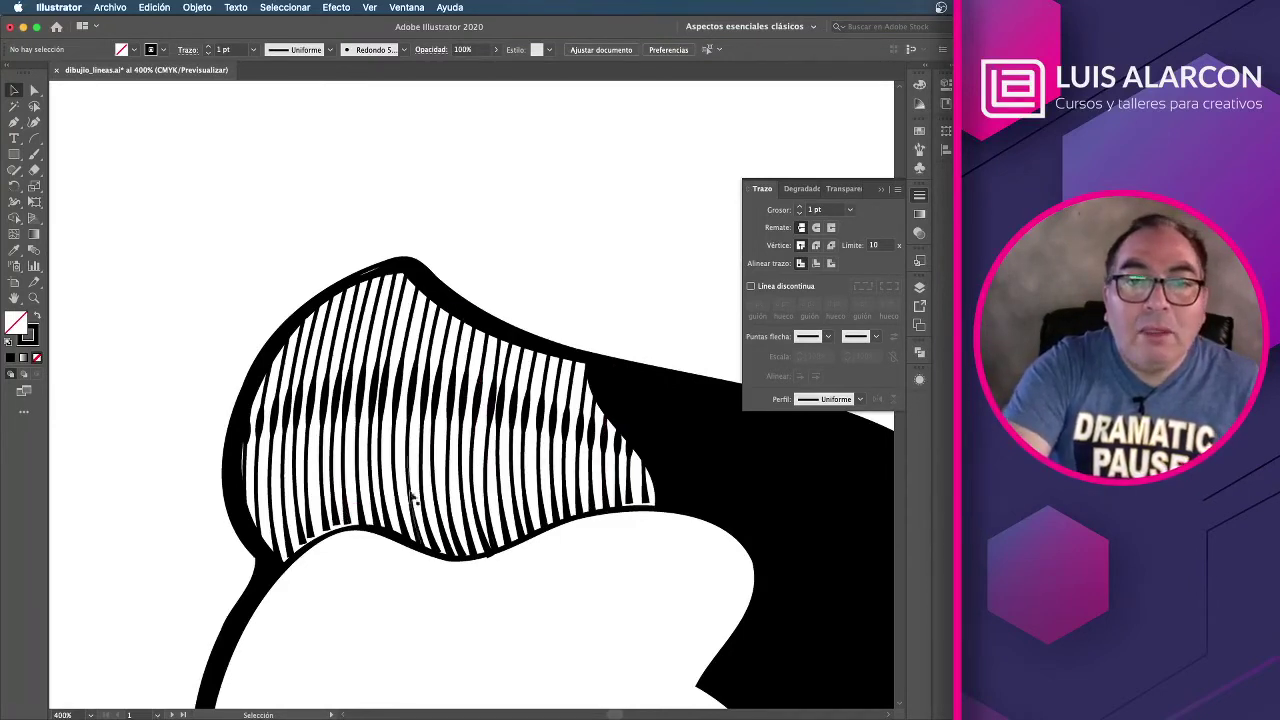
left_click(440, 555)
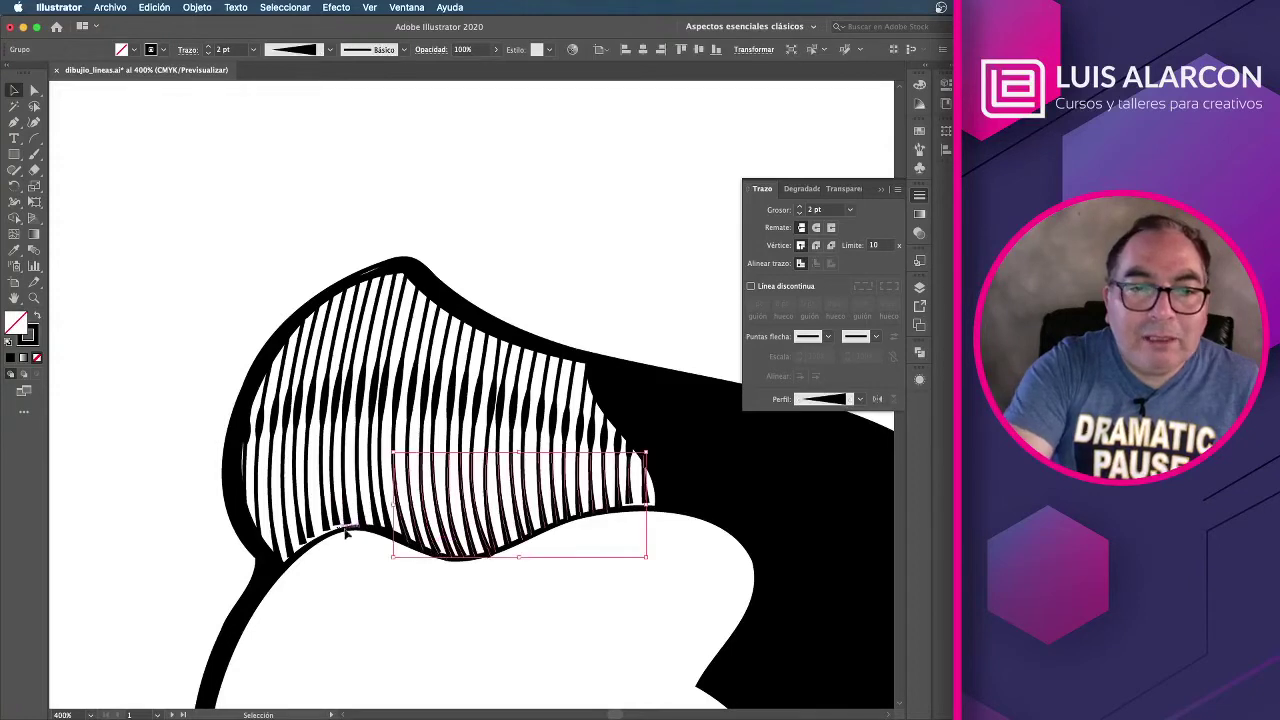
left_click(377, 524, "shift")
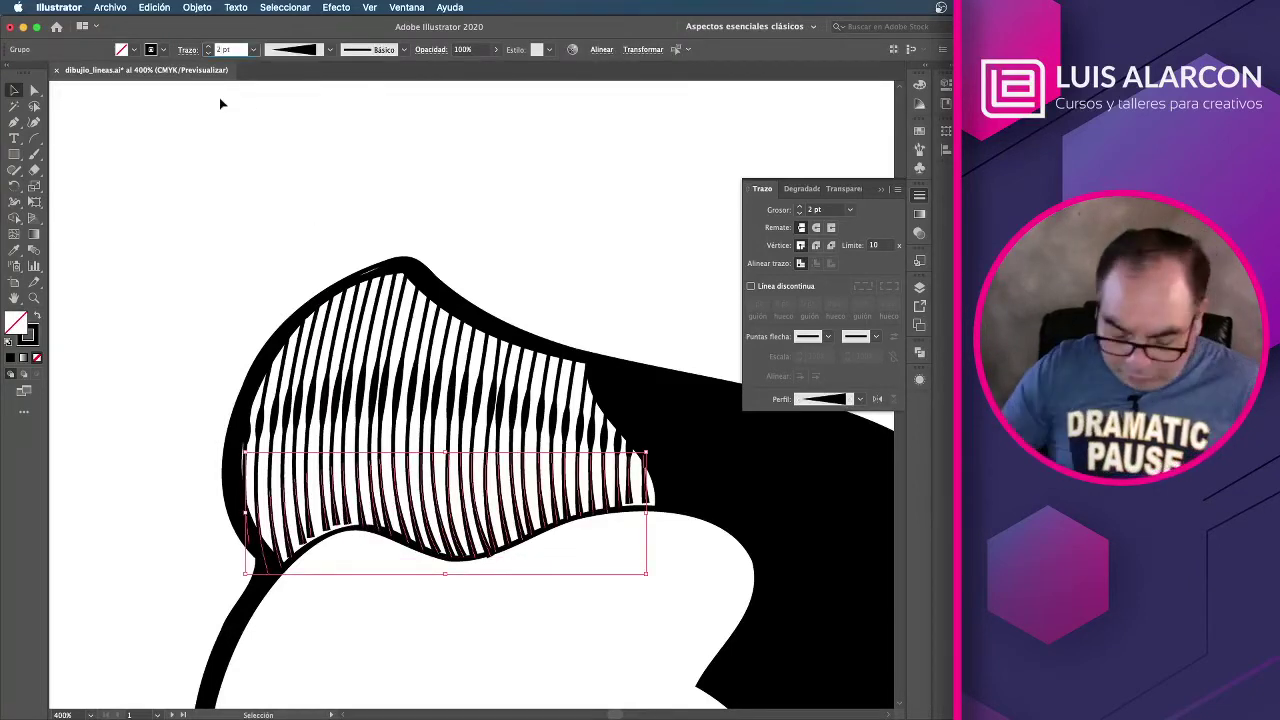
type("2.5")
key("Return")
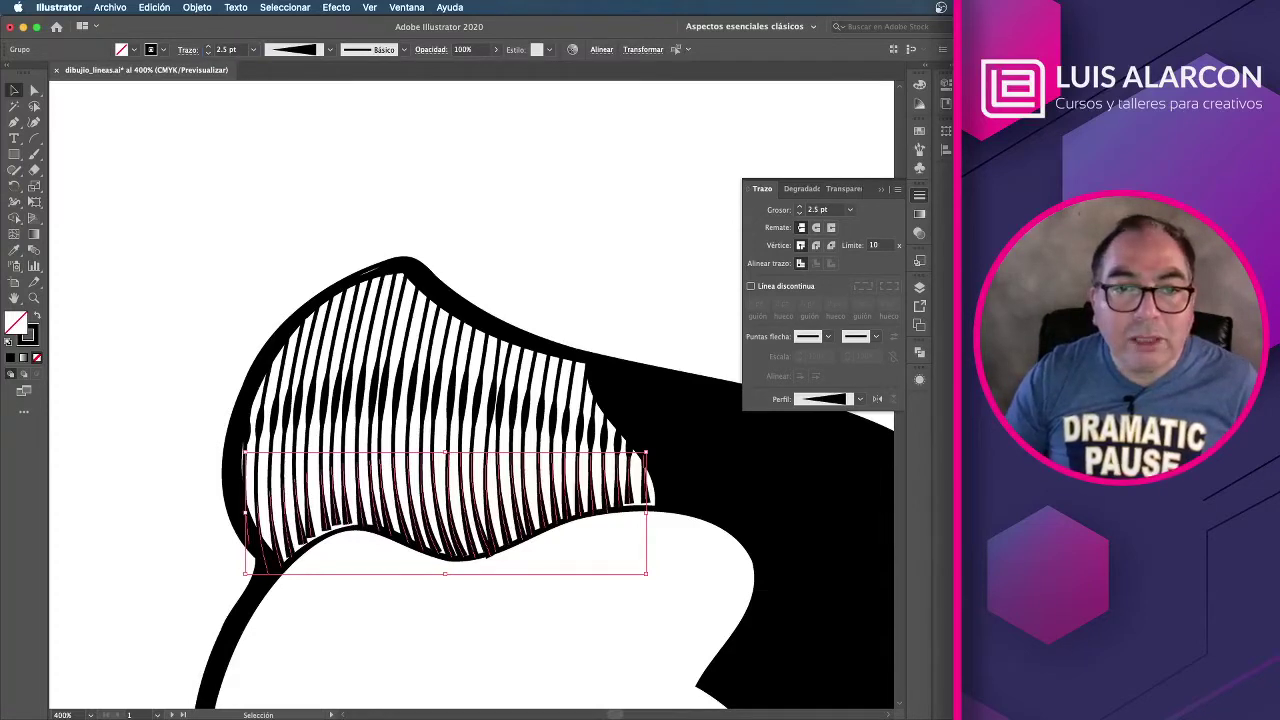
left_click(586, 268)
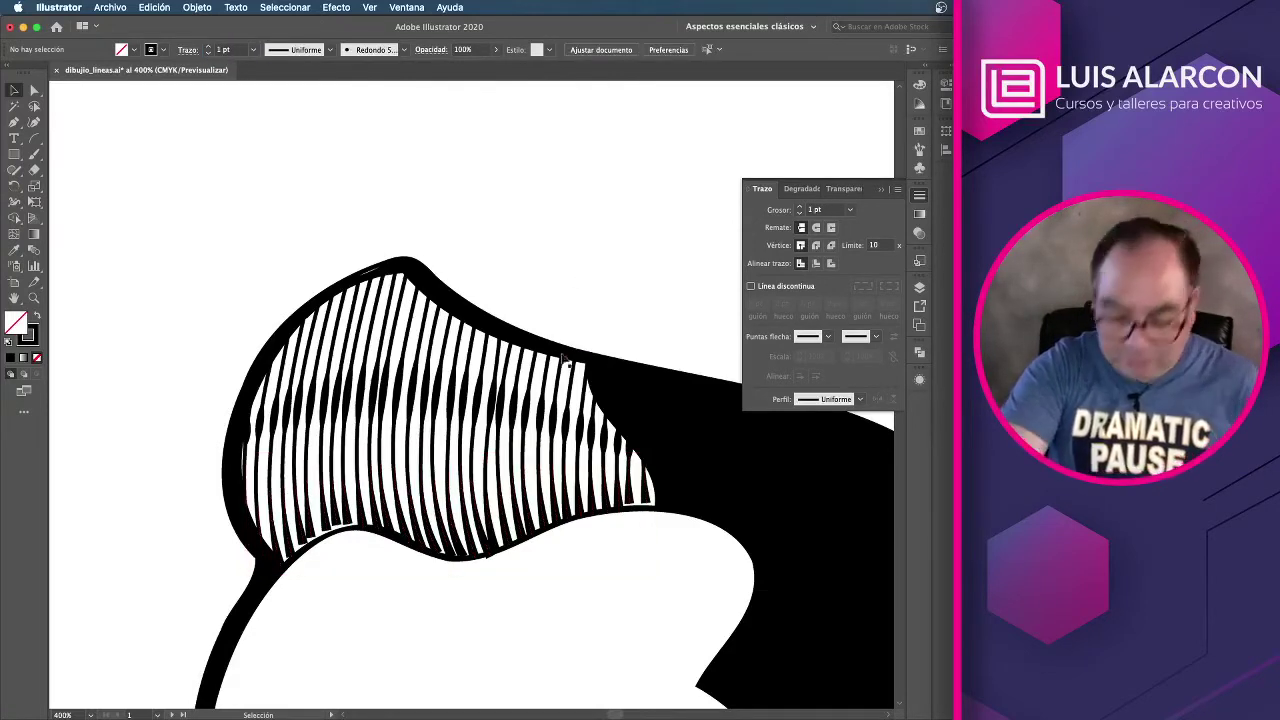
key("super+minus")
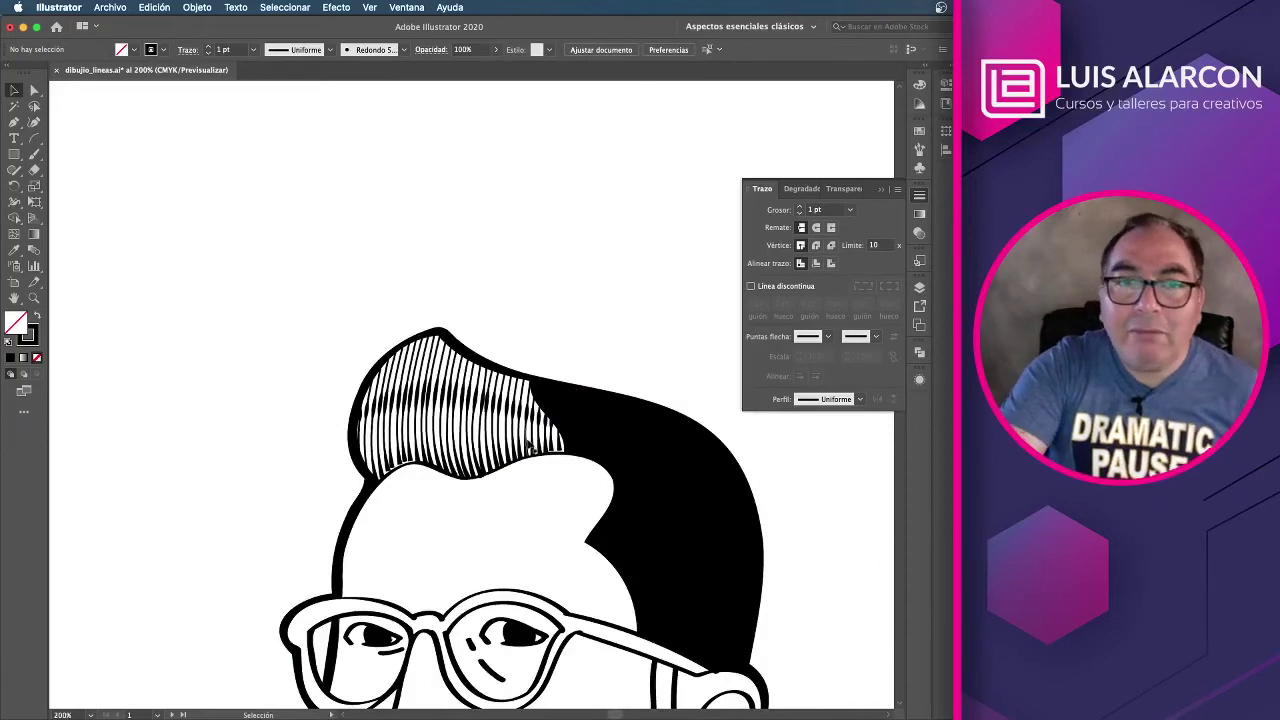
left_click_drag(532, 449, 471, 225)
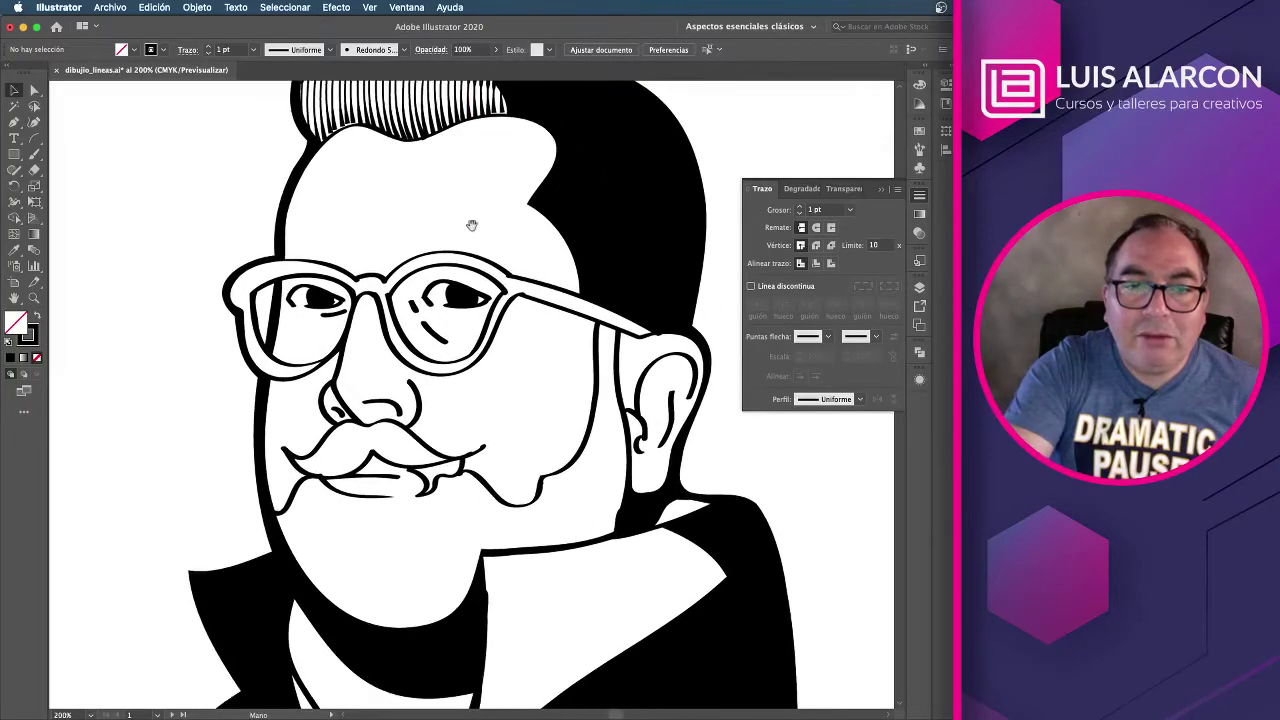
Step: Draw an arc running from below the mustache down past the chin
scroll(331, 510, "down", 3)
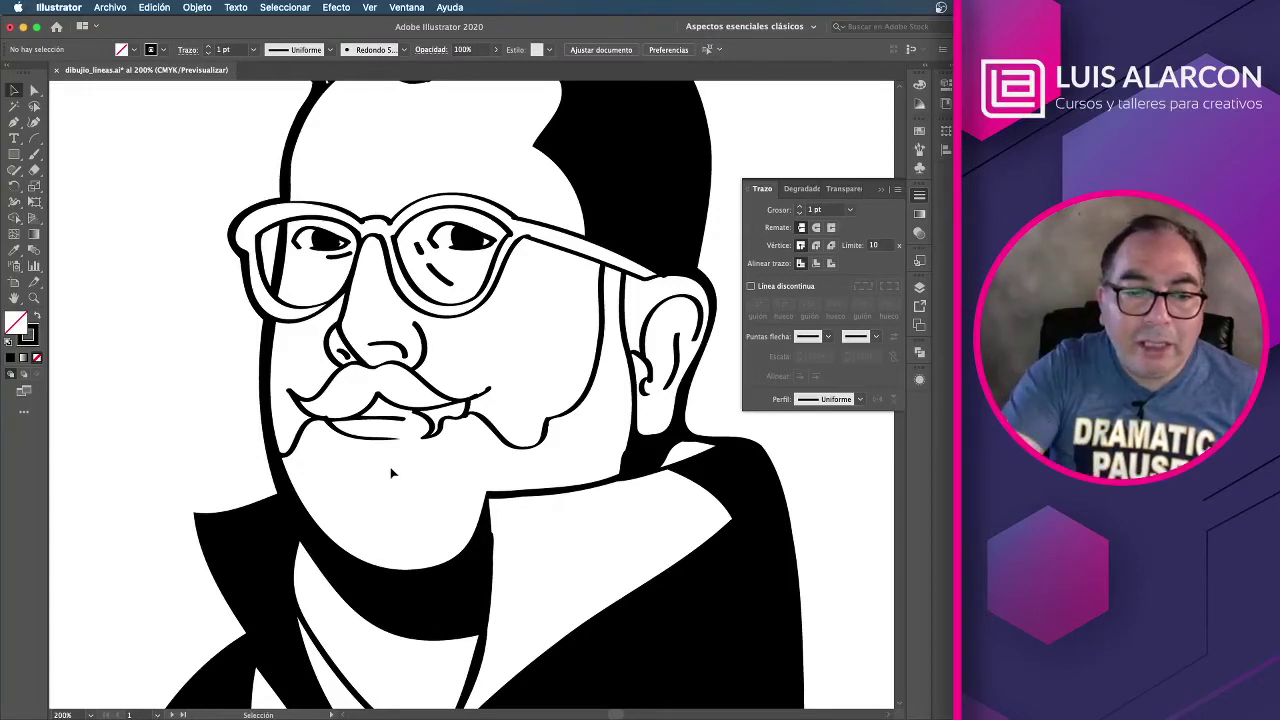
left_click(35, 140)
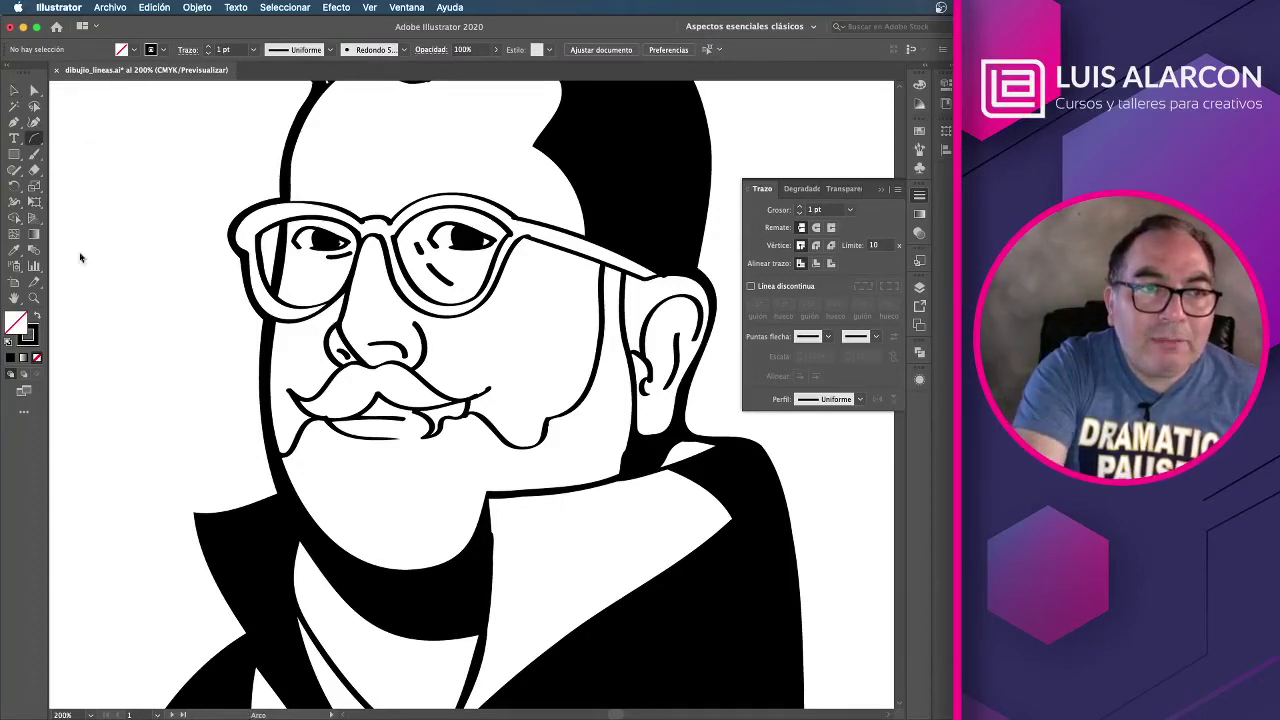
left_click_drag(378, 437, 466, 436)
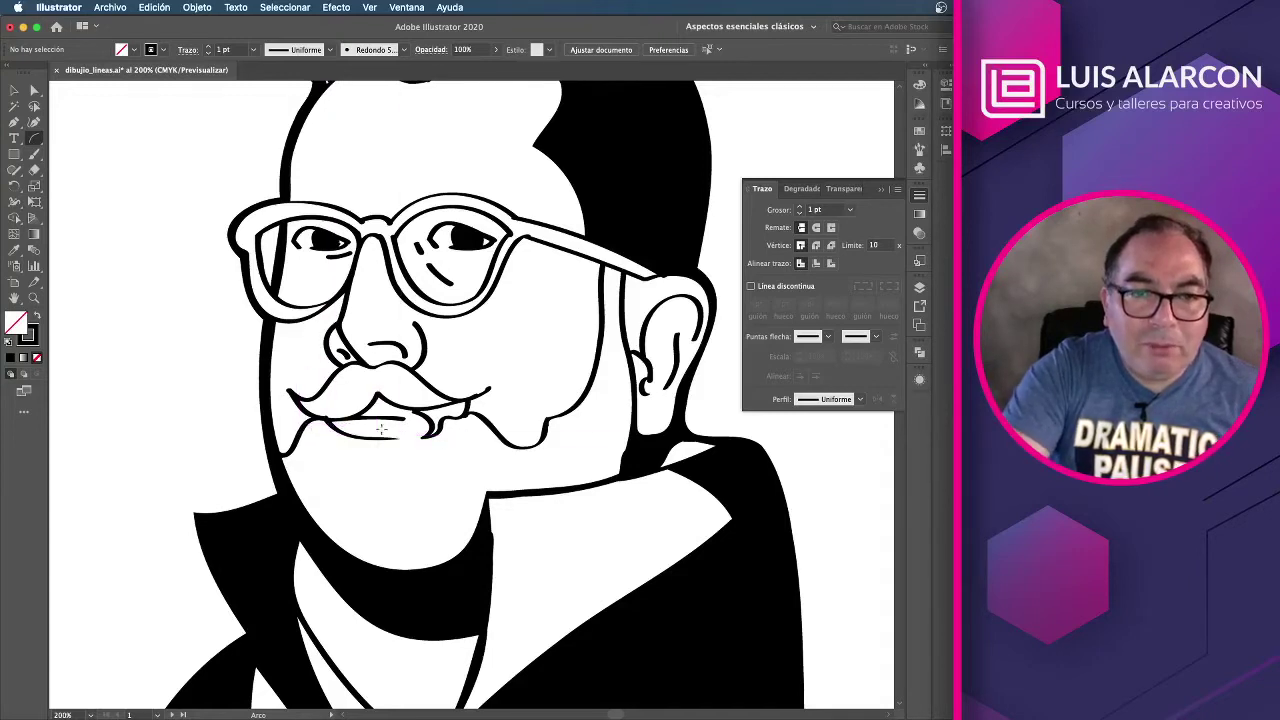
left_click_drag(381, 429, 313, 604)
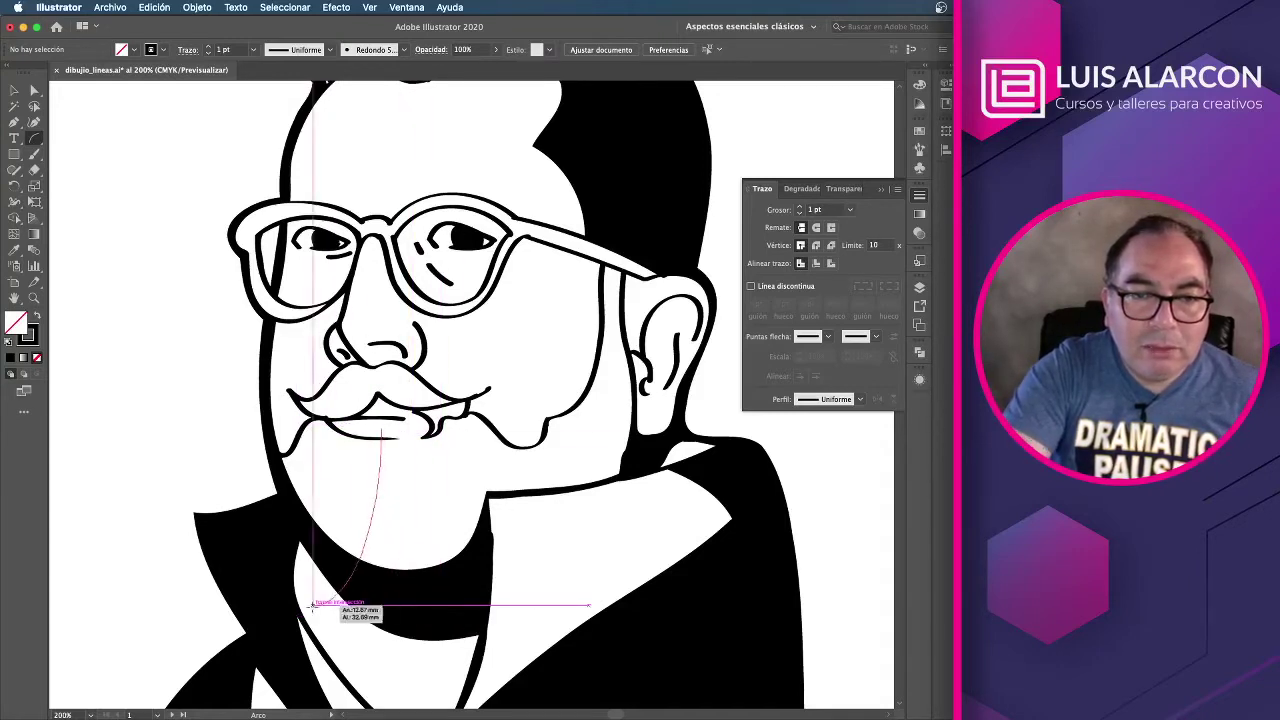
mouse_move(313, 604)
left_mouse_down()
mouse_move(388, 597)
mouse_move(390, 203)
left_mouse_up()
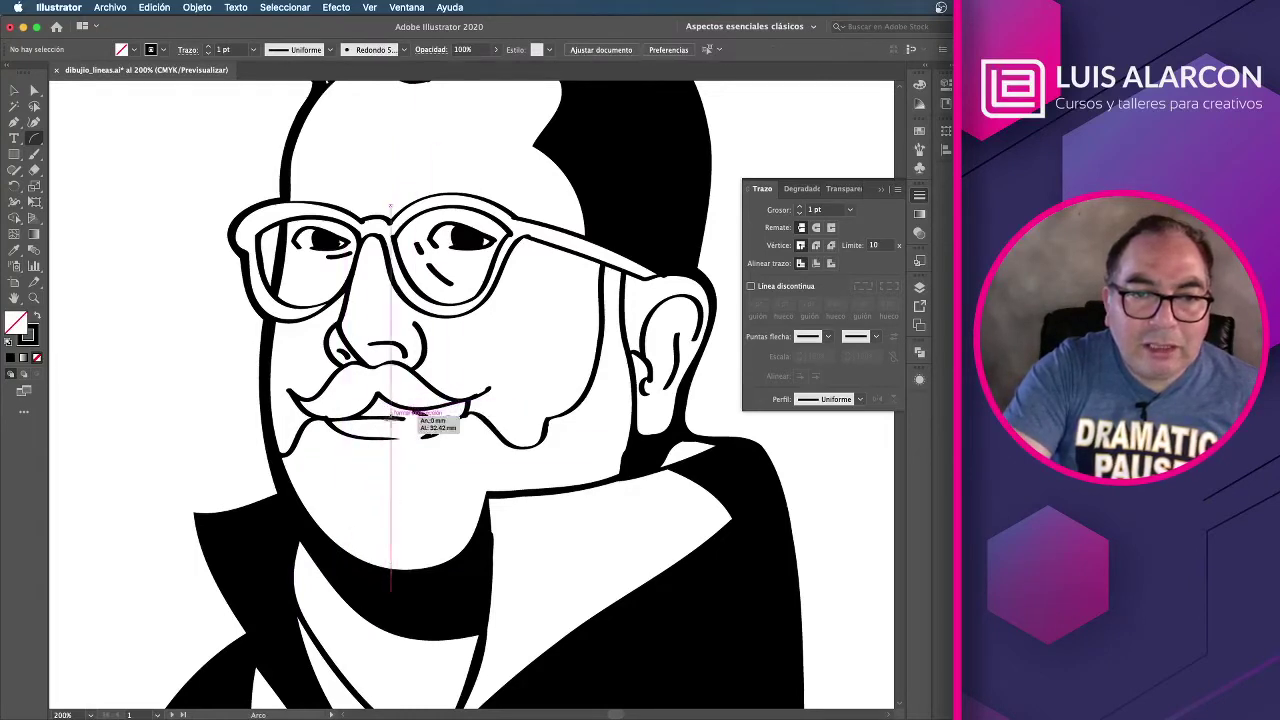
left_click_drag(392, 412, 386, 469)
mouse_move(376, 426)
left_mouse_down()
mouse_move(349, 580)
mouse_move(440, 590)
left_mouse_up()
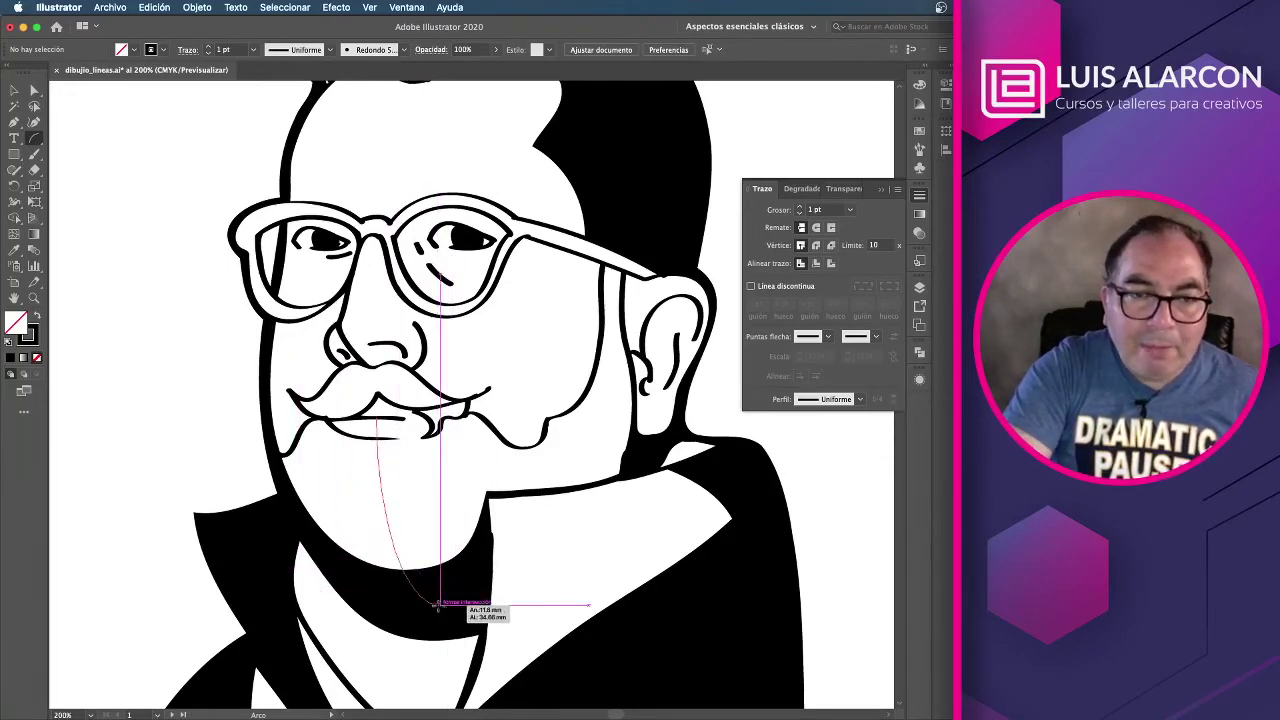
left_click_drag(435, 605, 437, 603)
key("v")
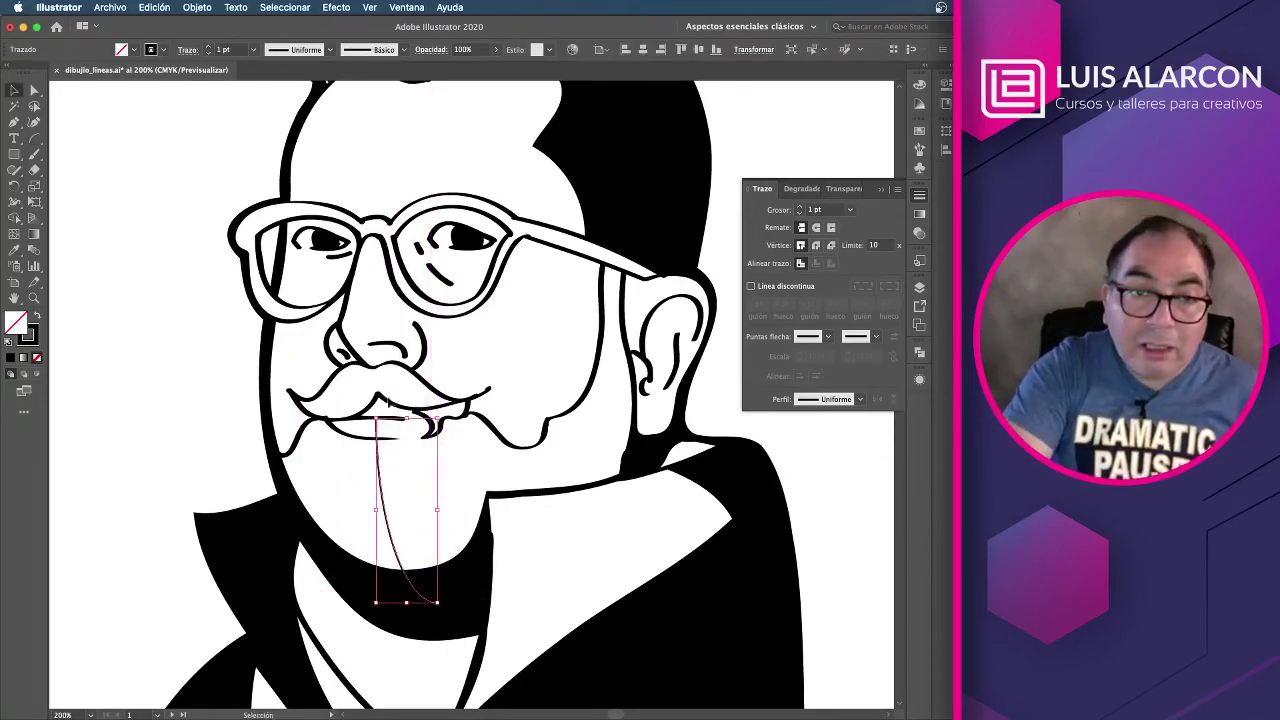
mouse_move(377, 414)
left_mouse_down()
mouse_move(383, 489)
mouse_move(381, 472)
left_mouse_up()
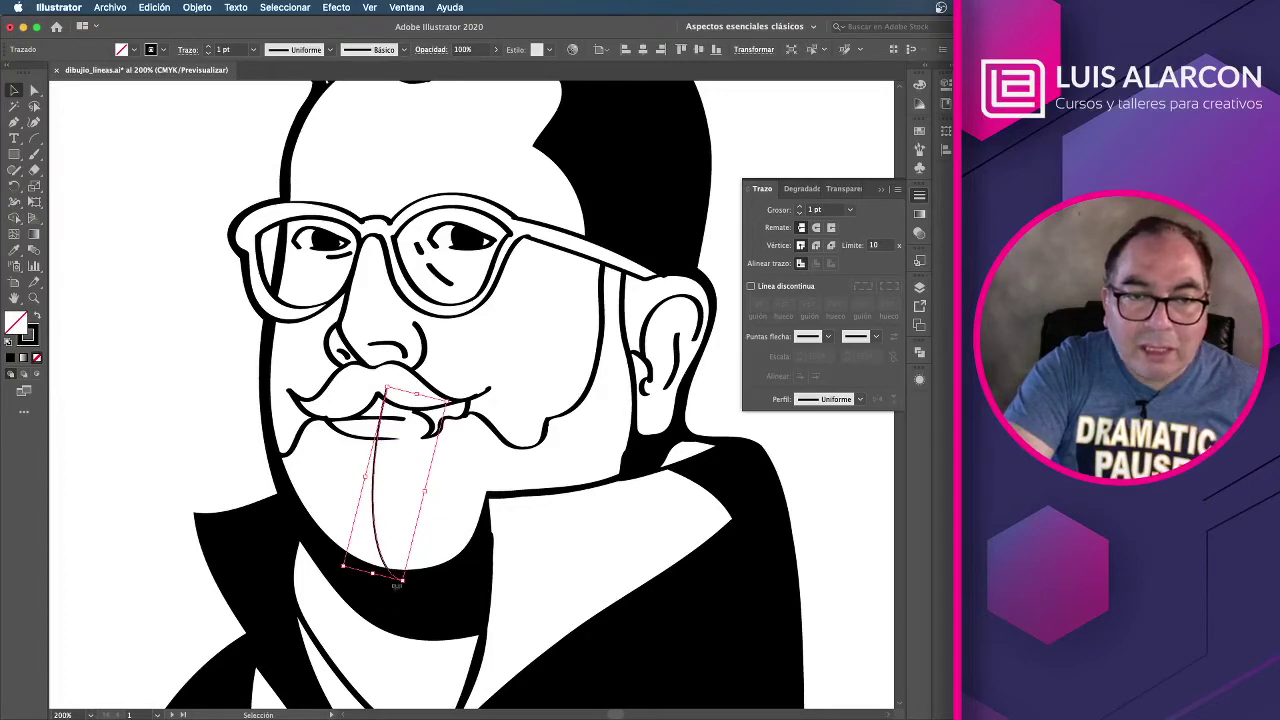
Step: Place a rotated copy of the chin arc along the left cheek
left_click_drag(375, 482, 368, 478)
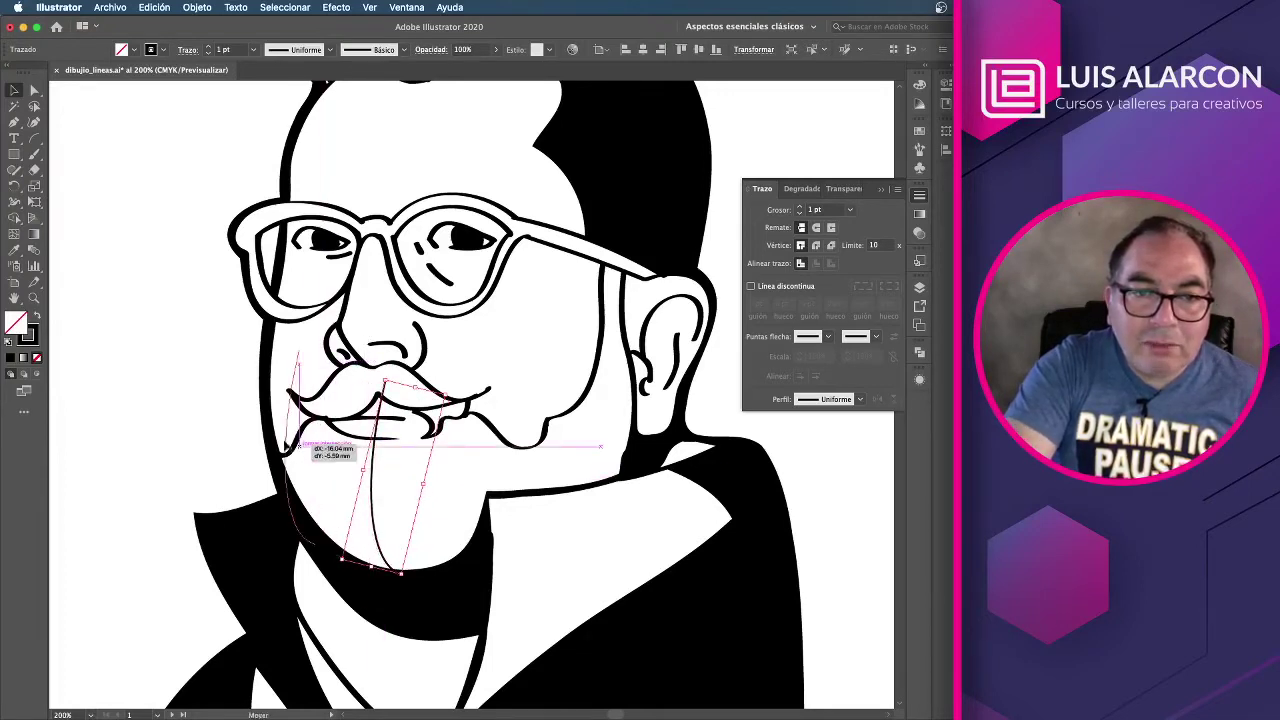
left_click_drag(368, 478, 296, 455)
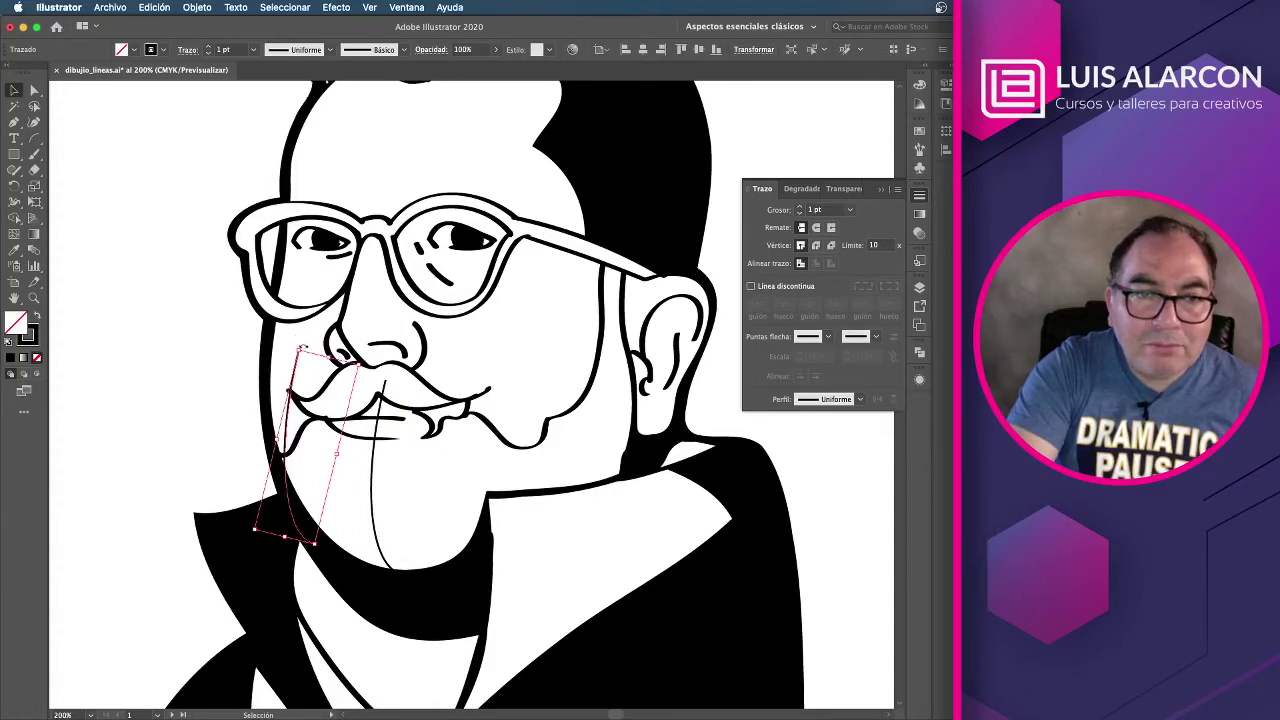
left_click_drag(297, 345, 297, 397)
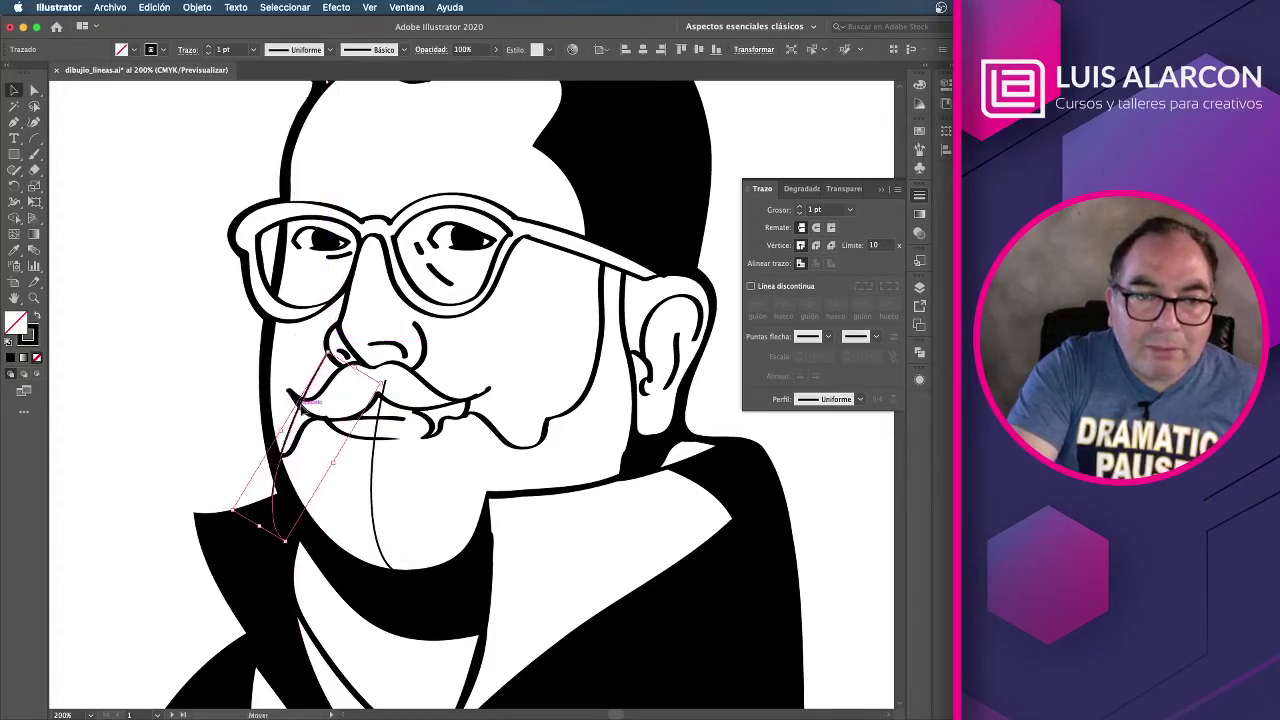
left_click_drag(303, 401, 311, 409)
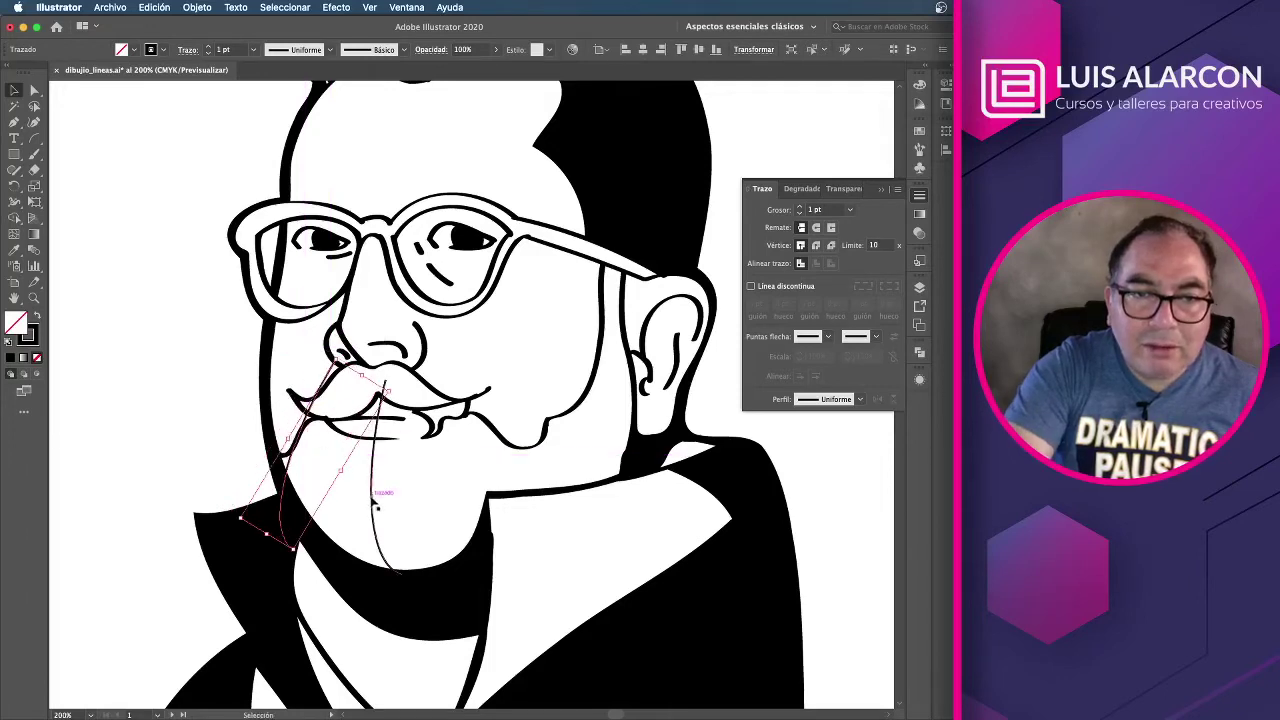
key("a")
left_click(376, 507)
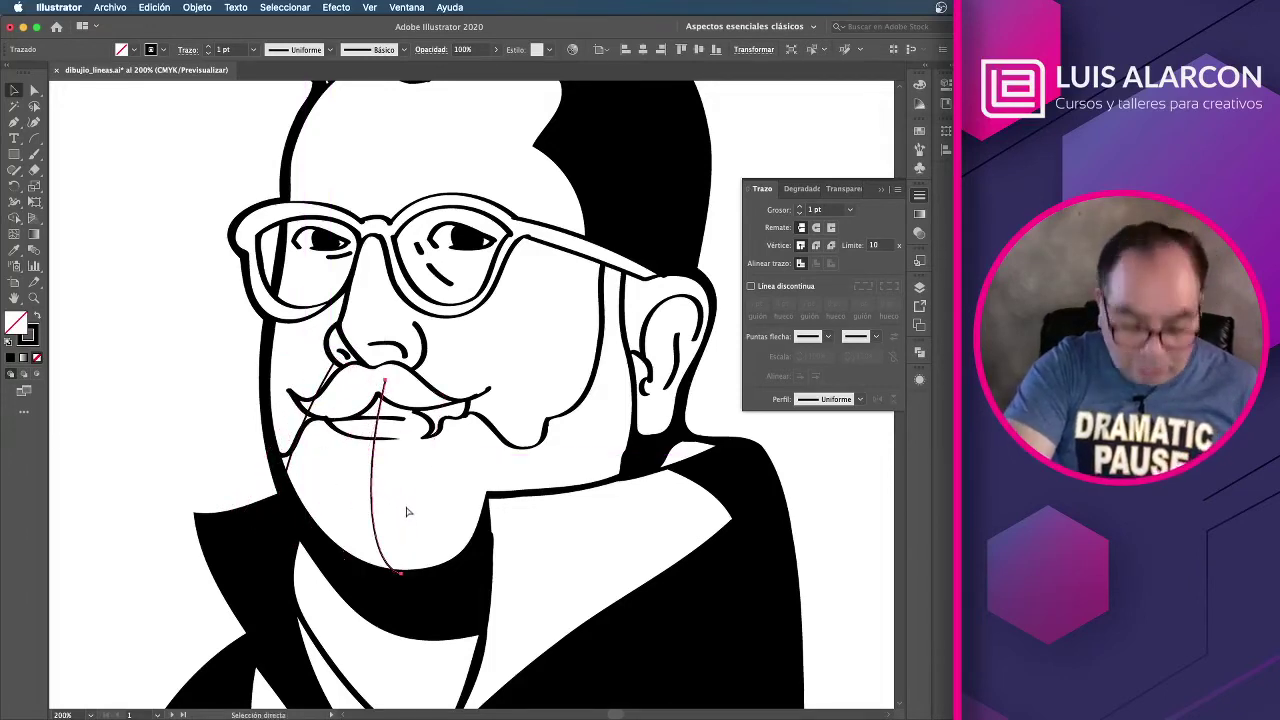
key("v")
Step: Duplicate the chin arc to the beard's right side, lower it and rotate it about 13°
left_click_drag(408, 505, 470, 355)
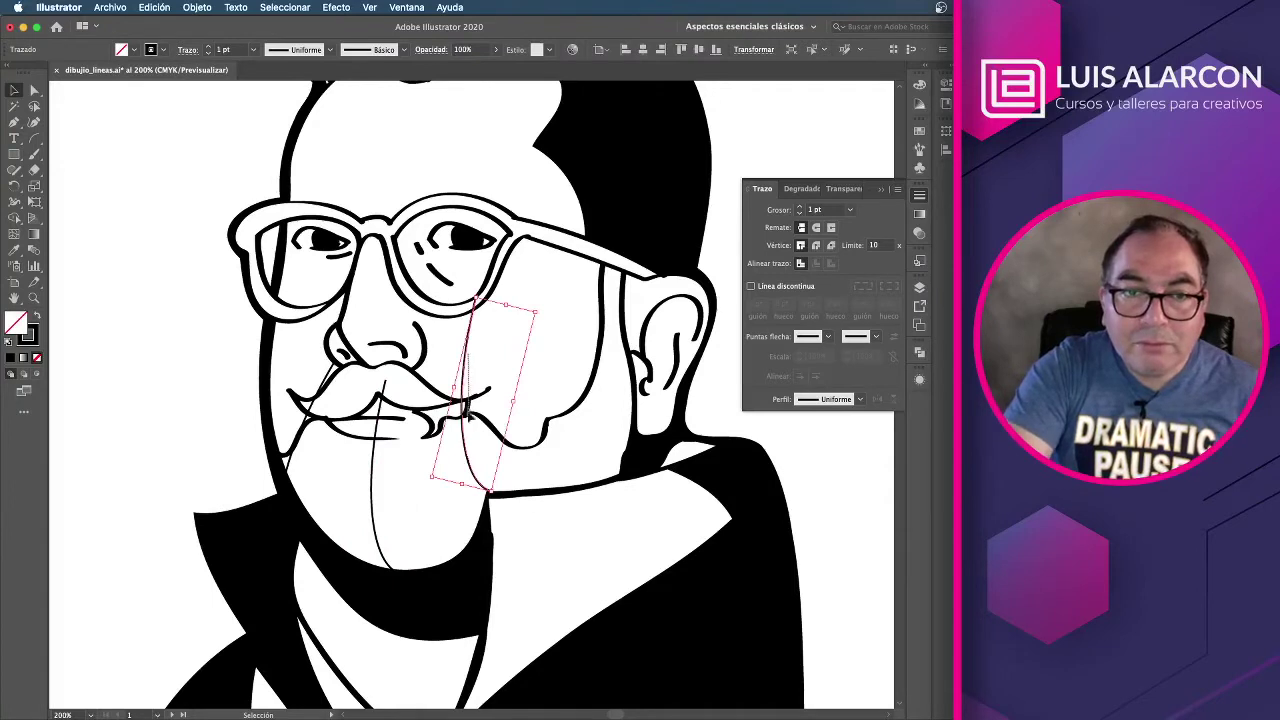
left_click_drag(467, 413, 474, 495)
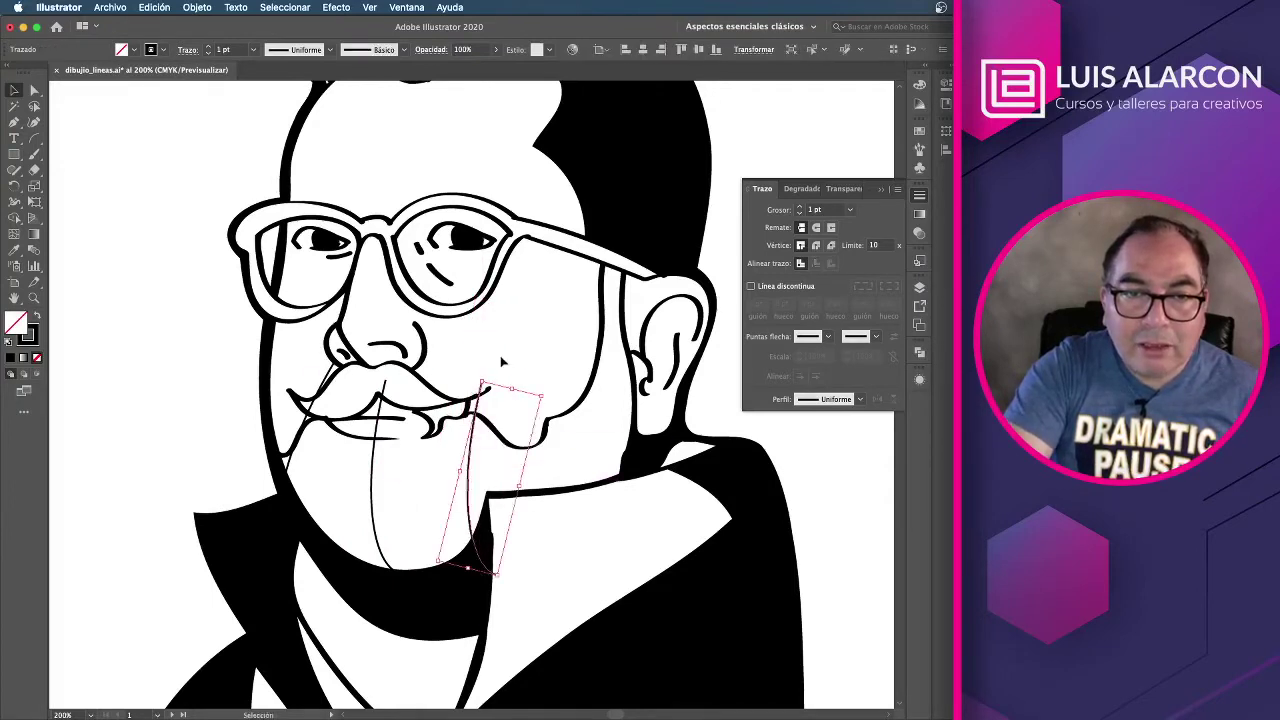
left_click(471, 380)
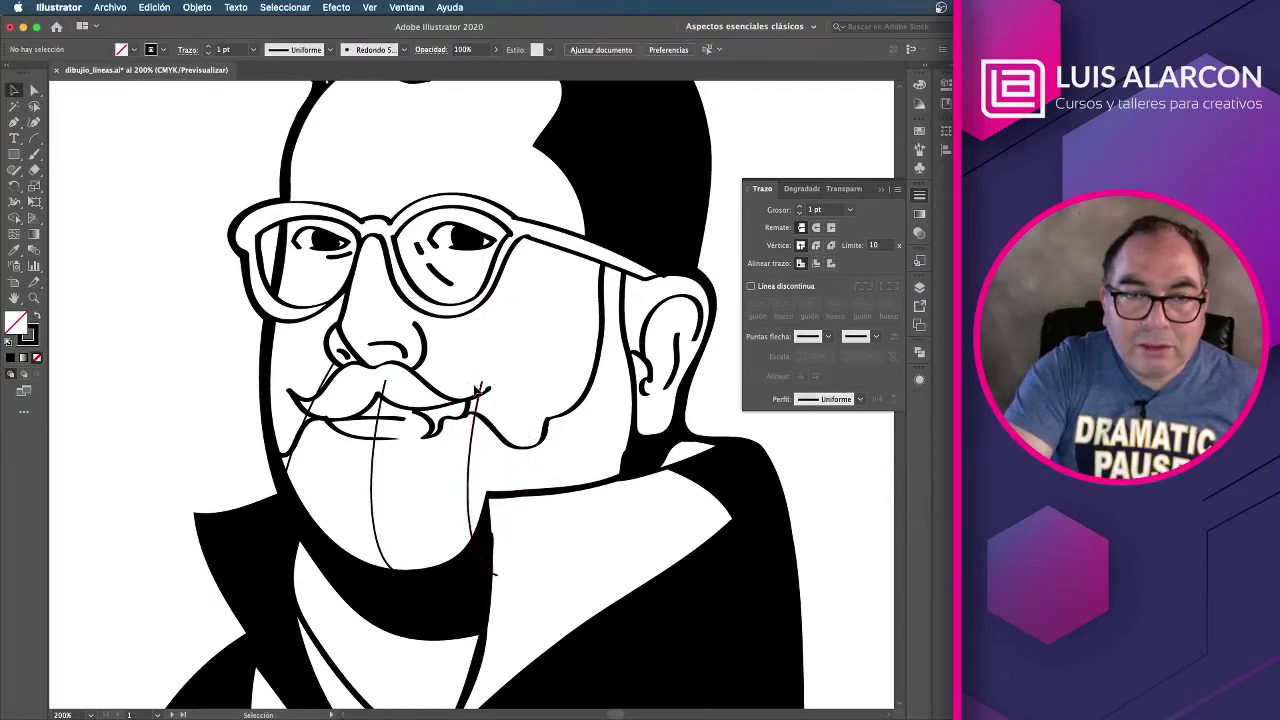
left_click(481, 386)
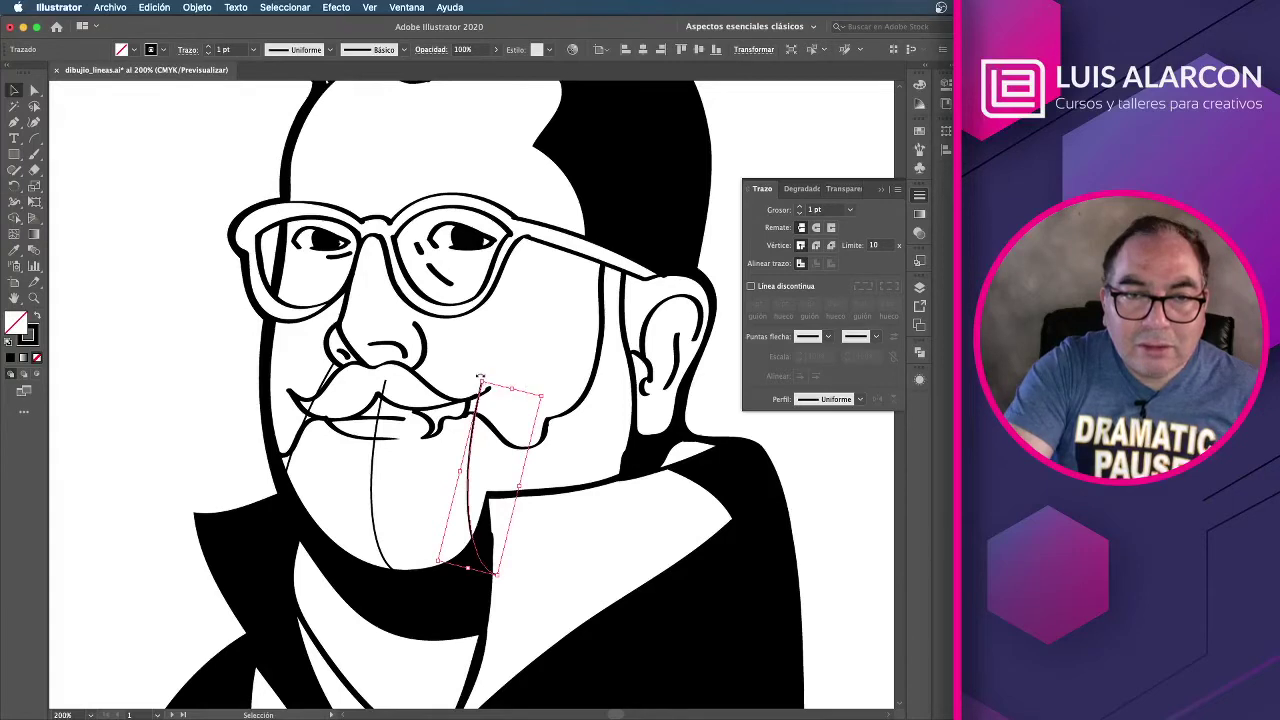
left_click_drag(486, 380, 473, 377)
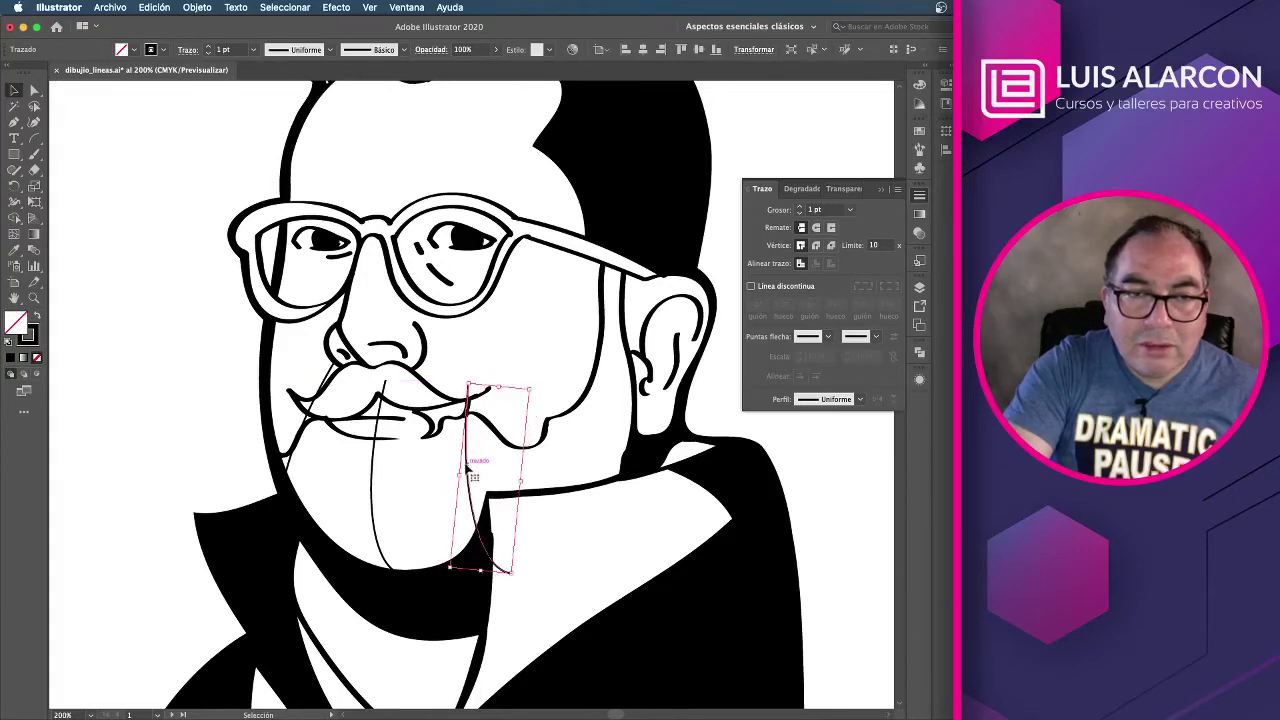
left_click_drag(472, 472, 478, 463)
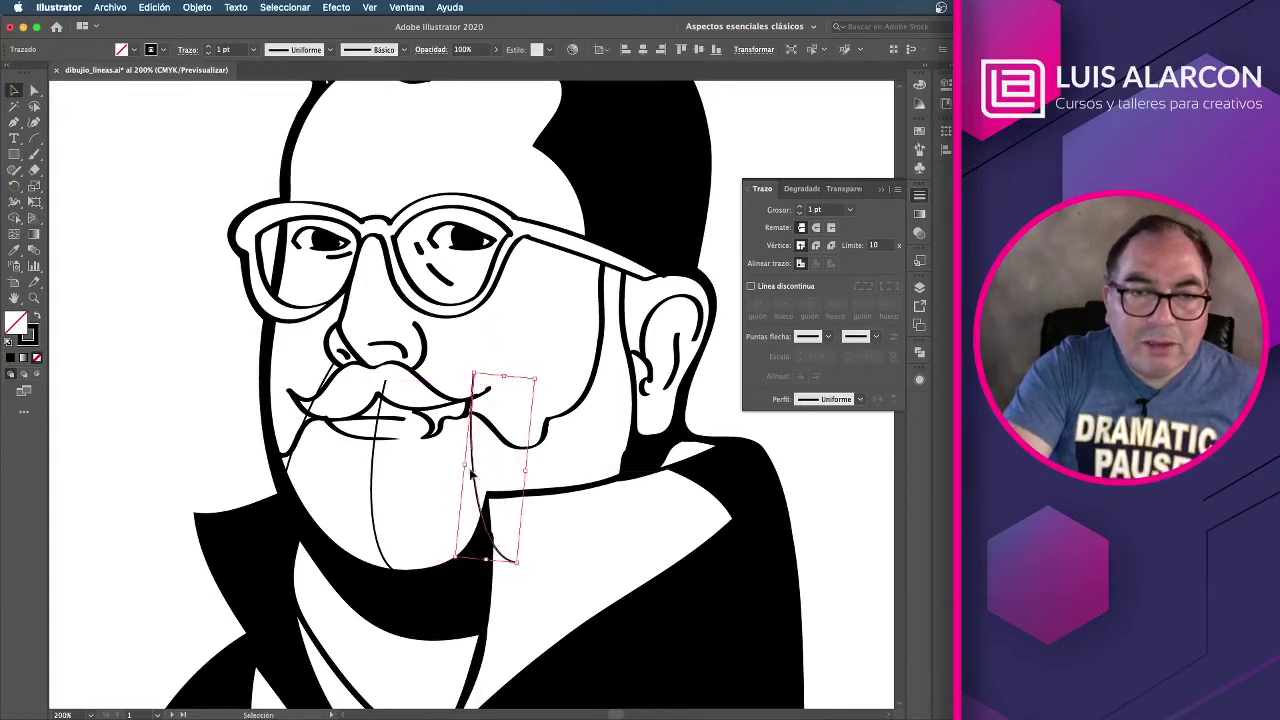
key("w")
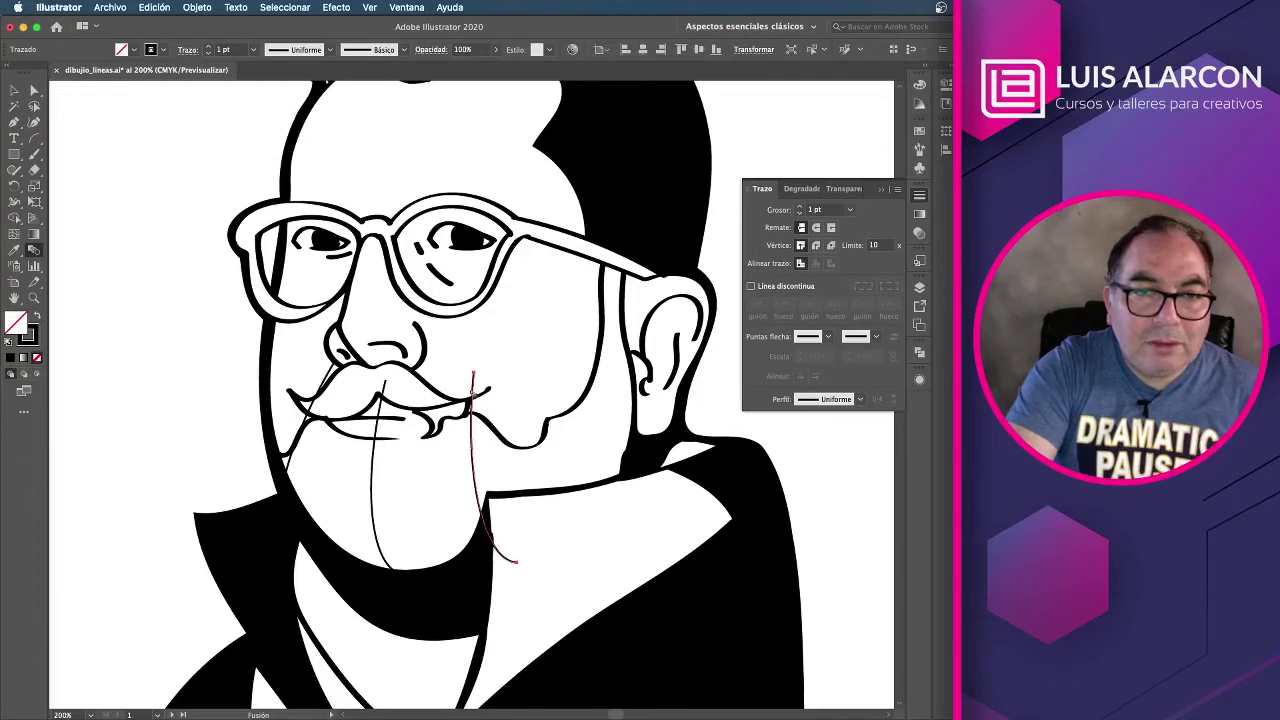
Step: Blend the left and right beard arcs into curved hatch lines, redoing an unwanted first blend
left_click(474, 378)
left_click(383, 382)
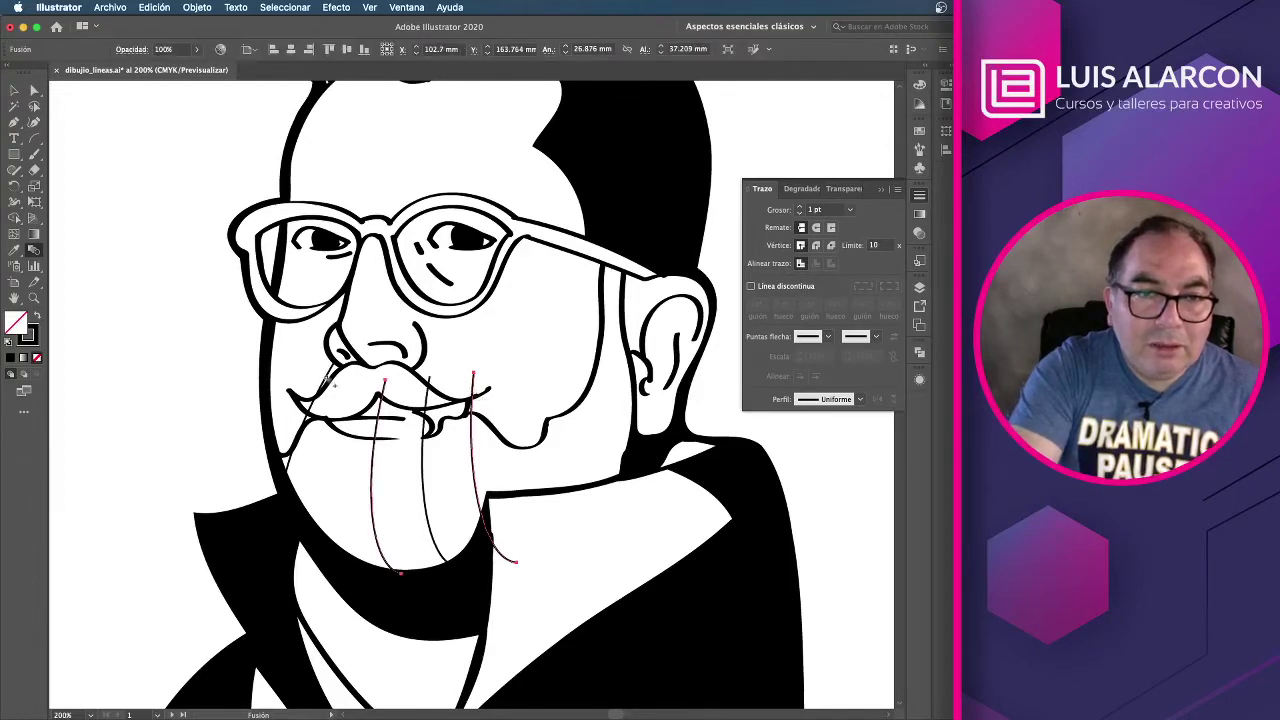
key("v")
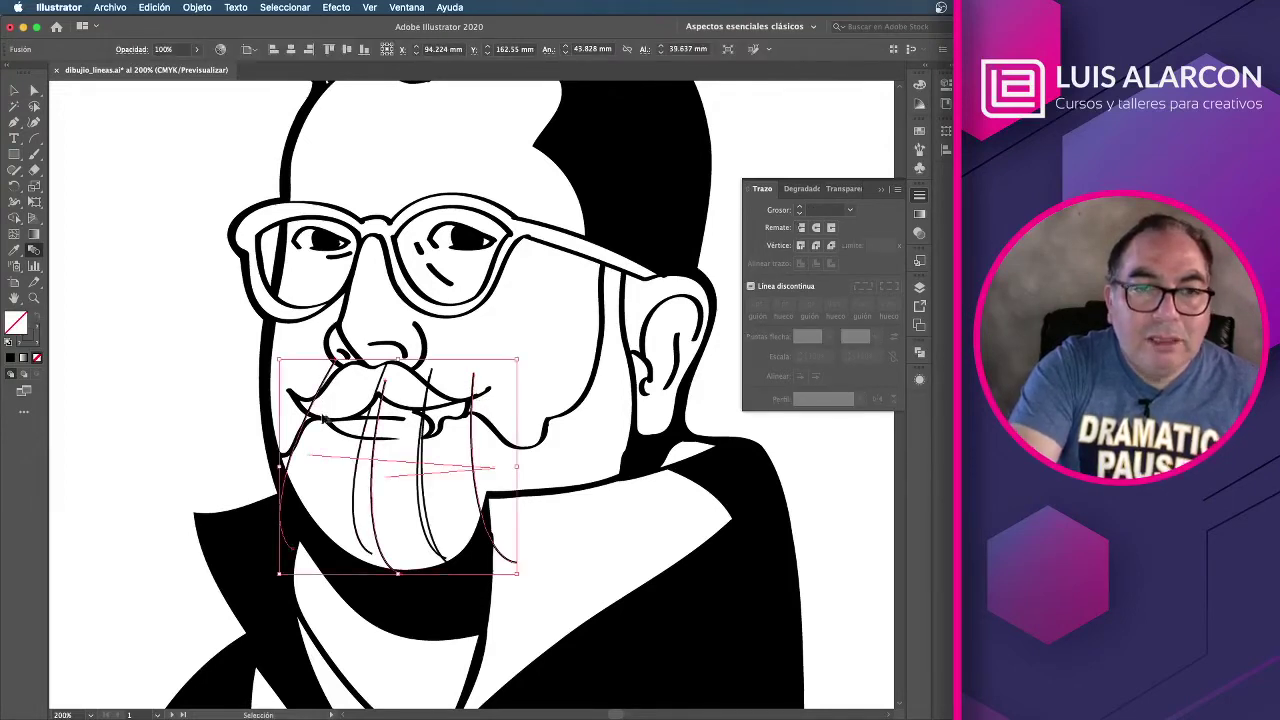
key("w")
key("ctrl+z")
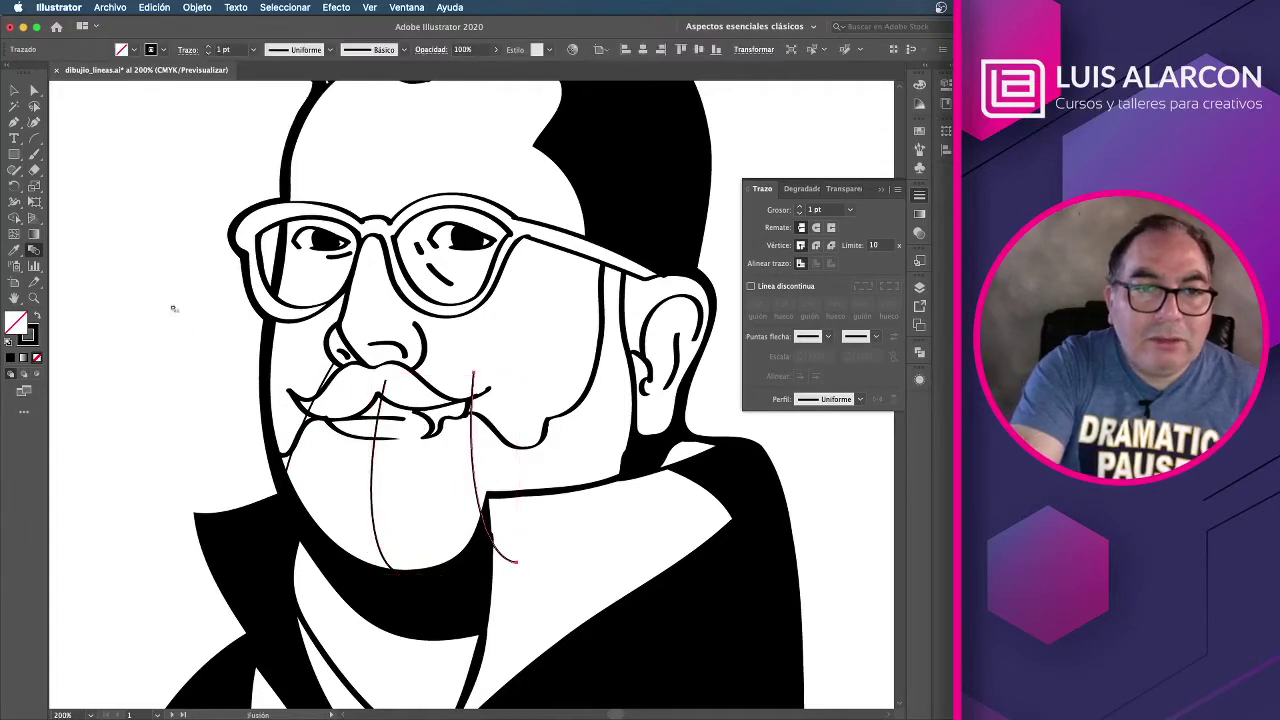
left_click(16, 90)
left_click(160, 340)
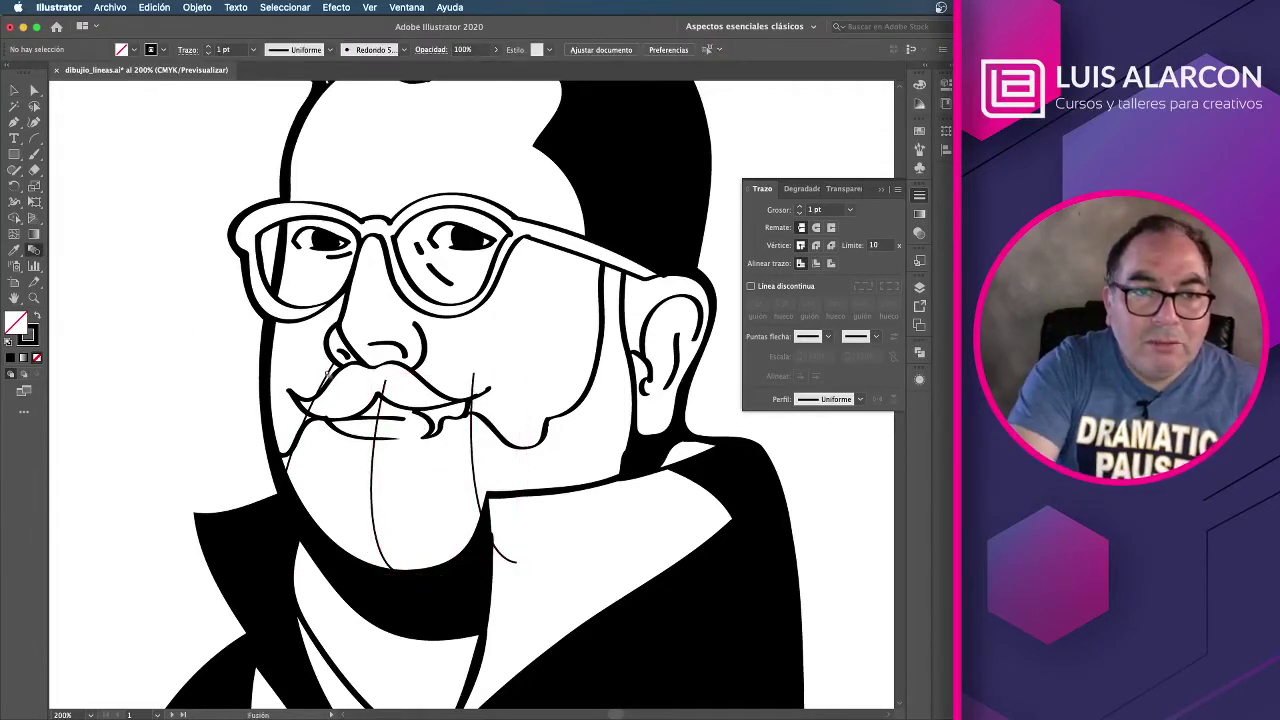
left_click(383, 388)
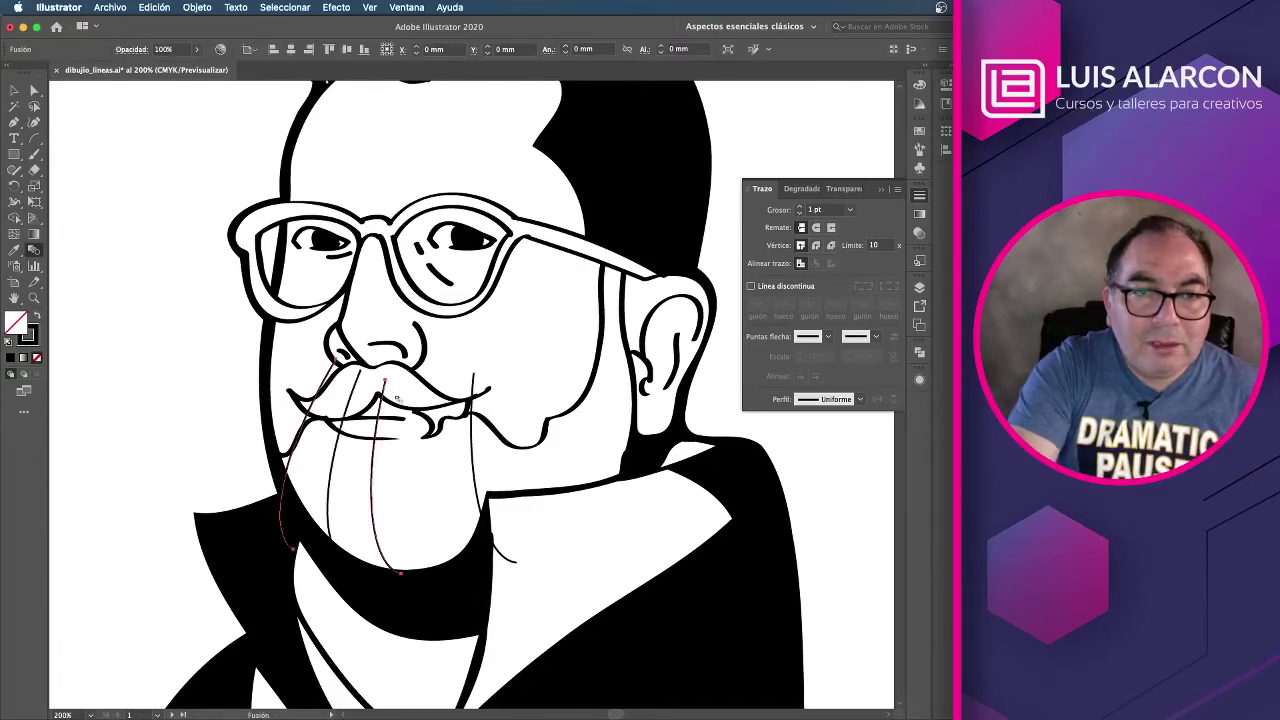
left_click(474, 380)
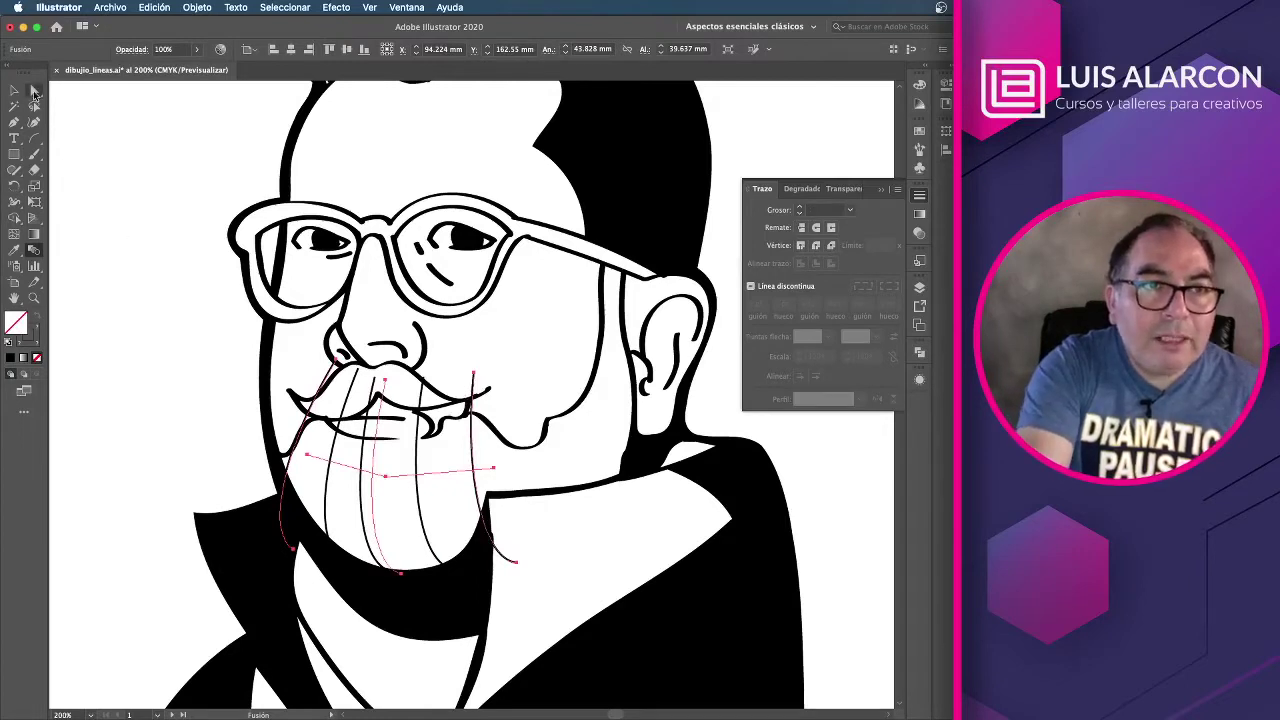
left_click(34, 91)
left_click(362, 512)
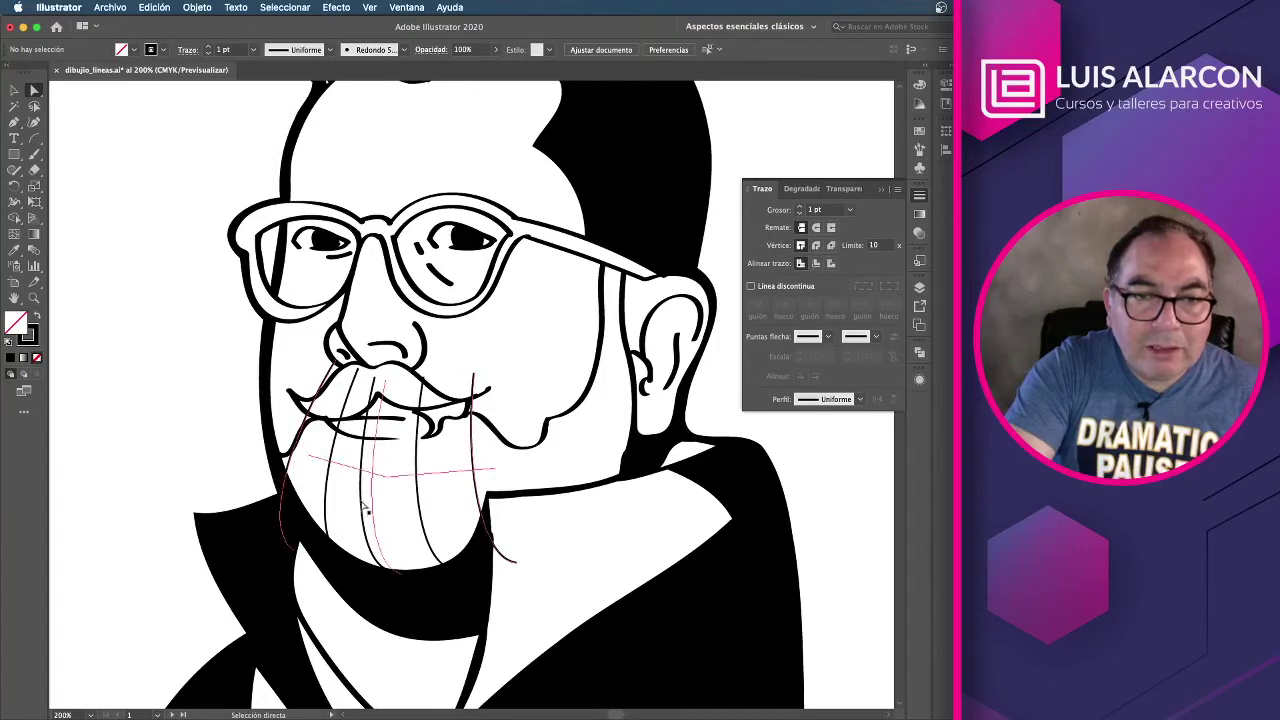
Step: Set Blend Options spacing to 20 Specified Steps with nothing selected
double_click(31, 250)
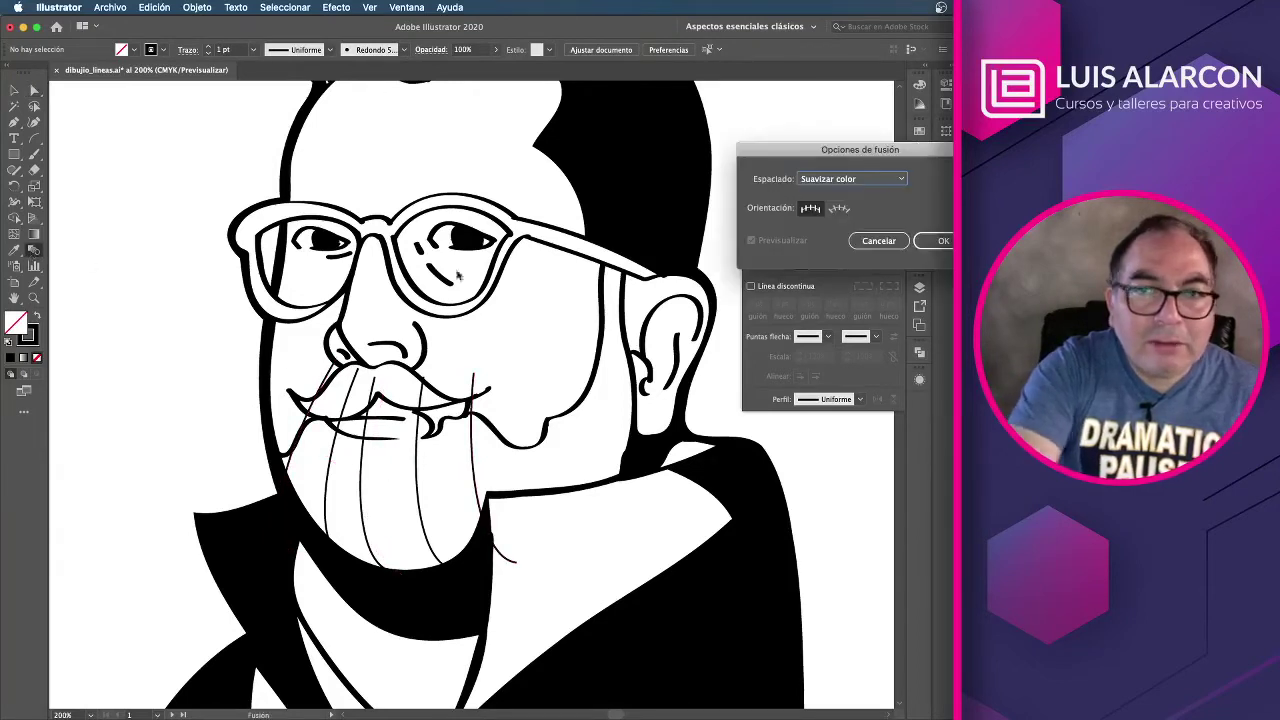
left_click(887, 179)
left_click(879, 207)
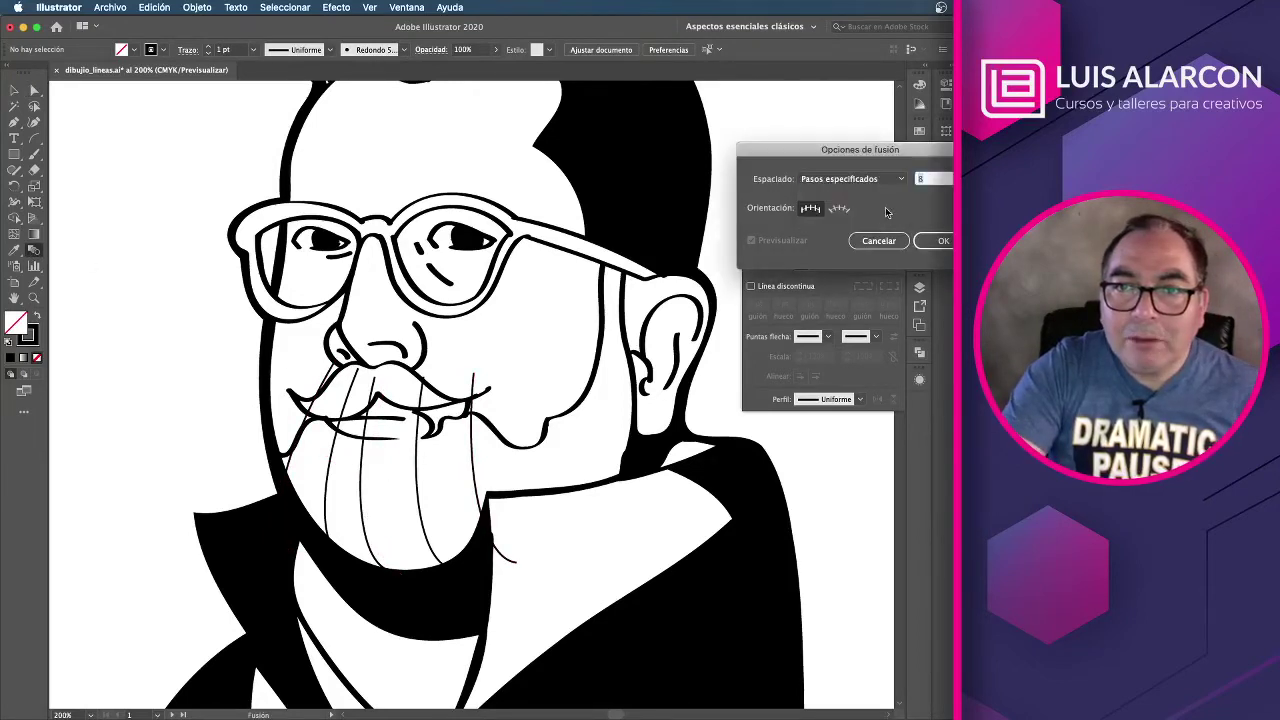
type("20")
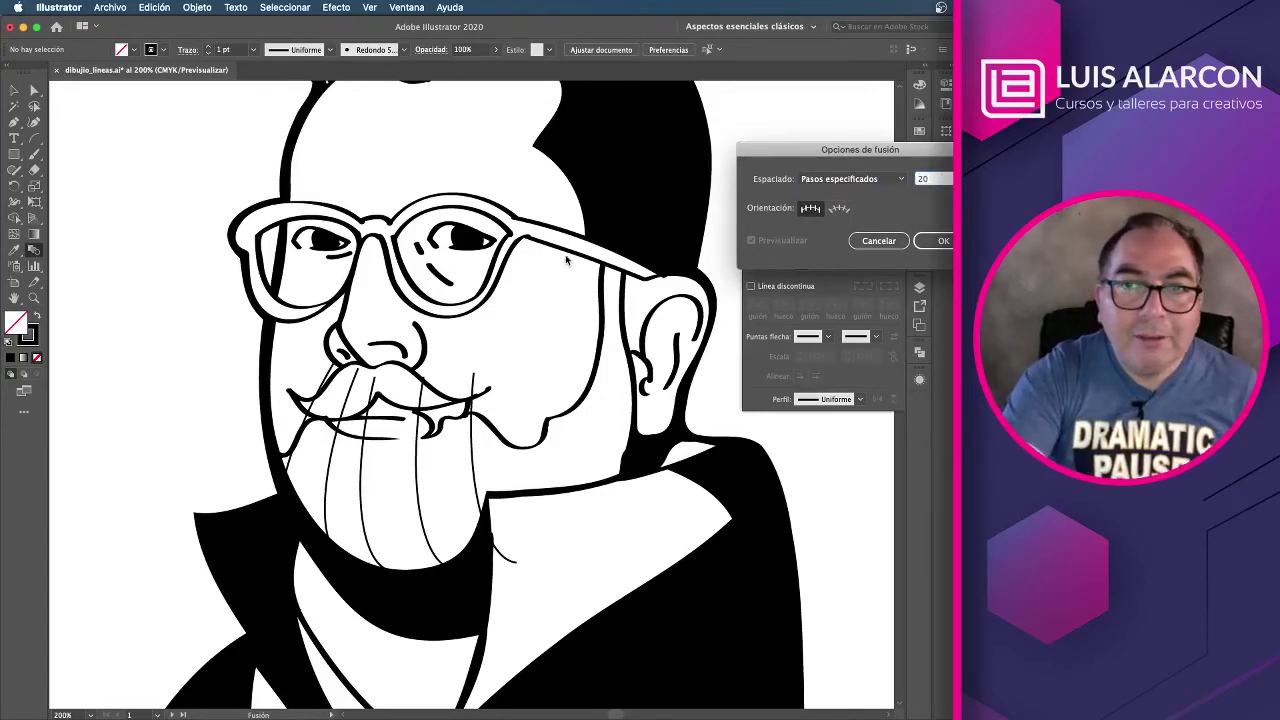
left_click(930, 241)
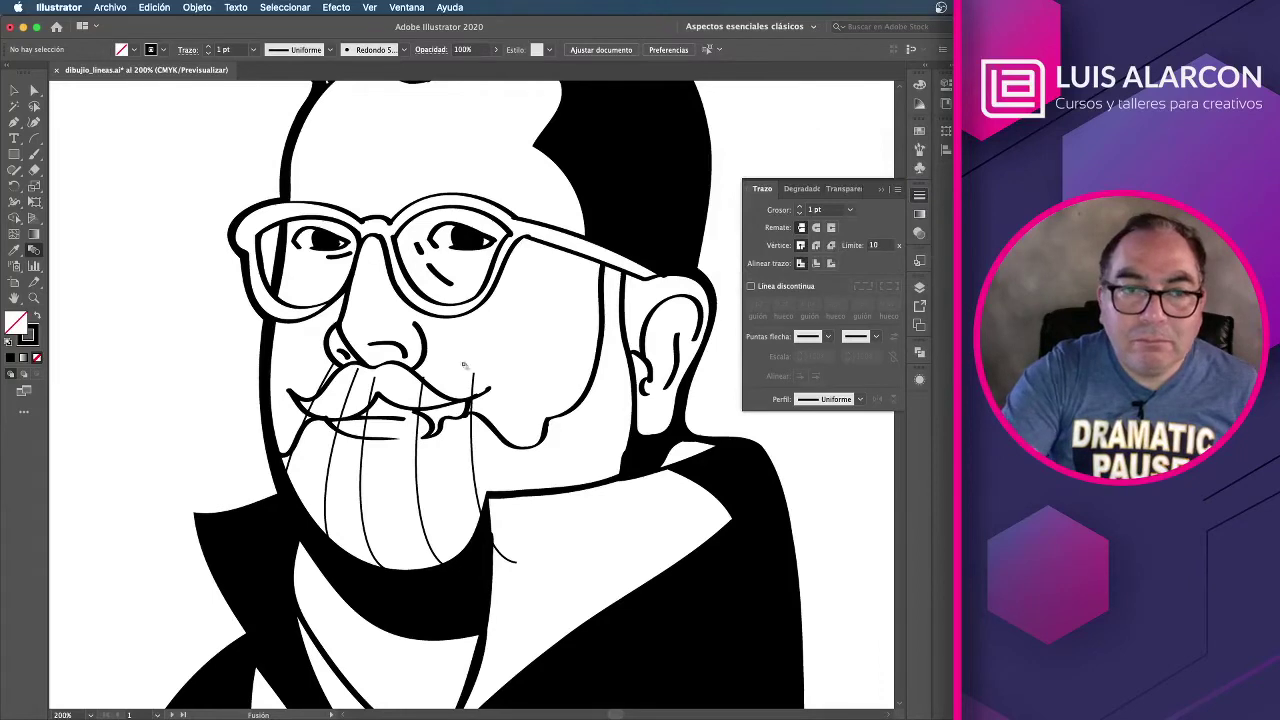
Step: With the beard blend selected, preview 20 Specified Steps, then apply 18 steps
left_click(368, 445)
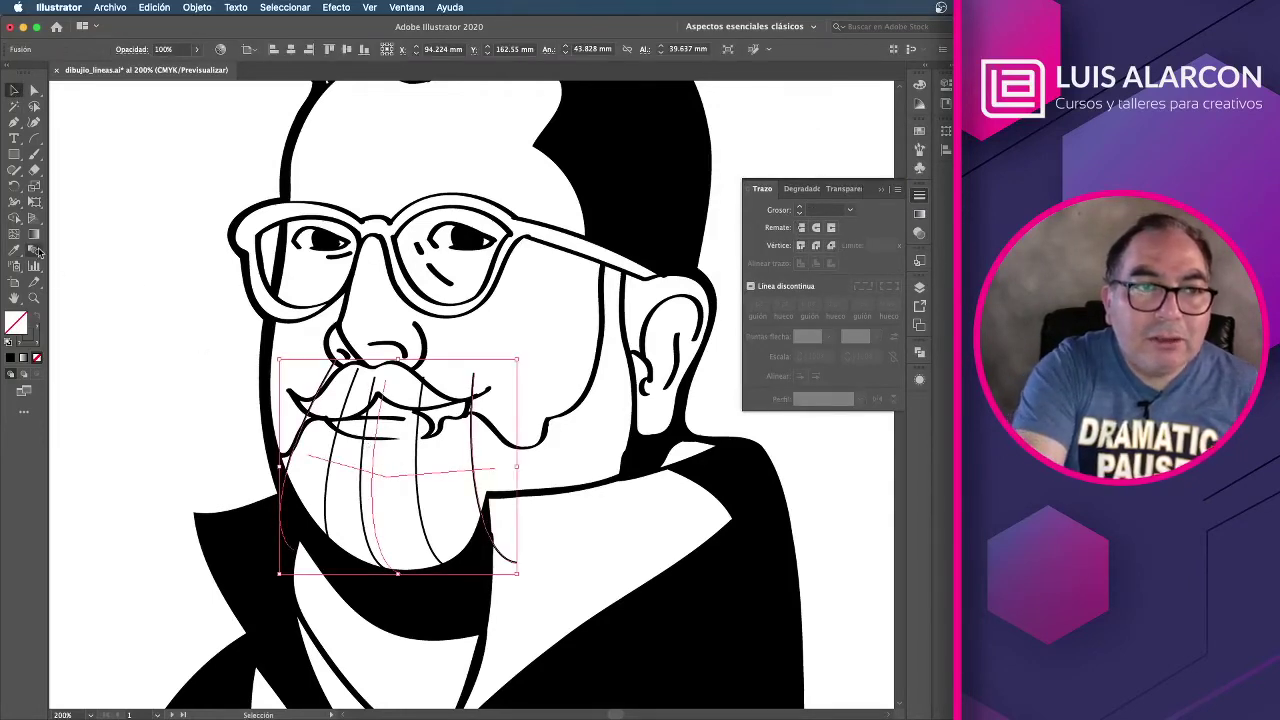
left_click(36, 251)
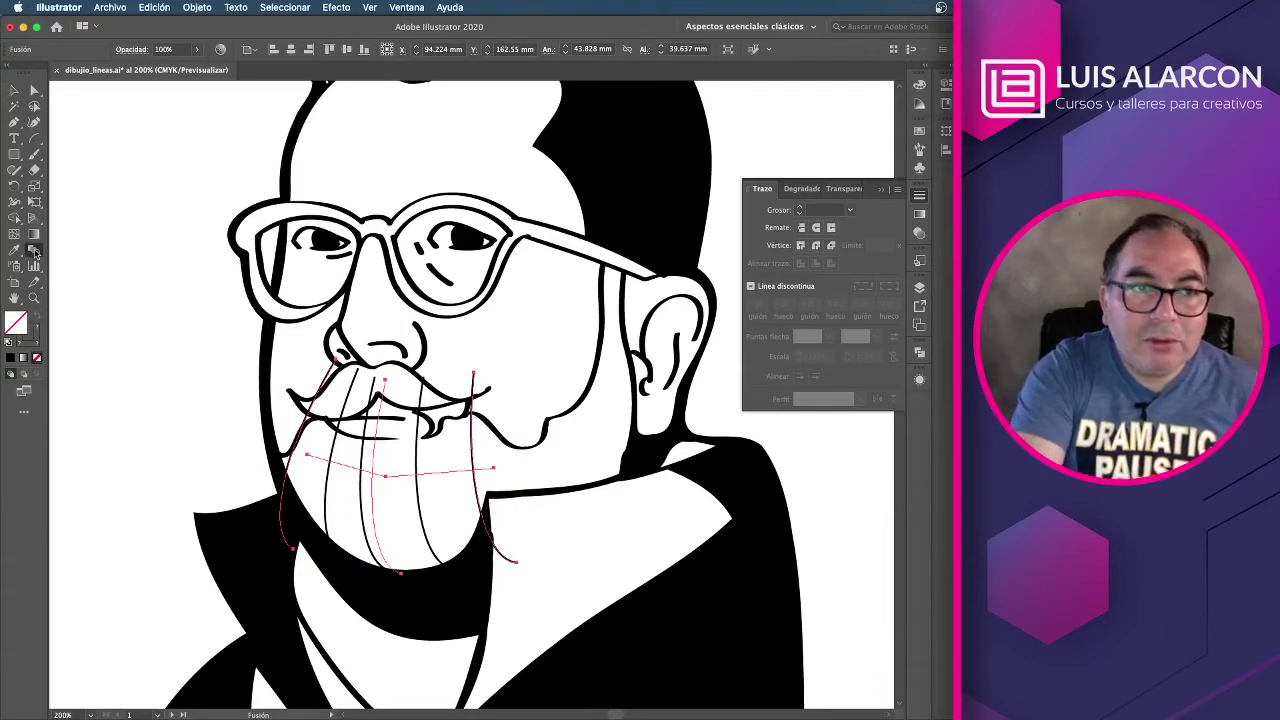
double_click(36, 251)
left_click(881, 182)
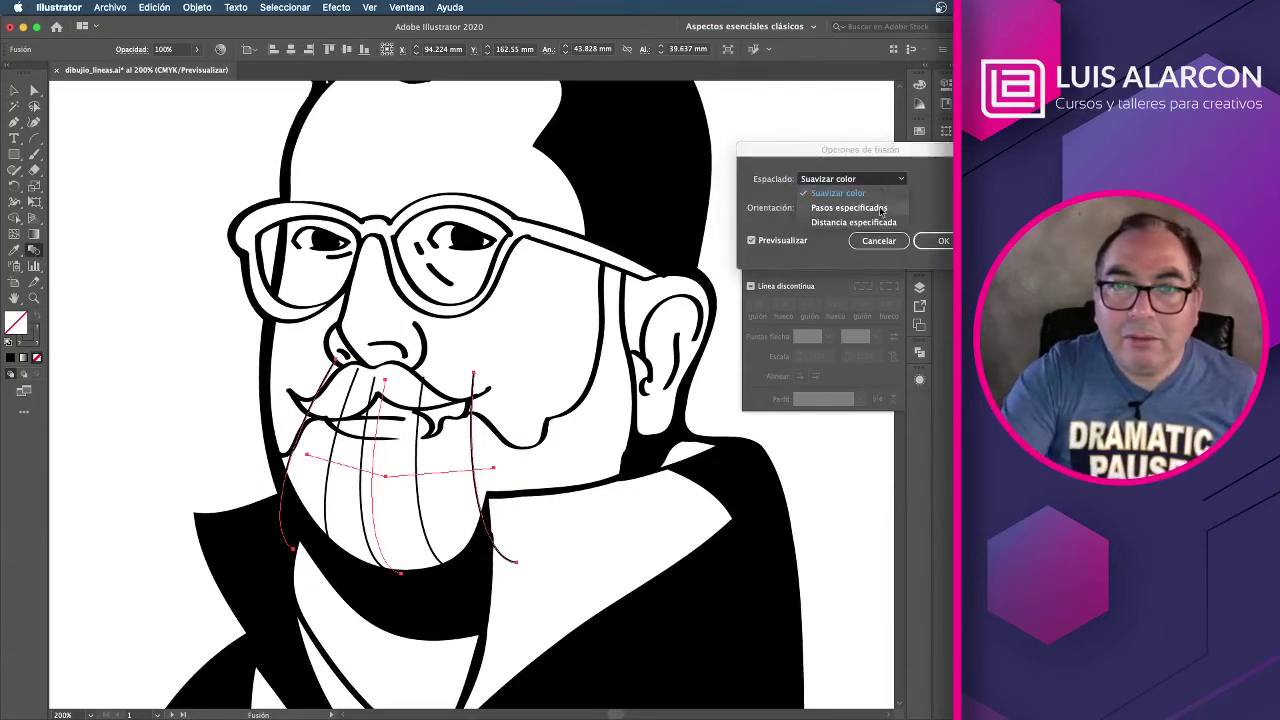
left_click(882, 208)
type("20")
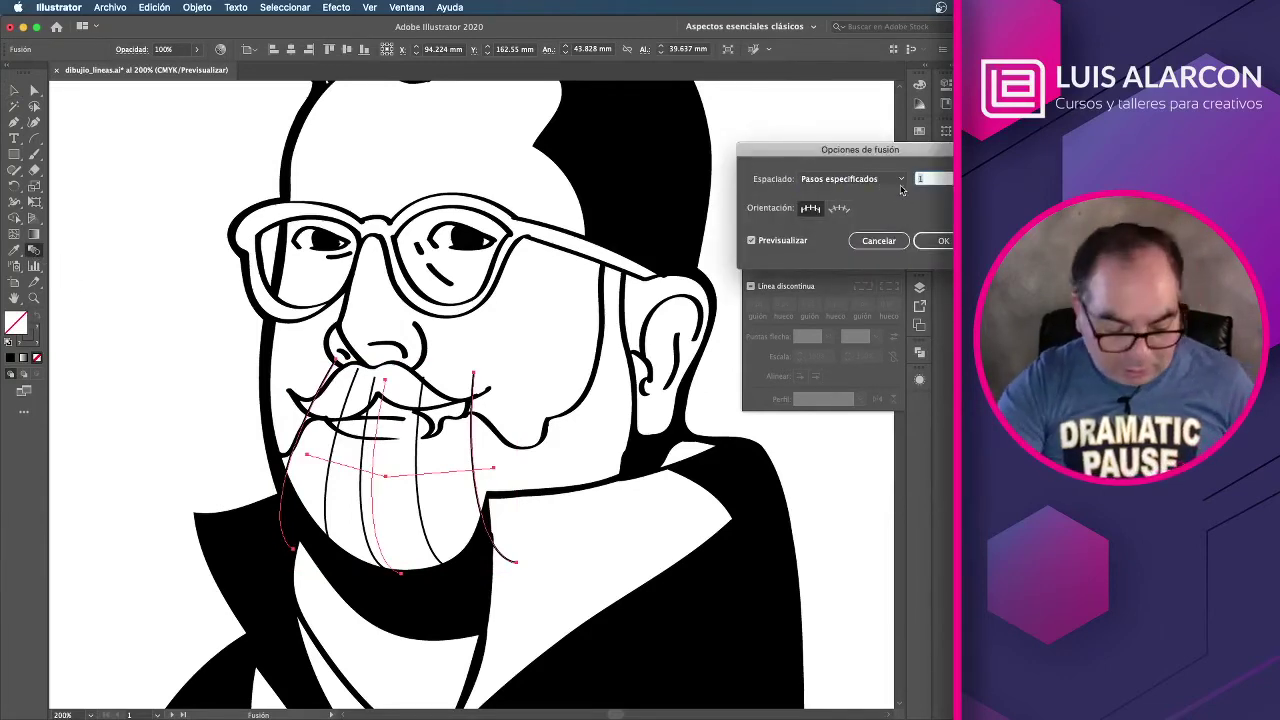
key("Tab")
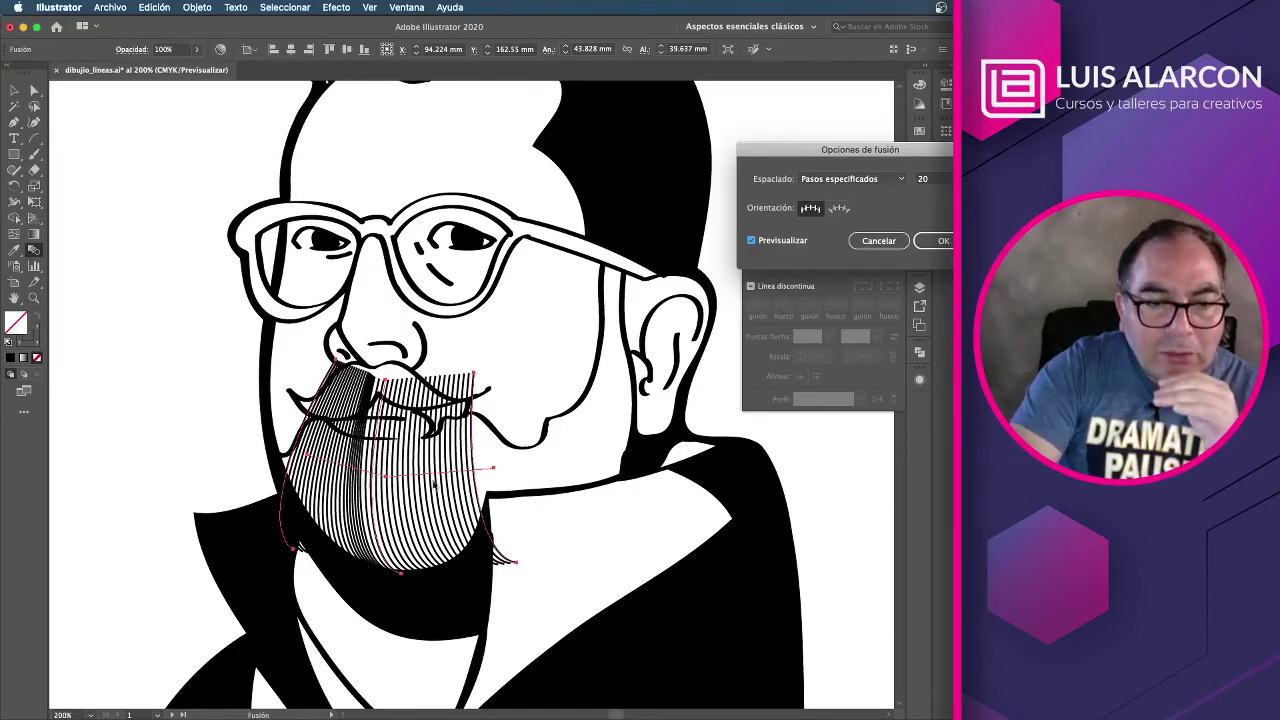
double_click(928, 182)
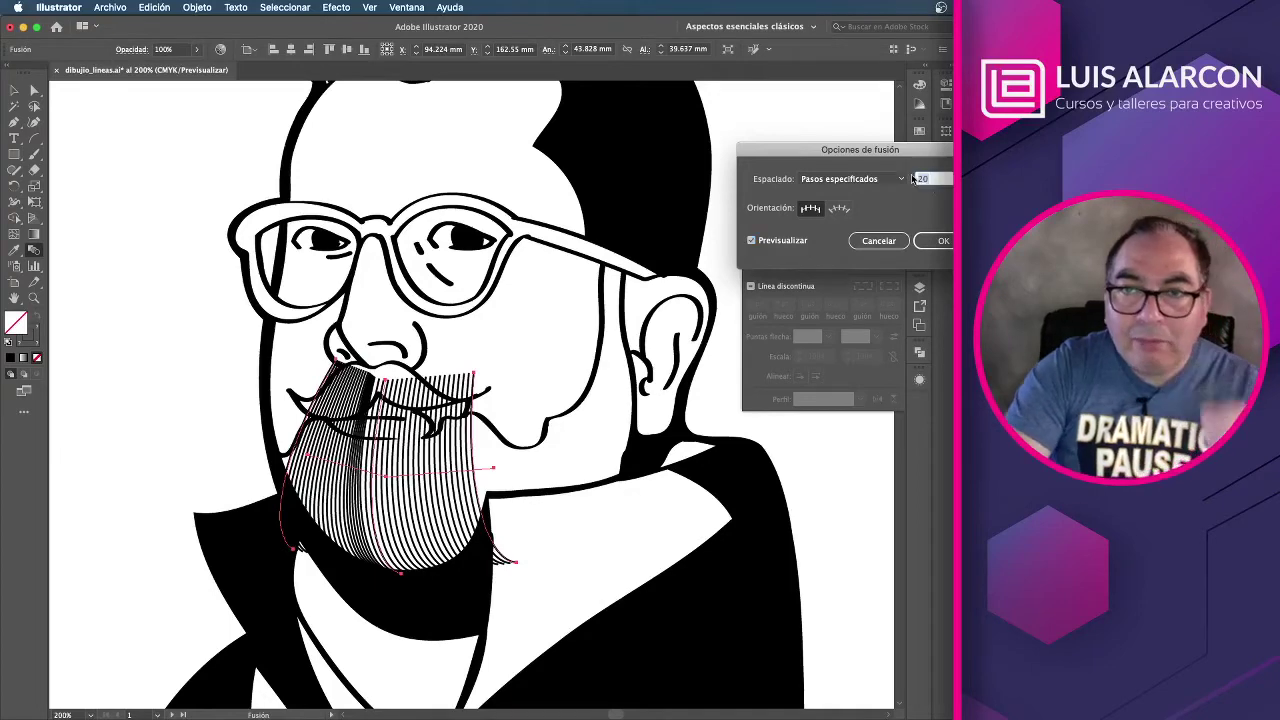
type("18")
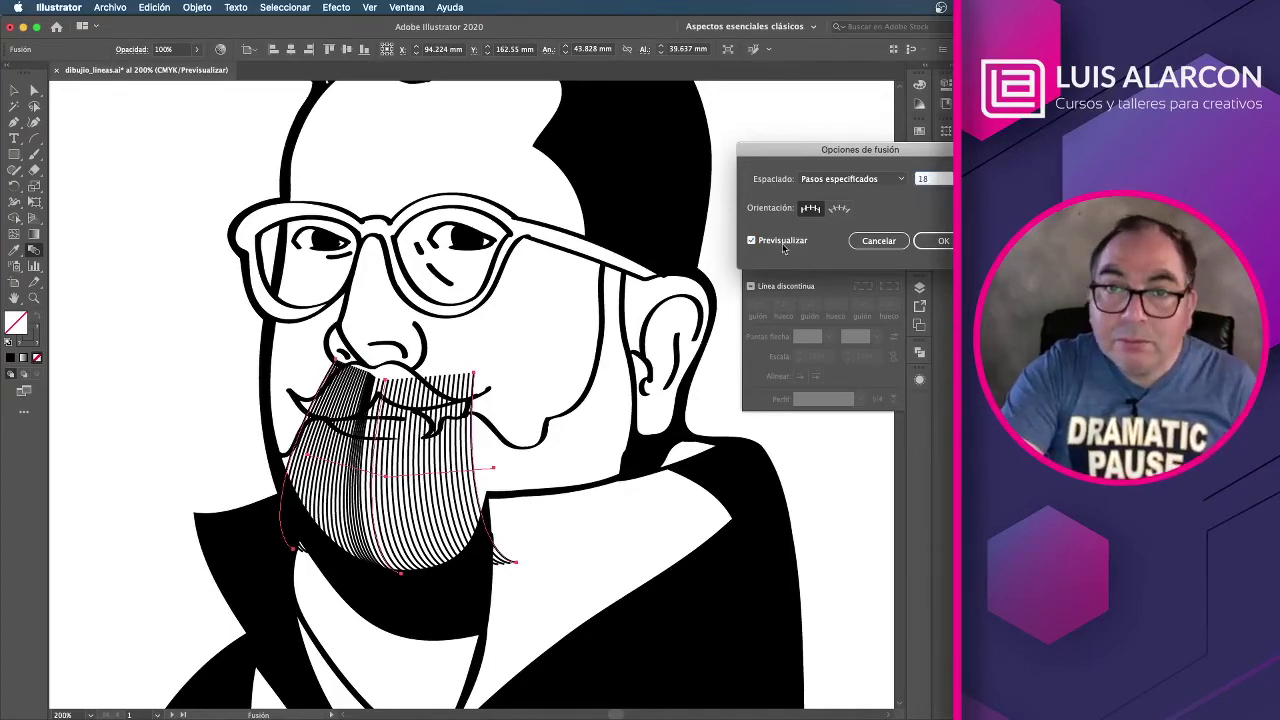
left_click(783, 243)
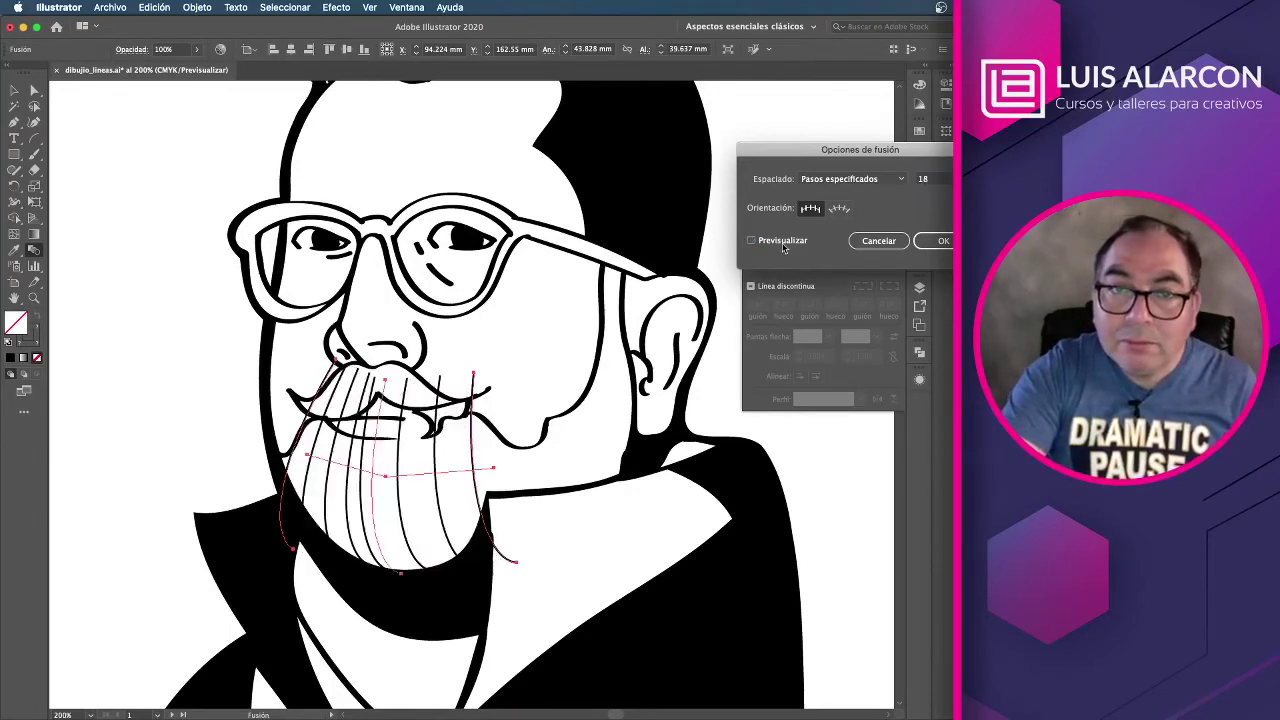
left_click(943, 242)
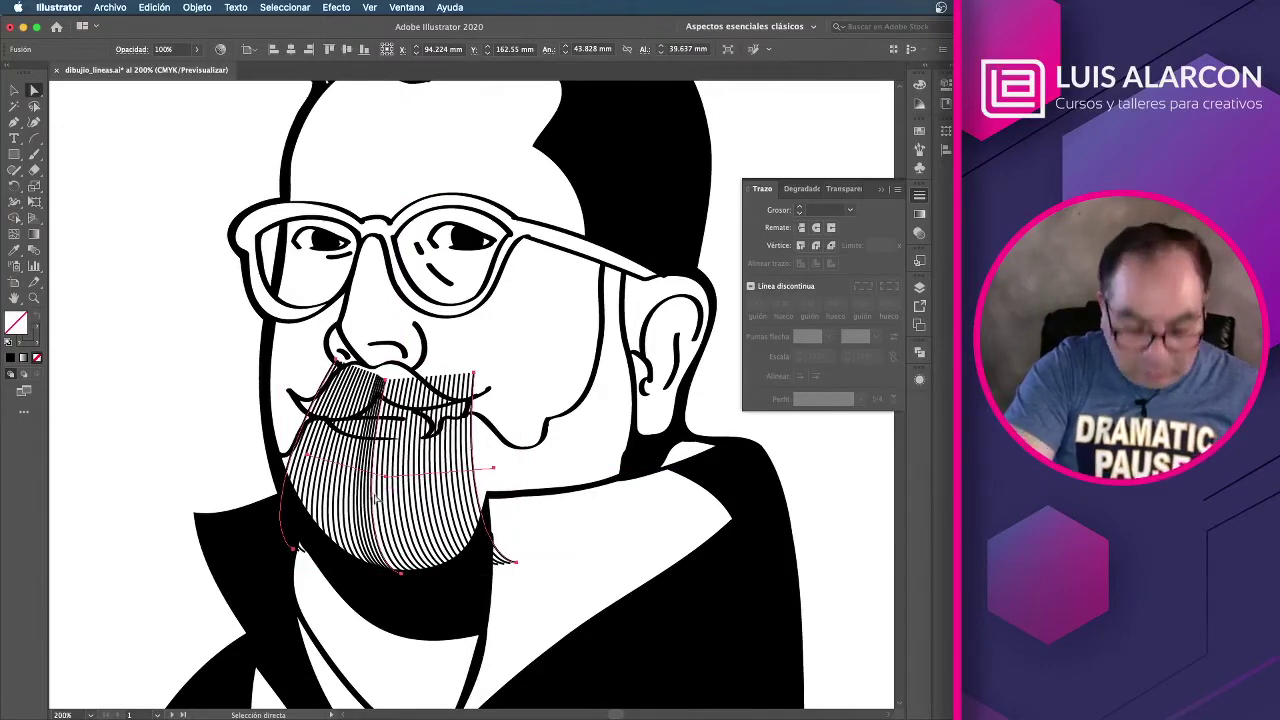
Step: In isolation mode, undo a spine bend and pull the blend's left-edge anchor out along the jaw
key("v")
double_click(374, 495)
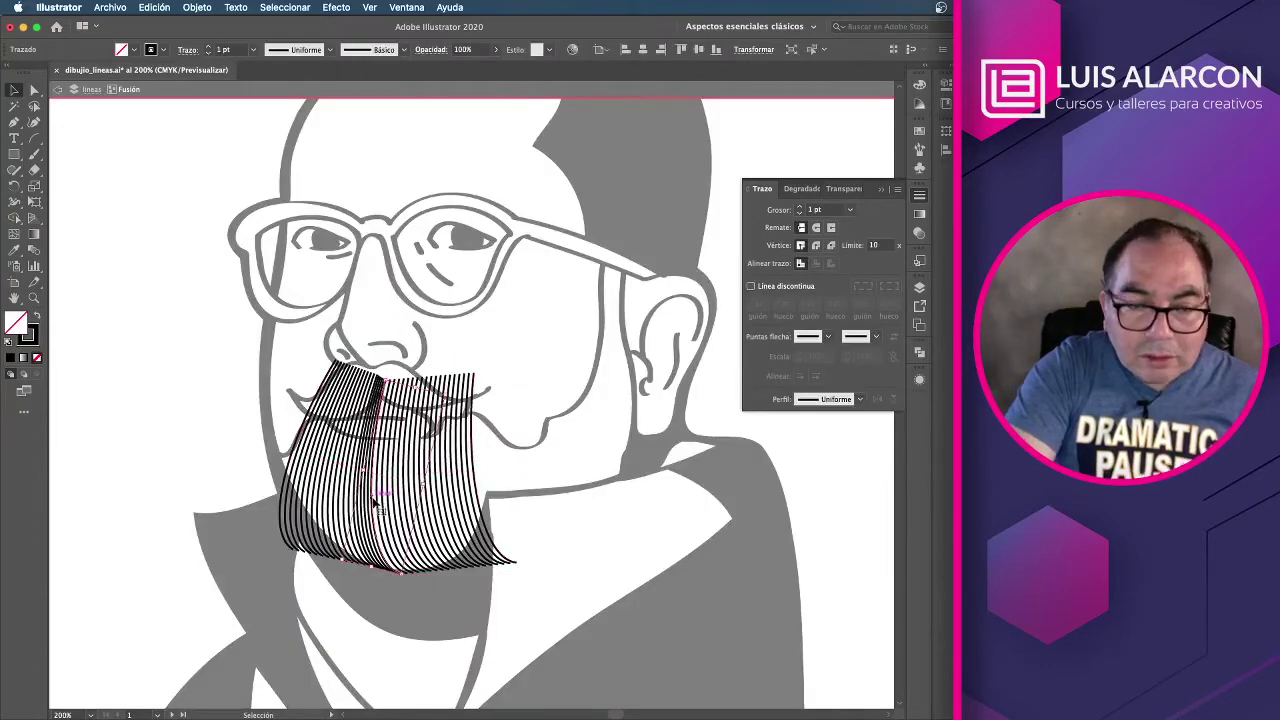
left_click_drag(376, 503, 389, 533)
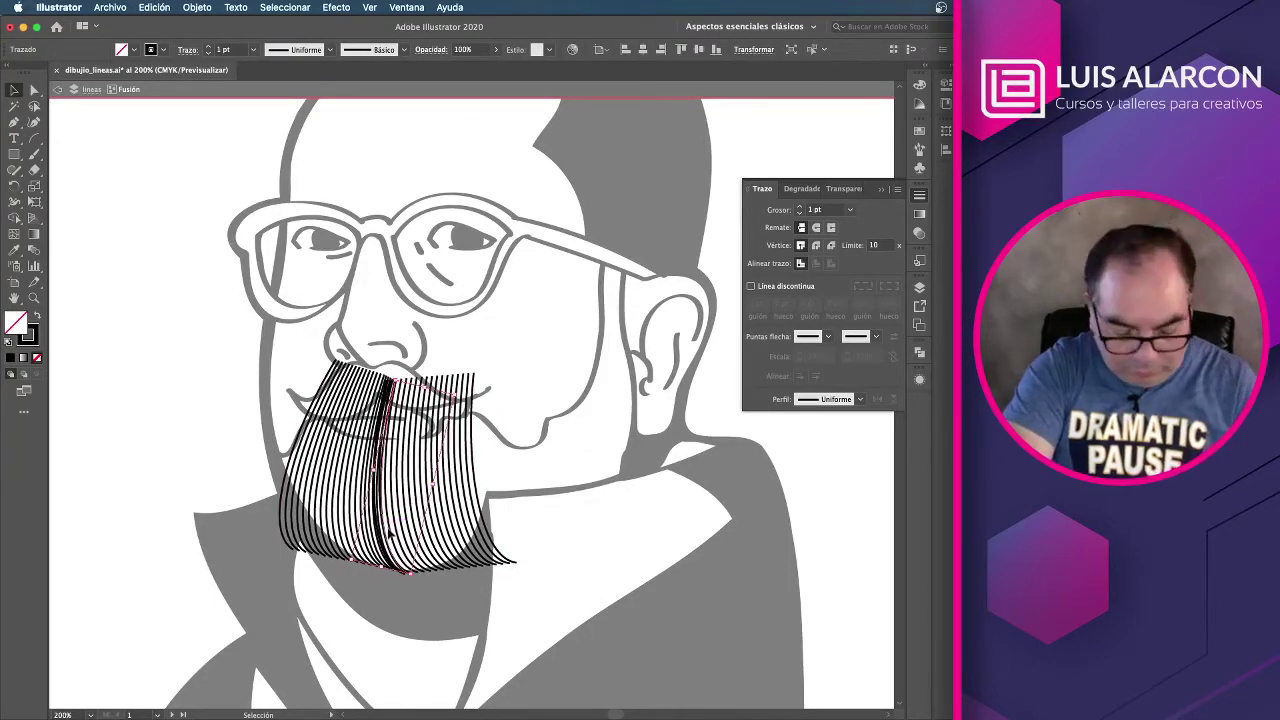
key("a")
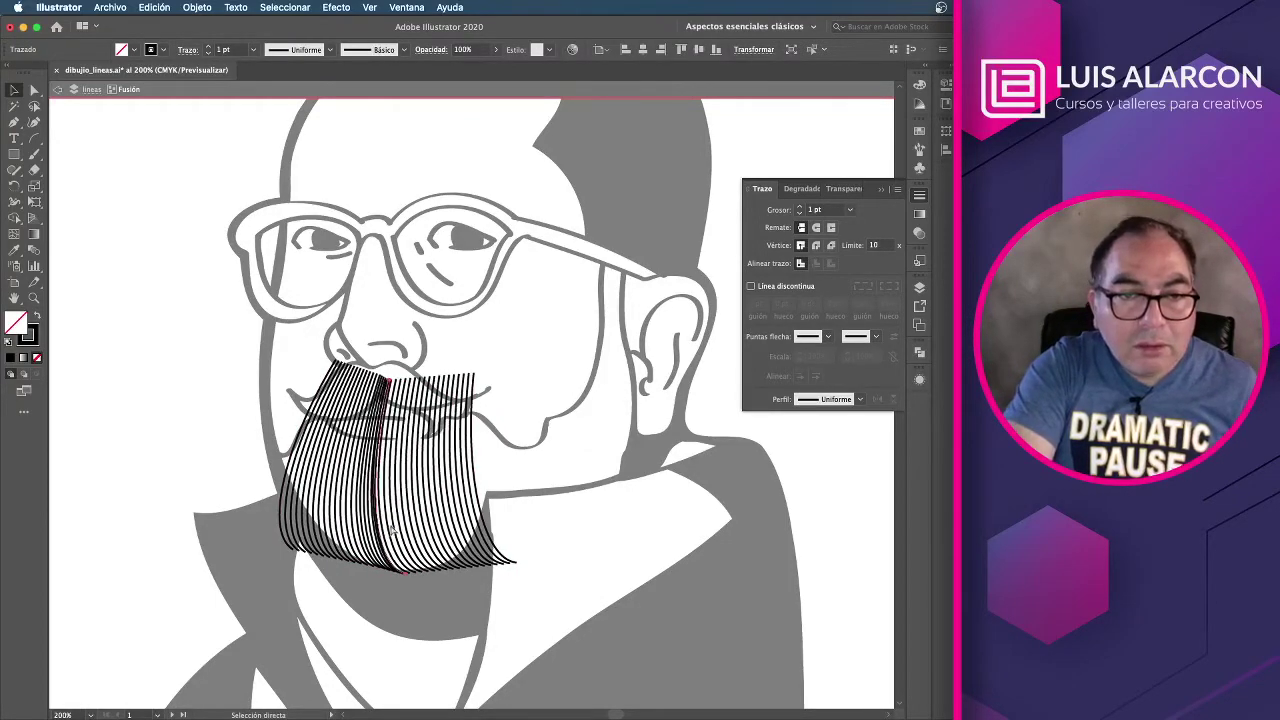
key("super+z")
key("super+z")
key("v")
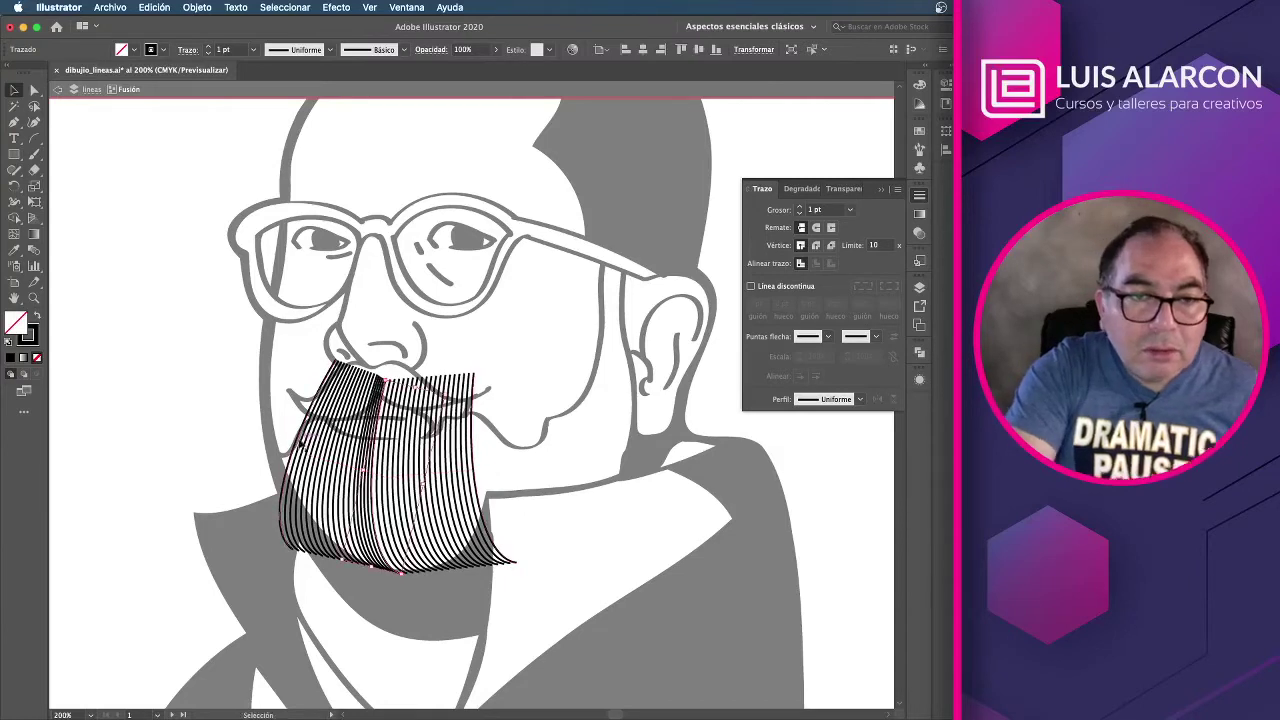
left_click(298, 445)
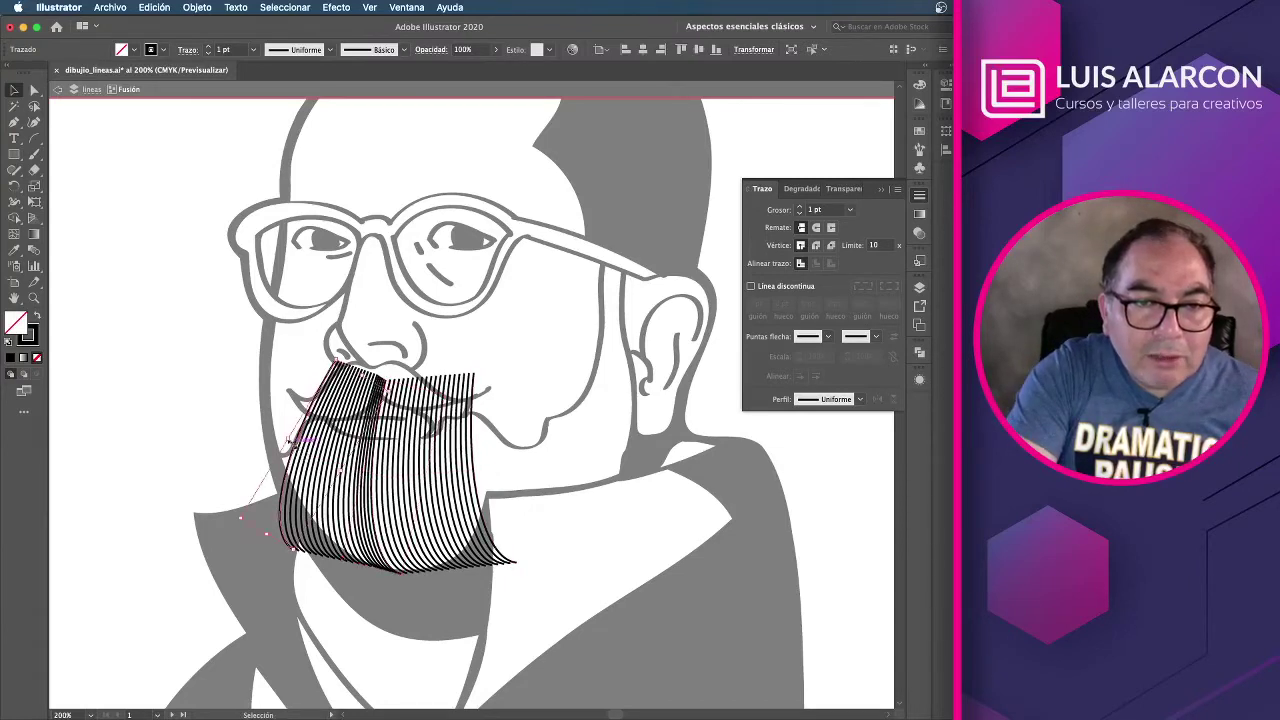
left_click_drag(292, 457, 272, 464)
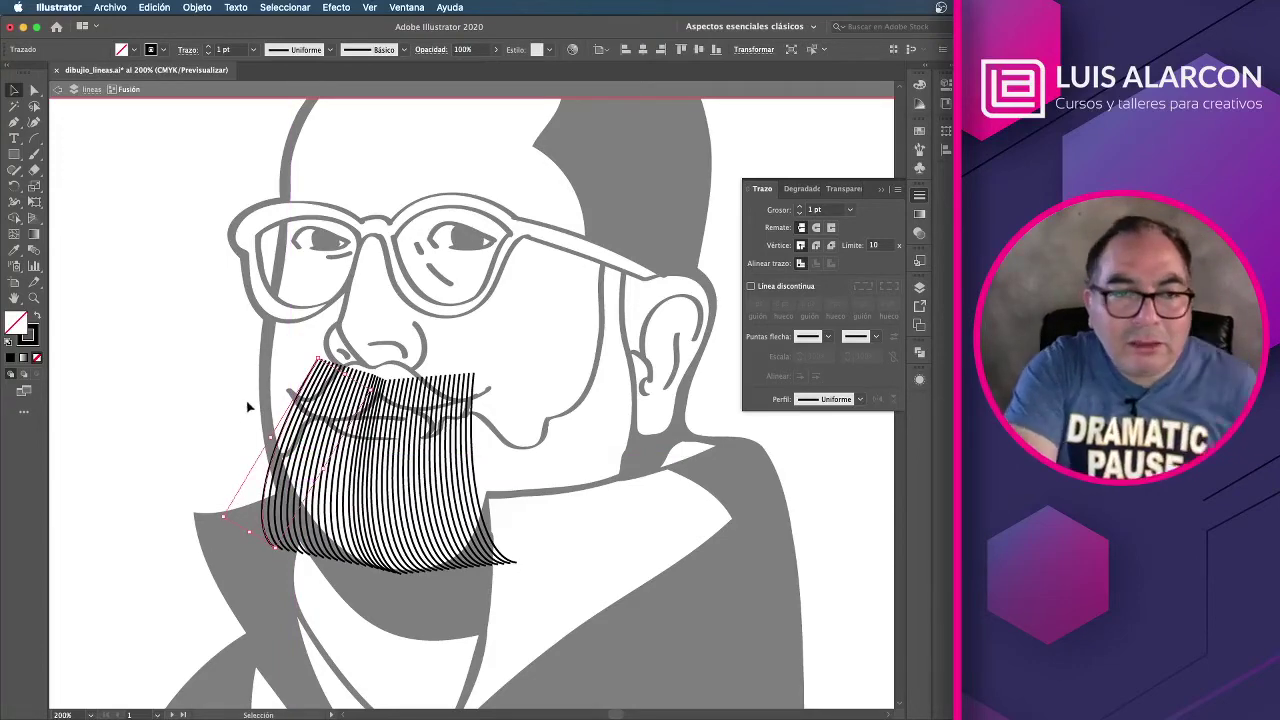
double_click(217, 389)
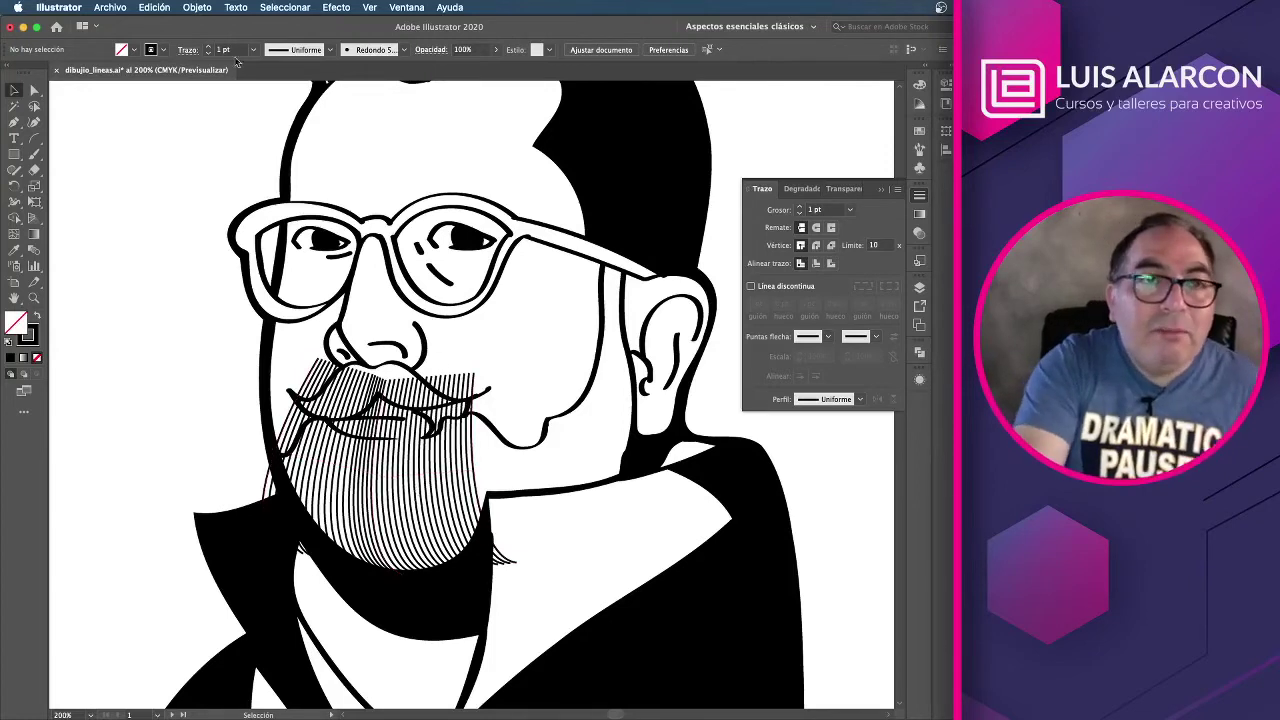
Step: Expand the beard blend into separate lines
left_click(366, 408)
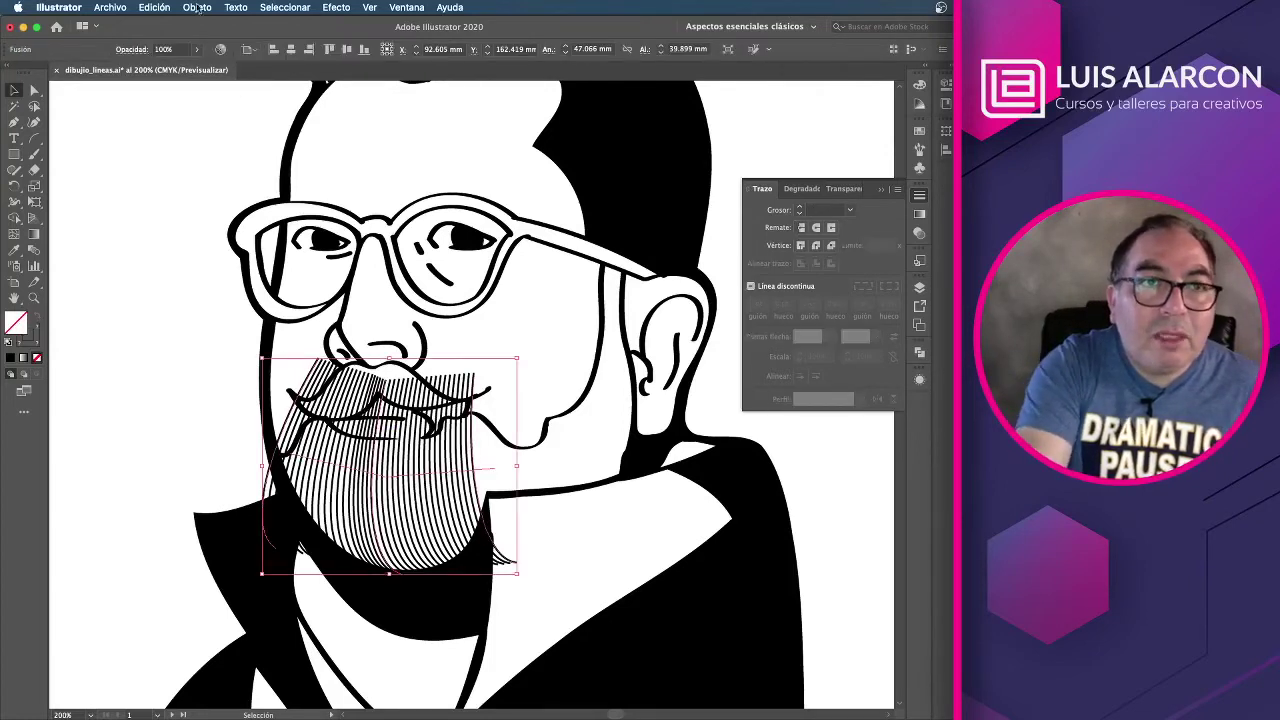
left_click(197, 7)
left_click(215, 153)
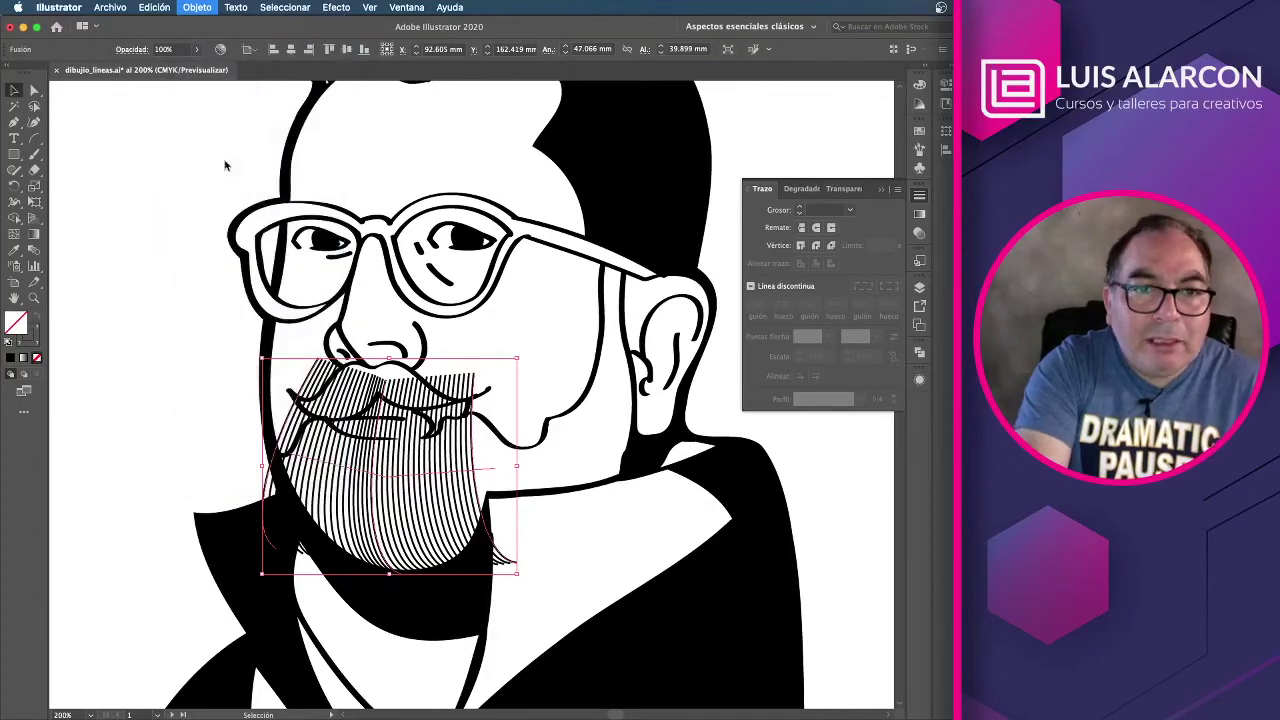
left_click(666, 437)
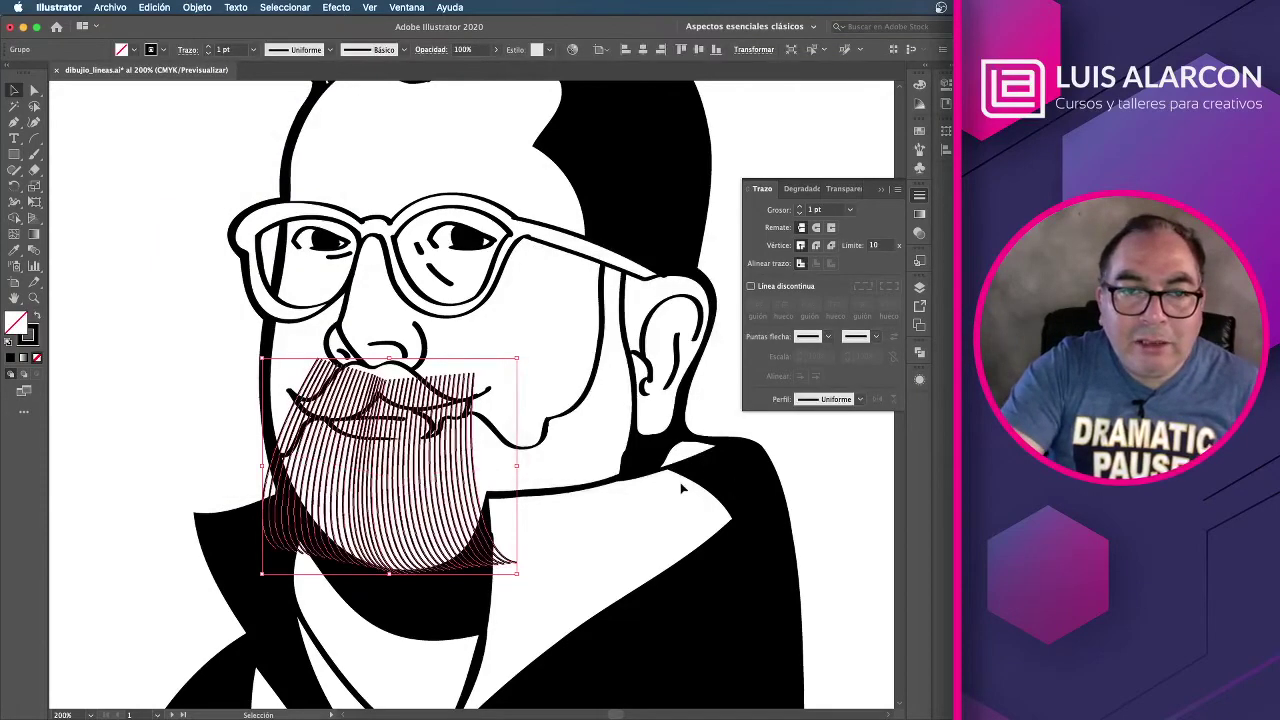
Step: Erase the beard lines overlapping the upper-left mustache and along the left edge, then zoom back out
key("shift+ctrl+b")
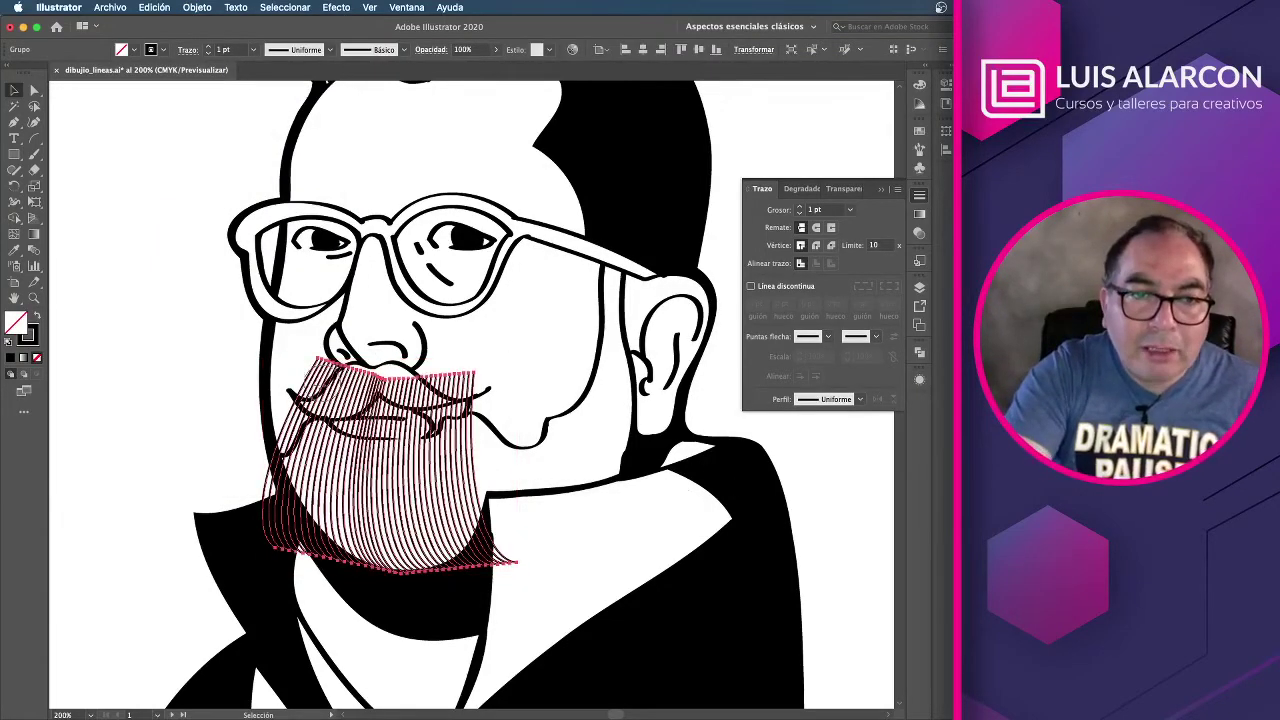
key("ctrl+plus")
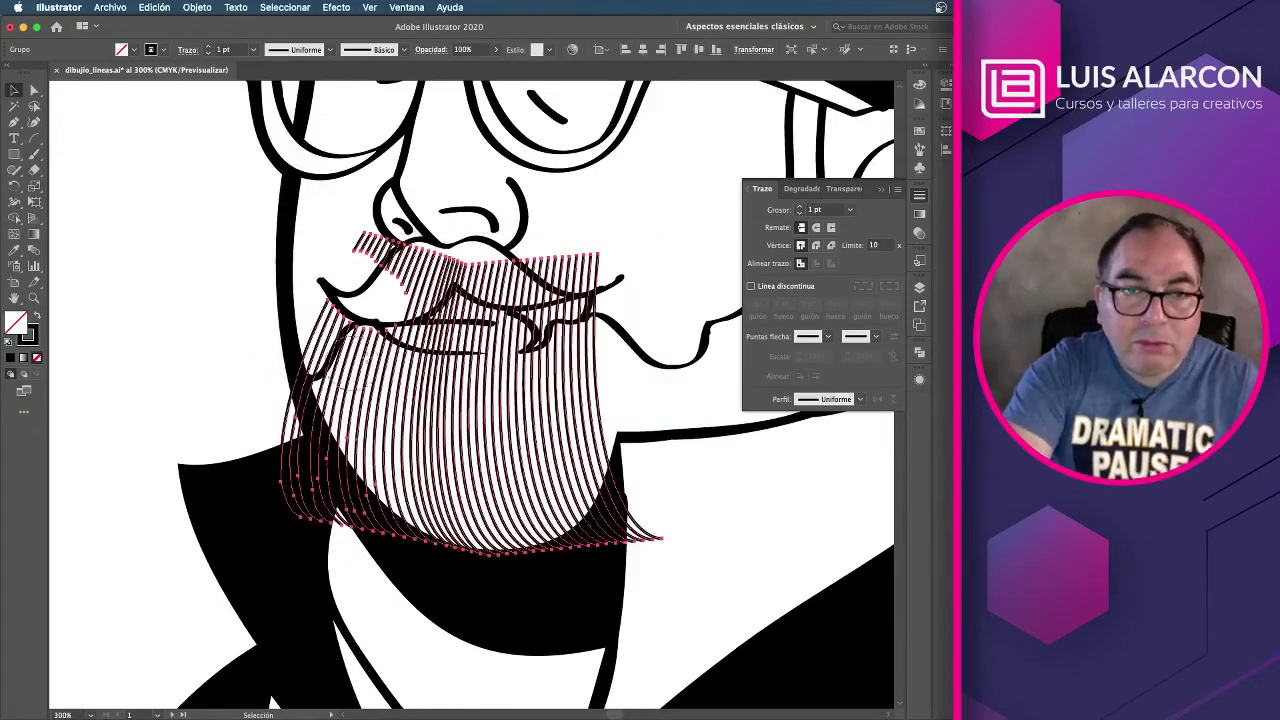
mouse_move(385, 225)
left_mouse_down()
mouse_move(414, 314)
mouse_move(453, 328)
mouse_move(513, 326)
mouse_move(571, 289)
mouse_move(583, 263)
mouse_move(417, 286)
mouse_move(376, 232)
mouse_move(305, 335)
left_mouse_up()
mouse_move(287, 458)
left_mouse_down()
mouse_move(271, 371)
mouse_move(329, 523)
mouse_move(300, 443)
mouse_move(346, 514)
mouse_move(393, 548)
mouse_move(517, 586)
mouse_move(466, 580)
mouse_move(557, 571)
mouse_move(594, 551)
mouse_move(631, 492)
mouse_move(651, 523)
mouse_move(658, 590)
left_mouse_up()
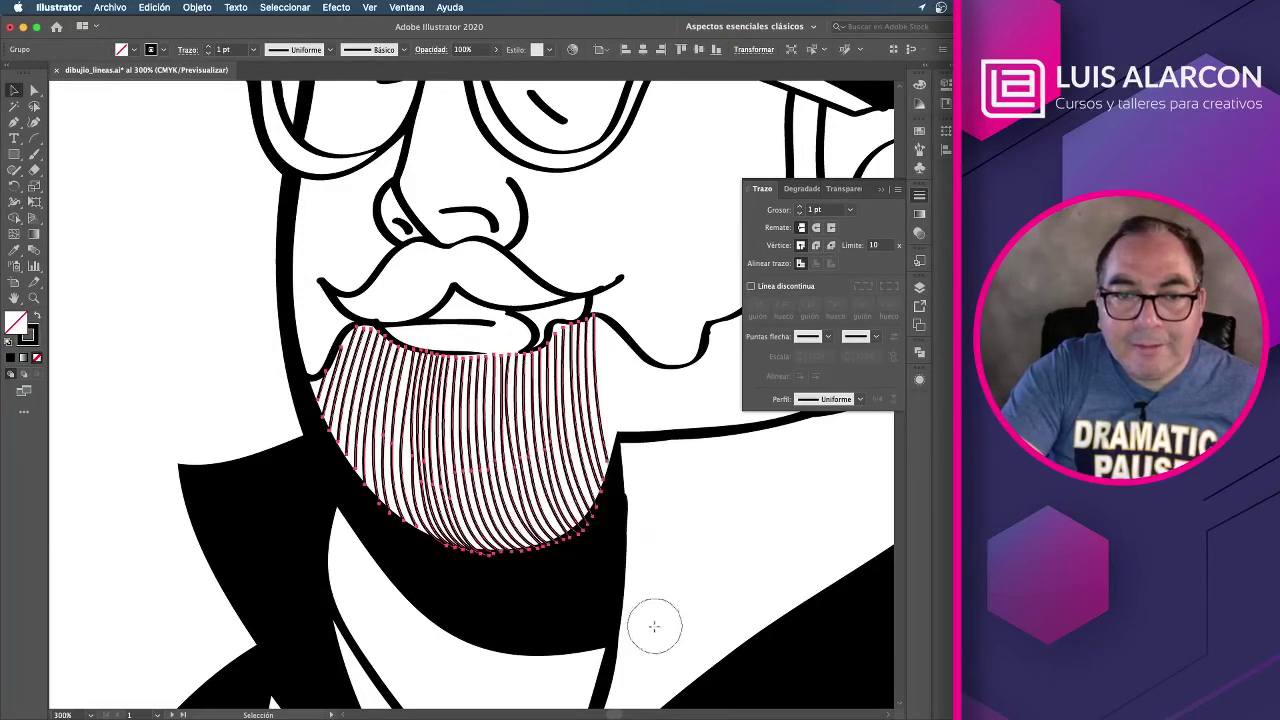
key("v")
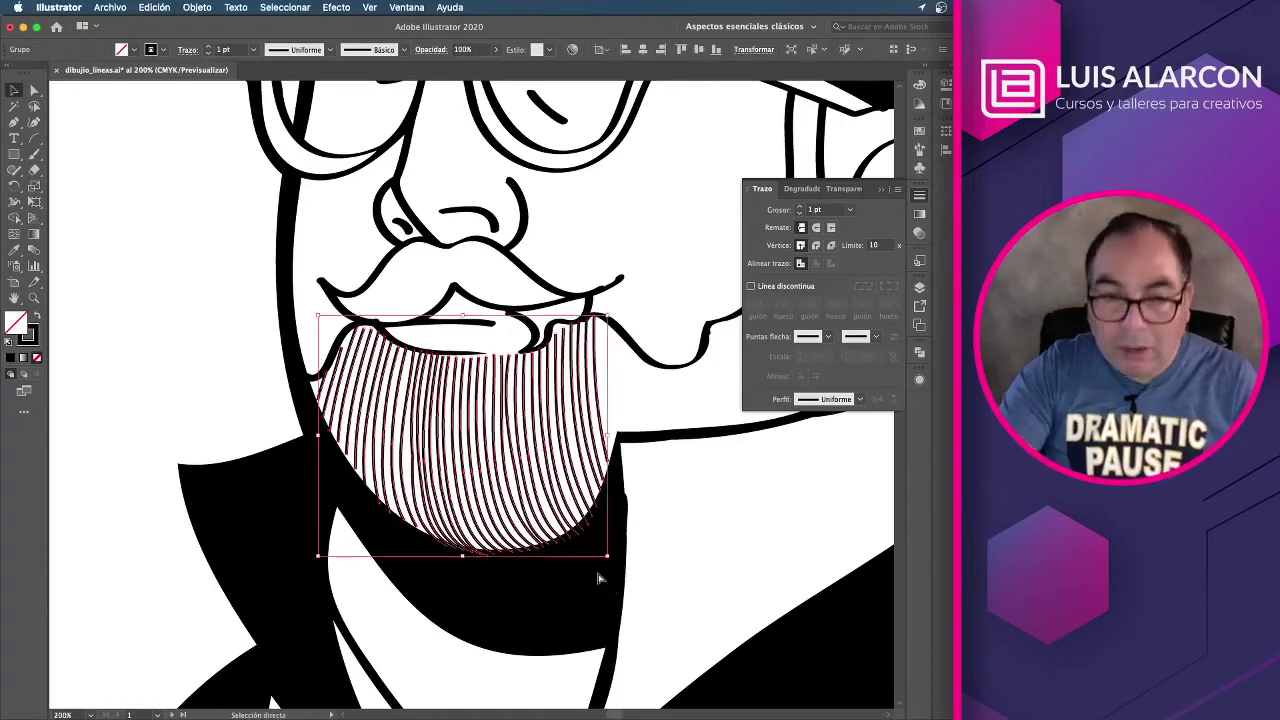
key("super+minus")
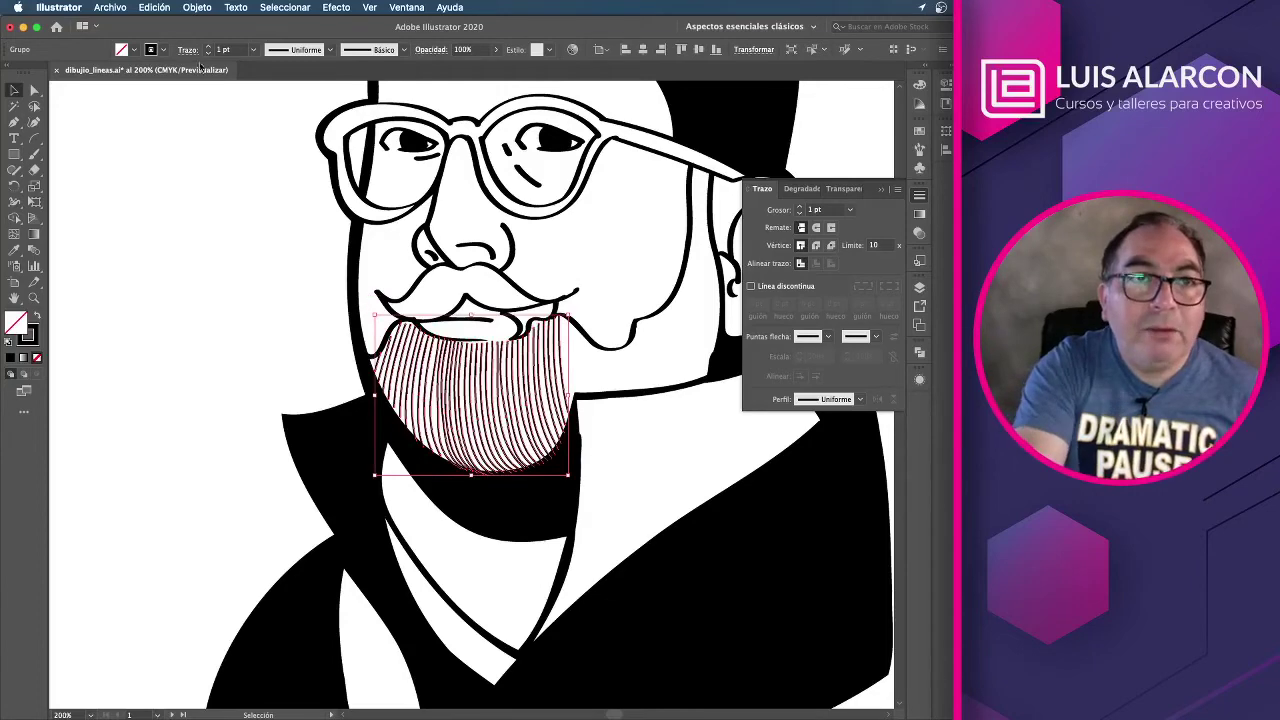
left_click(156, 7)
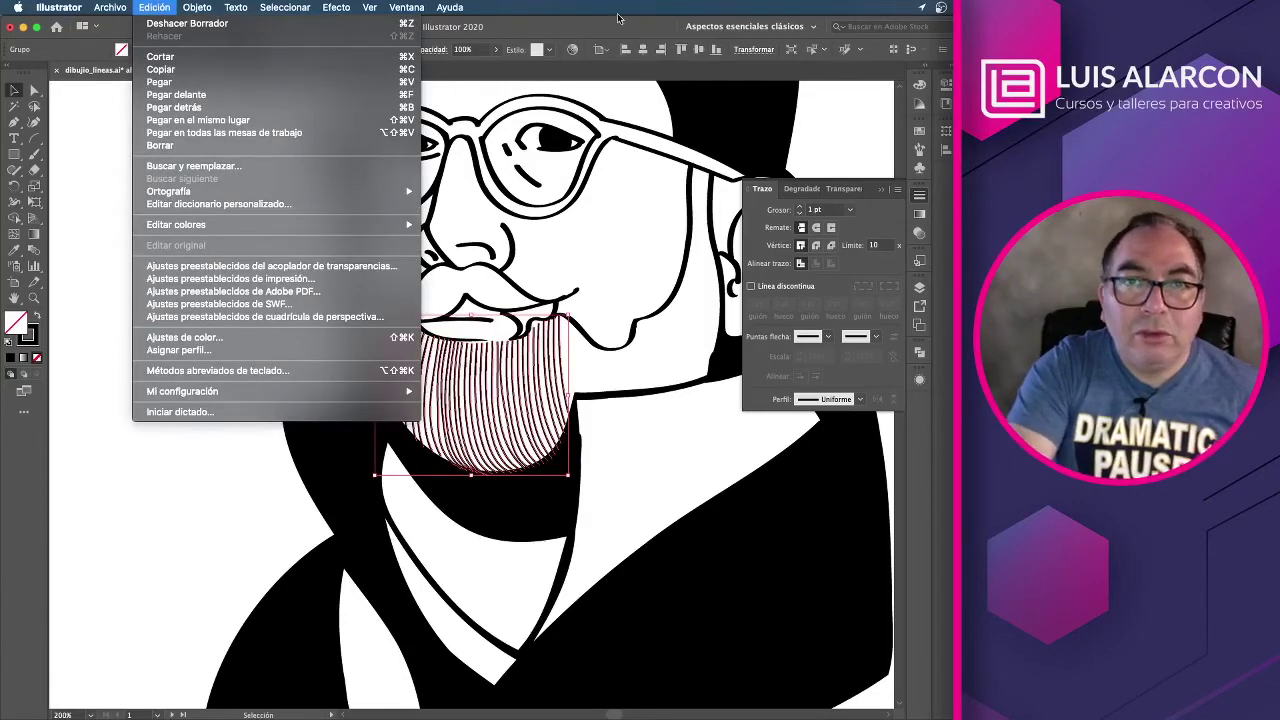
key("Escape")
key("a")
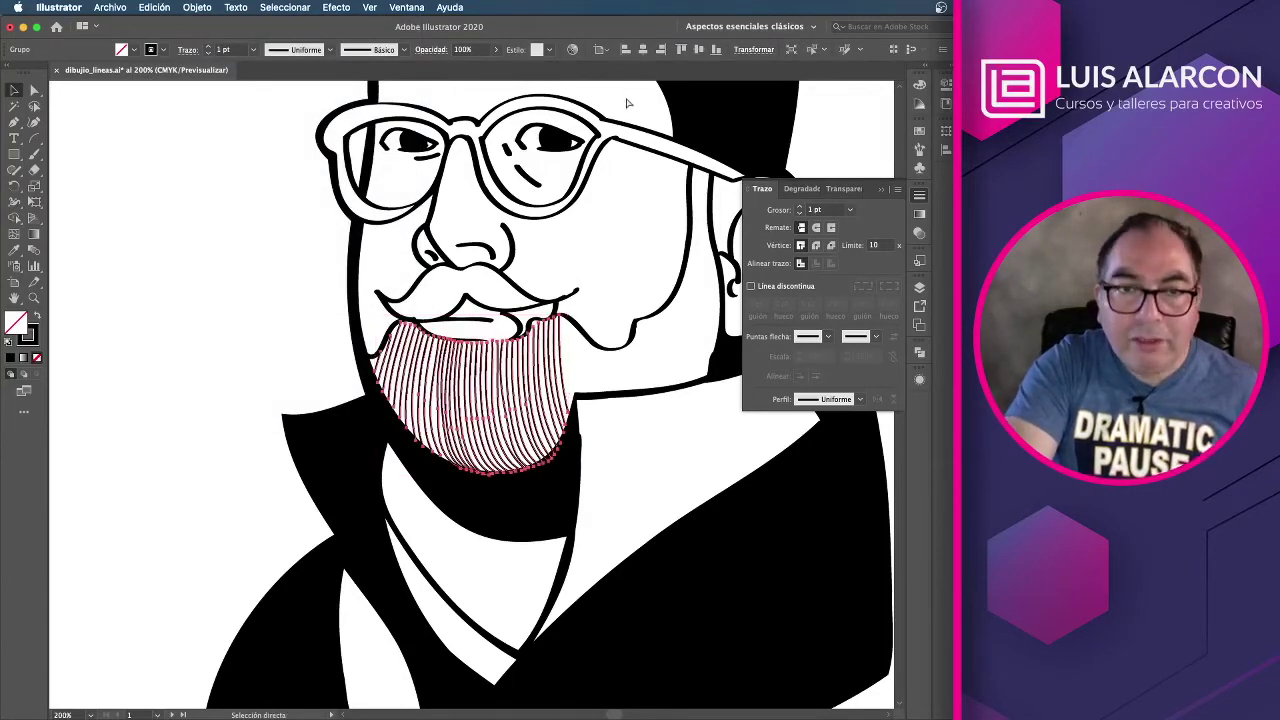
key("v")
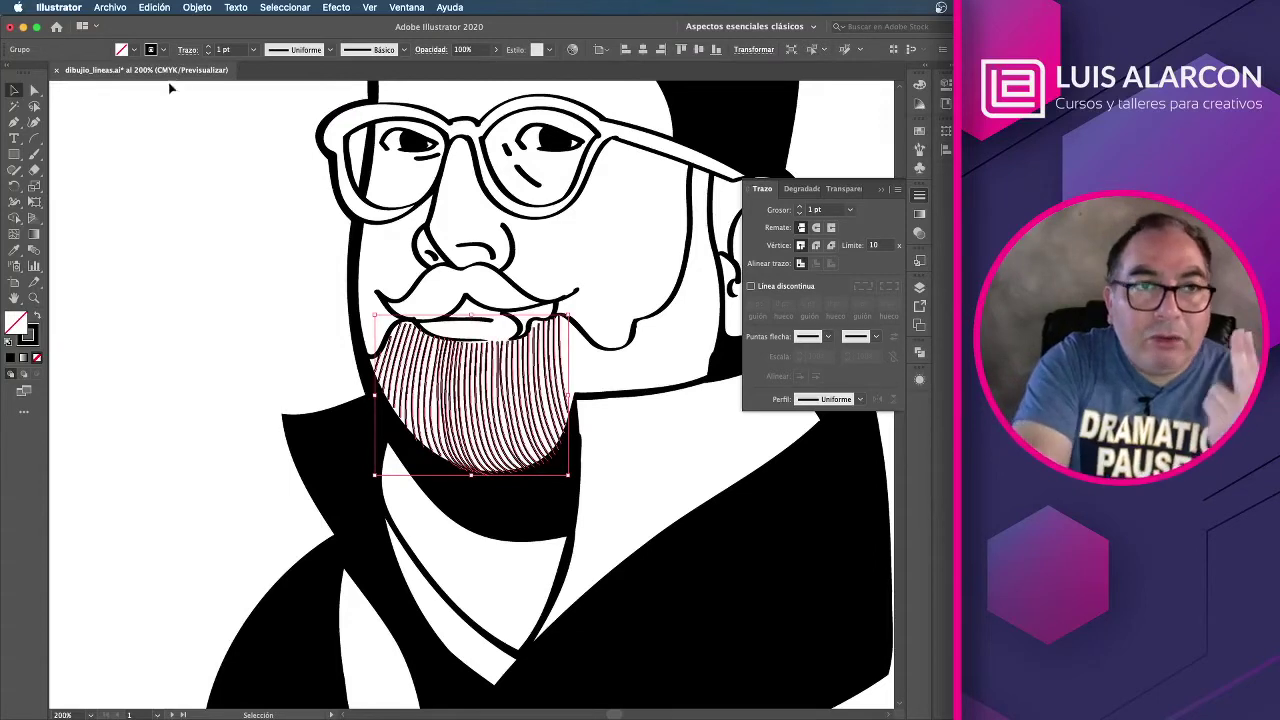
Step: Give the beard lines a 2 pt stroke with a tapered width profile, flipped along the path
left_click(208, 47)
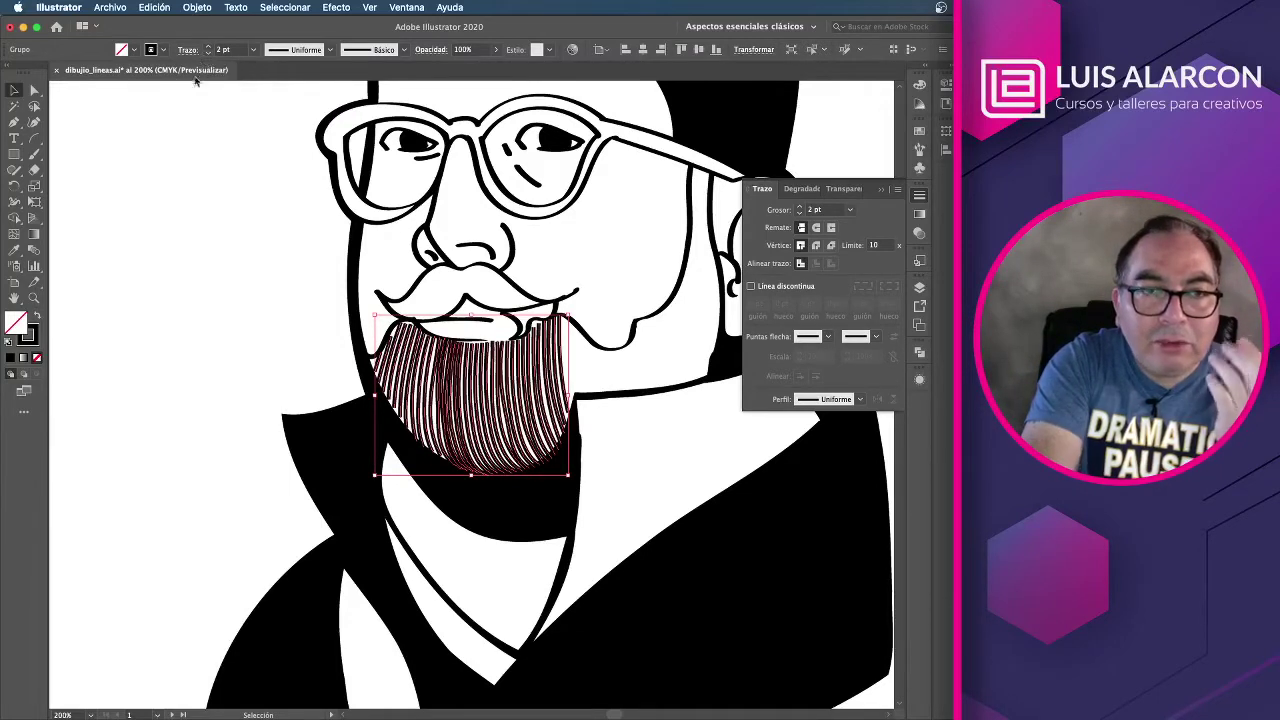
left_click(329, 50)
left_click(297, 164)
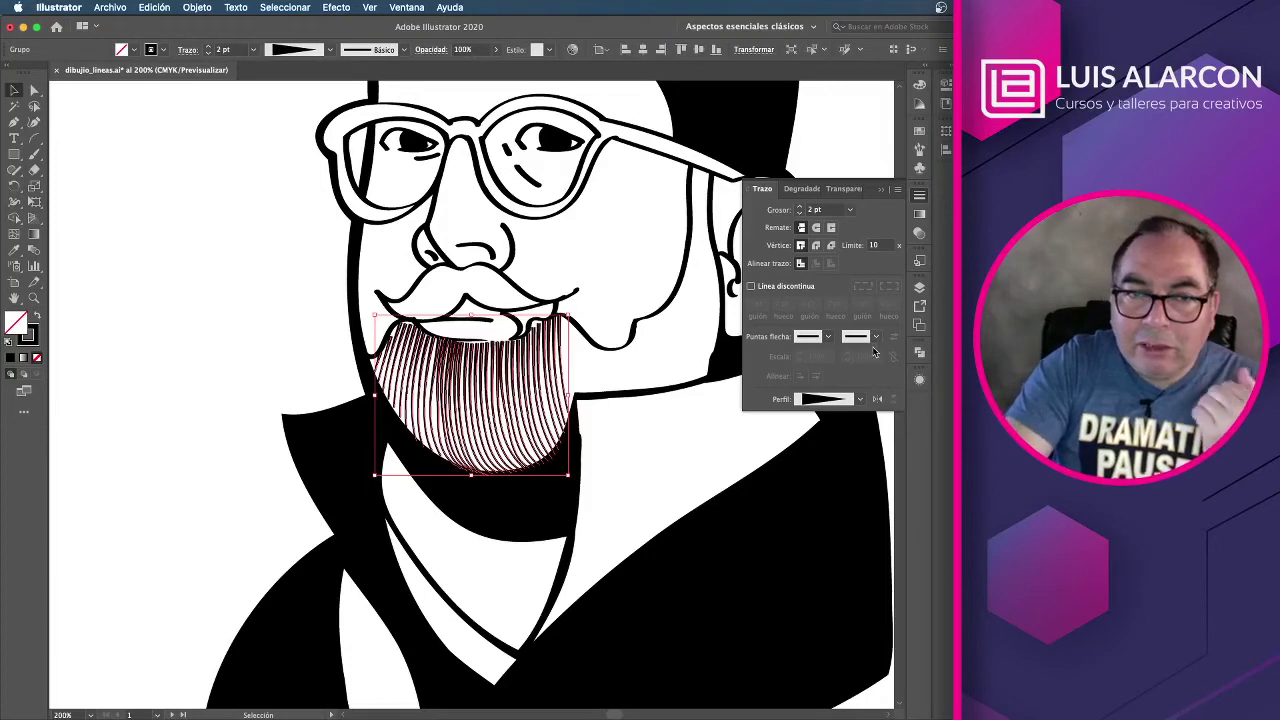
left_click(878, 400)
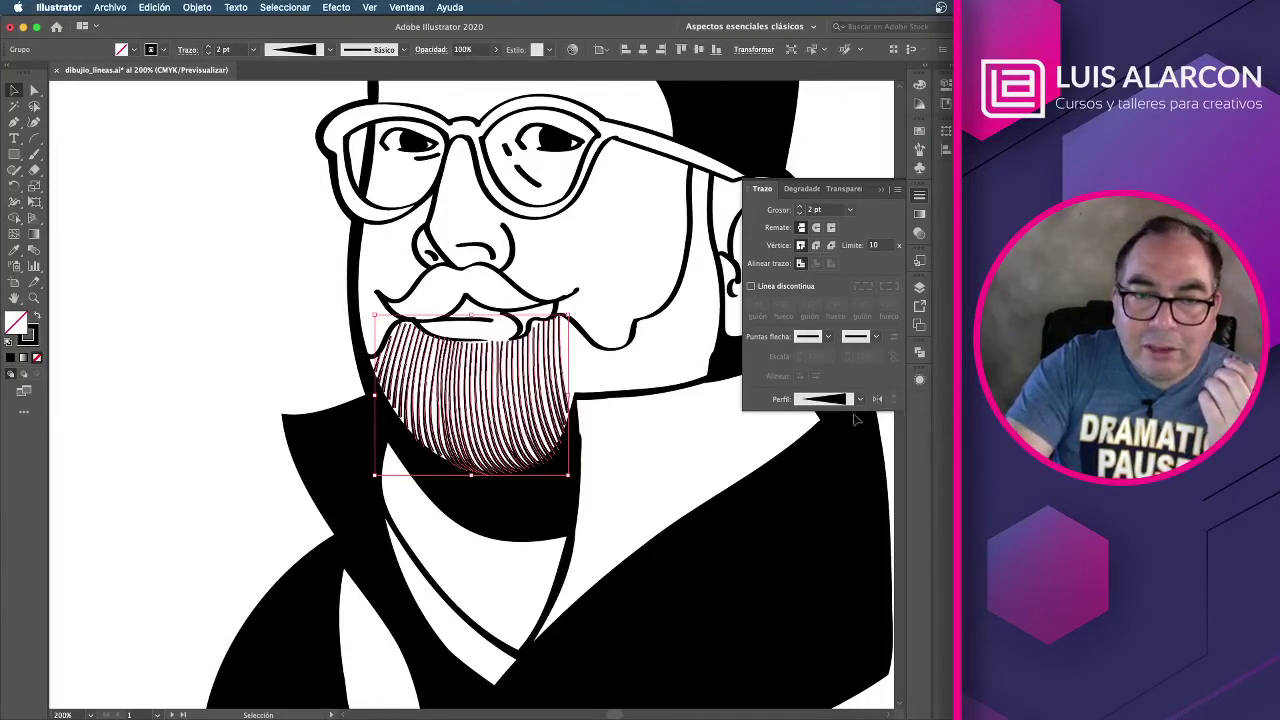
Step: Try erasing the beard strokes under the mustache, then undo the erase
key("ctrl+shift+b")
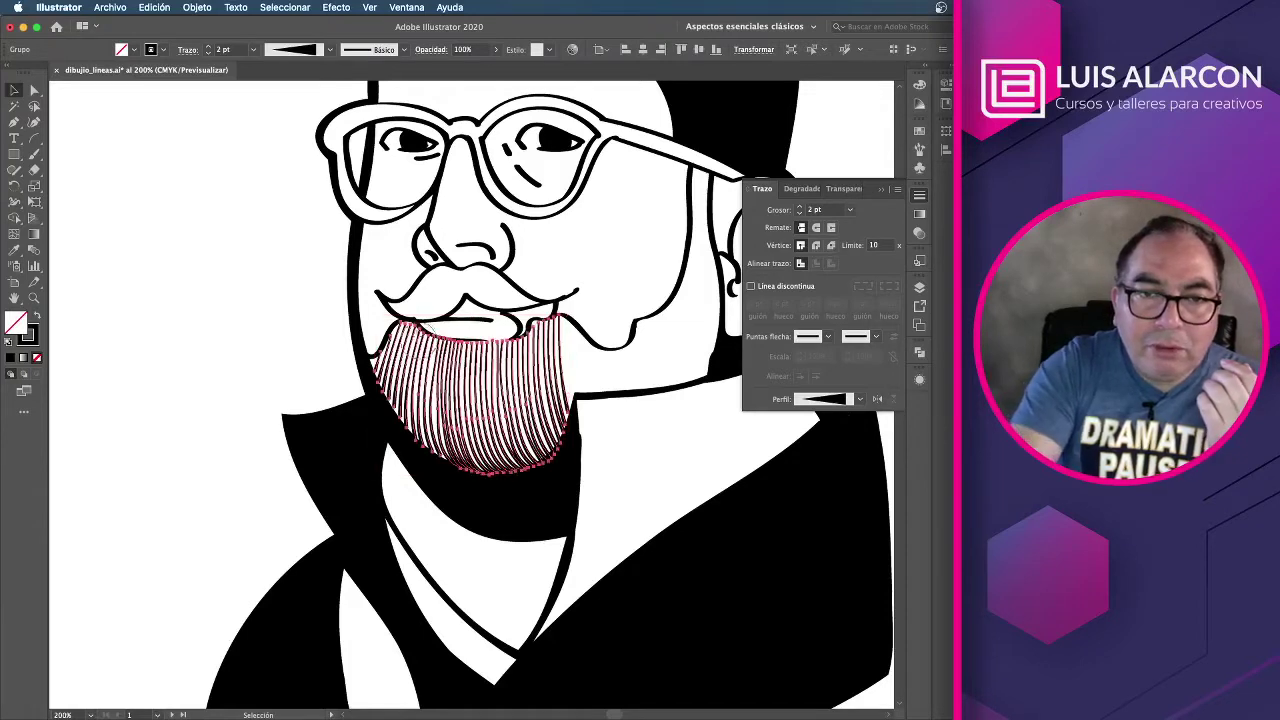
mouse_move(380, 303)
left_mouse_down()
mouse_move(510, 344)
mouse_move(498, 340)
mouse_move(641, 303)
mouse_move(336, 318)
mouse_move(414, 371)
mouse_move(591, 363)
mouse_move(466, 386)
mouse_move(408, 367)
left_mouse_up()
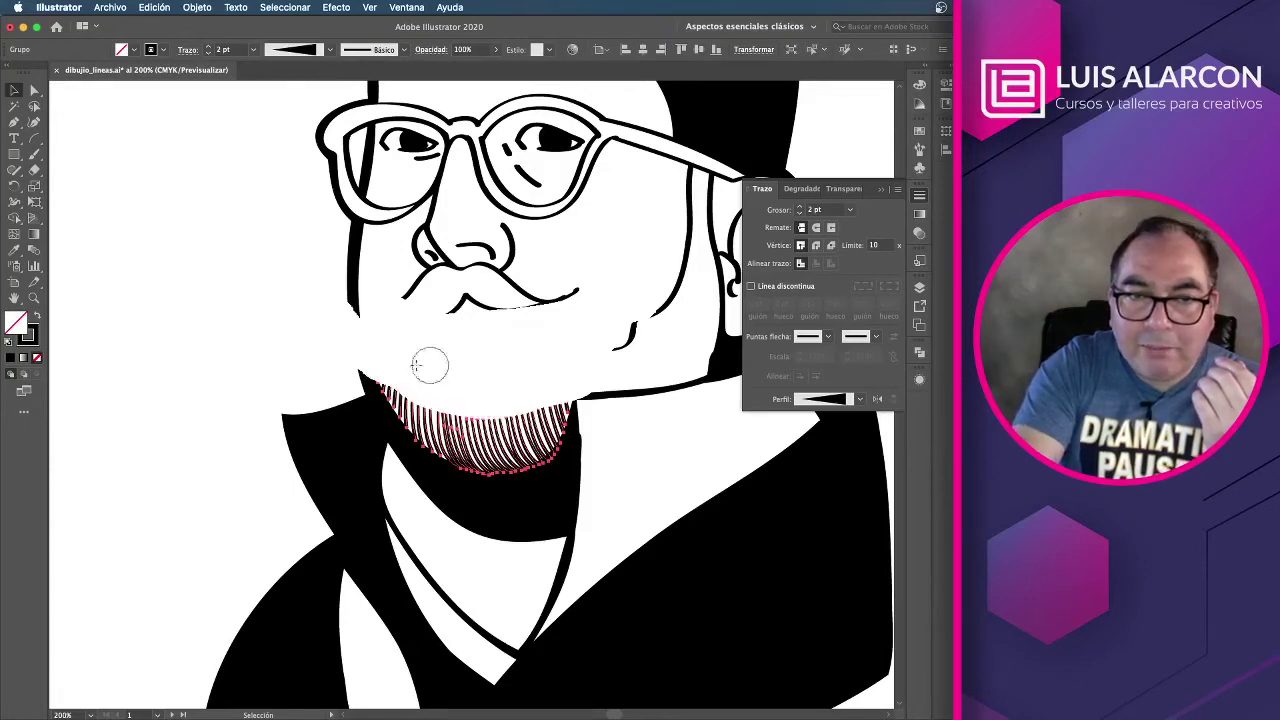
key("ctrl+z")
key("v")
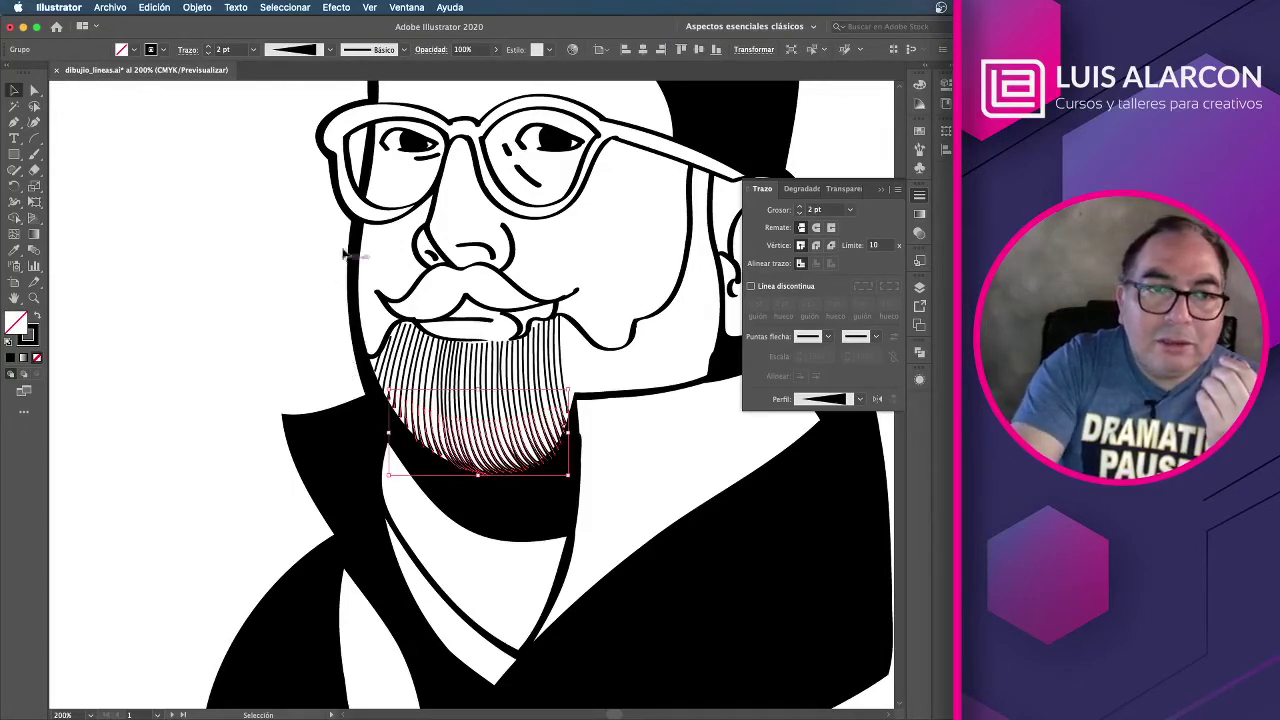
Step: Raise the beard stroke weight to 3 pt, then deselect and reselect the beard line group
left_click(209, 47)
left_click(179, 220)
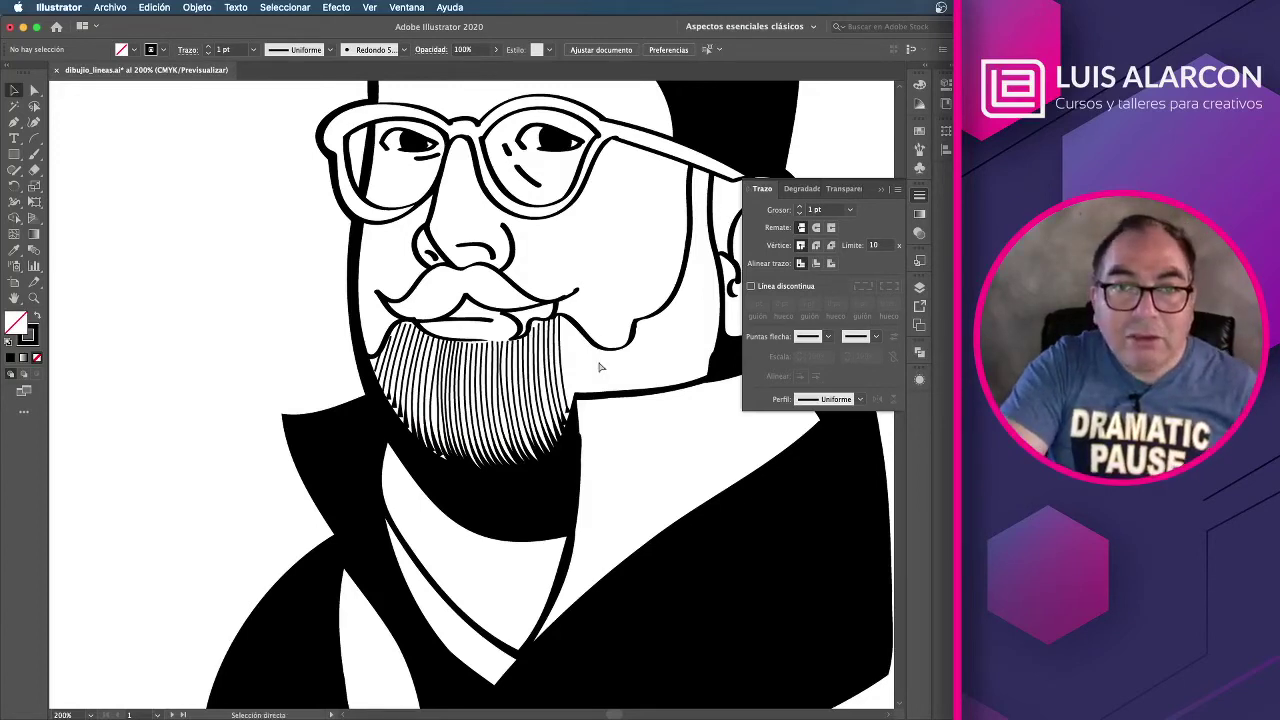
key("super+z")
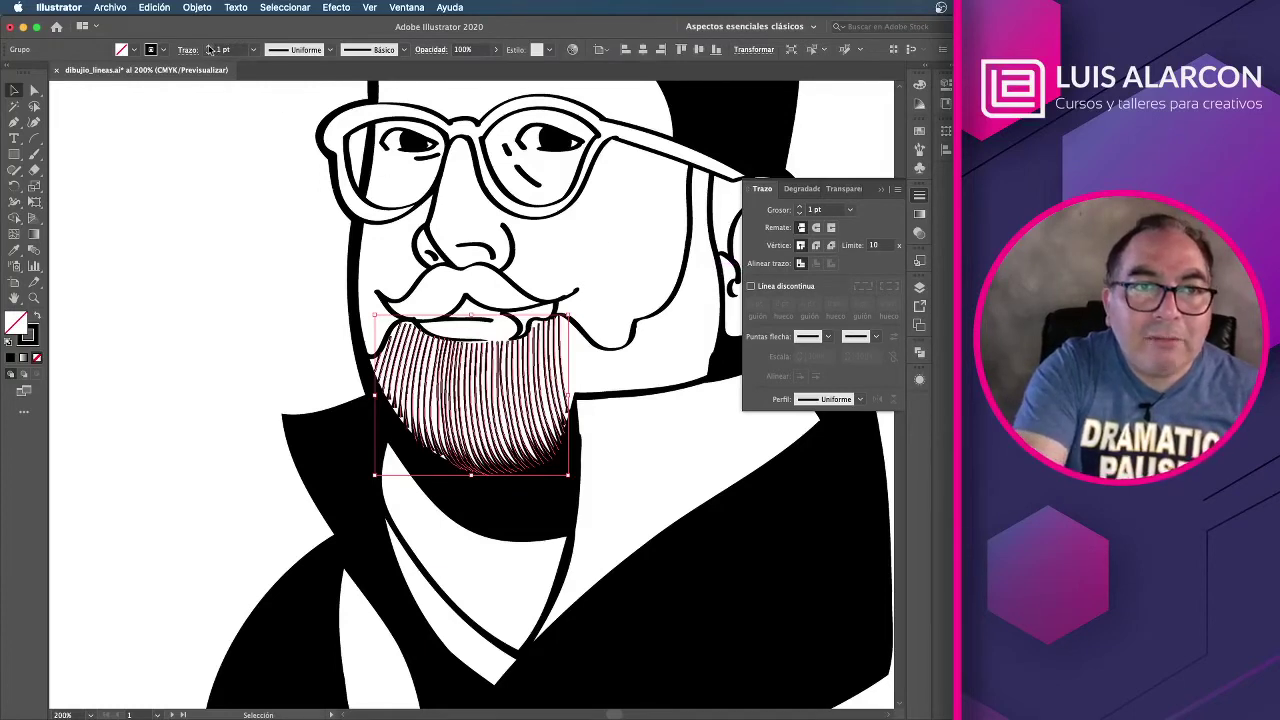
Step: Set the beard strokes to 2 pt white with an elliptical width profile
left_click(207, 47)
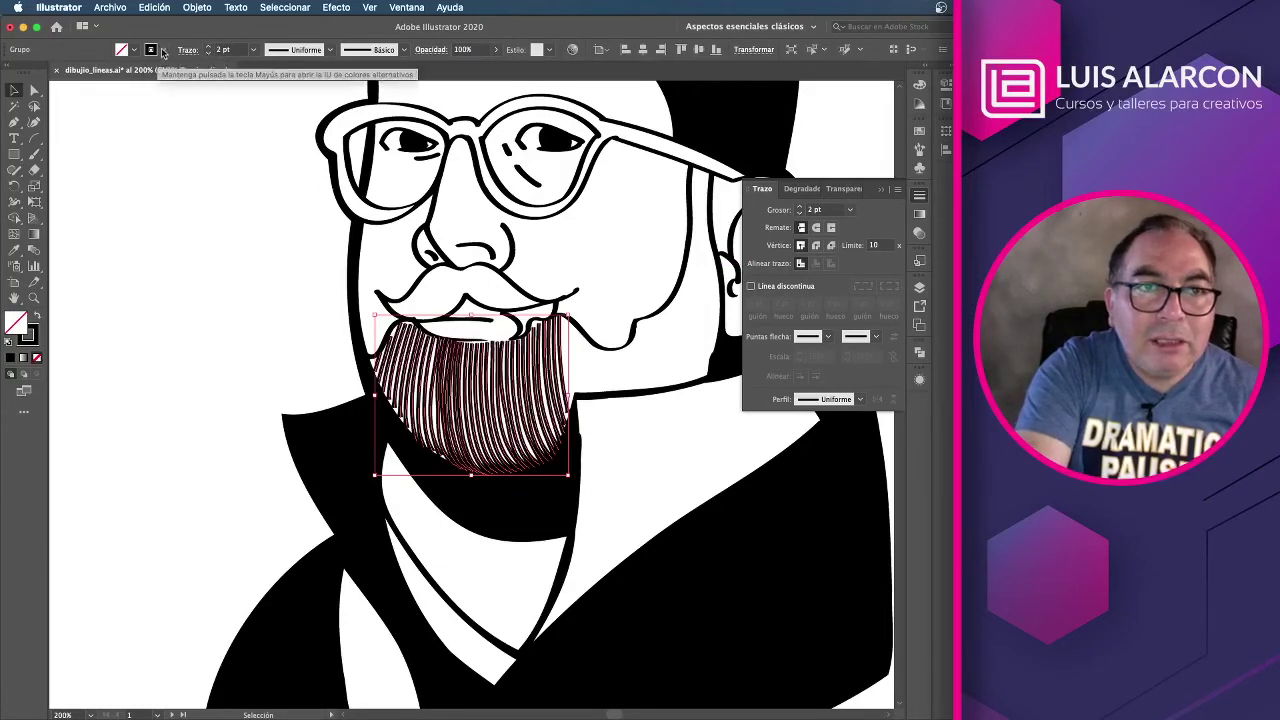
left_click(133, 49)
left_click(41, 73)
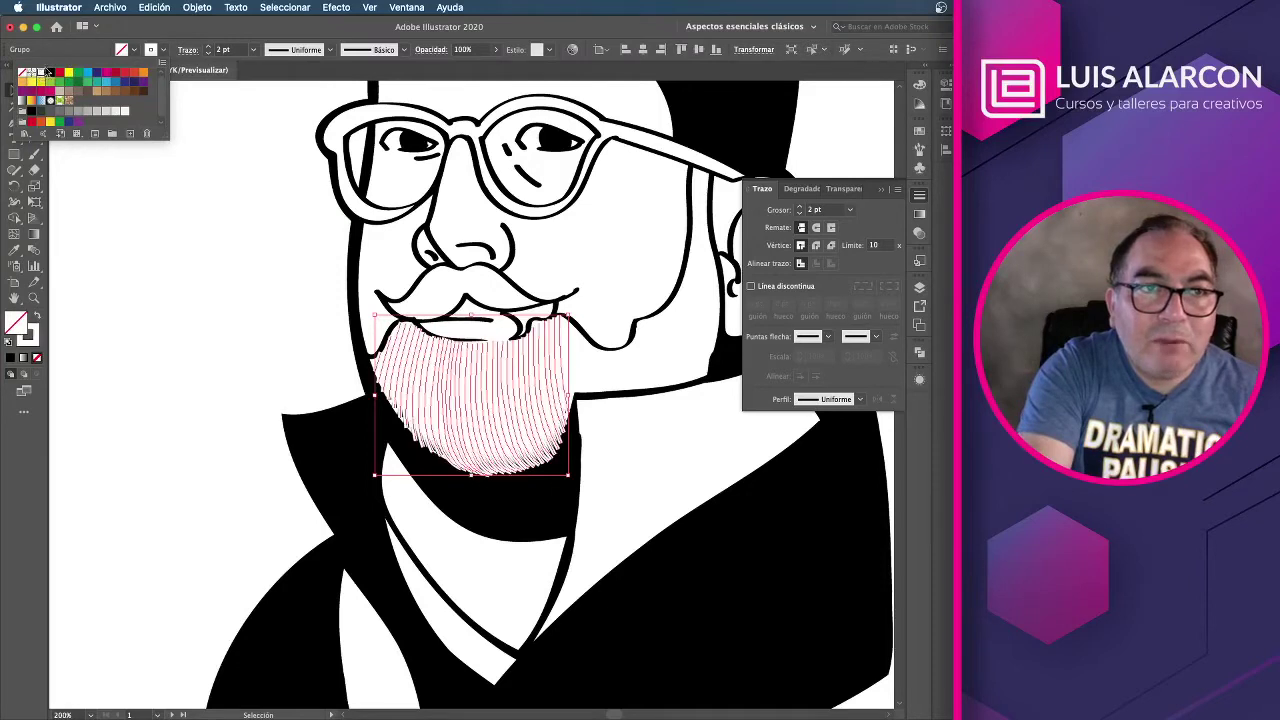
left_click(224, 26)
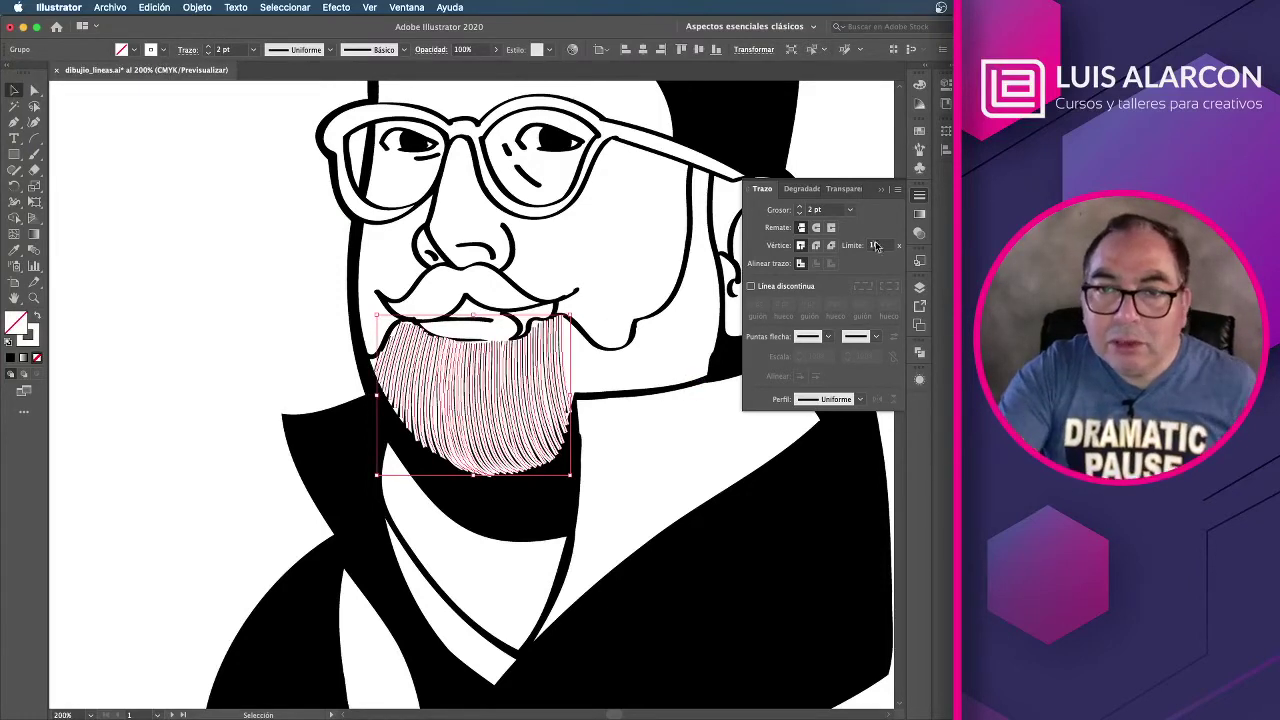
left_click(330, 50)
left_click(304, 94)
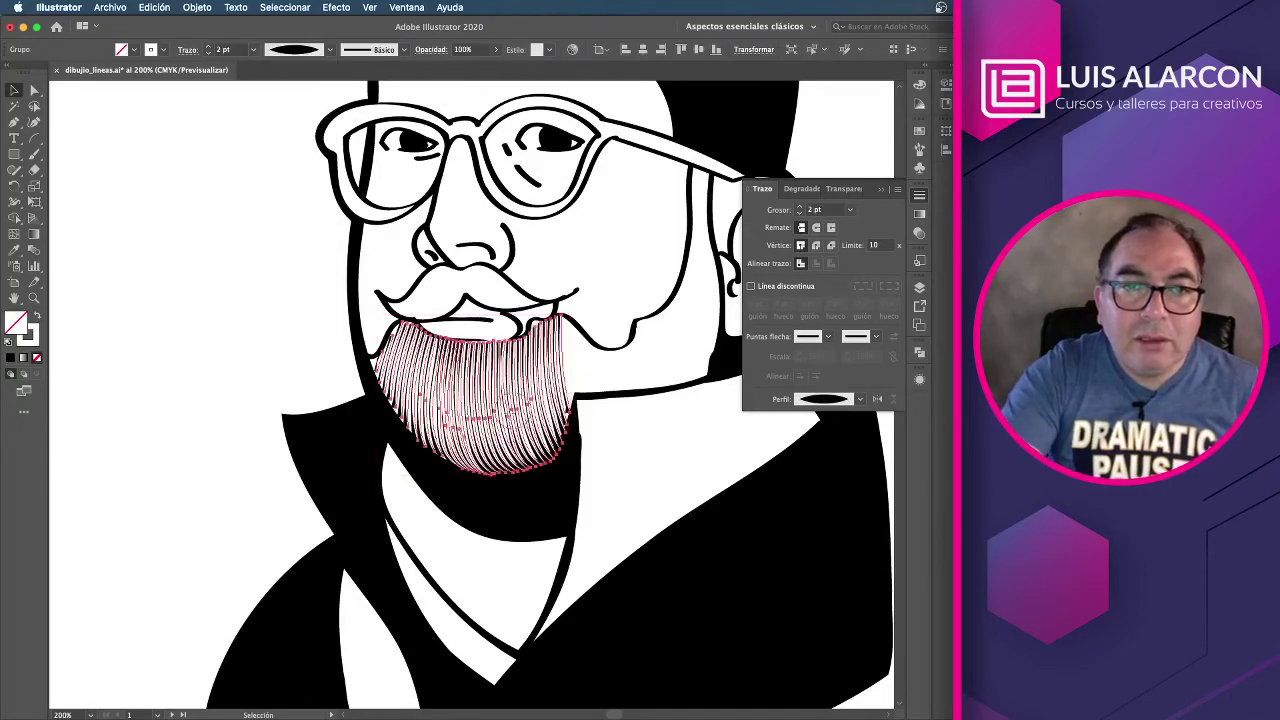
Step: Try erasing beard strokes along the mustache and lower edge, undoing each attempt
left_click_drag(372, 303, 573, 314)
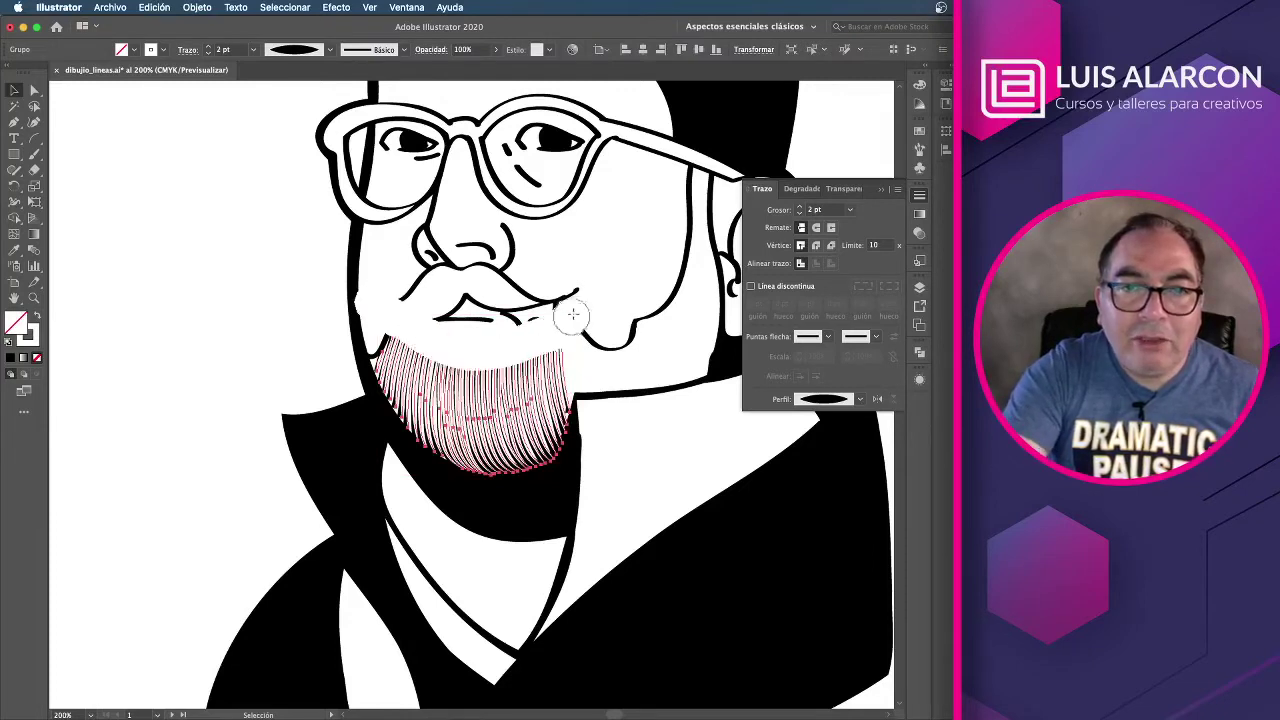
key("ctrl+z")
mouse_move(350, 332)
left_mouse_down()
mouse_move(357, 363)
mouse_move(457, 451)
mouse_move(583, 443)
mouse_move(389, 423)
mouse_move(434, 429)
mouse_move(586, 403)
mouse_move(516, 425)
left_mouse_up()
key("ctrl+z")
mouse_move(331, 334)
left_mouse_down()
mouse_move(510, 352)
mouse_move(586, 322)
left_mouse_up()
key("ctrl+z")
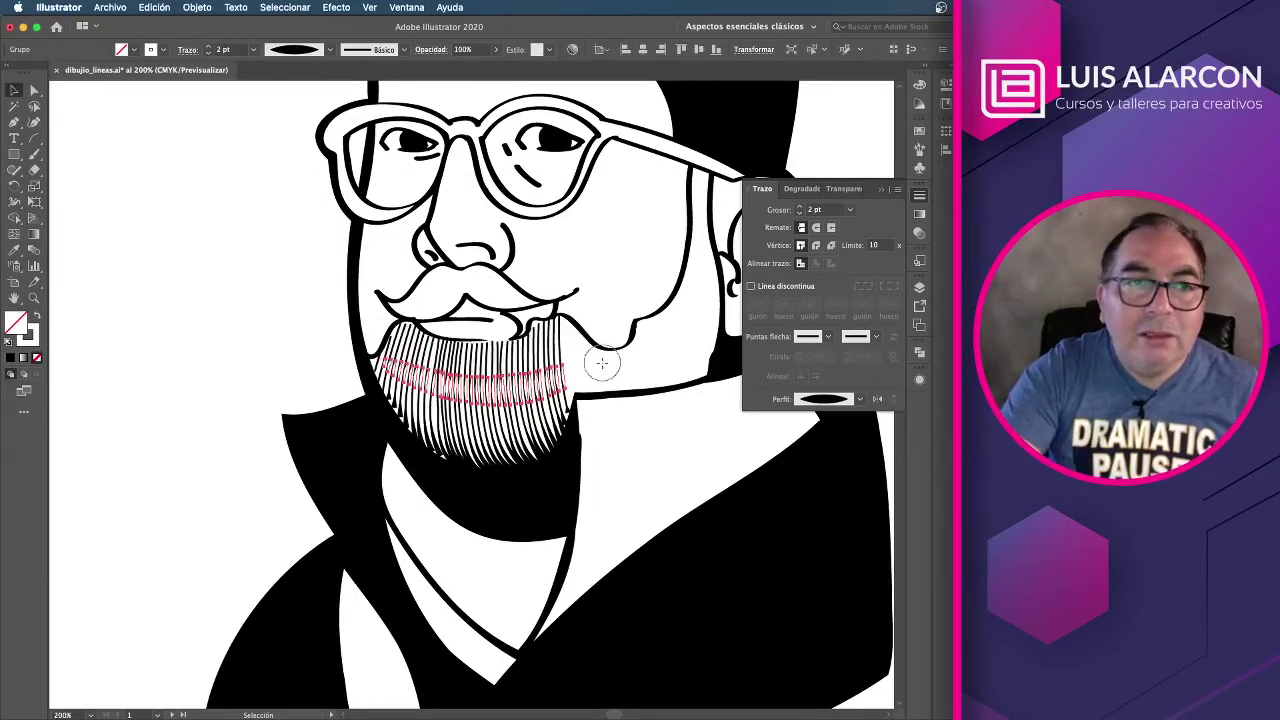
key("v")
Step: Set the beard hatch group's stroke weight to 1.5 pt, deselect, and zoom out to the full portrait
left_click(240, 277)
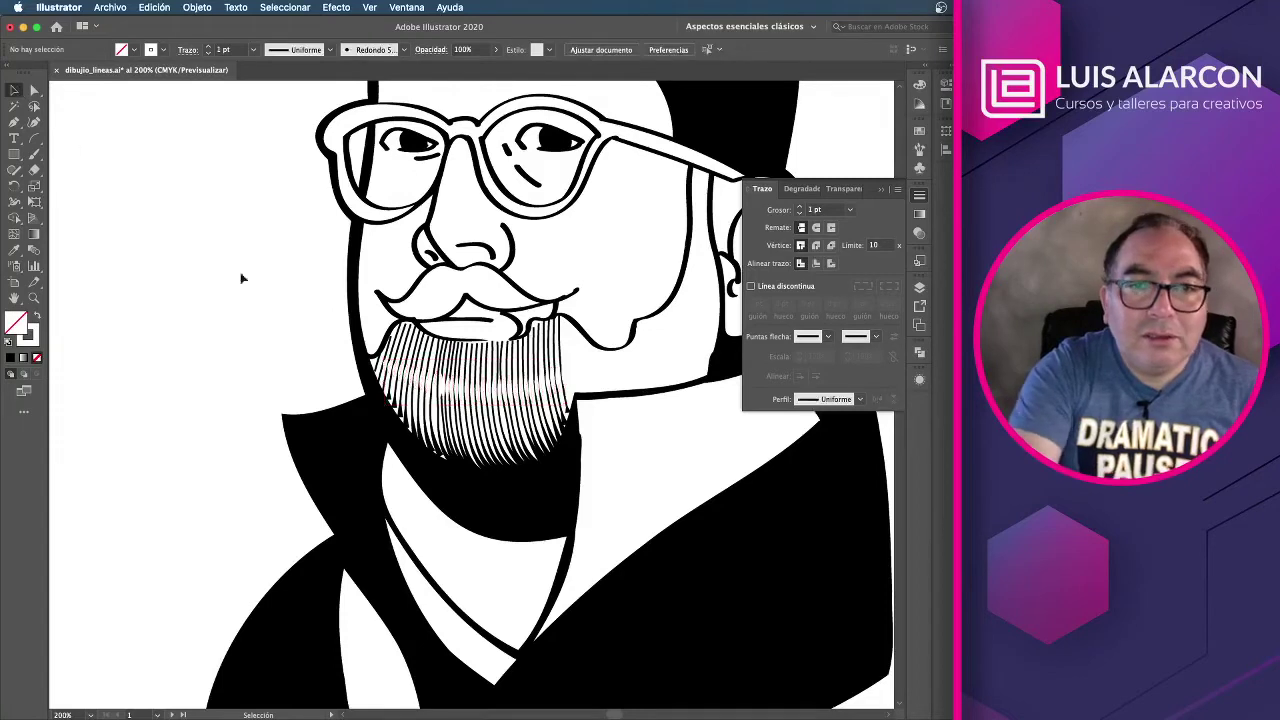
left_click(560, 402)
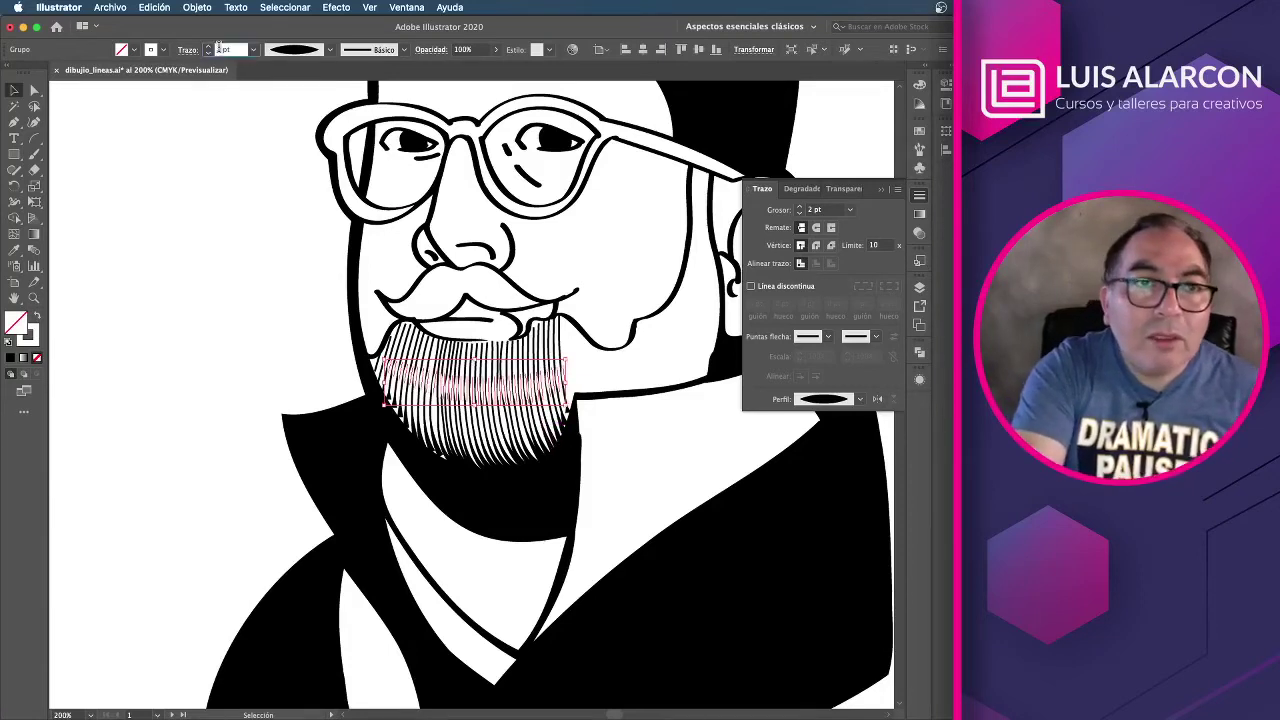
type("1 pt")
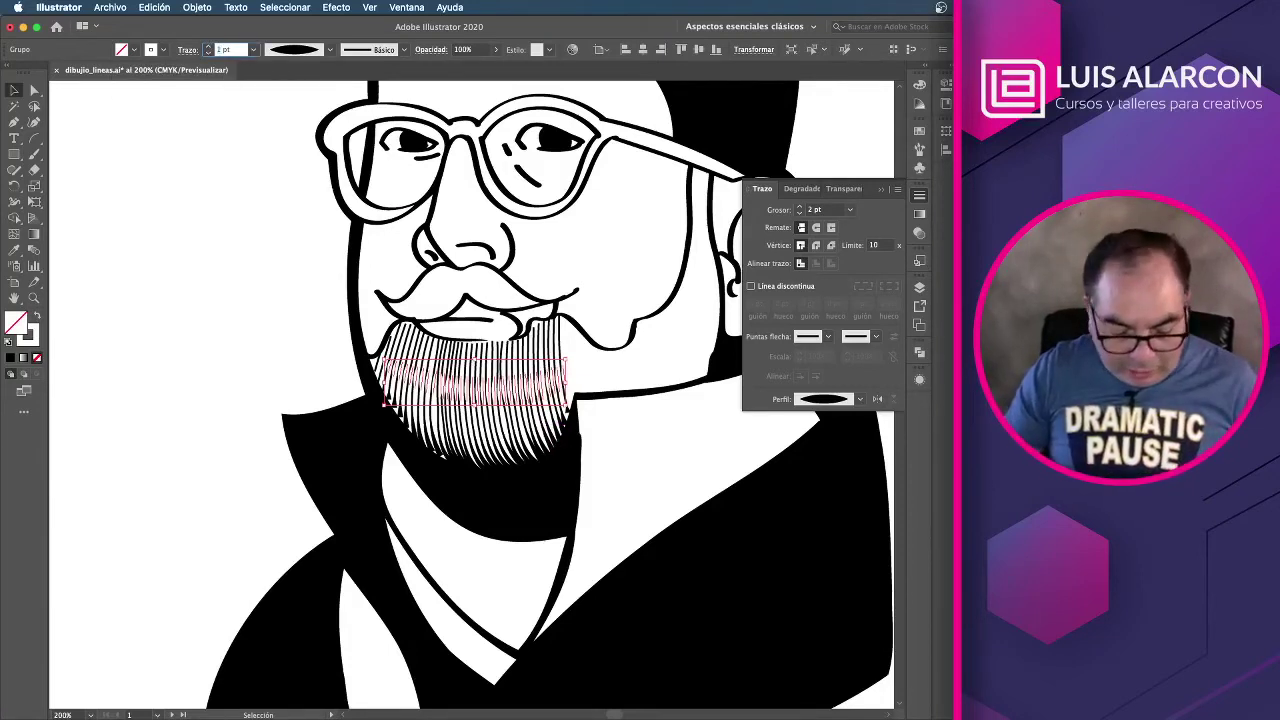
type("1.5")
key("Return")
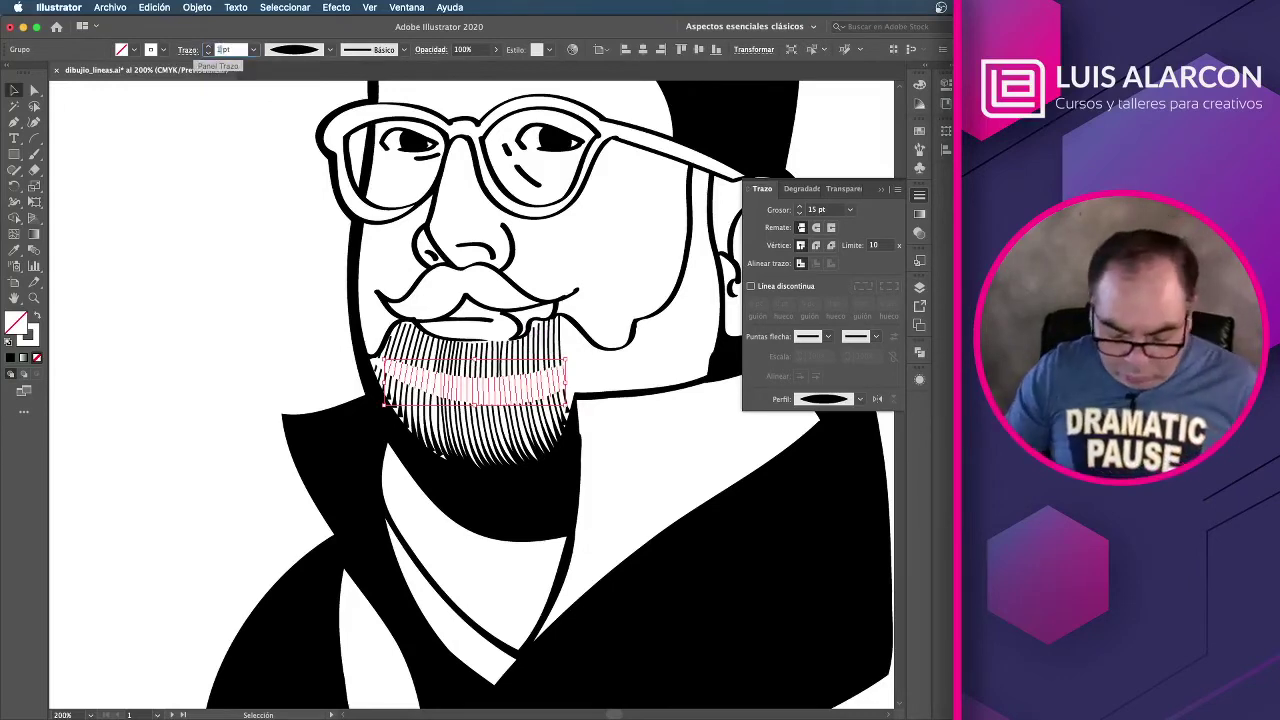
key("Return")
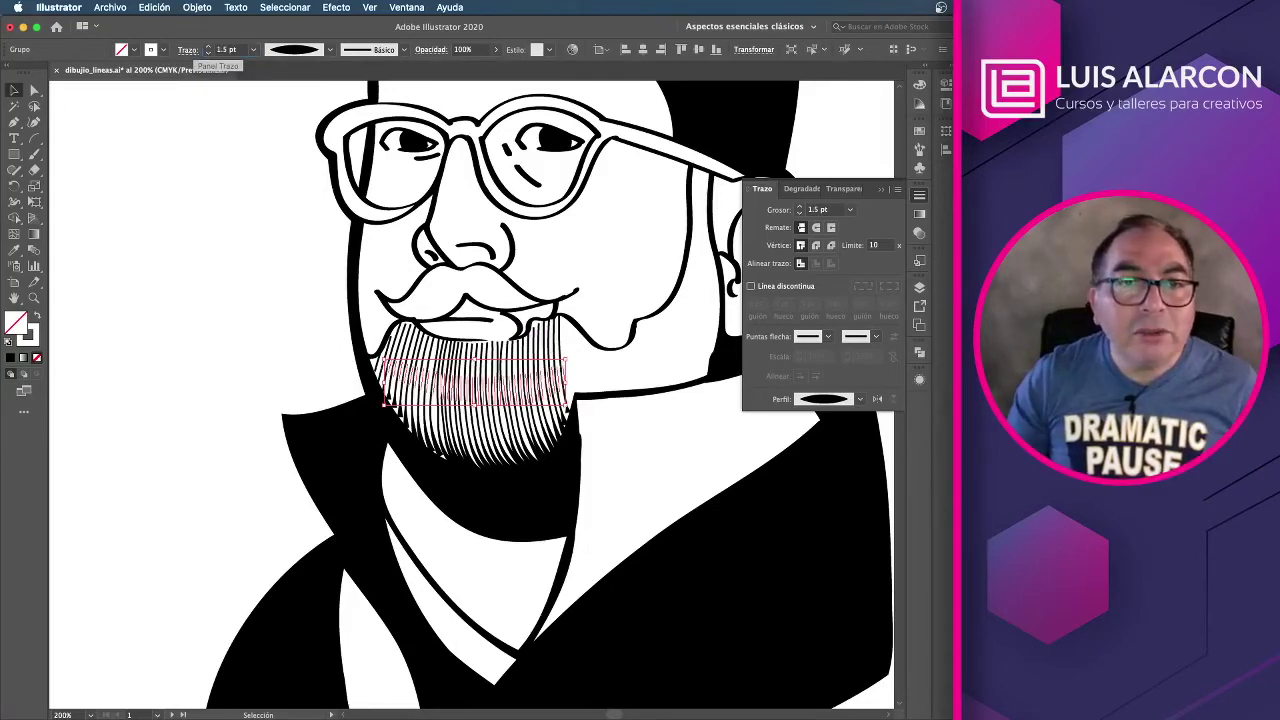
left_click(274, 371)
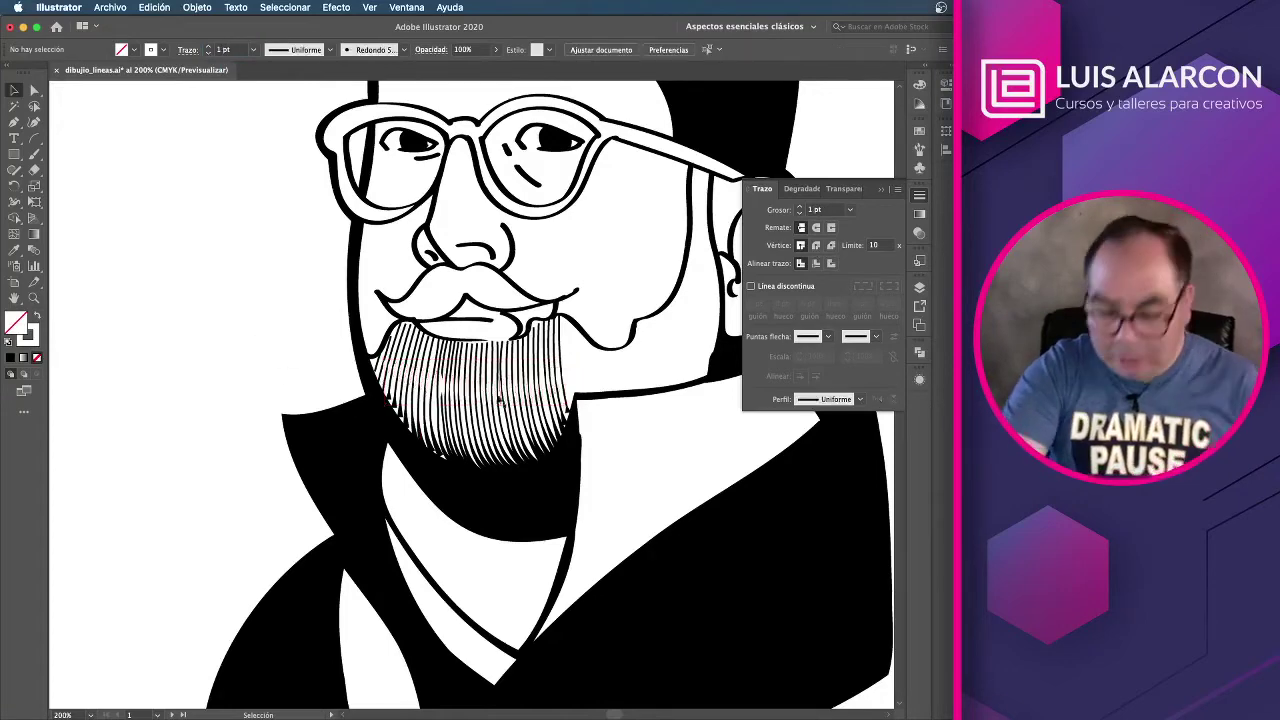
key("super+minus")
key("super+minus")
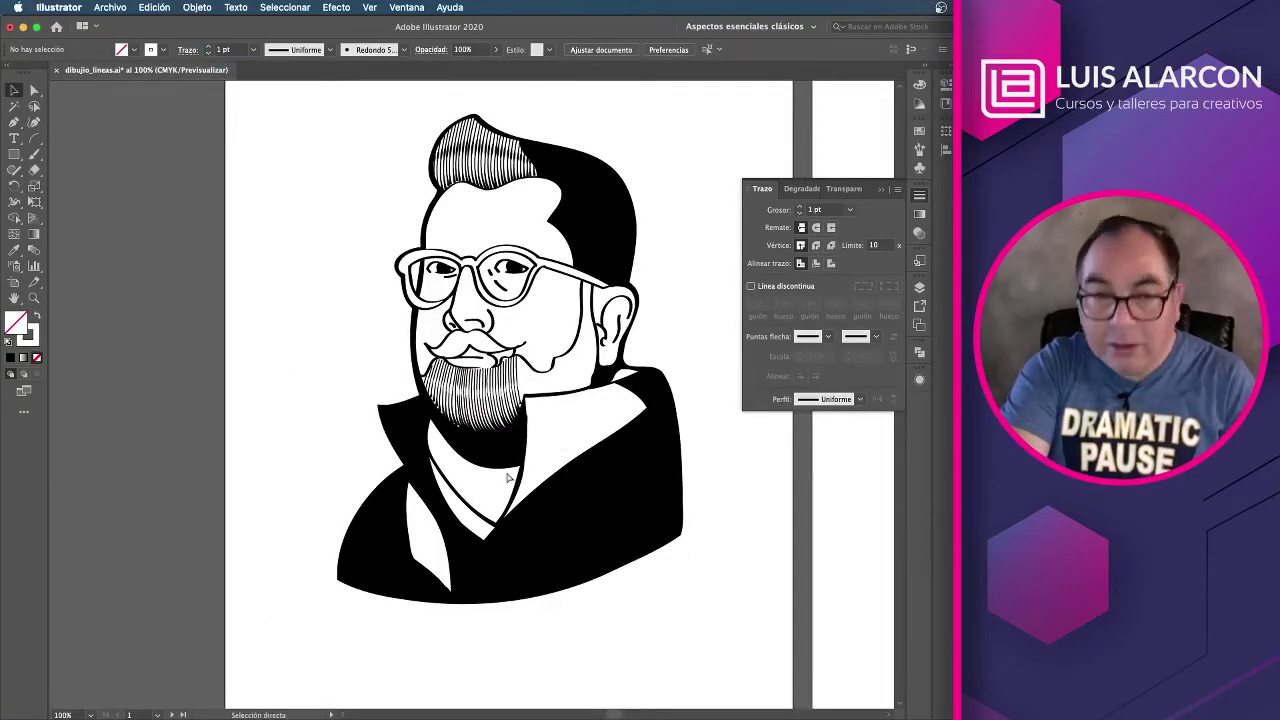
Step: Draw two arcs down beside the moustache and beard with a black stroke
key("super+plus")
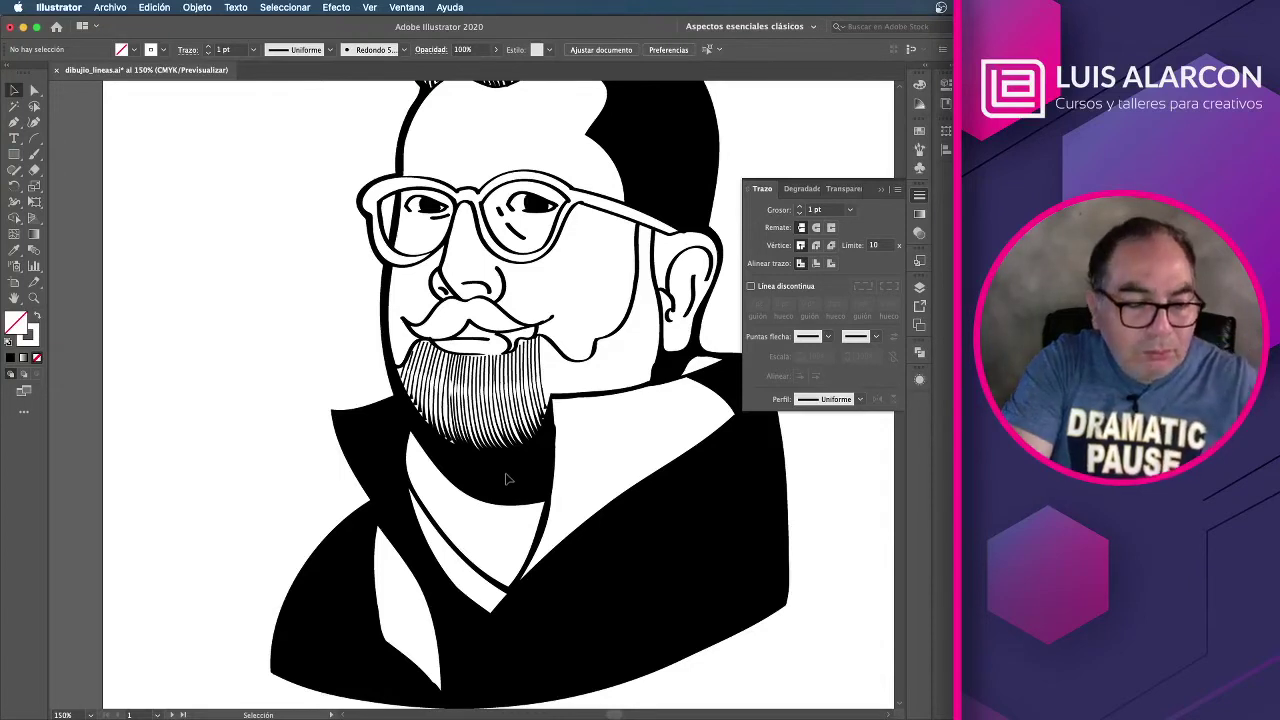
key("\\")
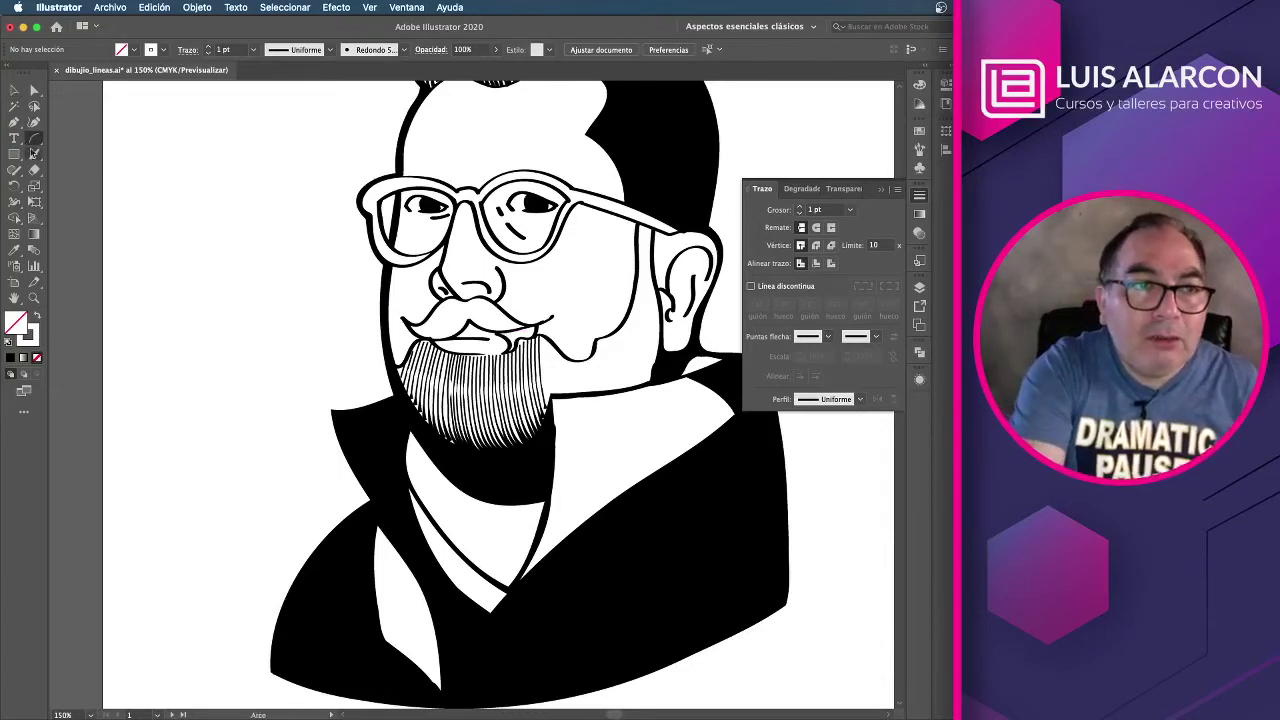
left_click_drag(522, 327, 533, 440)
left_click_drag(545, 326, 582, 461)
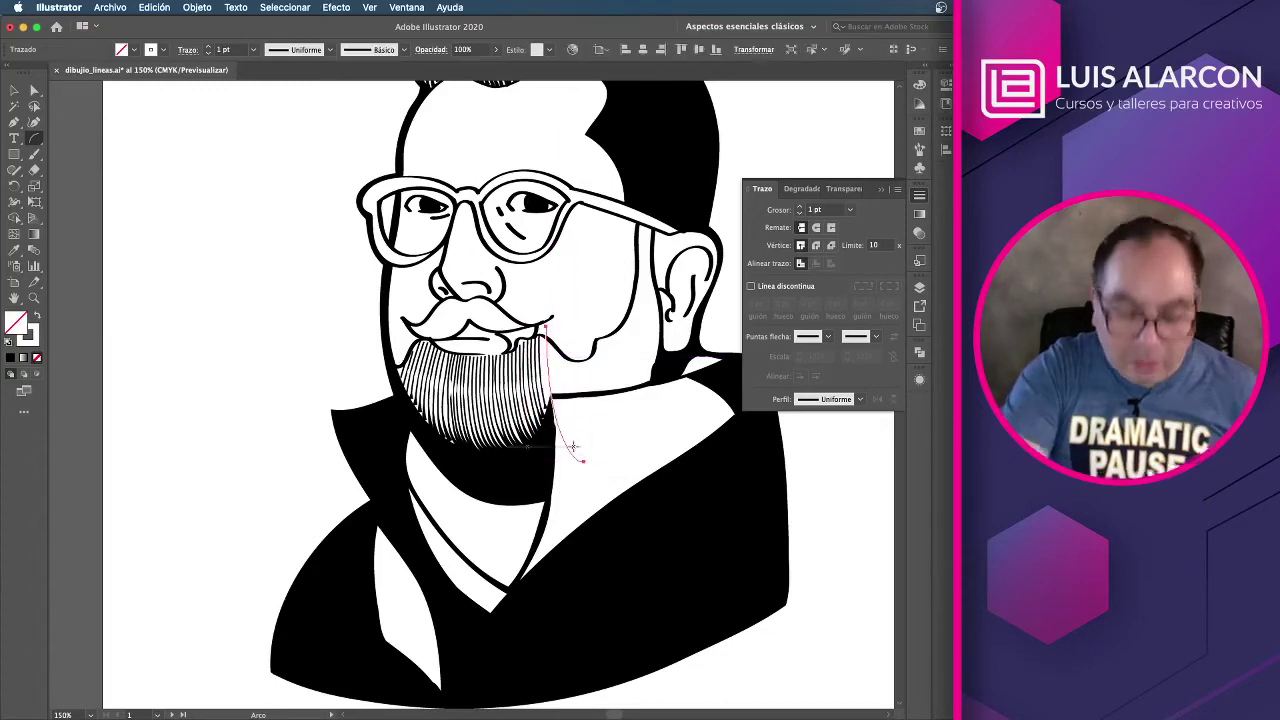
left_click(162, 50)
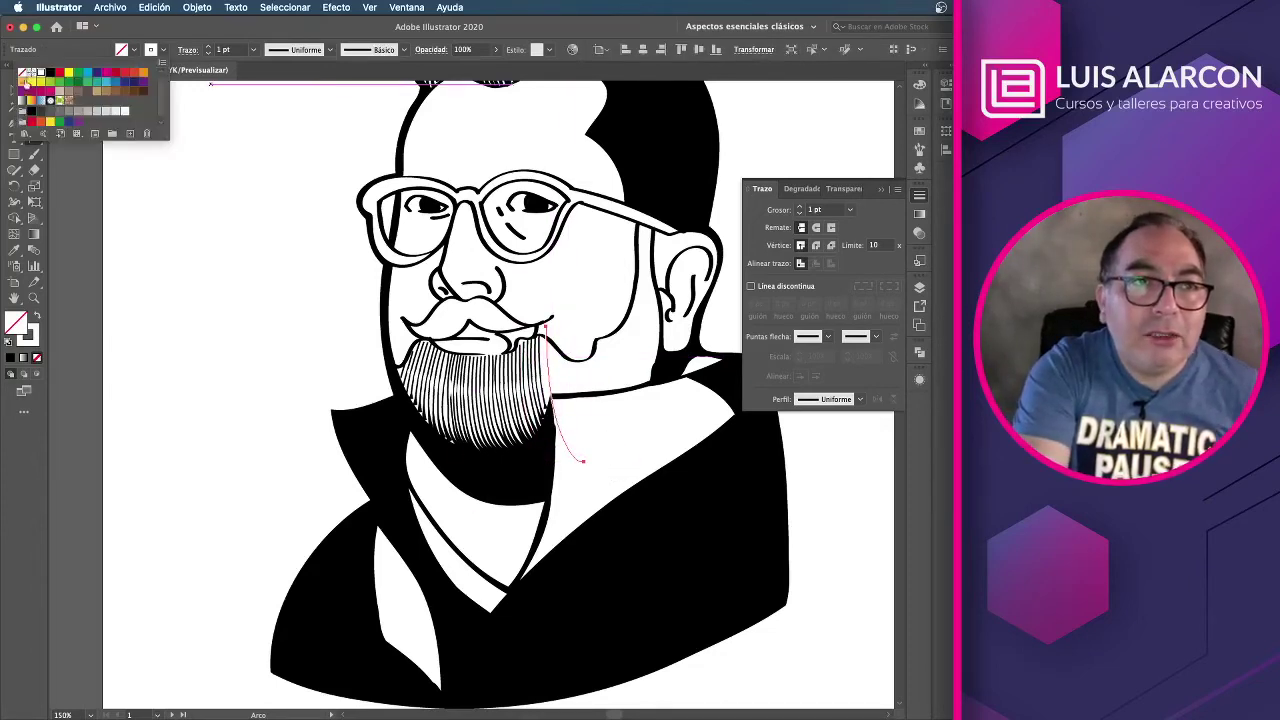
left_click(52, 73)
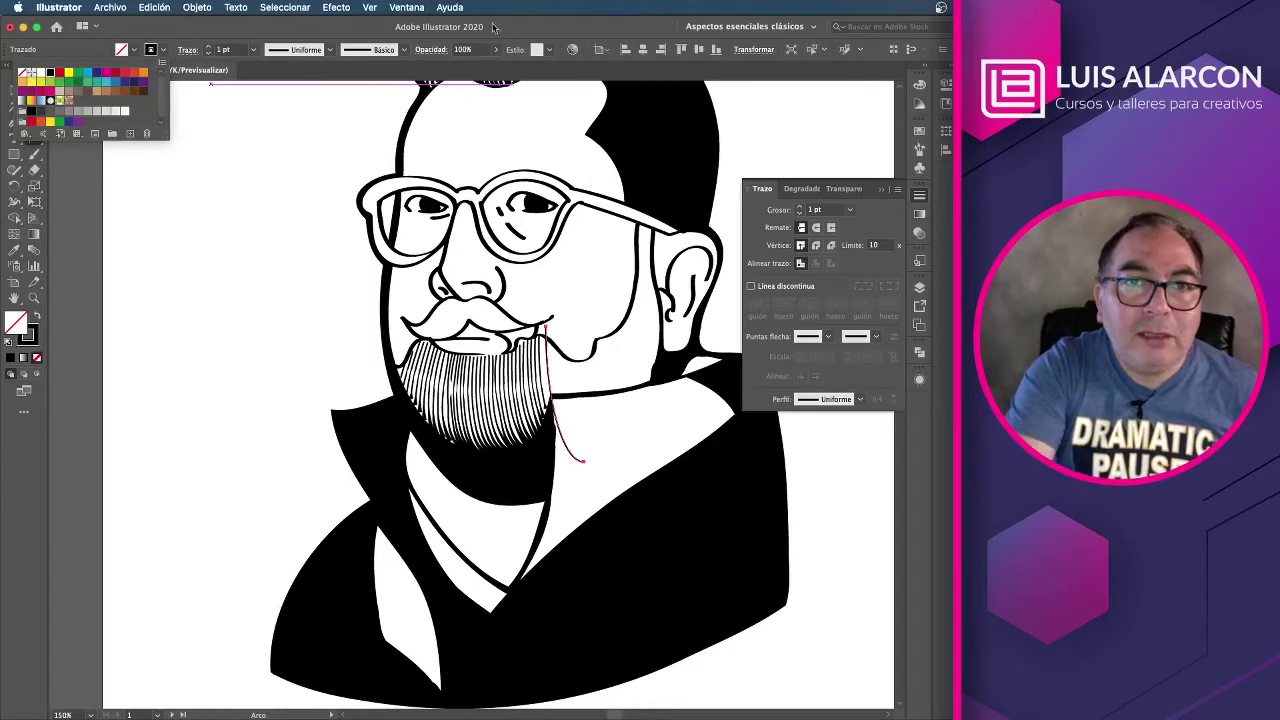
key("Escape")
Step: Move the arc beside the beard up onto the cheek and rotate it into place
key("v")
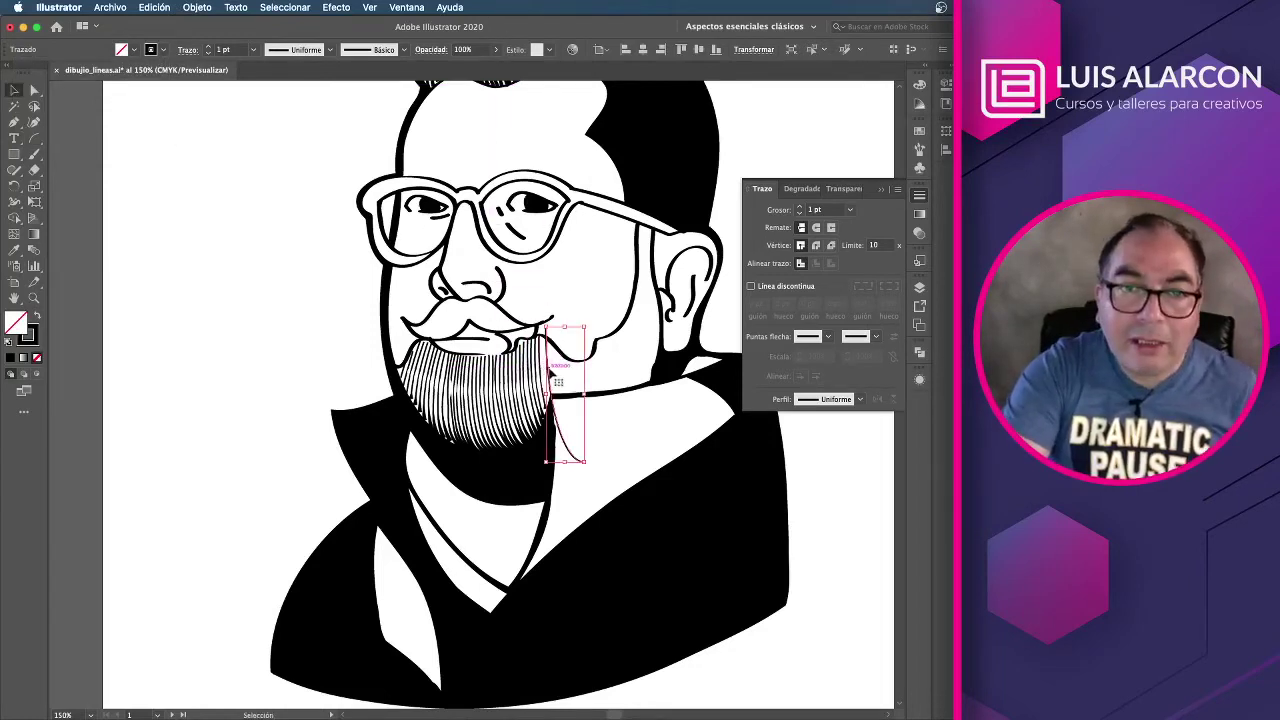
double_click(550, 374)
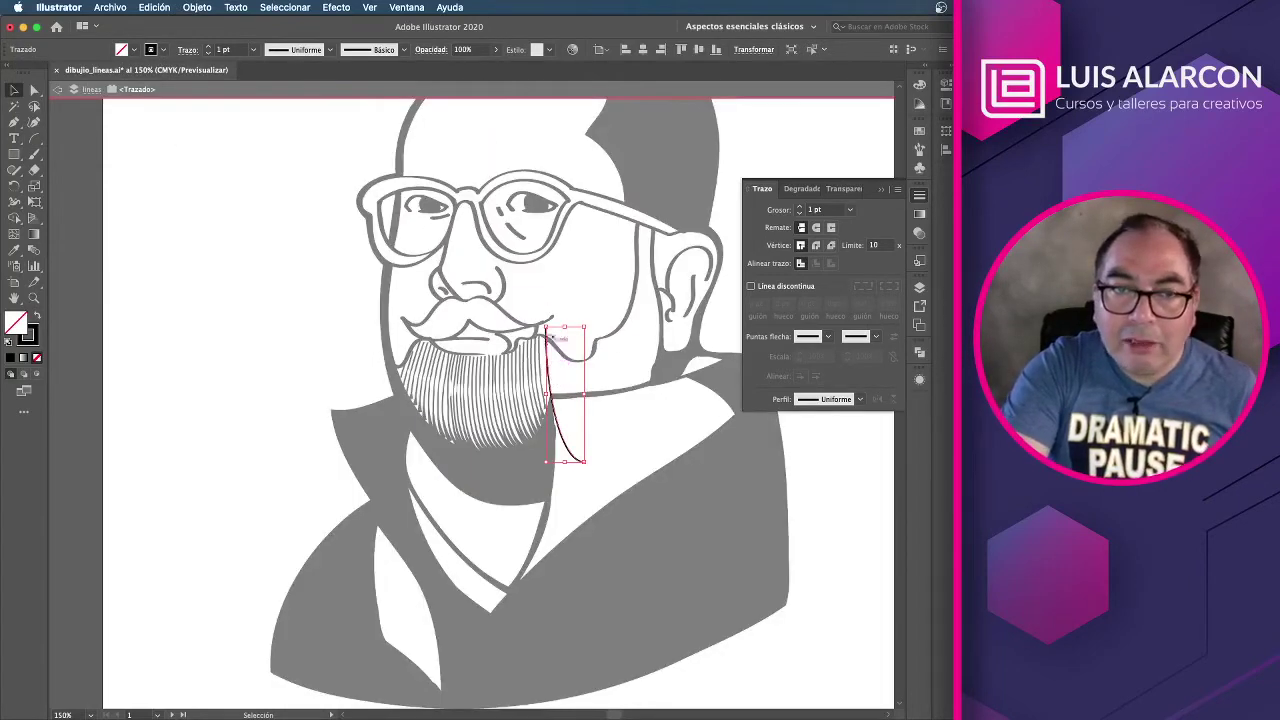
double_click(297, 300)
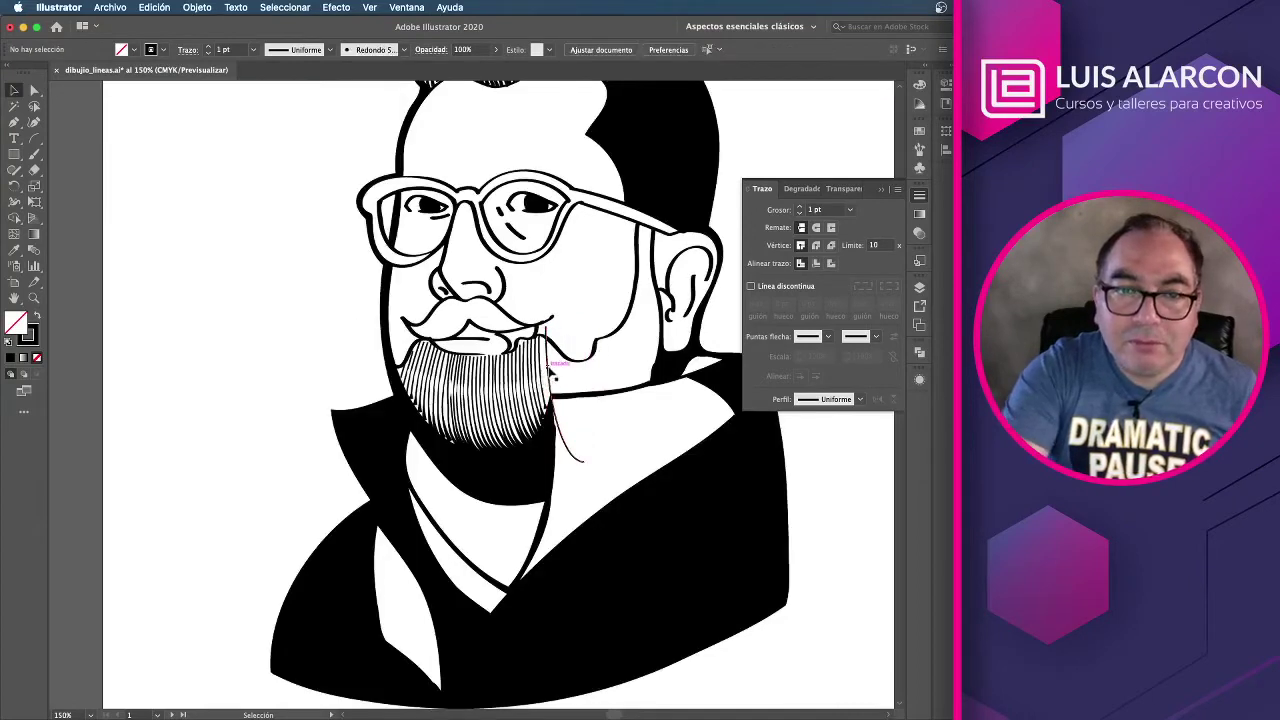
left_click(548, 368)
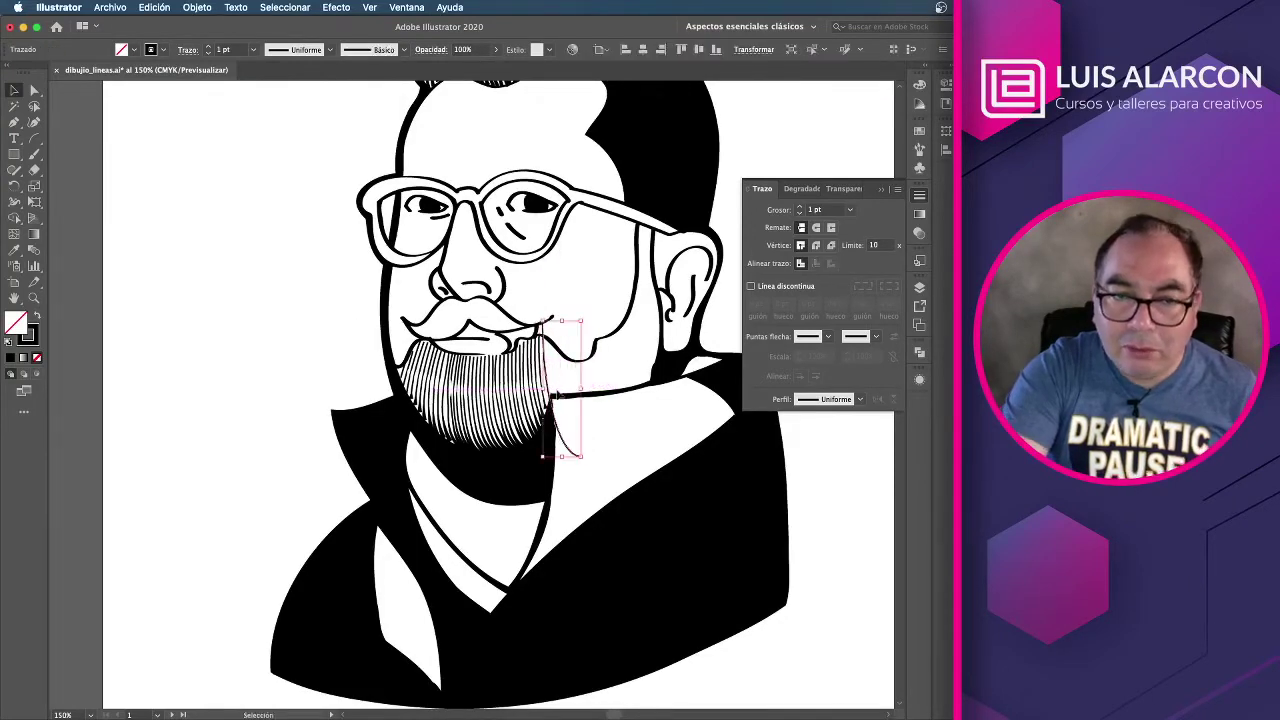
left_click_drag(547, 358, 616, 334)
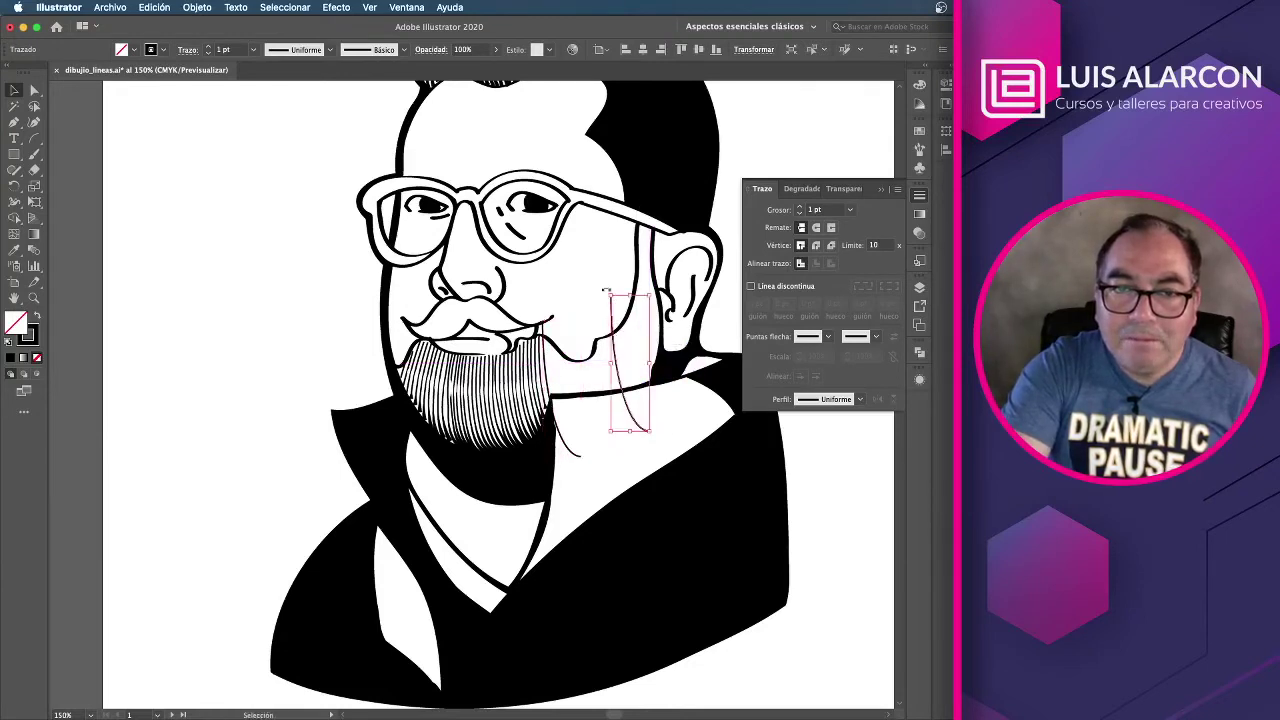
left_click_drag(605, 291, 585, 306)
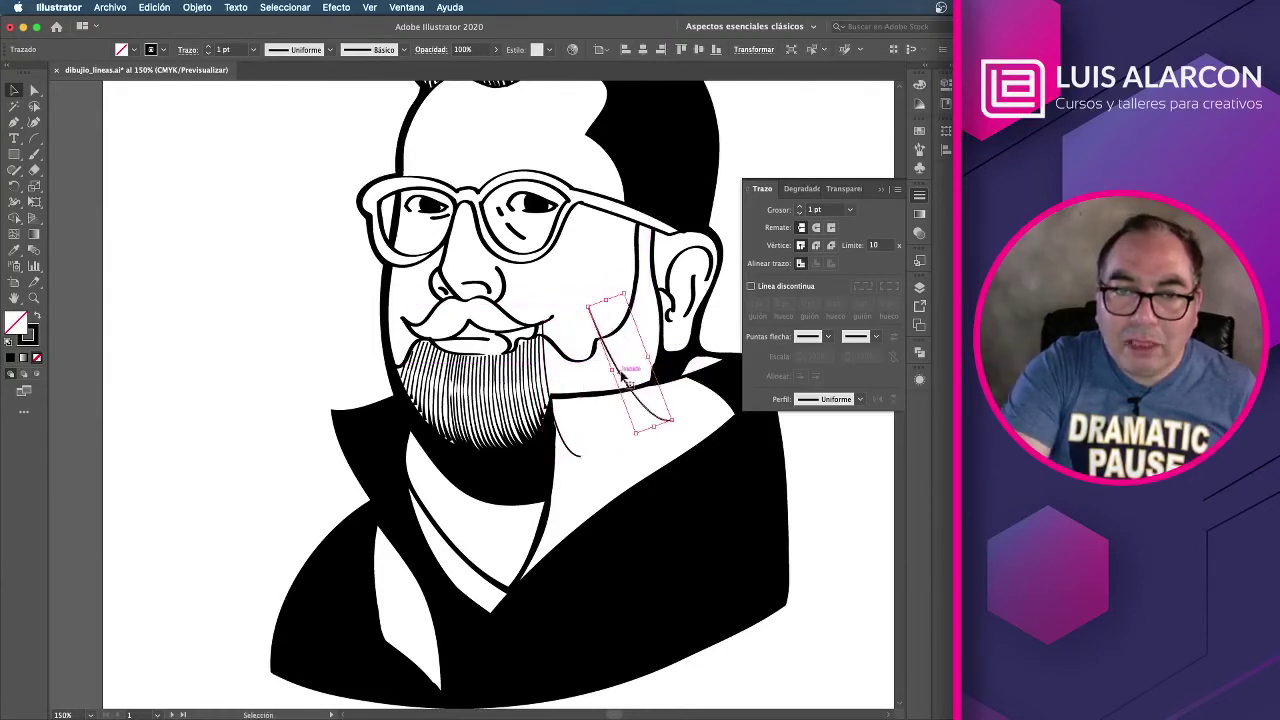
left_click_drag(621, 371, 633, 368)
Step: Move the second thin line up beside the ear, then check the cheek curve and deselect
key("a")
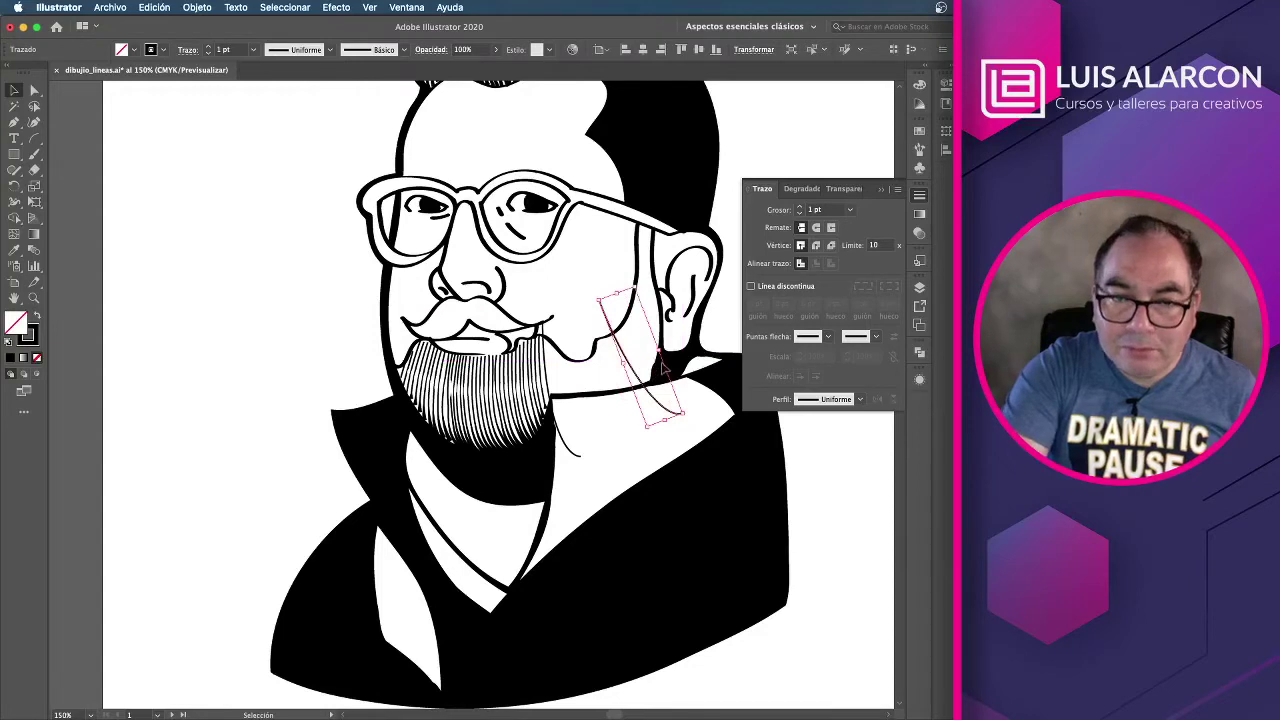
key("v")
left_click(440, 360)
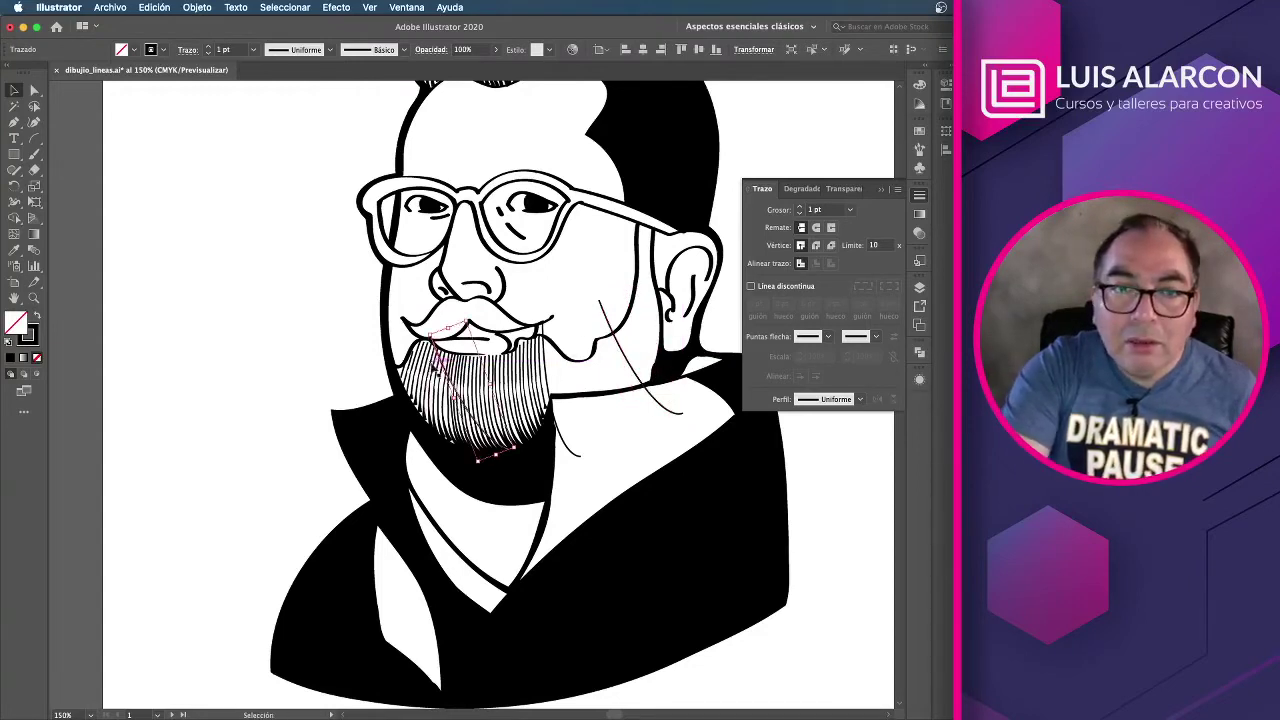
mouse_move(440, 362)
left_mouse_down()
mouse_move(632, 214)
mouse_move(632, 187)
mouse_move(606, 190)
left_mouse_up()
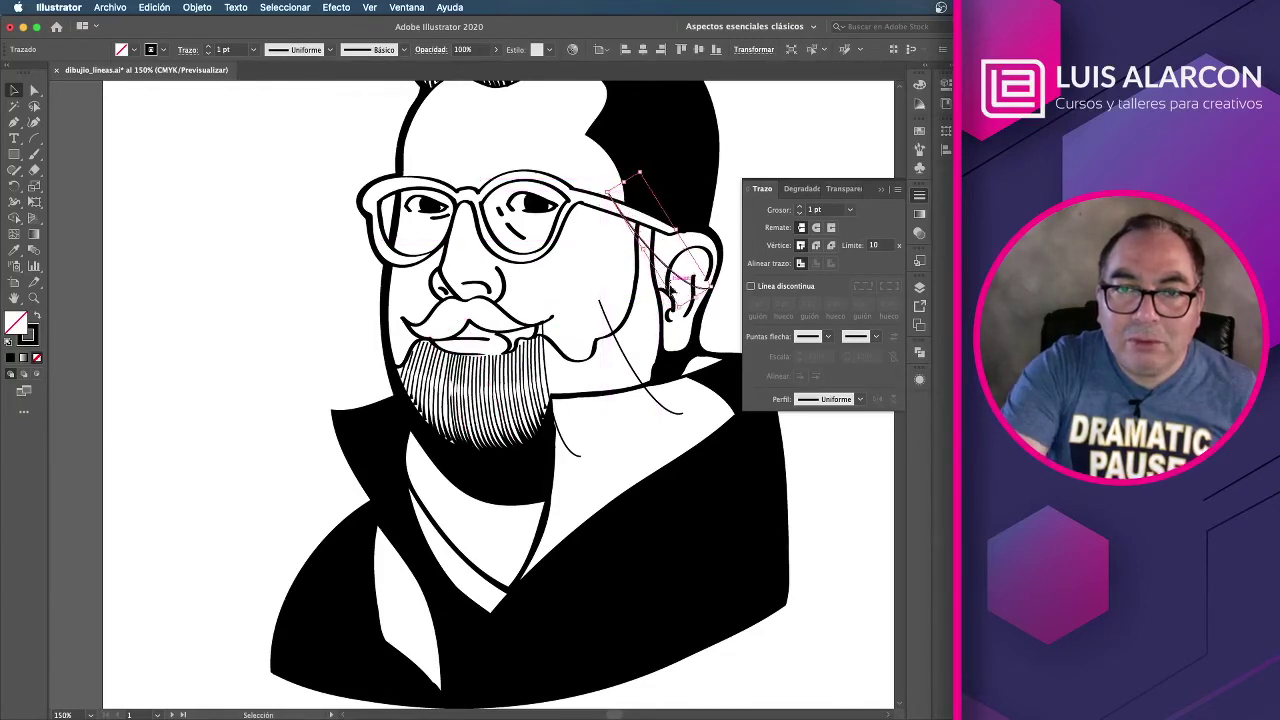
left_click_drag(683, 266, 681, 277)
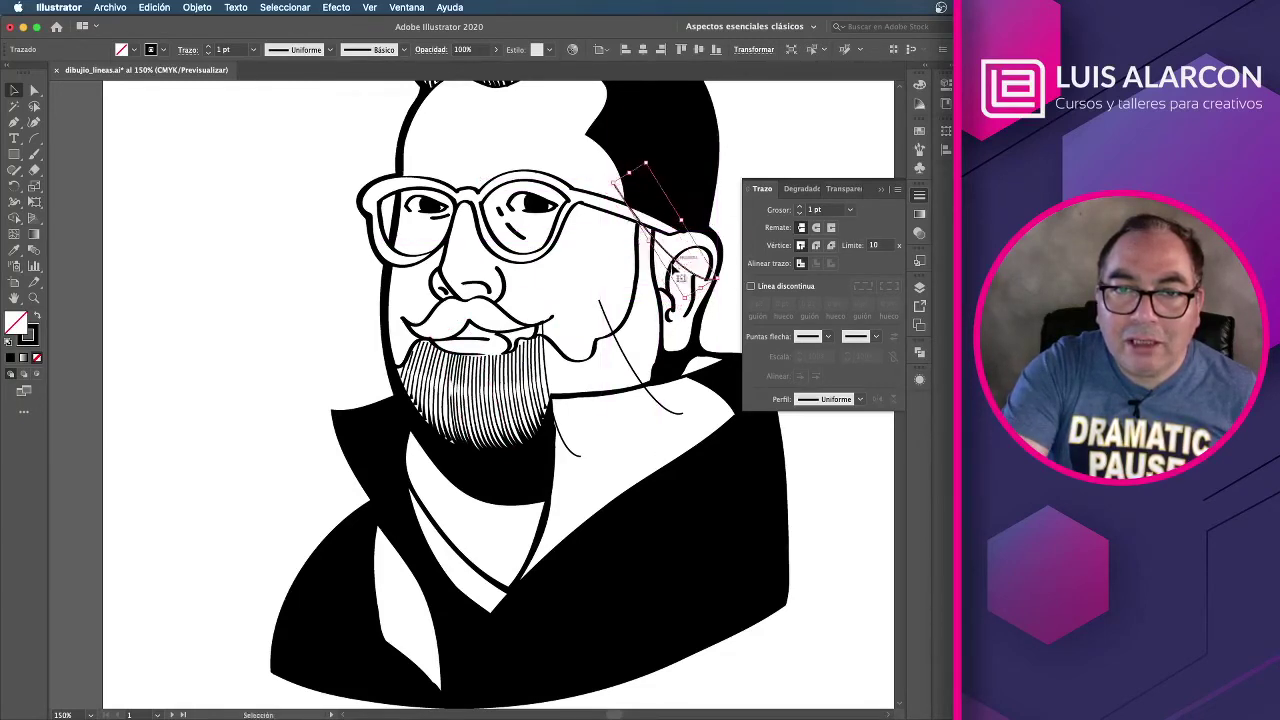
double_click(632, 368)
double_click(740, 166)
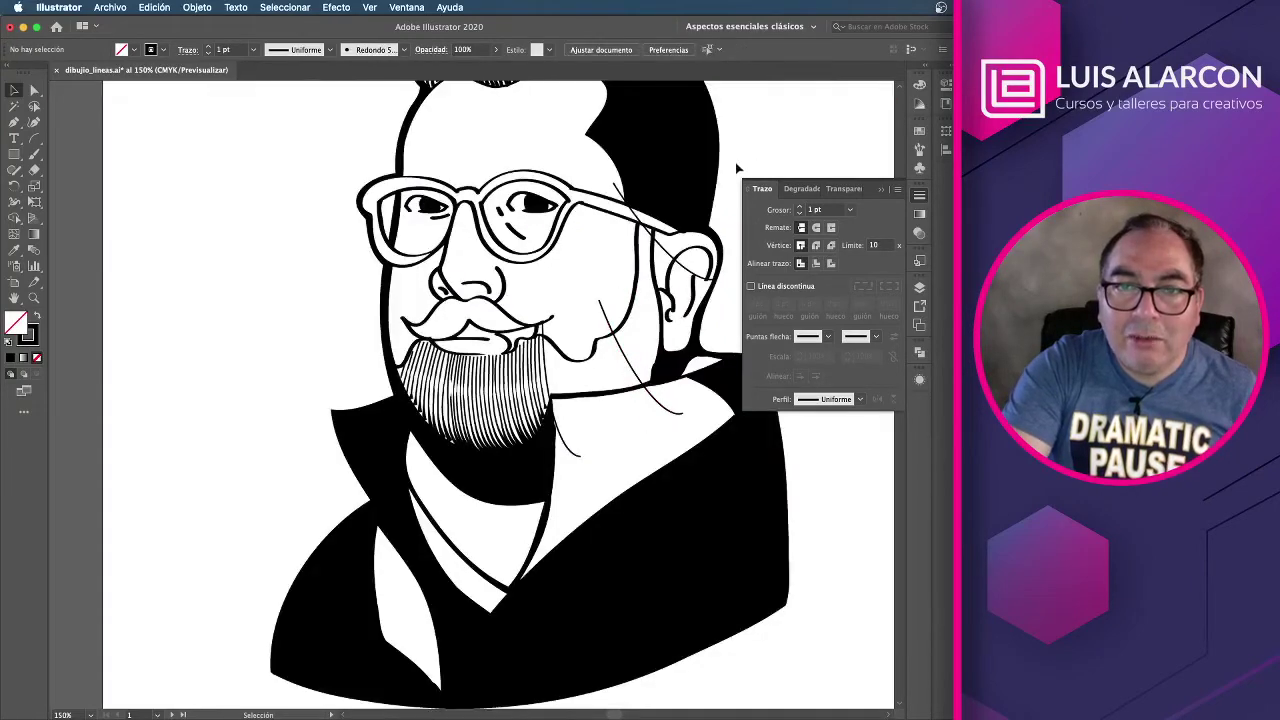
left_click(632, 368)
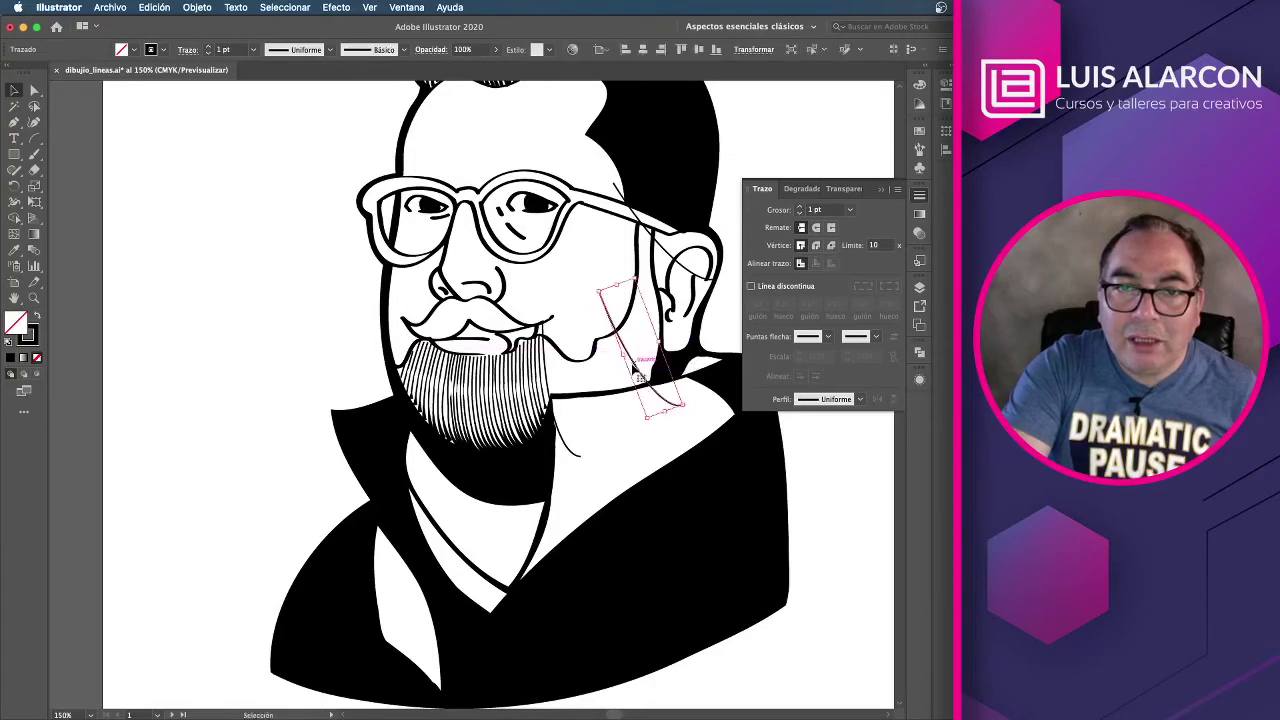
left_click(257, 351)
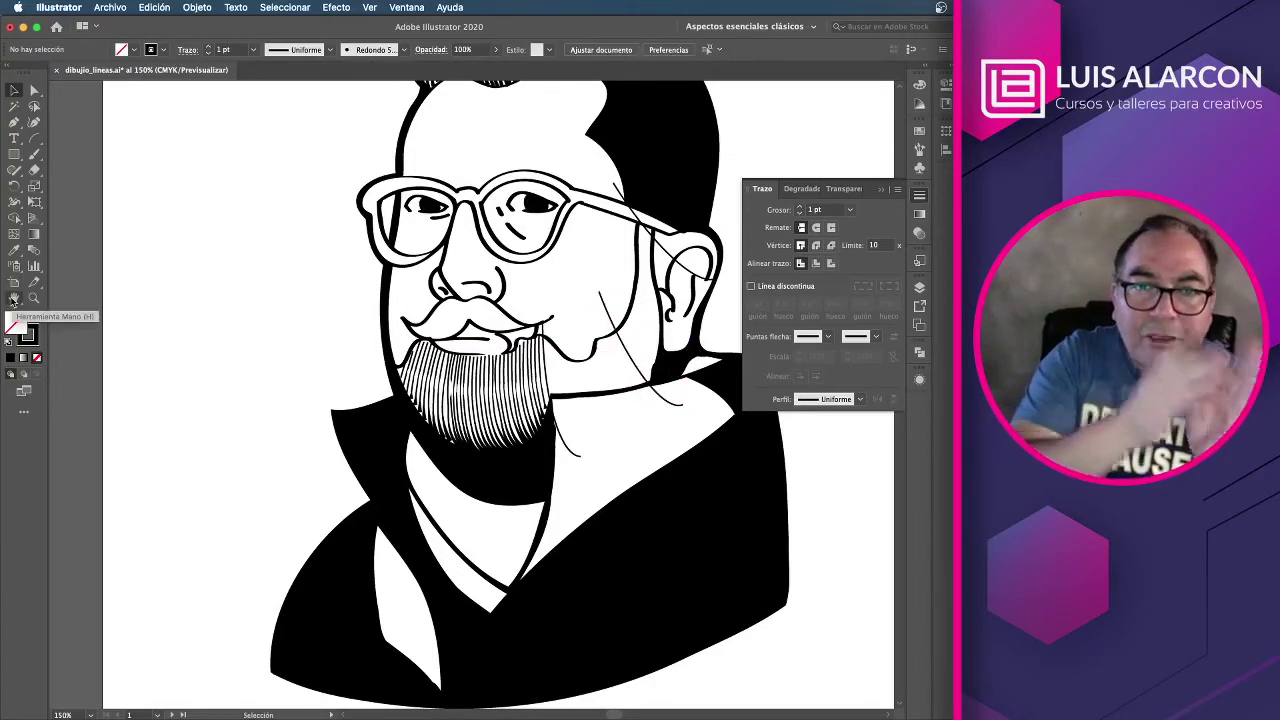
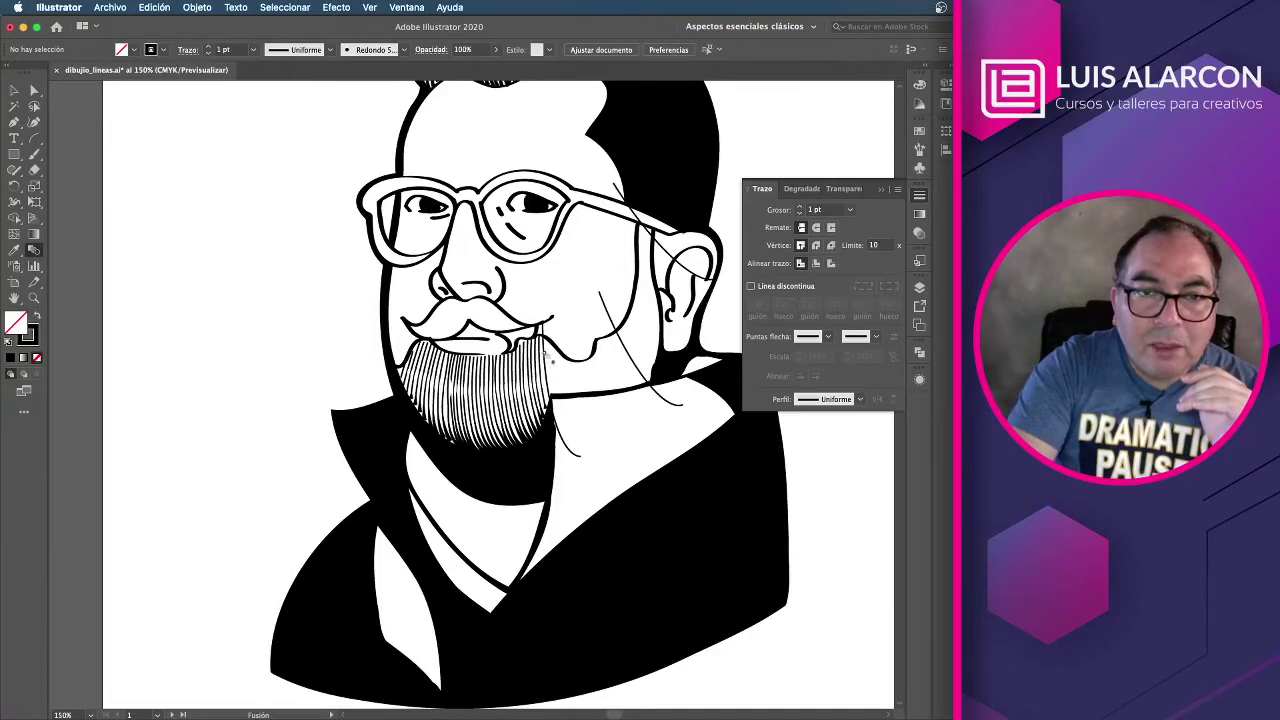
Step: Blend the two guide curves into cheek hatch lines and reshape the top spine near the ear
left_click(607, 308)
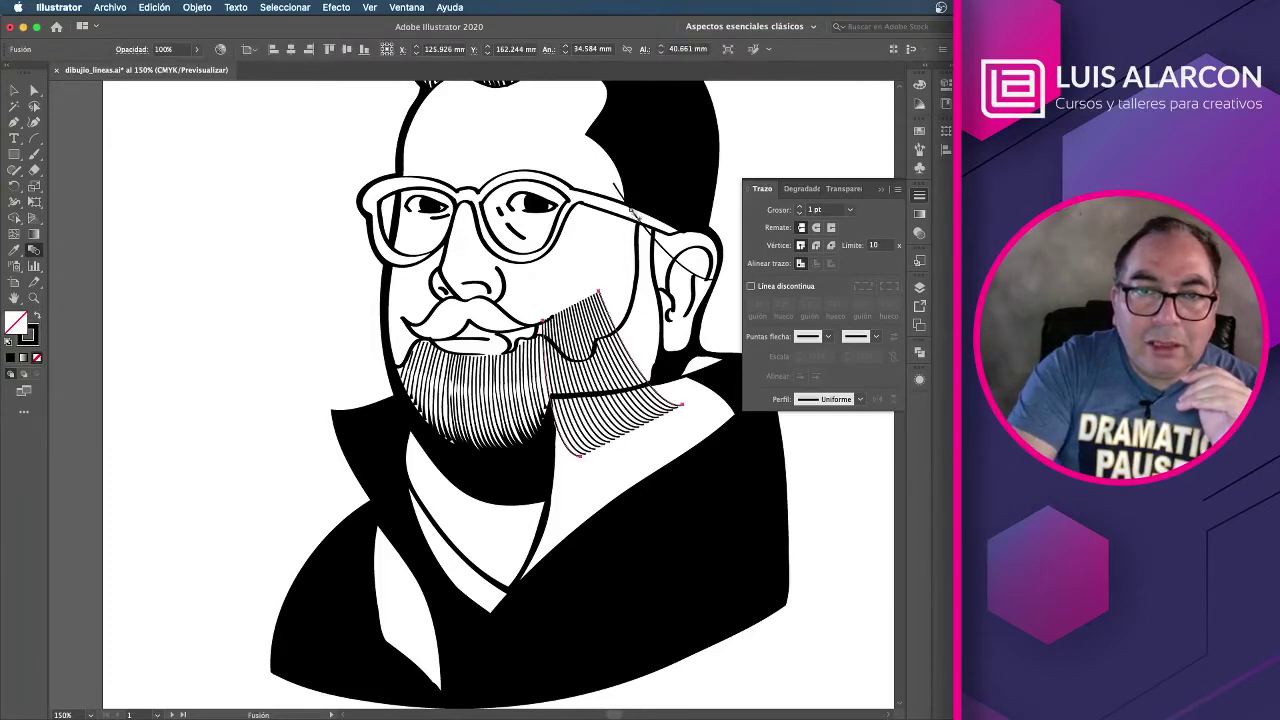
left_click(632, 214)
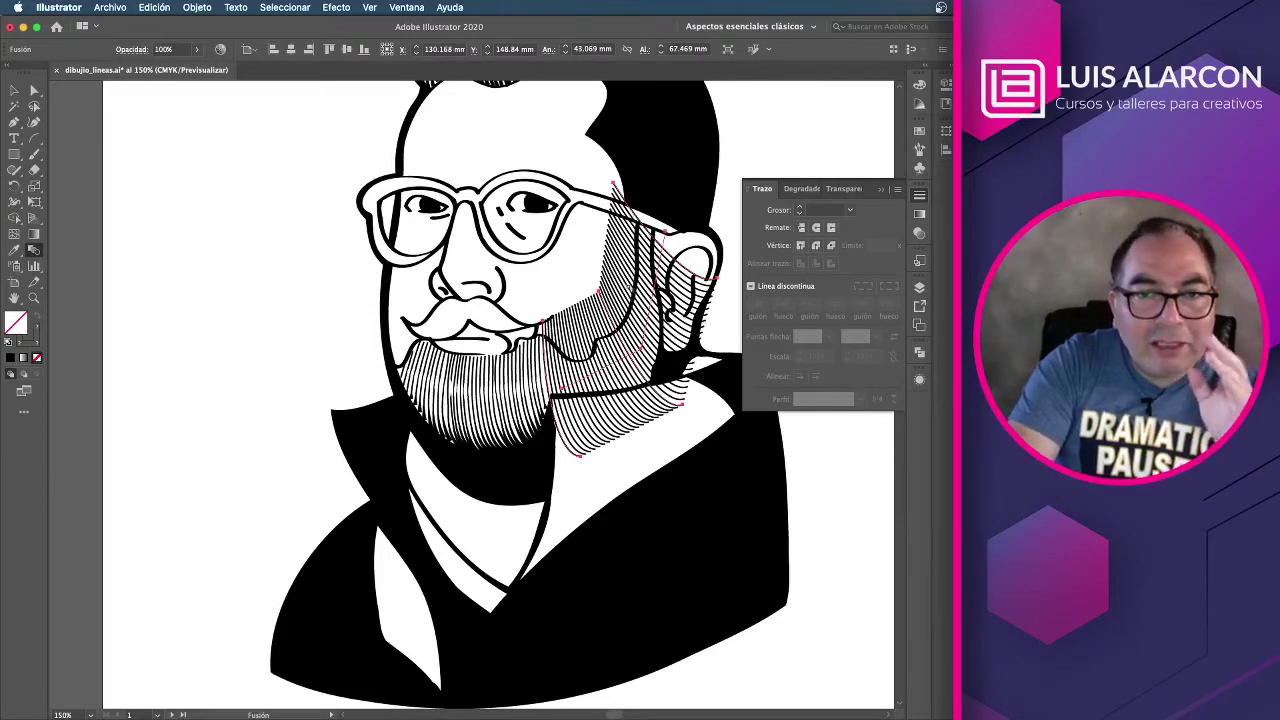
key("v")
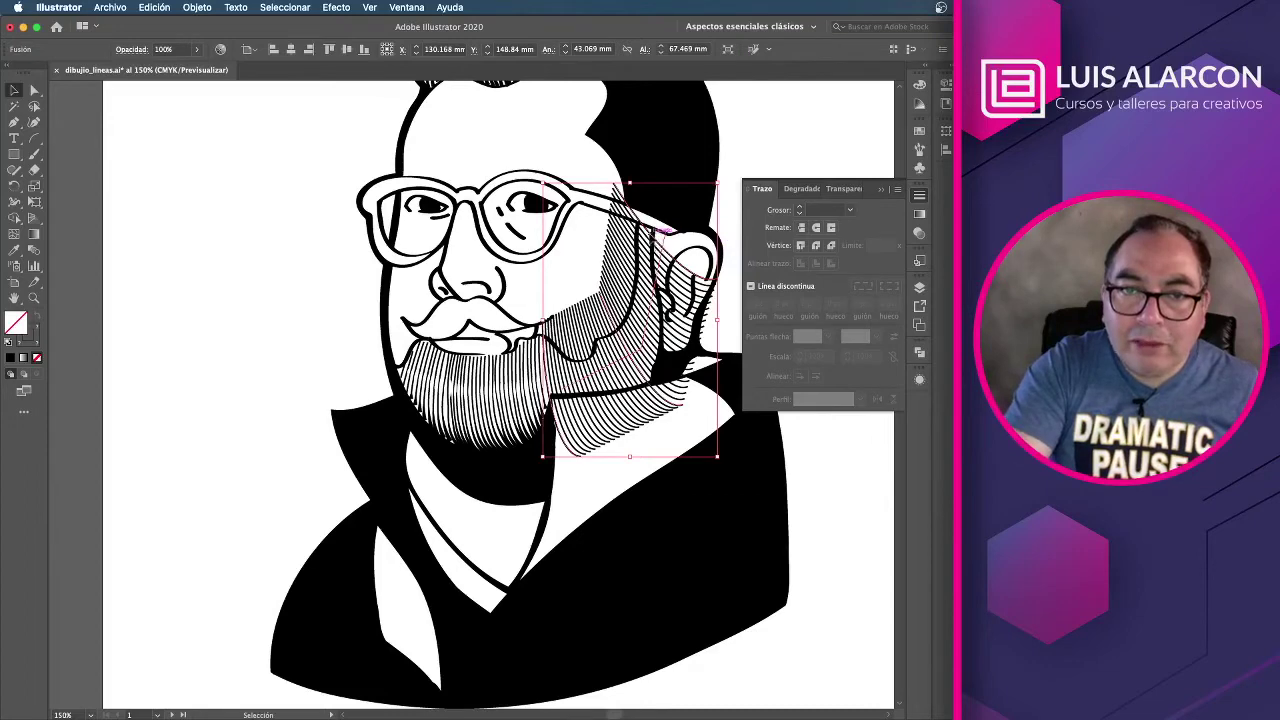
double_click(658, 236)
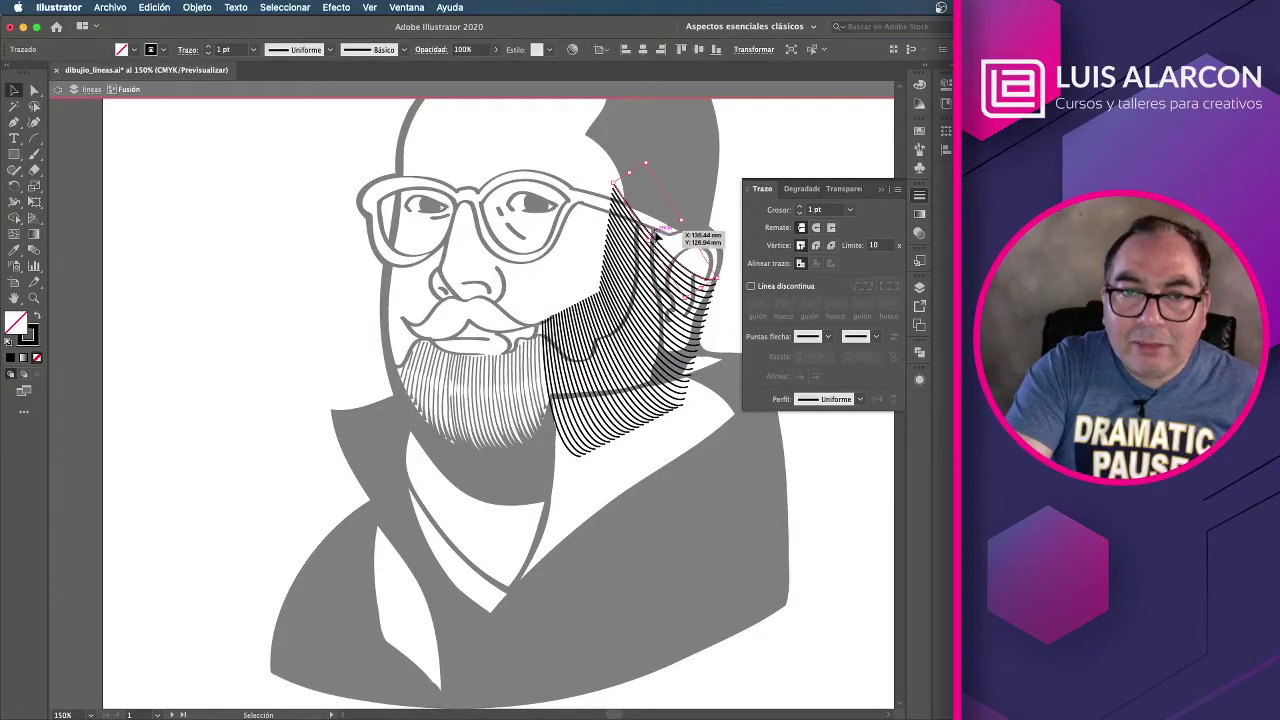
left_click_drag(654, 240, 660, 242)
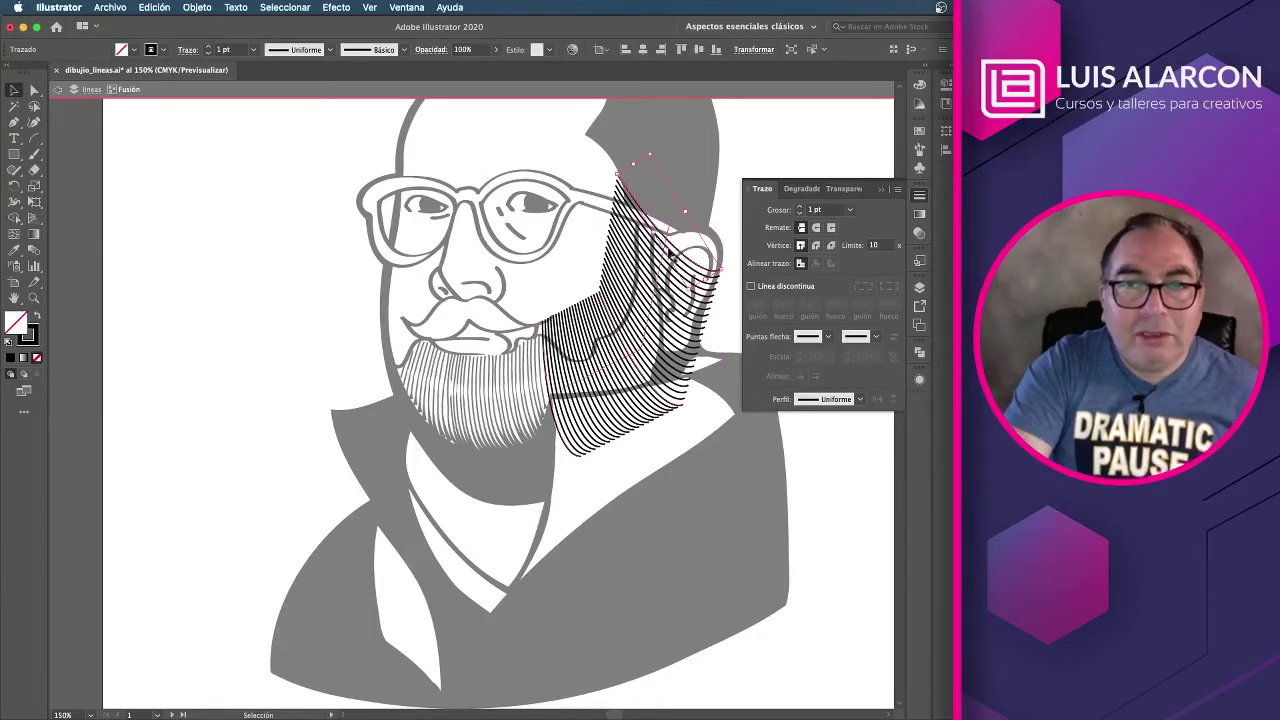
mouse_move(660, 243)
left_mouse_down()
mouse_move(673, 268)
mouse_move(665, 255)
left_mouse_up()
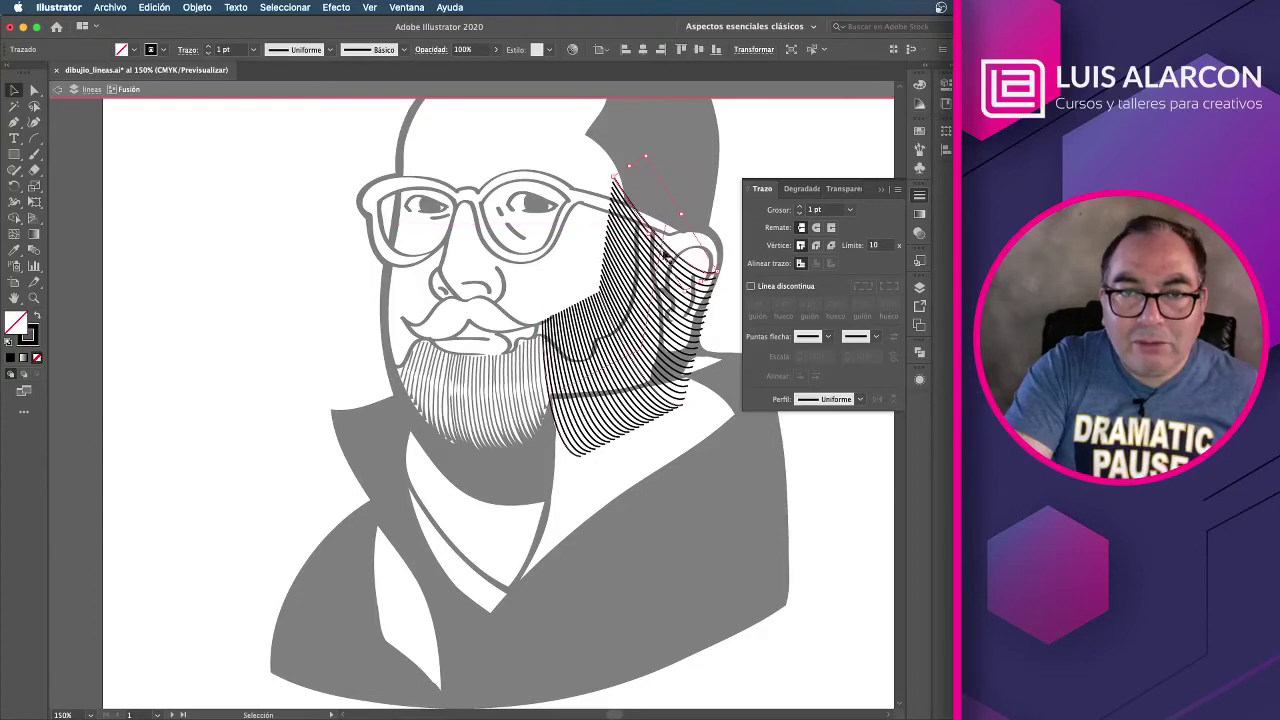
double_click(388, 252)
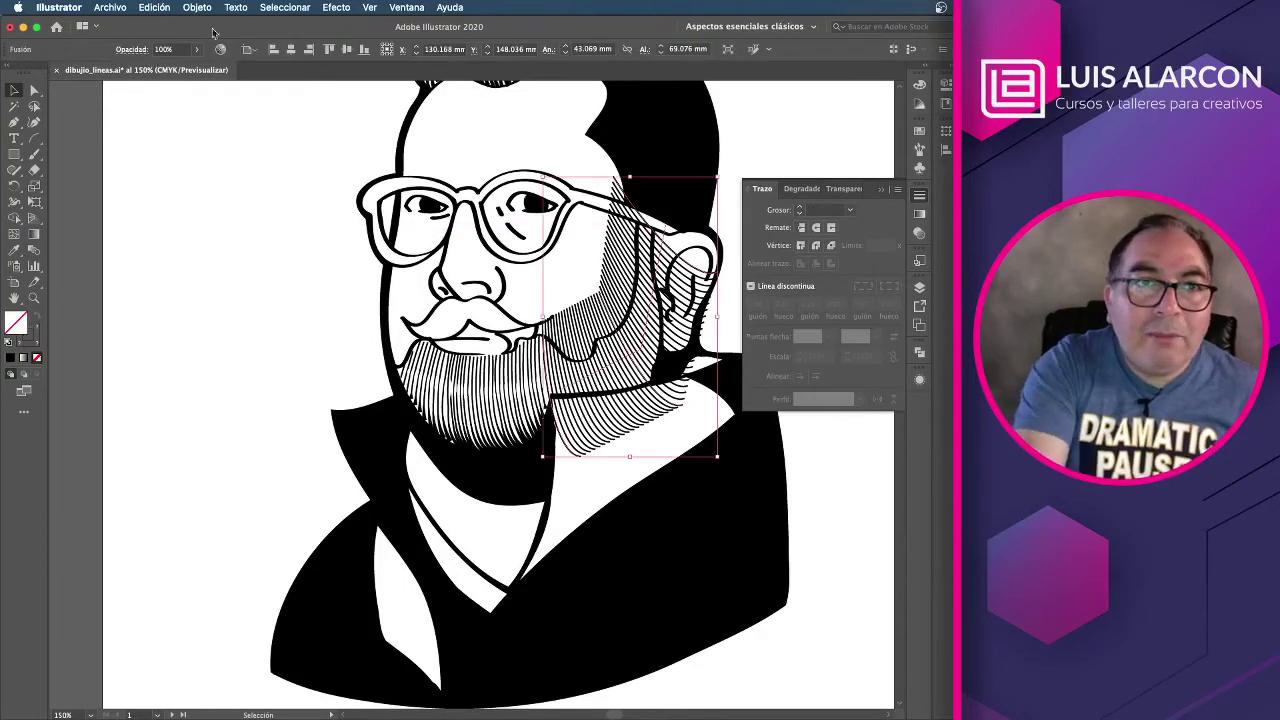
Step: Expand the cheek blend into separate lines (Object, Fill, Stroke)
left_click(183, 8)
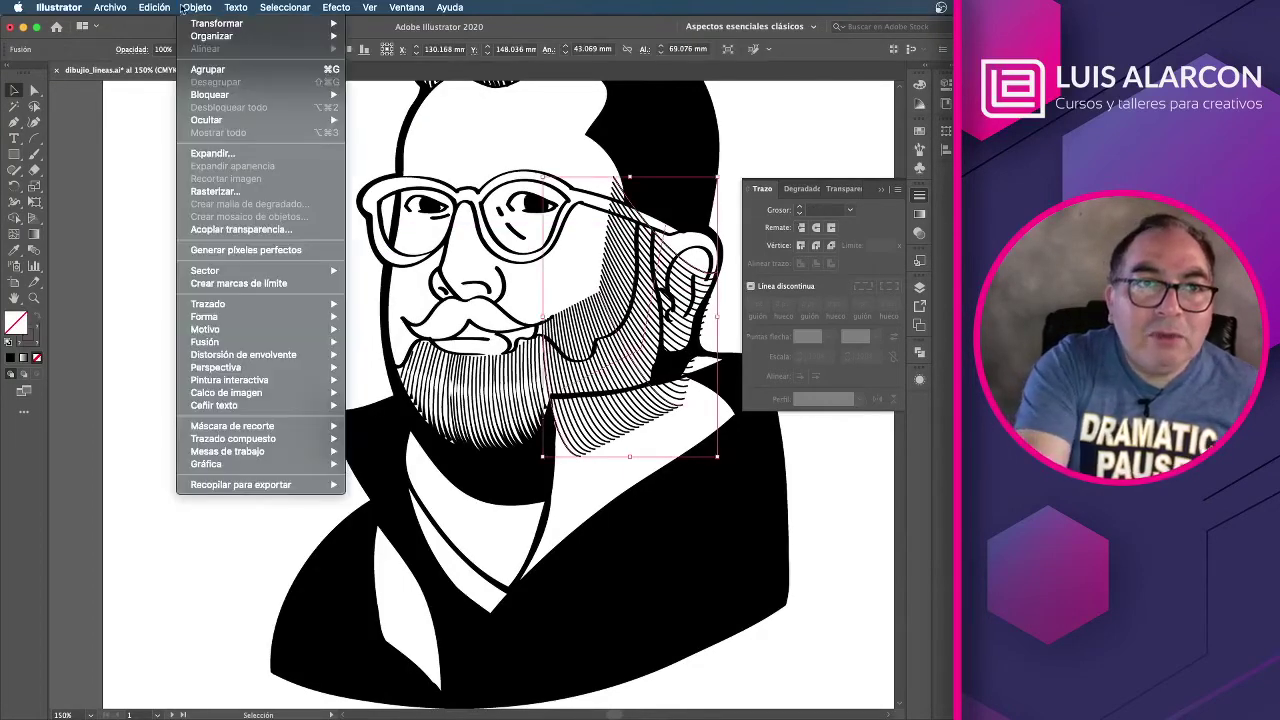
left_click(242, 155)
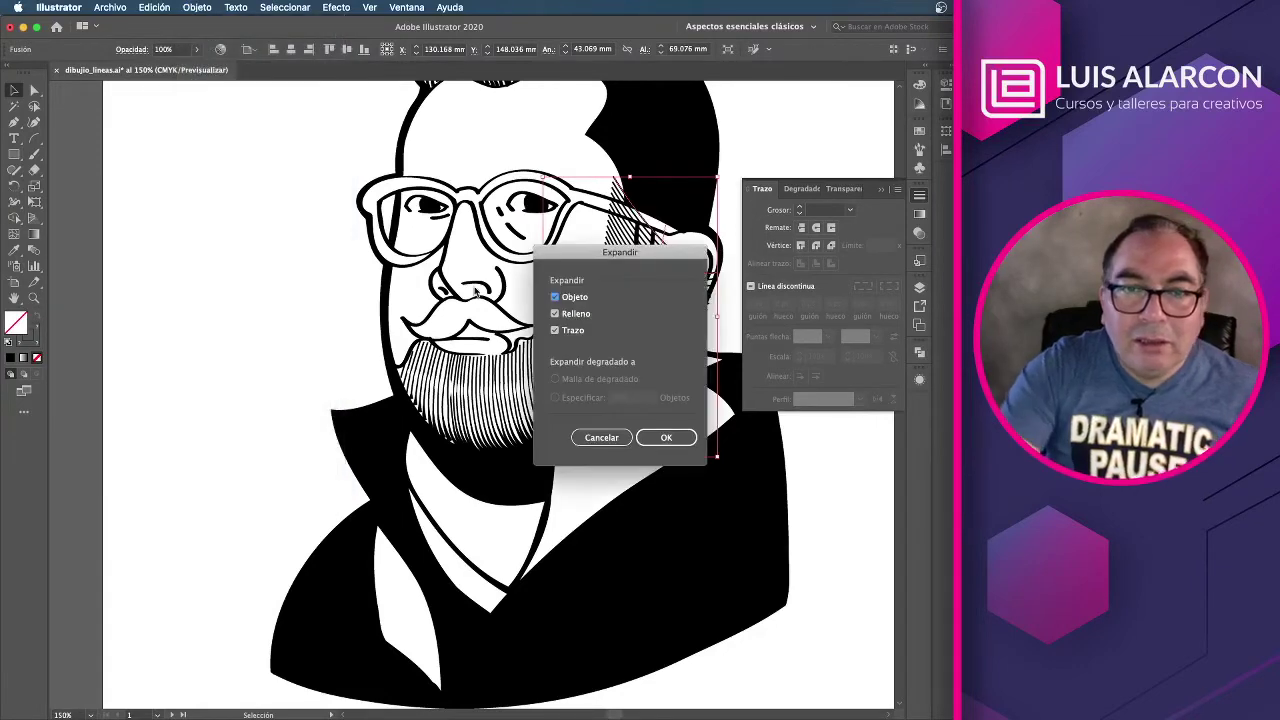
key("Return")
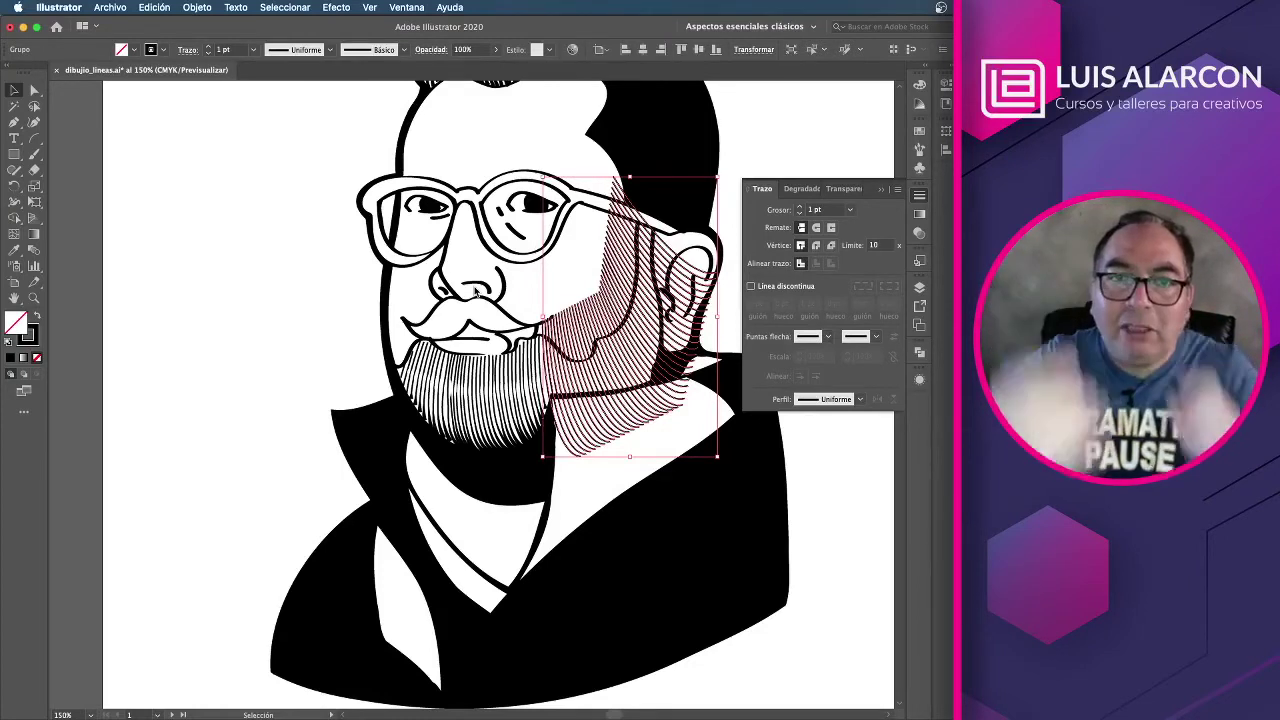
Step: Erase the hatching spilling onto the hair, ear, jaw and left cheek edge
left_click_drag(716, 192, 712, 208)
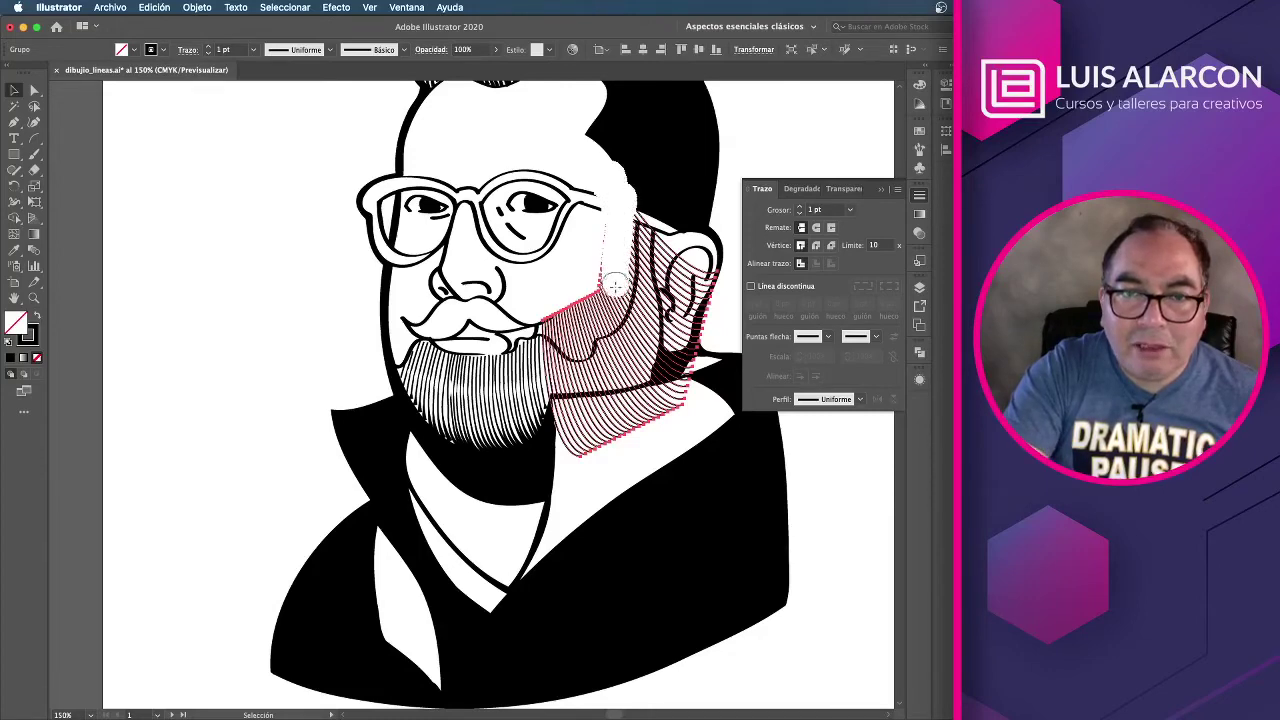
left_click(610, 318)
key("ctrl+plus")
key("ctrl+plus")
key("shift+e")
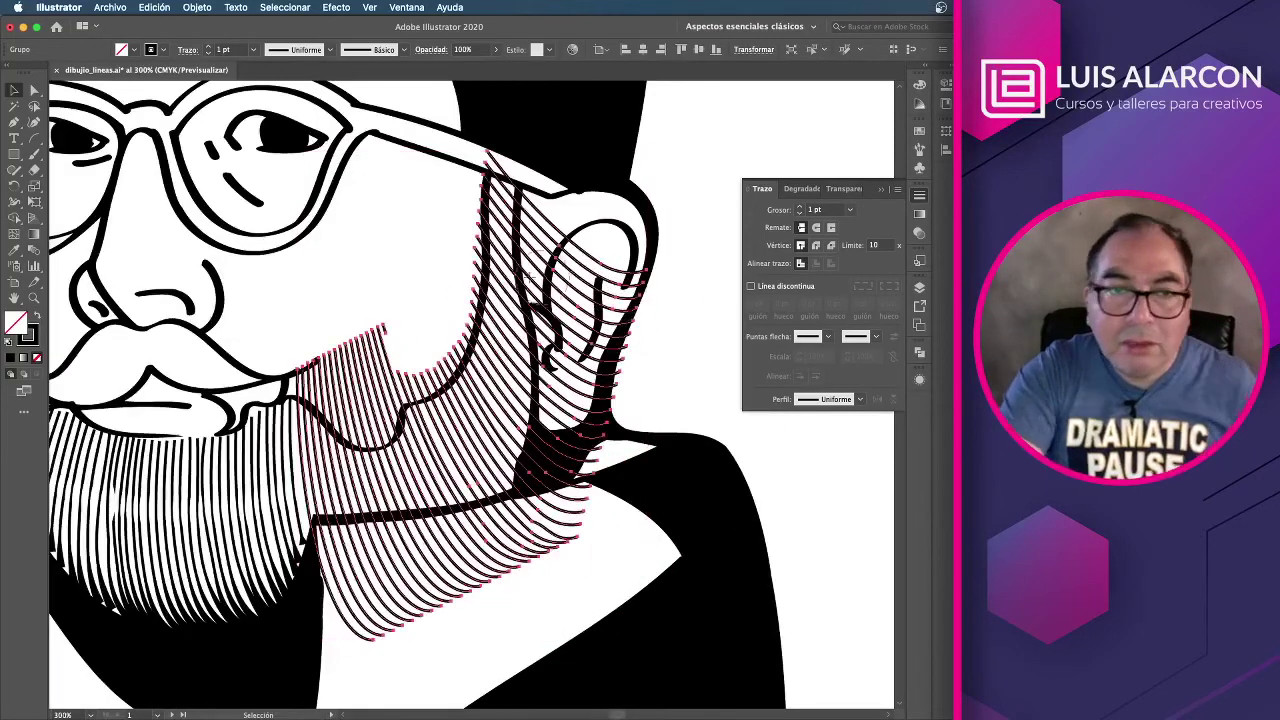
mouse_move(506, 157)
left_mouse_down()
mouse_move(543, 207)
mouse_move(565, 395)
mouse_move(535, 520)
mouse_move(600, 371)
mouse_move(571, 214)
mouse_move(629, 323)
left_mouse_up()
mouse_move(440, 635)
left_mouse_down()
mouse_move(343, 594)
mouse_move(329, 543)
mouse_move(485, 535)
mouse_move(513, 585)
mouse_move(386, 586)
mouse_move(500, 571)
left_mouse_up()
mouse_move(299, 339)
left_mouse_down()
mouse_move(369, 423)
mouse_move(355, 338)
mouse_move(394, 363)
mouse_move(386, 386)
mouse_move(374, 374)
mouse_move(409, 371)
mouse_move(431, 349)
mouse_move(452, 275)
left_mouse_up()
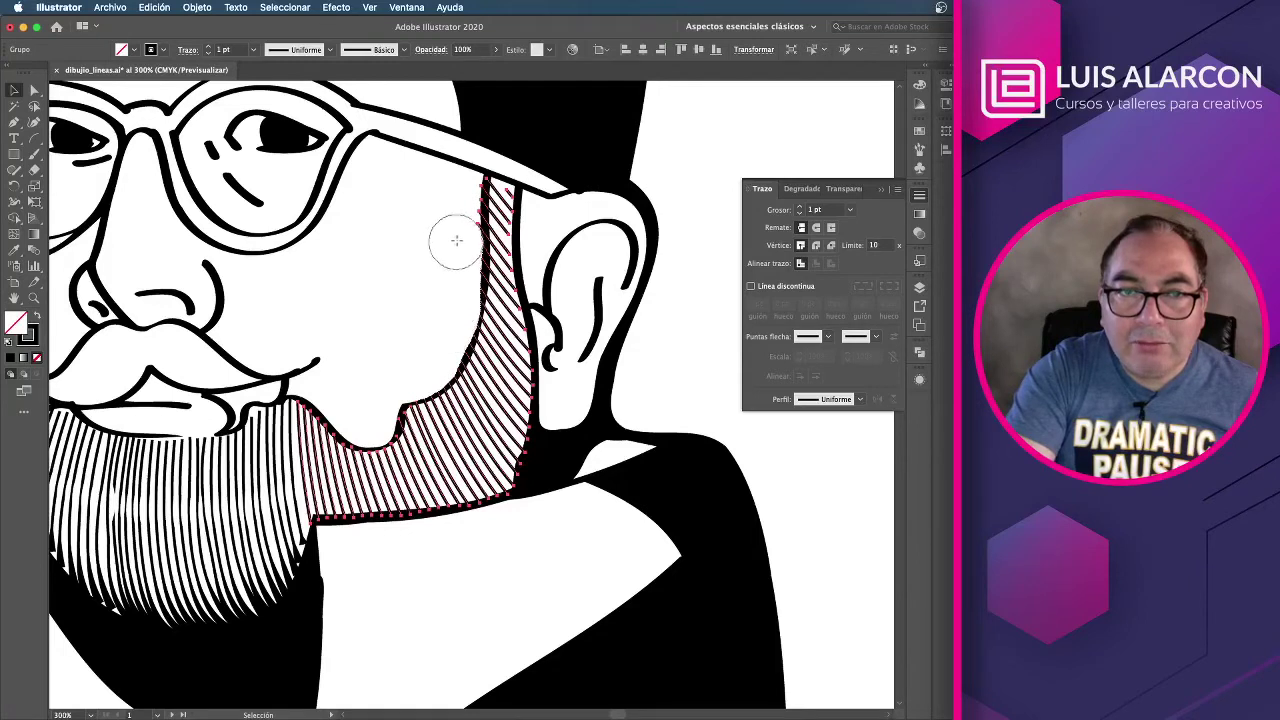
Step: Give the cheek hatching a 2 pt stroke with a flipped tapered width profile
left_click(450, 160)
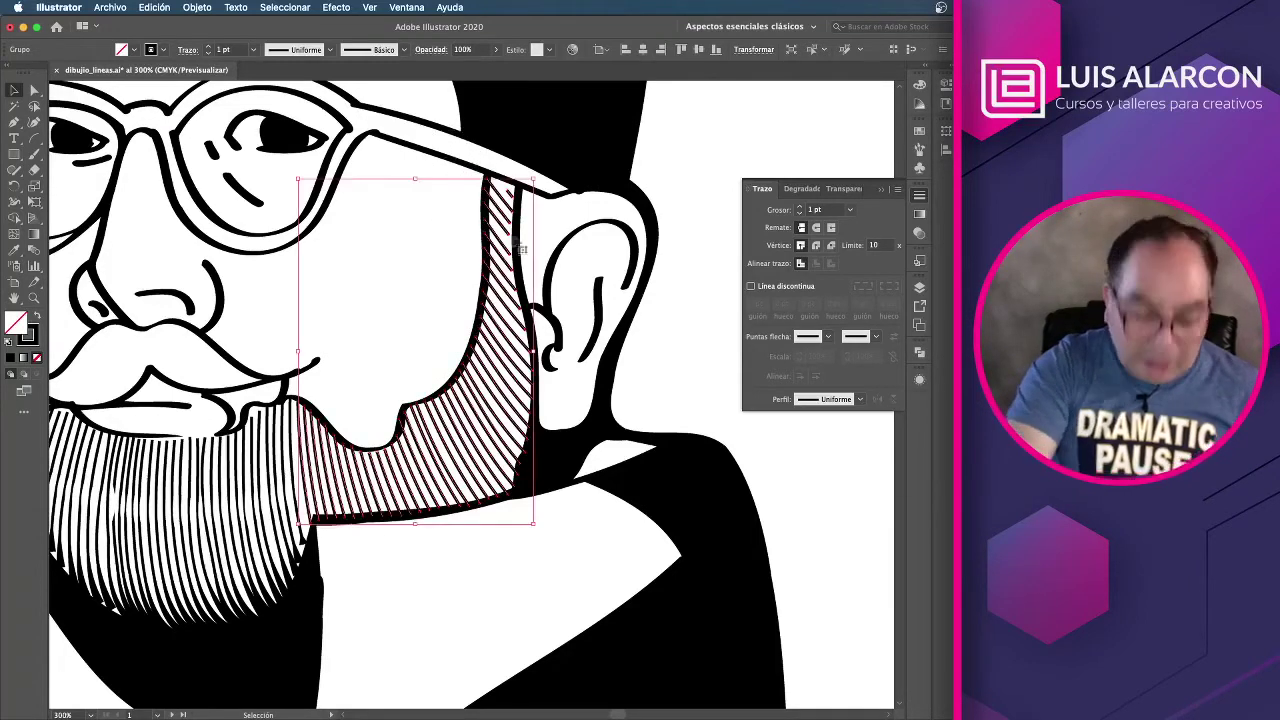
key("a")
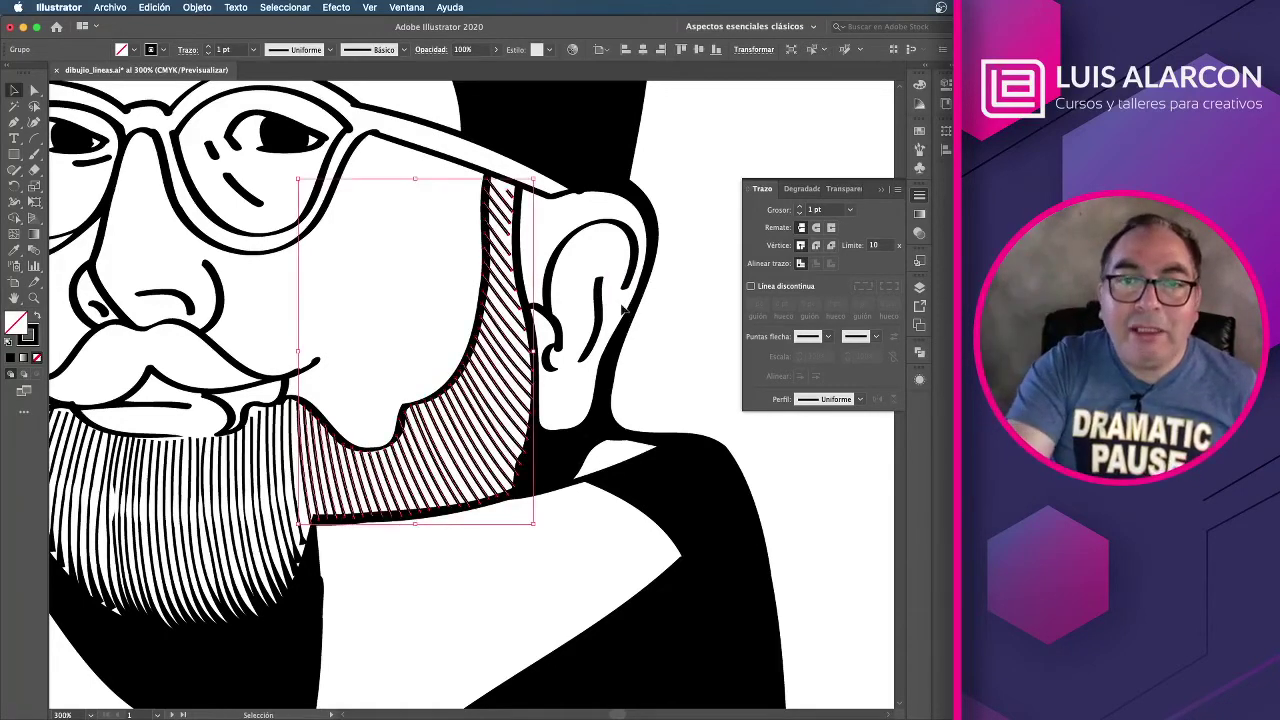
key("v")
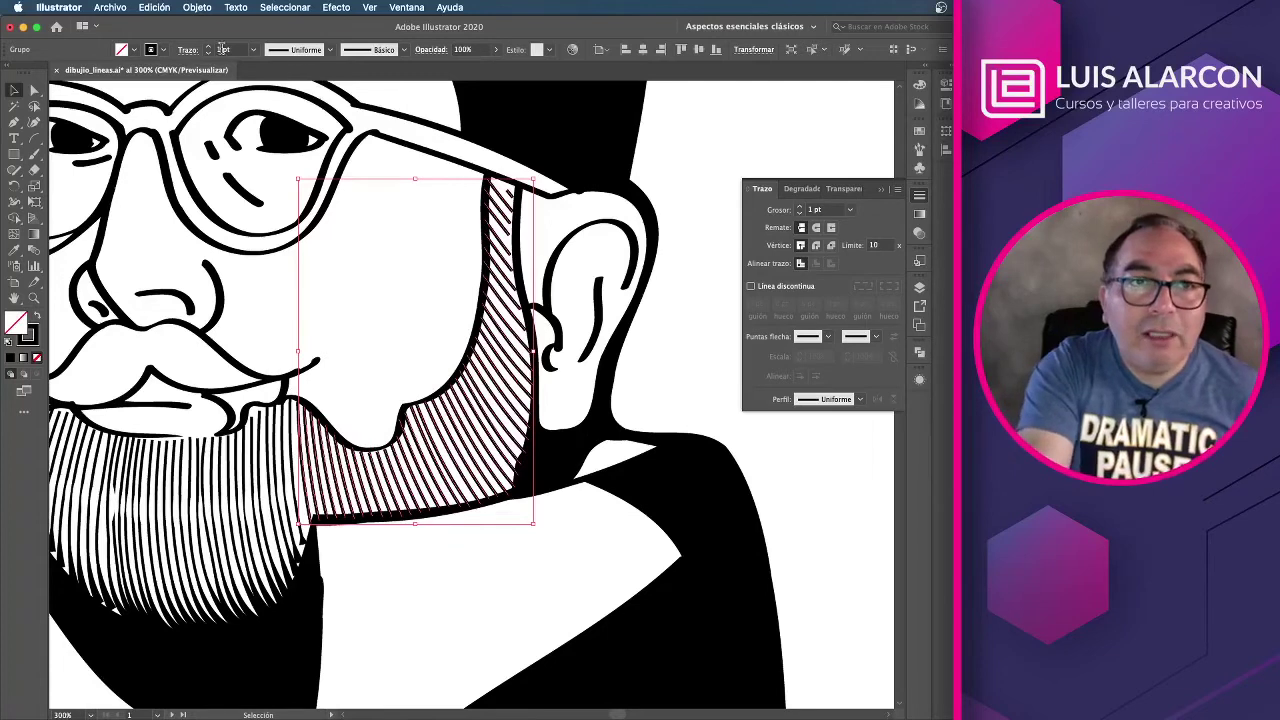
left_click(207, 48)
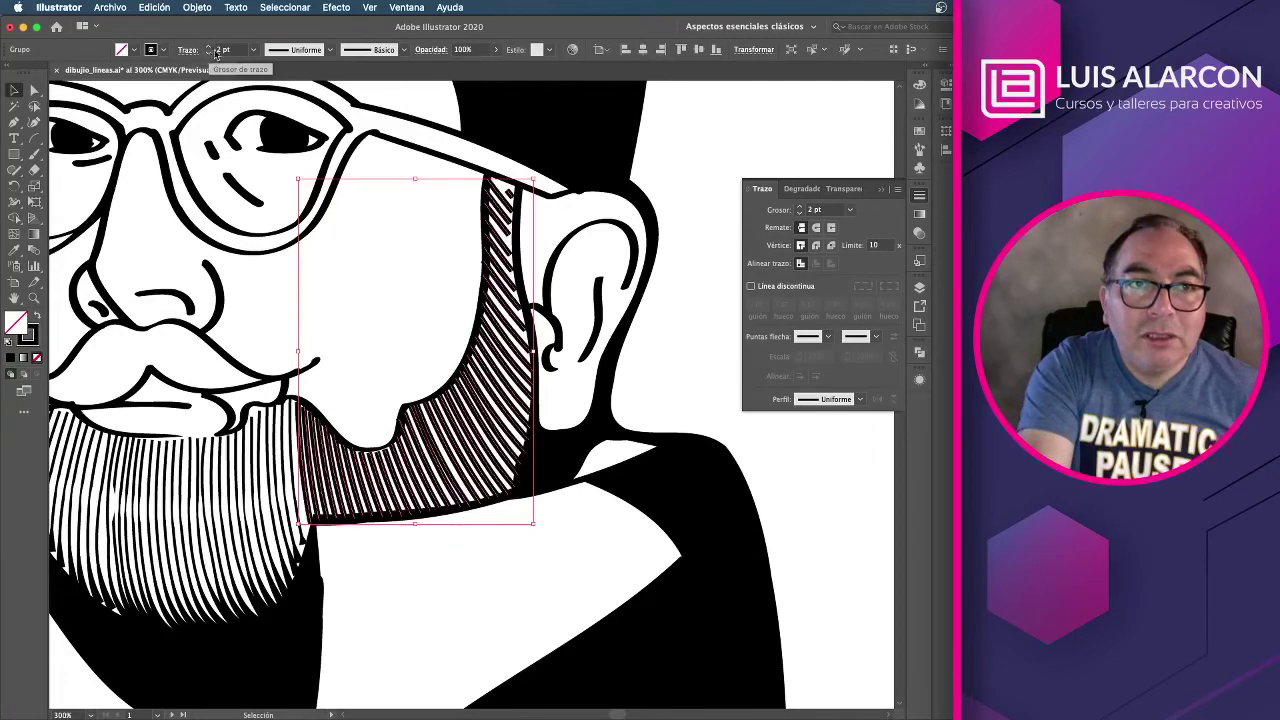
left_click(329, 50)
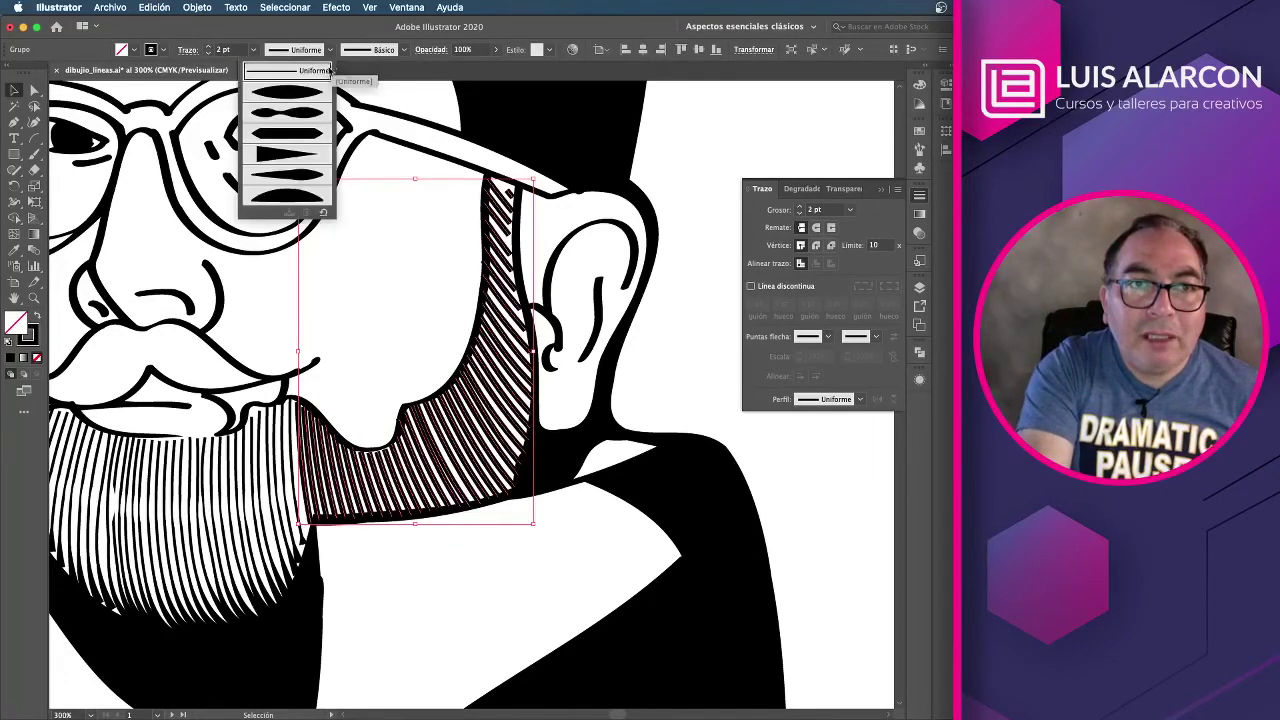
left_click(314, 177)
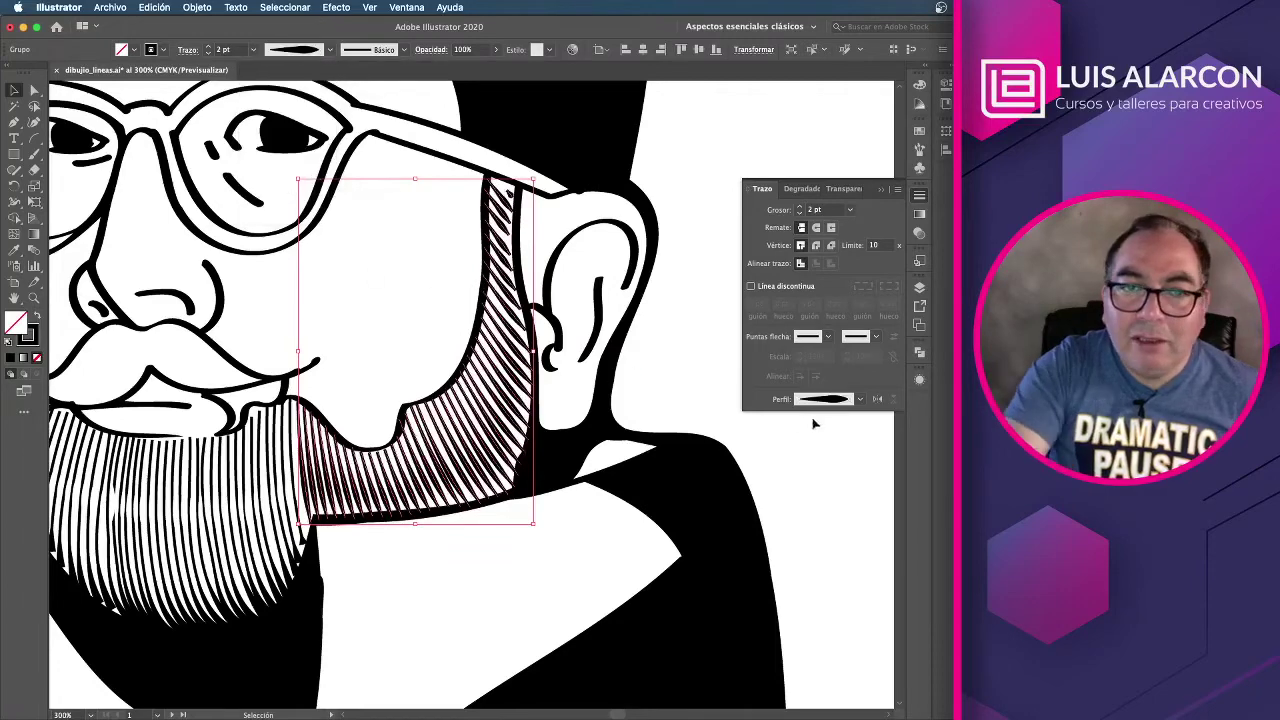
left_click(881, 399)
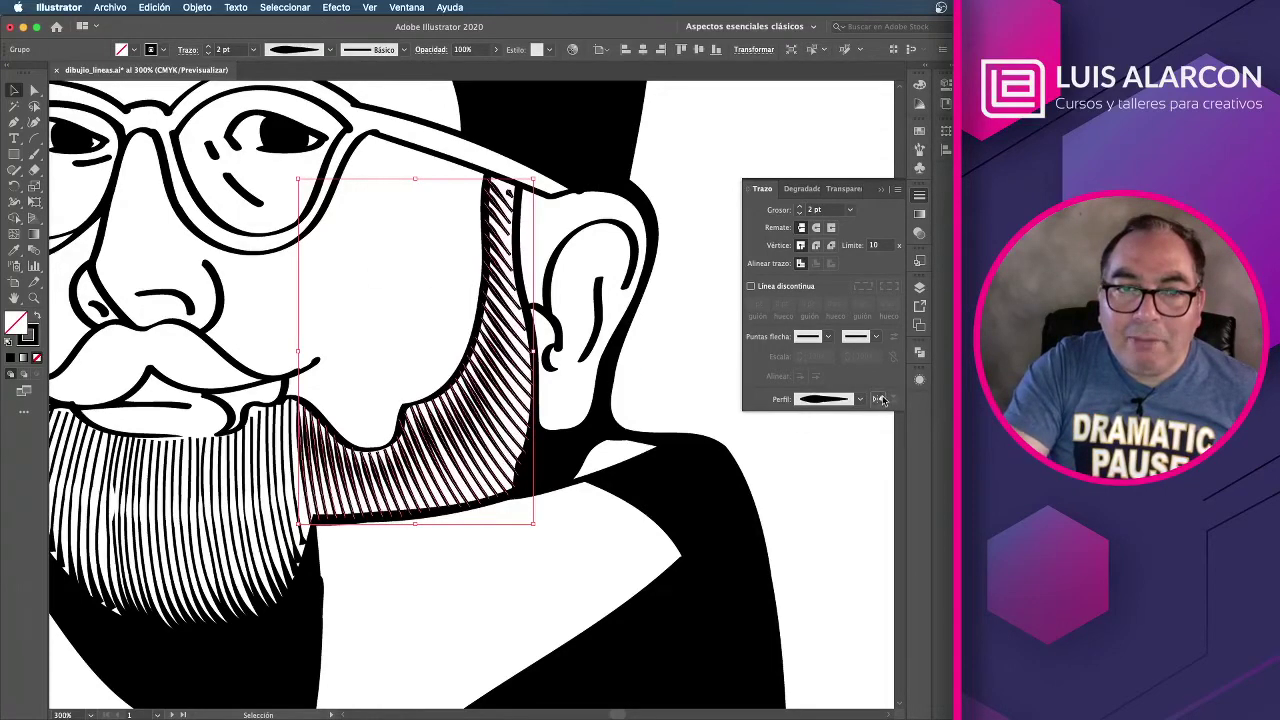
left_click(881, 399)
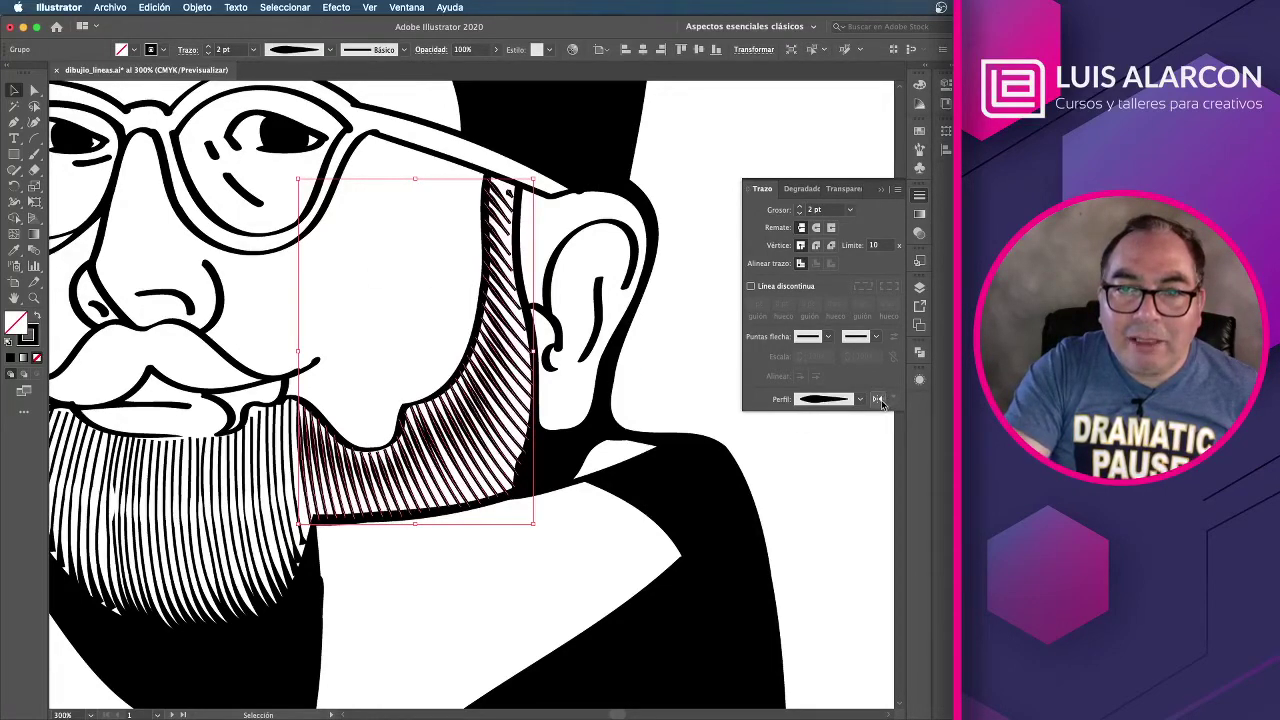
left_click(879, 399)
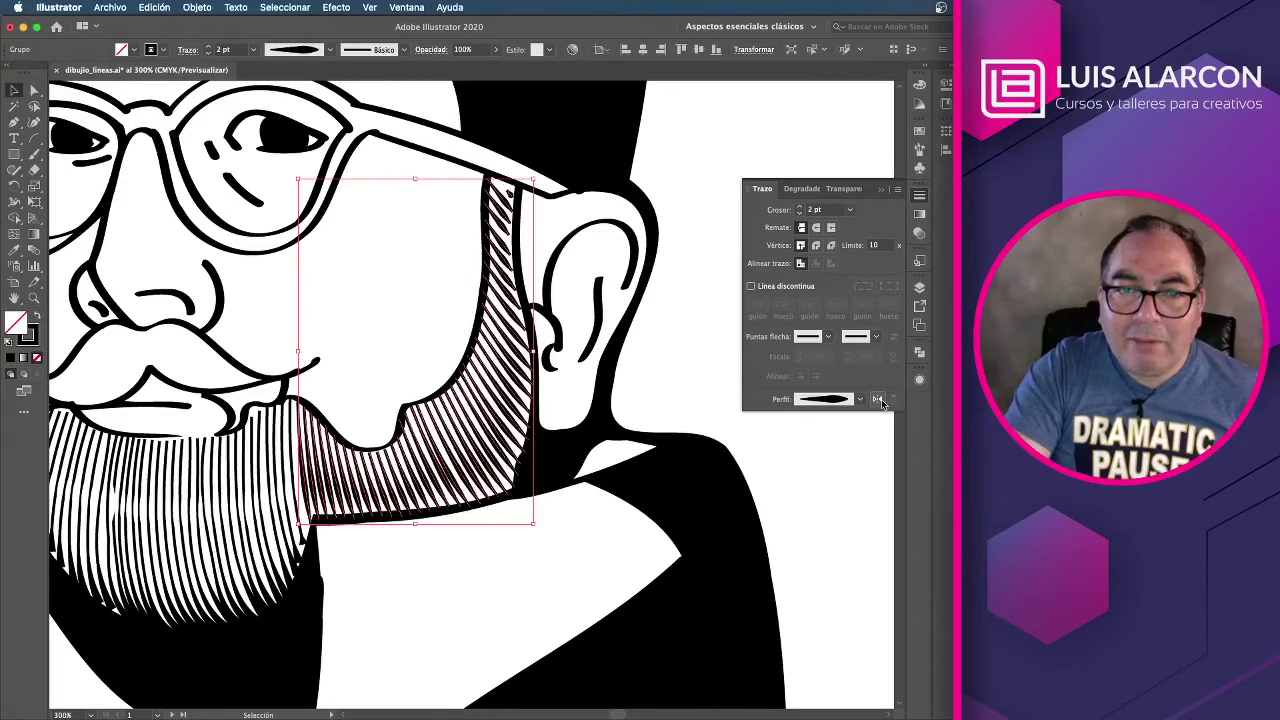
left_click(858, 498)
Step: Apply a tapered width profile to the lower beard hatching
left_click(268, 612)
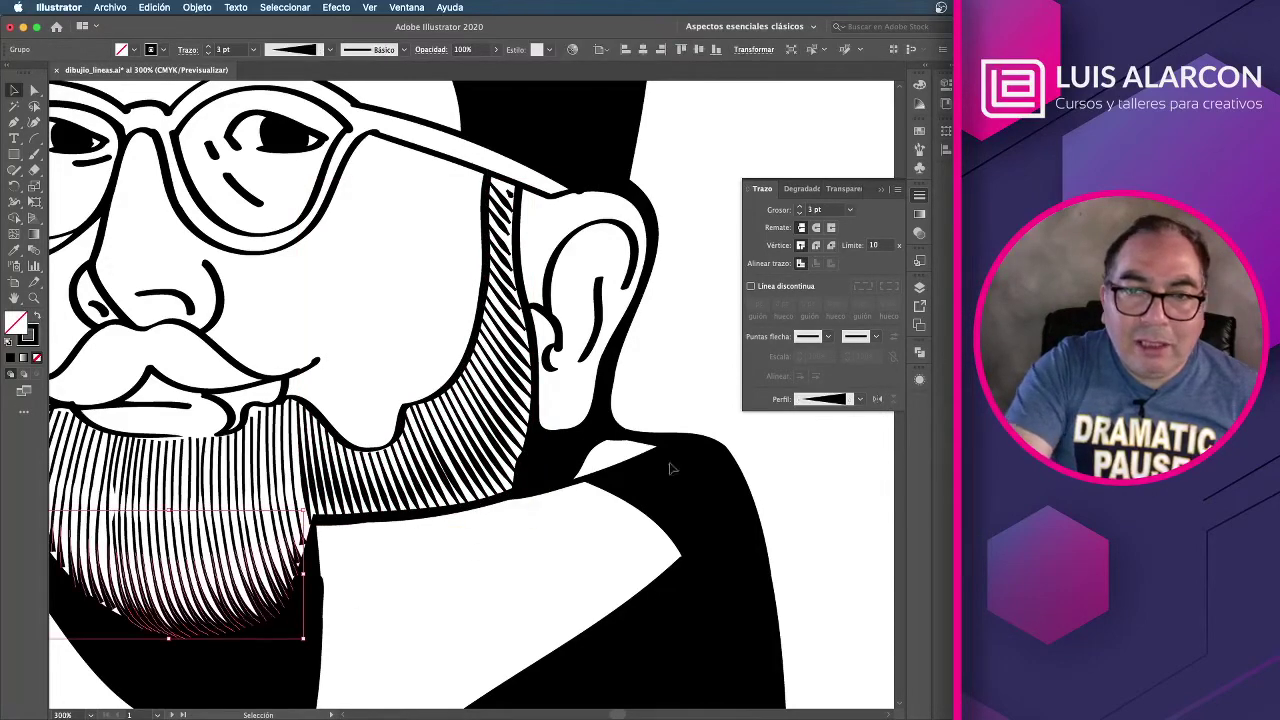
left_click(861, 399)
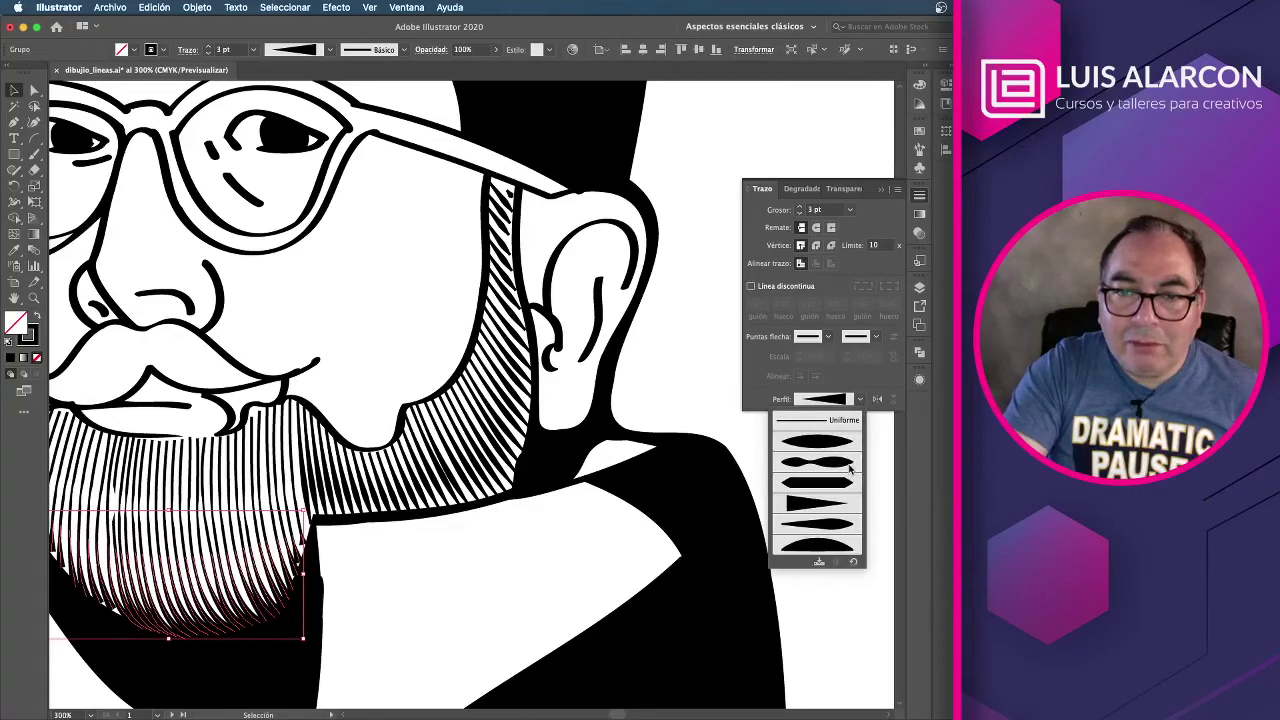
left_click(843, 522)
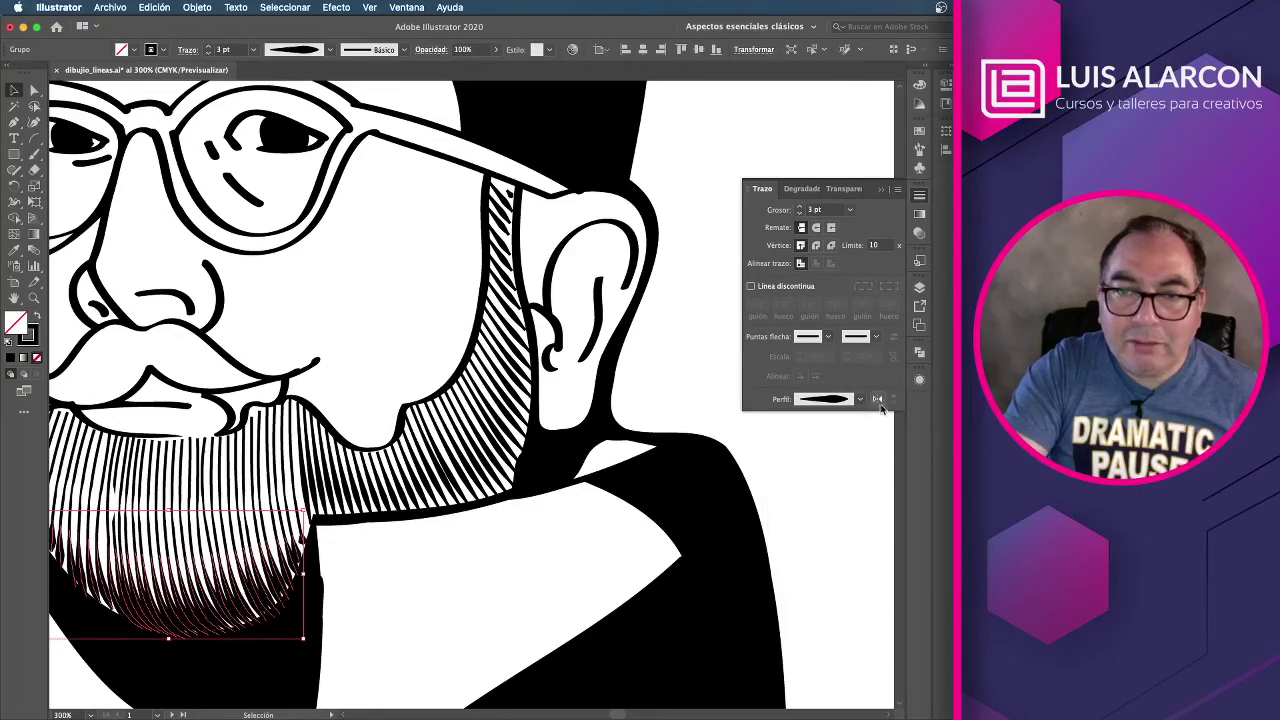
left_click(844, 483)
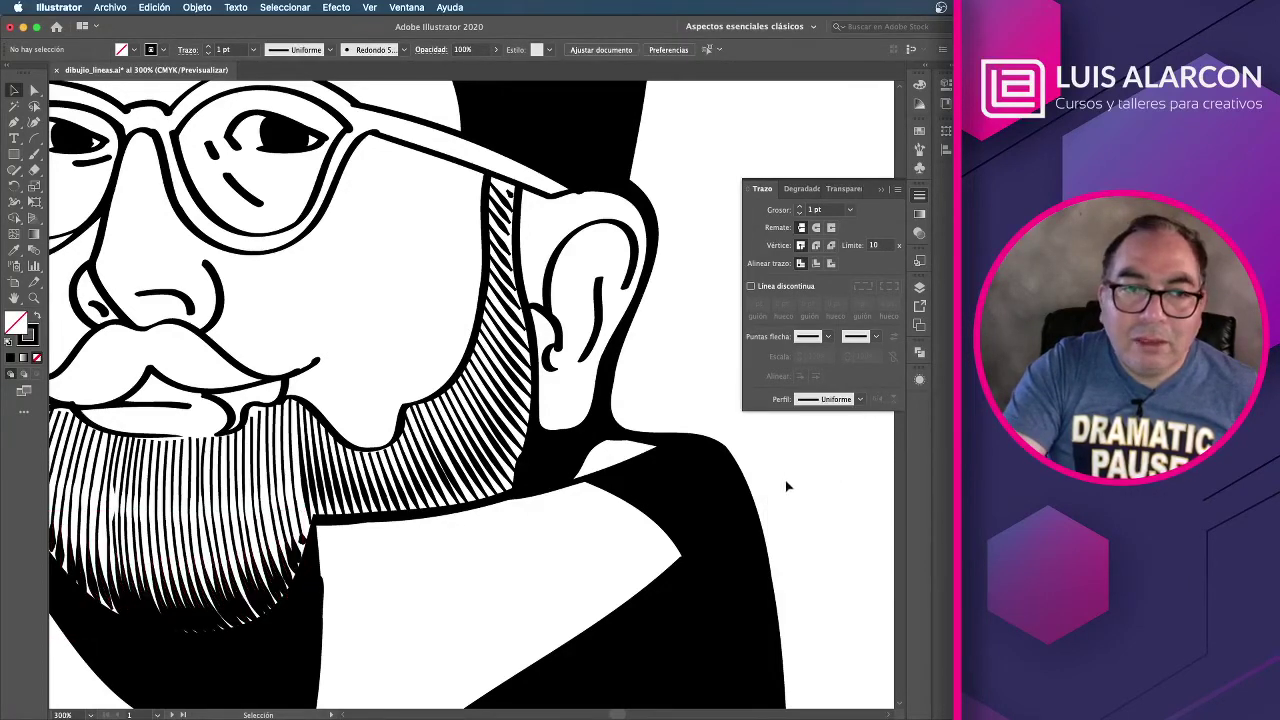
Step: Zoom out to view the whole hatched portrait and close the Stroke panel
key("ctrl+minus")
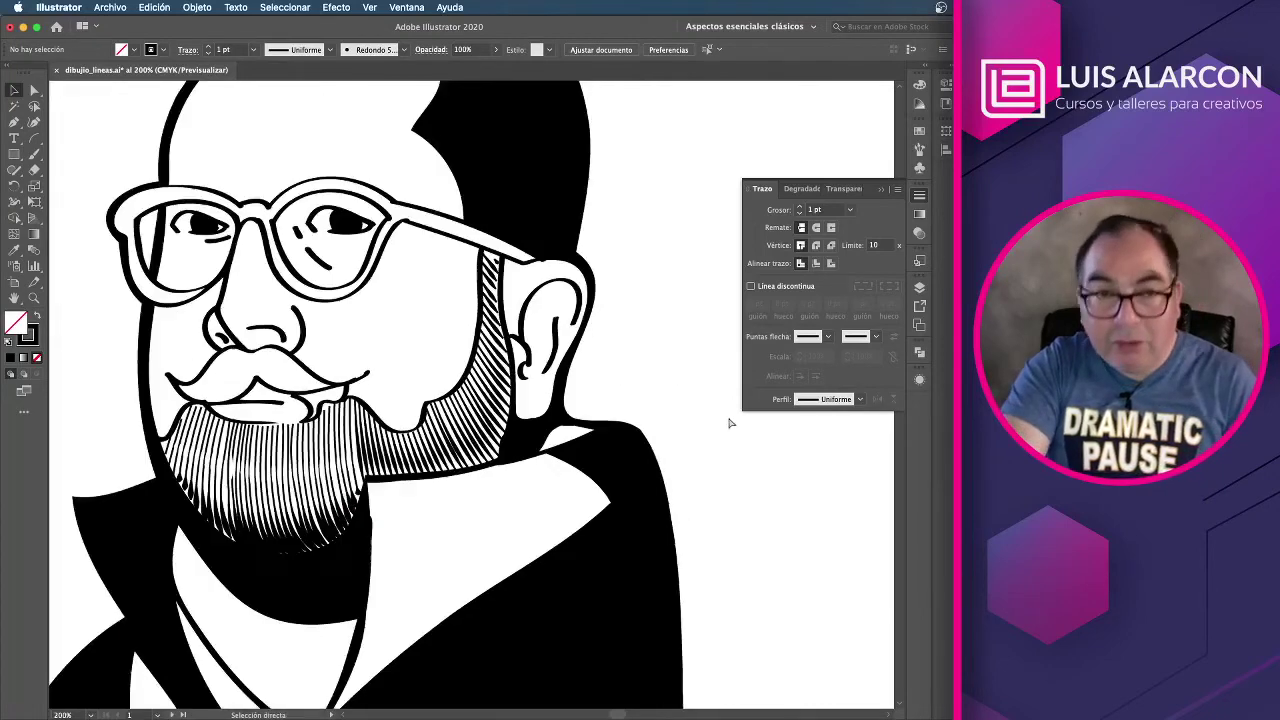
key("ctrl+minus")
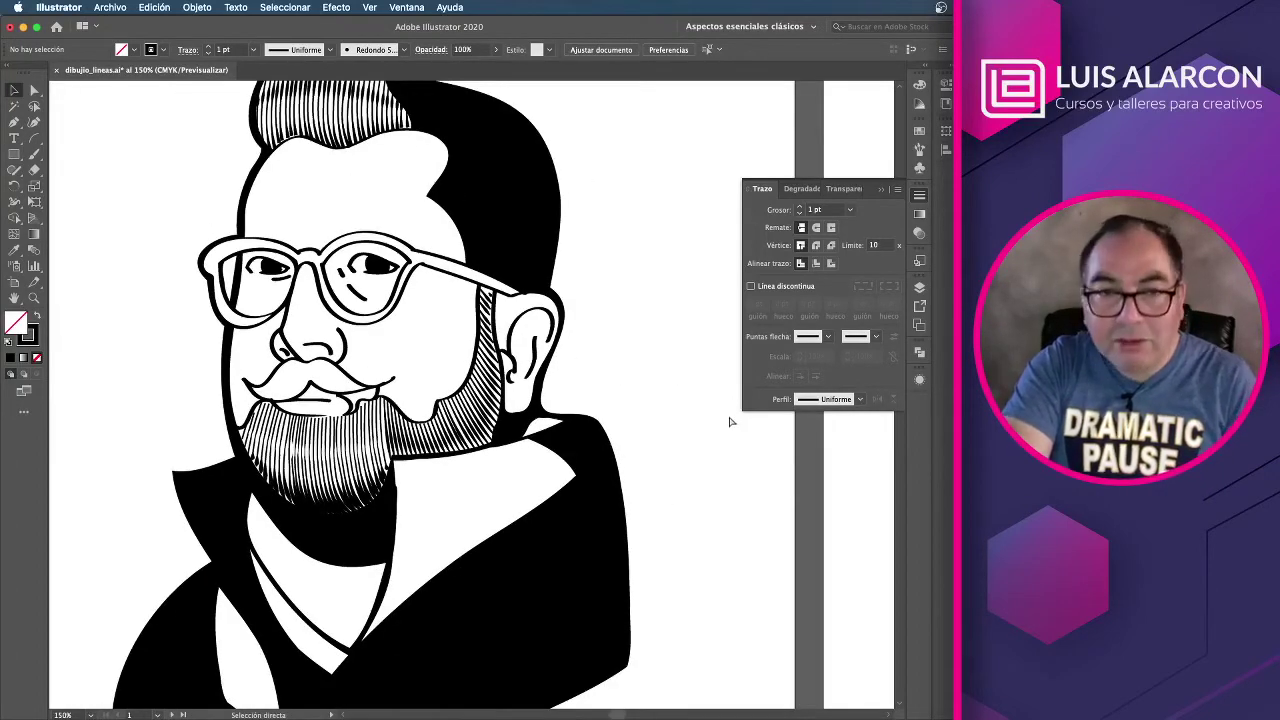
key("v")
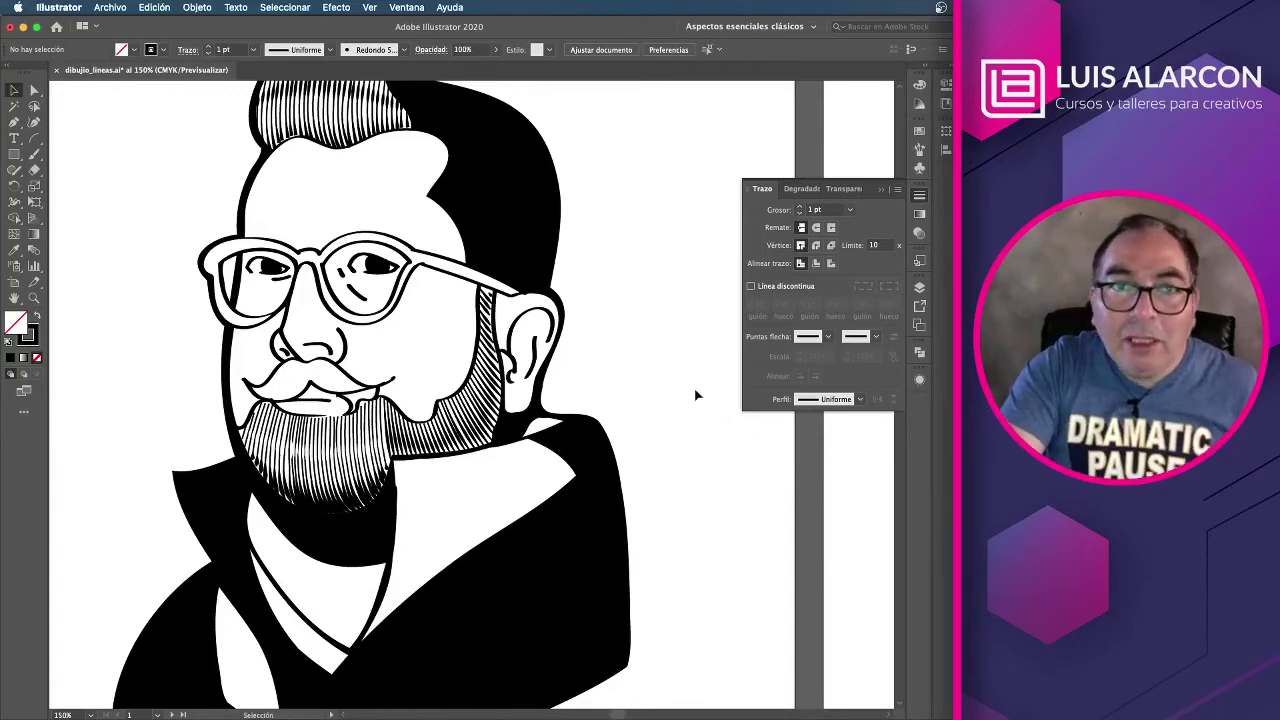
left_click_drag(619, 405, 666, 303)
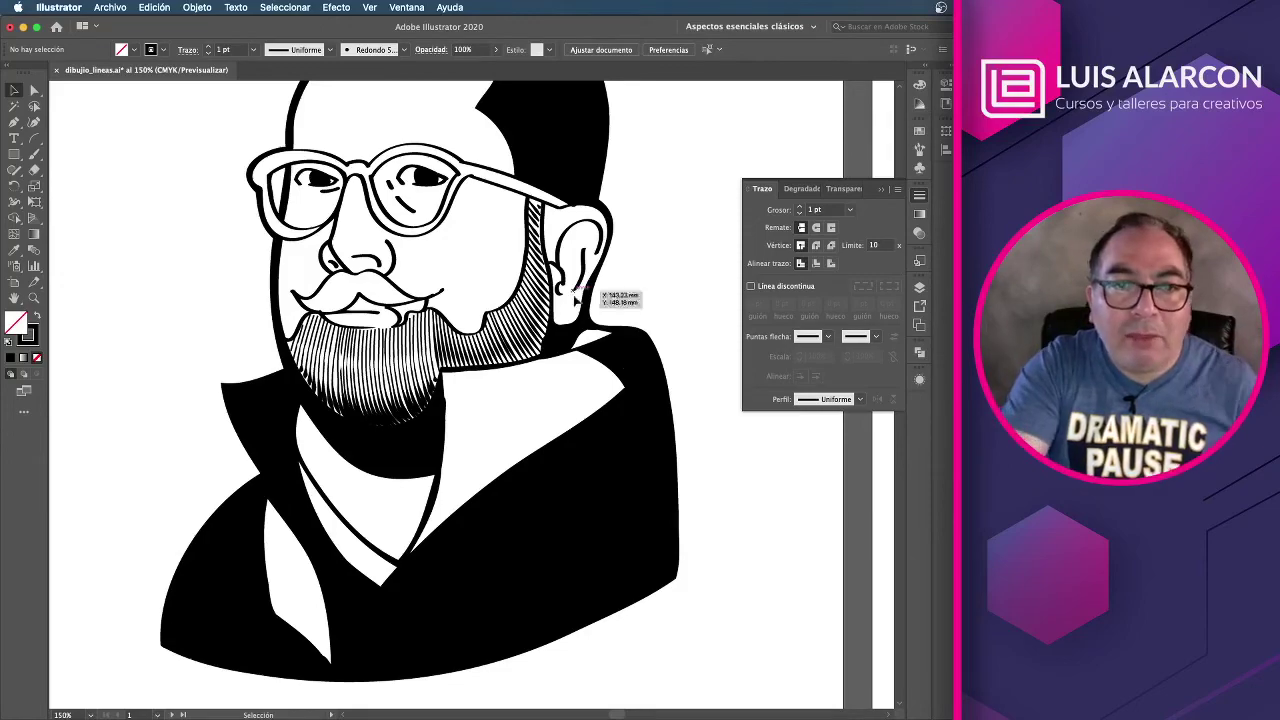
left_click_drag(520, 243, 190, 318)
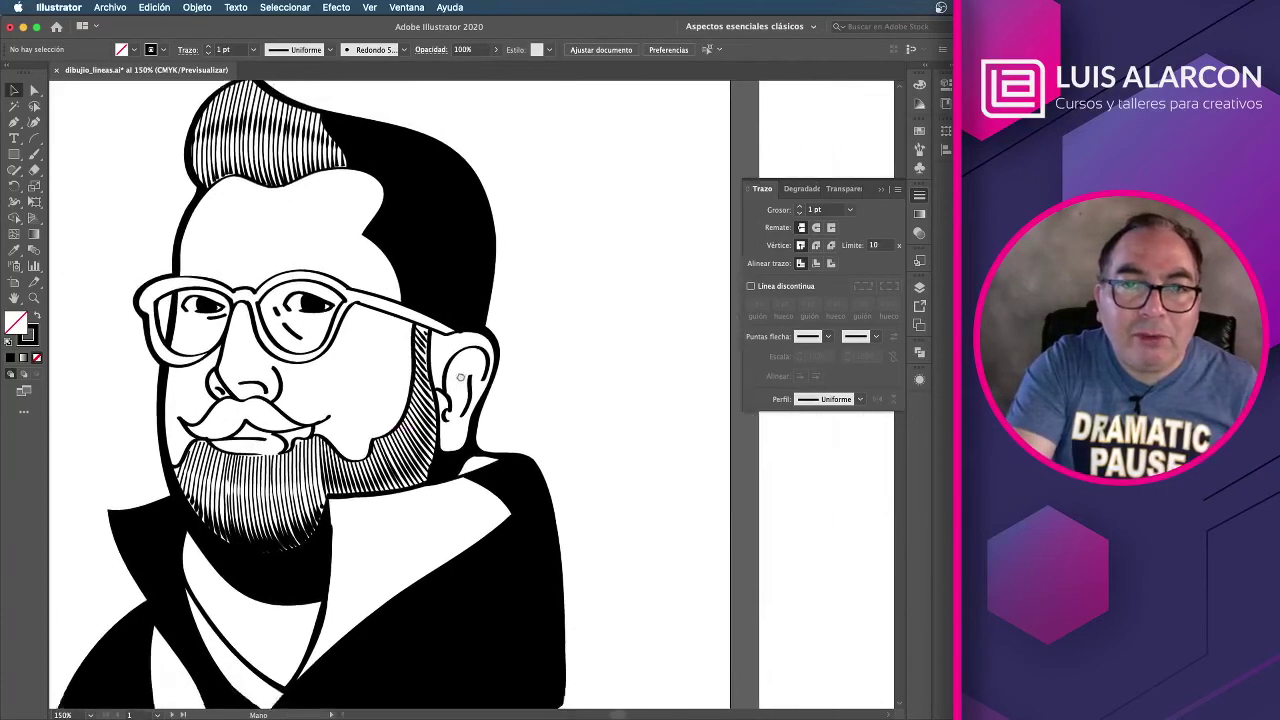
scroll(366, 330, "right", 5)
scroll(366, 330, "up", 2)
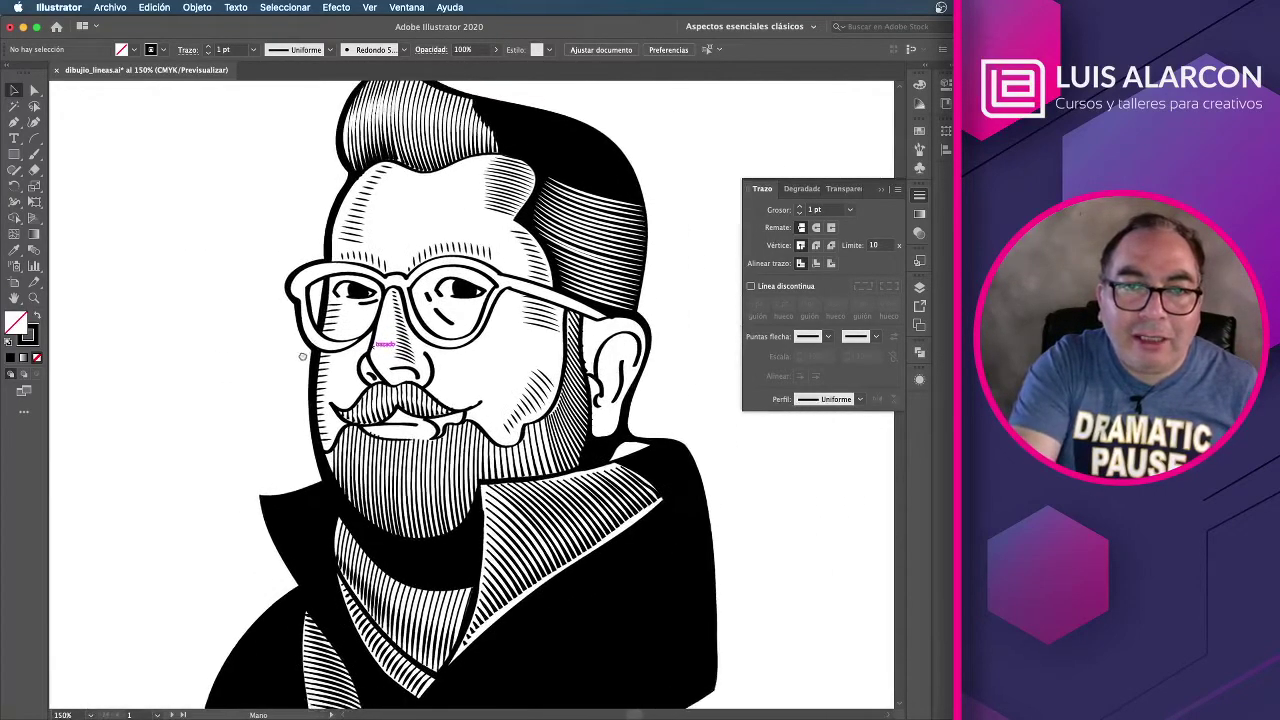
key("v")
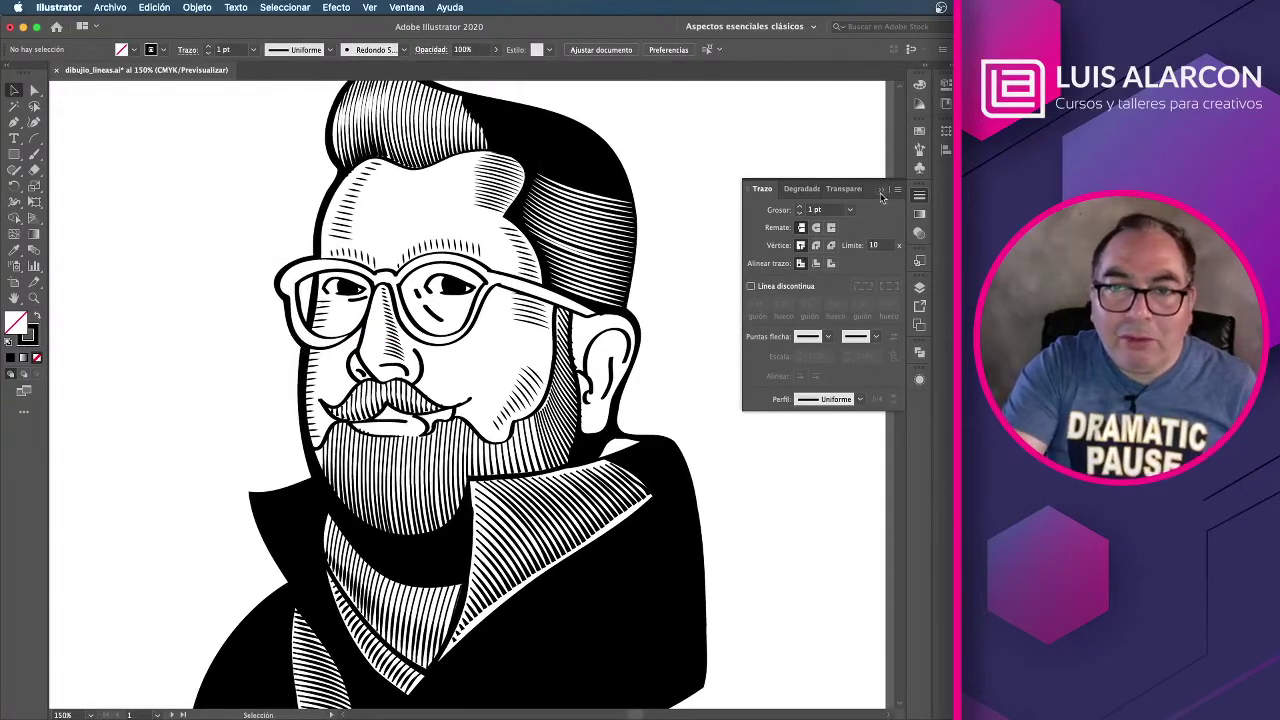
left_click(881, 191)
Step: Zoom out and pan left past the Barber Shop logo to the earlier portrait artboard
key("a")
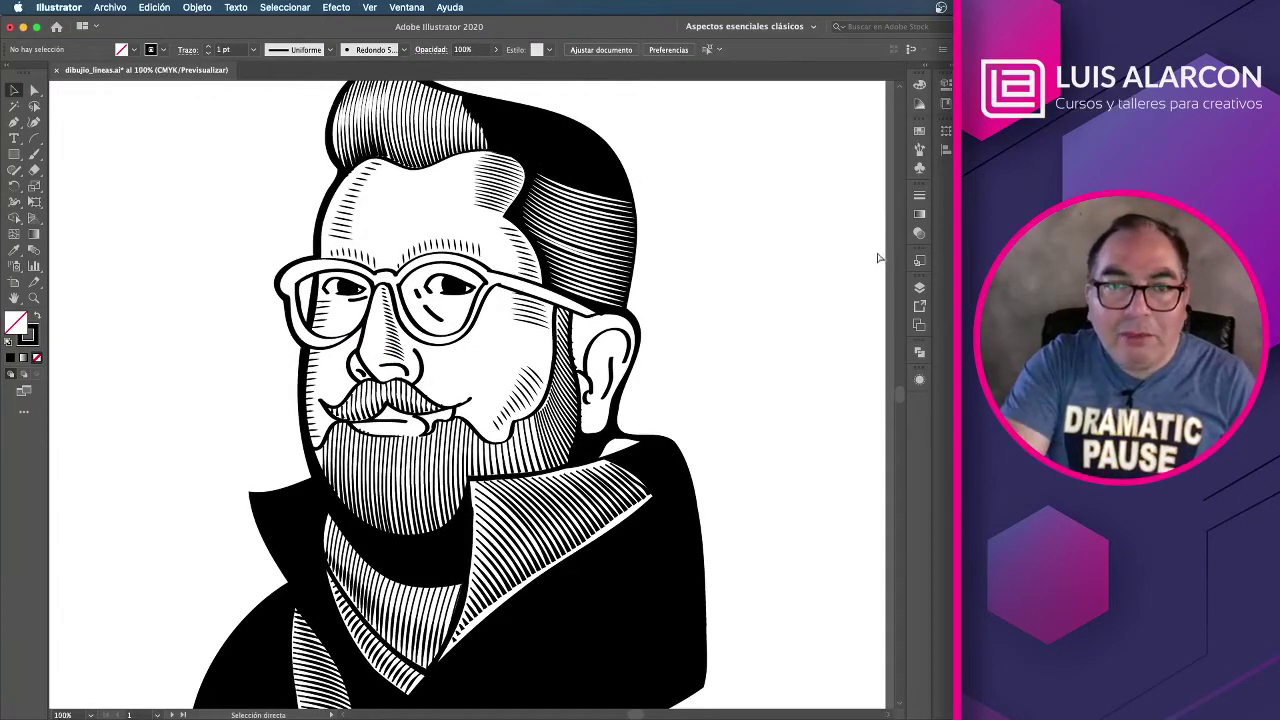
key("ctrl+minus")
mouse_move(860, 277)
left_mouse_down()
mouse_move(610, 301)
mouse_move(423, 286)
left_mouse_up()
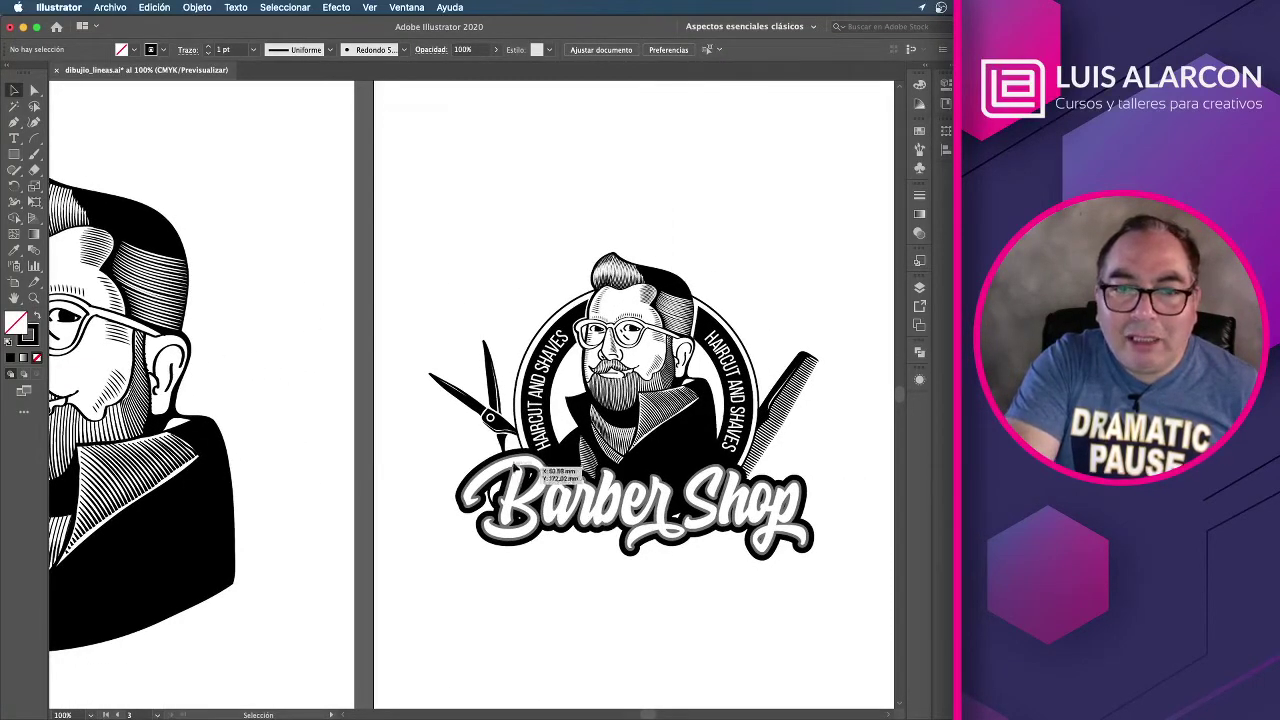
scroll(612, 492, "left", 5)
scroll(623, 420, "left", 2)
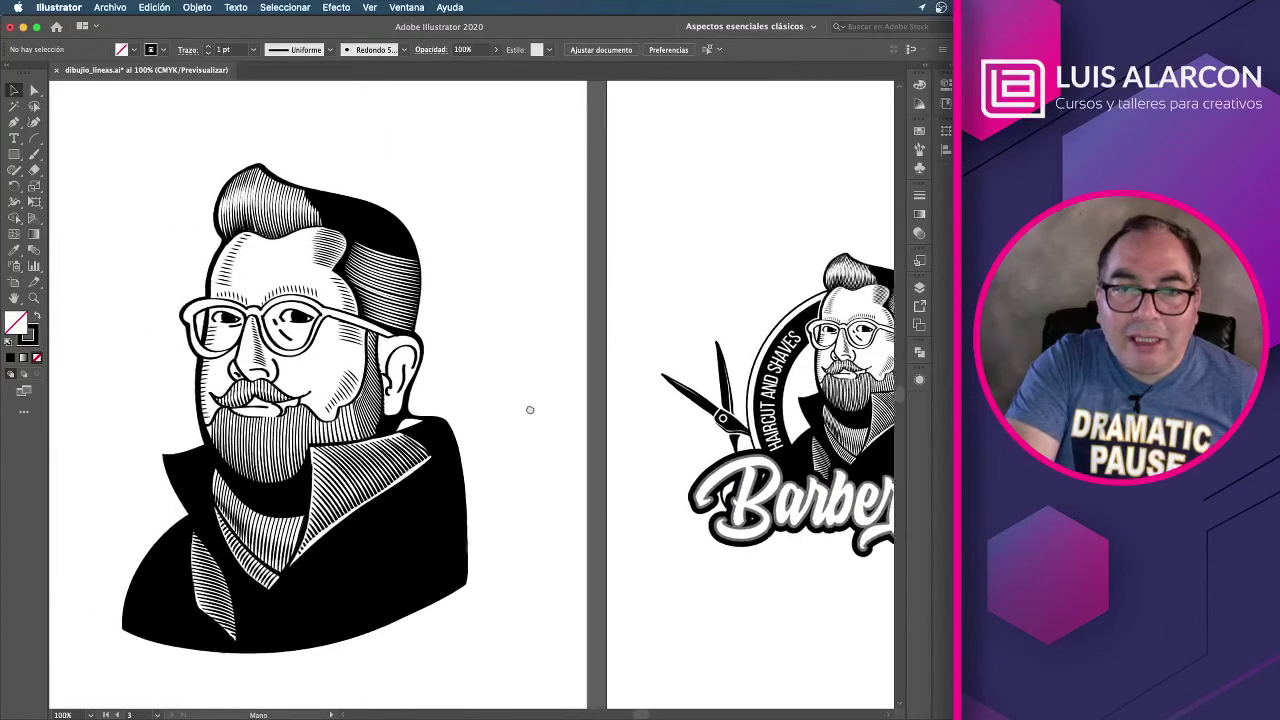
scroll(529, 409, "left", 5)
scroll(668, 400, "left", 5)
scroll(543, 409, "left", 5)
scroll(537, 403, "left", 5)
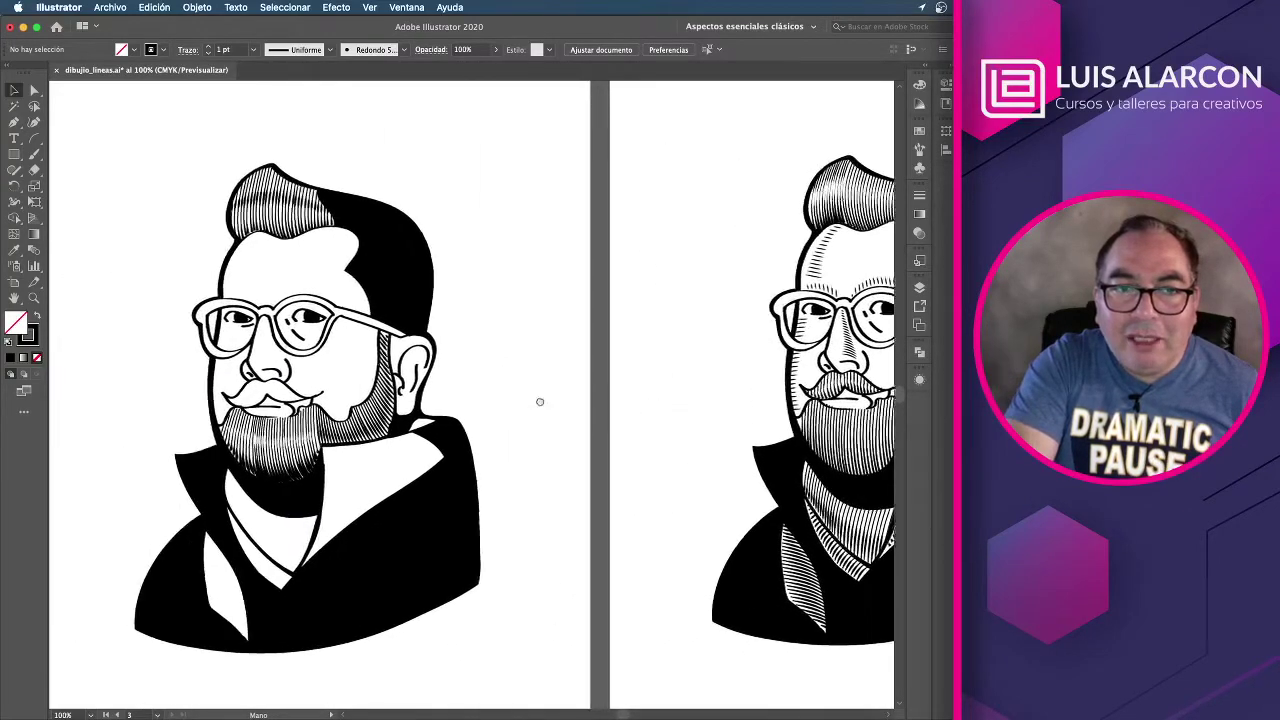
scroll(600, 403, "left", 3)
scroll(641, 400, "left", 1)
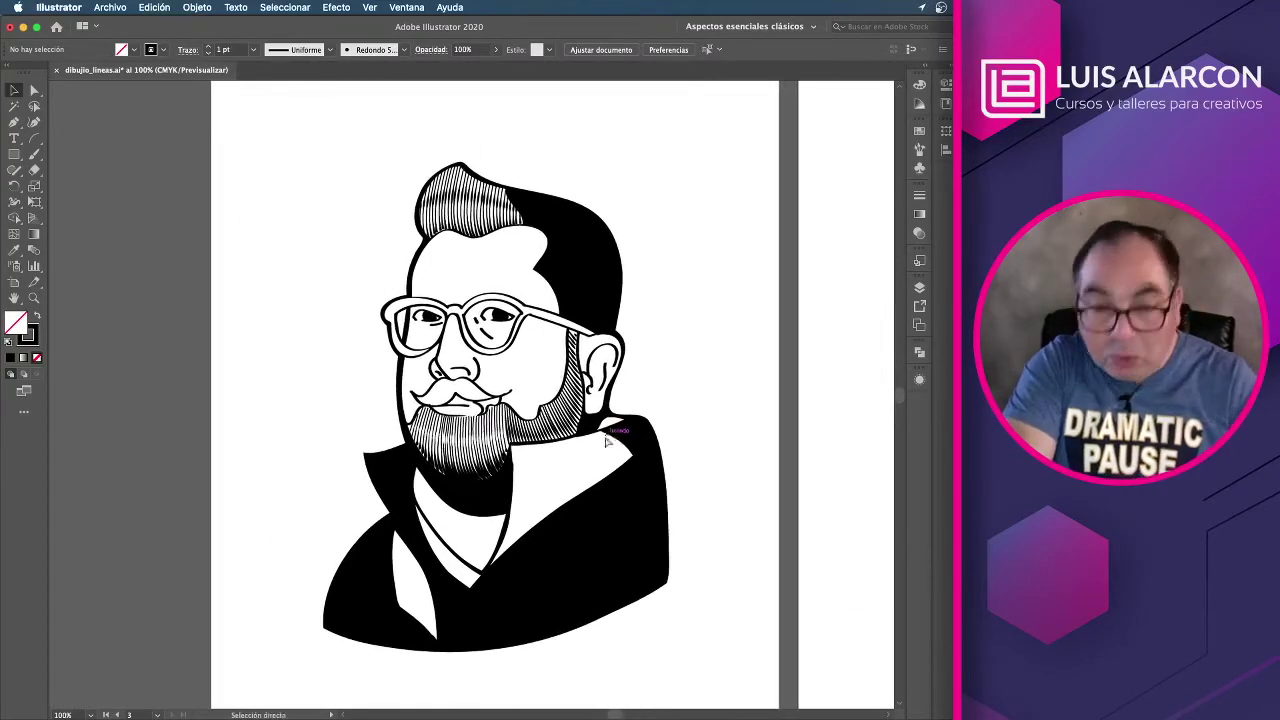
Step: Draw an arc from the nose down through the mustache centre and rotate it slightly
key("ctrl+plus")
key("ctrl+plus")
key("ctrl+plus")
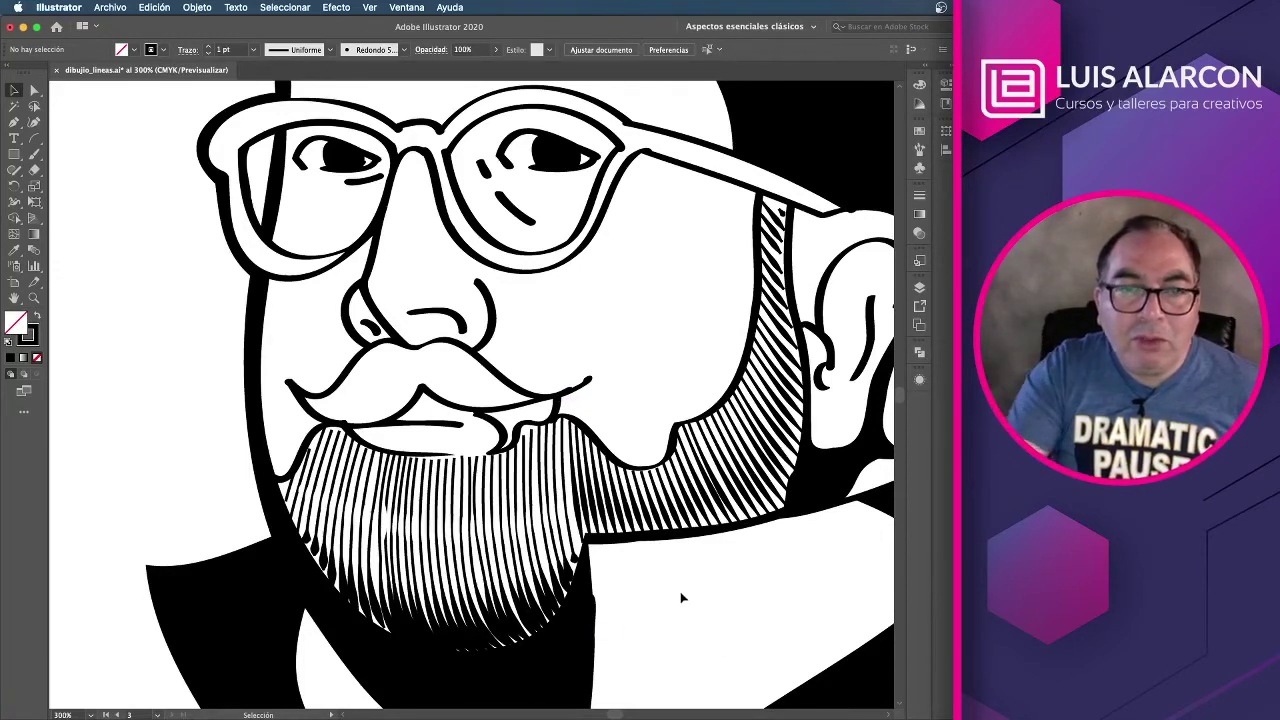
left_click(40, 140)
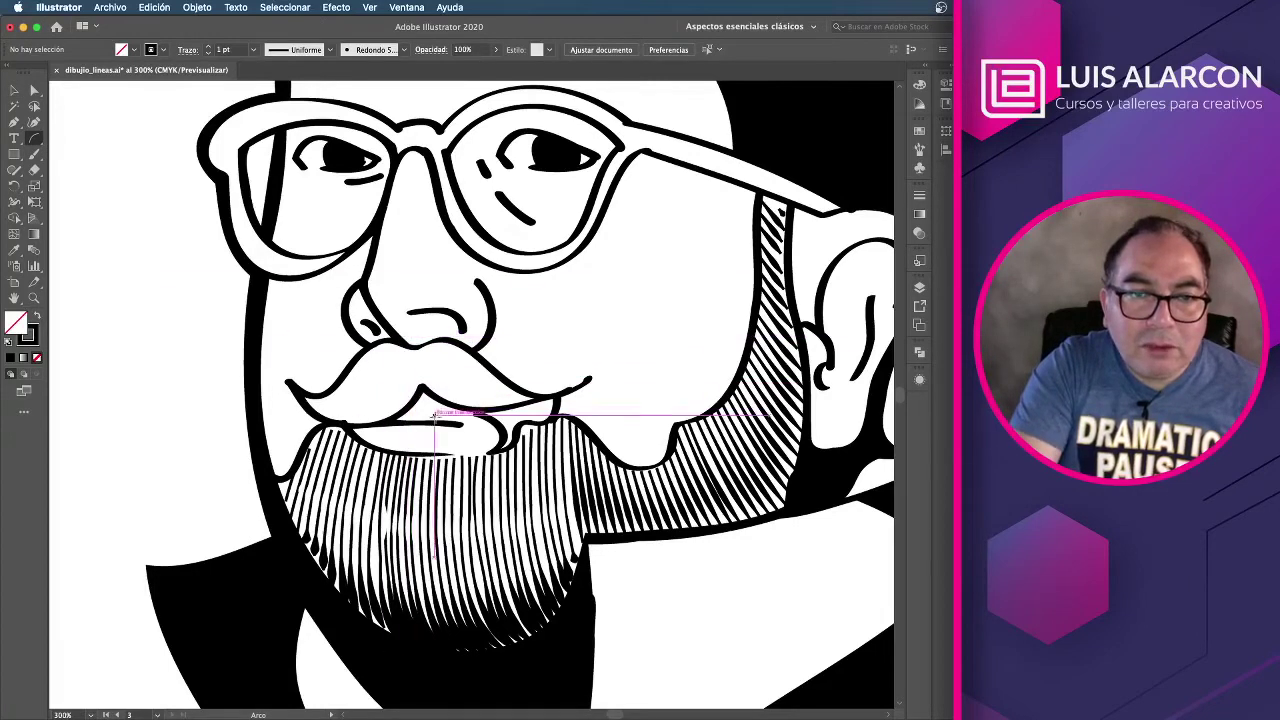
mouse_move(403, 320)
left_mouse_down()
mouse_move(452, 423)
mouse_move(438, 411)
left_mouse_up()
key("v")
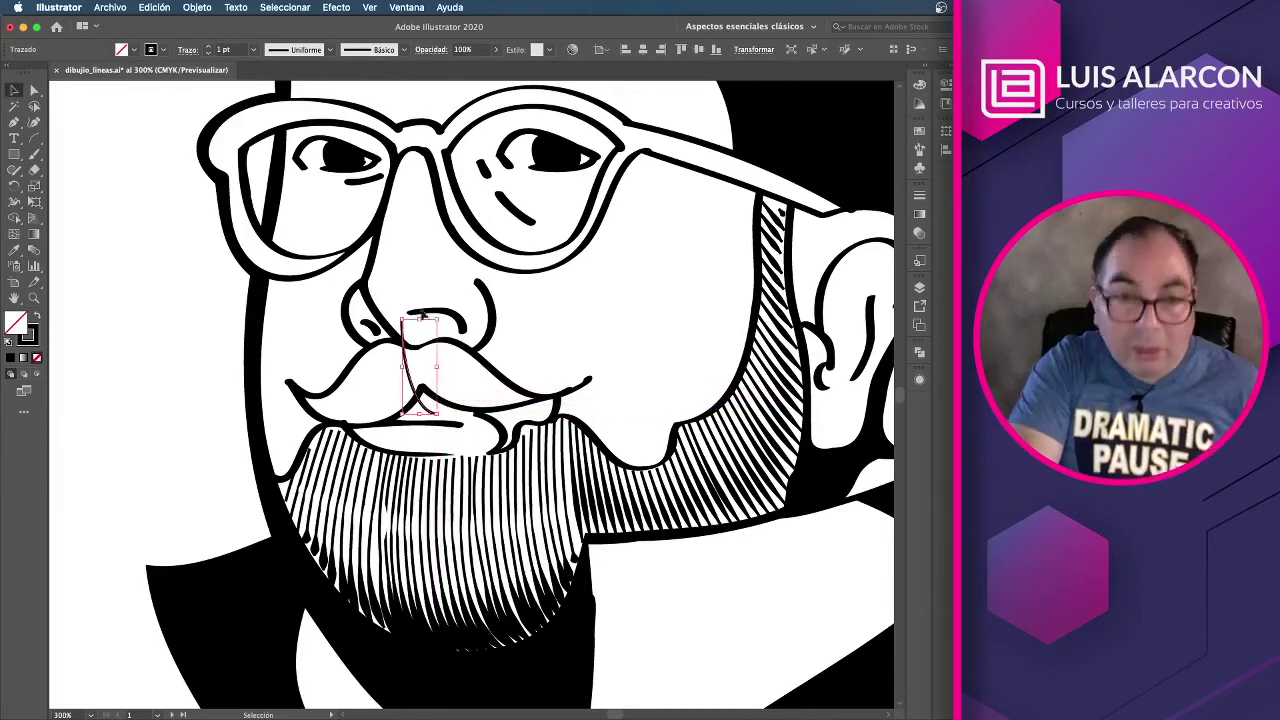
mouse_move(400, 316)
left_mouse_down()
mouse_move(419, 365)
mouse_move(314, 378)
mouse_move(326, 381)
left_mouse_up()
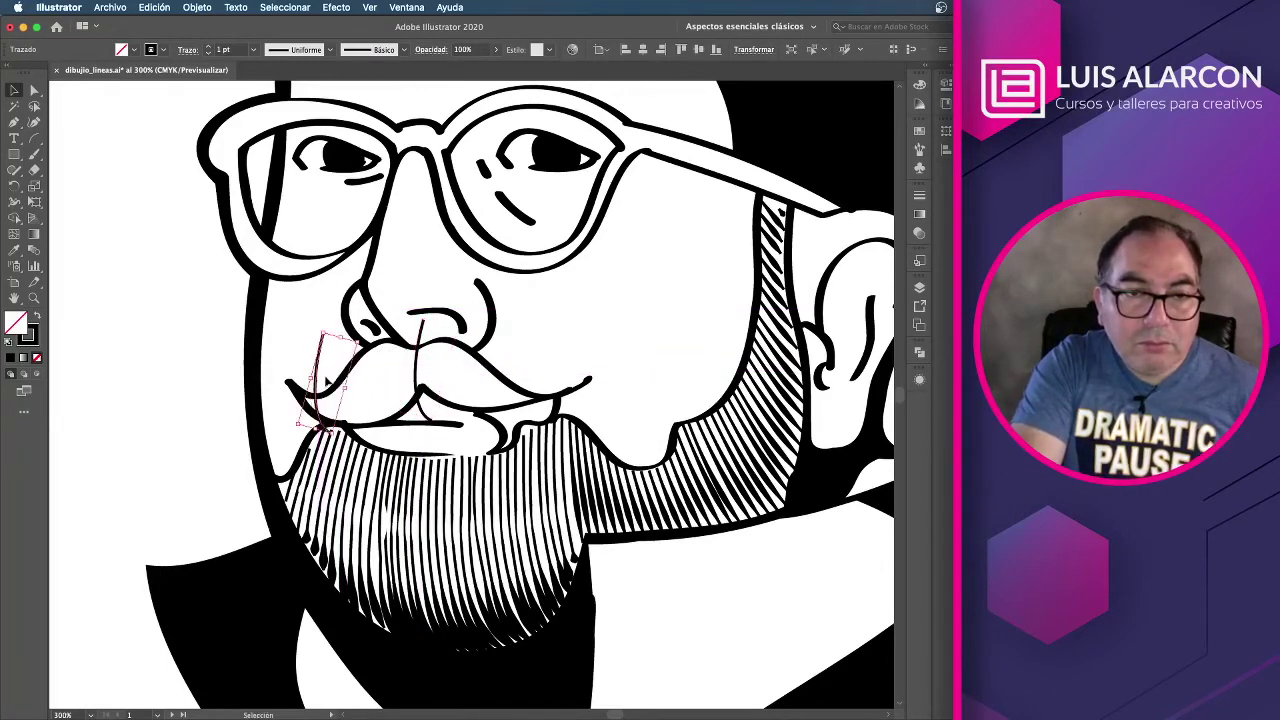
Step: Place arc copies on the mustache's left and right sides and adjust the right one
key("Left")
key("Left")
key("Left")
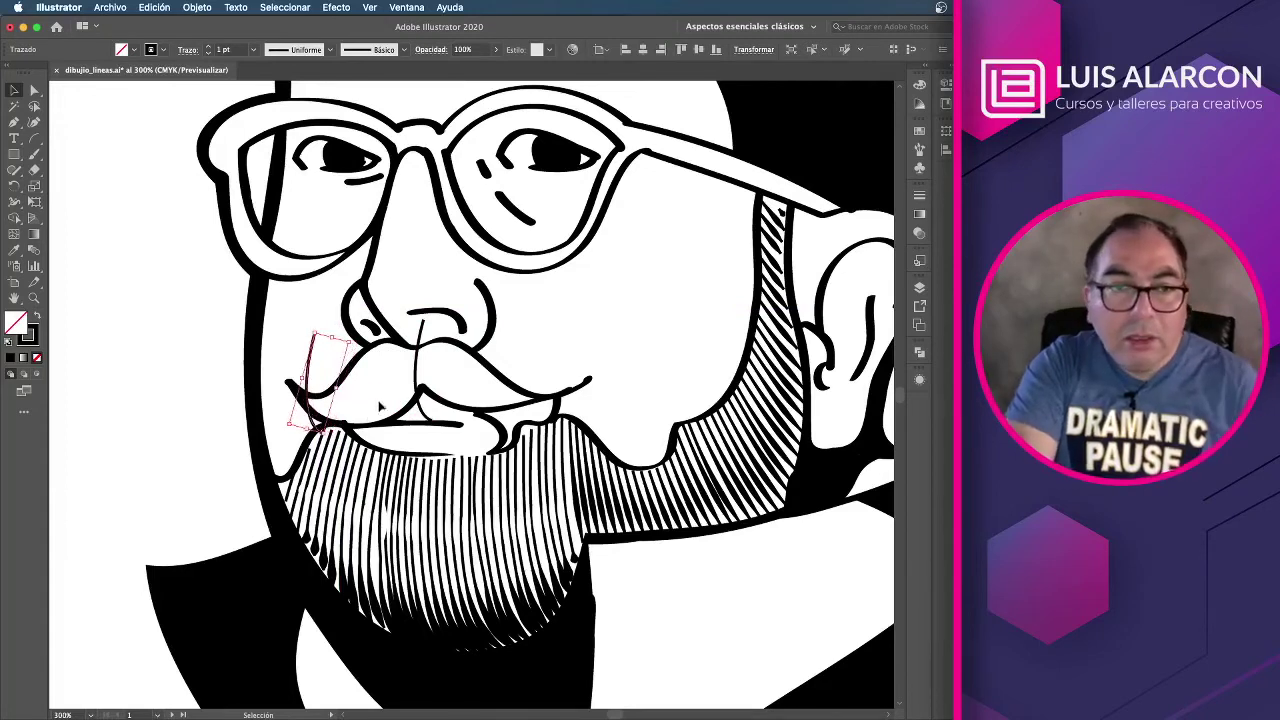
left_click(420, 366)
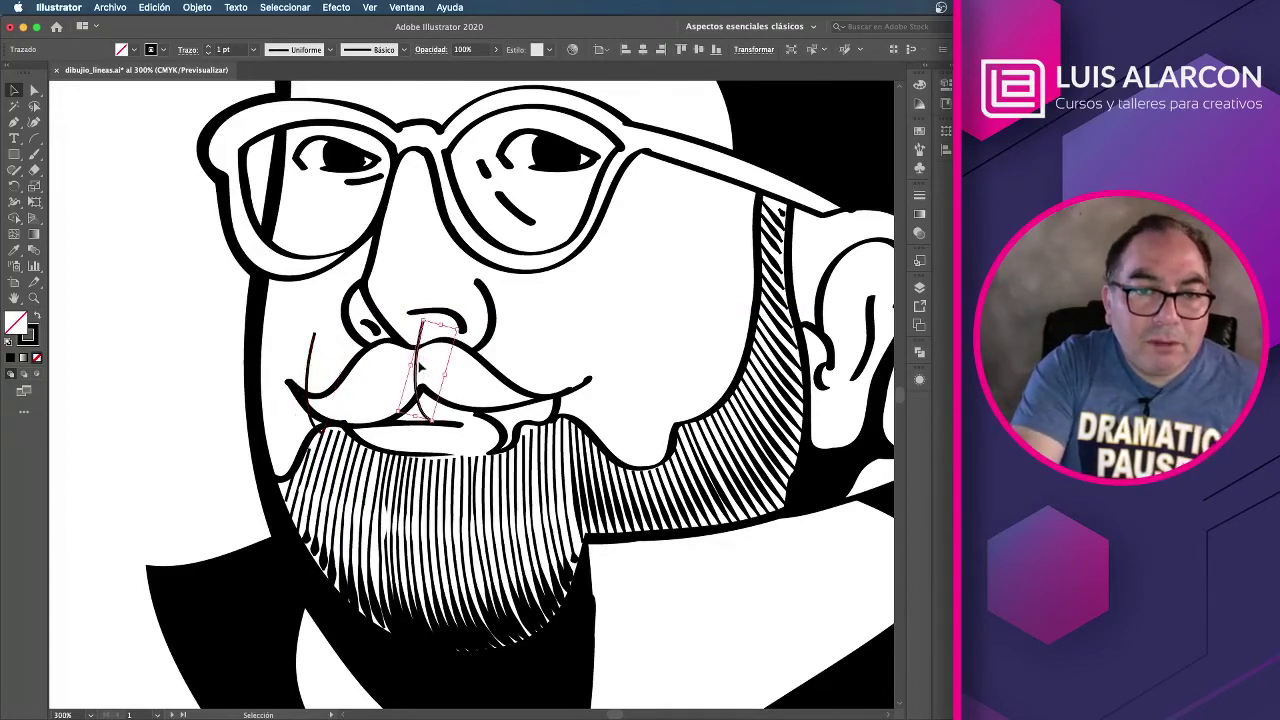
left_click_drag(420, 366, 530, 368)
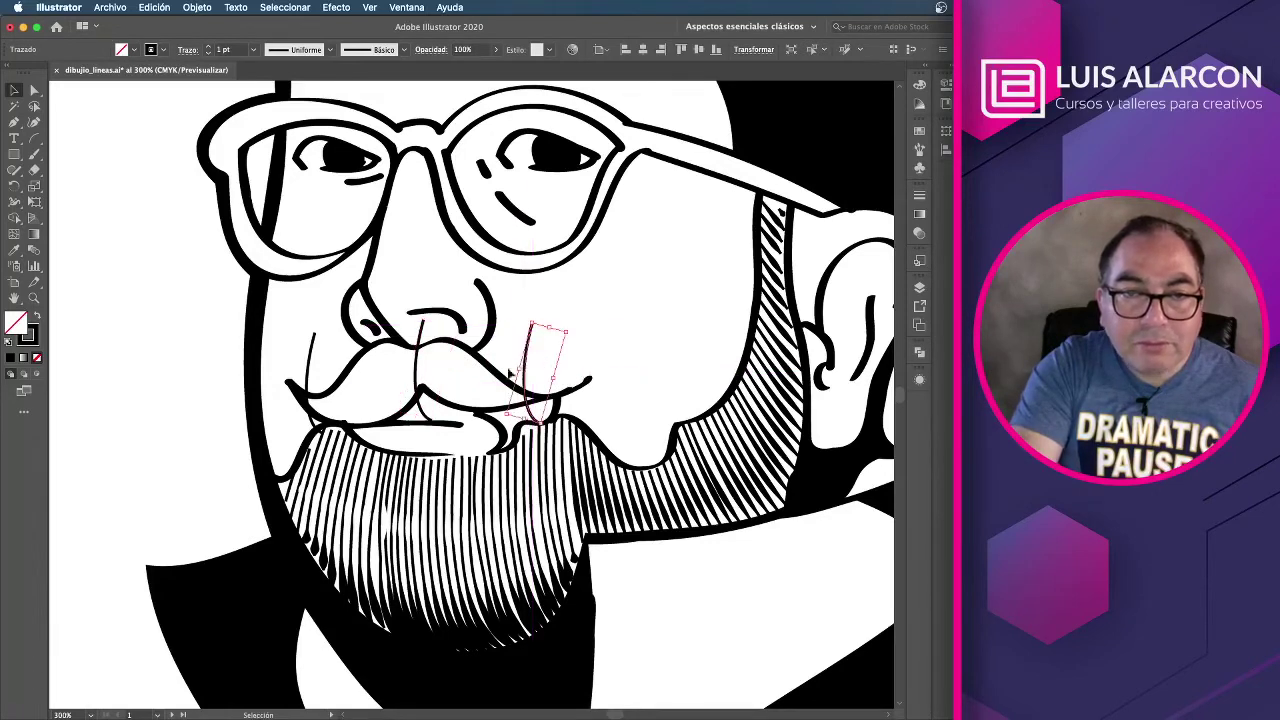
left_click(238, 360)
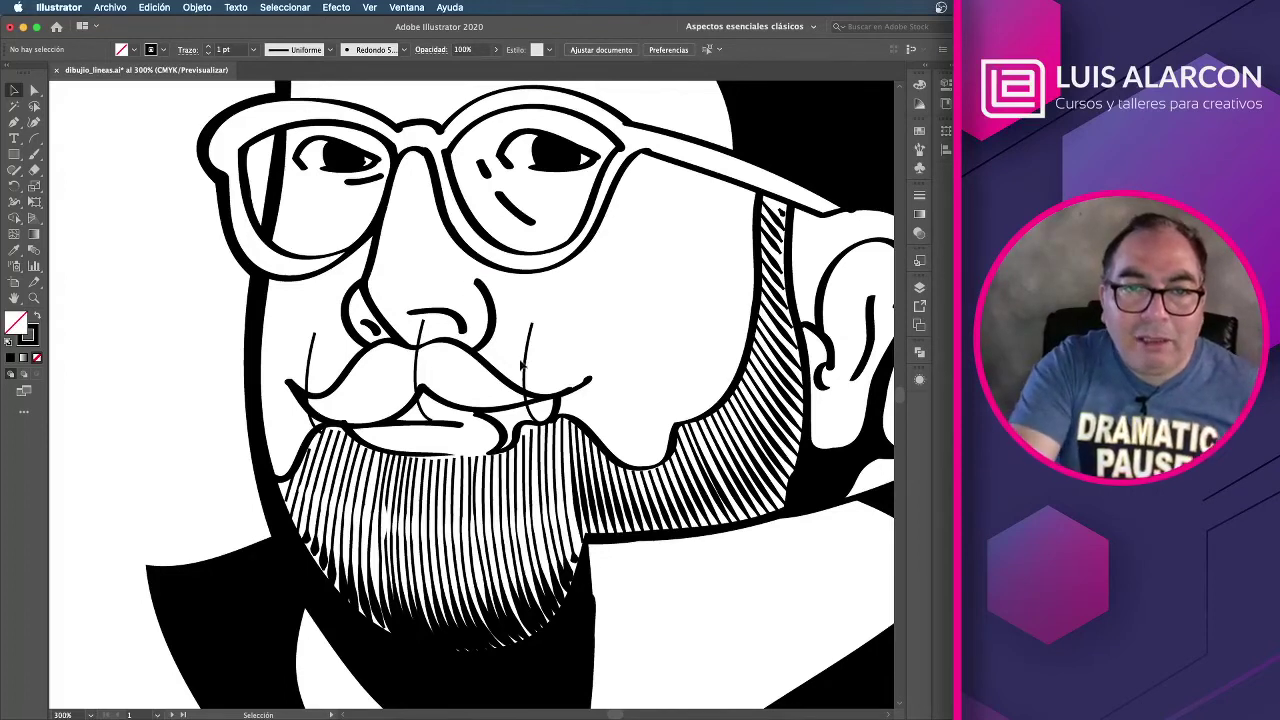
left_click(530, 368)
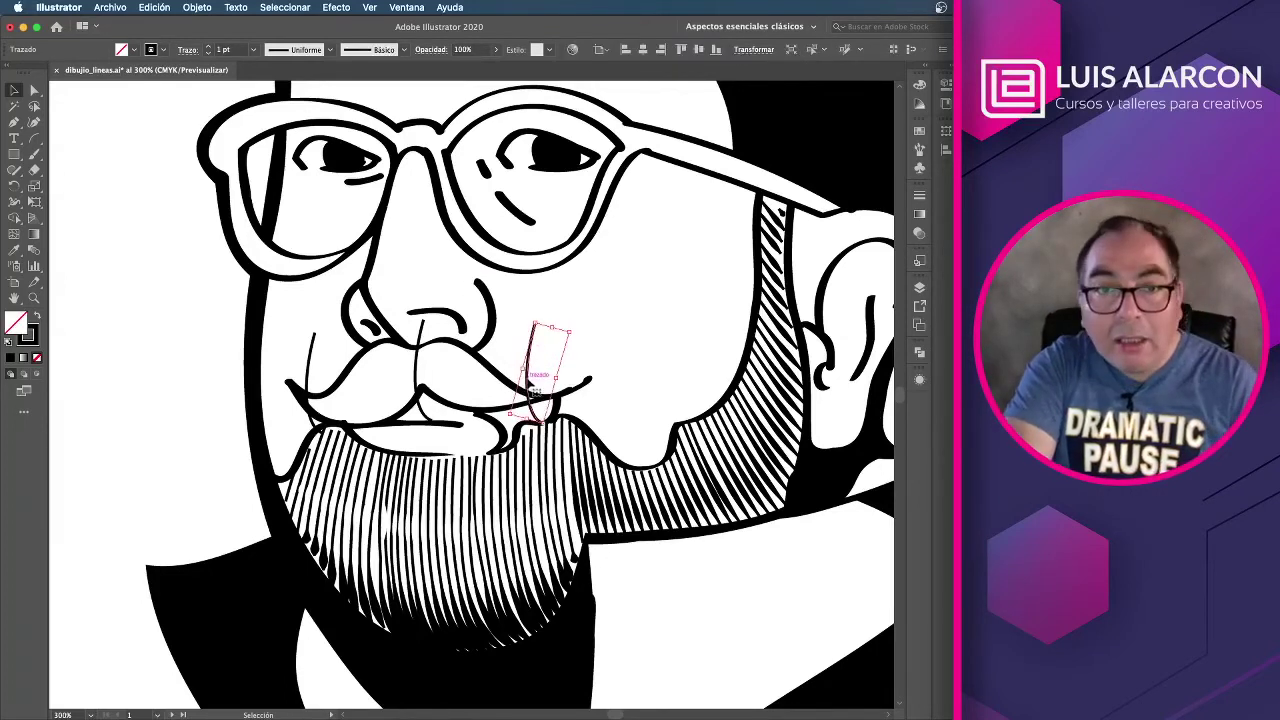
left_click_drag(535, 388, 527, 376)
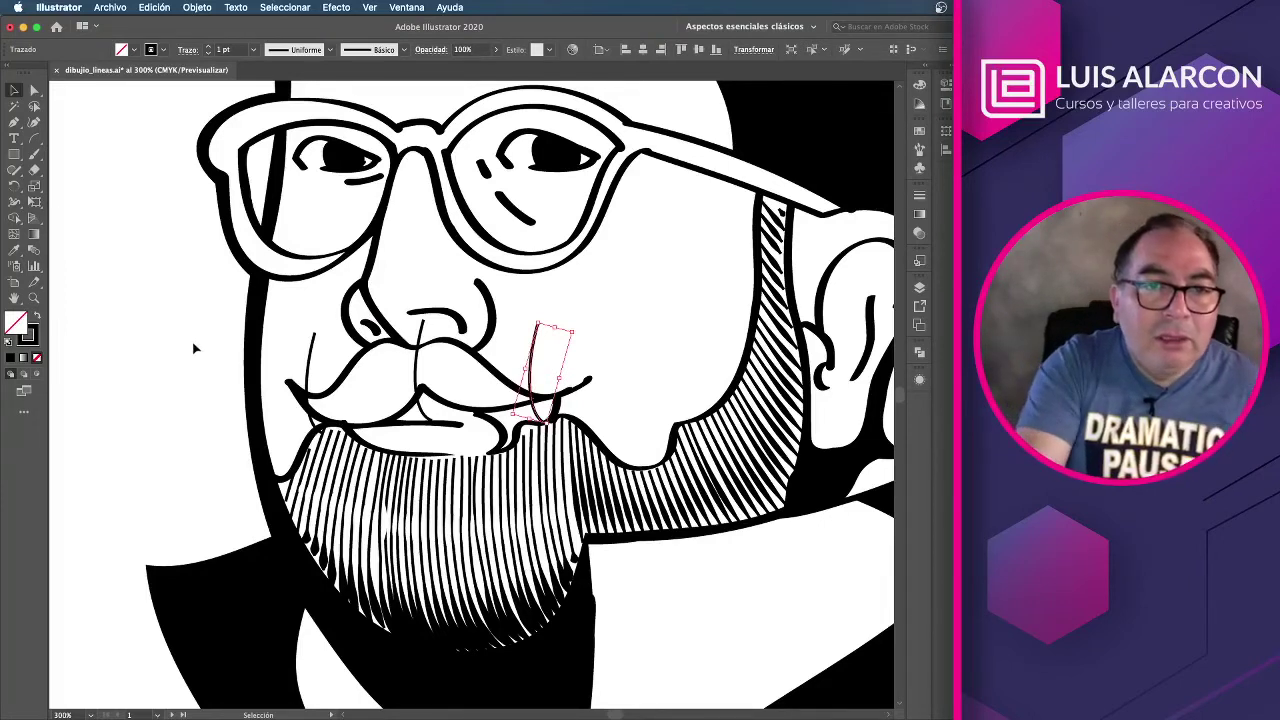
left_click(107, 314)
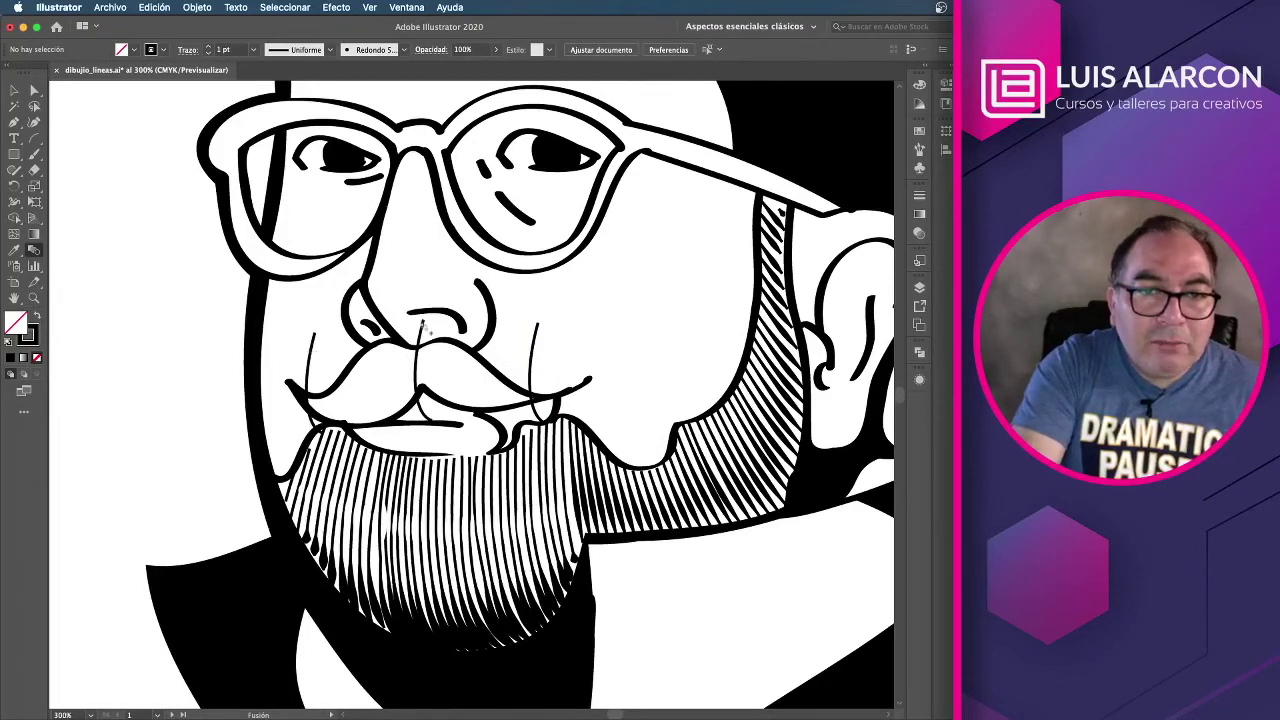
key("ctrl+f")
Step: Blend the arcs across the mustache and set the blend to 14 specified steps
left_click_drag(535, 331, 537, 328)
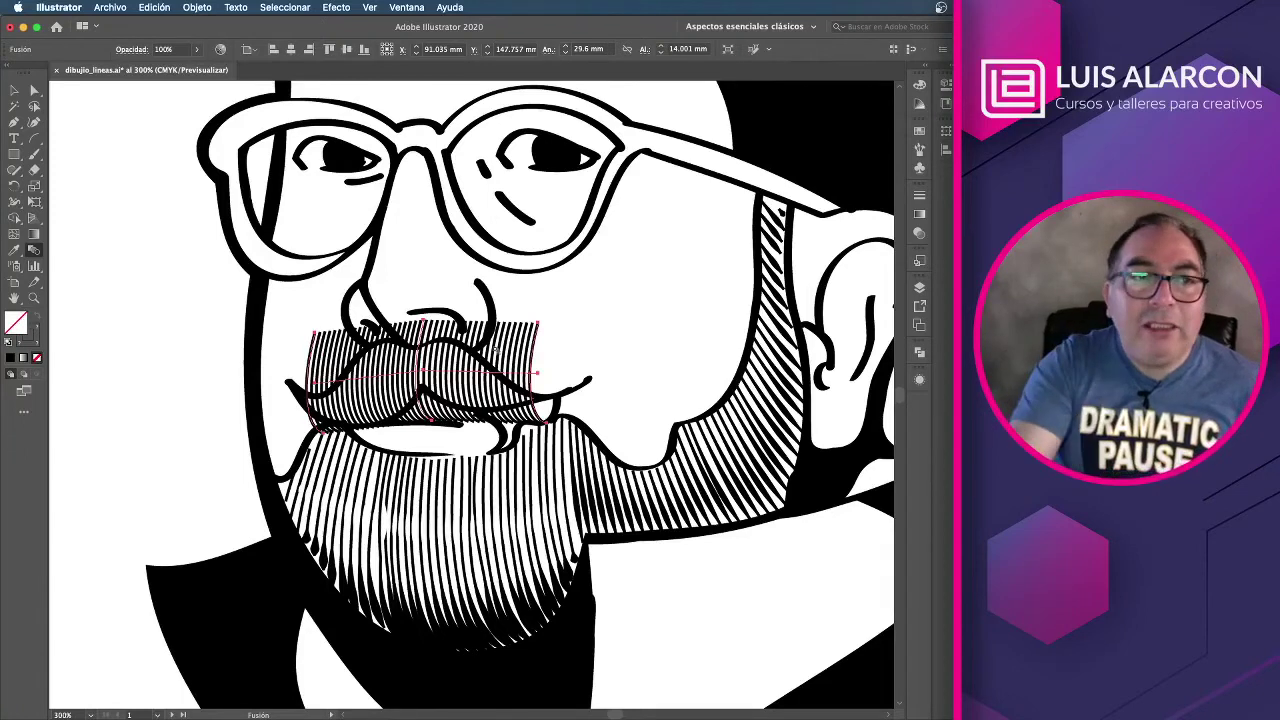
left_click(12, 92)
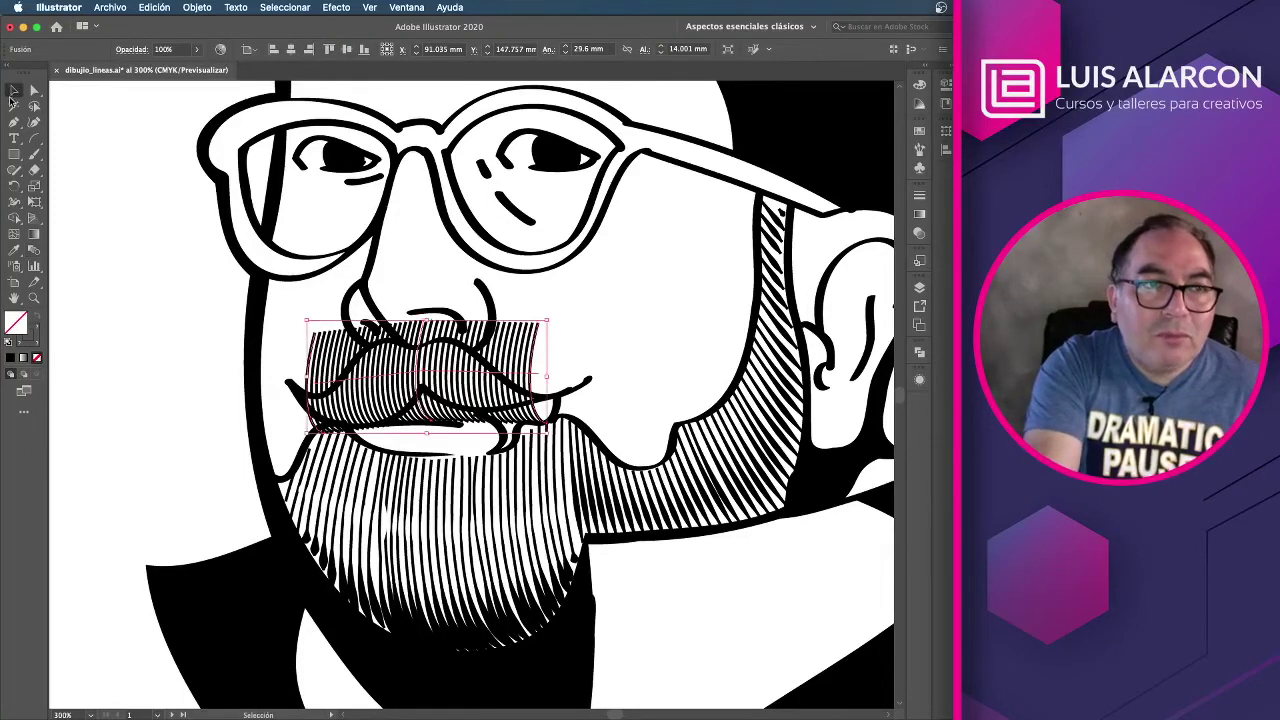
double_click(33, 251)
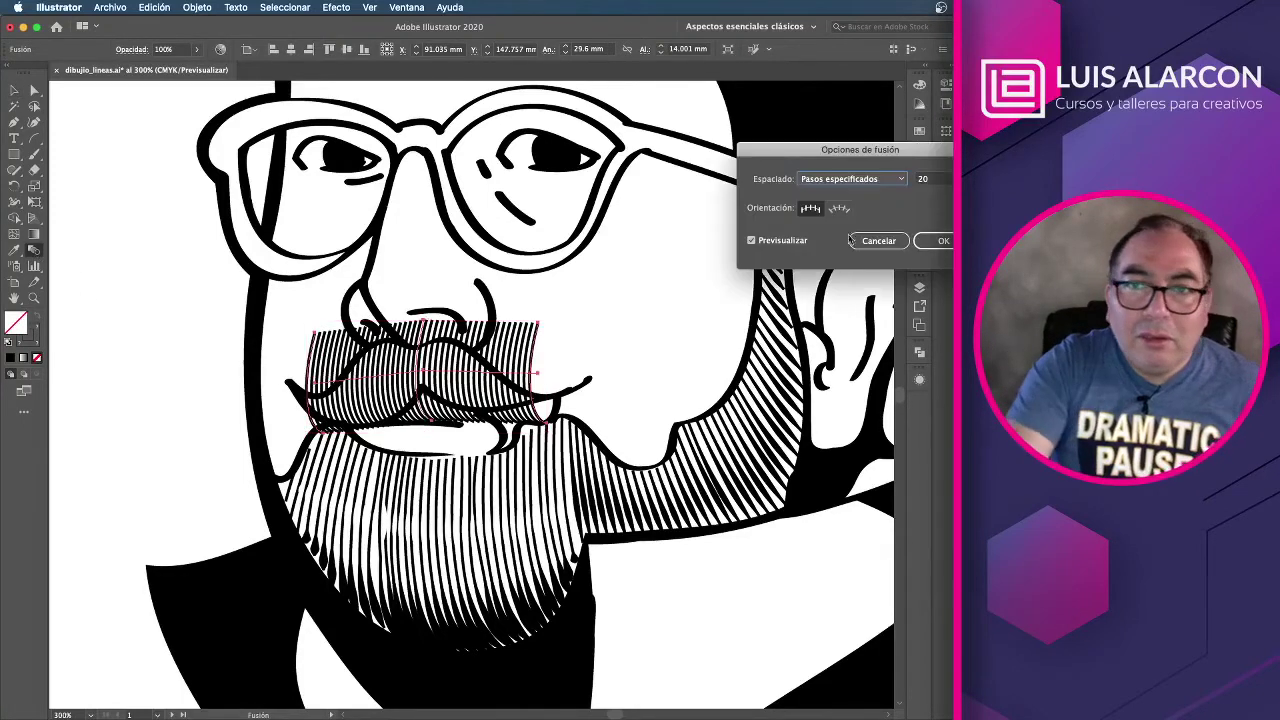
type("14")
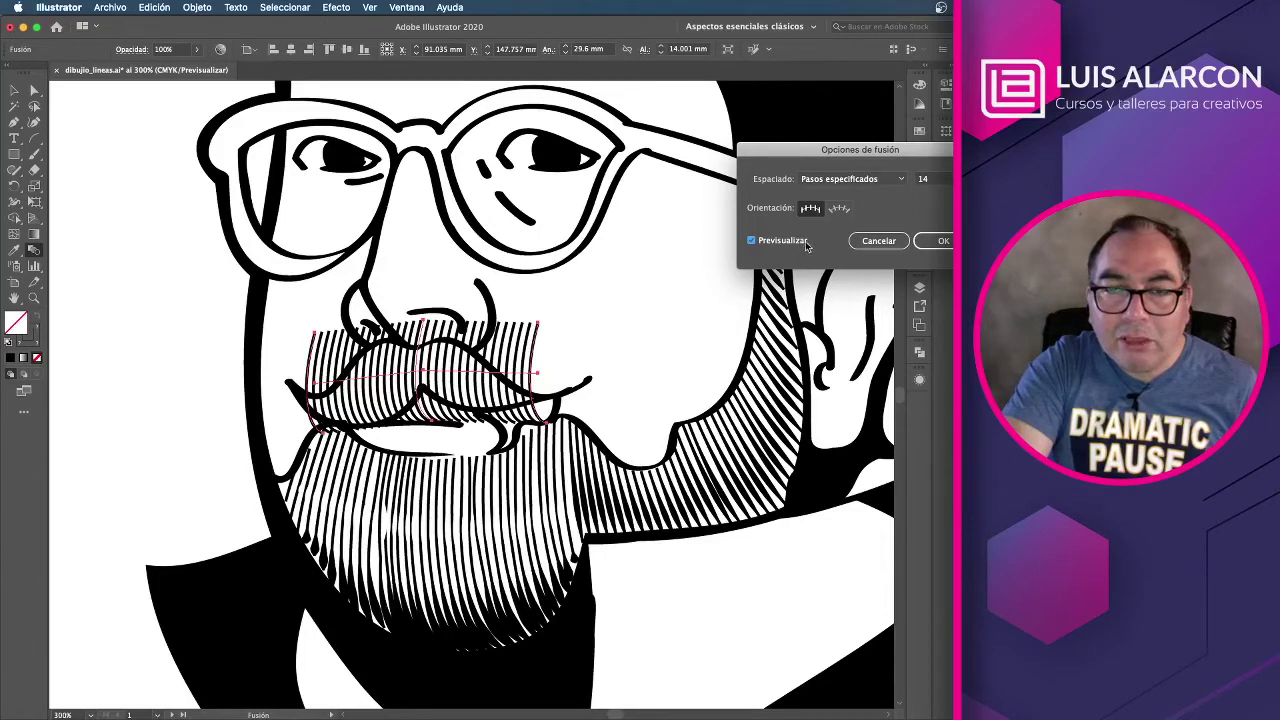
left_click(941, 240)
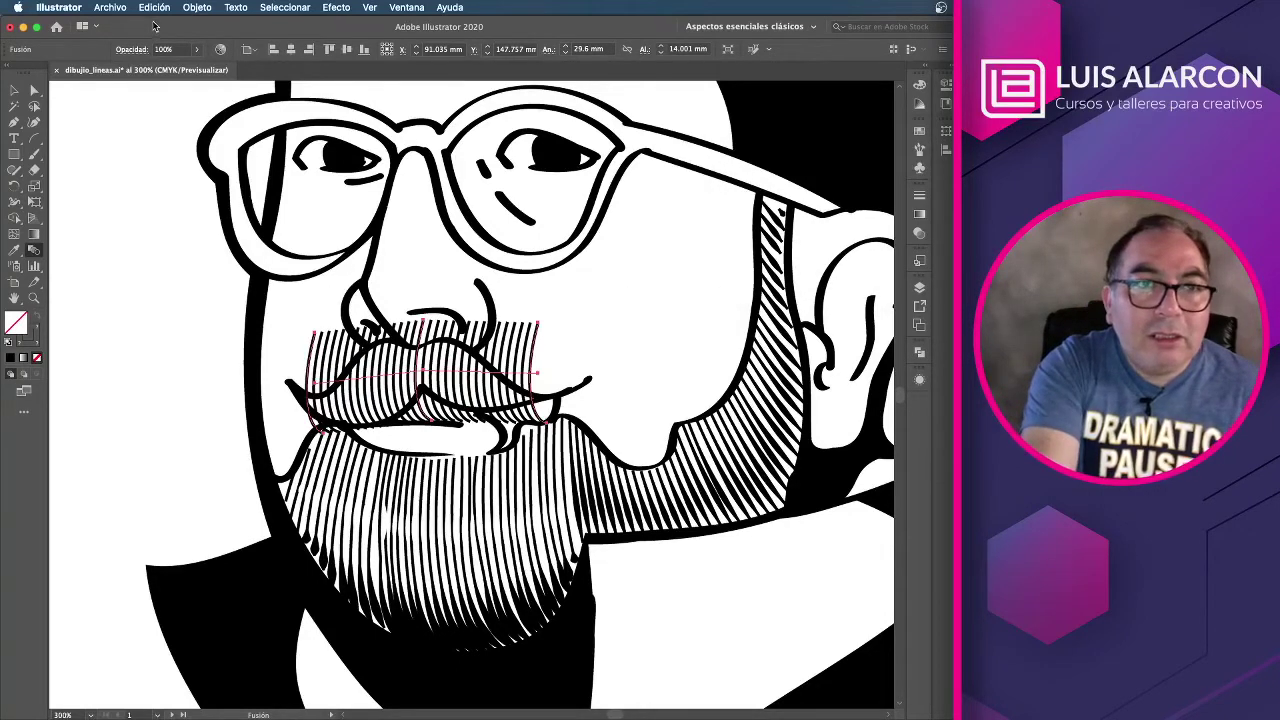
Step: Expand the mustache blend into separate lines
left_click(185, 8)
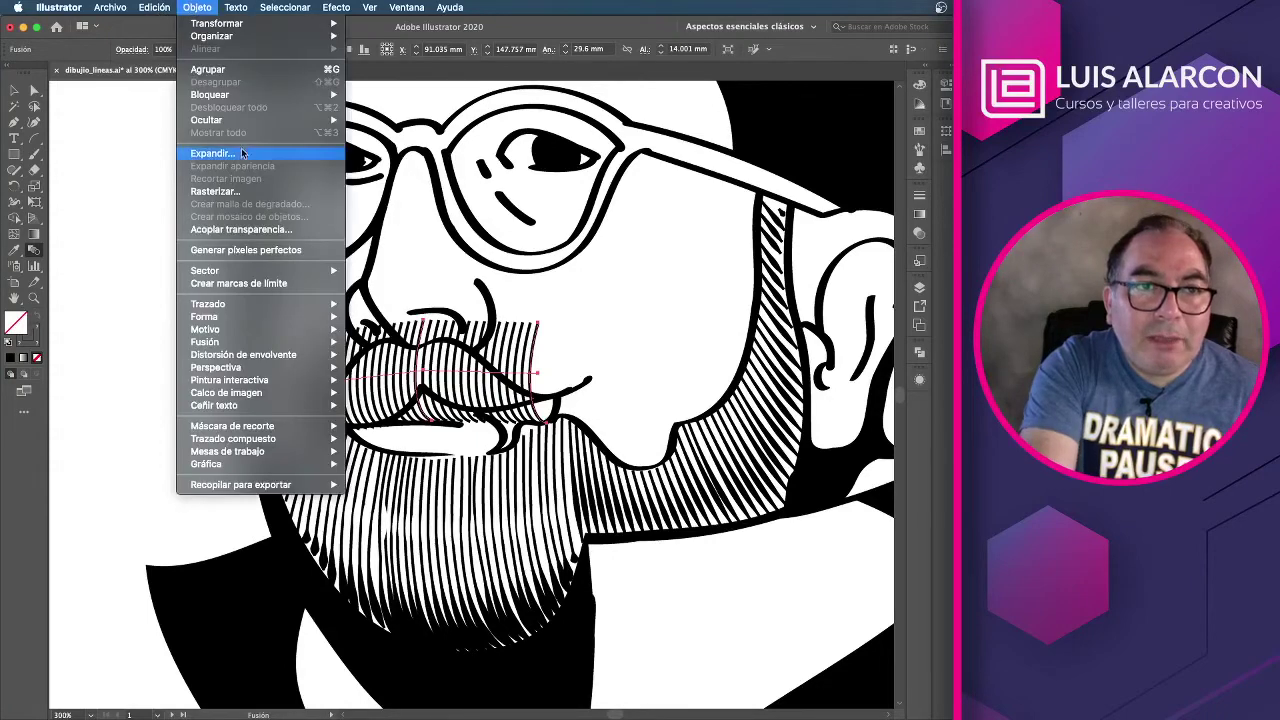
left_click(233, 153)
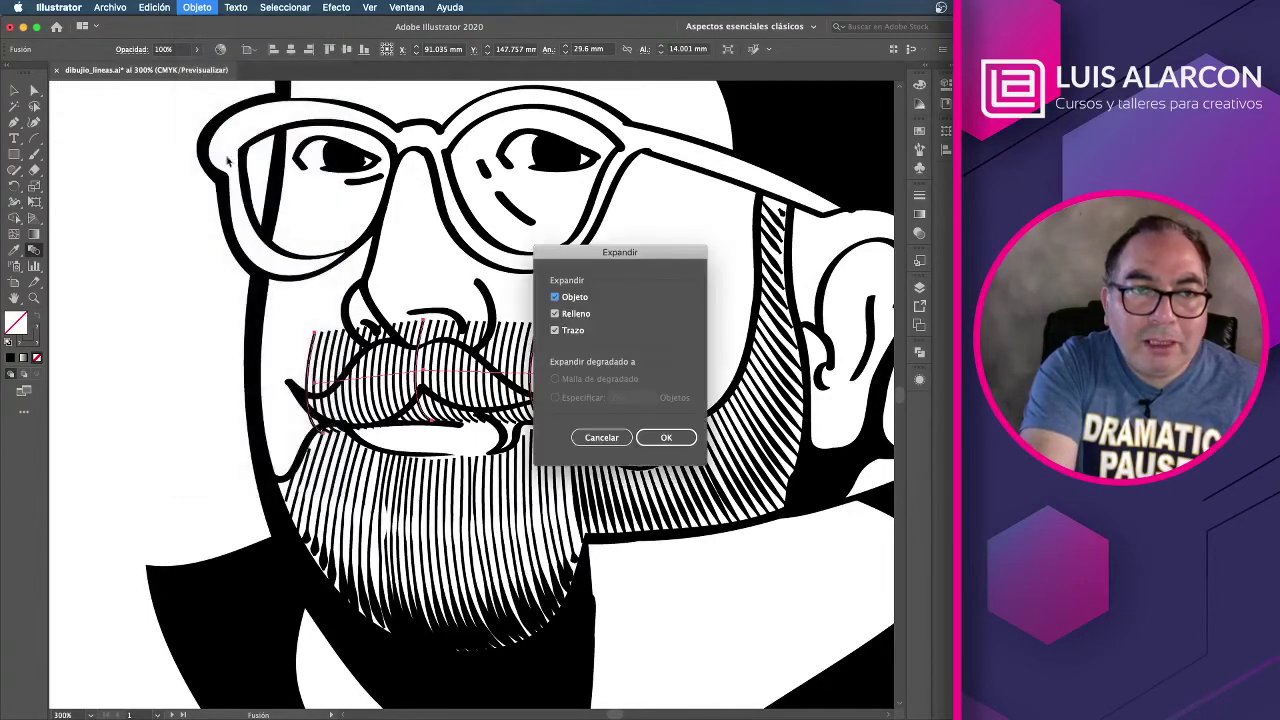
left_click(665, 438)
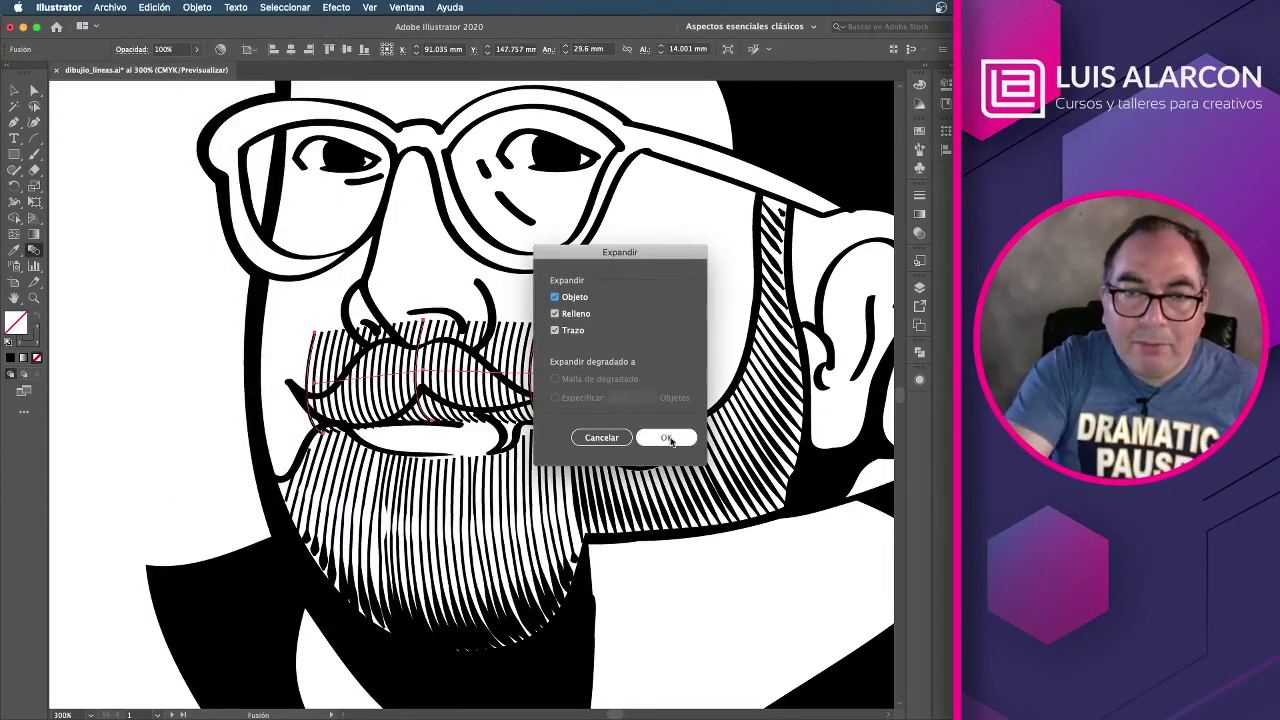
Step: Erase hatching outside the mustache outline, undoing strokes that cut too far
key("shift+e")
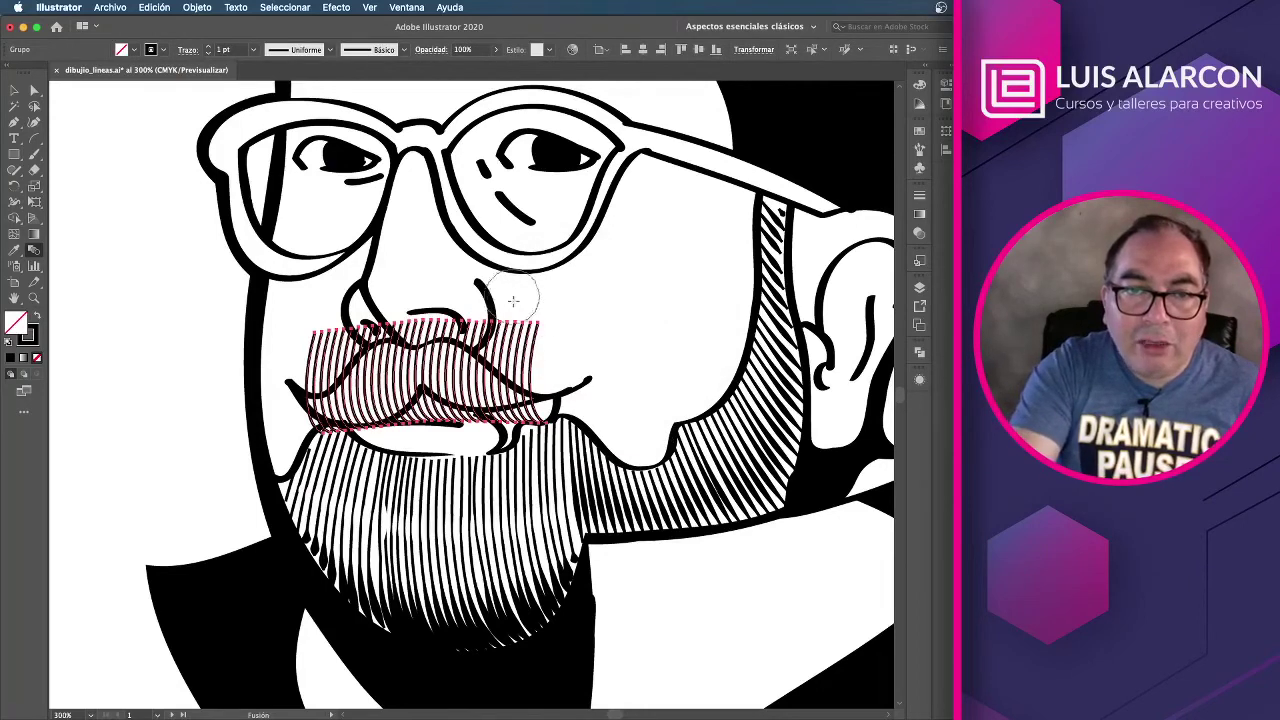
mouse_move(543, 343)
left_mouse_down()
mouse_move(514, 346)
mouse_move(557, 360)
mouse_move(443, 306)
mouse_move(366, 309)
mouse_move(310, 366)
left_mouse_up()
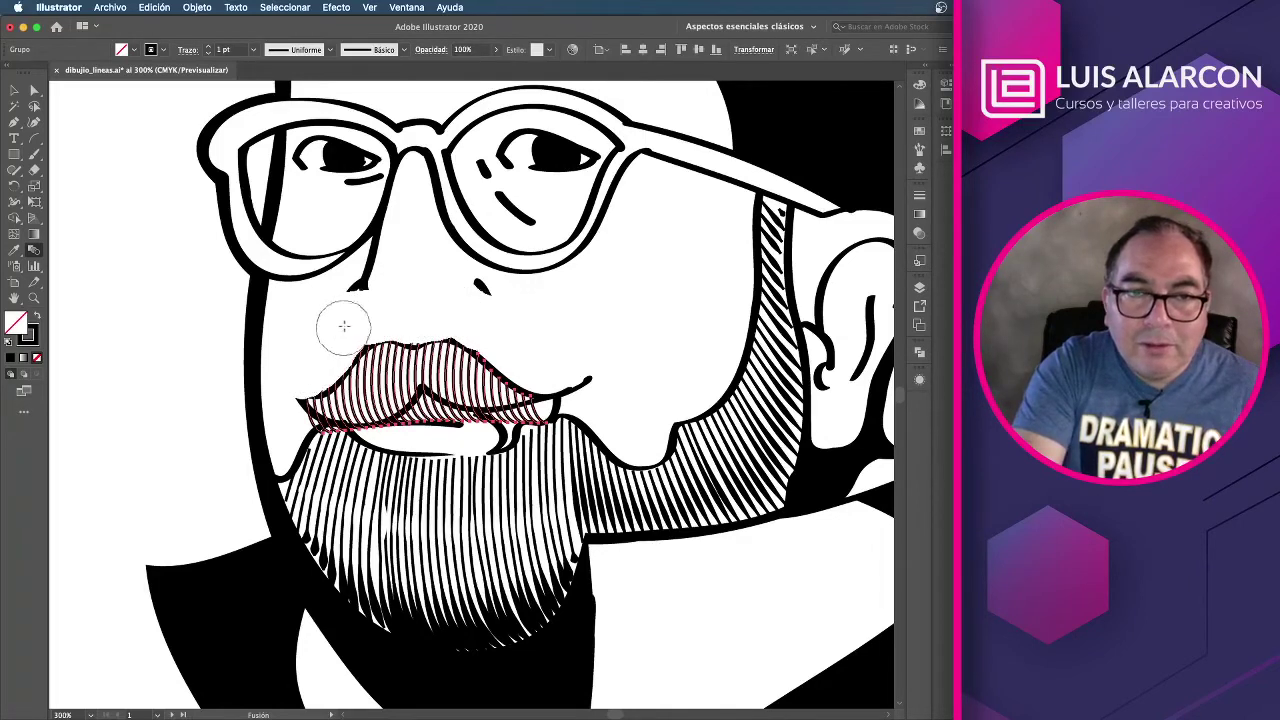
key("ctrl+z")
mouse_move(290, 452)
left_mouse_down()
mouse_move(295, 440)
mouse_move(394, 445)
mouse_move(428, 424)
mouse_move(479, 442)
mouse_move(541, 430)
left_mouse_up()
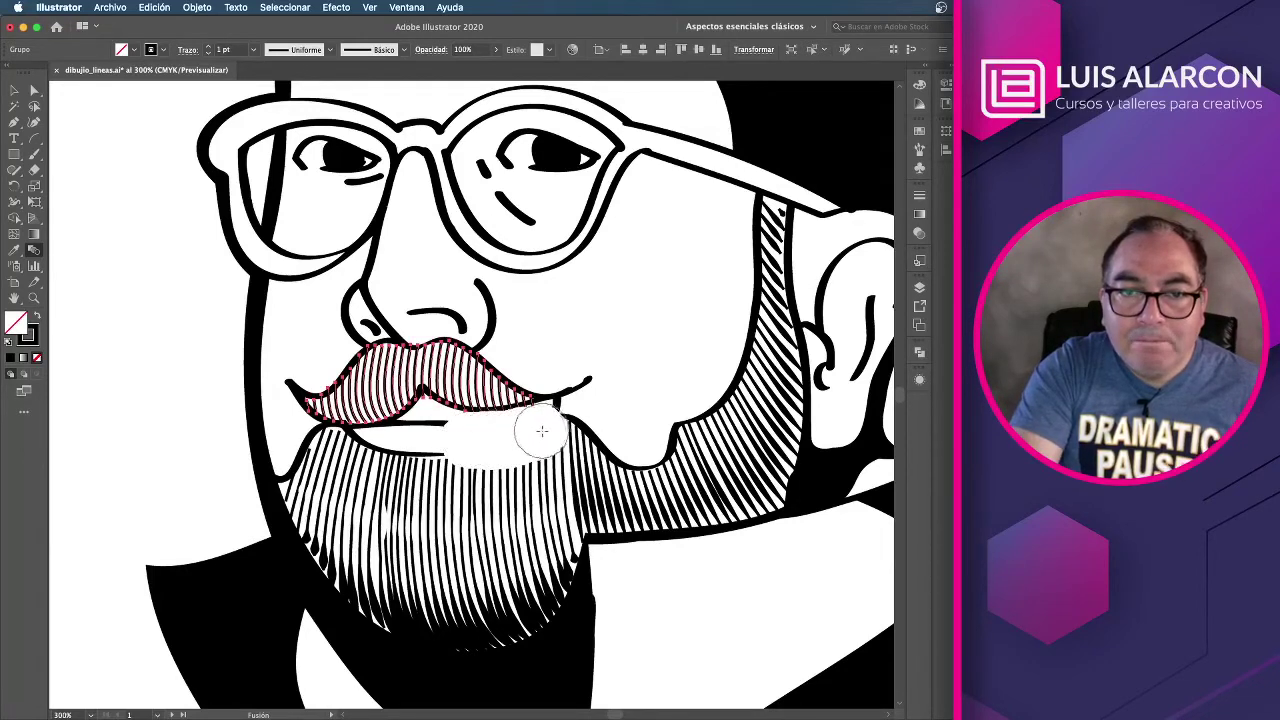
key("super+z")
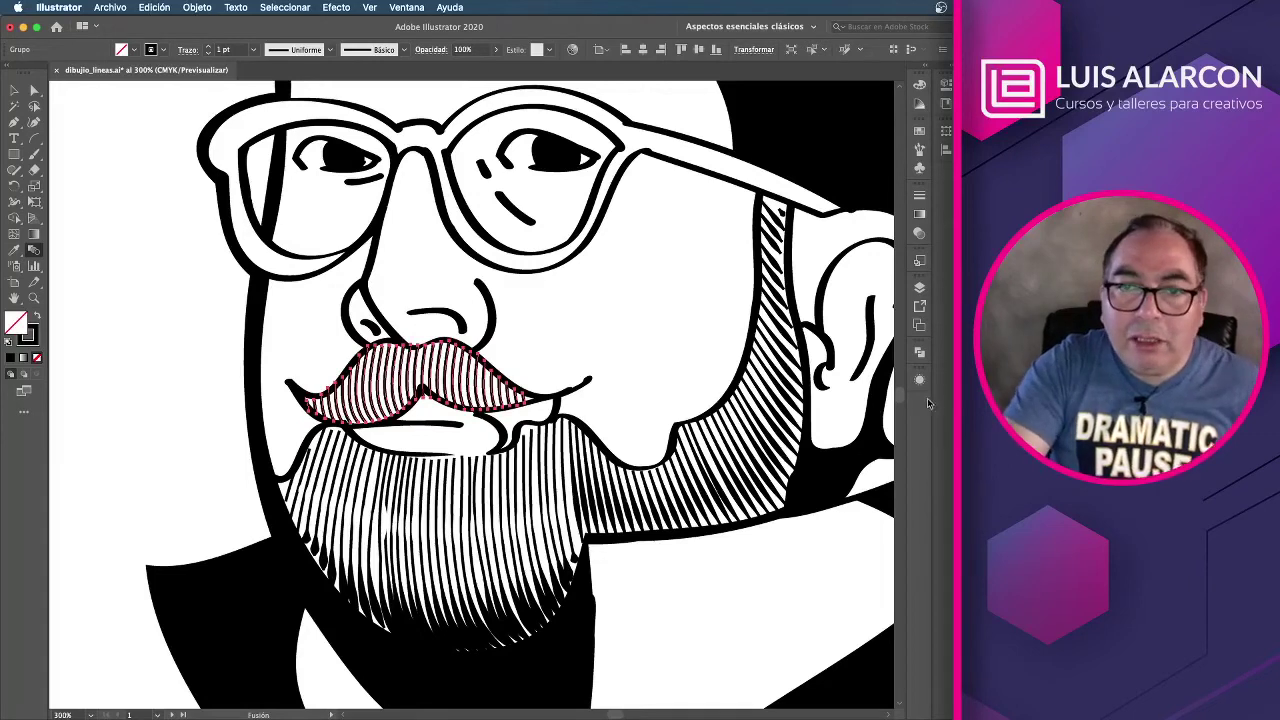
Step: Give the mustache hatching a tapered width profile and a 1.5 pt stroke weight
left_click(920, 214)
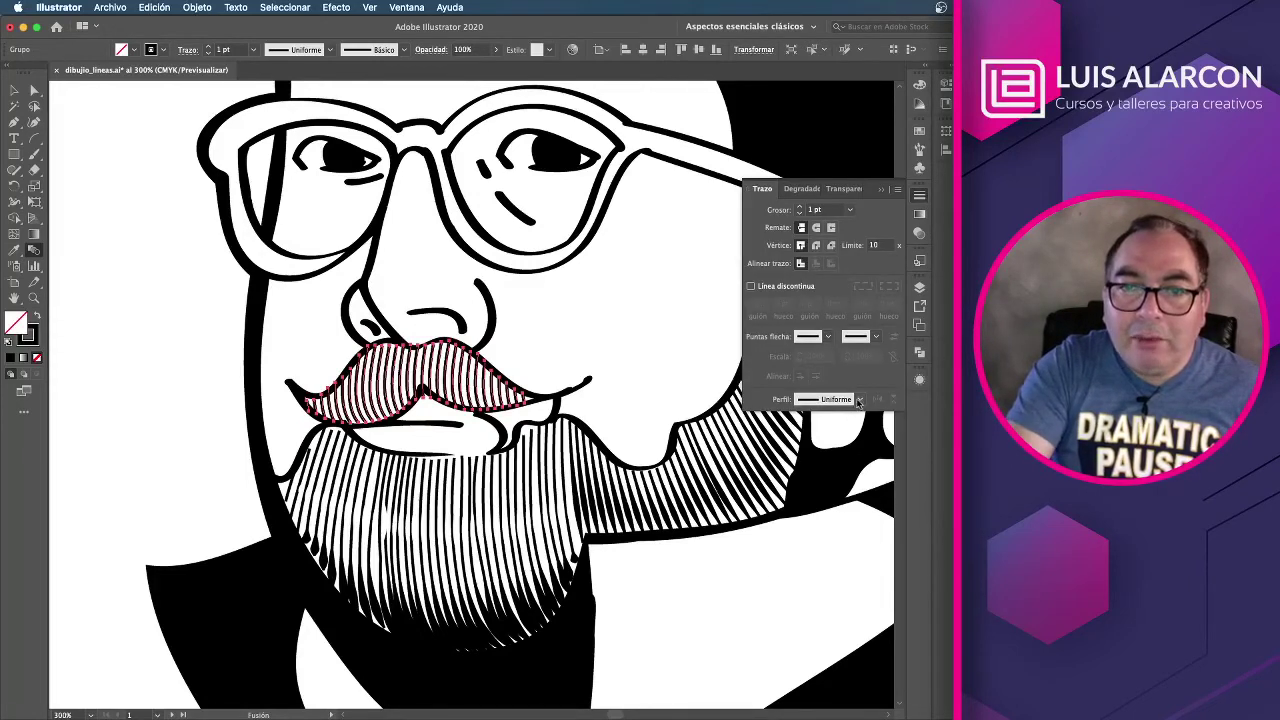
left_click(858, 400)
left_click(840, 532)
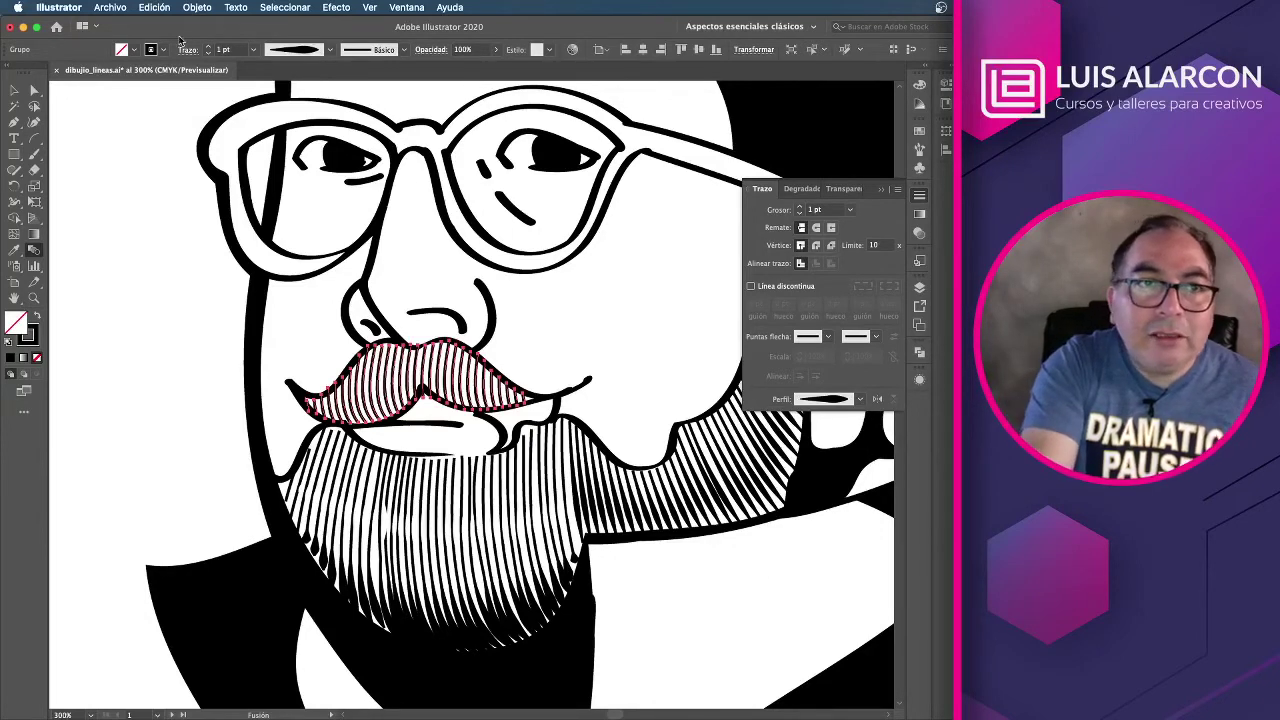
left_click(207, 48)
type("1.5")
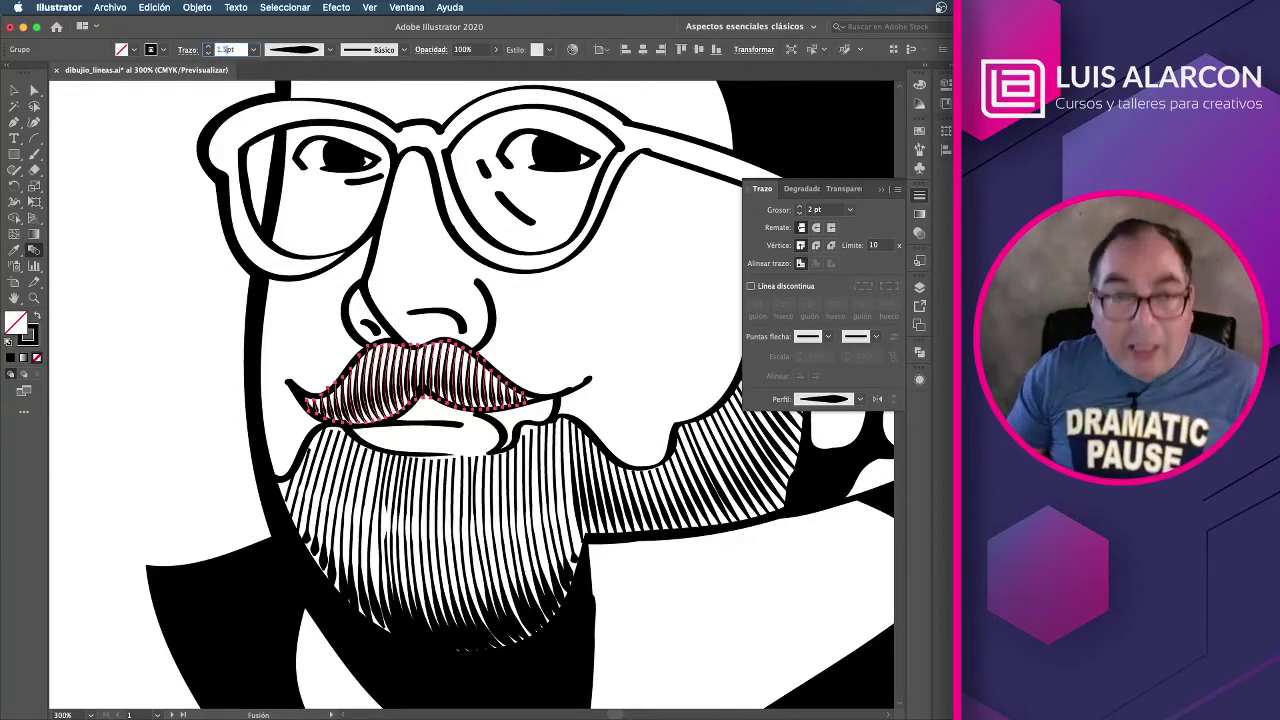
key("Return")
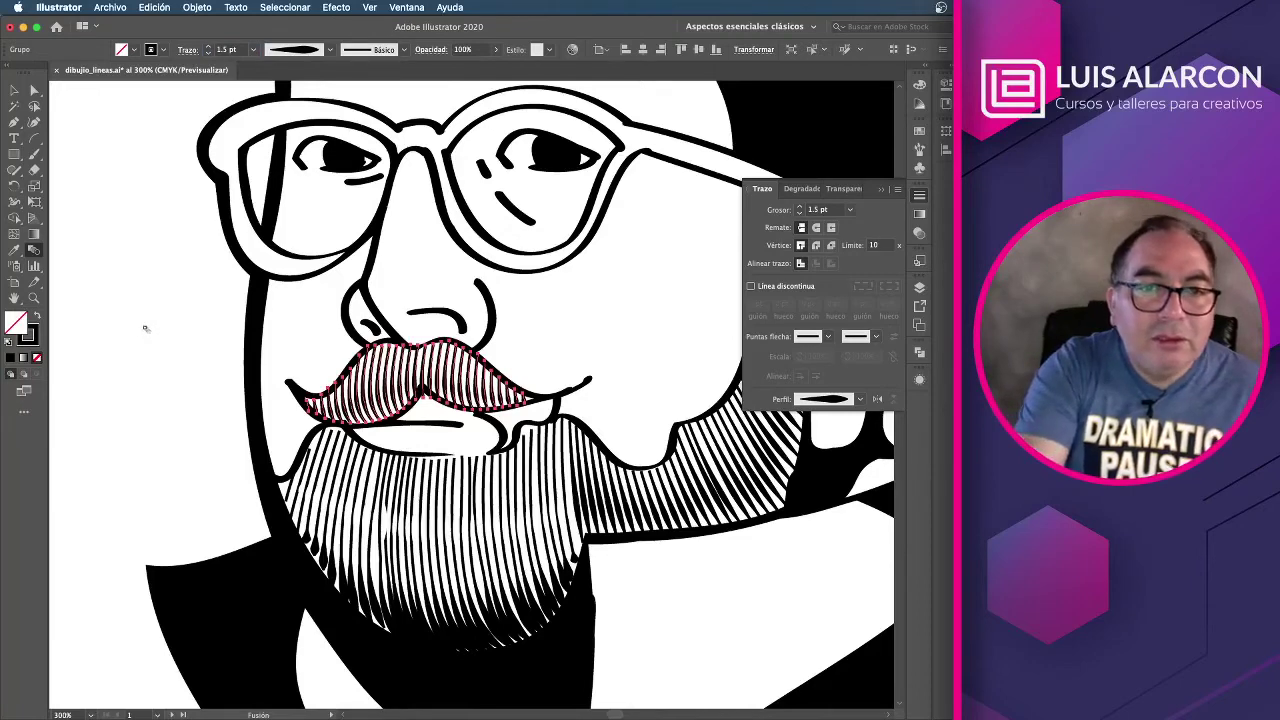
left_click(15, 92)
left_click(142, 340)
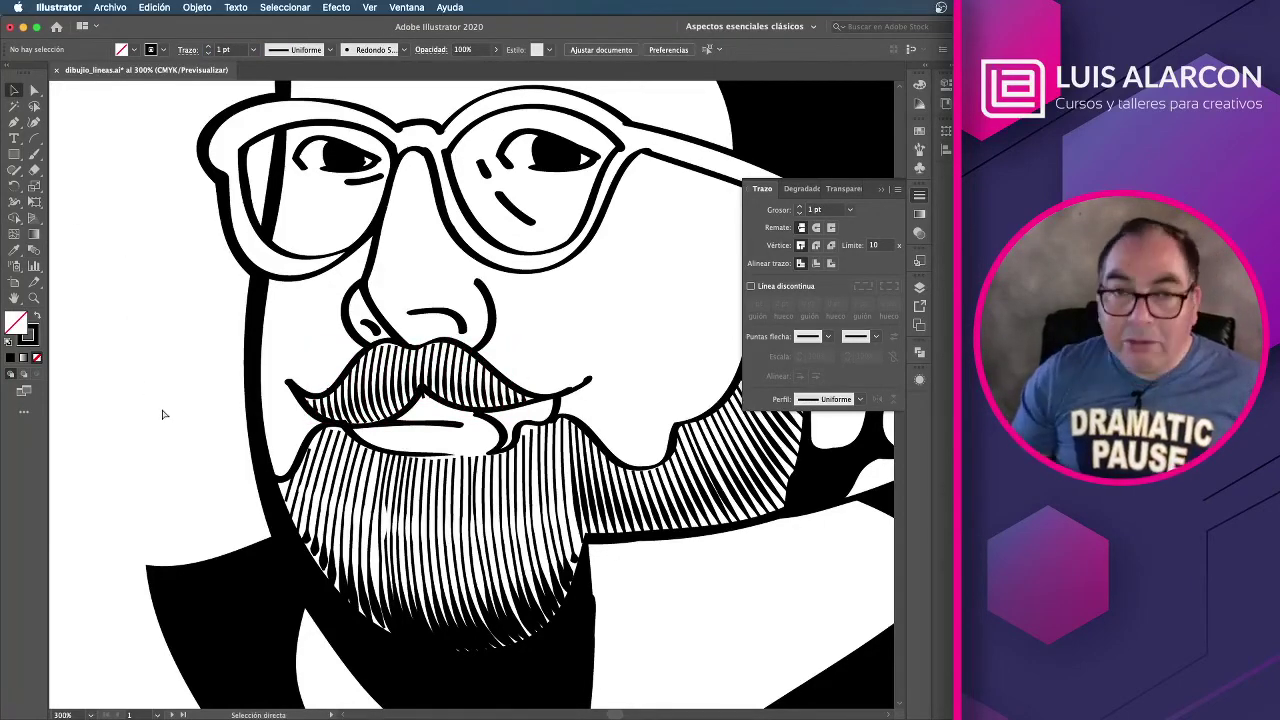
Step: Zoom to the collar and draw a curved arc along its left edge below the beard
key("ctrl+minus")
key("ctrl+minus")
key("ctrl+minus")
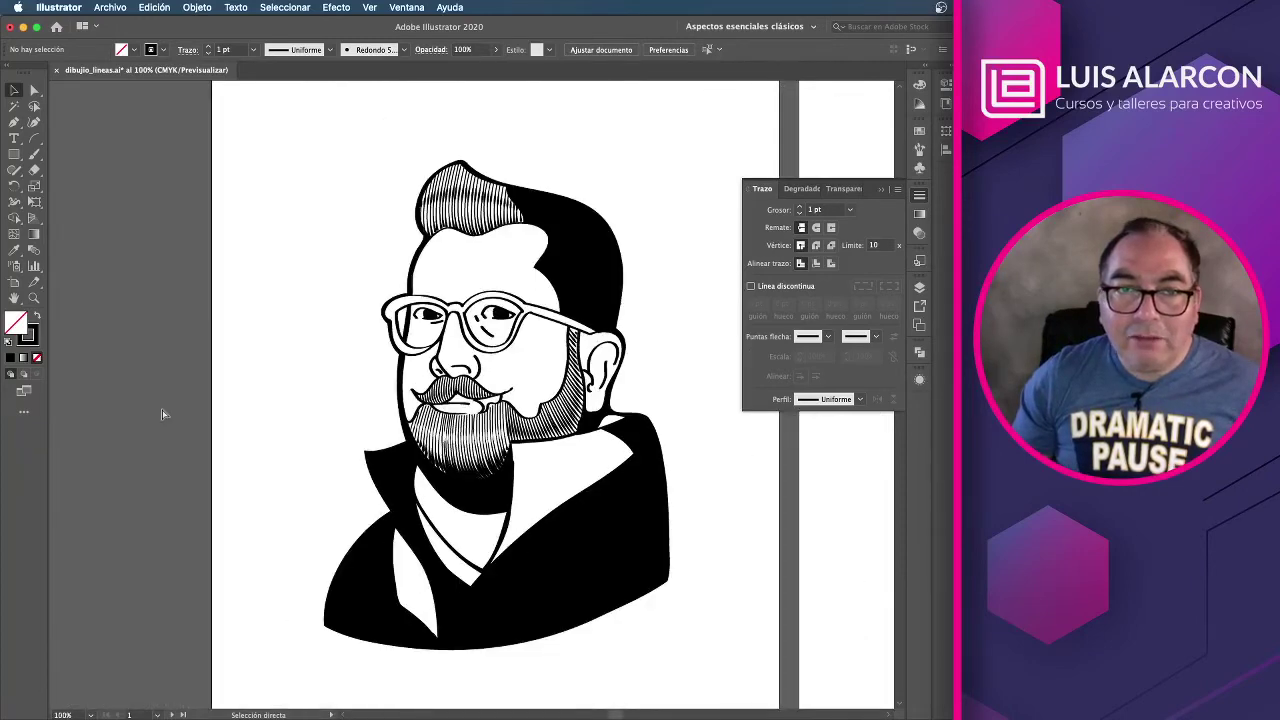
key("ctrl+plus")
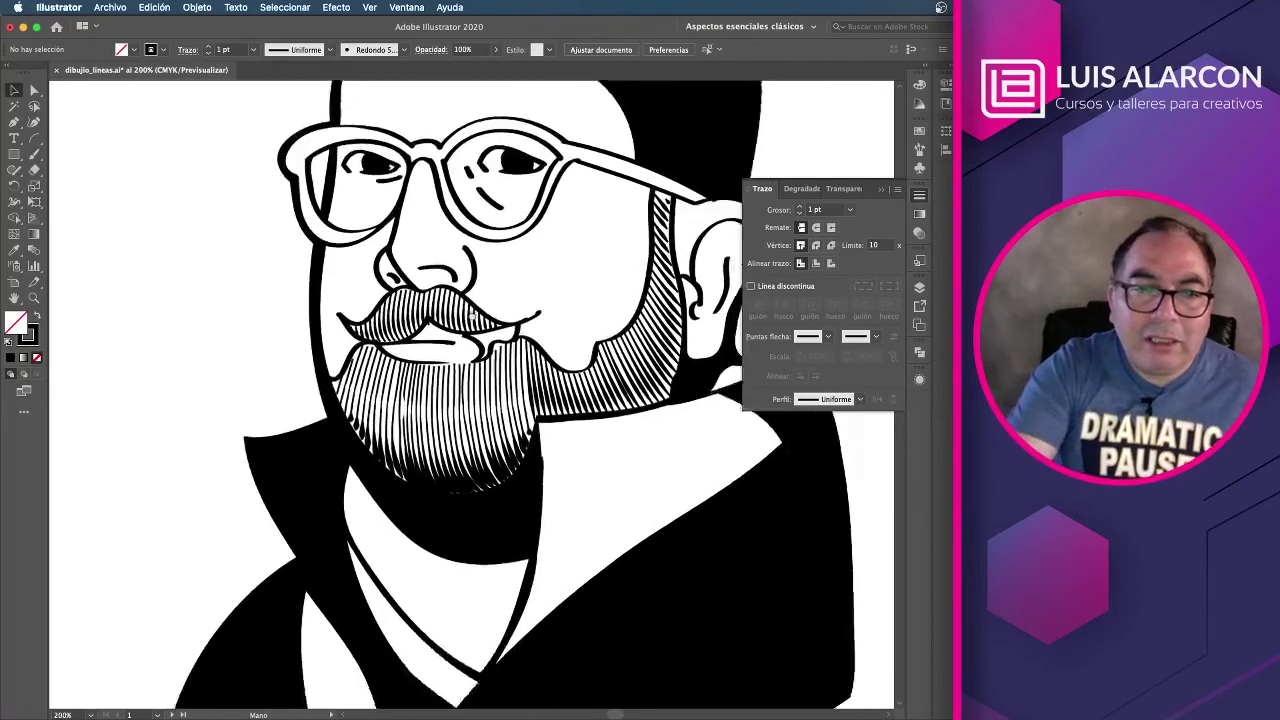
left_click_drag(161, 408, 91, 213)
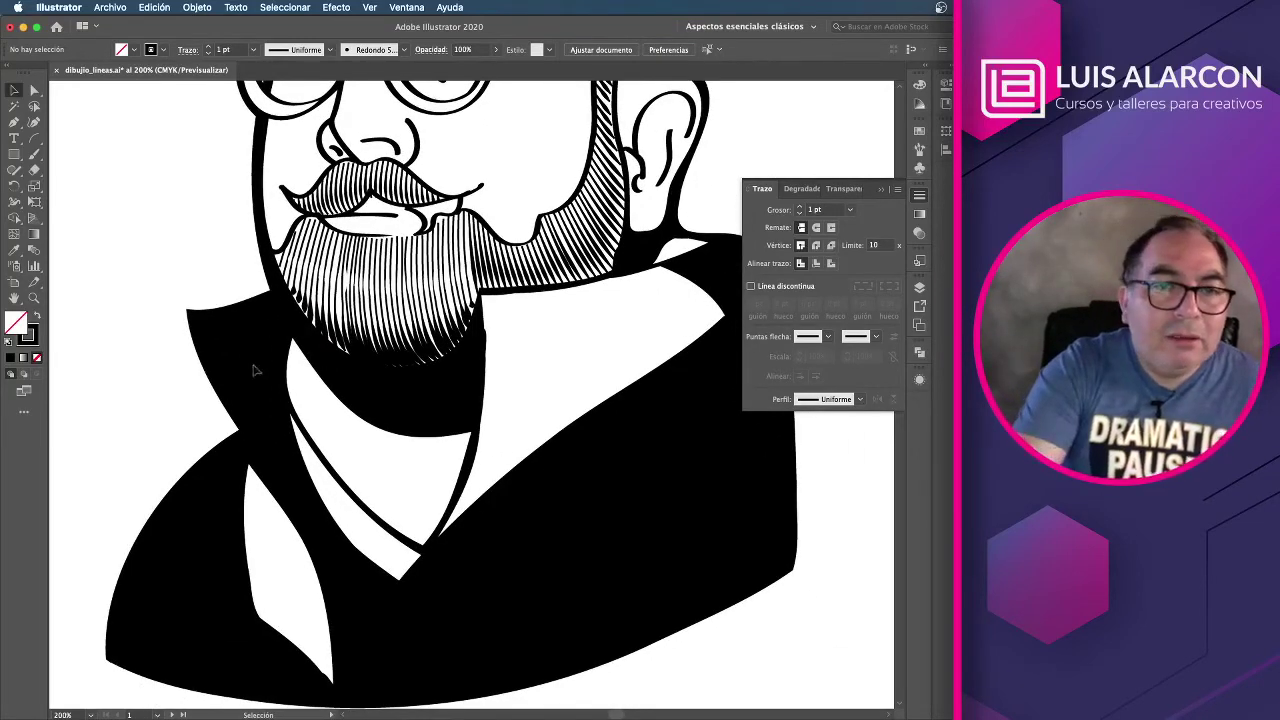
left_click_drag(34, 138, 56, 138)
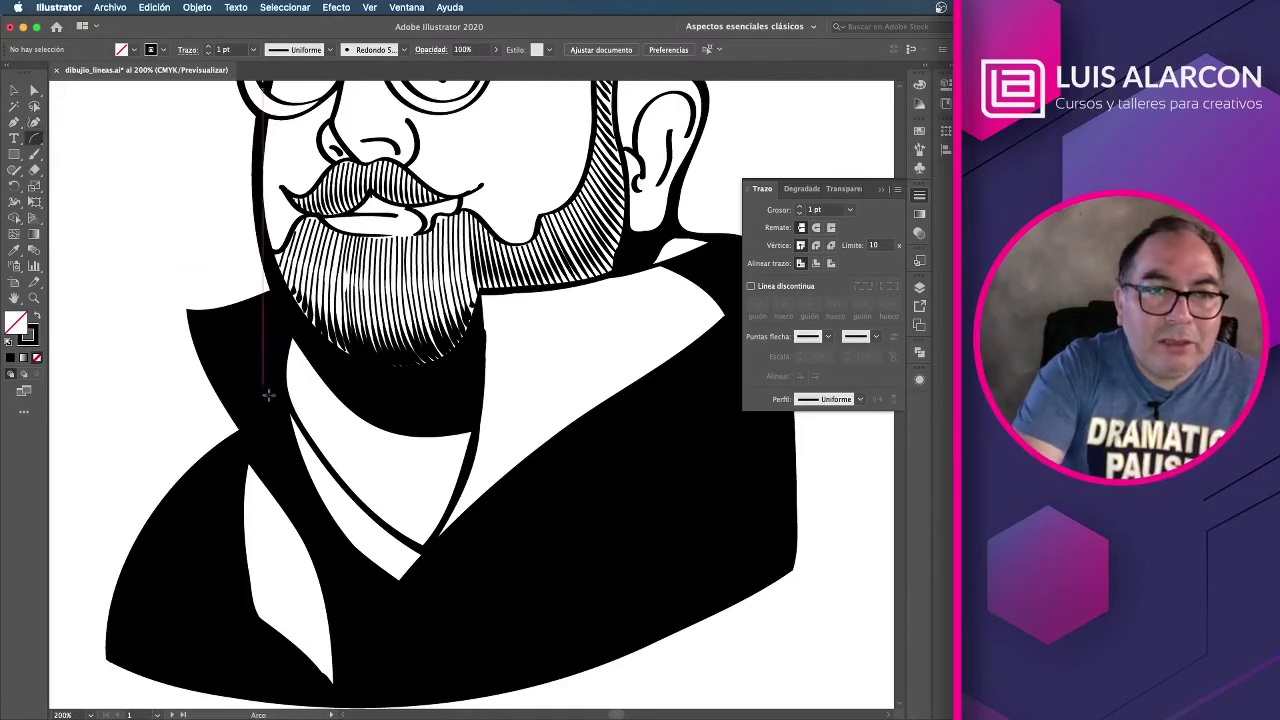
left_click_drag(287, 399, 312, 330)
key("v")
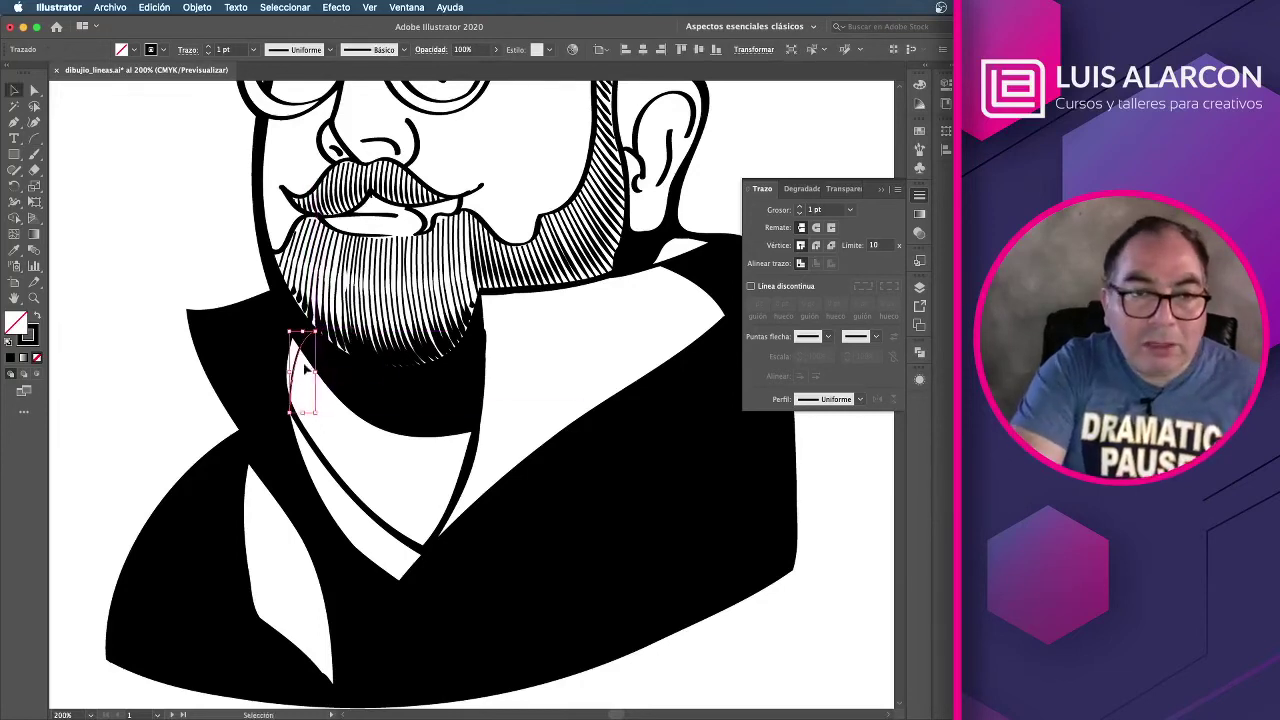
left_click_drag(300, 412, 301, 448)
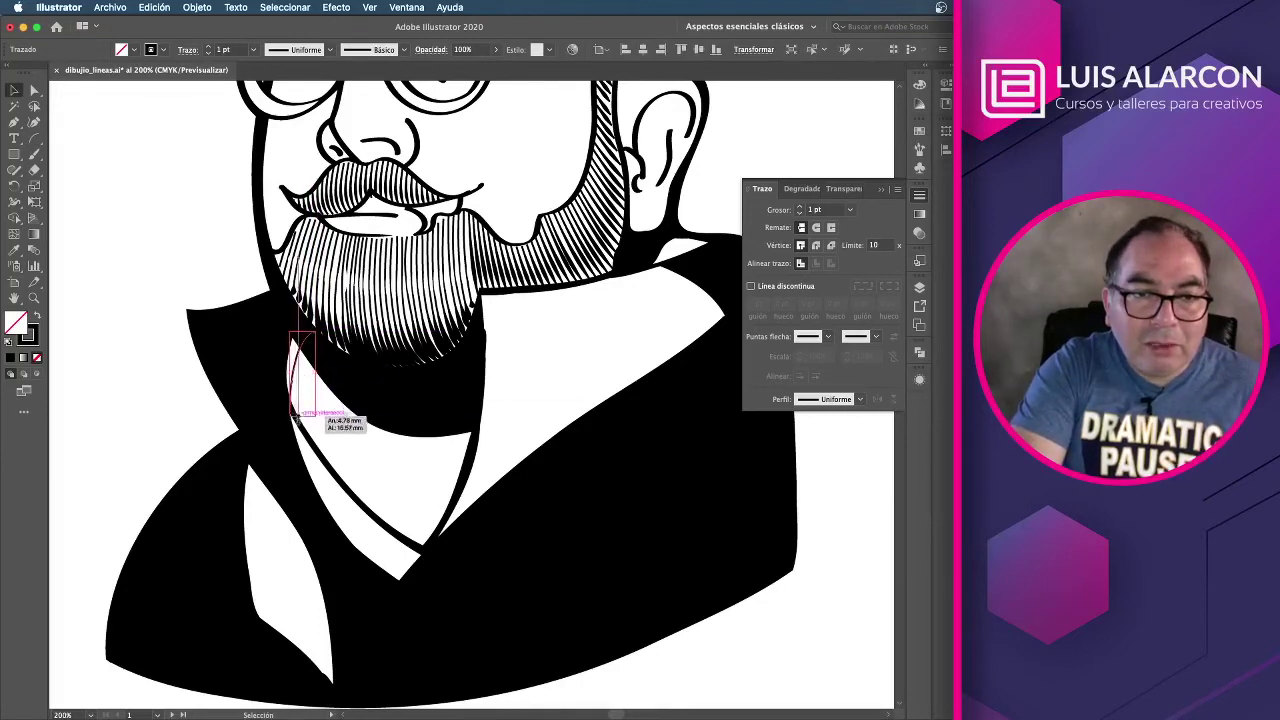
mouse_move(302, 352)
left_mouse_down()
mouse_move(404, 424)
mouse_move(462, 580)
left_mouse_up()
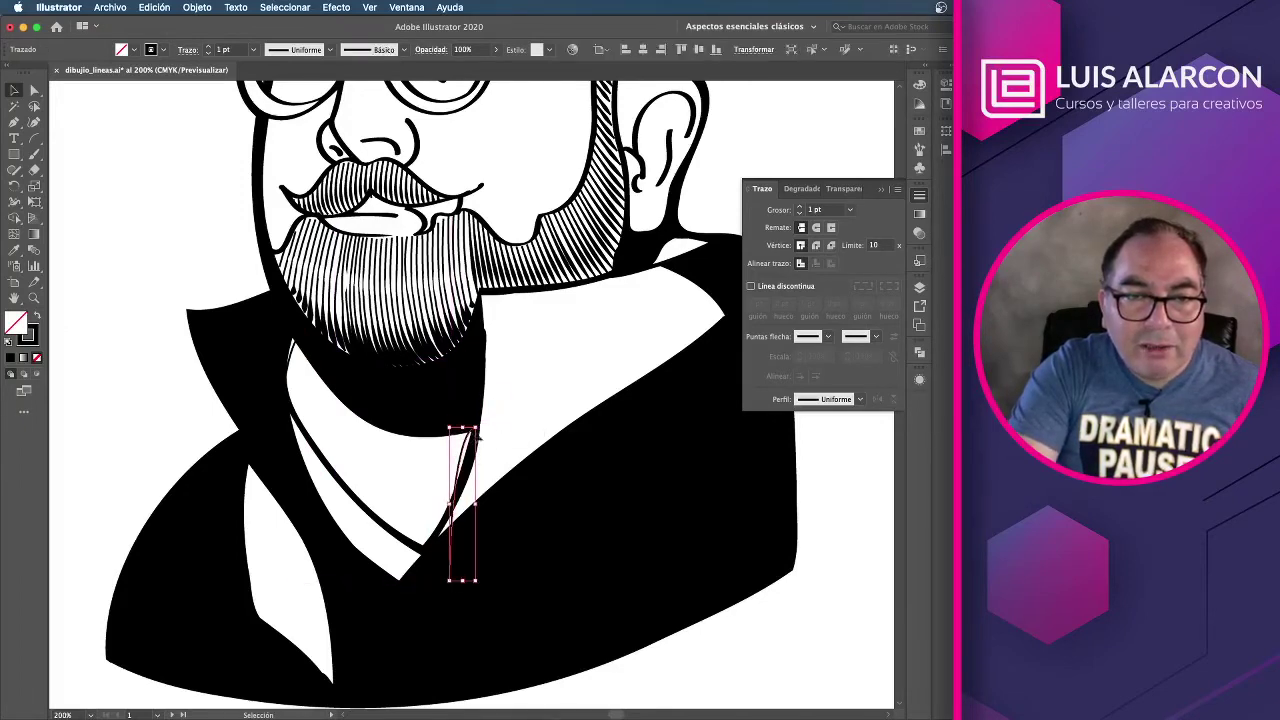
Step: Tilt the right arc to the collar edge and blend the two arcs into hatching
left_click_drag(478, 420, 466, 455)
left_click(468, 451)
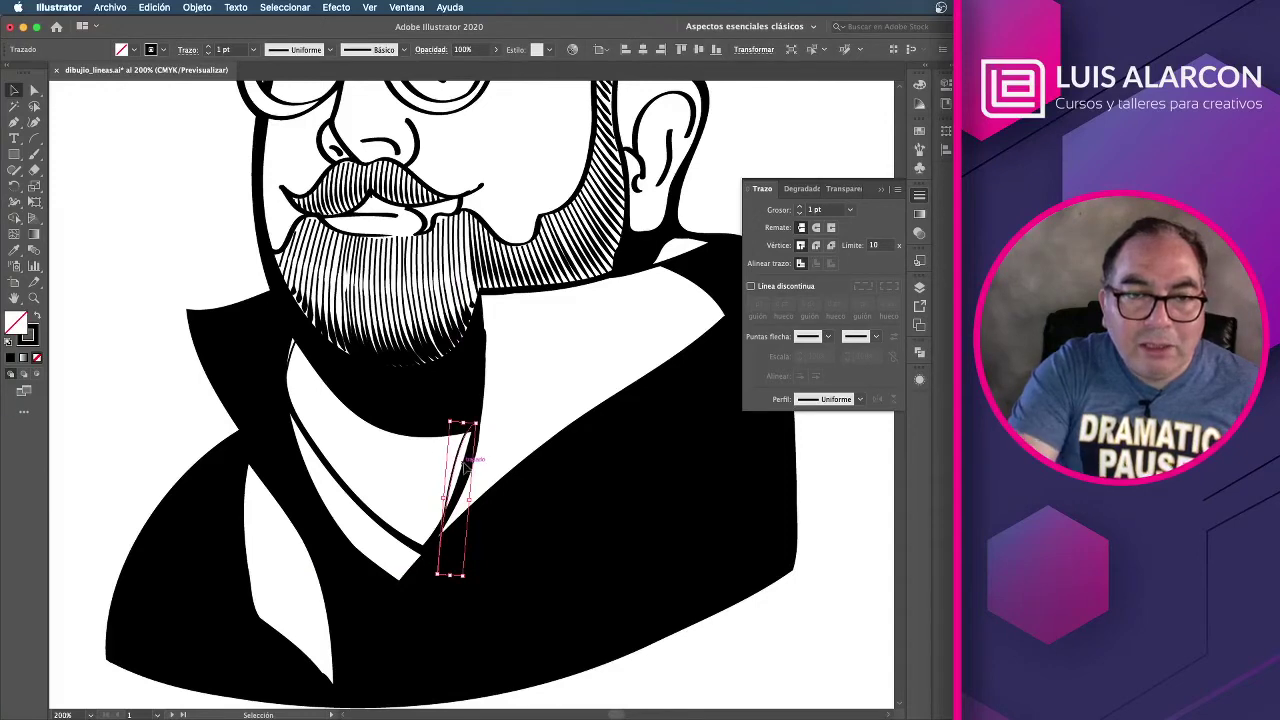
left_click(293, 344)
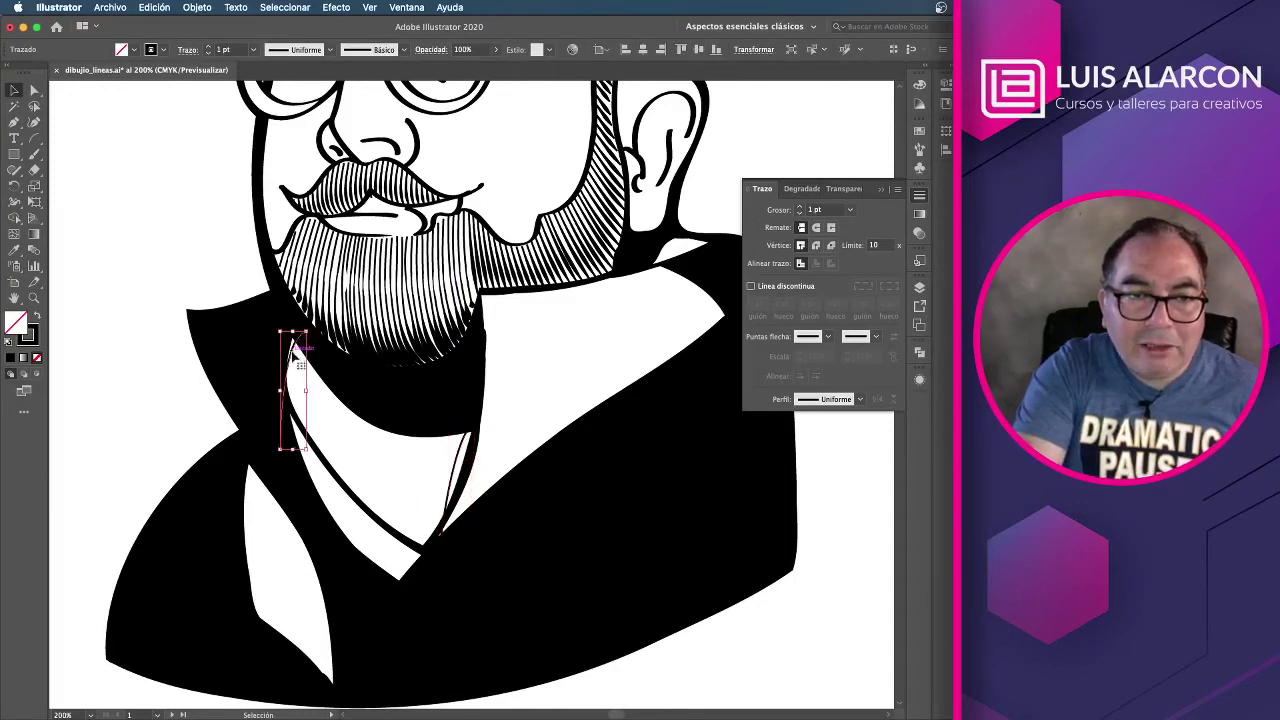
left_click(106, 357)
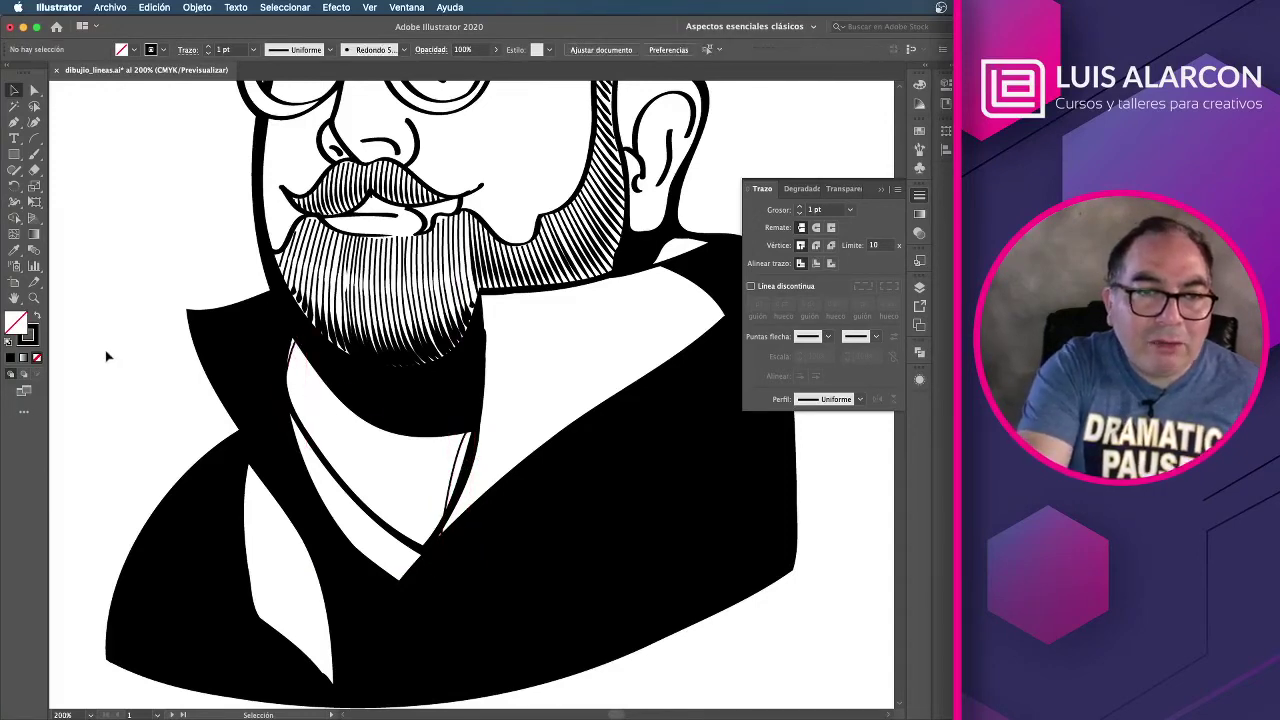
left_click(34, 252)
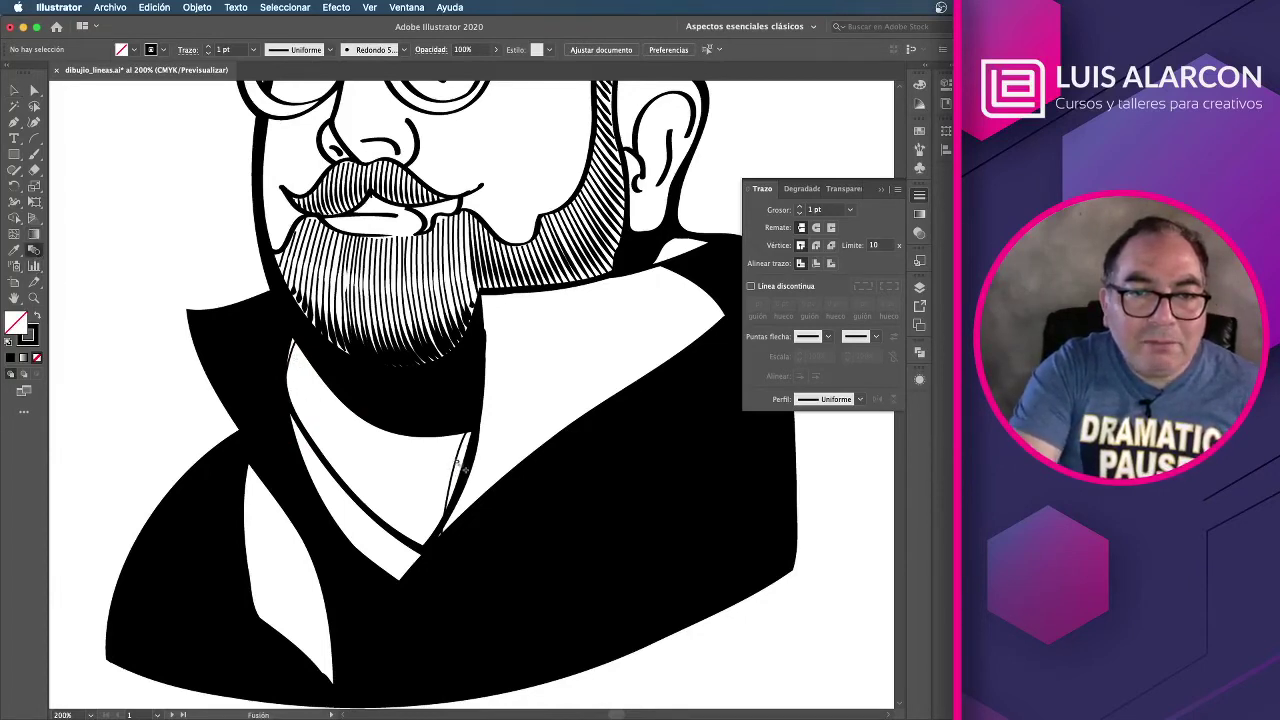
left_click(457, 462)
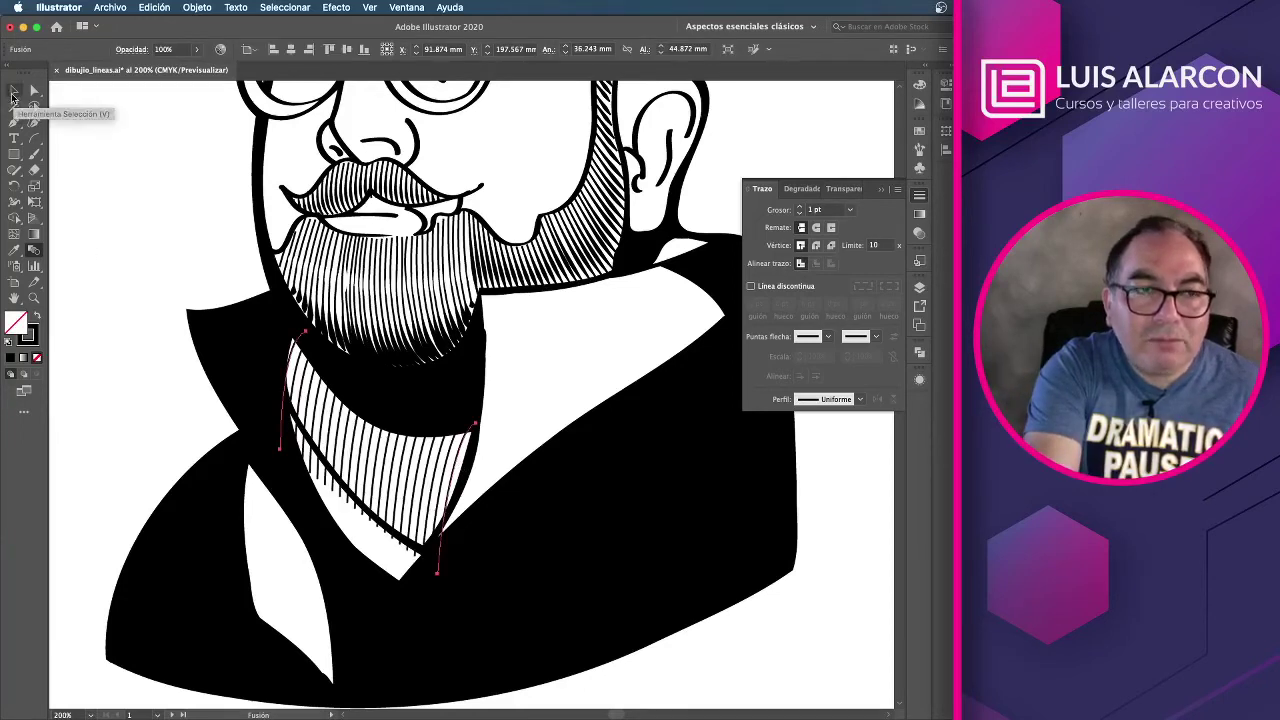
Step: Set the collar blend to 36 specified steps, checking it with Preview
left_click(13, 91)
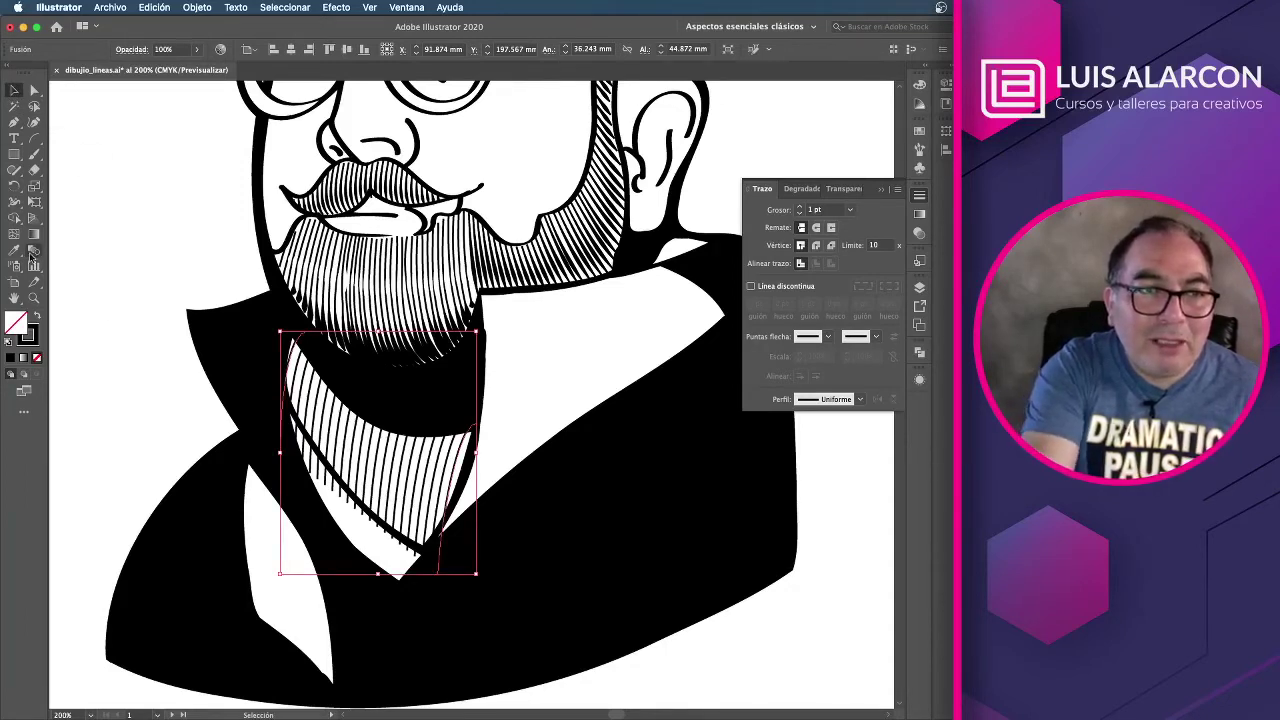
left_click(39, 257)
double_click(33, 252)
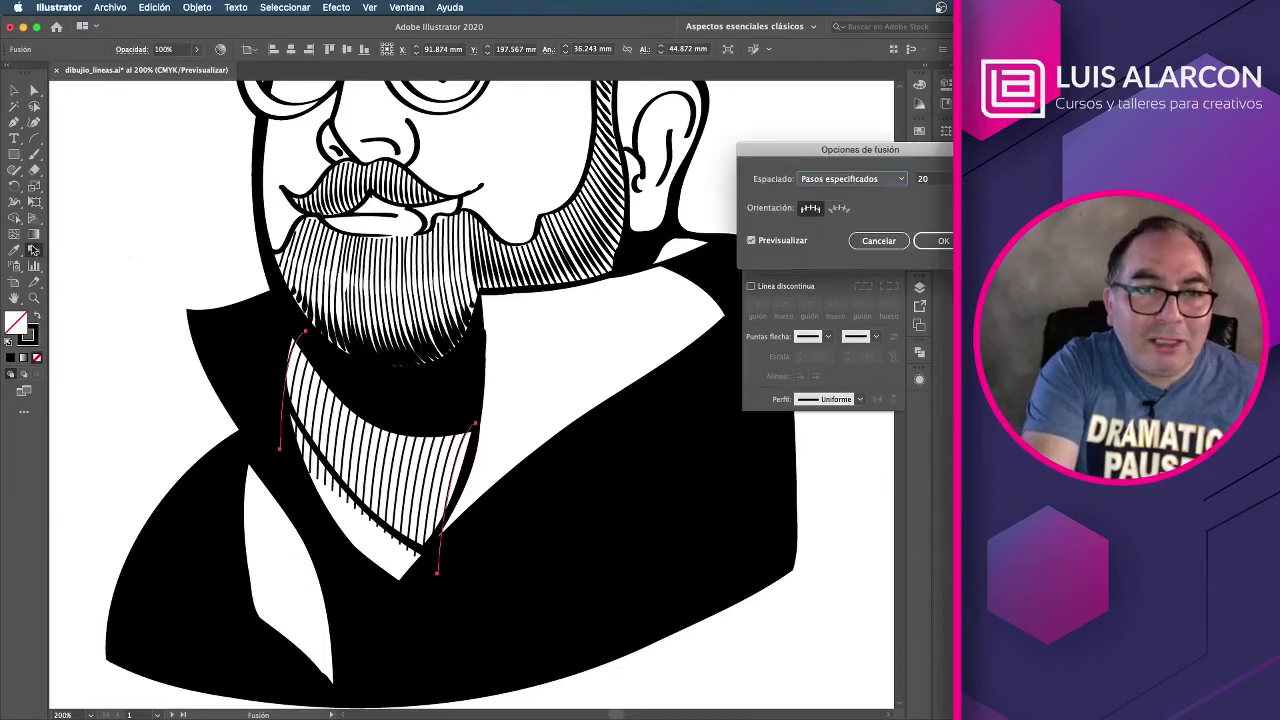
double_click(926, 179)
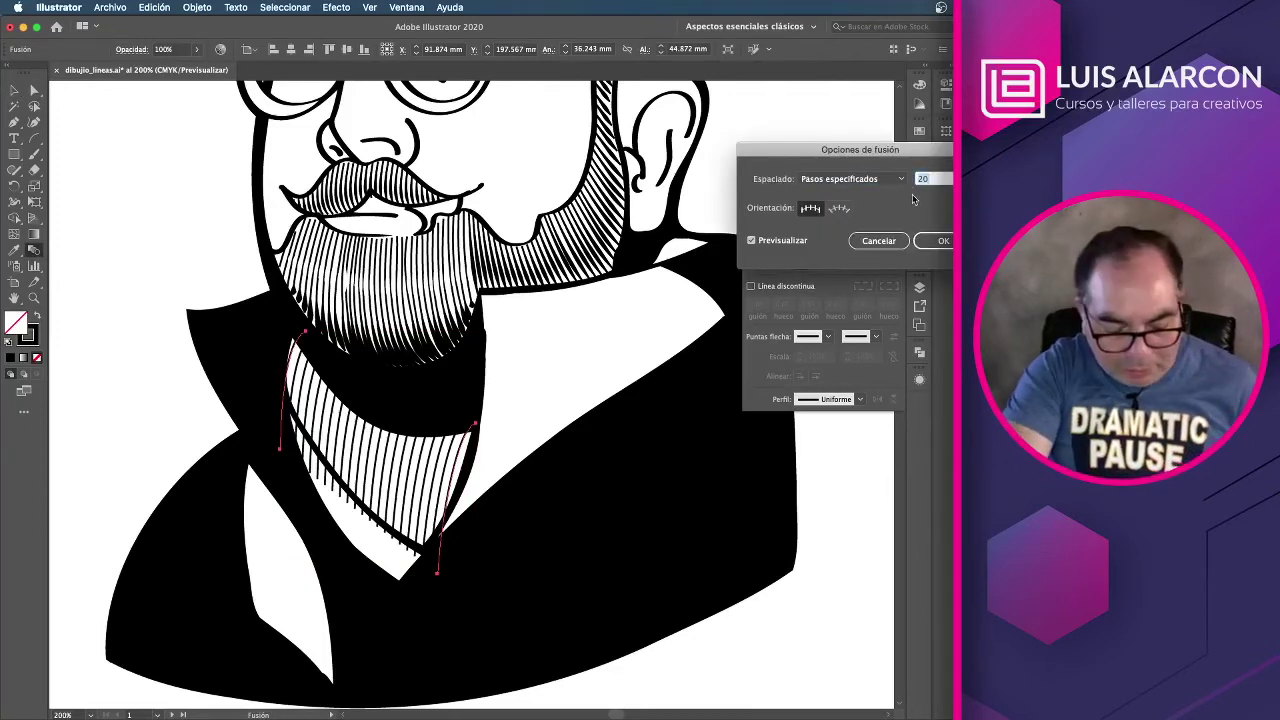
type("30")
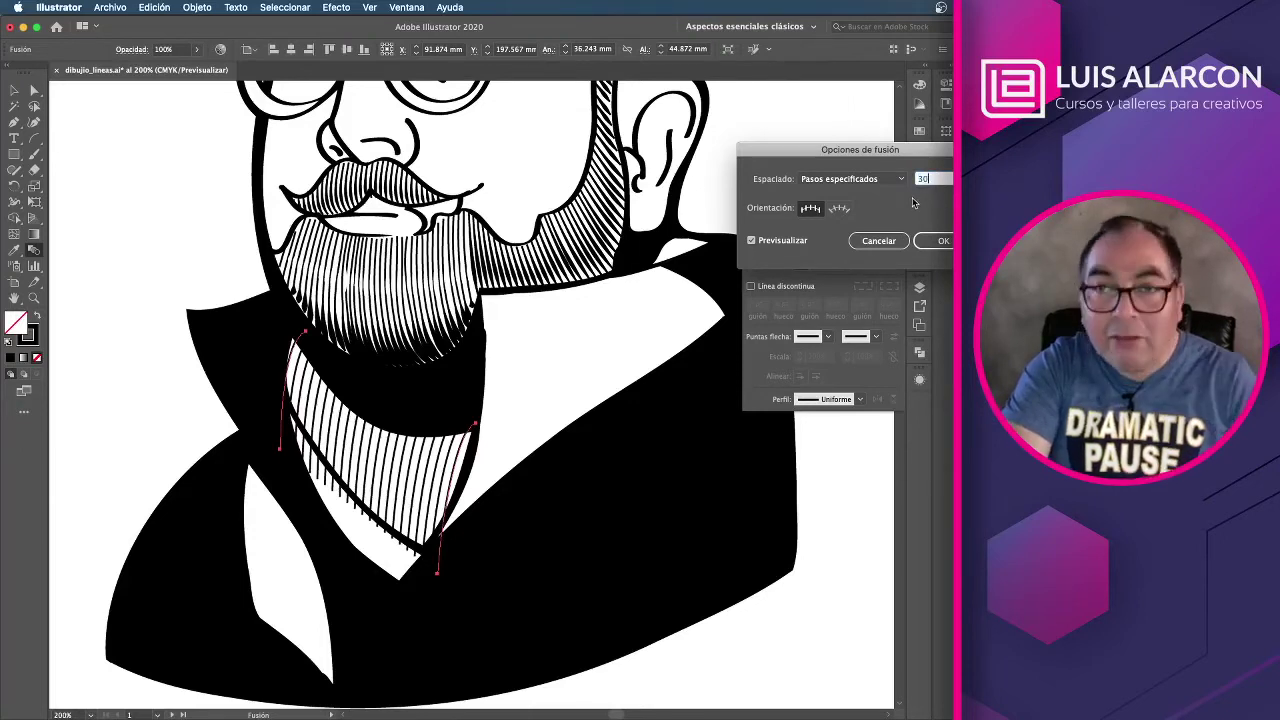
left_click(752, 241)
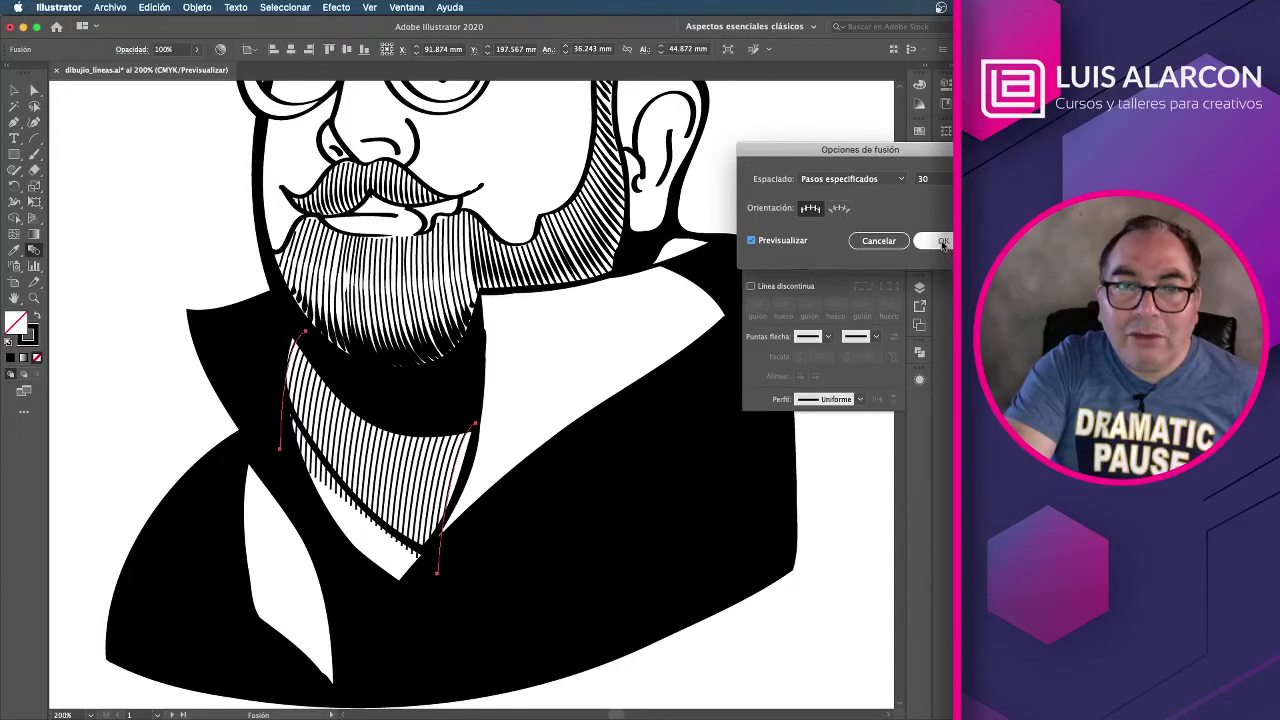
double_click(936, 180)
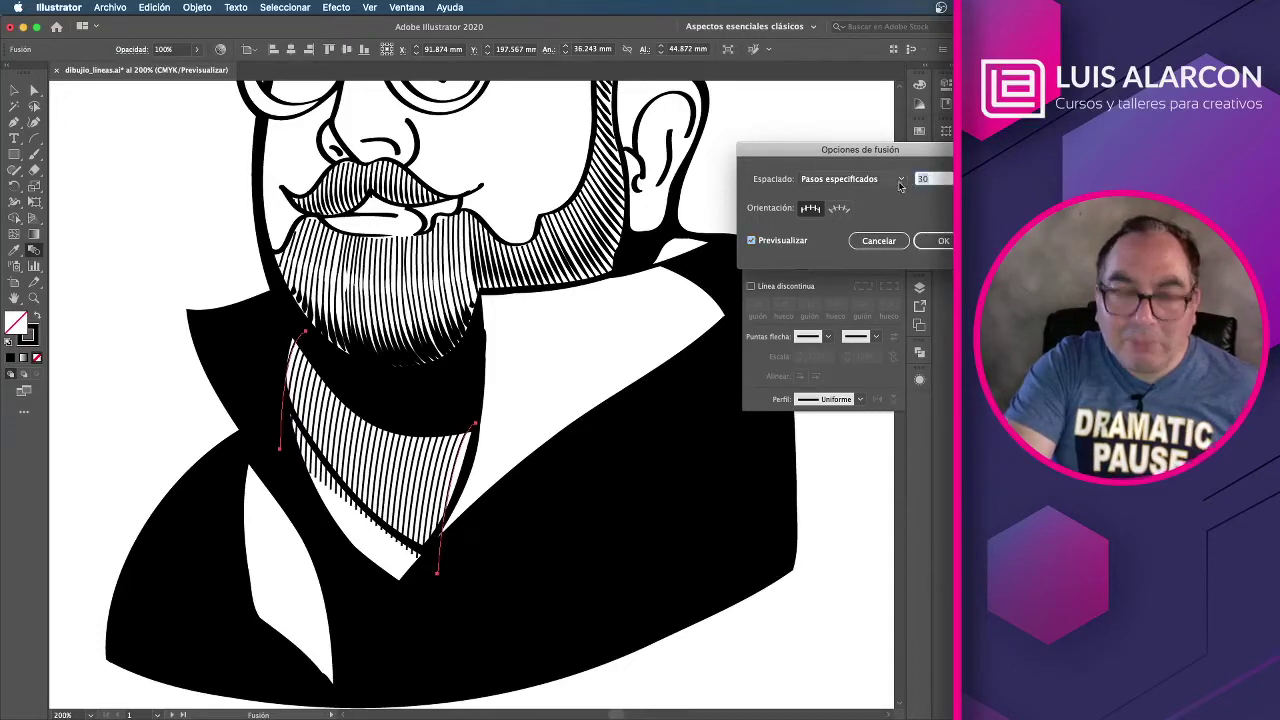
type("36")
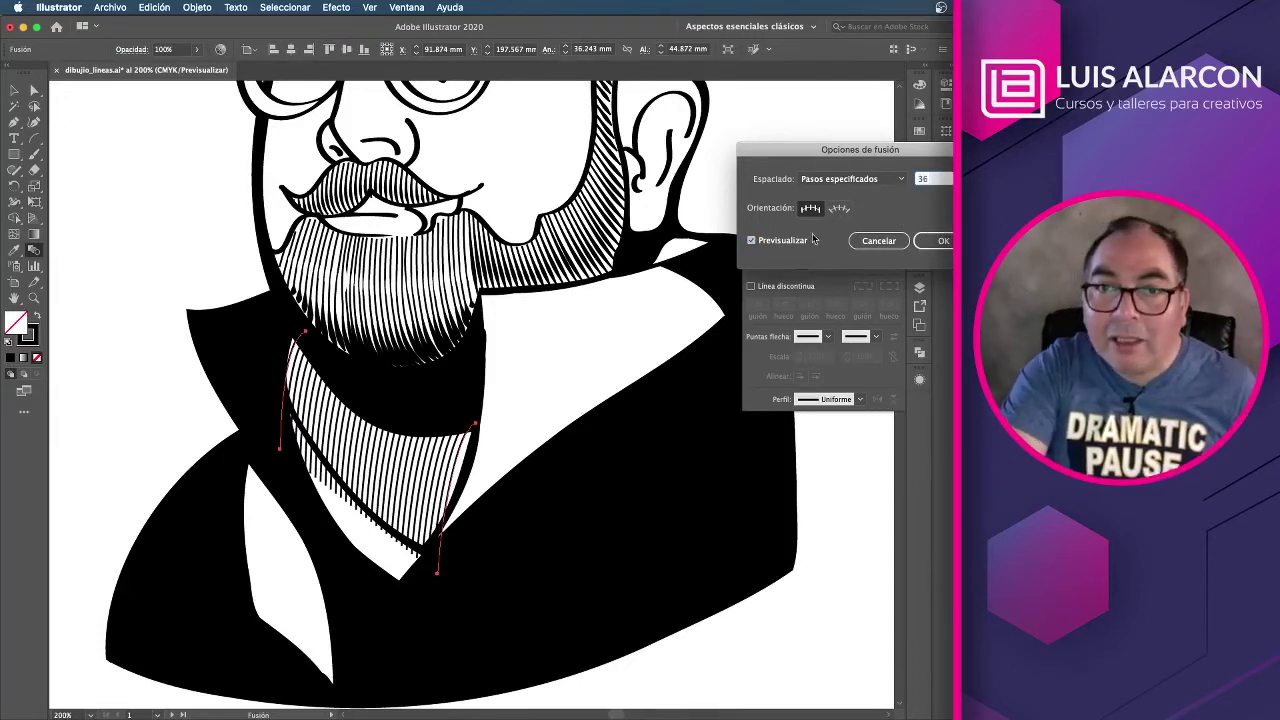
key("Tab")
left_click(790, 240)
left_click(801, 240)
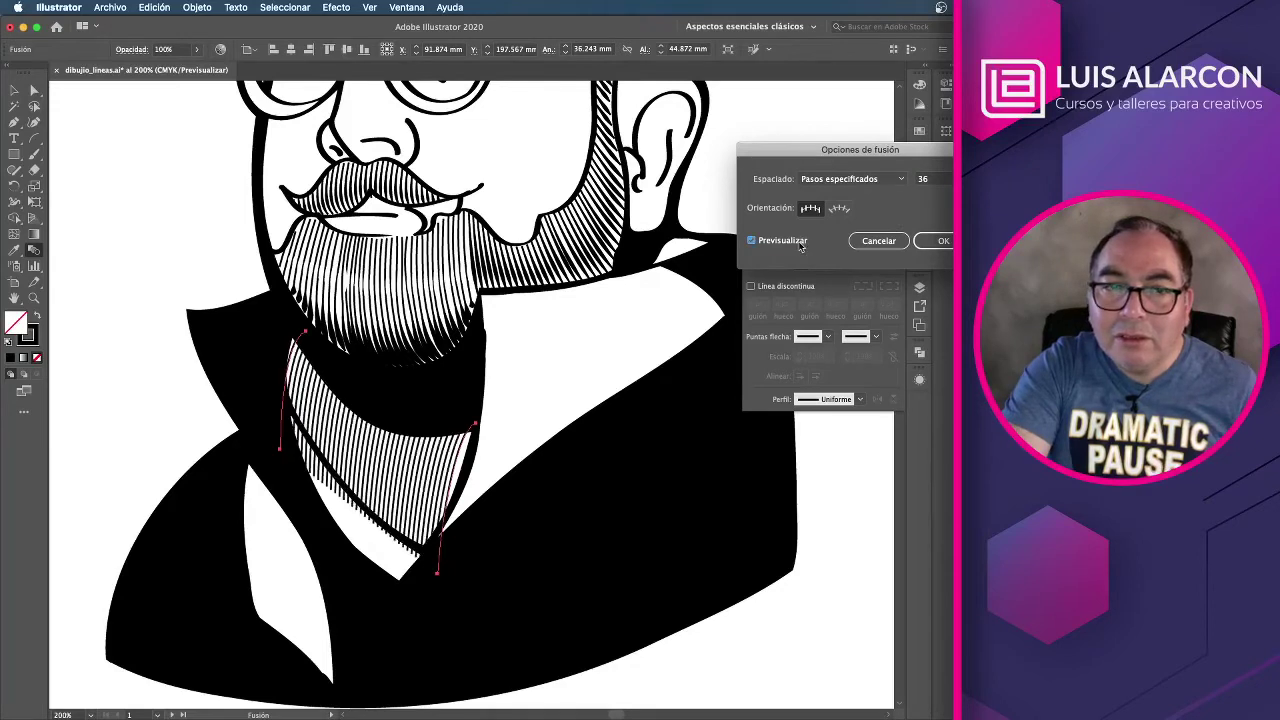
left_click(946, 241)
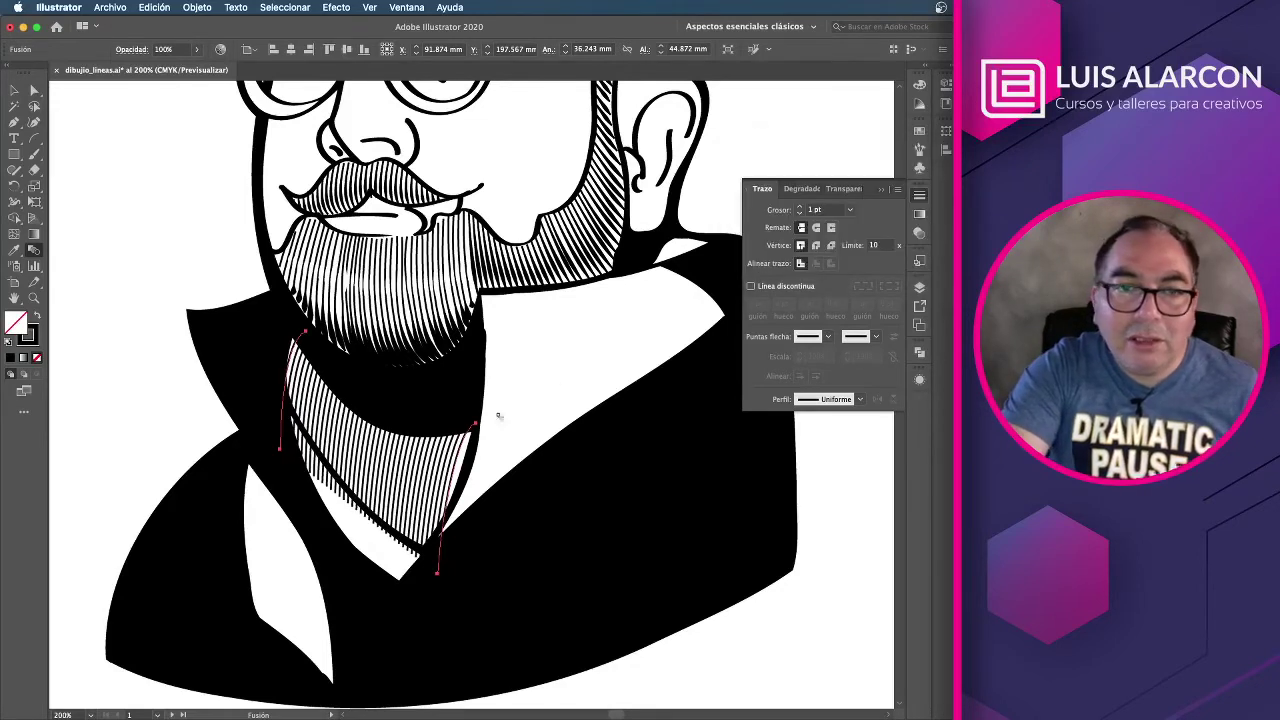
Step: Isolate the collar blend and shift its right edge line slightly
left_click(16, 92)
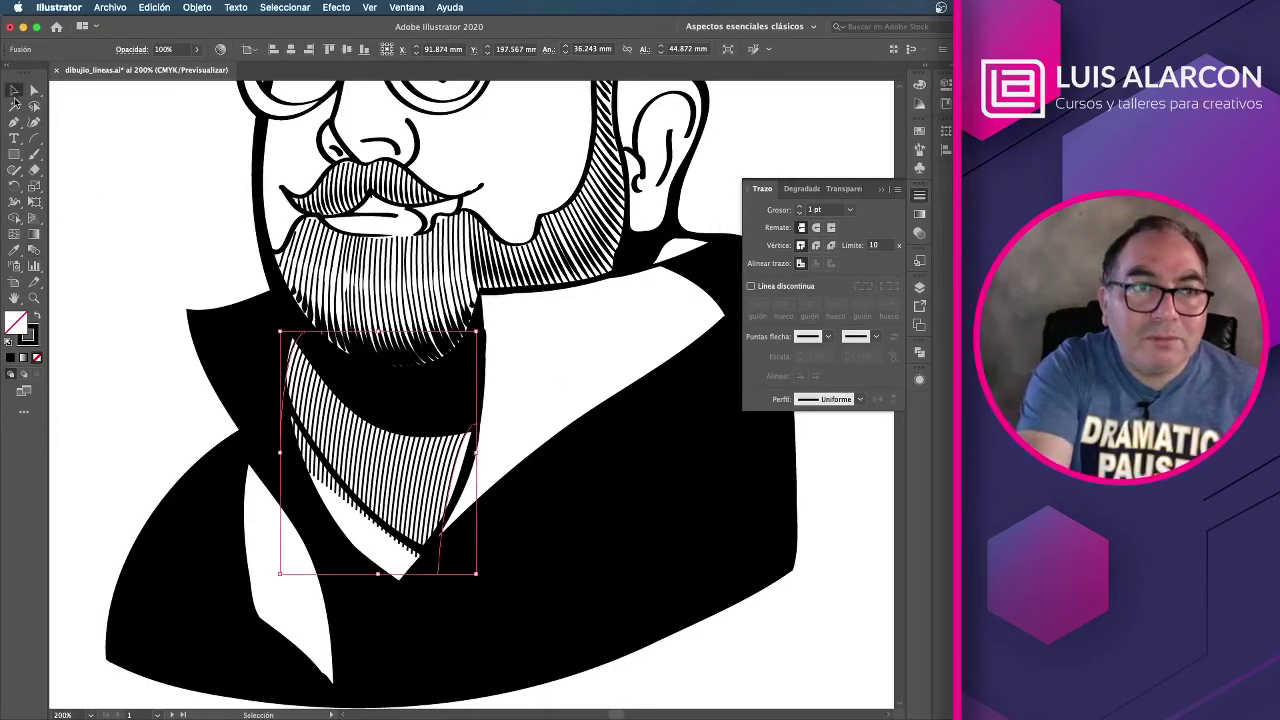
double_click(455, 480)
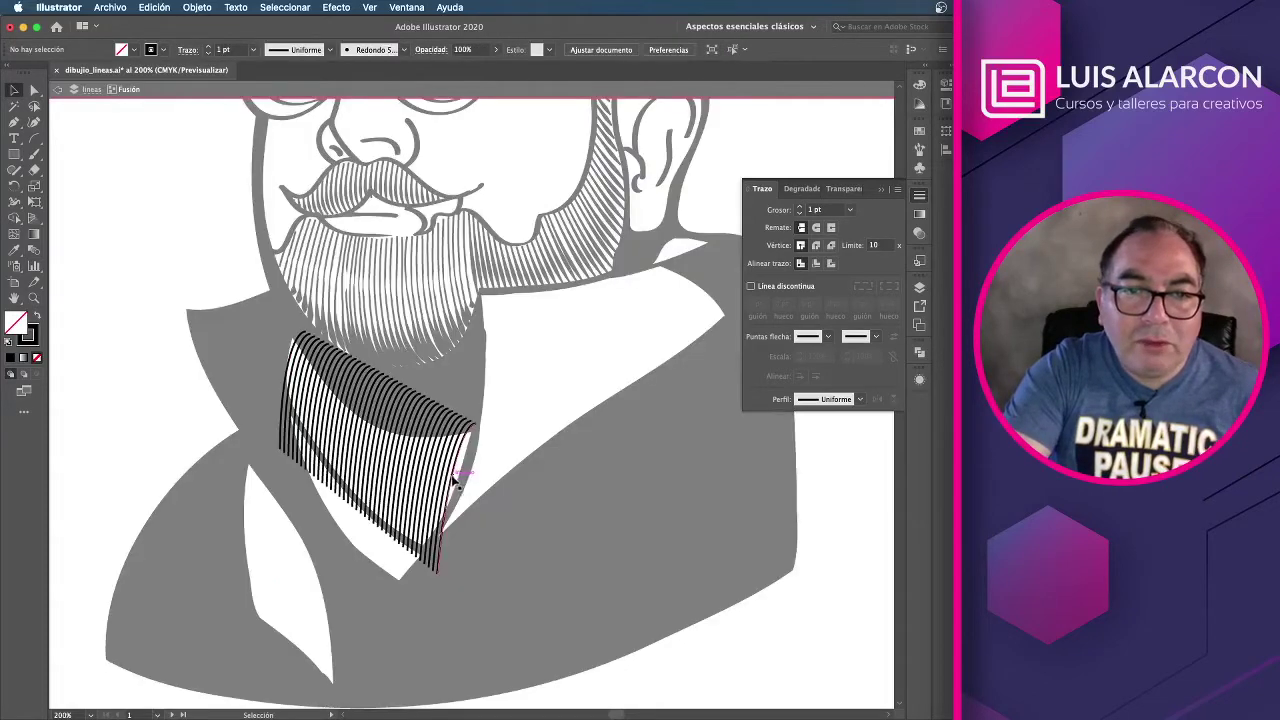
left_click_drag(455, 482, 458, 482)
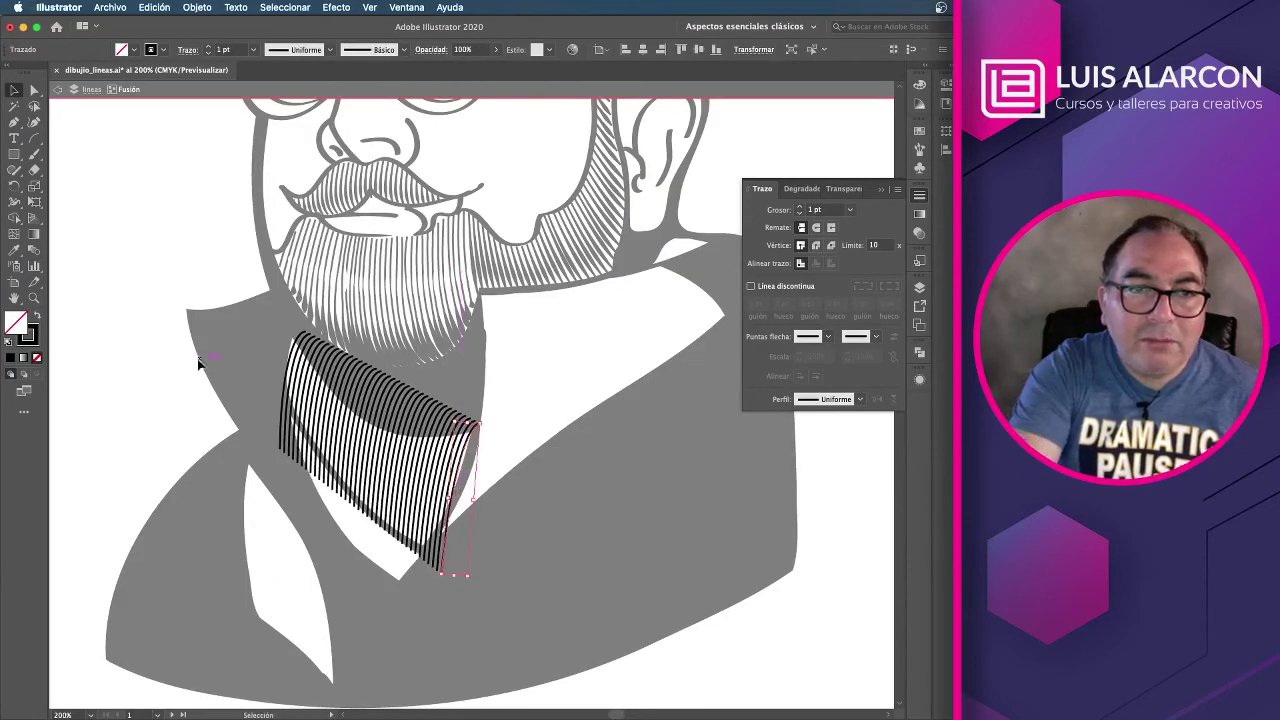
Step: Expand the neck hatching blend into separate lines
double_click(214, 388)
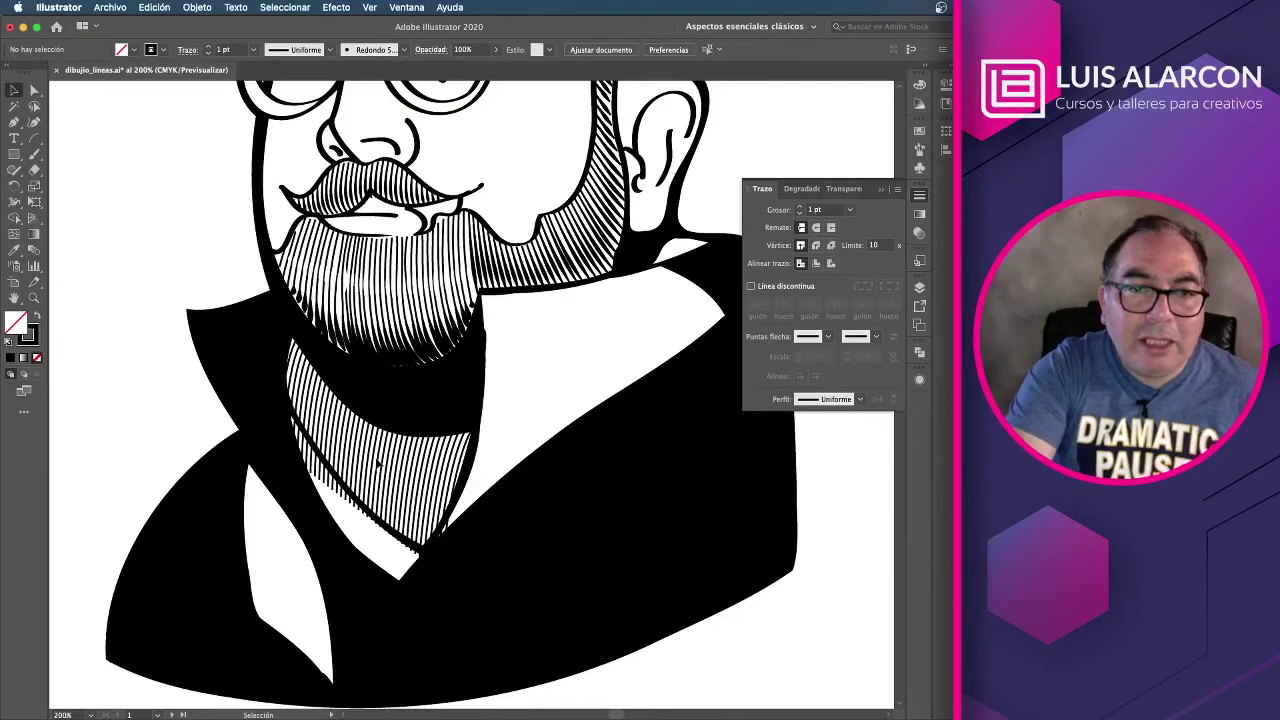
left_click(405, 465)
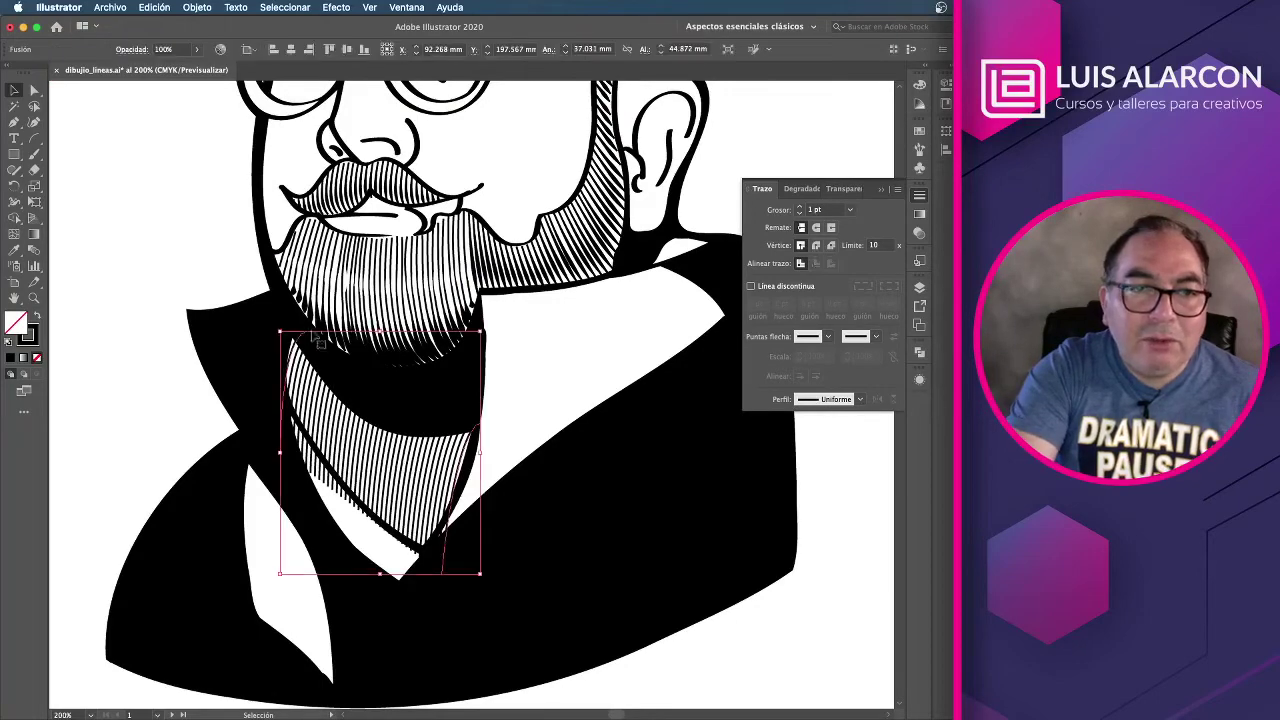
left_click(197, 7)
left_click(224, 156)
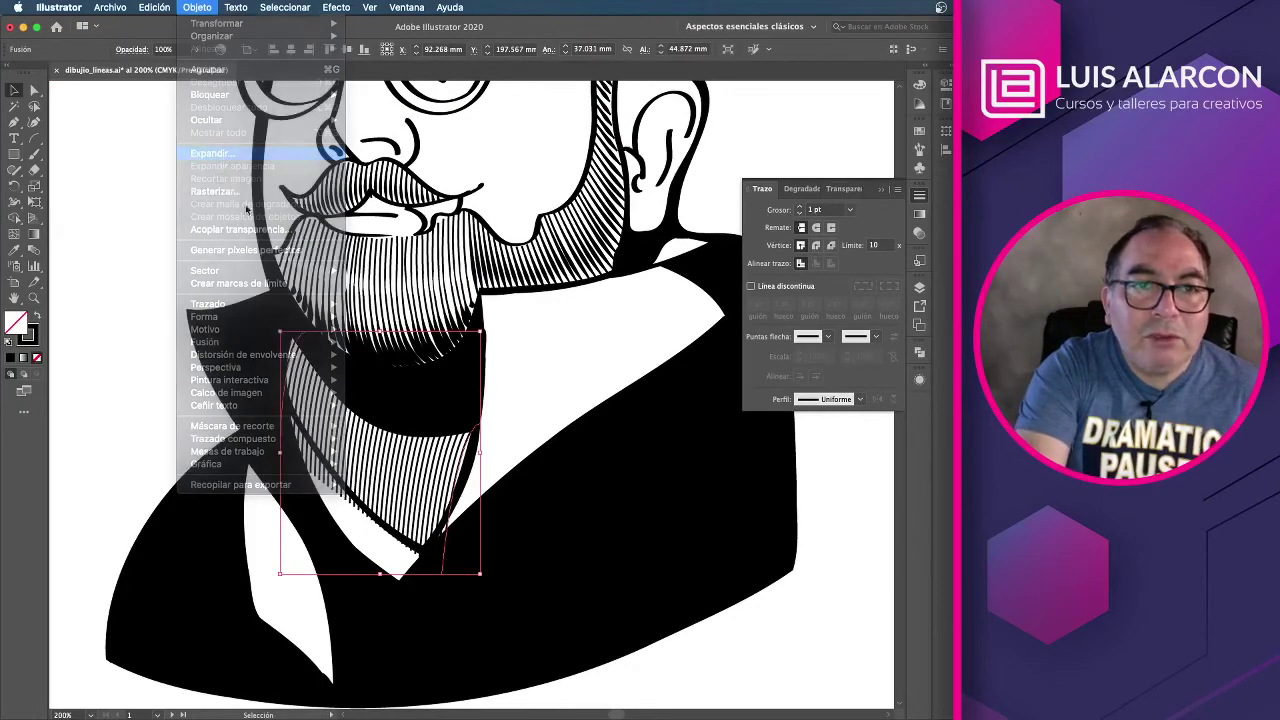
left_click(645, 440)
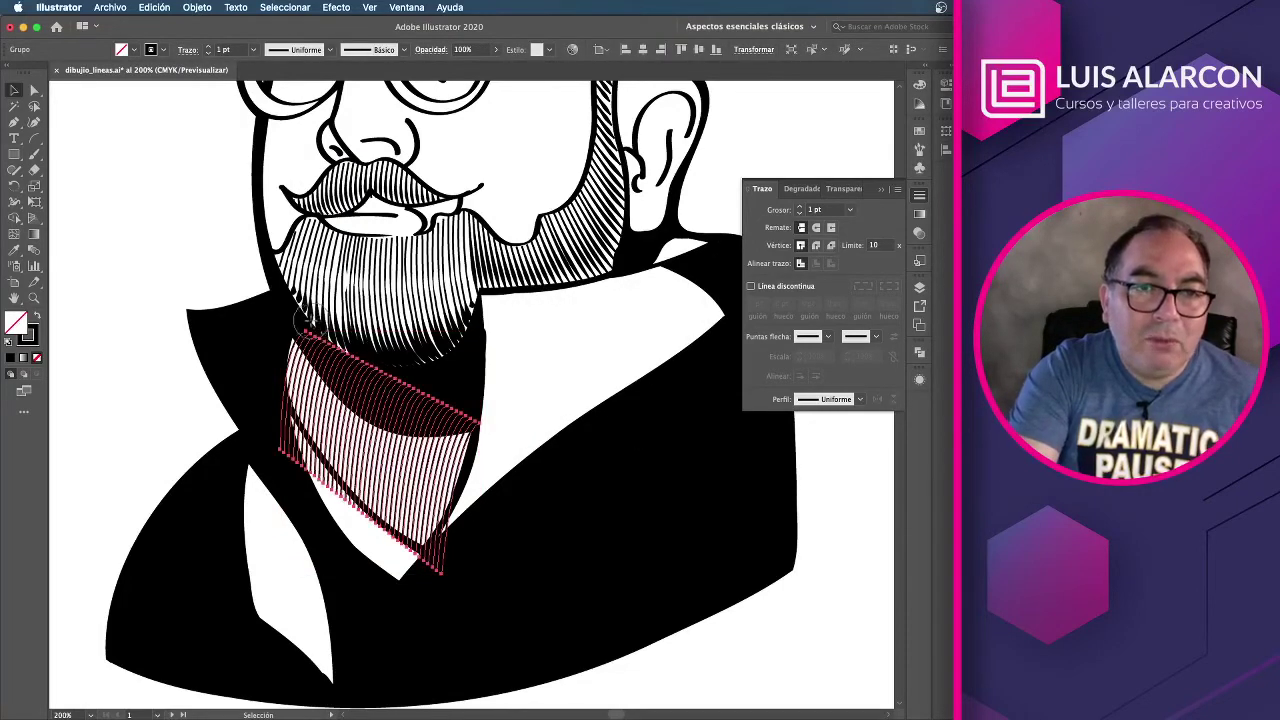
Step: Erase hatching near the beard edge and the collar's left side, then check the trimmed paths
mouse_move(315, 334)
left_mouse_down()
mouse_move(393, 410)
mouse_move(471, 417)
mouse_move(358, 366)
left_mouse_up()
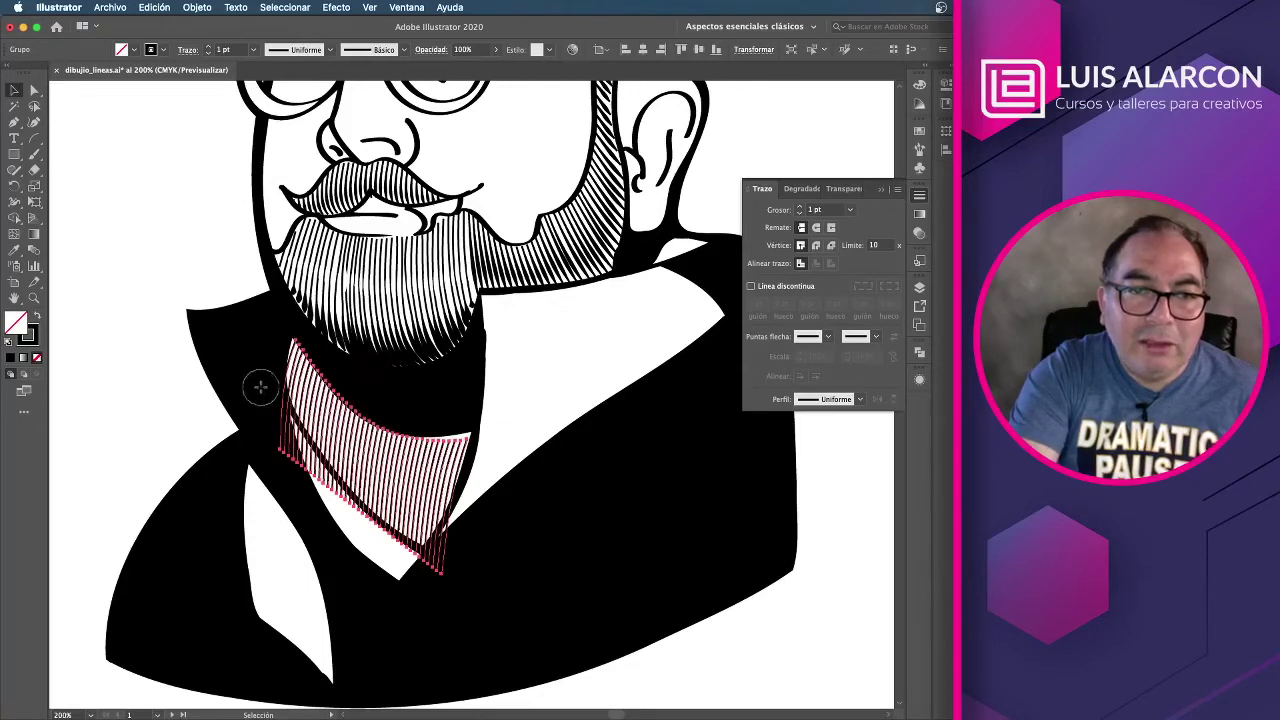
mouse_move(265, 381)
left_mouse_down()
mouse_move(343, 509)
mouse_move(455, 563)
mouse_move(434, 566)
mouse_move(453, 540)
mouse_move(443, 563)
left_mouse_up()
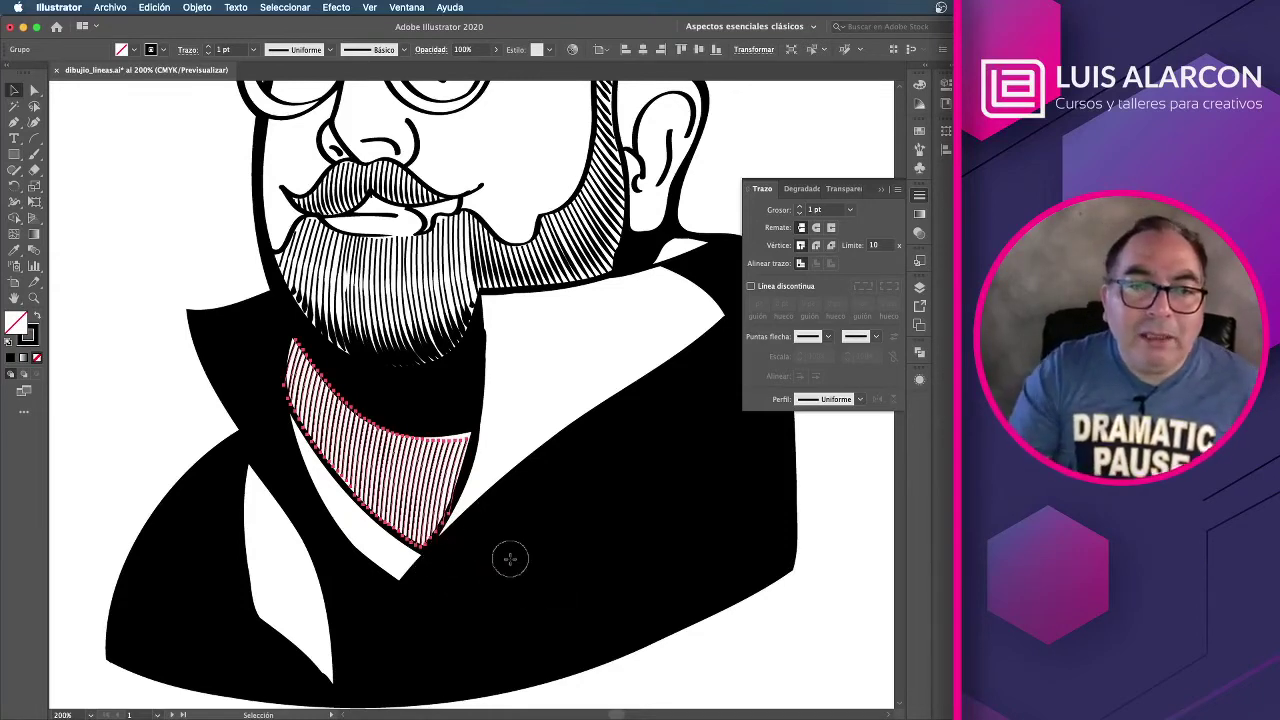
key("v")
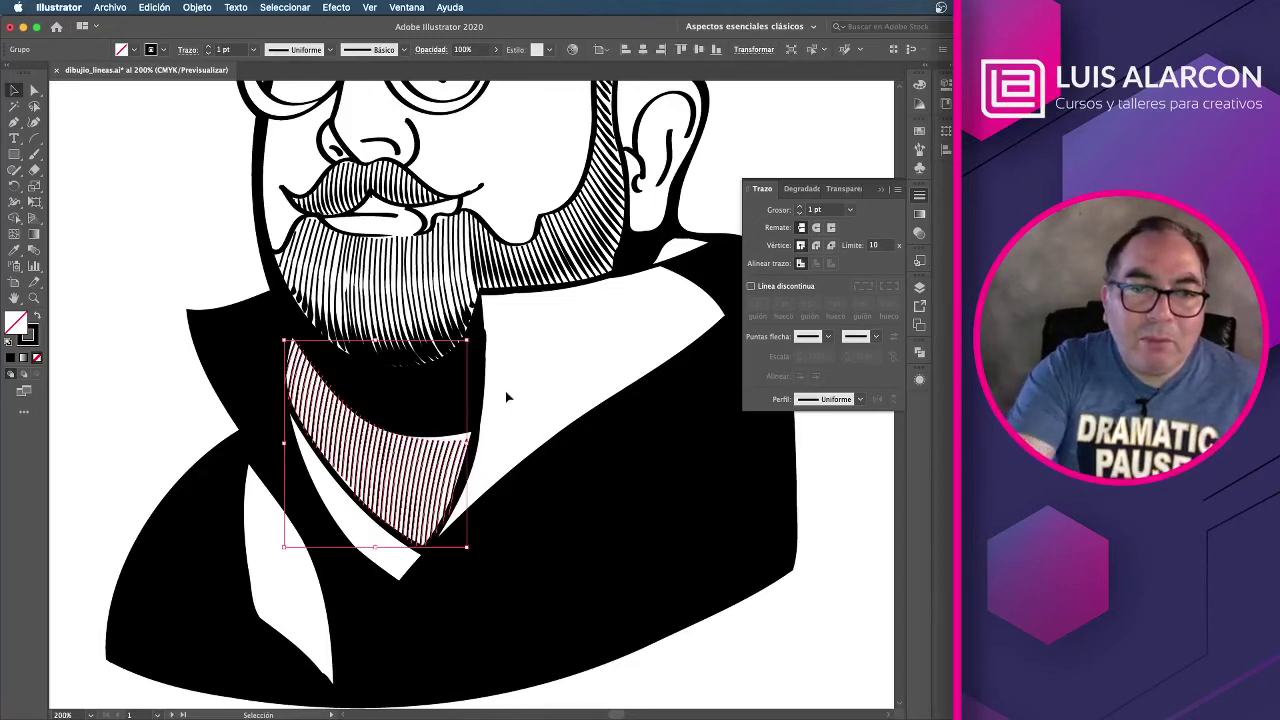
key("a")
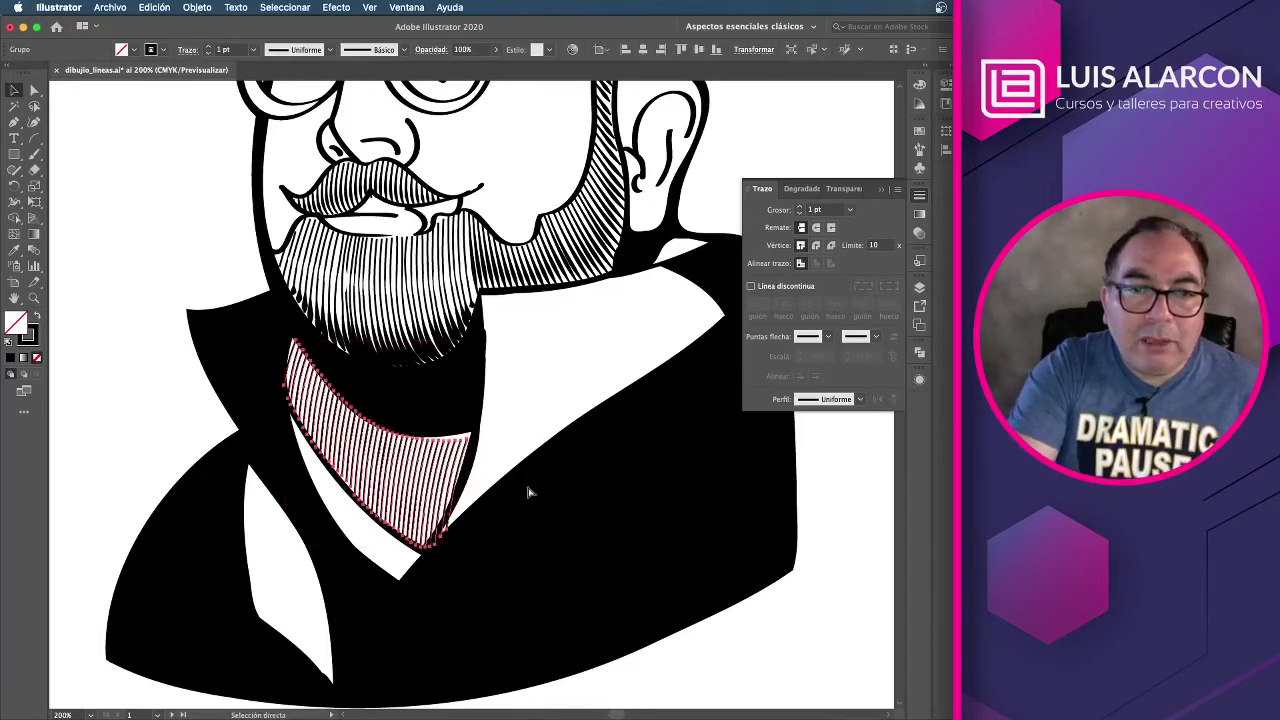
key("ctrl+z")
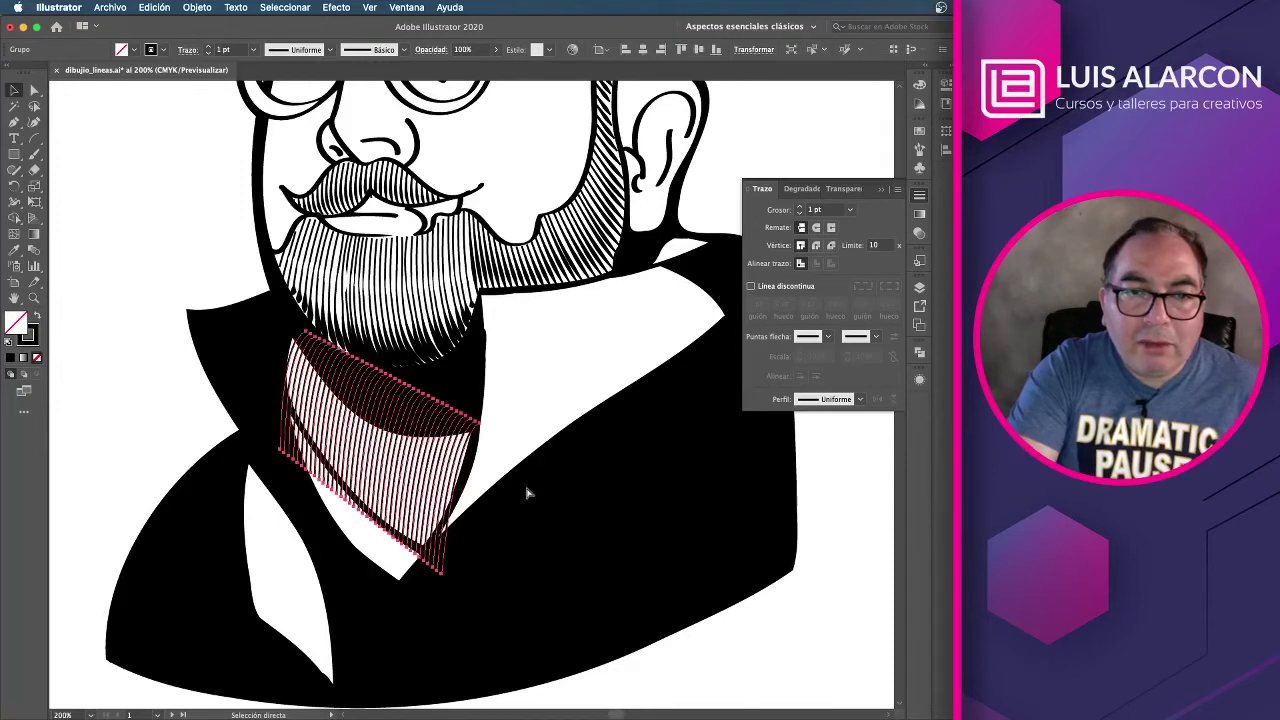
key("v")
key("ctrl+shift+b")
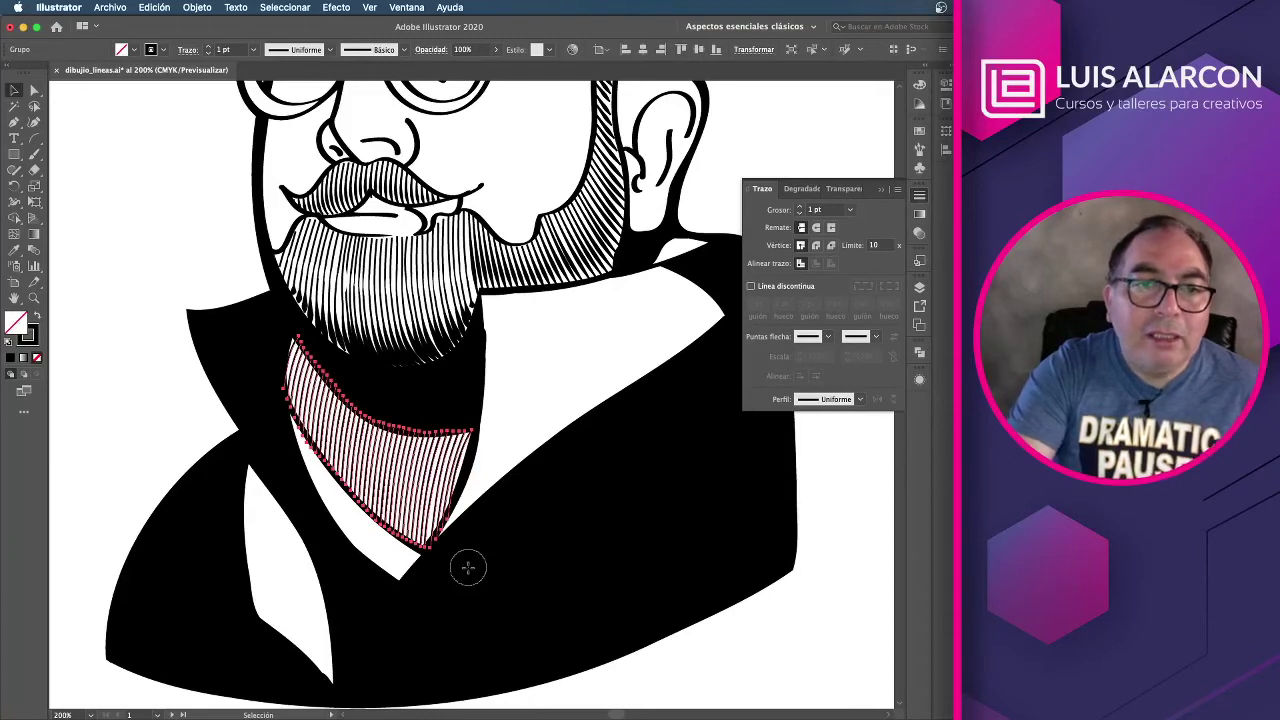
Step: Give the neck hatching a 2 pt stroke with a flipped tapered width profile
key("v")
key("a")
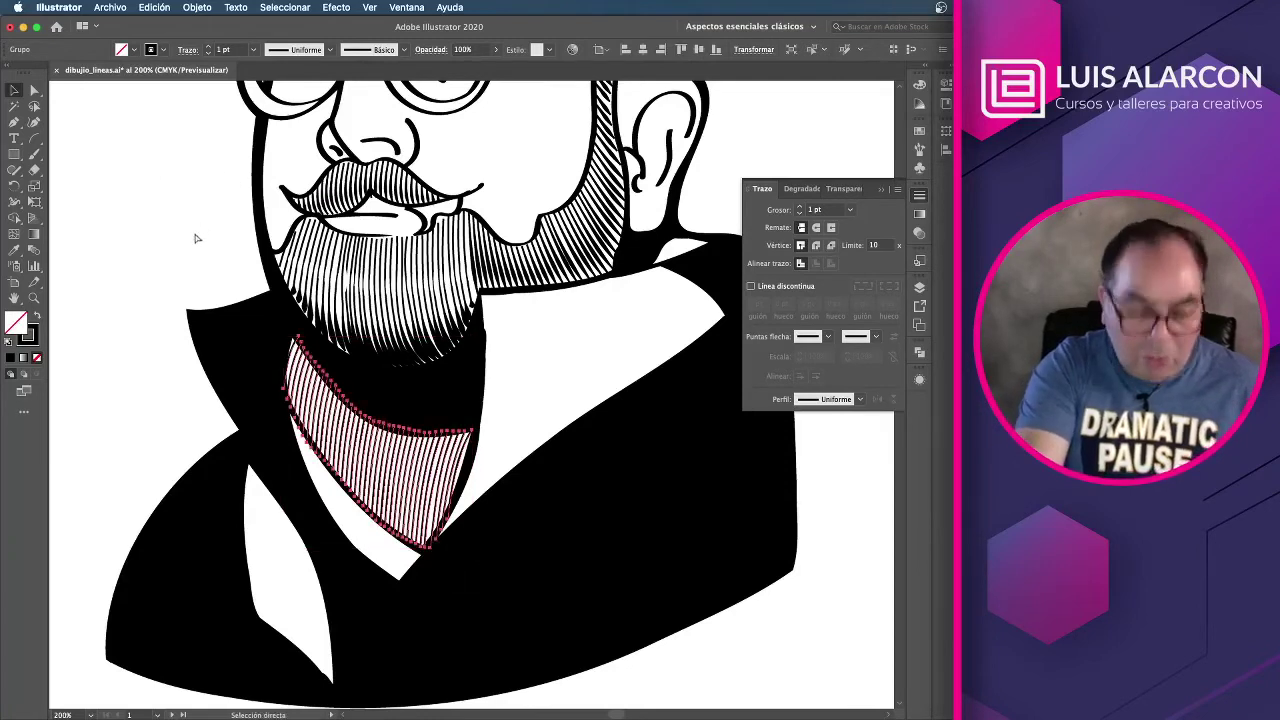
key("v")
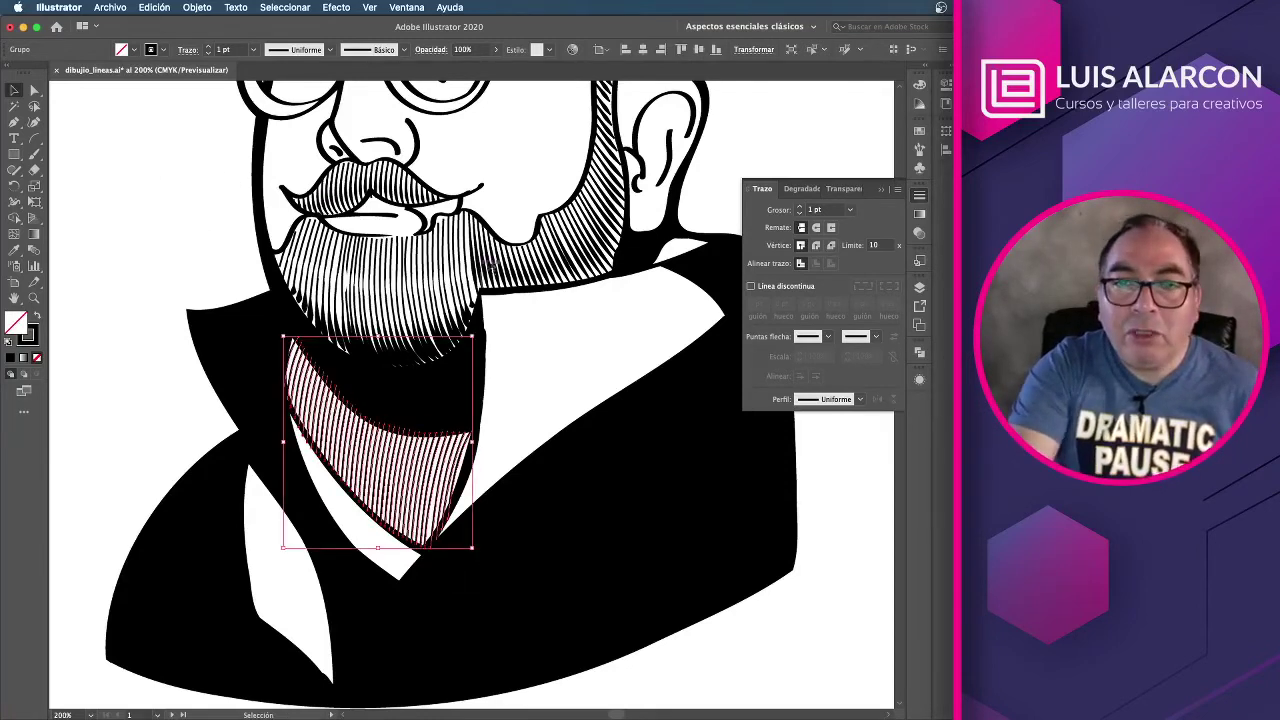
left_click(209, 48)
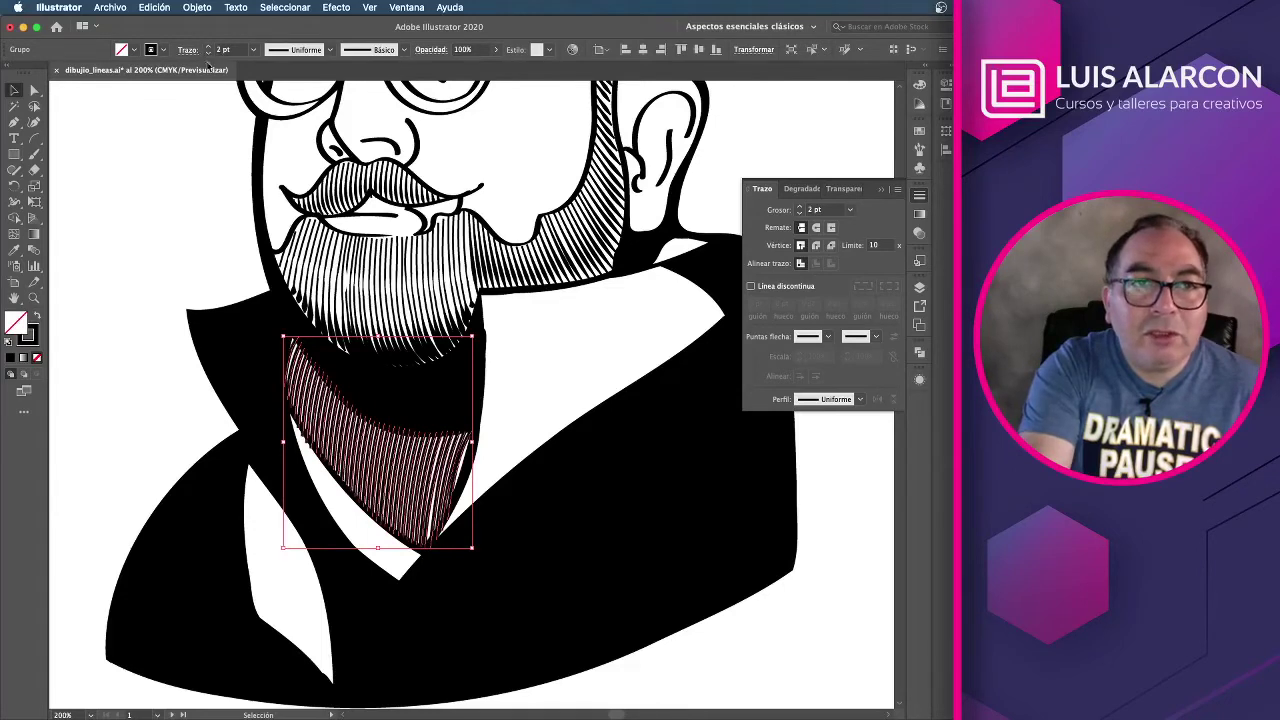
left_click(859, 399)
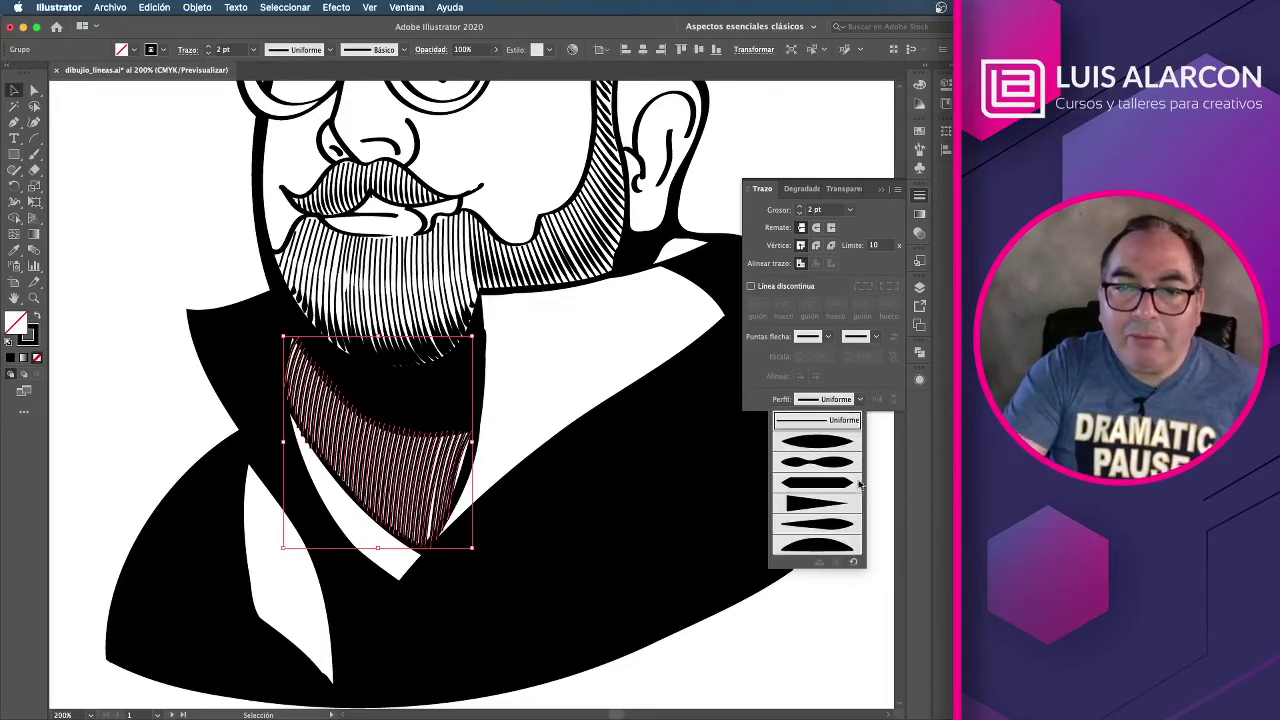
left_click(843, 540)
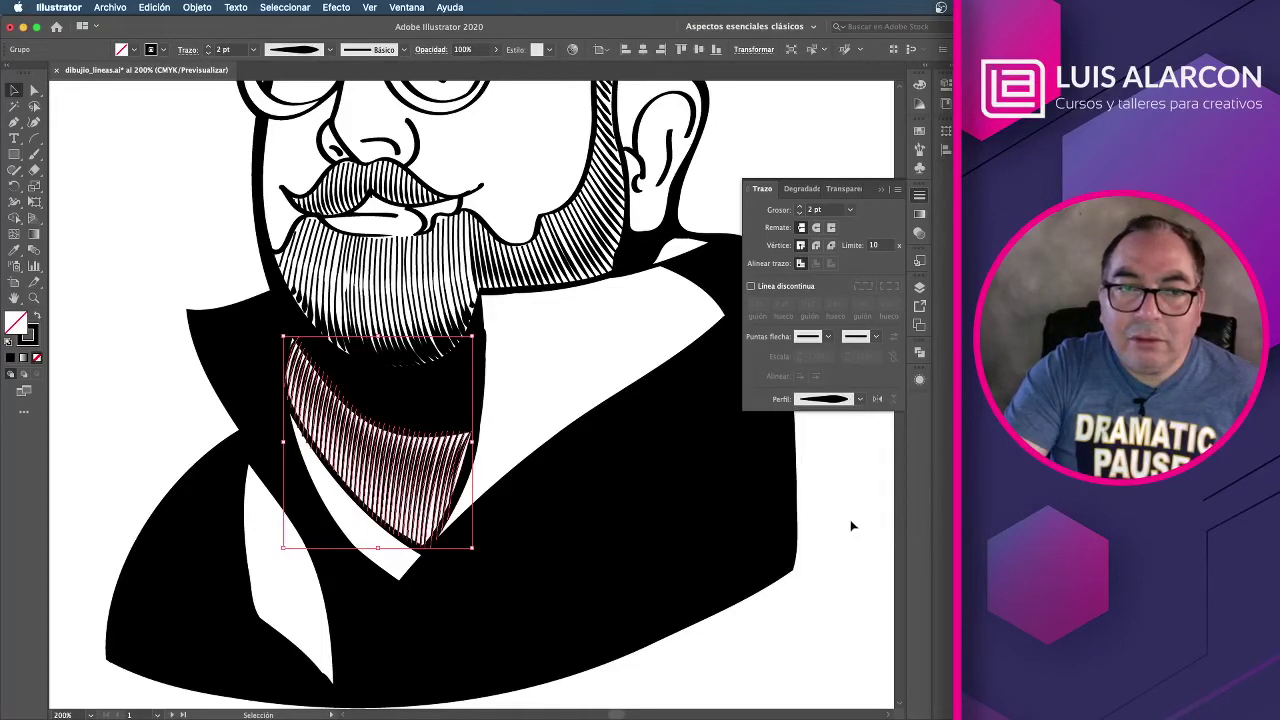
left_click(877, 399)
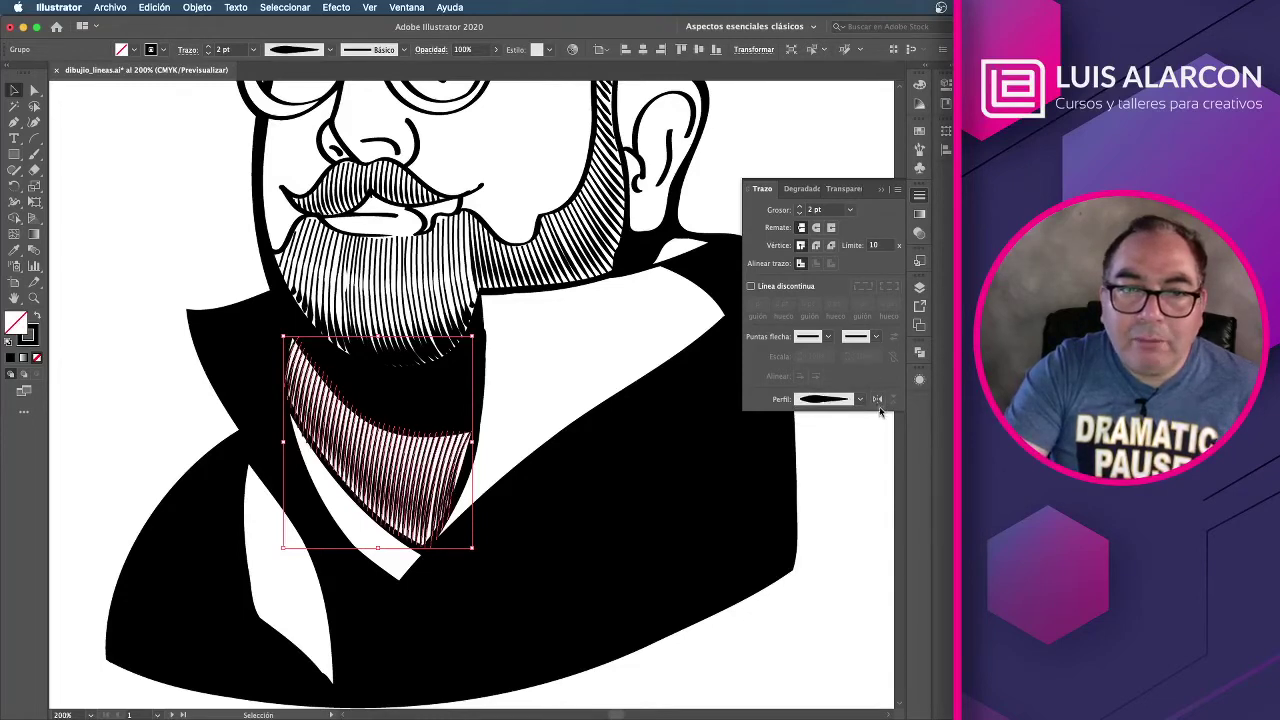
left_click(880, 399)
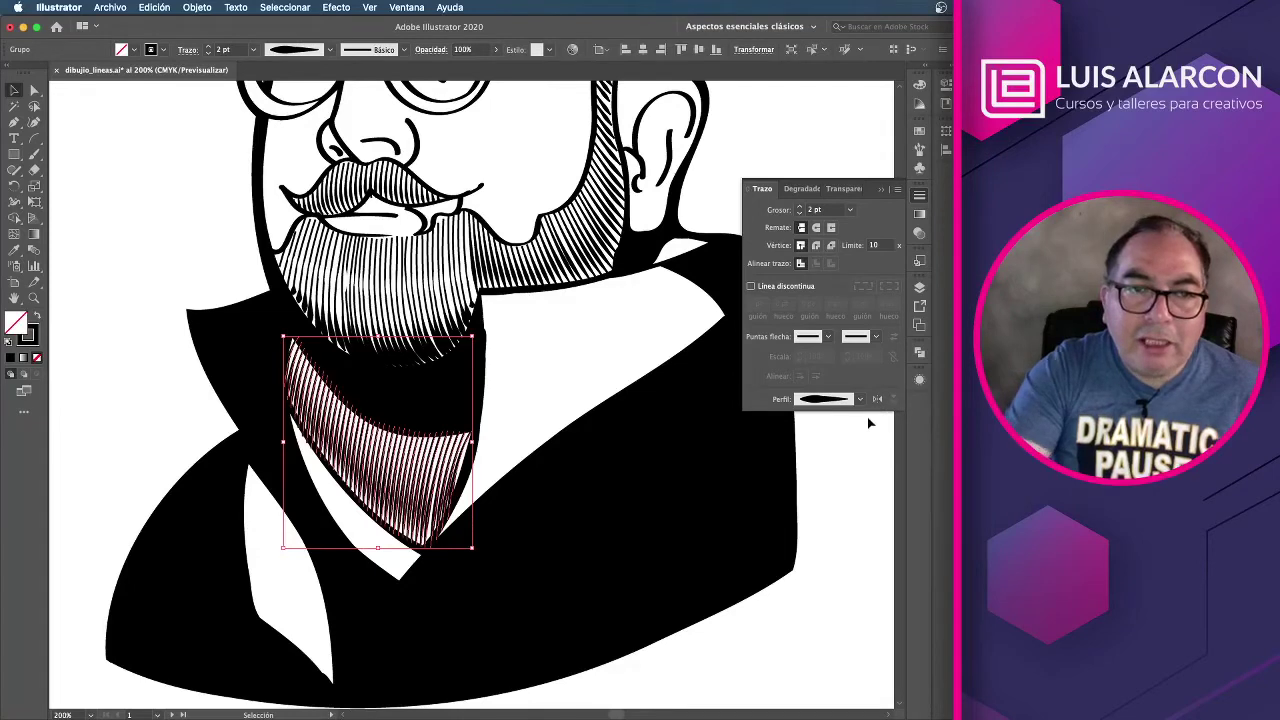
Step: Erase stray hatching where it meets the beard, deselect, and reframe the whole portrait
key("shift+e")
left_click_drag(278, 320, 516, 485)
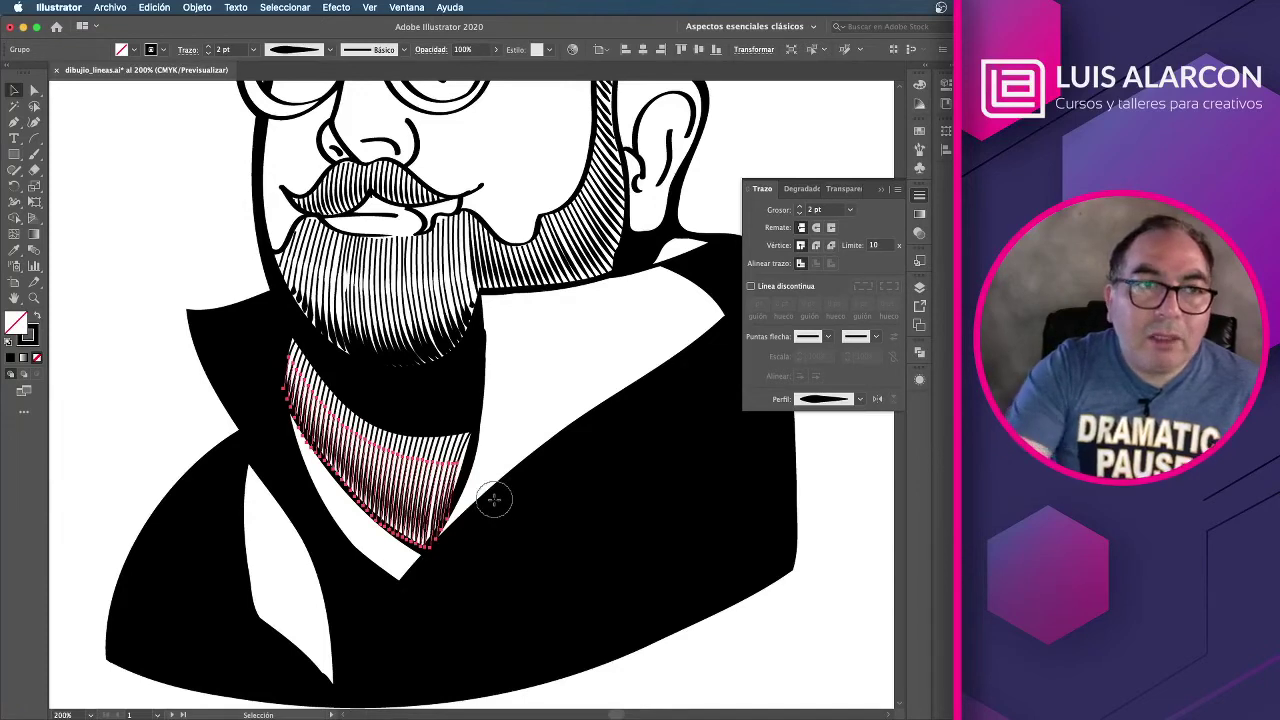
key("v")
left_click(100, 209)
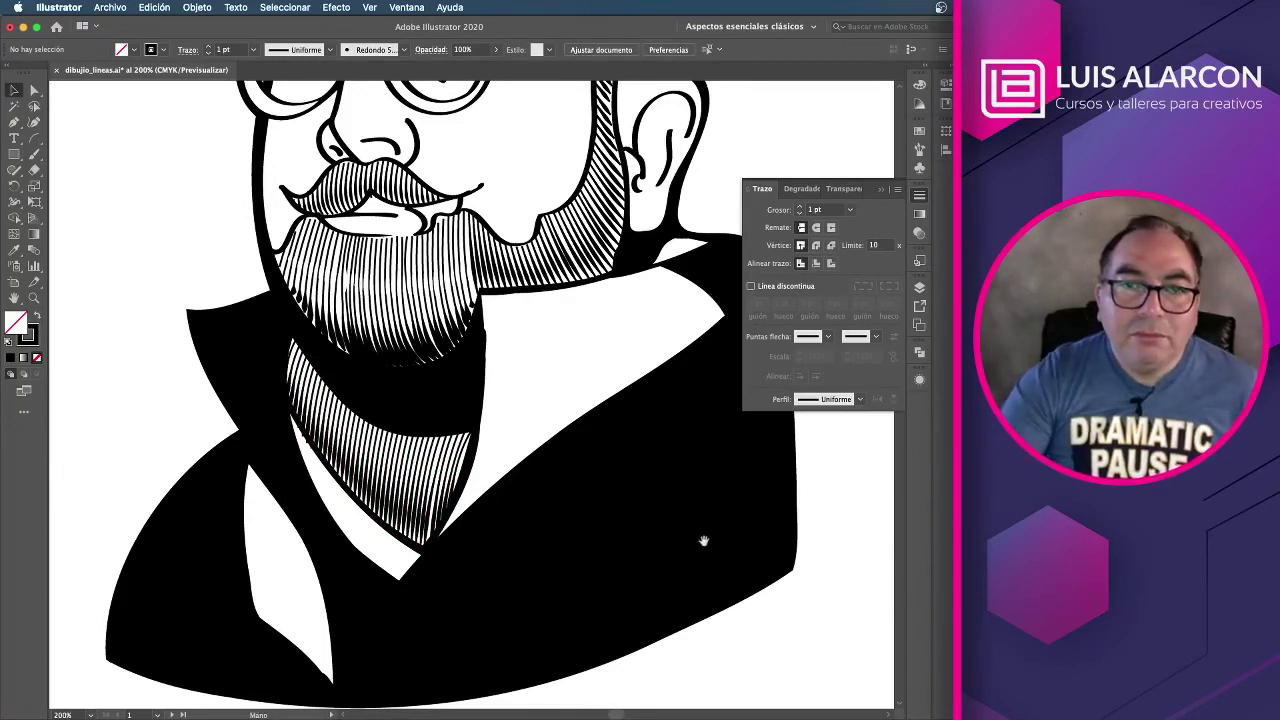
left_click_drag(705, 537, 600, 571)
key("super+minus")
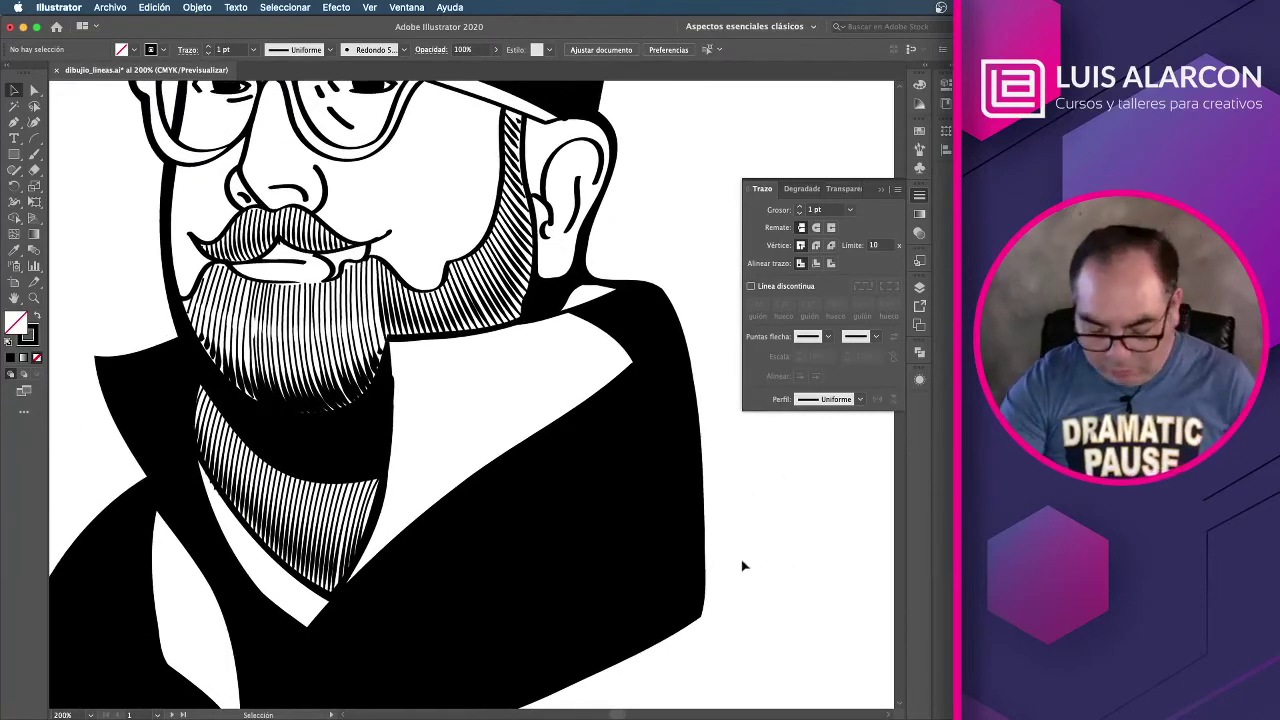
key("super+minus")
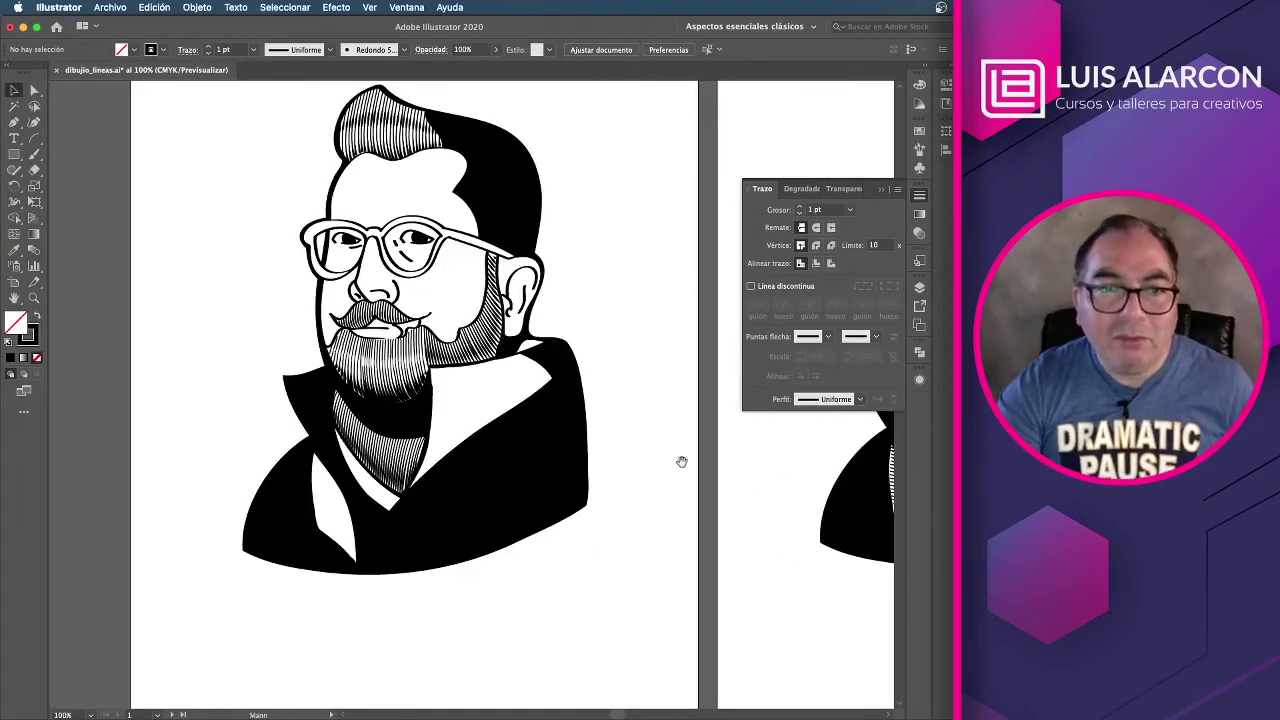
left_click_drag(680, 457, 663, 513)
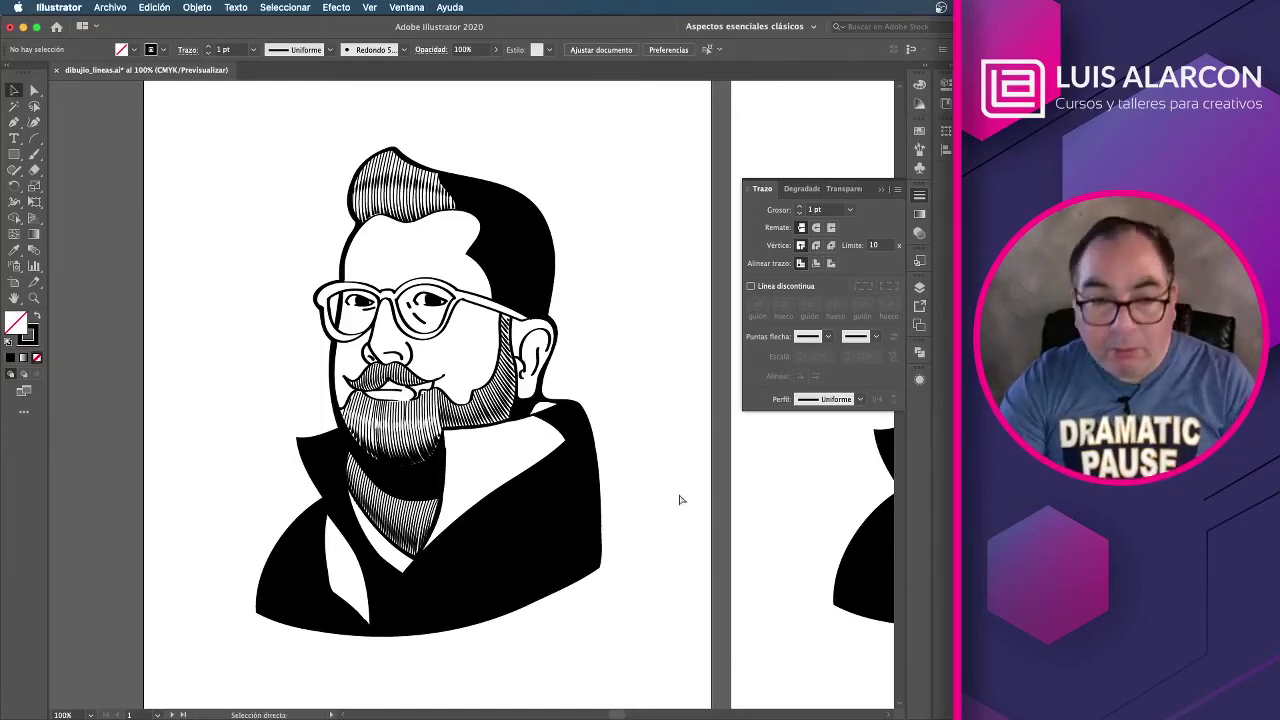
key("super+plus")
key("super+plus")
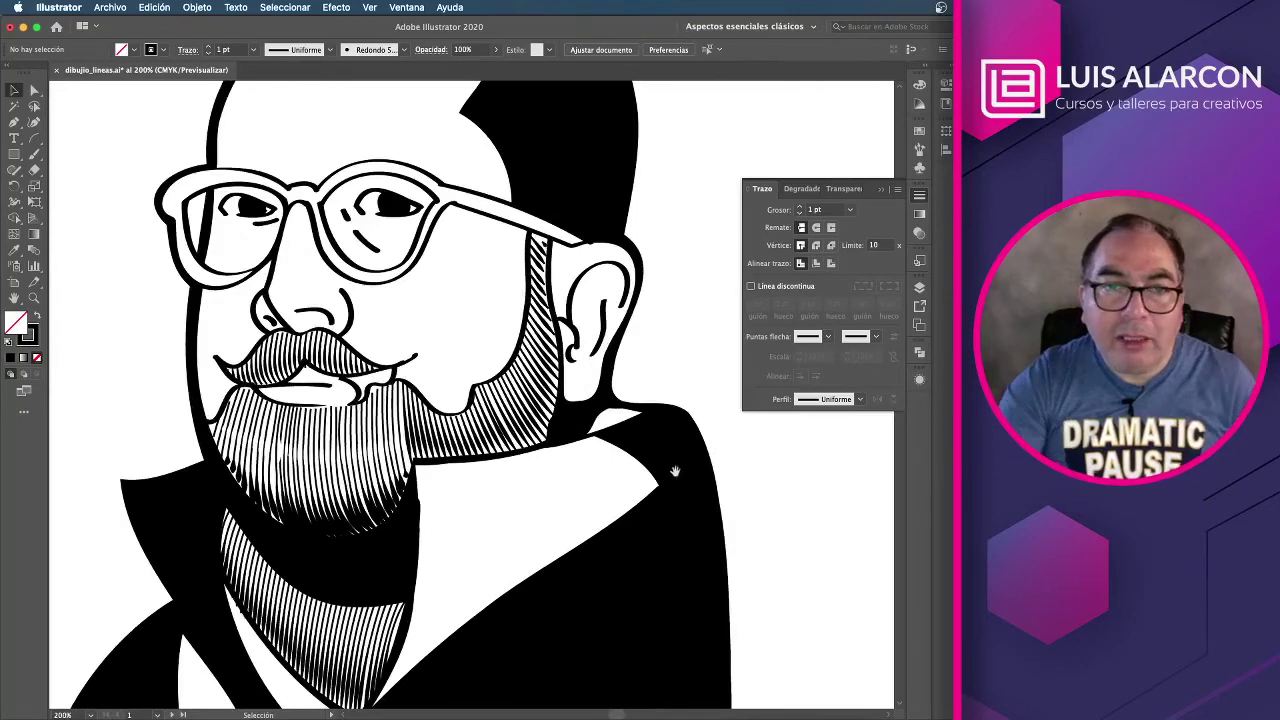
Step: Draw a cheek arc, then copy it higher and rotate it under the glasses arm
left_click_drag(597, 477, 566, 582)
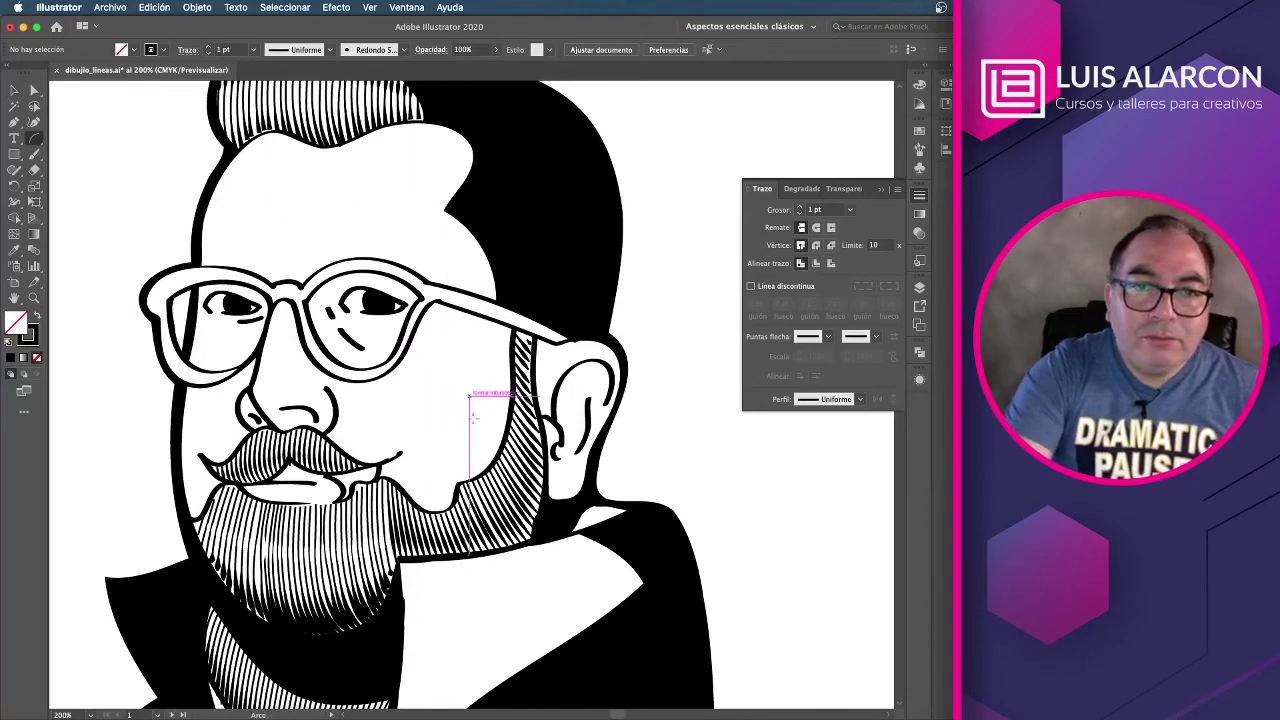
mouse_move(420, 458)
left_mouse_down()
mouse_move(443, 497)
mouse_move(363, 393)
left_mouse_up()
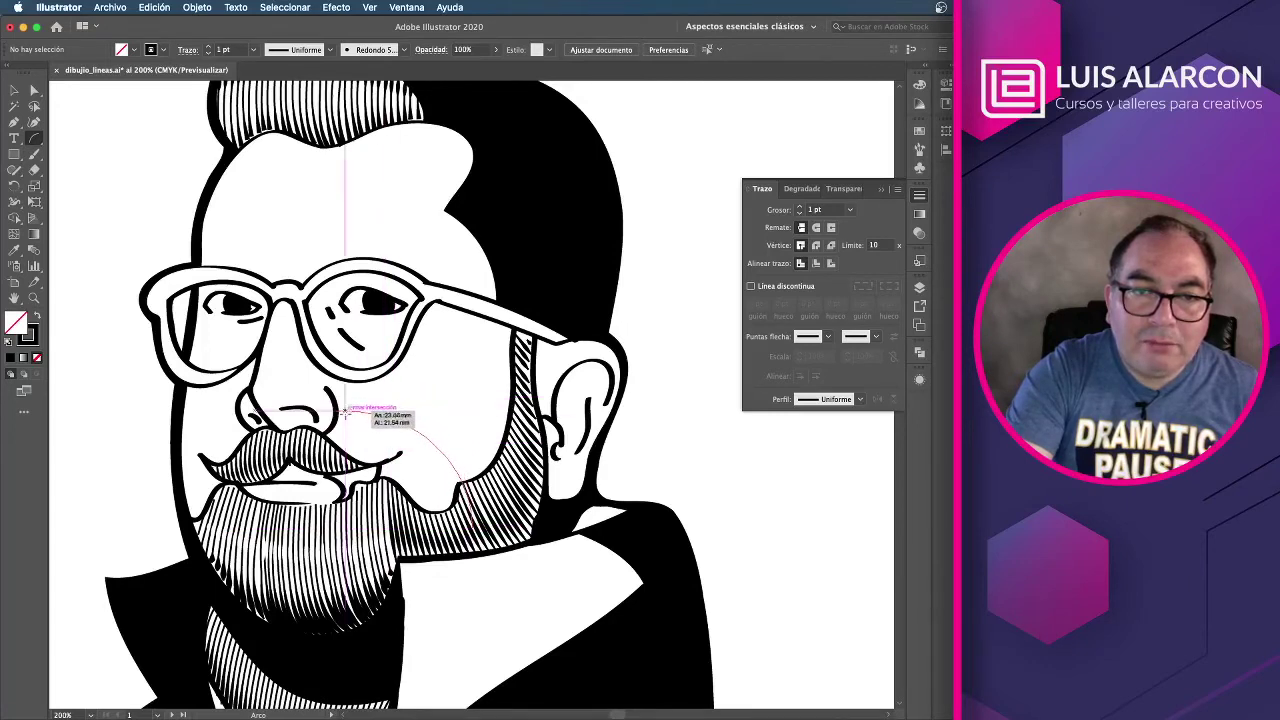
left_click_drag(363, 393, 343, 412)
key("v")
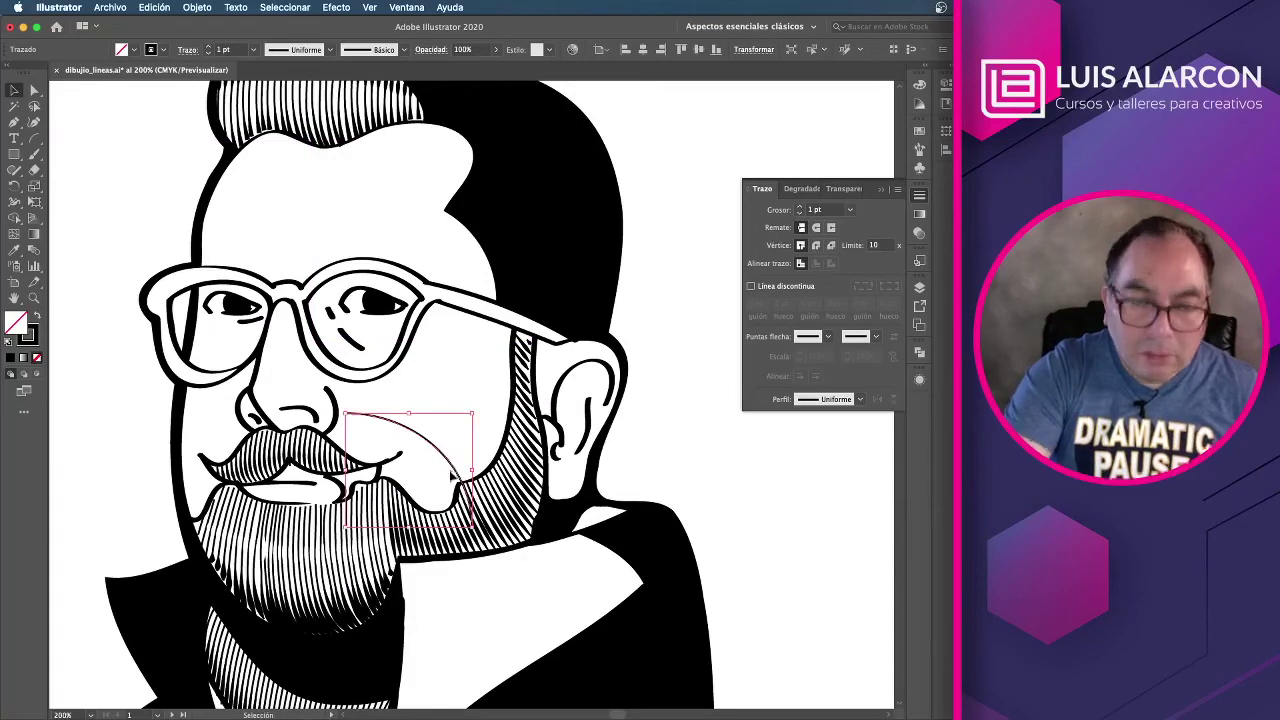
mouse_move(452, 478)
left_mouse_down()
mouse_move(517, 404)
mouse_move(503, 336)
left_mouse_up()
left_click(502, 356)
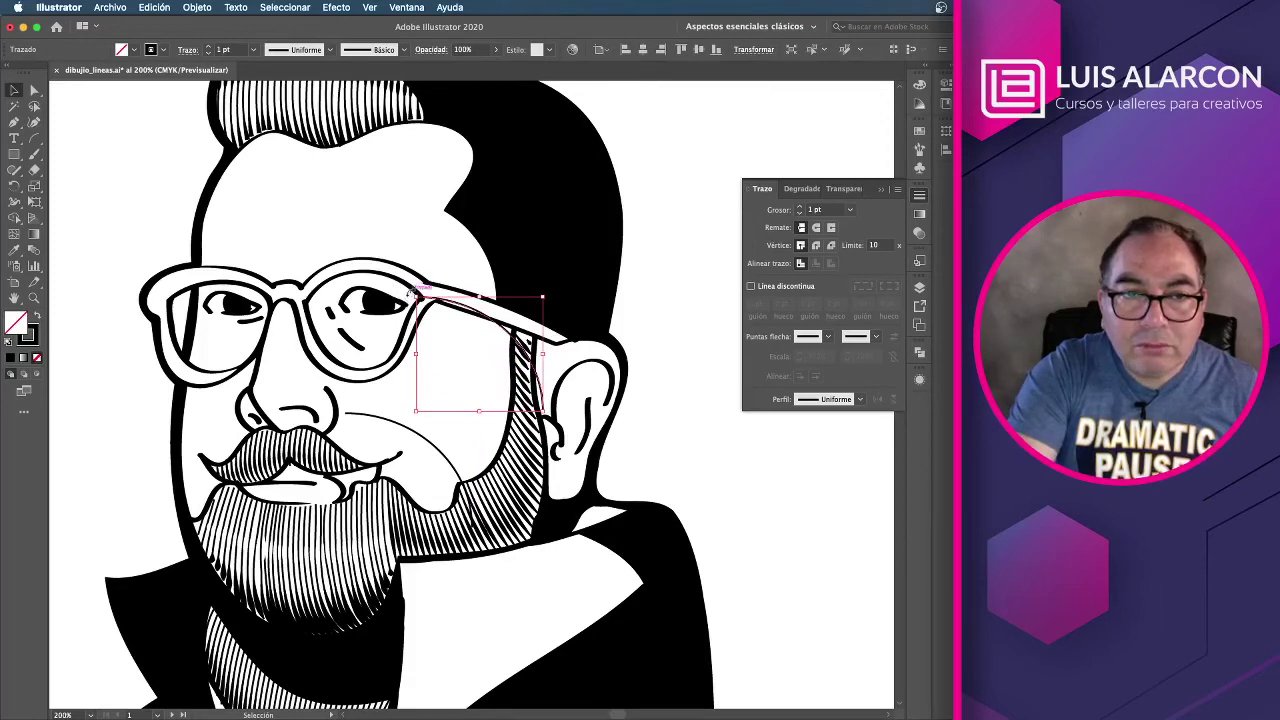
left_click_drag(410, 291, 407, 383)
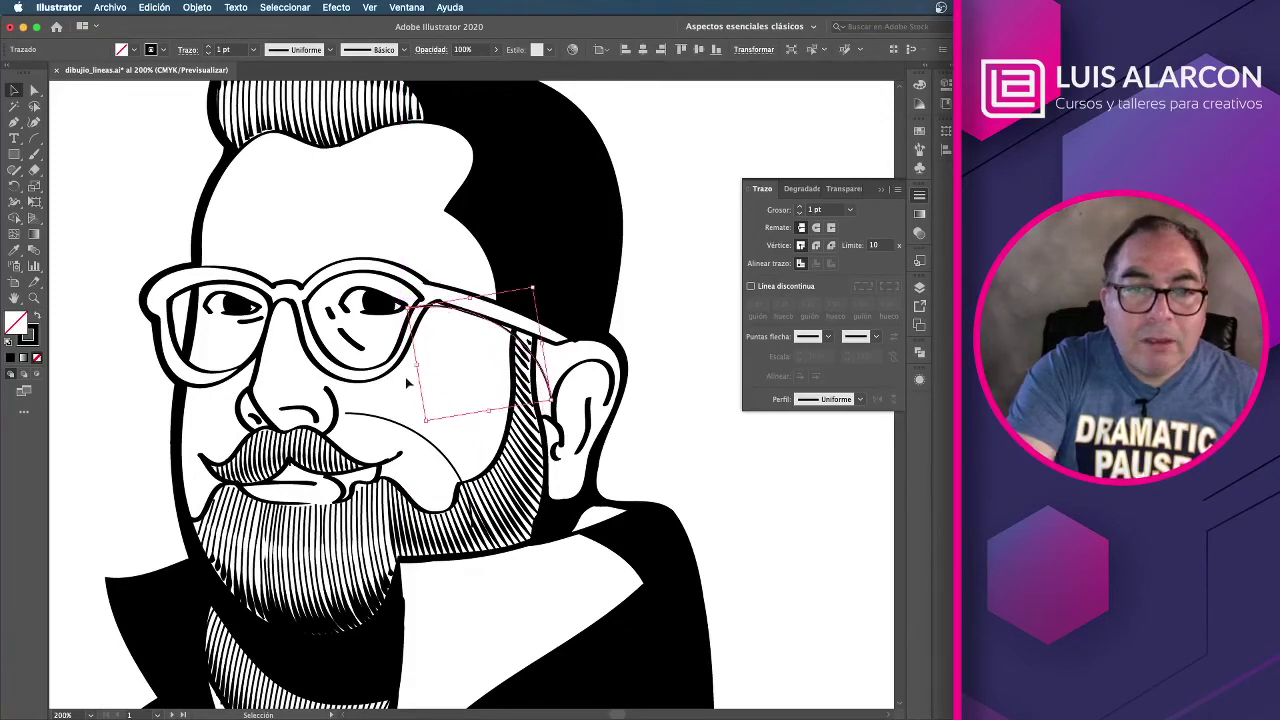
Step: Blend the two arcs with 20 specified steps
left_click(35, 251)
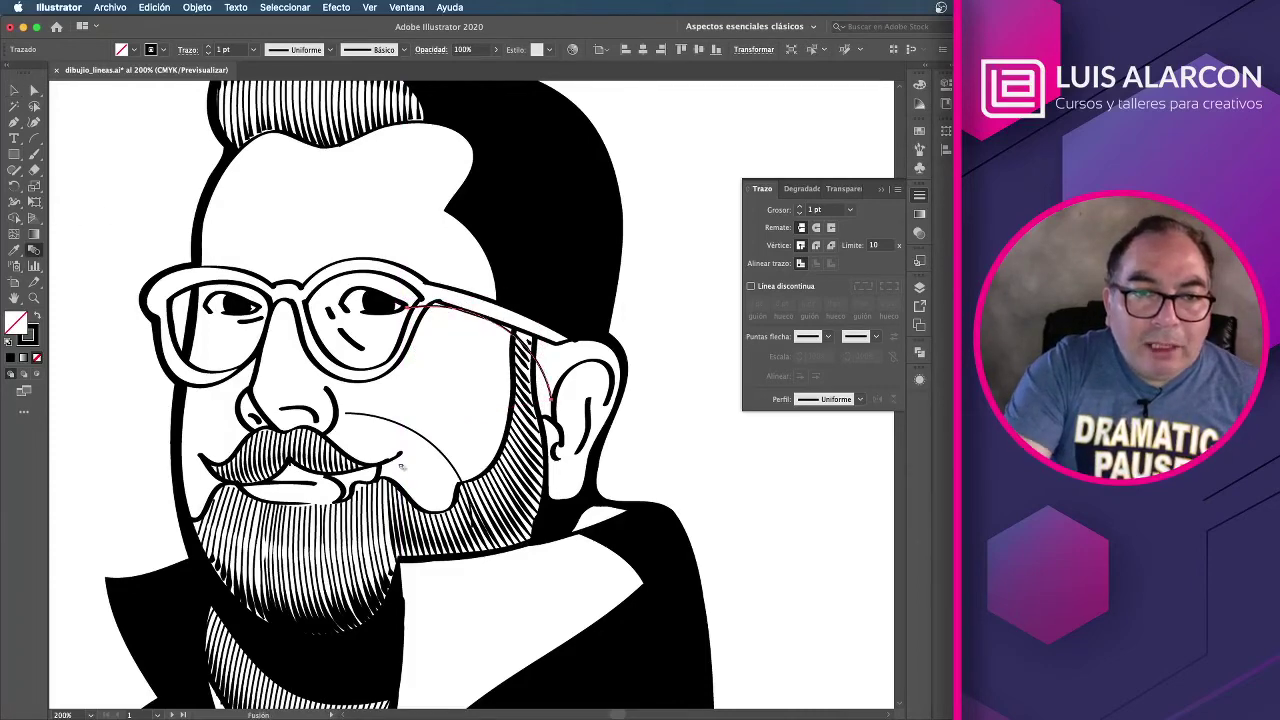
left_click(430, 447)
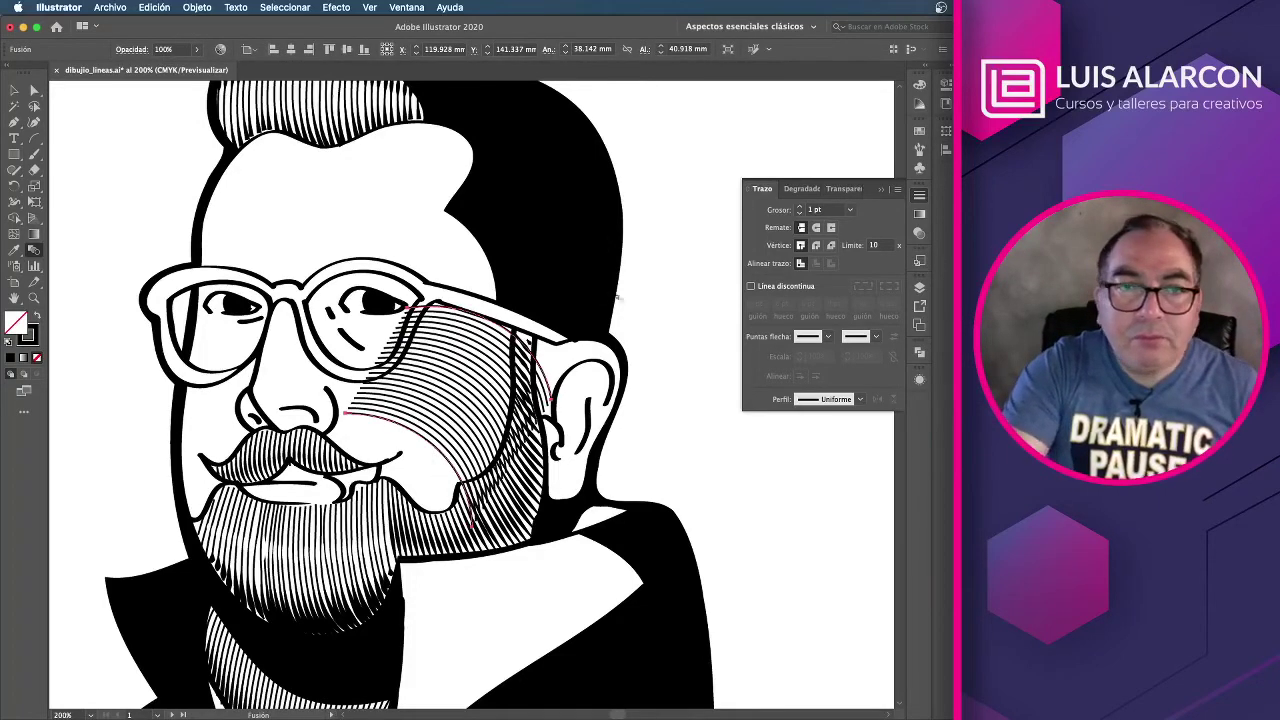
double_click(35, 251)
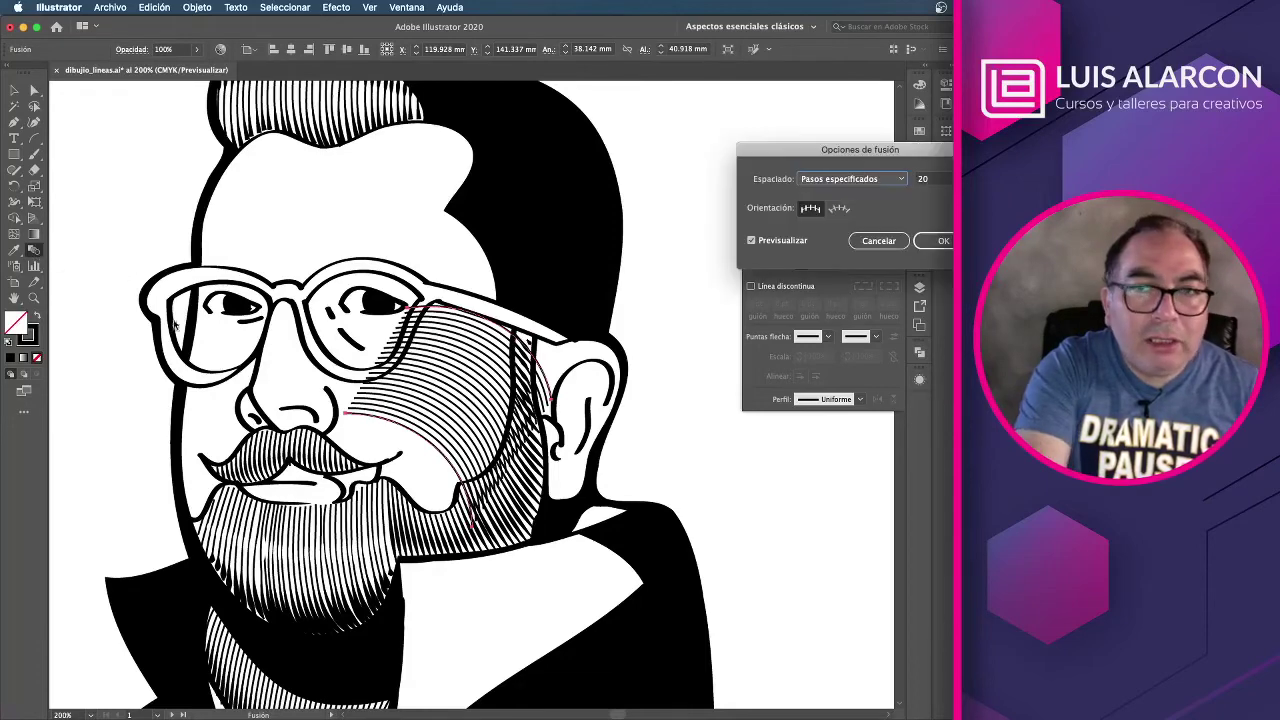
left_click(900, 179)
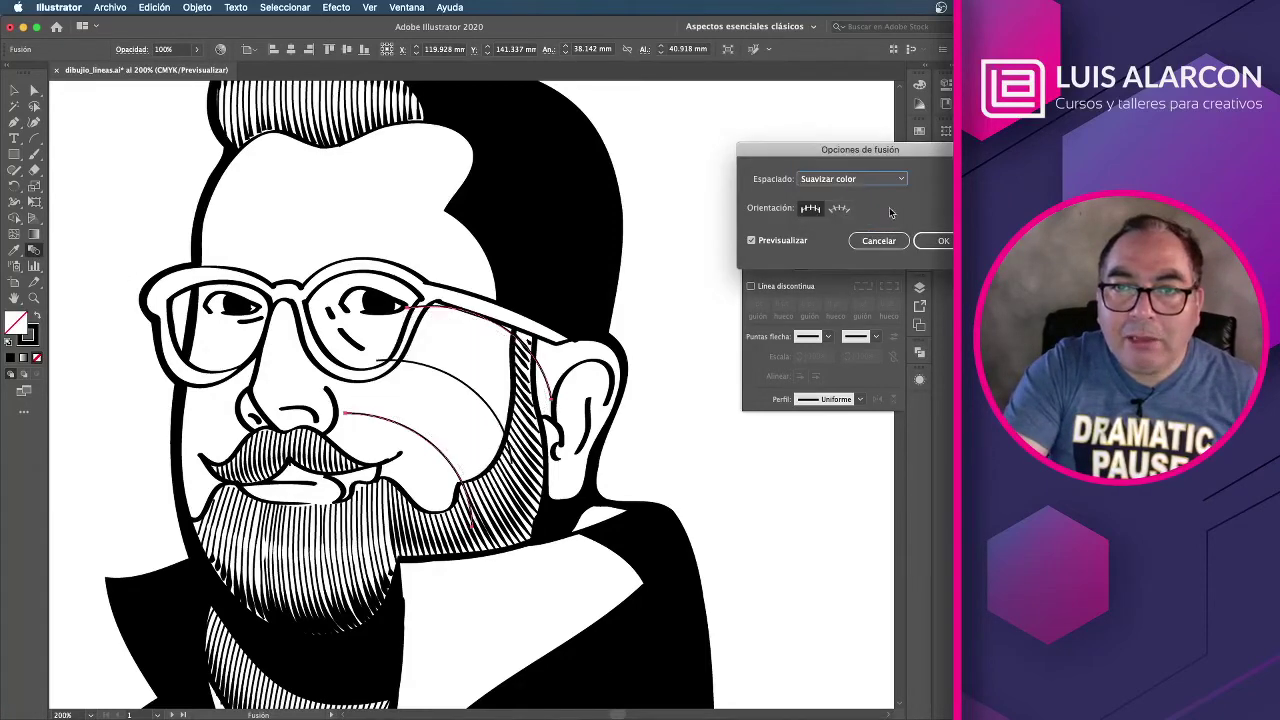
left_click(897, 183)
left_click(872, 197)
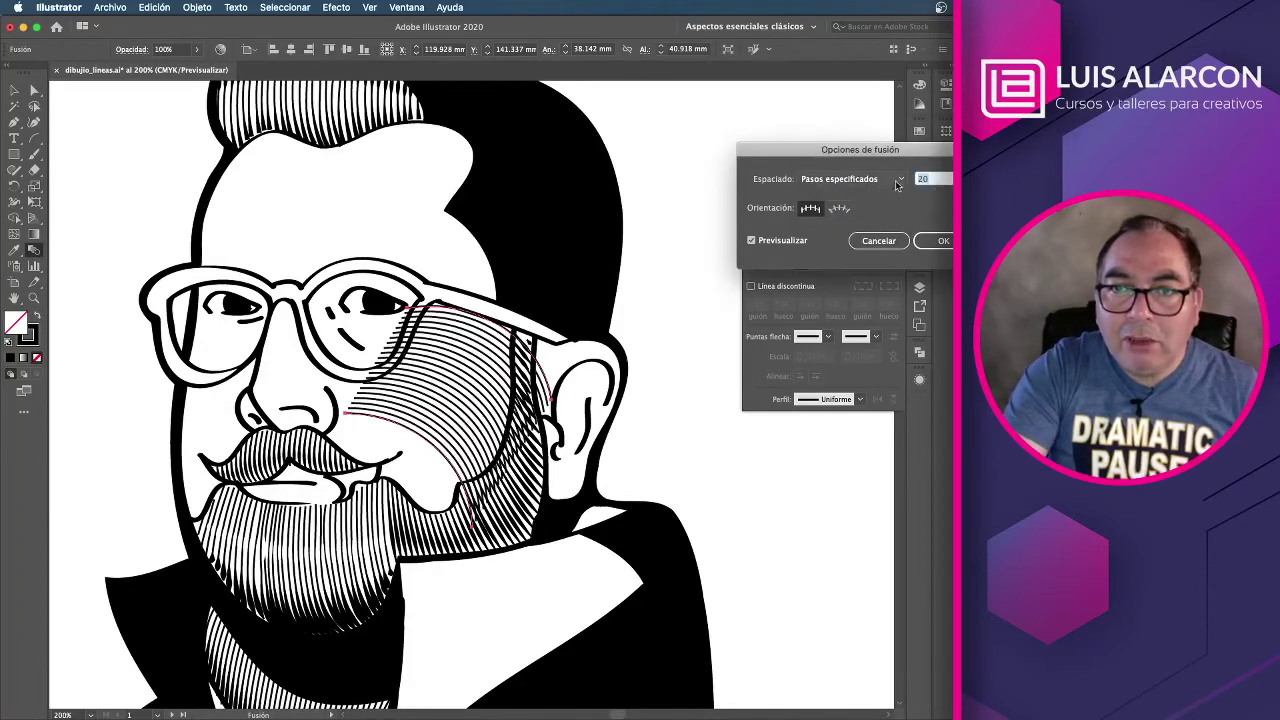
left_click(936, 241)
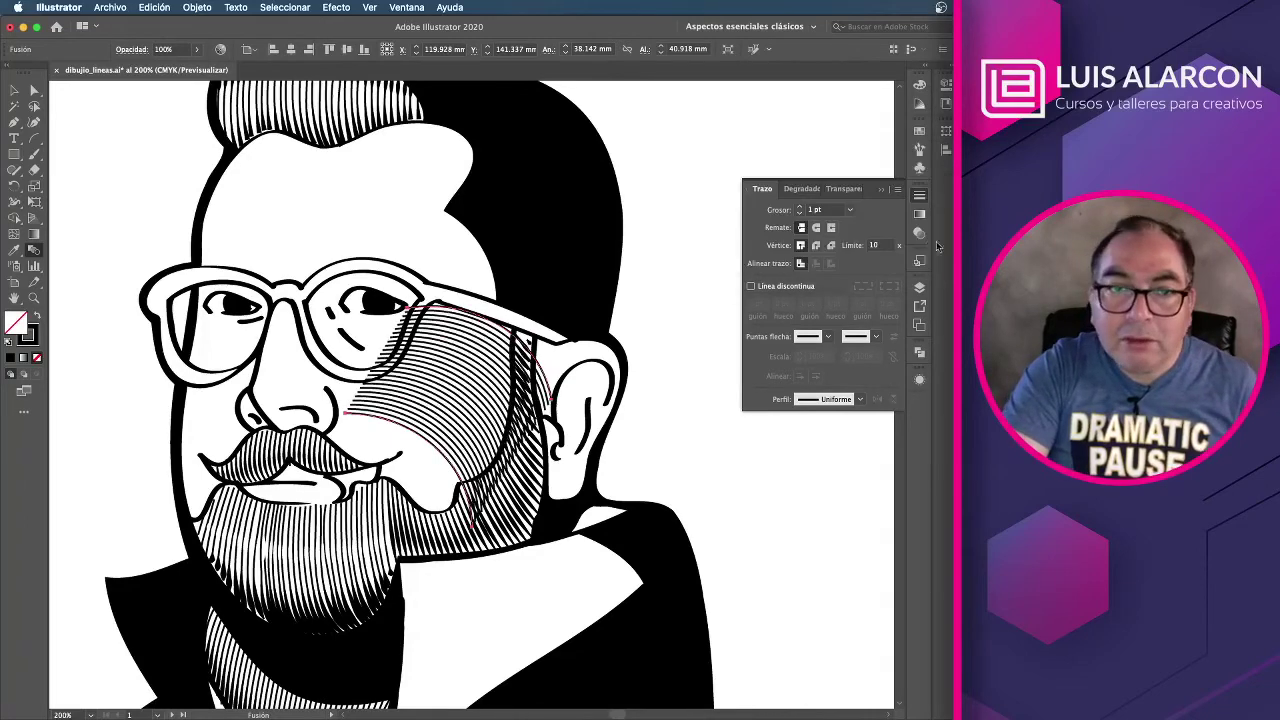
Step: Expand the cheek blend into separate lines, then undo the expansion
left_click(197, 7)
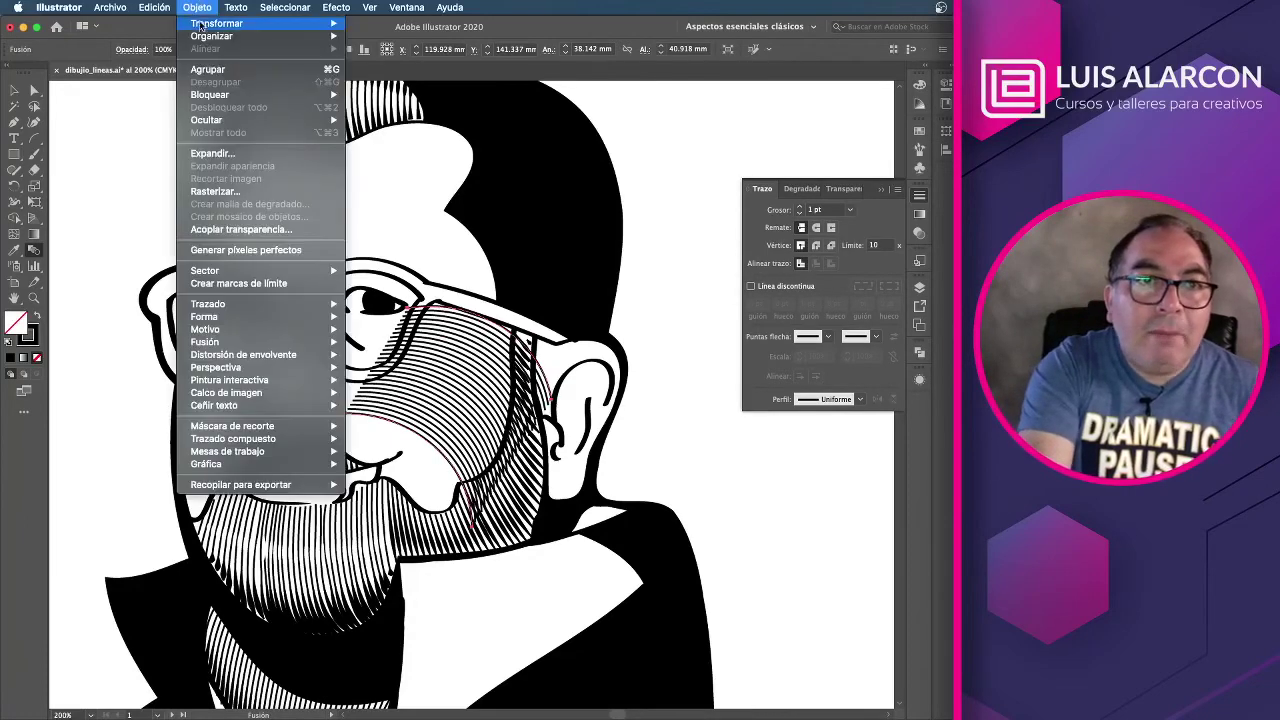
left_click(221, 155)
left_click(668, 443)
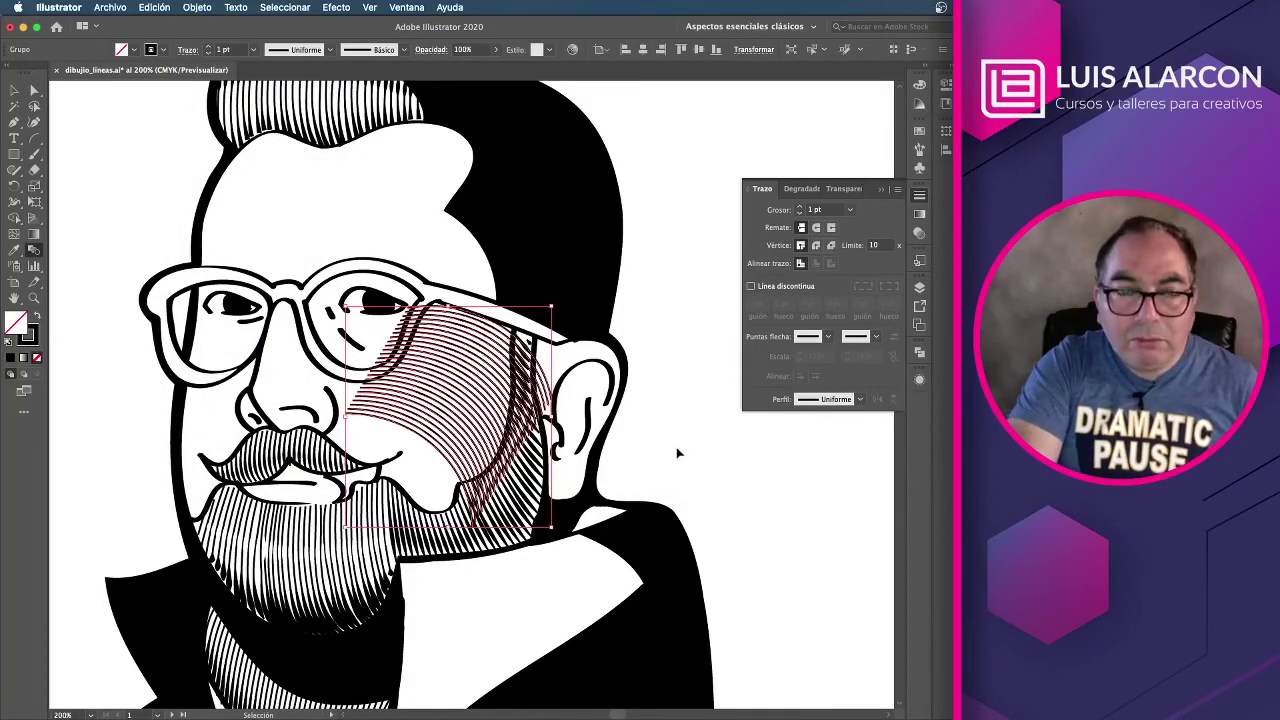
key("ctrl+z")
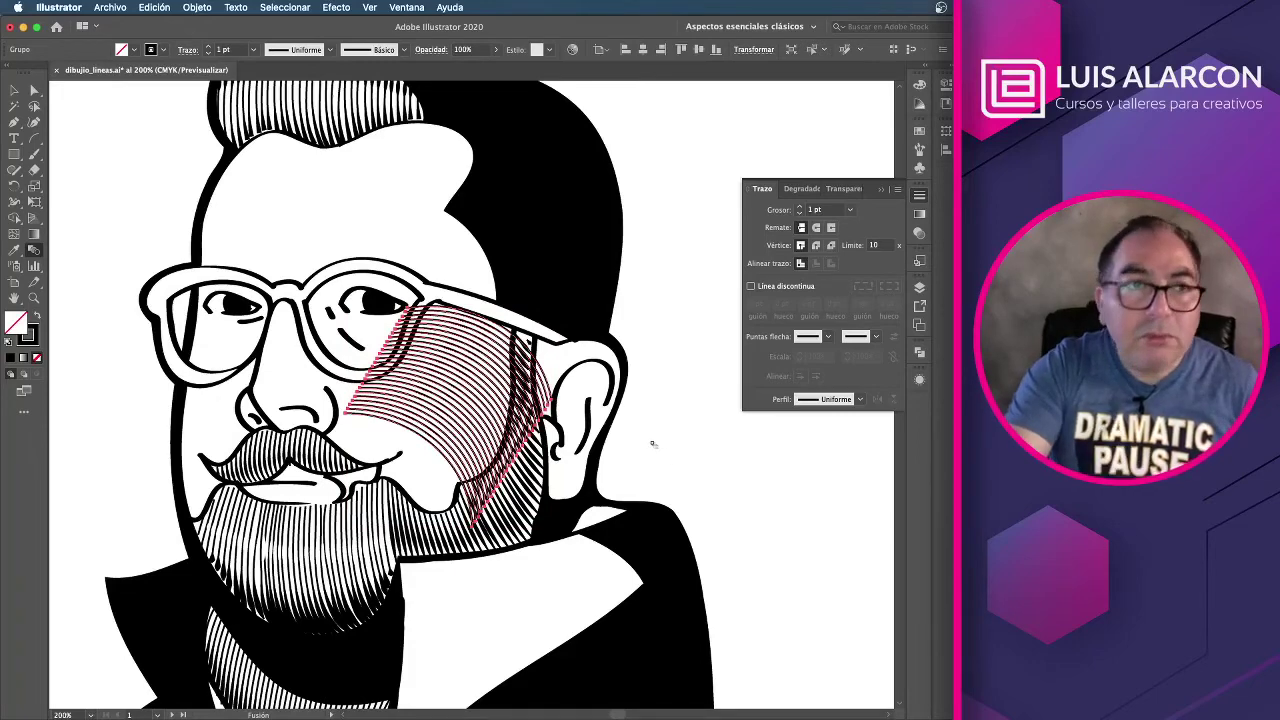
Step: Move the cheek hatching and rotate it to follow the cheek
double_click(16, 92)
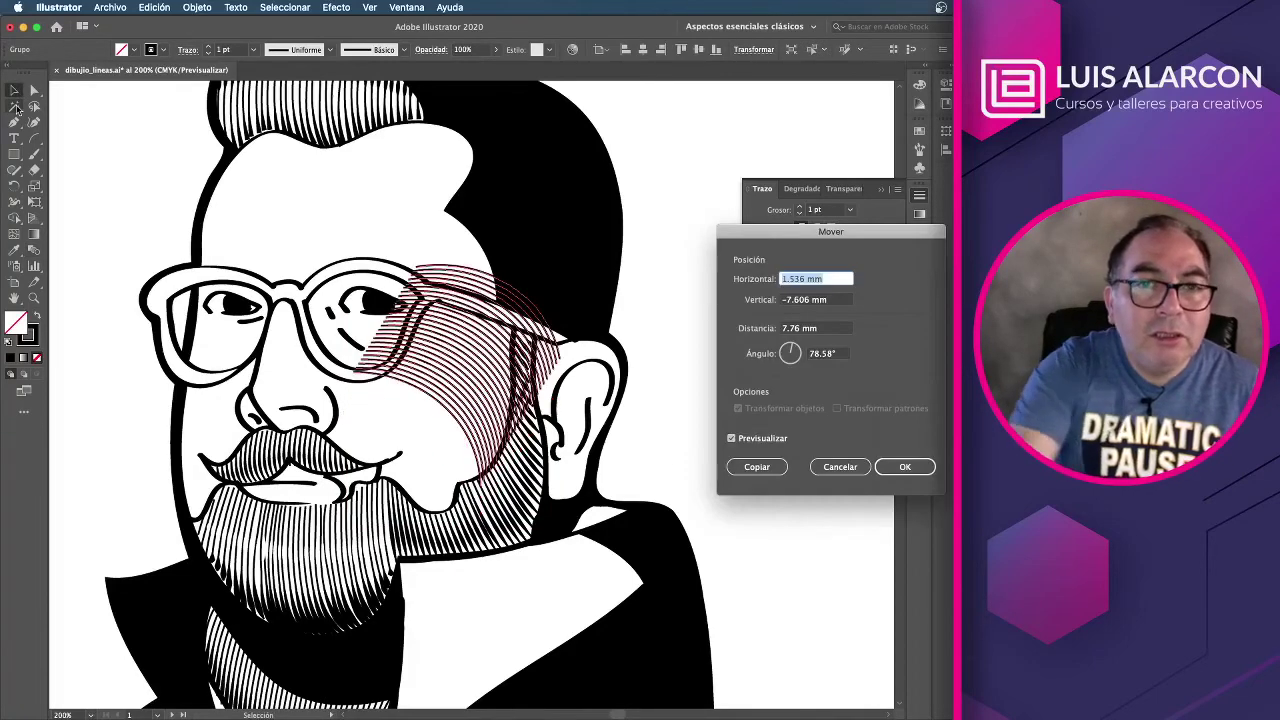
left_click(905, 467)
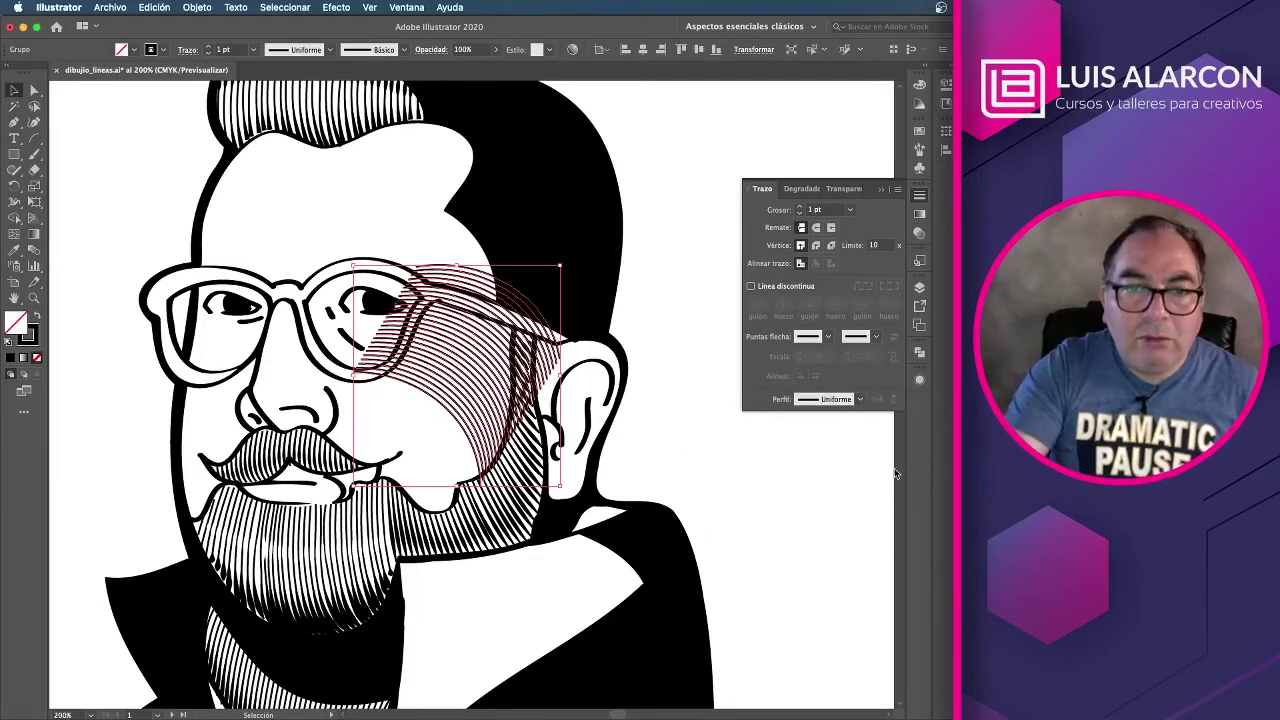
key("r")
mouse_move(545, 290)
left_mouse_down()
mouse_move(572, 325)
mouse_move(540, 325)
mouse_move(507, 470)
left_mouse_up()
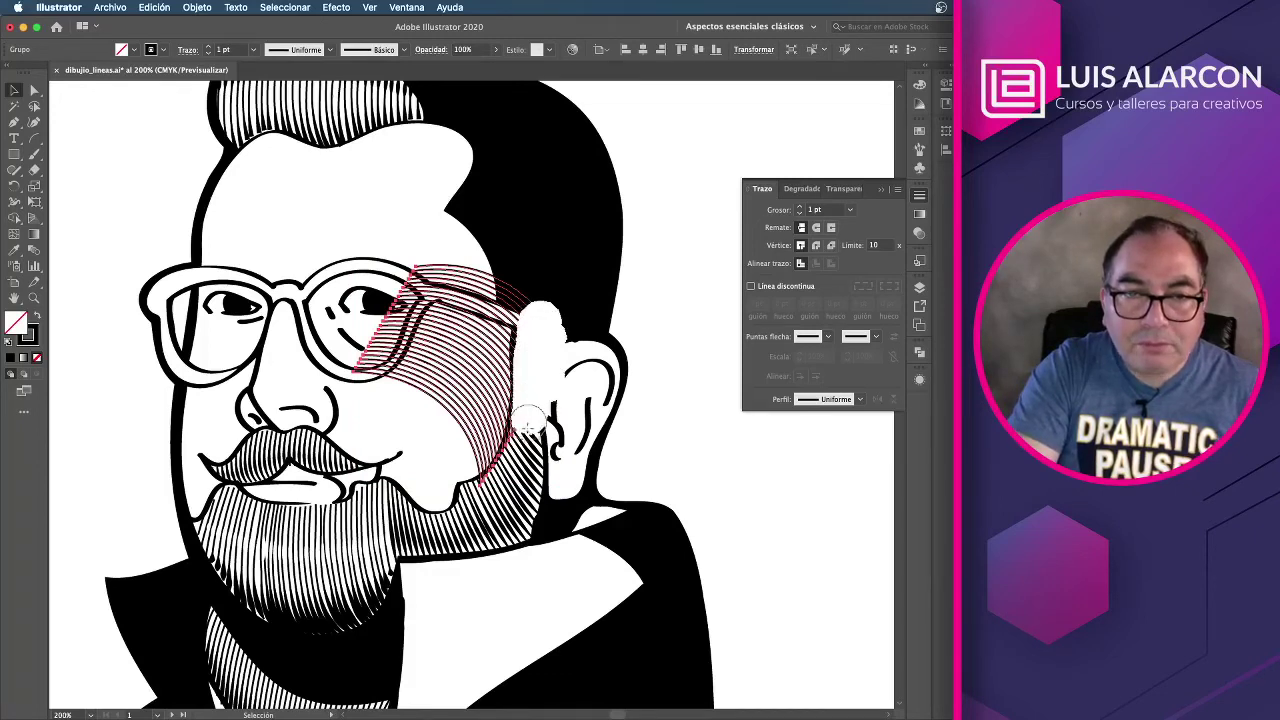
Step: Erase the cheek hatching's line ends down to a strip beside the ear and beard
key("ctrl+z")
left_click_drag(562, 290, 500, 297)
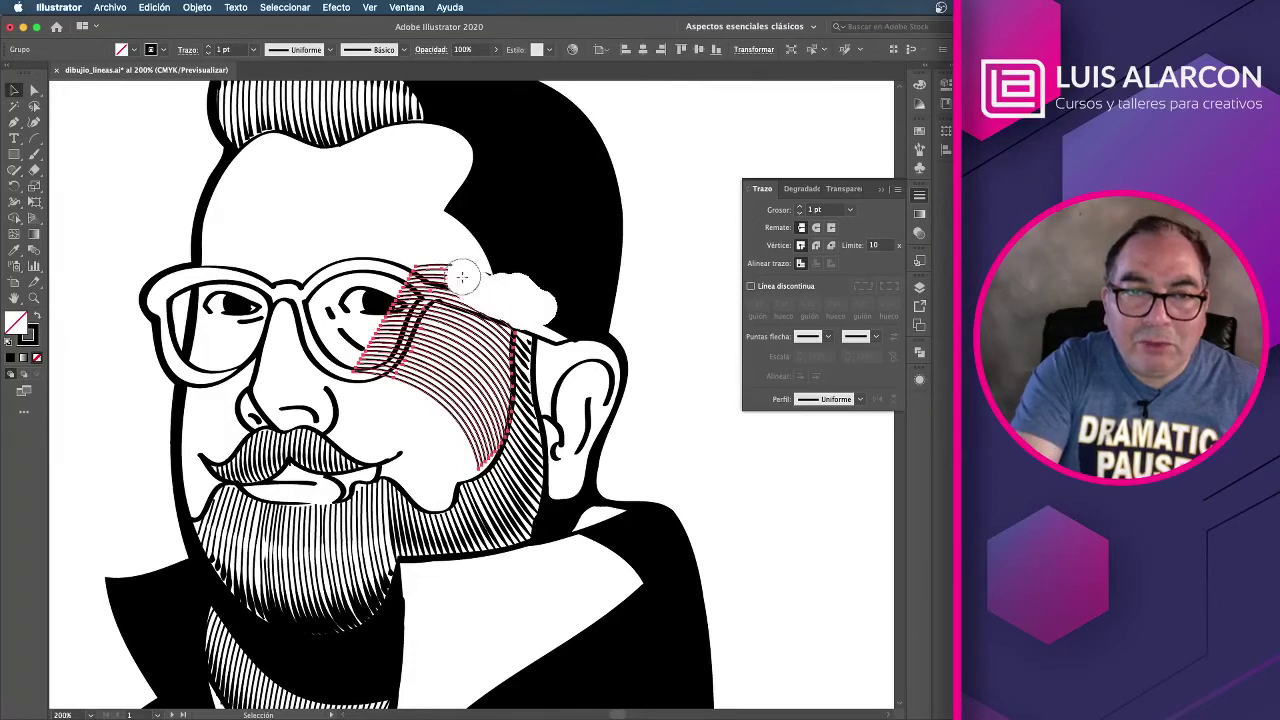
mouse_move(495, 296)
left_mouse_down()
mouse_move(470, 280)
mouse_move(402, 284)
left_mouse_up()
key("ctrl+z")
key("ctrl+z")
mouse_move(365, 355)
left_mouse_down()
mouse_move(410, 320)
mouse_move(458, 420)
left_mouse_up()
key("ctrl+z")
key("ctrl+z")
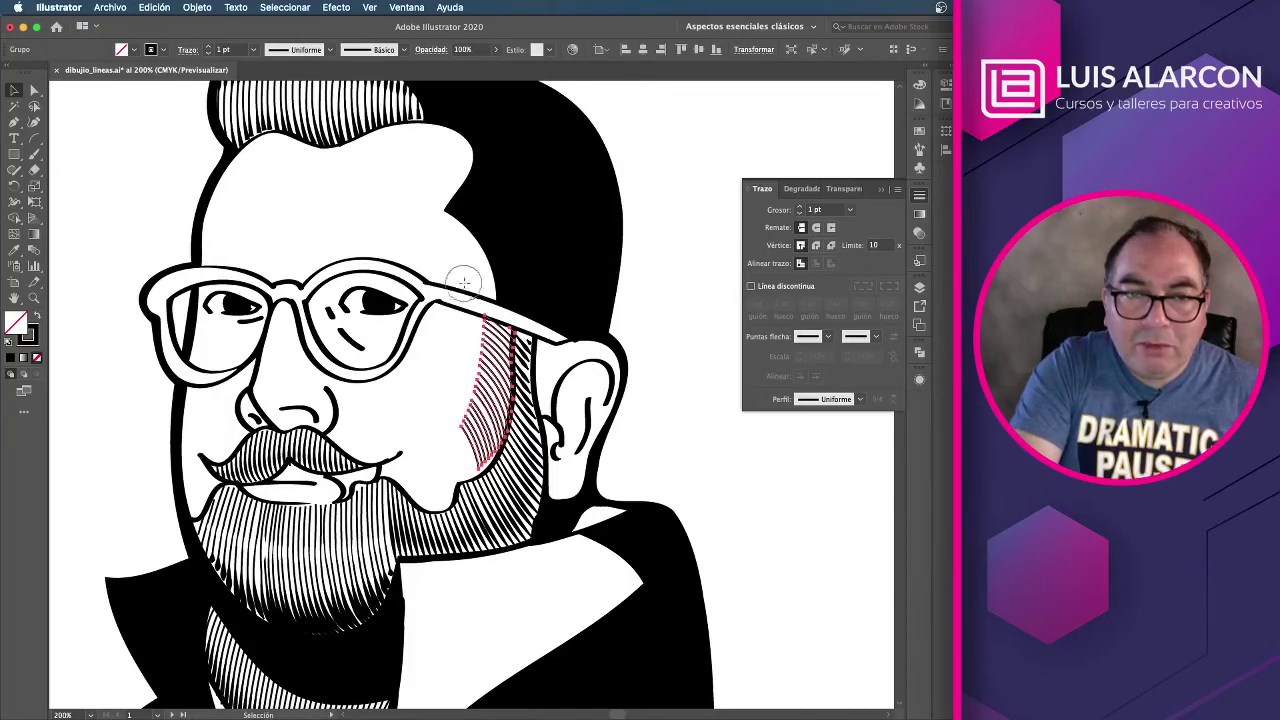
mouse_move(458, 336)
left_mouse_down()
mouse_move(471, 371)
mouse_move(445, 482)
left_mouse_up()
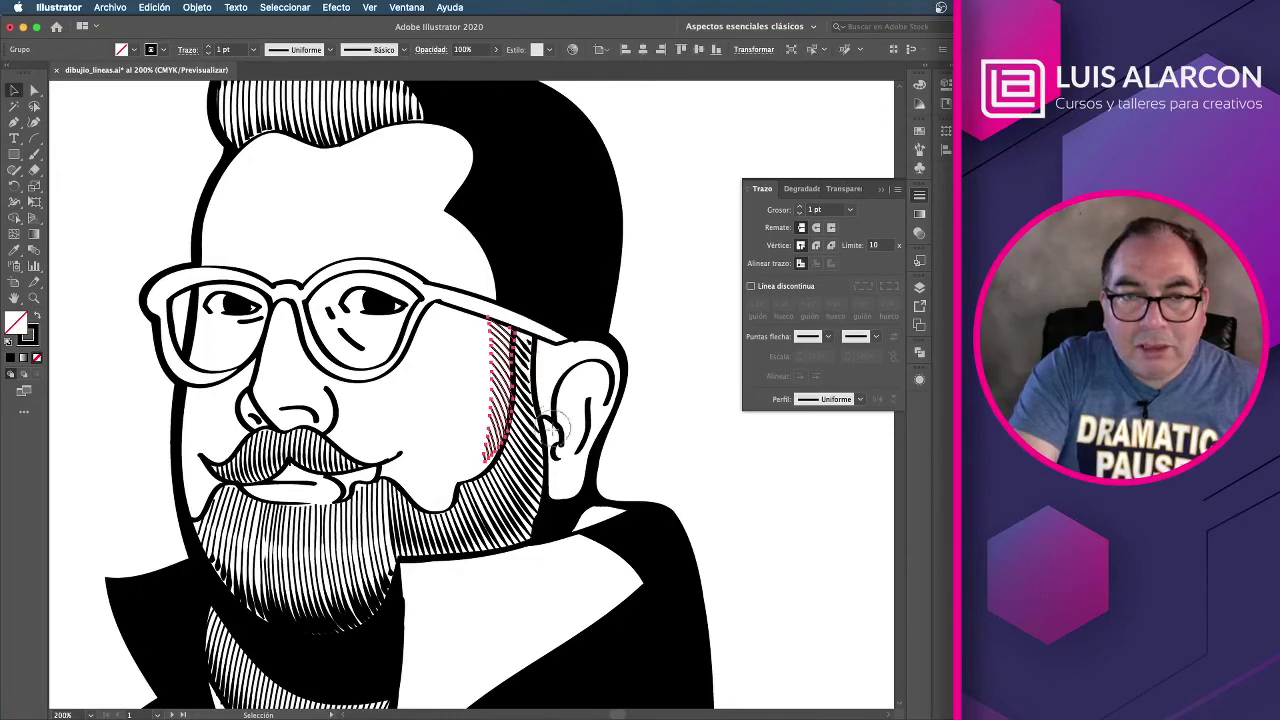
left_click_drag(525, 314, 472, 293)
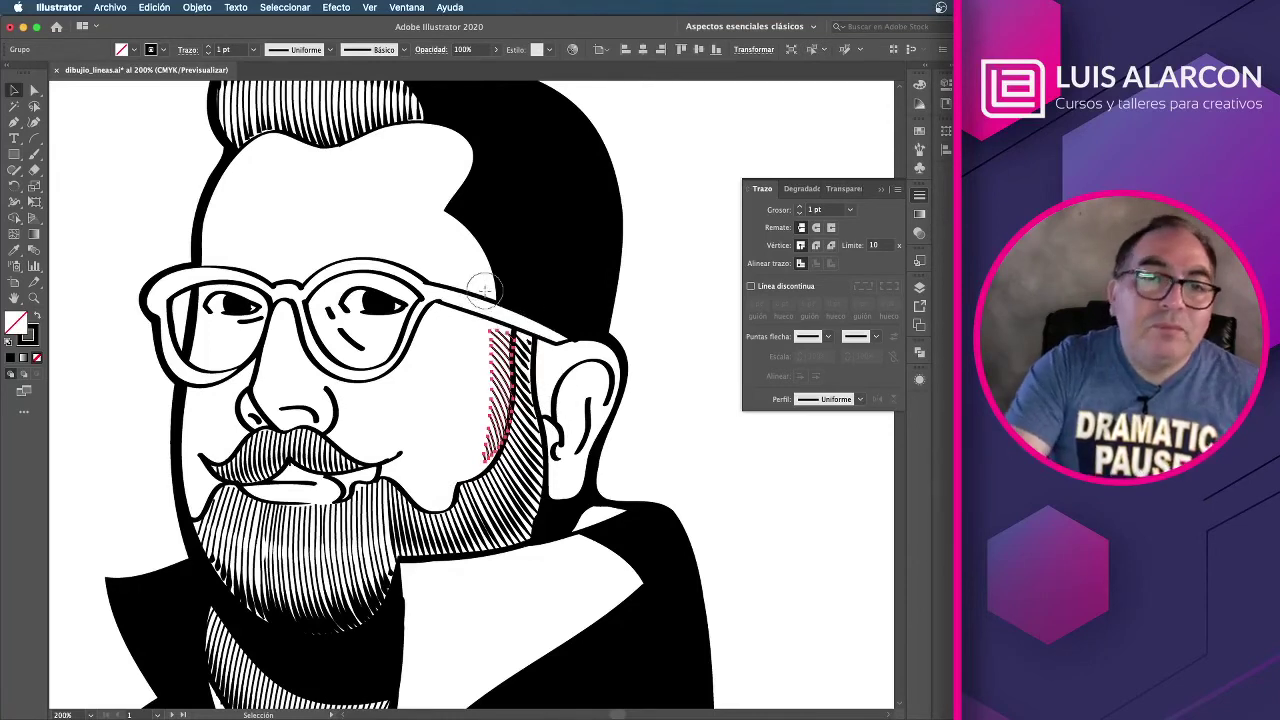
key("v")
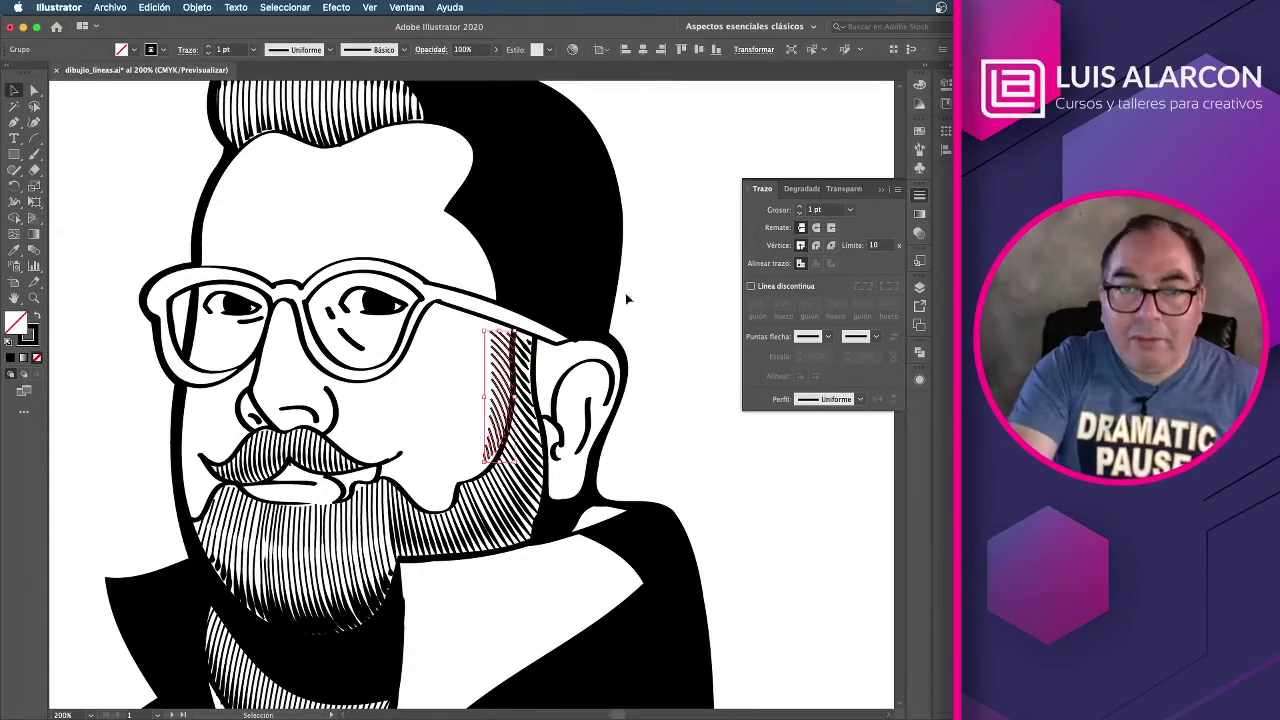
Step: Give the cheek hatching a tapered width profile and a 1,5 pt stroke weight
left_click(859, 400)
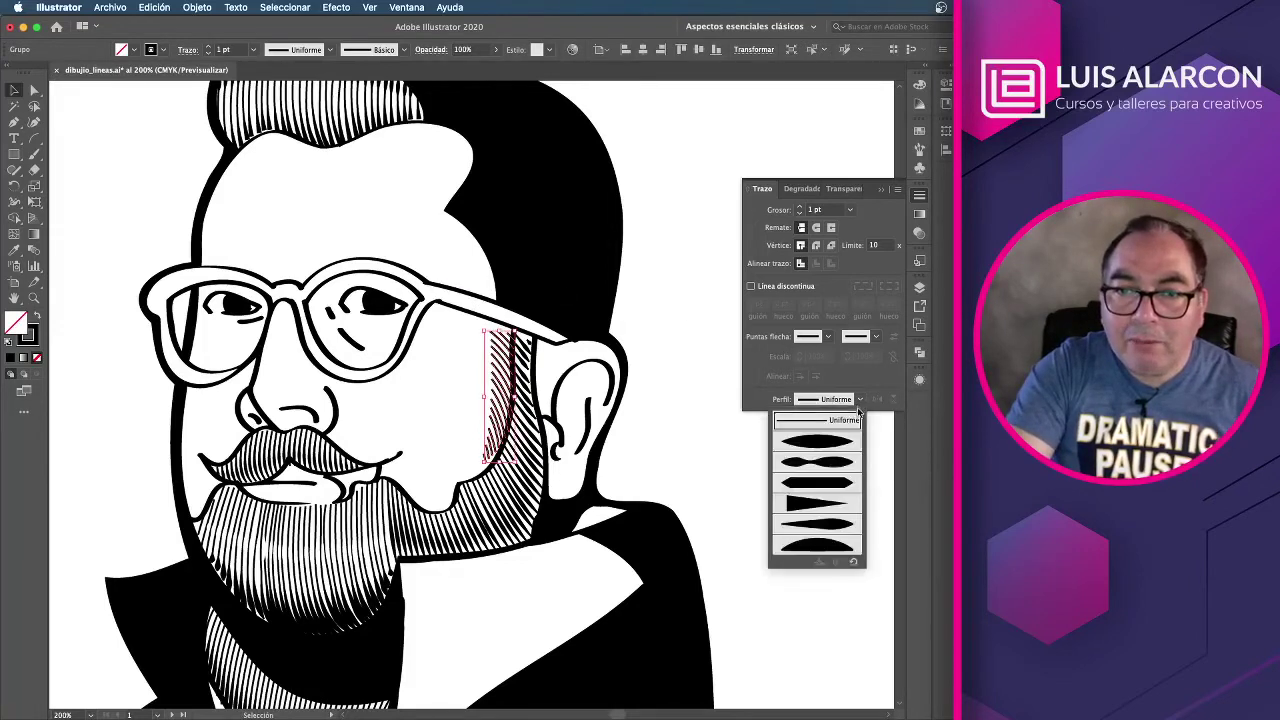
left_click(847, 445)
left_click(859, 400)
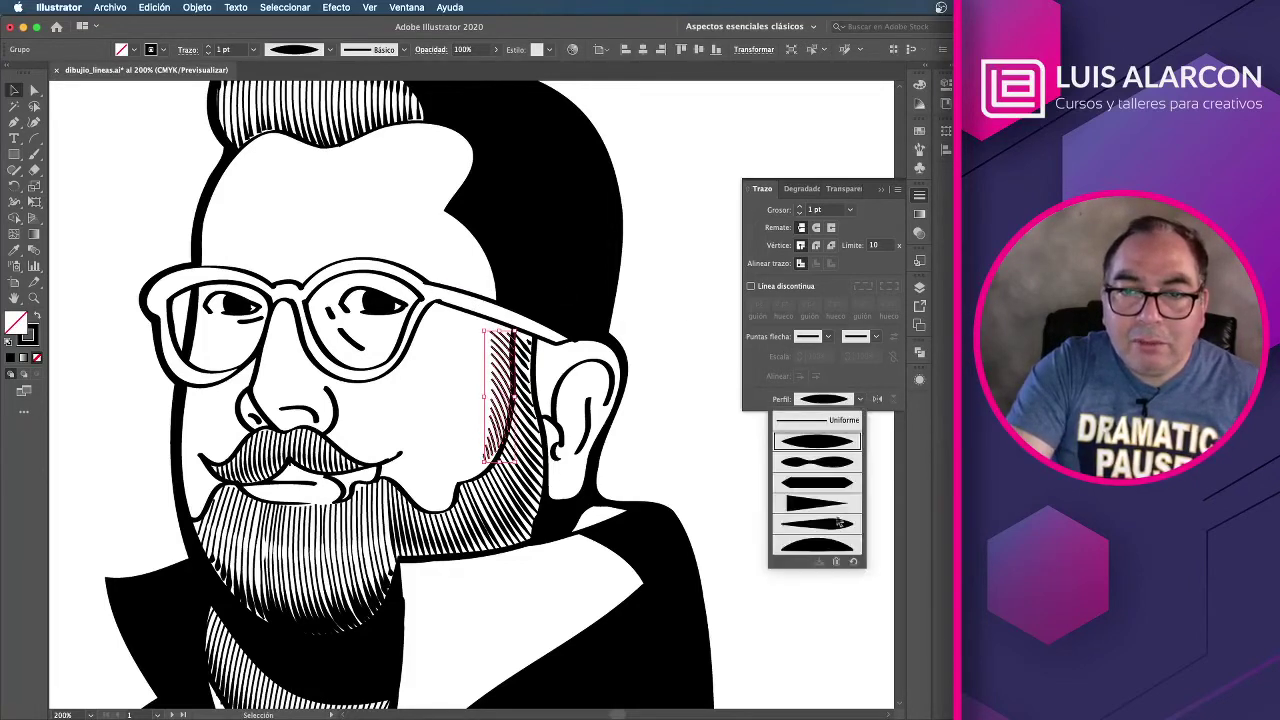
left_click(826, 524)
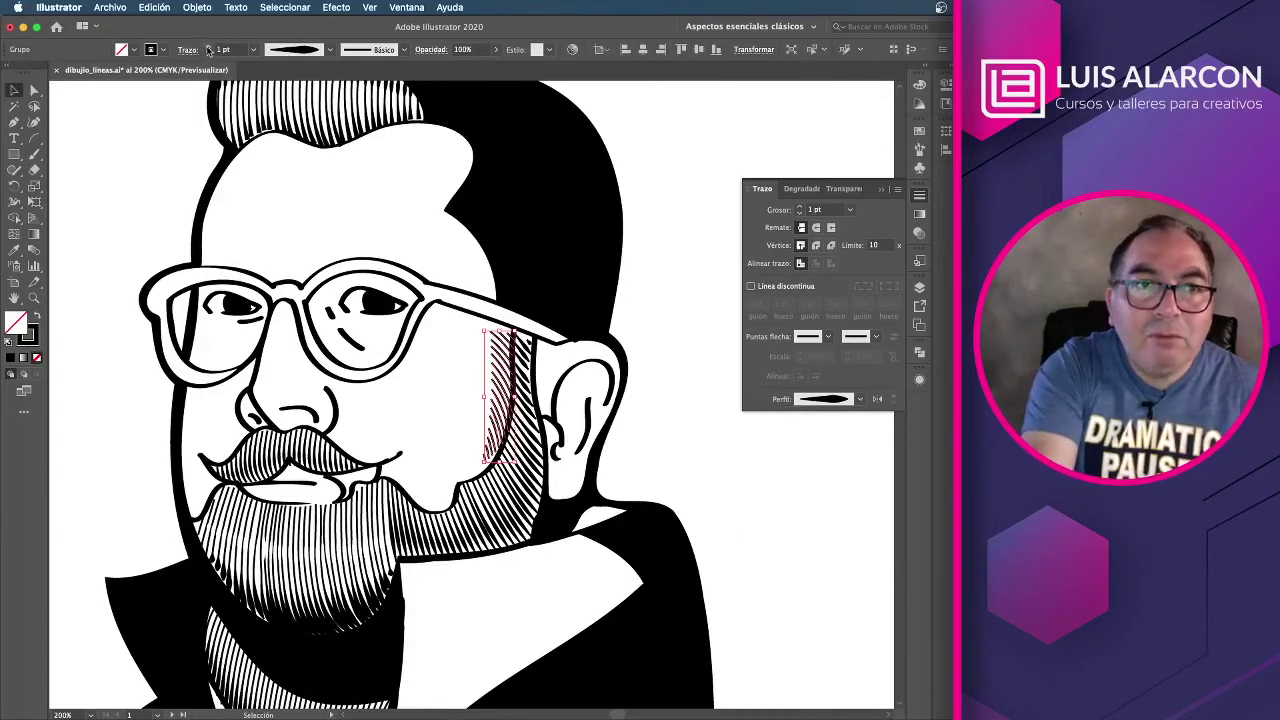
left_click(209, 47)
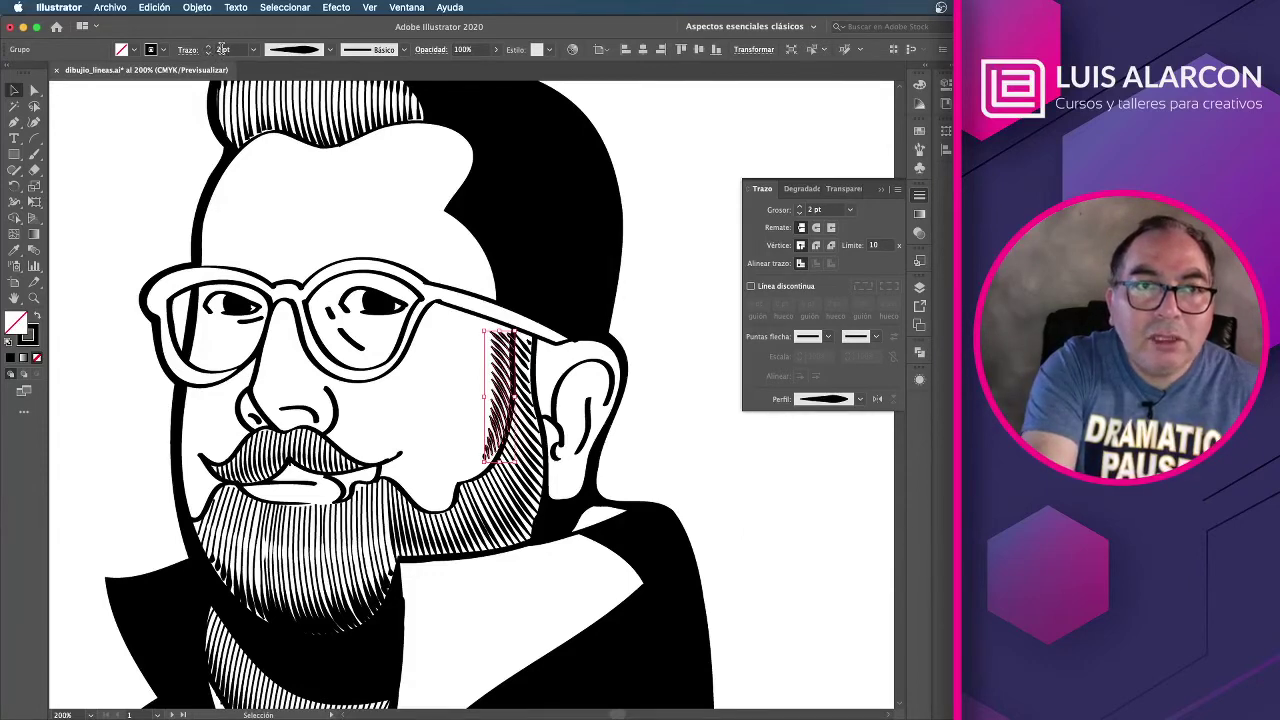
left_click(222, 50)
type("1,5")
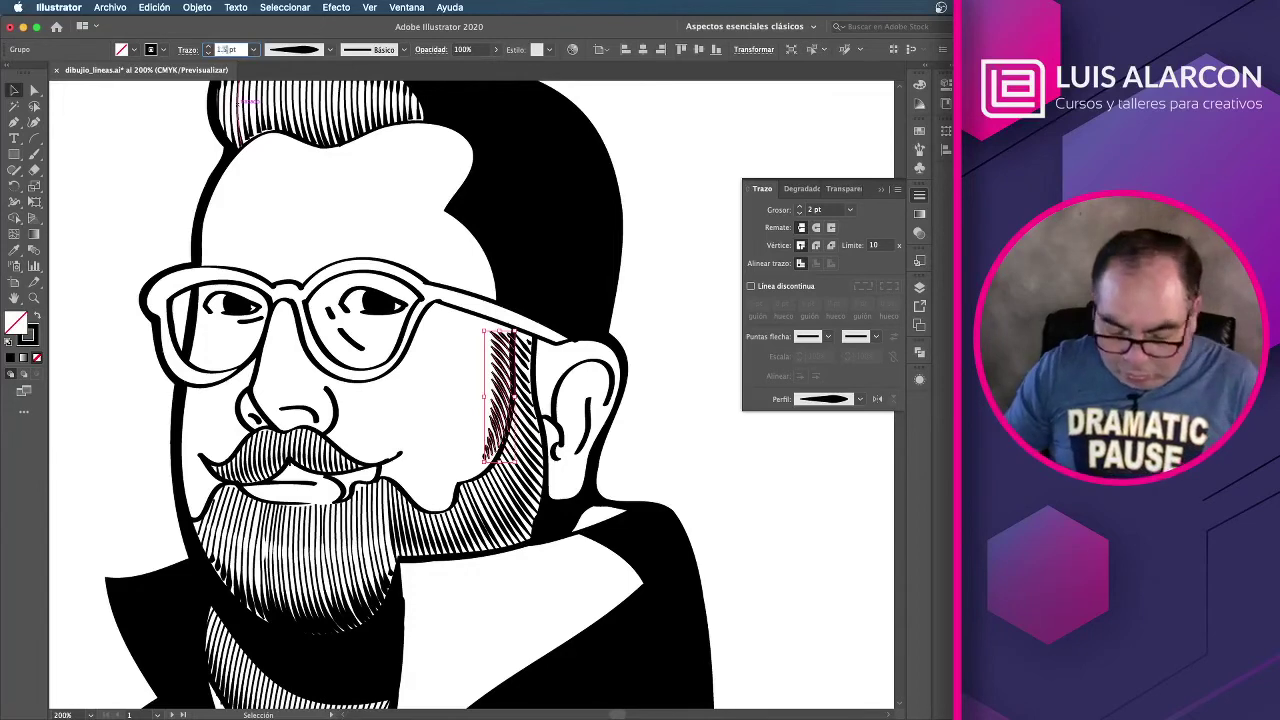
key("Return")
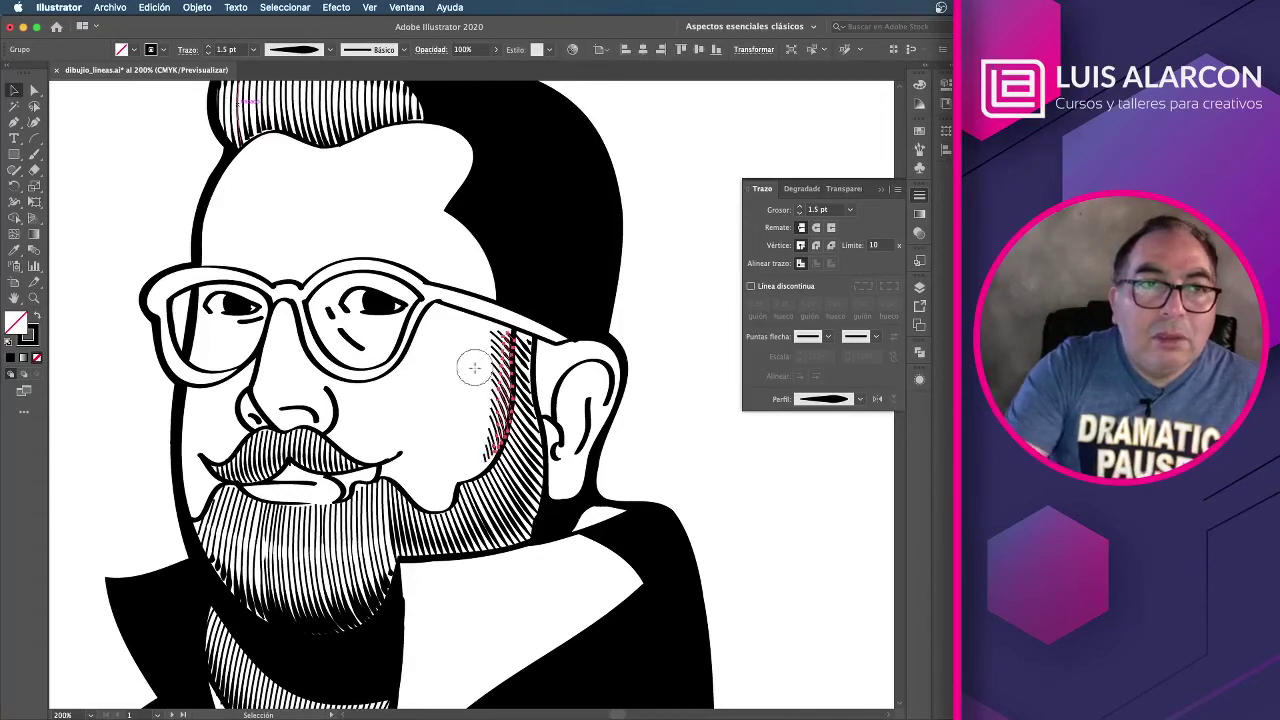
Step: Apply the same tapered width profile to the hatching group beside the ear
left_click(15, 91)
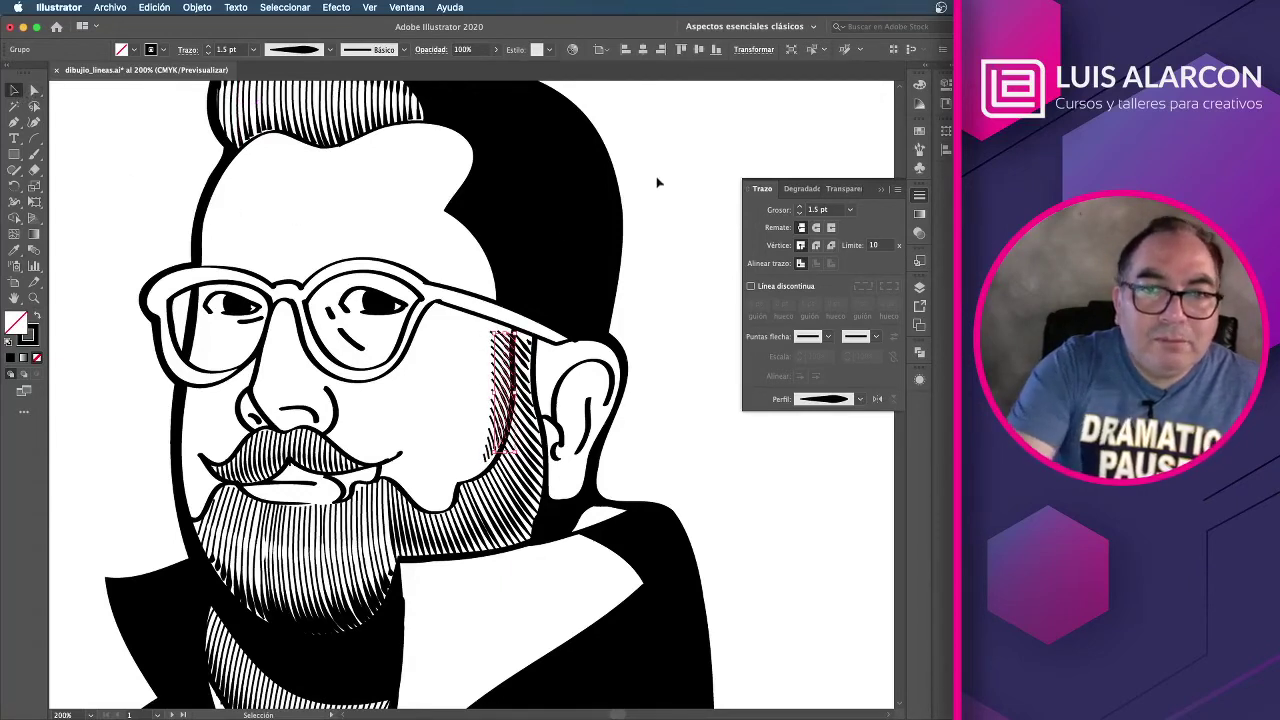
left_click(678, 168)
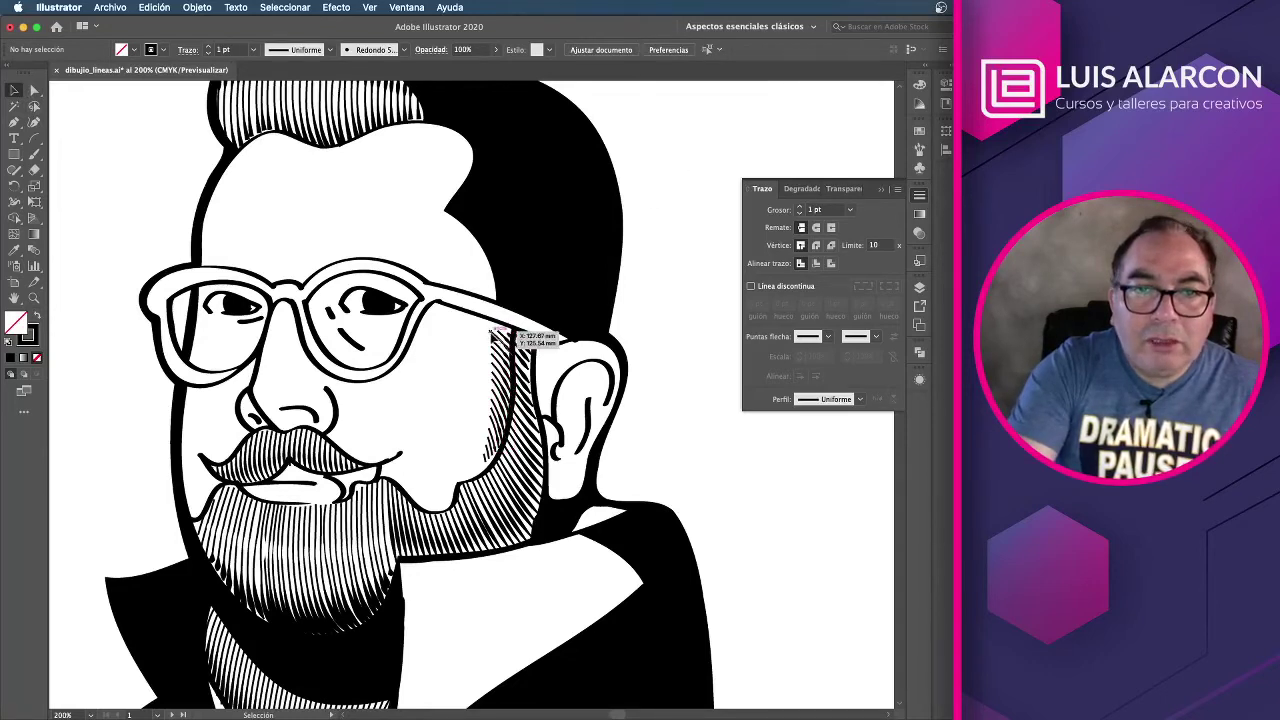
left_click(498, 340)
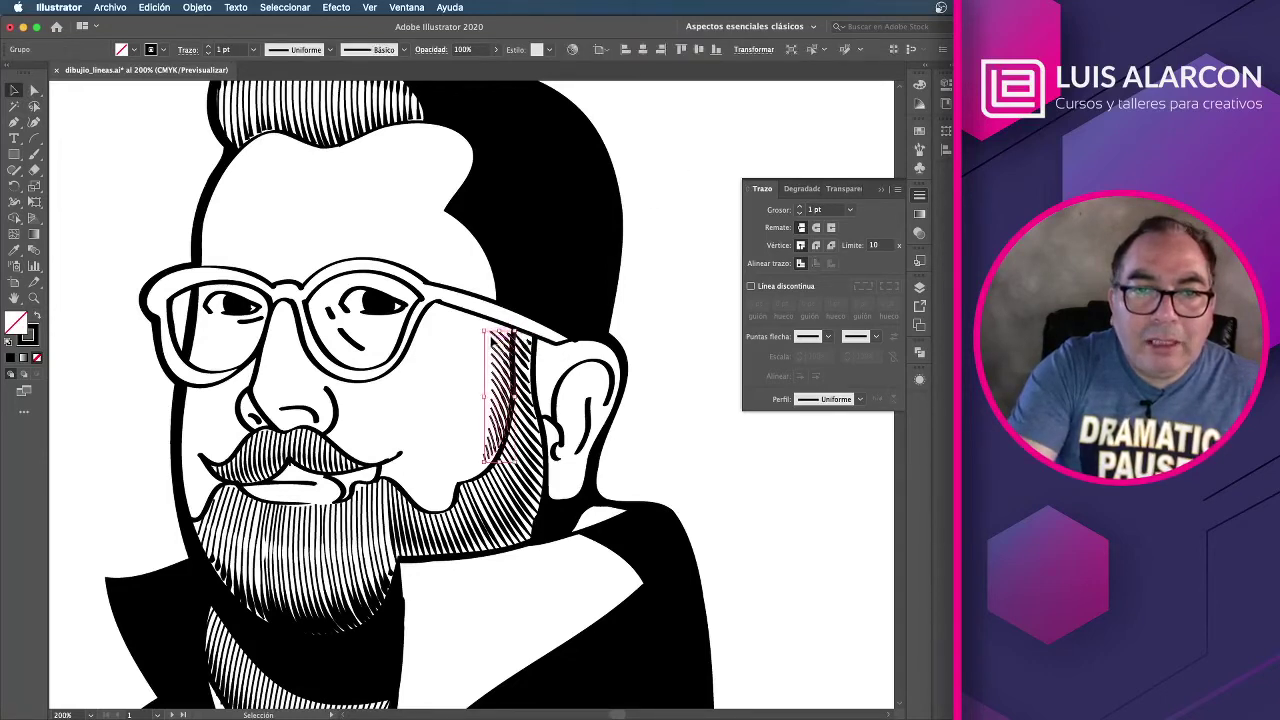
left_click(859, 401)
left_click(843, 524)
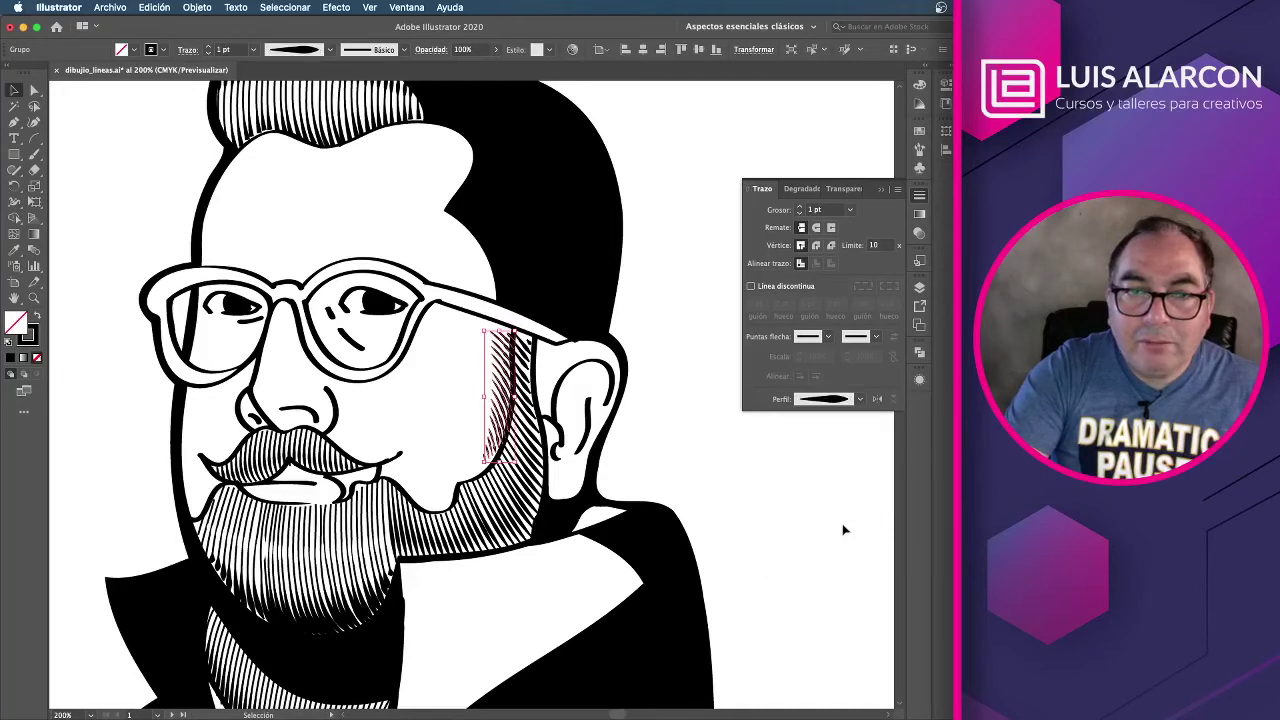
left_click(730, 448)
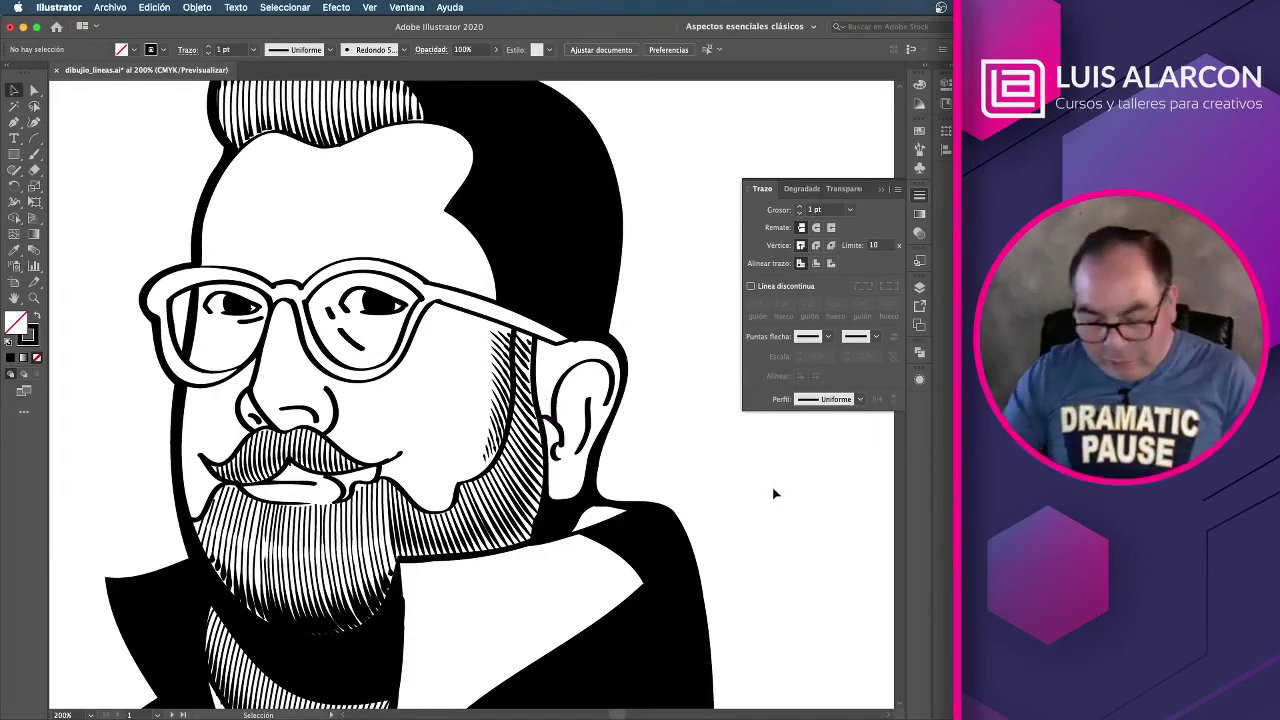
Step: Centre the second artboard's portrait and inspect its hatching at 150%
key("ctrl+minus")
key("ctrl+minus")
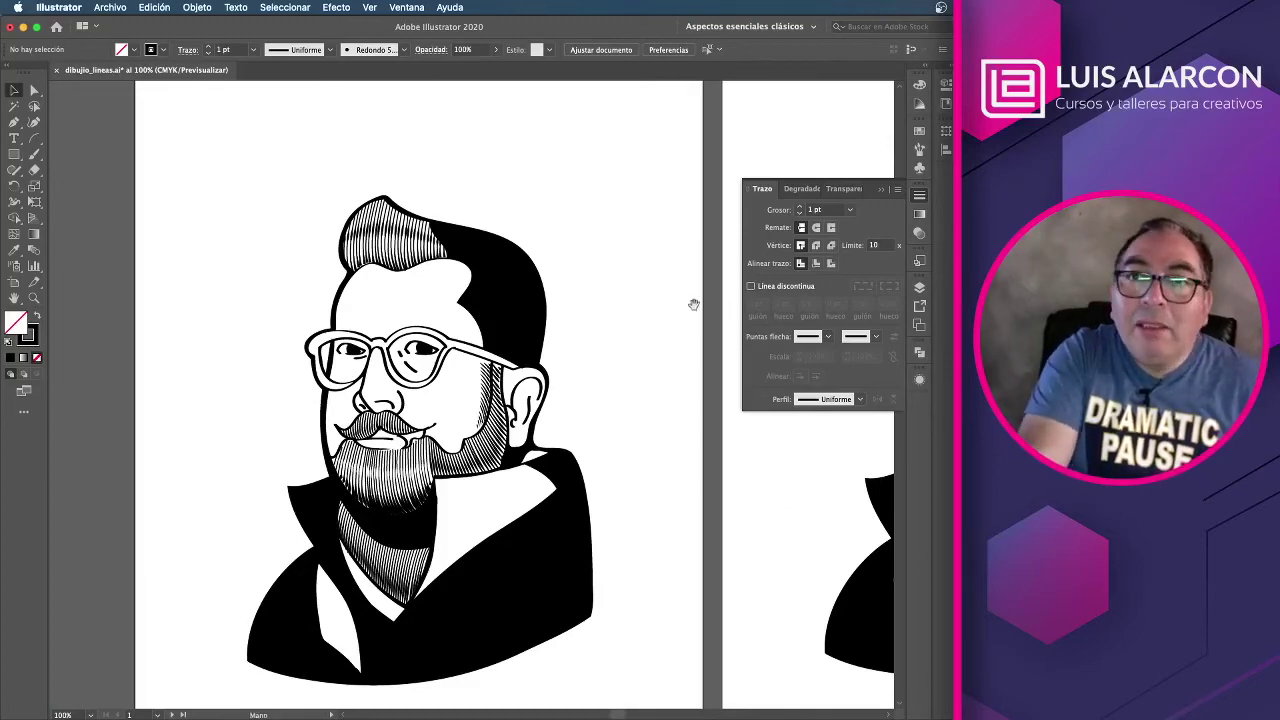
left_click_drag(684, 268, 157, 266)
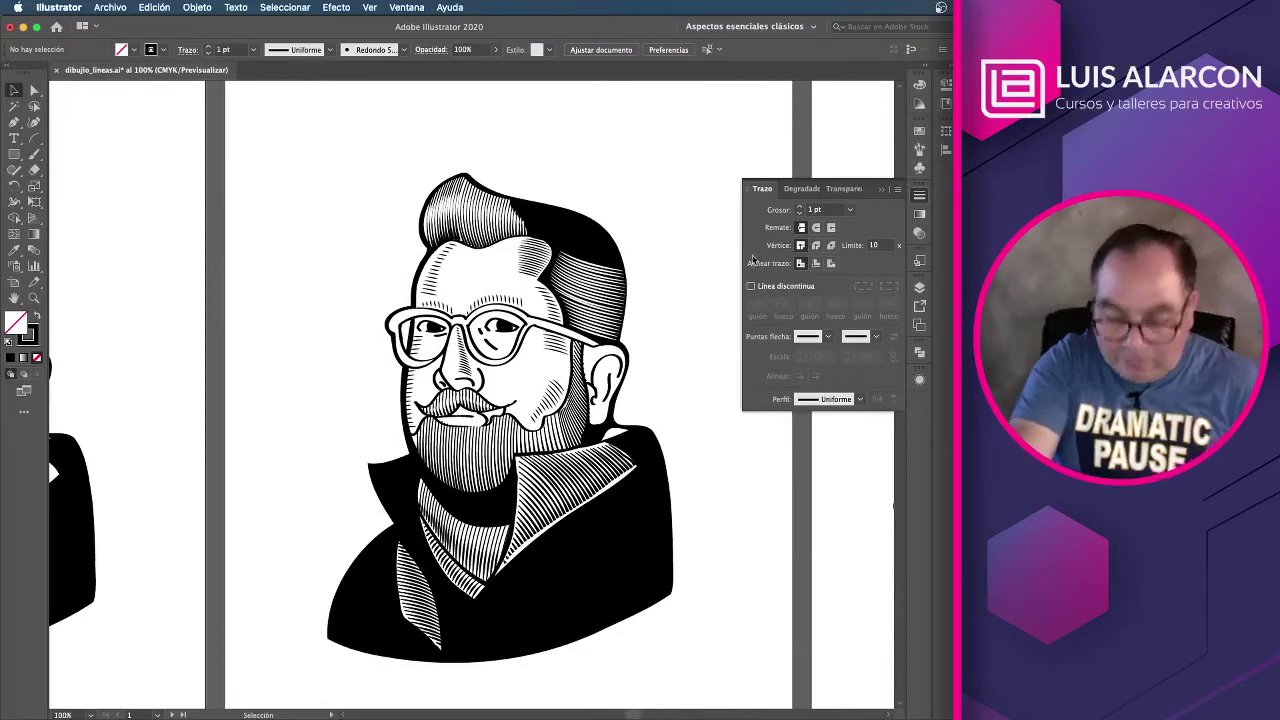
key("super+plus")
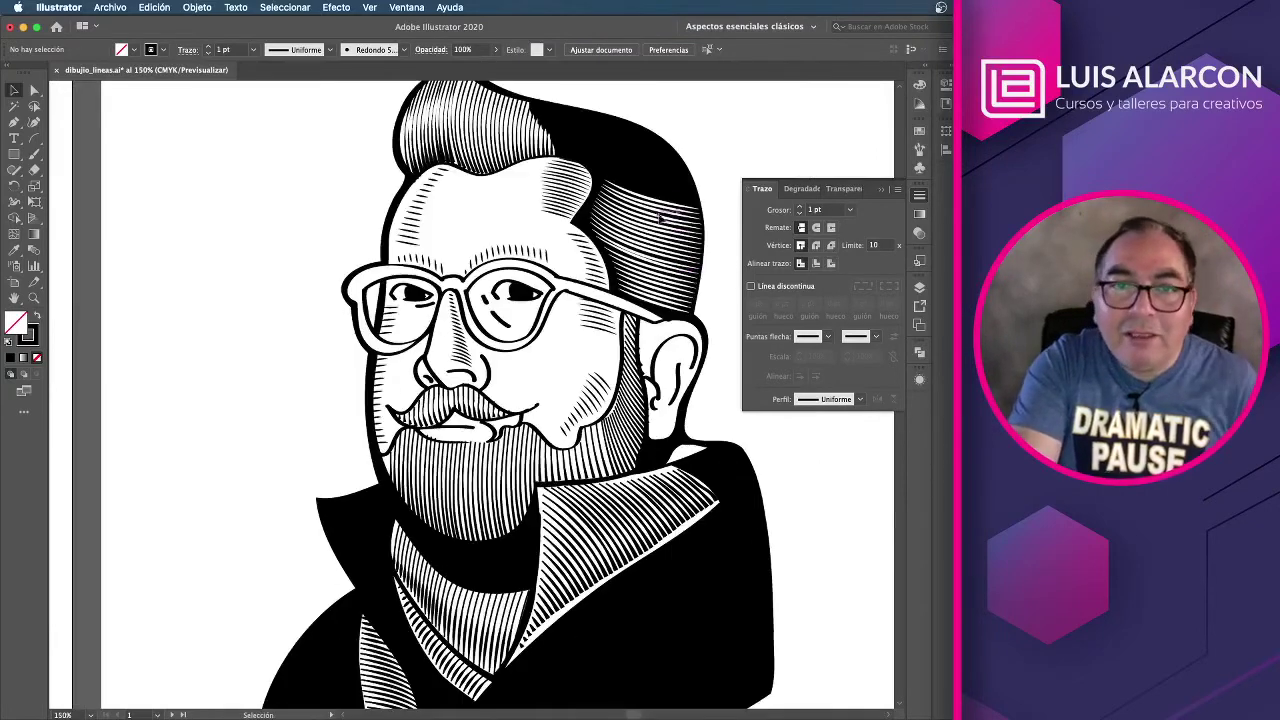
left_click_drag(683, 358, 659, 324)
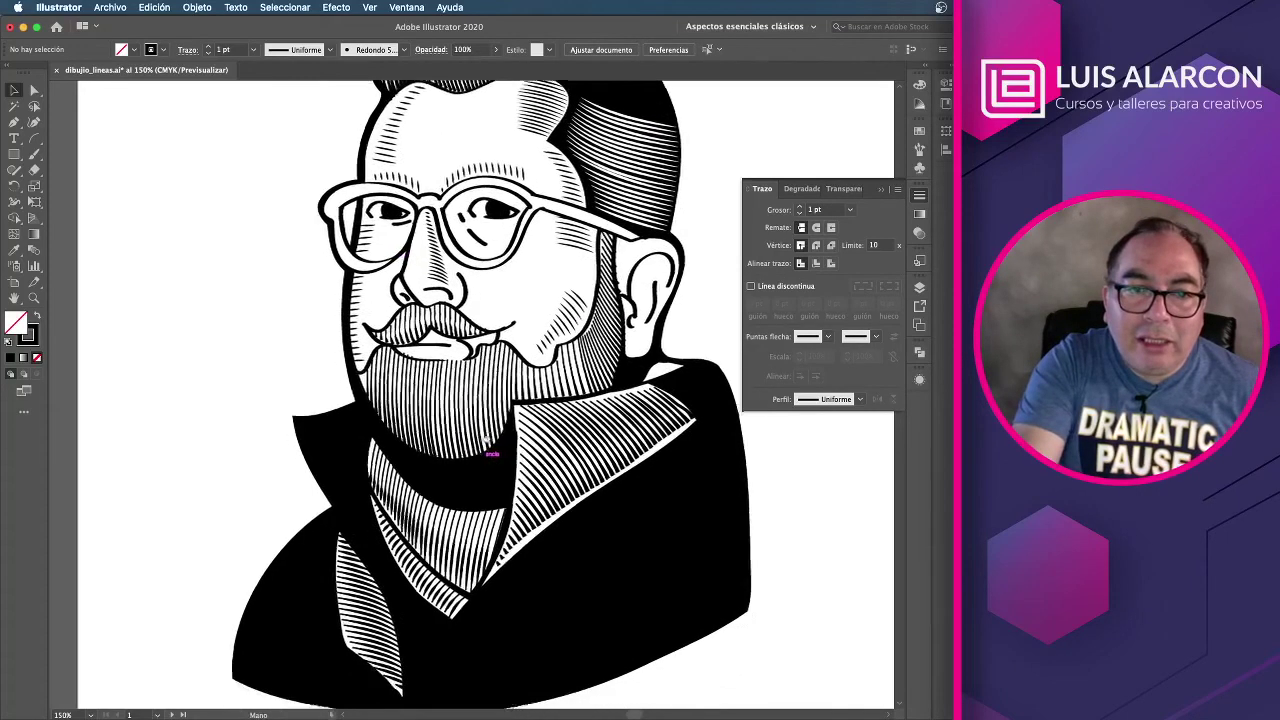
left_click_drag(442, 480, 521, 521)
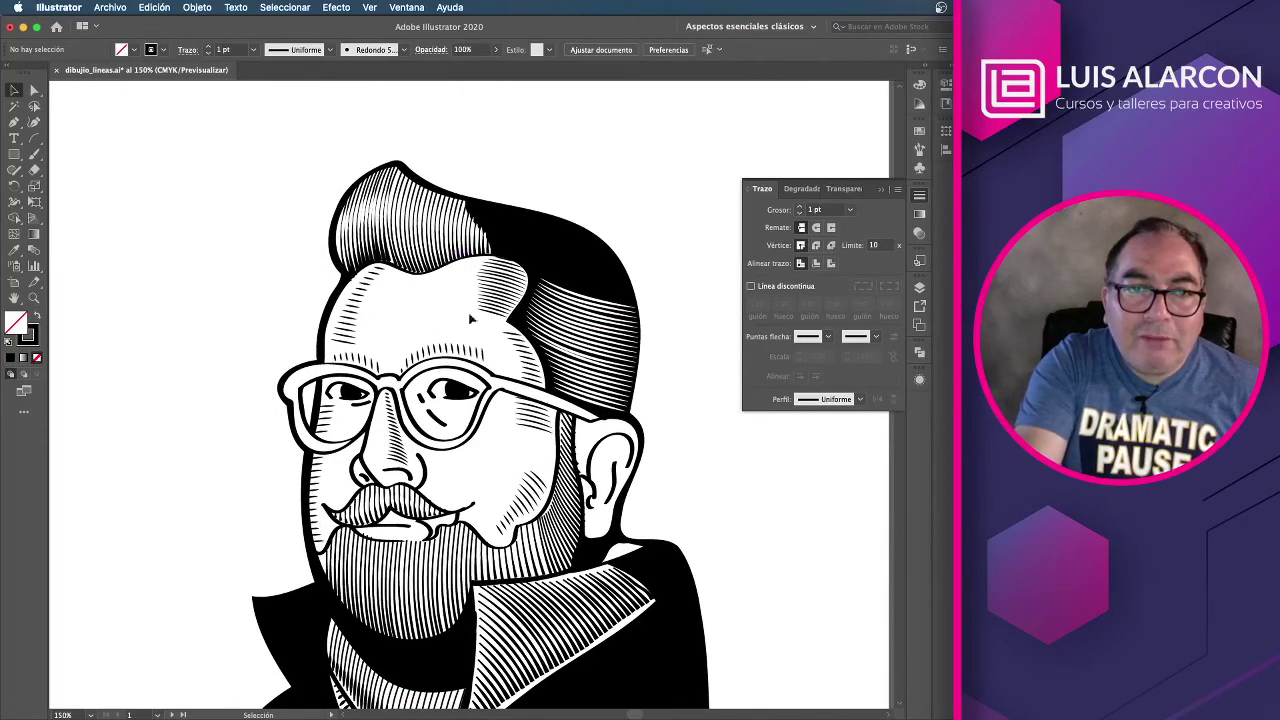
left_click_drag(494, 348, 492, 303)
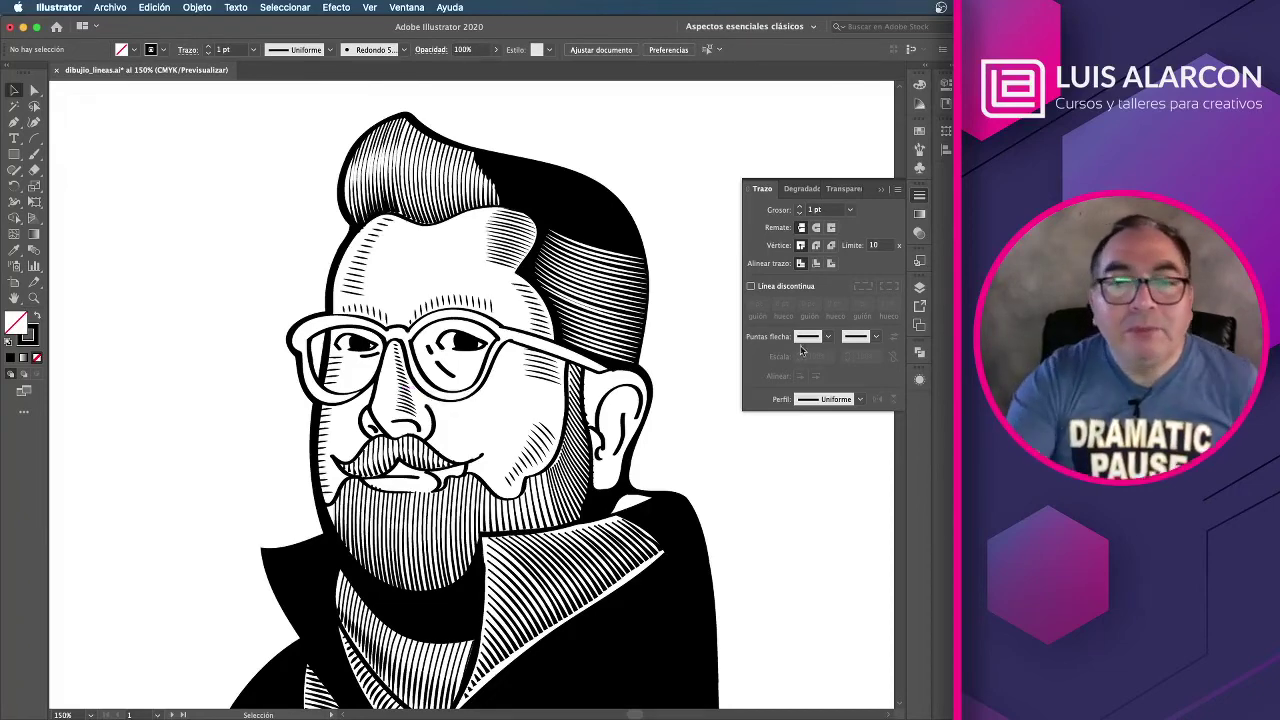
left_click_drag(705, 466, 689, 444)
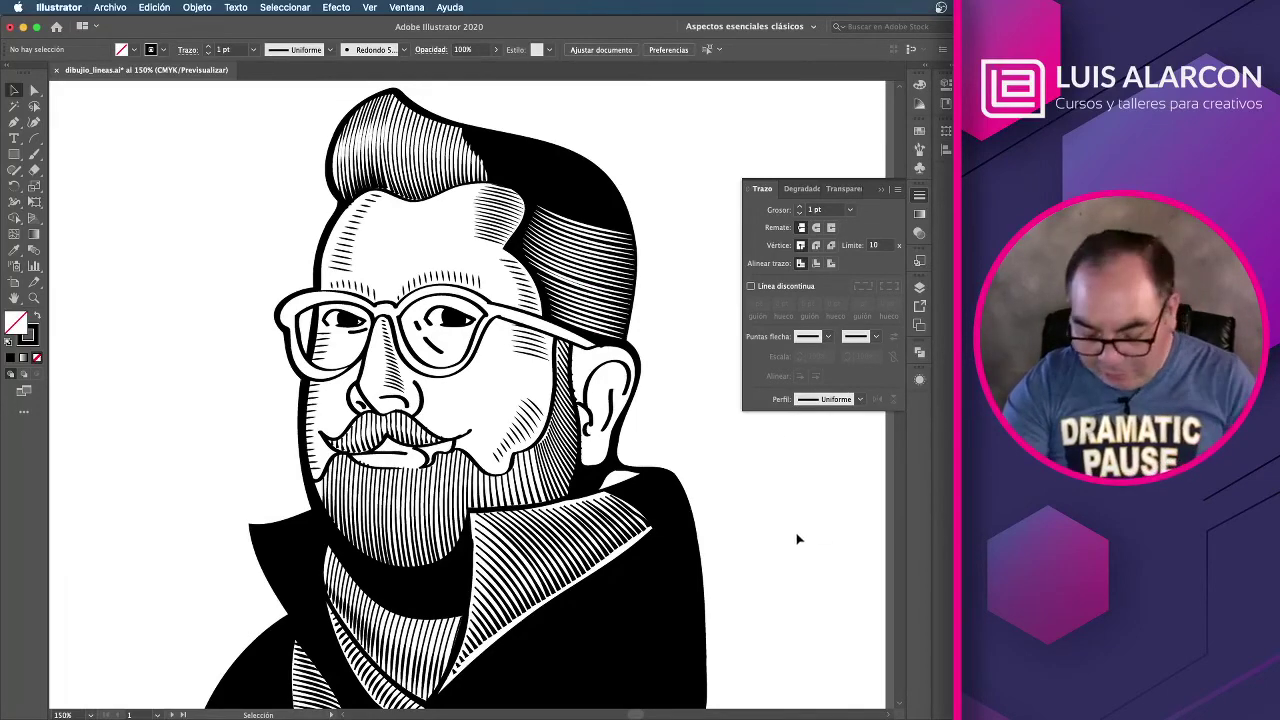
Step: Zoom back to 100% and pan over to the Barber Shop logo artboard
key("super+minus")
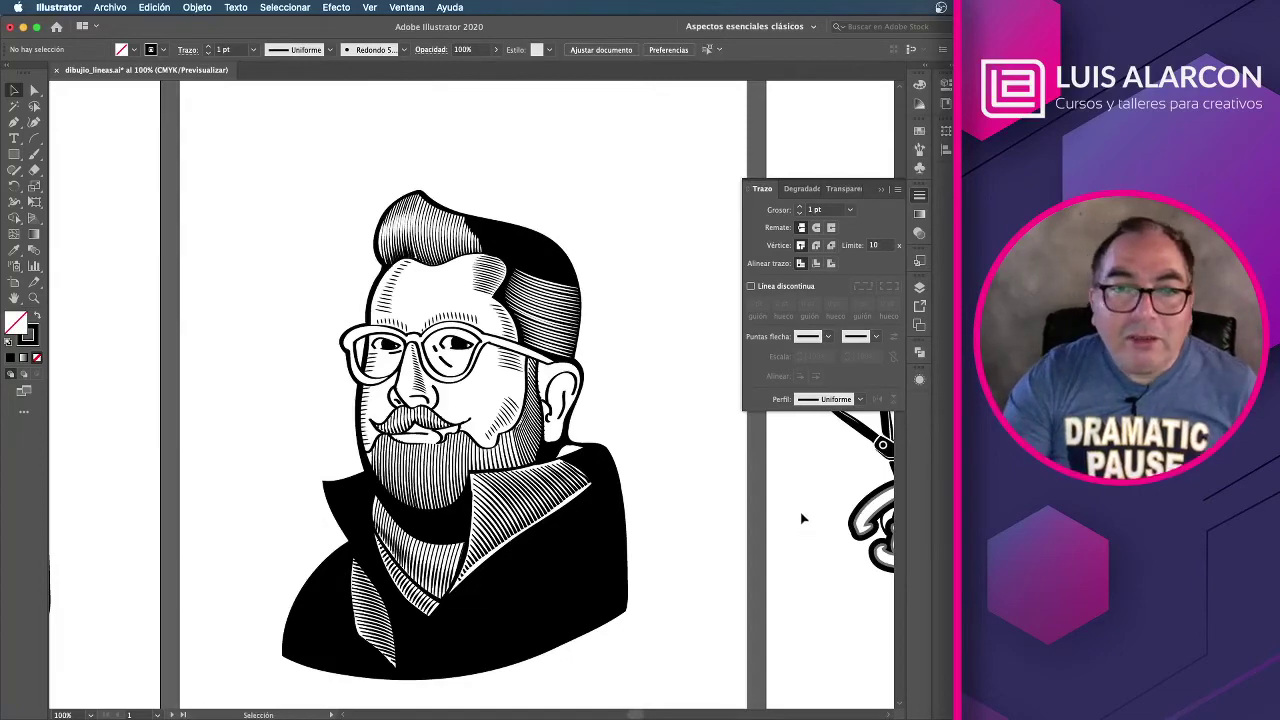
left_click_drag(750, 510, 782, 517)
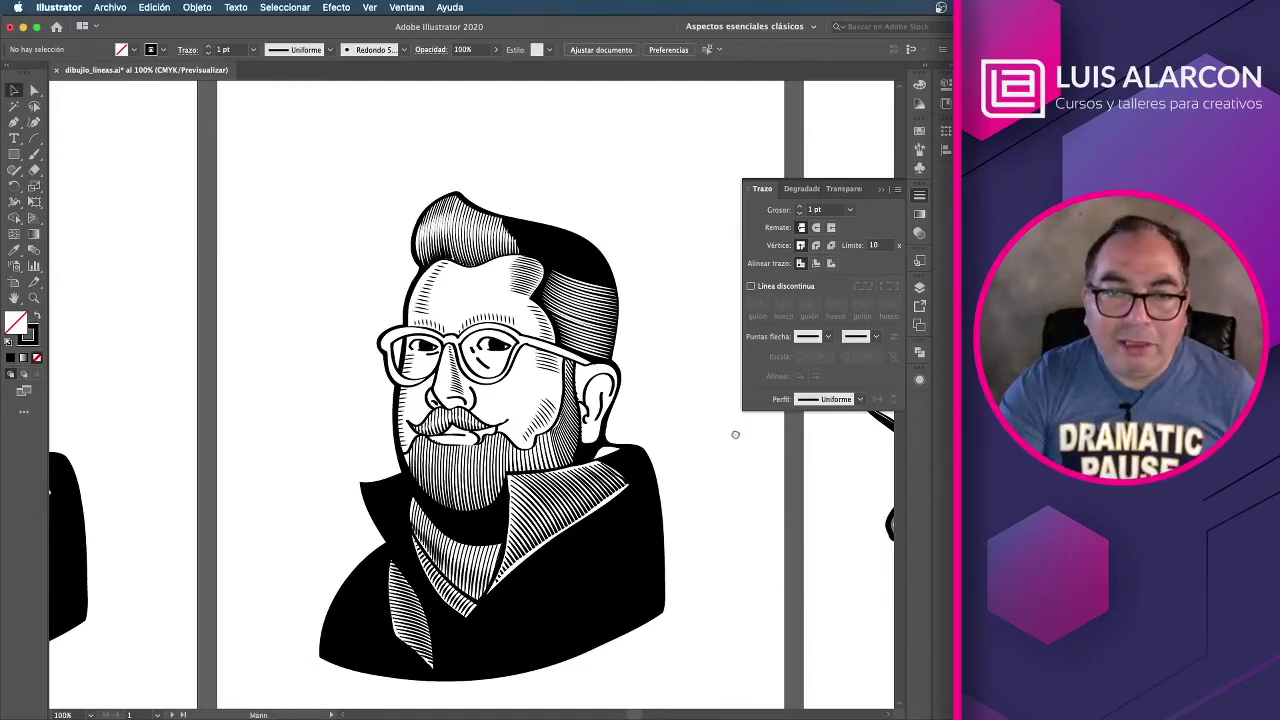
mouse_move(735, 434)
left_mouse_down()
mouse_move(831, 449)
mouse_move(594, 414)
mouse_move(143, 390)
left_mouse_up()
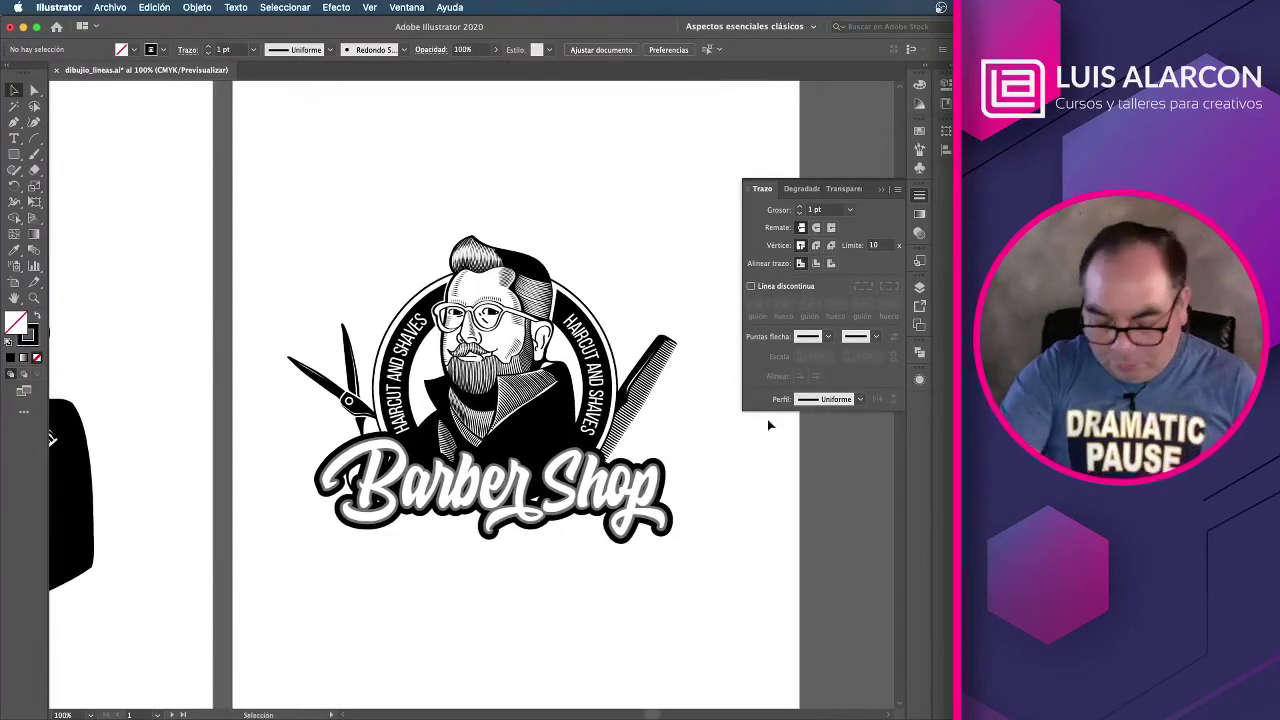
key("a")
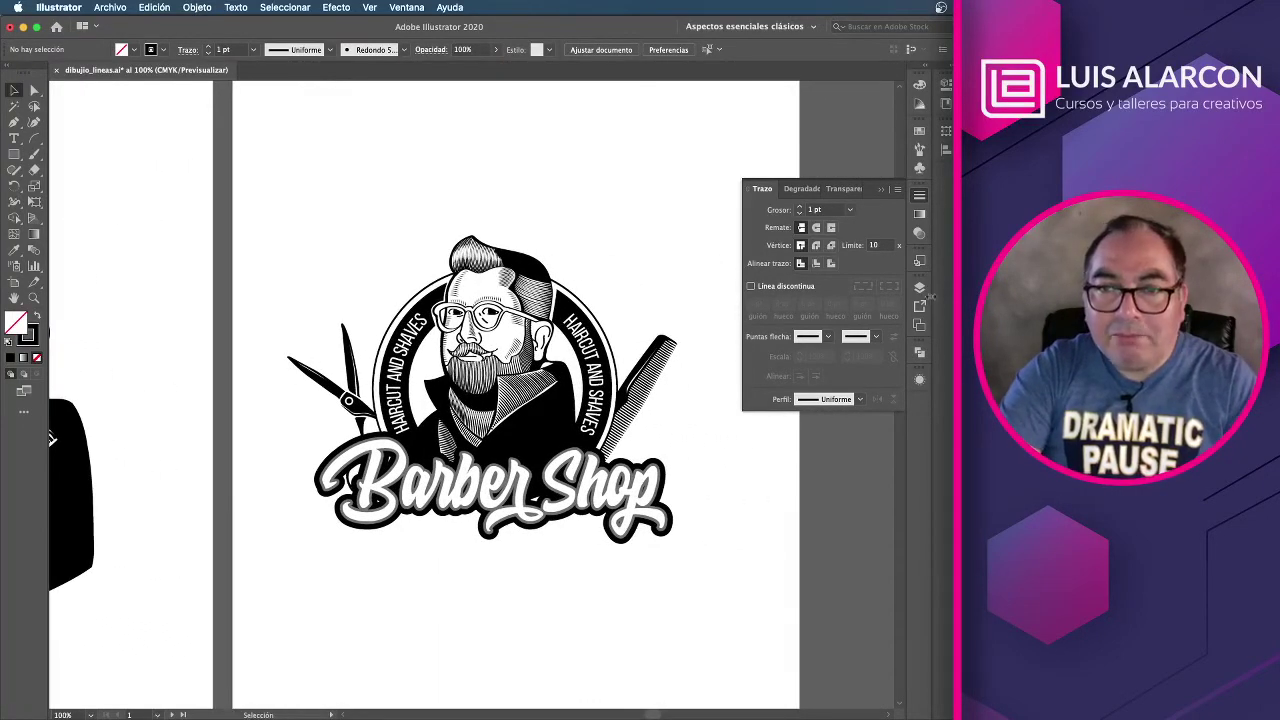
left_click(919, 287)
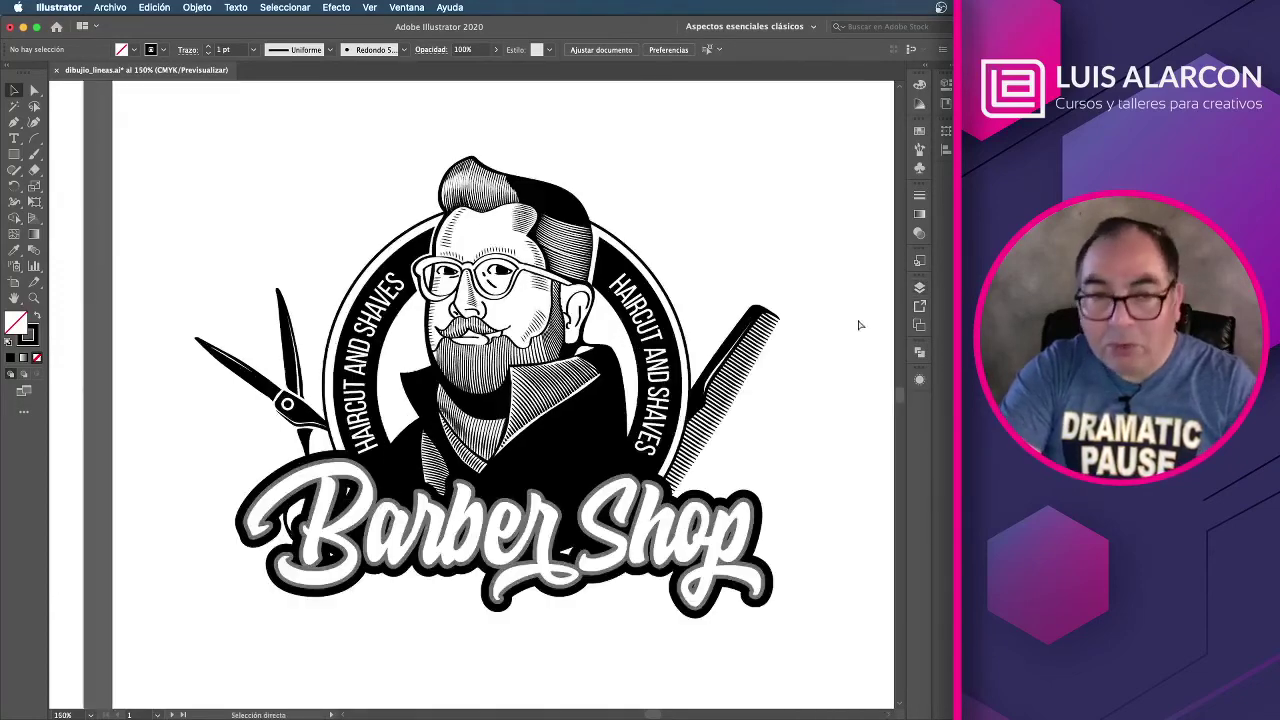
key("super+plus")
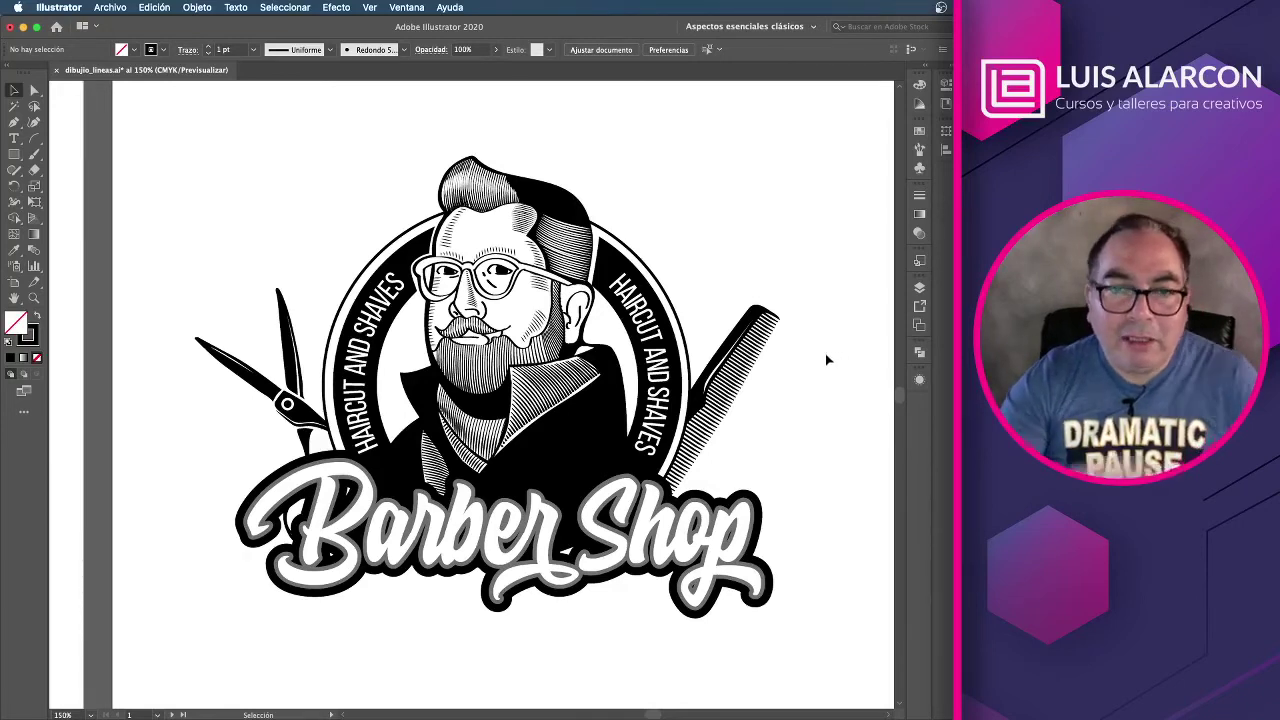
left_click(738, 551)
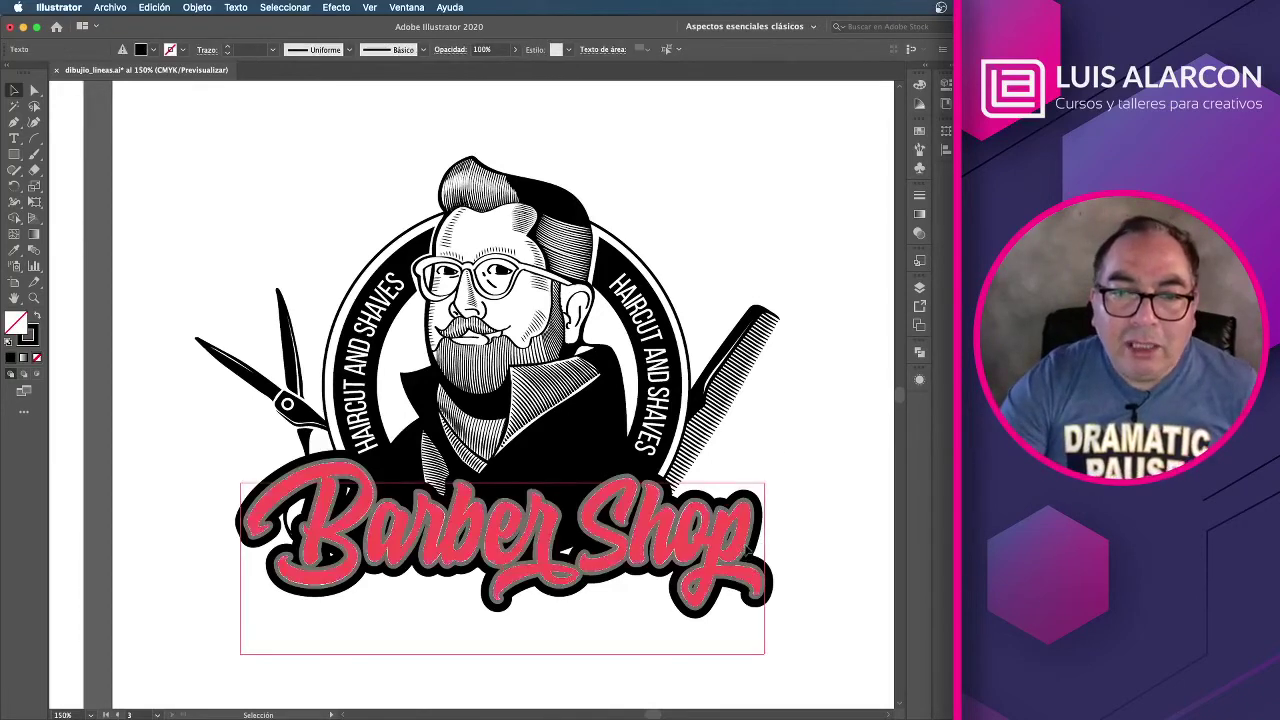
double_click(771, 556)
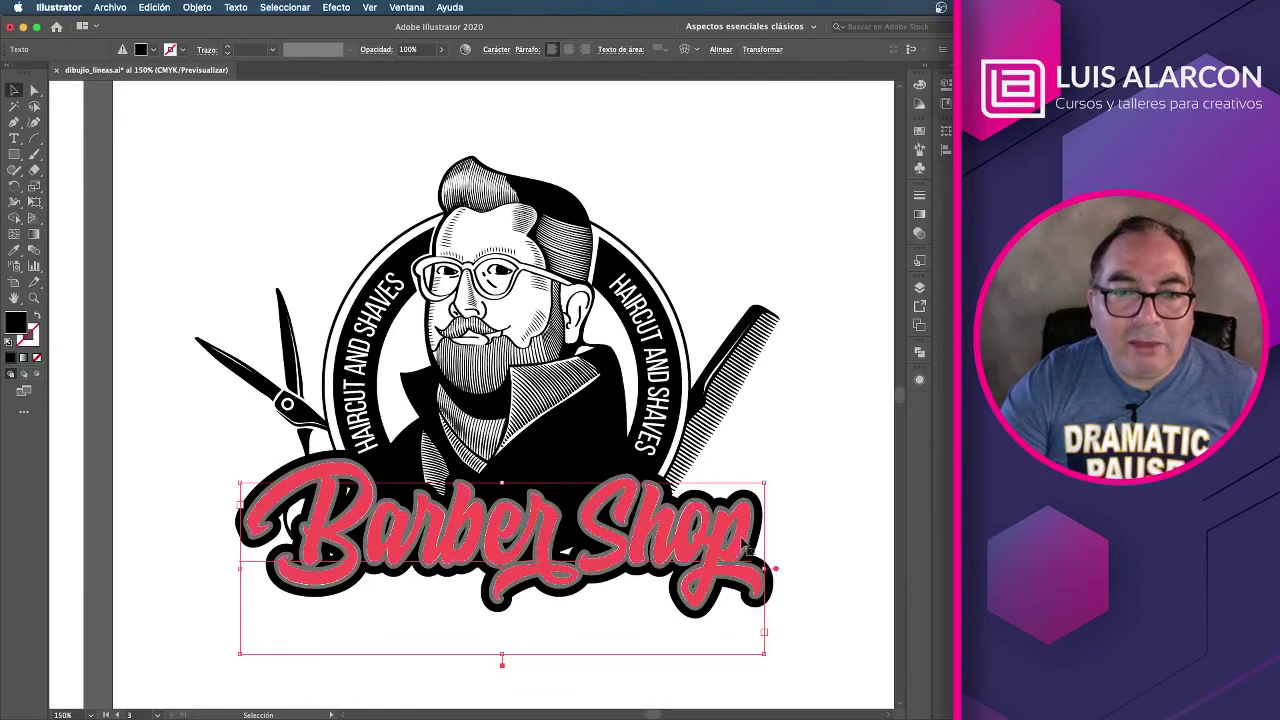
left_click_drag(748, 540, 588, 526)
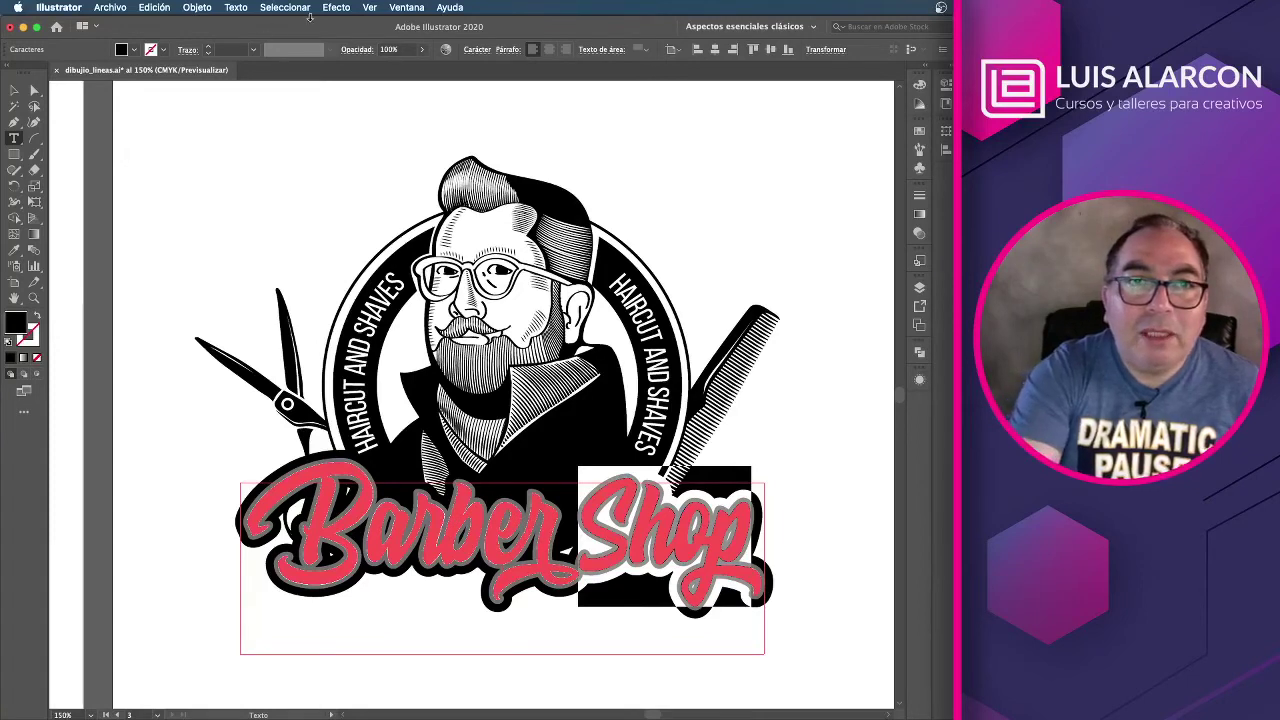
left_click(478, 50)
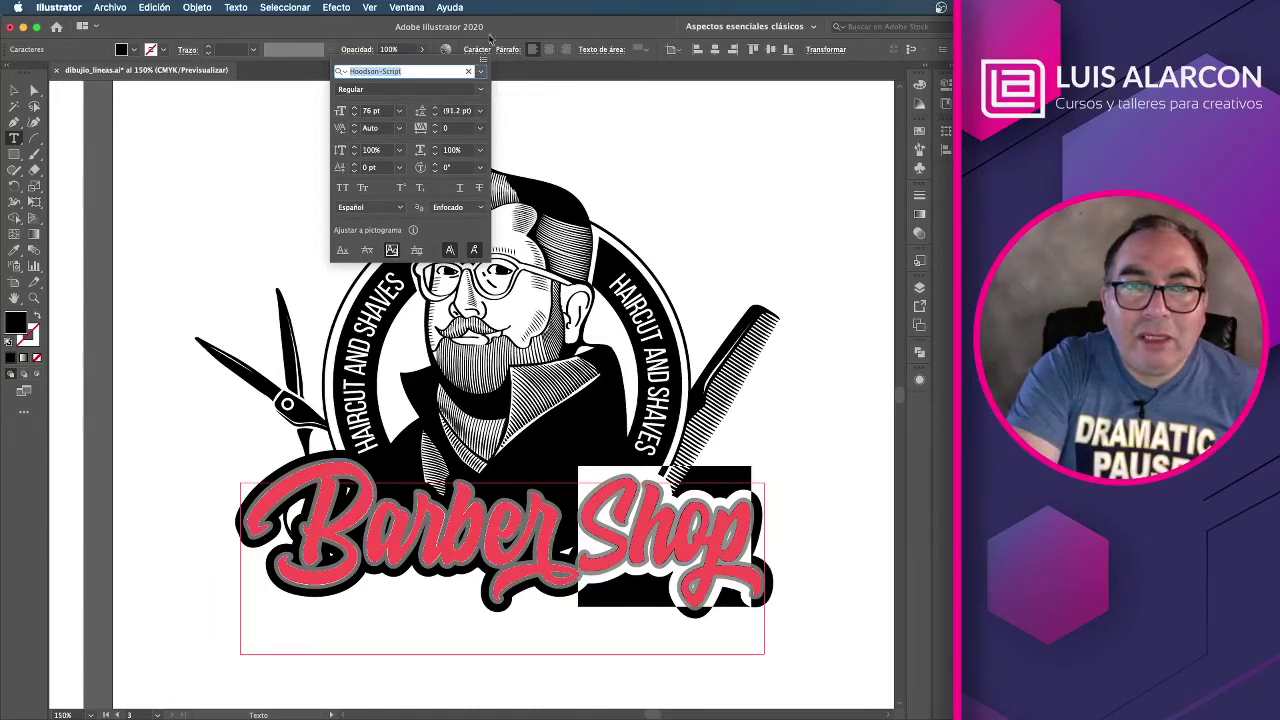
left_click(508, 34)
left_click(15, 91)
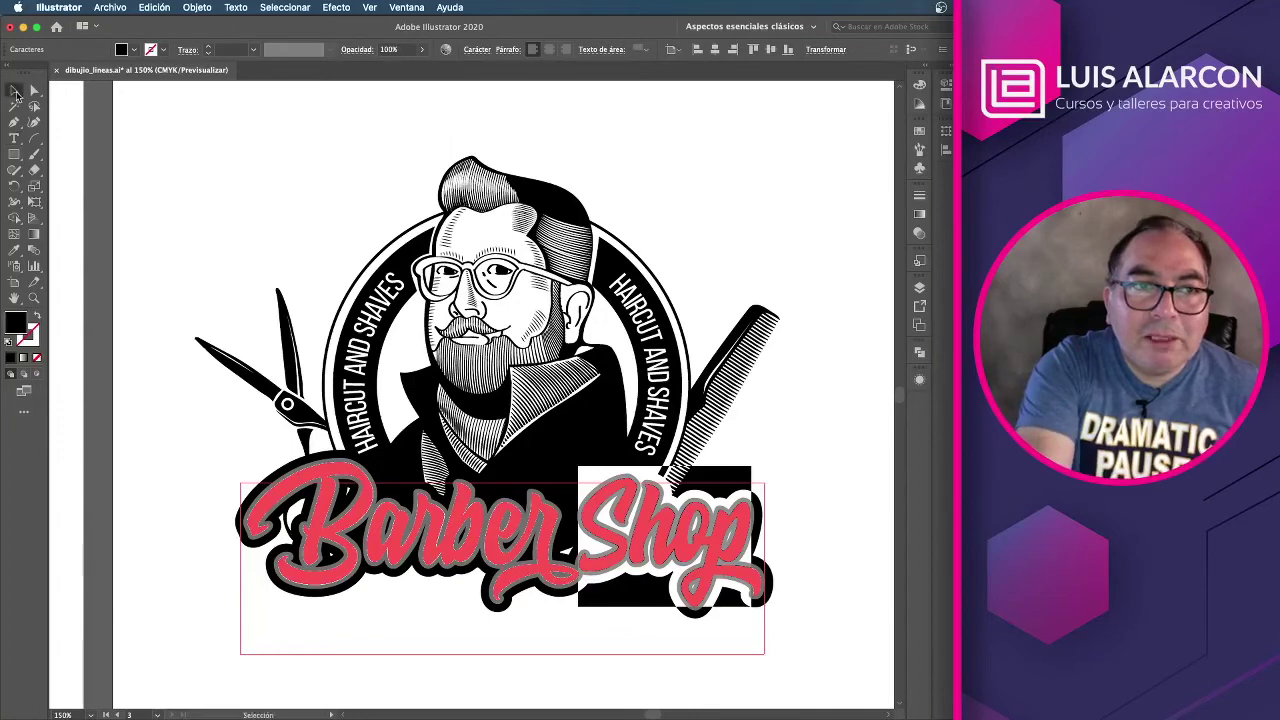
left_click(811, 503)
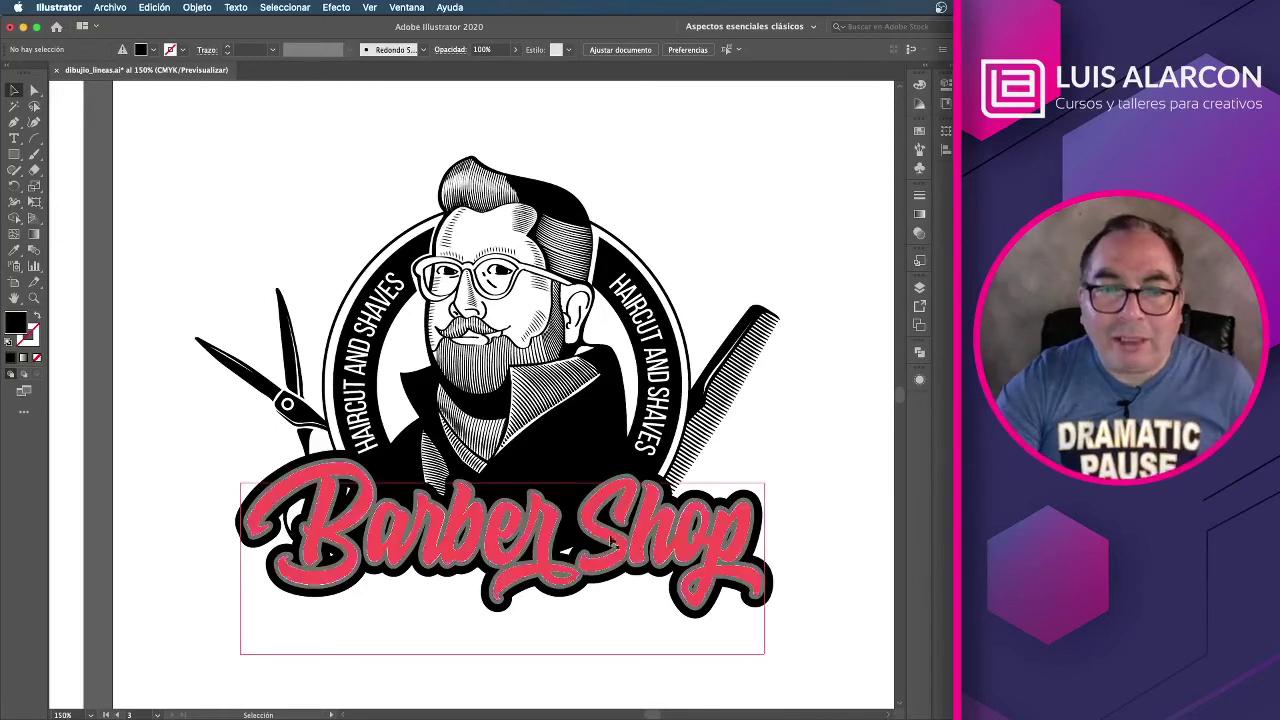
Step: Try several alternate glyphs for the final 'r' of Barber, settling on the long-tailed one
double_click(548, 540)
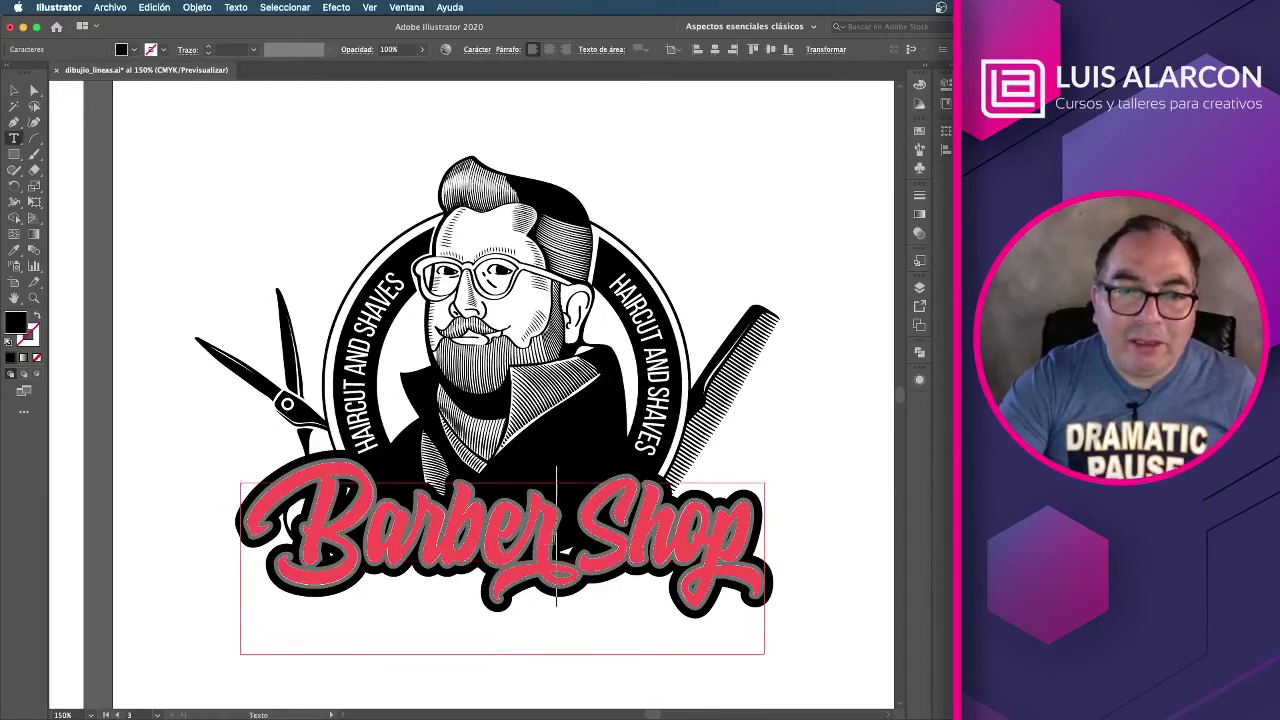
double_click(556, 545)
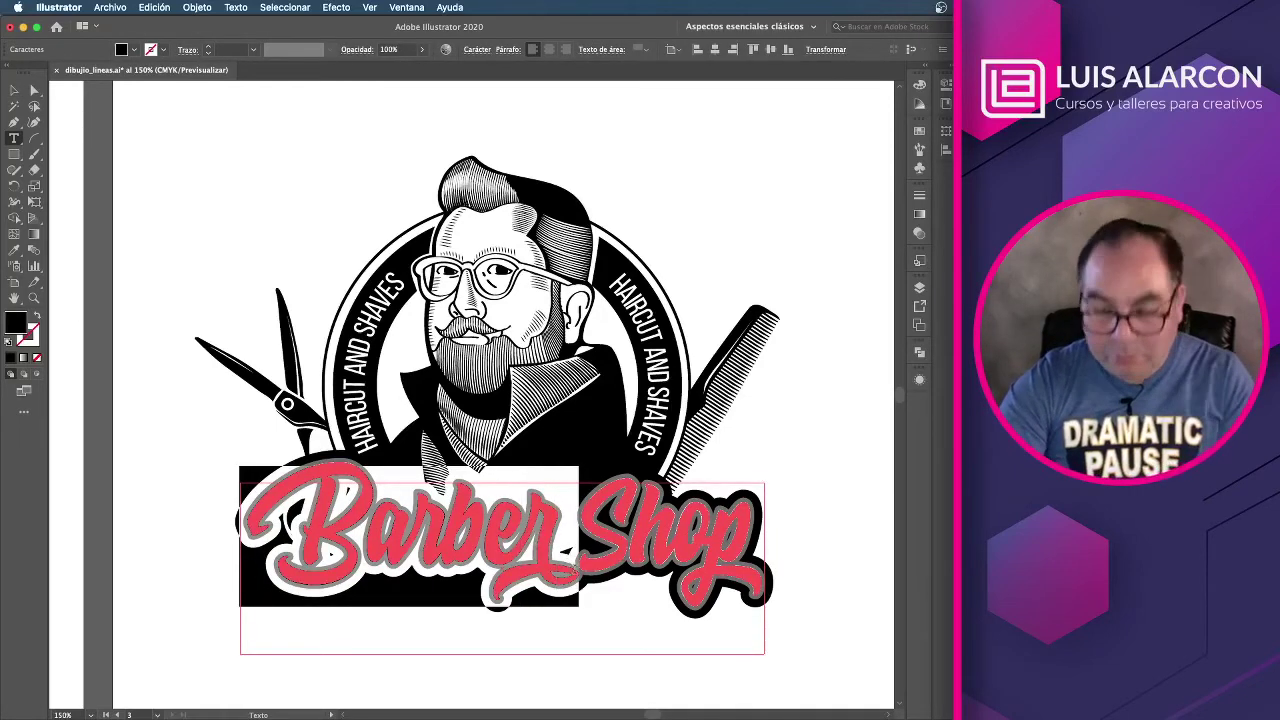
key("BackSpace")
key("ctrl+z")
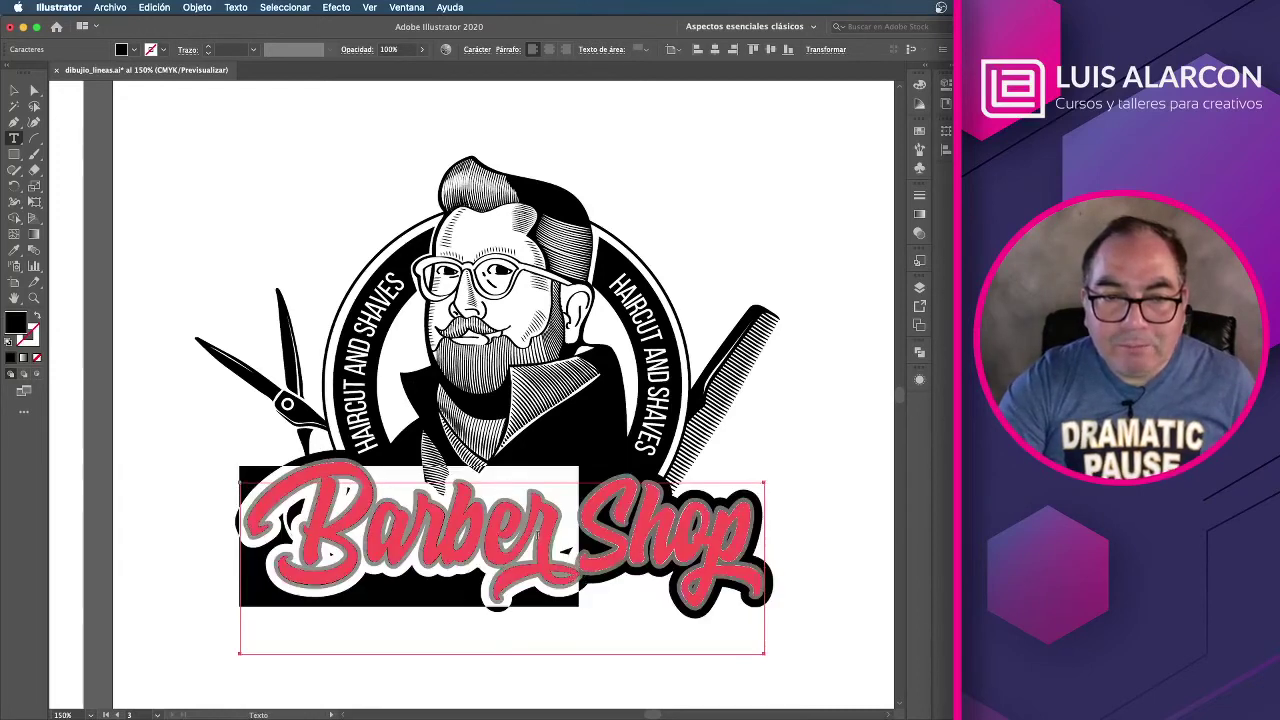
left_click_drag(522, 545, 560, 543)
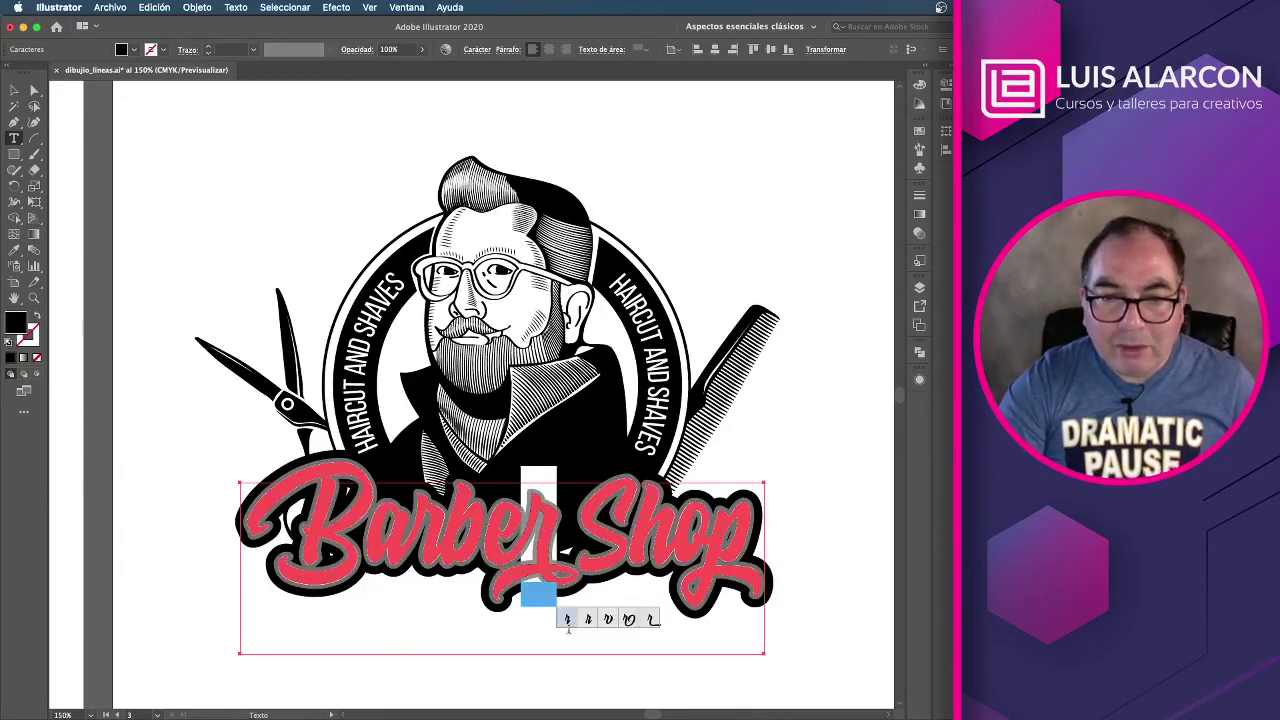
left_click(629, 620)
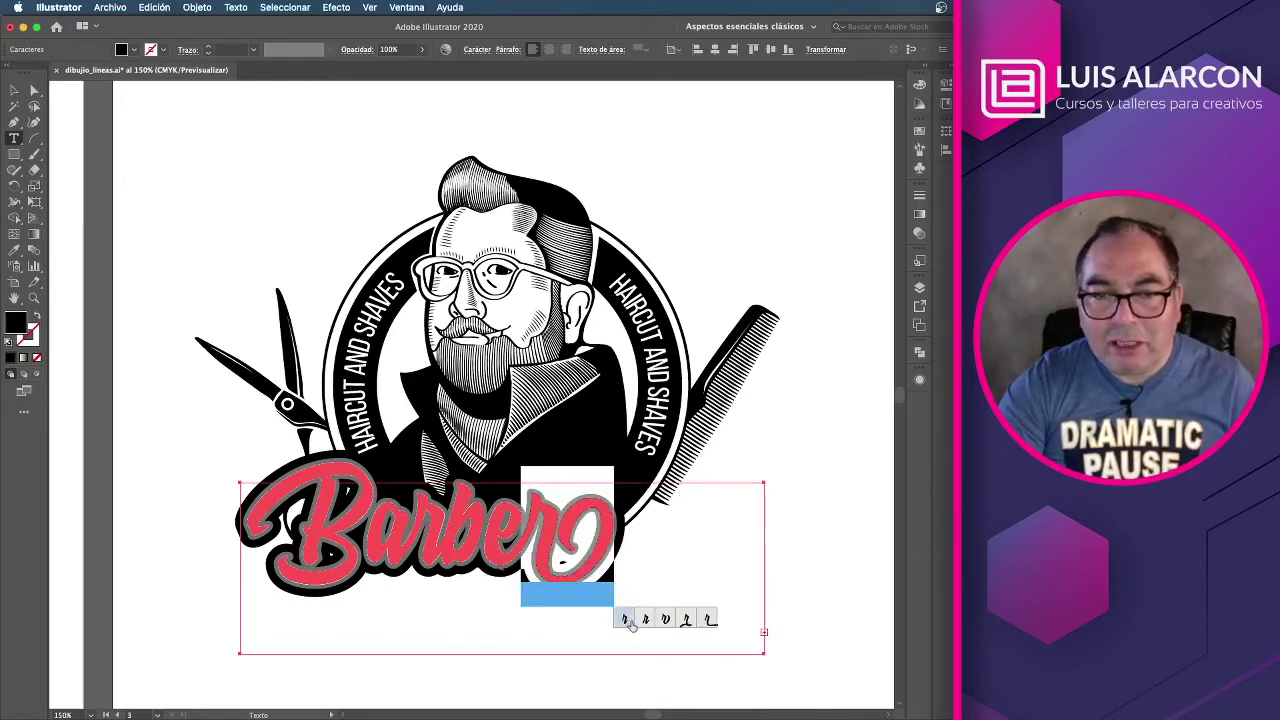
left_click(647, 620)
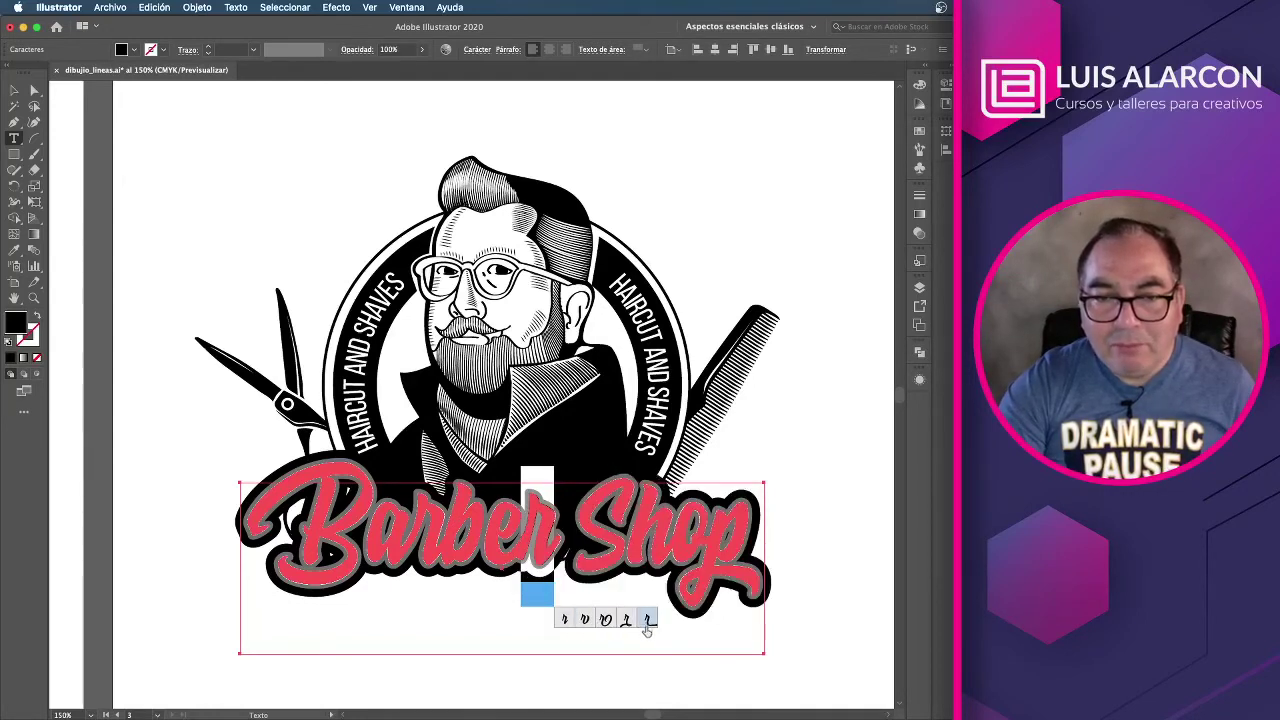
left_click(628, 620)
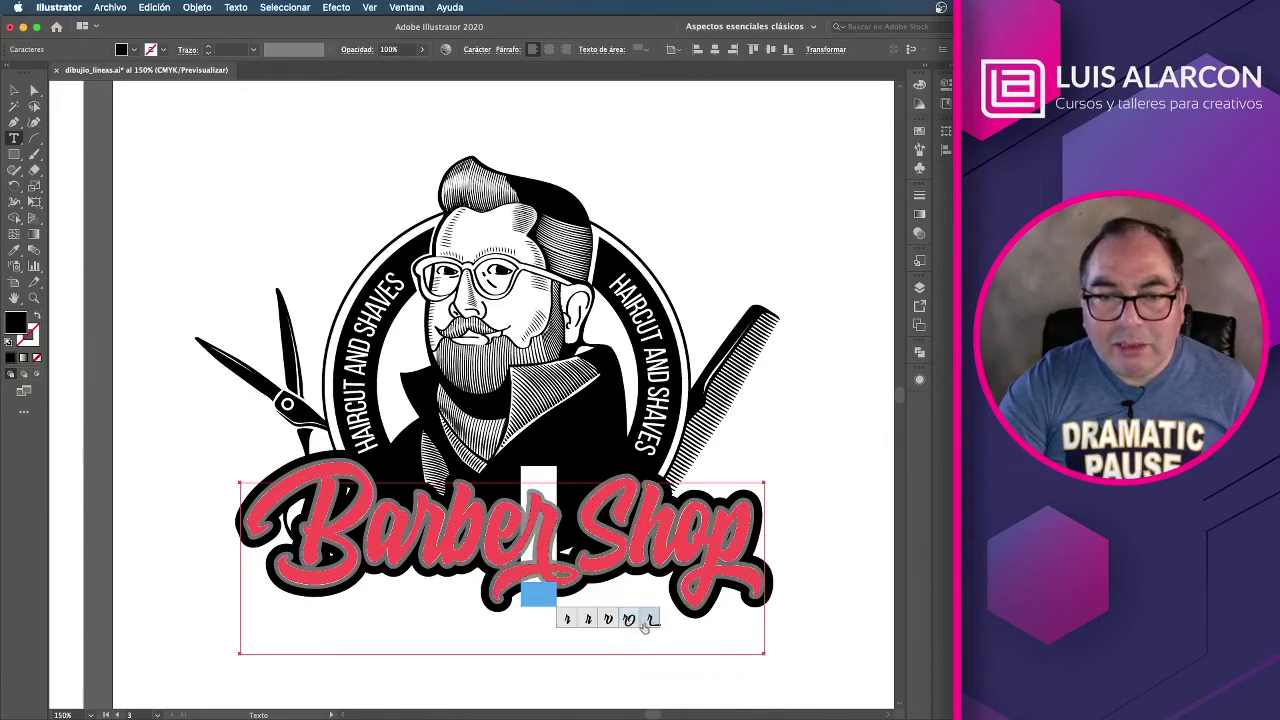
left_click(649, 620)
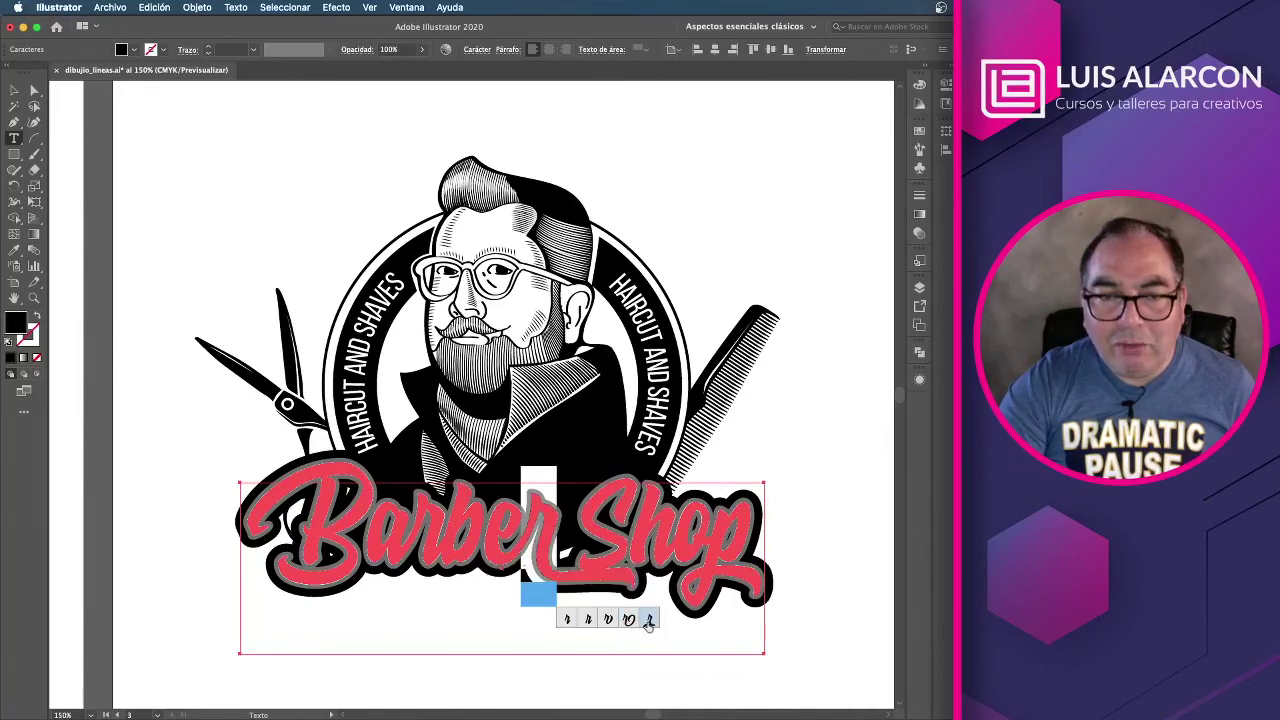
left_click(630, 622)
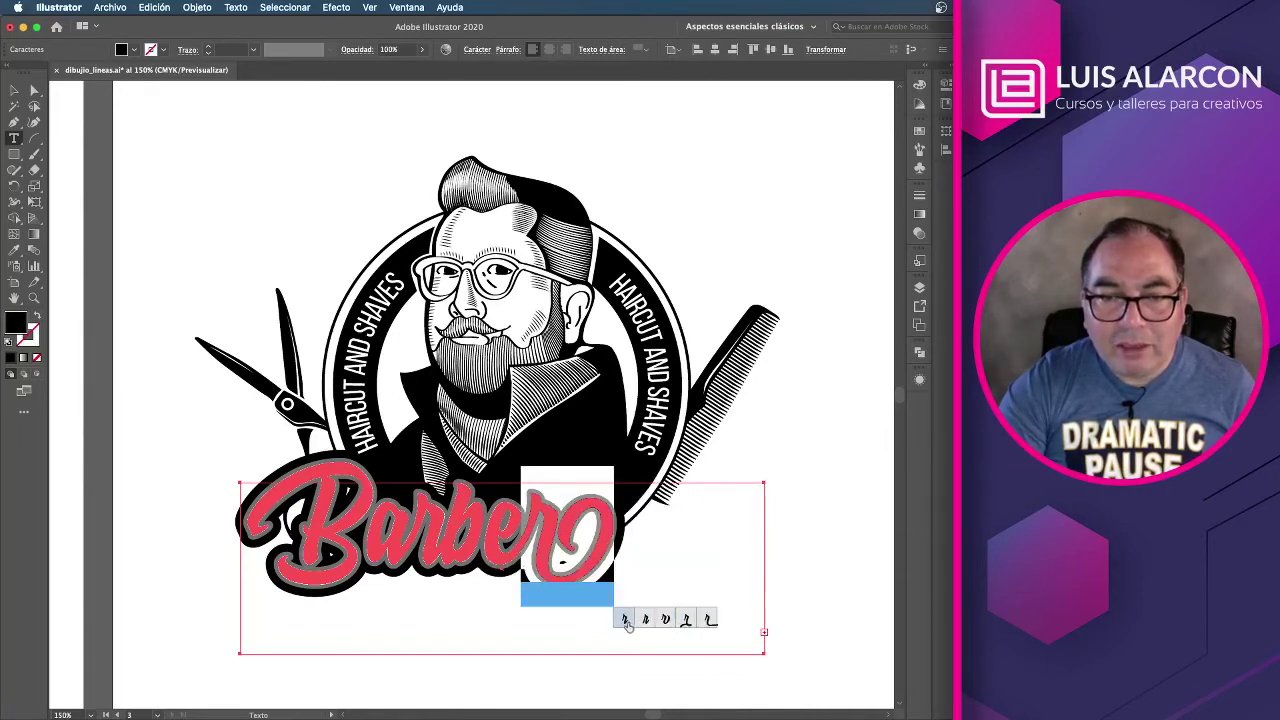
left_click(646, 621)
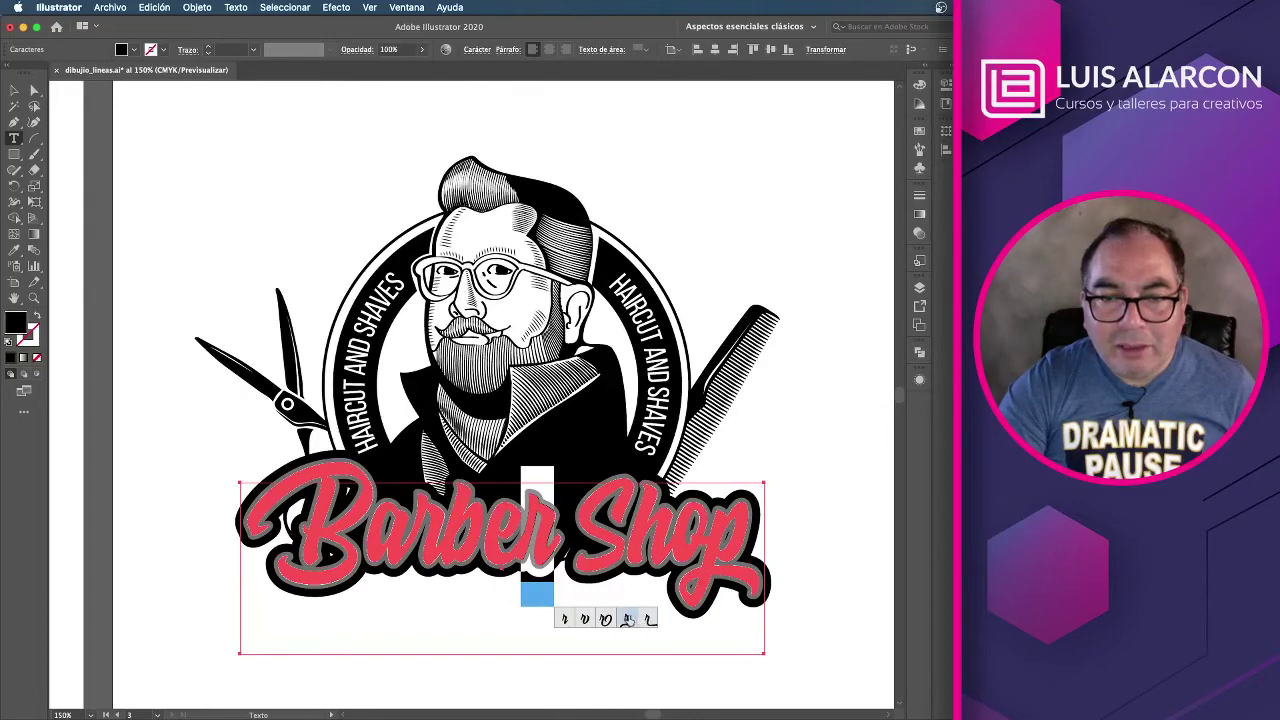
left_click(627, 621)
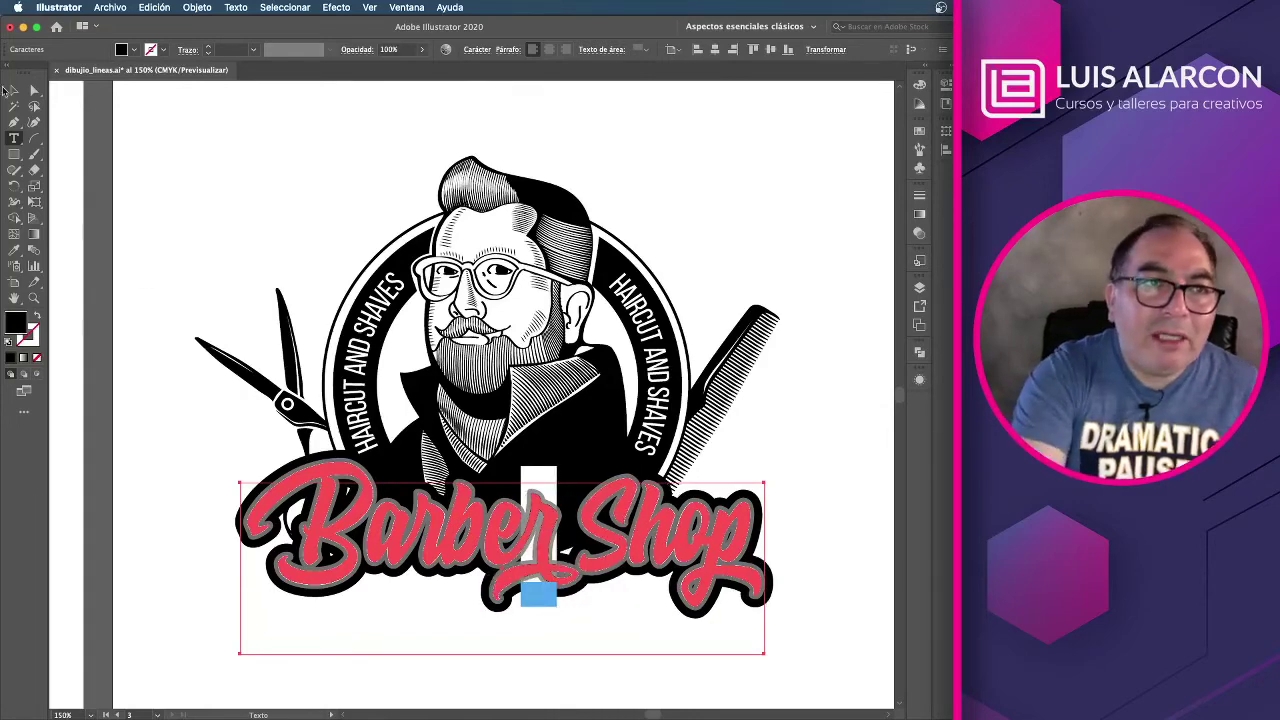
left_click(14, 90)
left_click(866, 392)
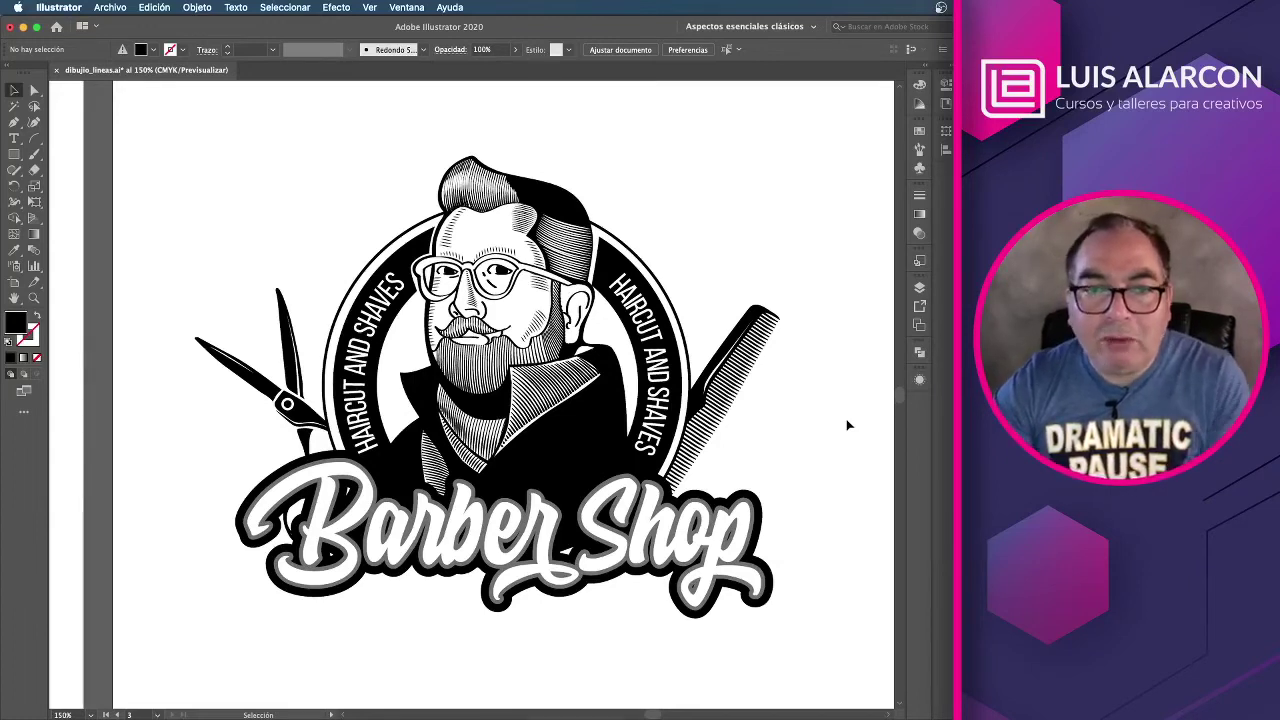
Step: Swap the 'b' in Barber for a narrower alternate, trying and undoing an 'S' alternate
double_click(493, 562)
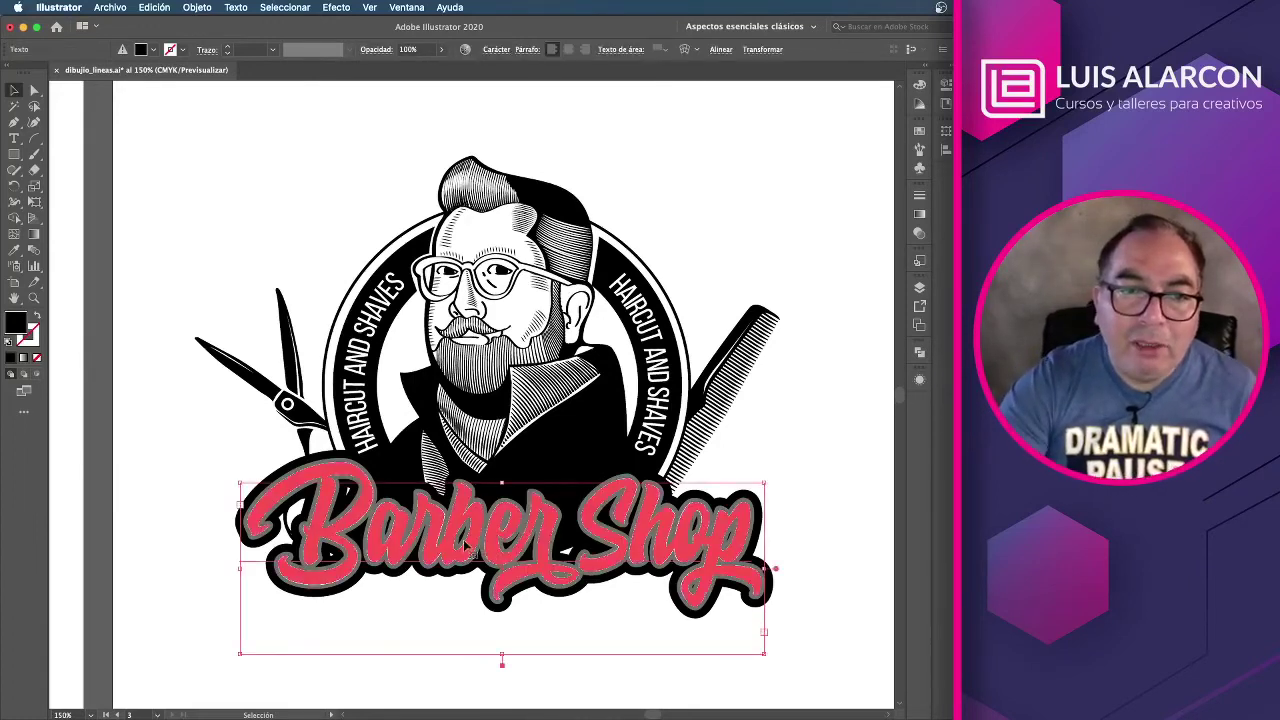
left_click_drag(442, 560, 484, 575)
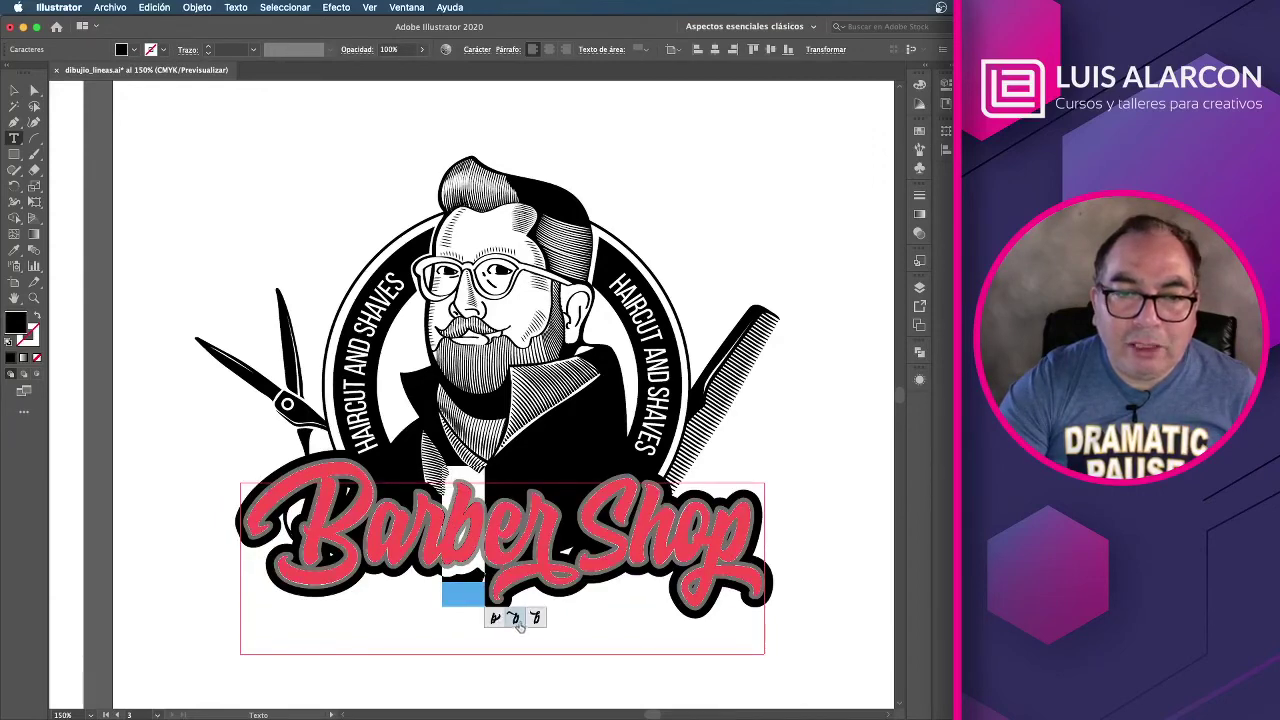
left_click(534, 618)
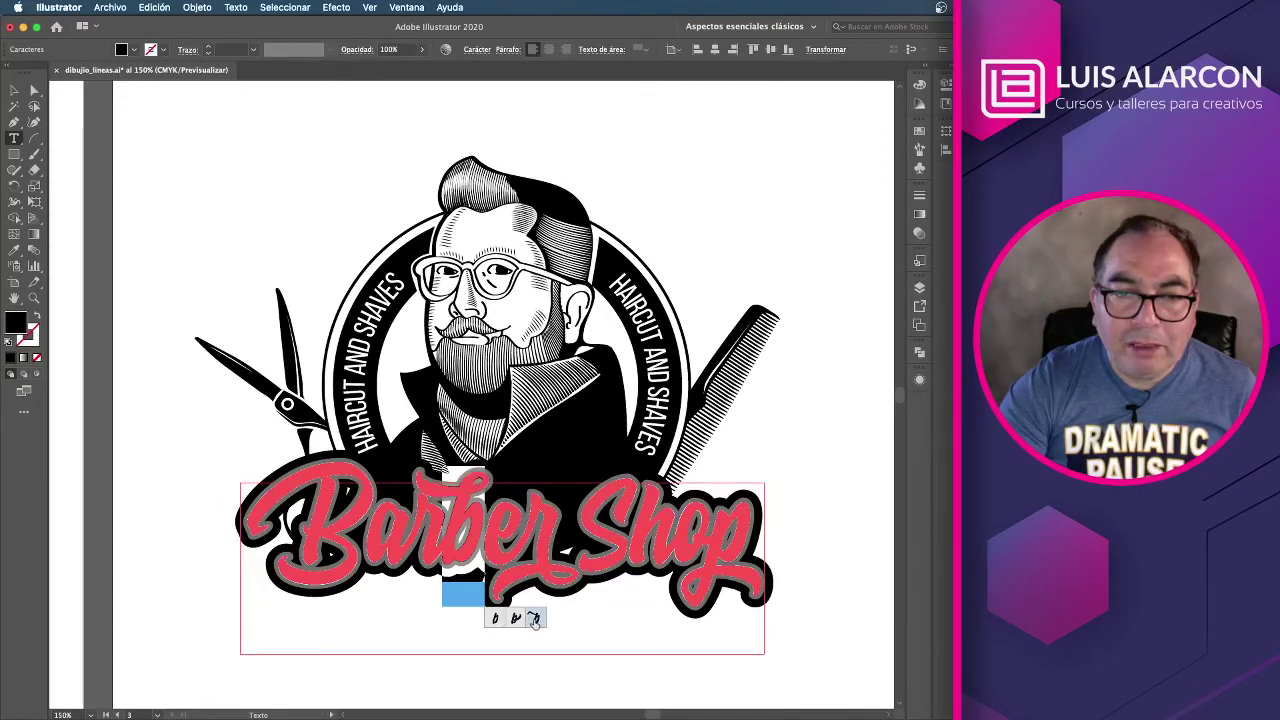
left_click(516, 618)
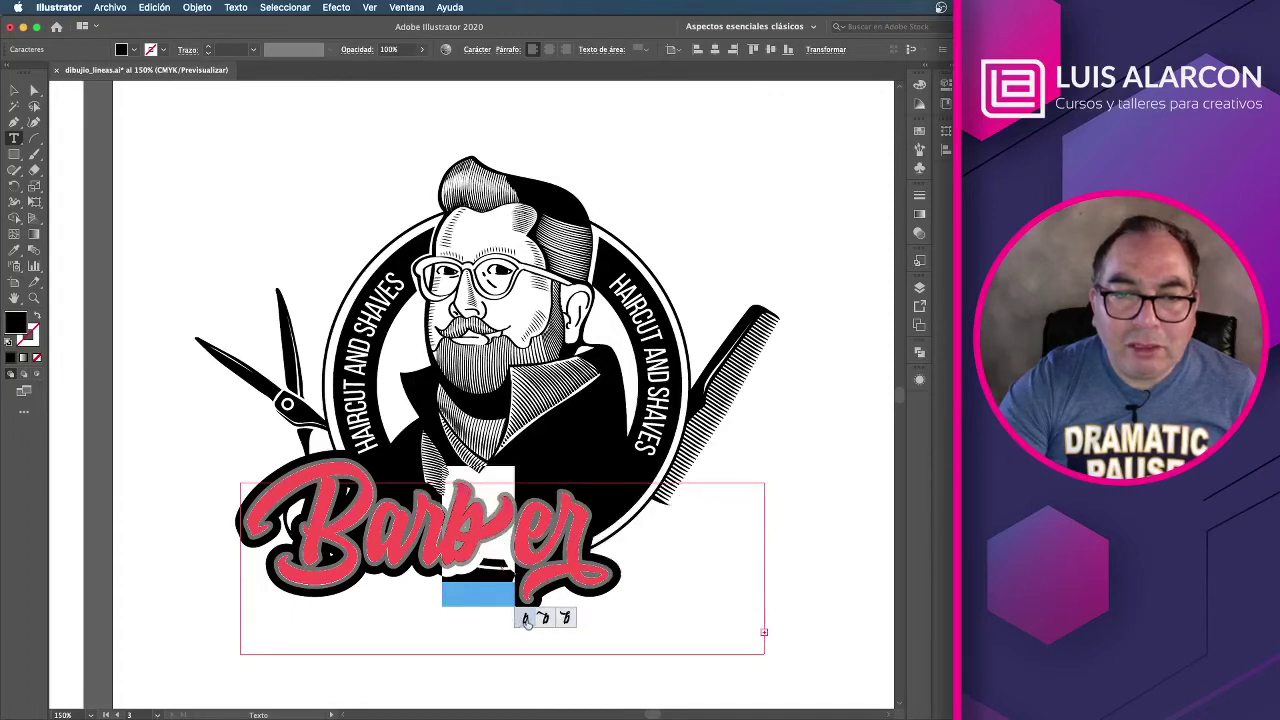
left_click(526, 619)
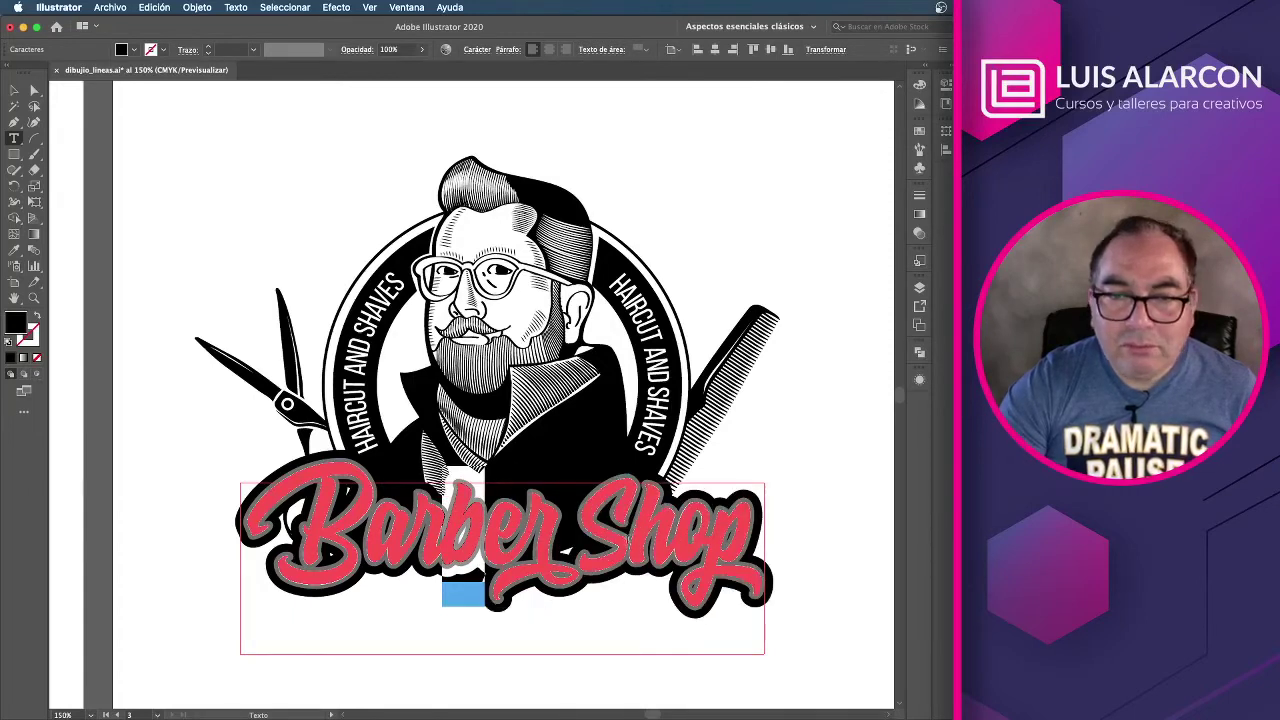
left_click_drag(632, 546, 594, 546)
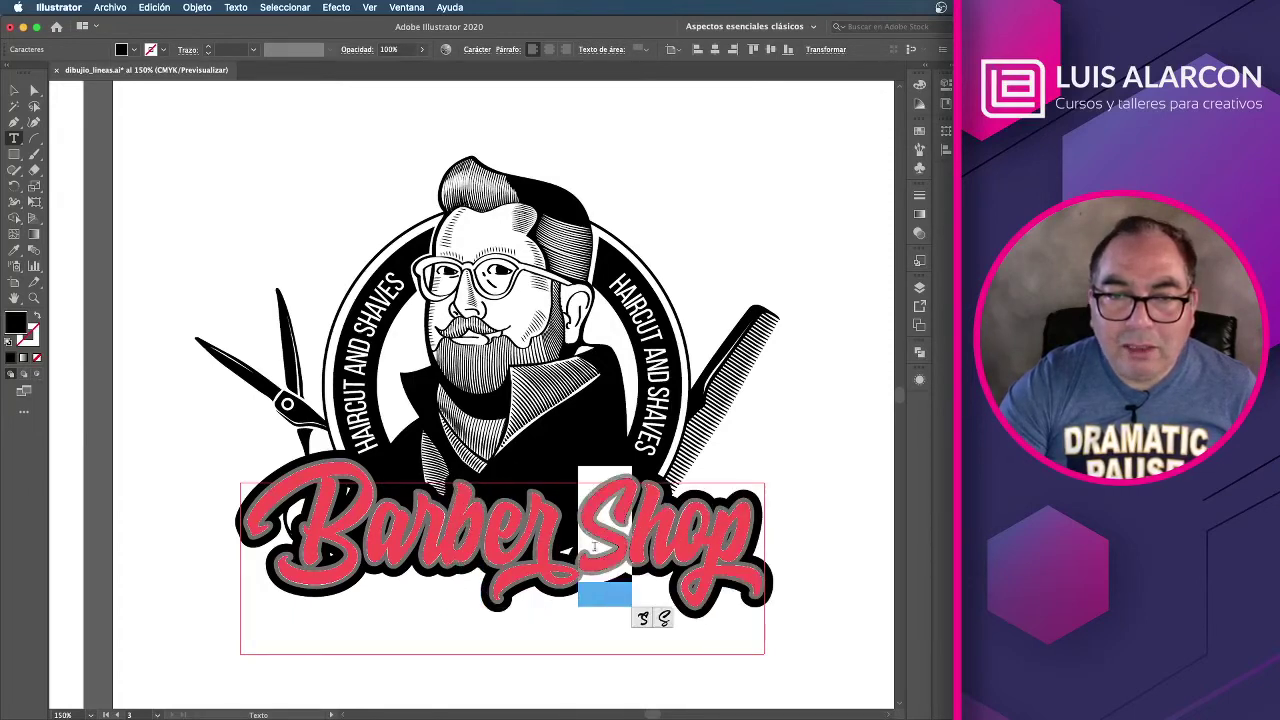
left_click(642, 620)
key("ctrl+z")
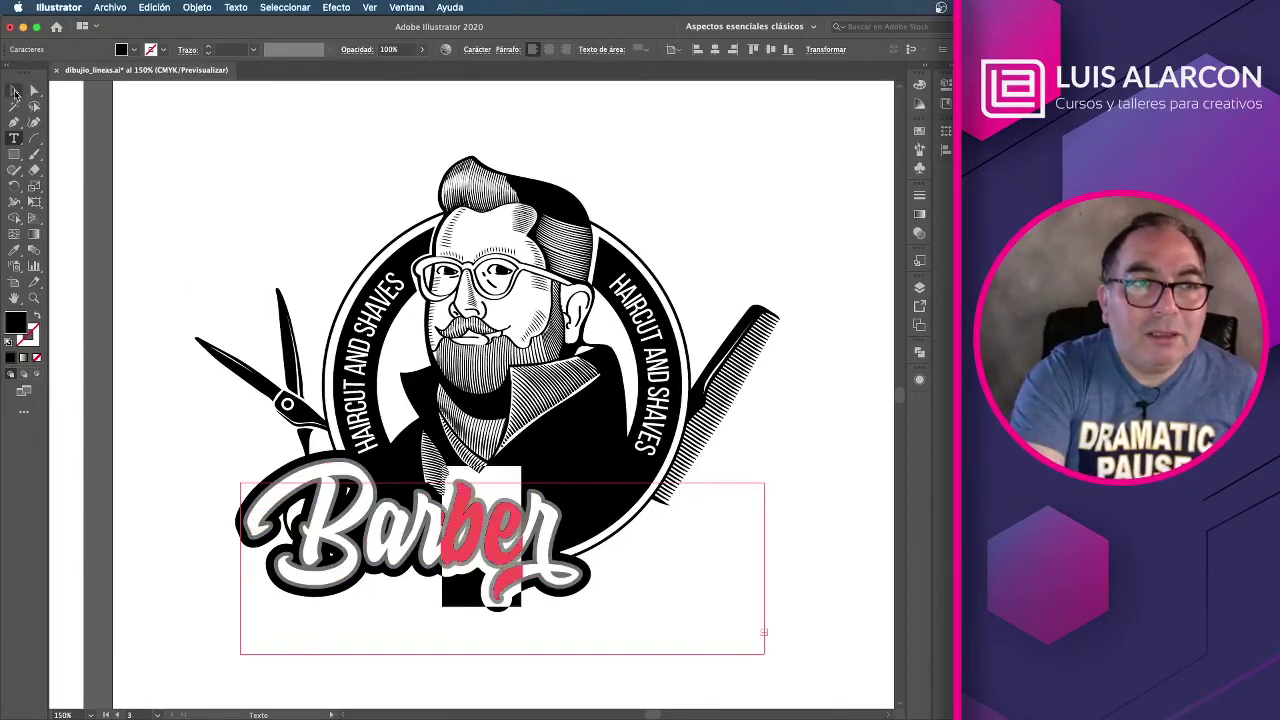
left_click(14, 91)
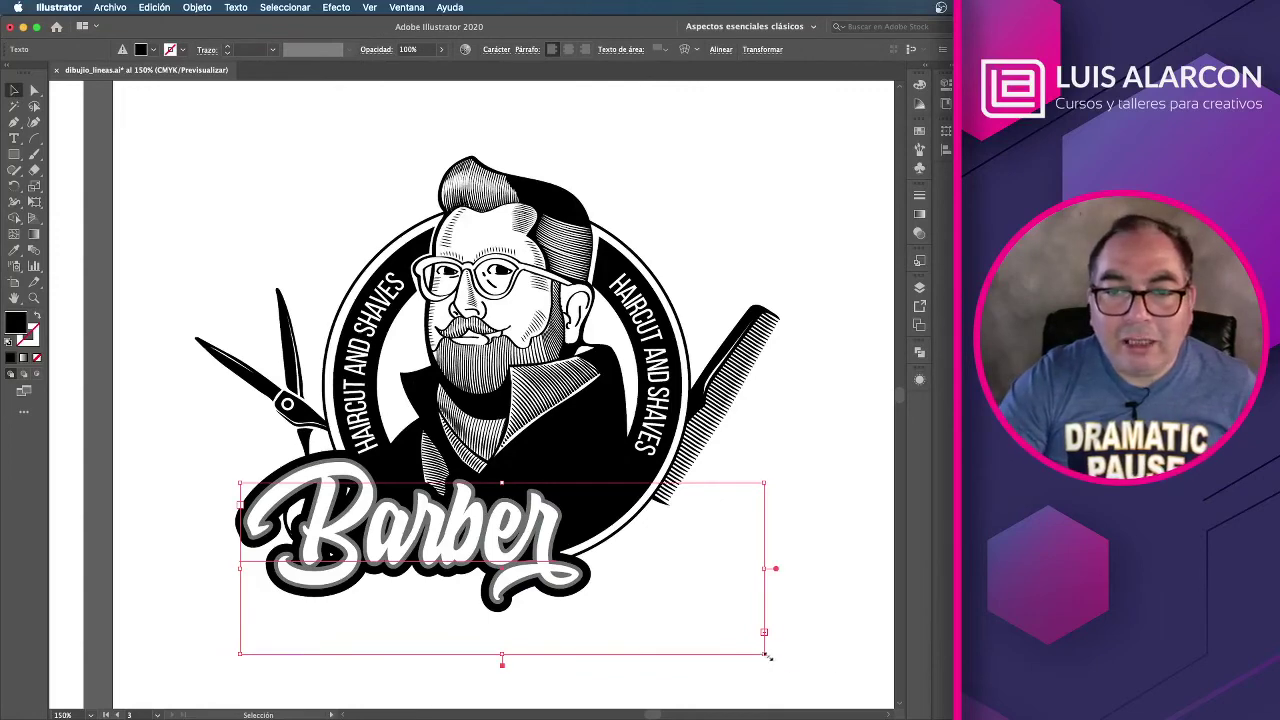
Step: Widen the text frame so 'Barber Shop' fits, nudge it left, and show its Appearance attributes
left_click_drag(768, 656, 804, 663)
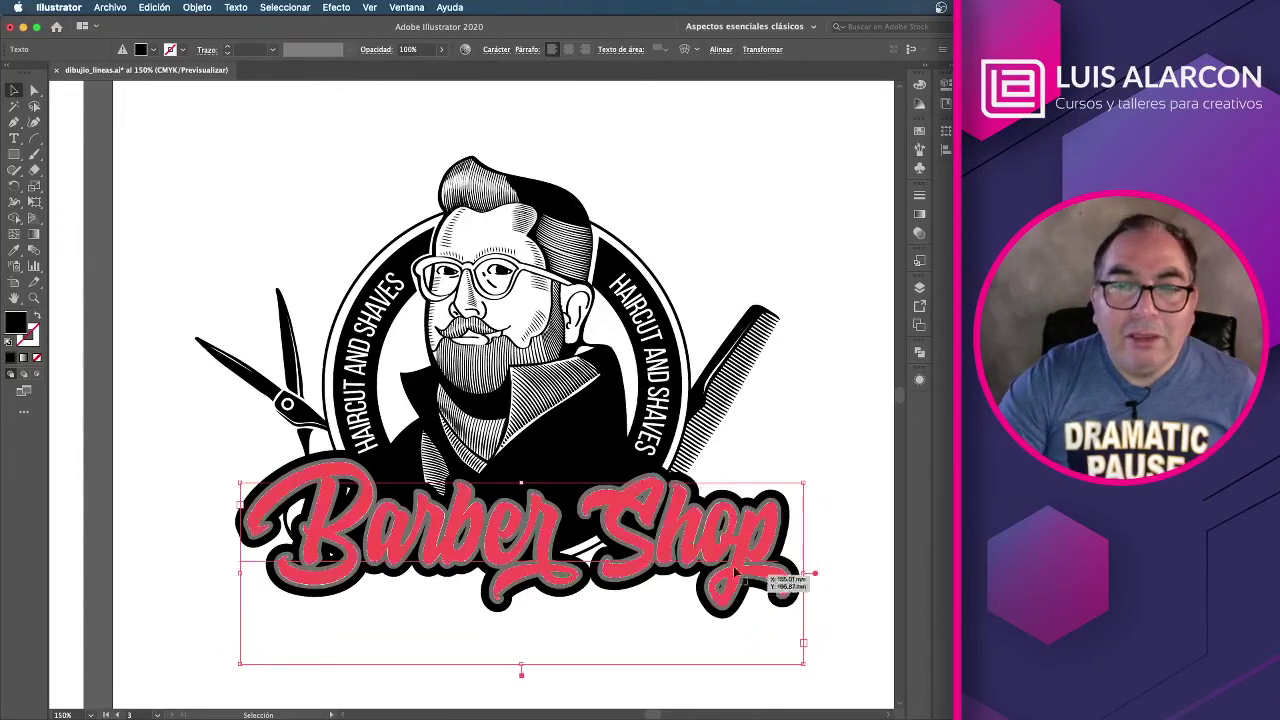
left_click_drag(668, 550, 652, 548)
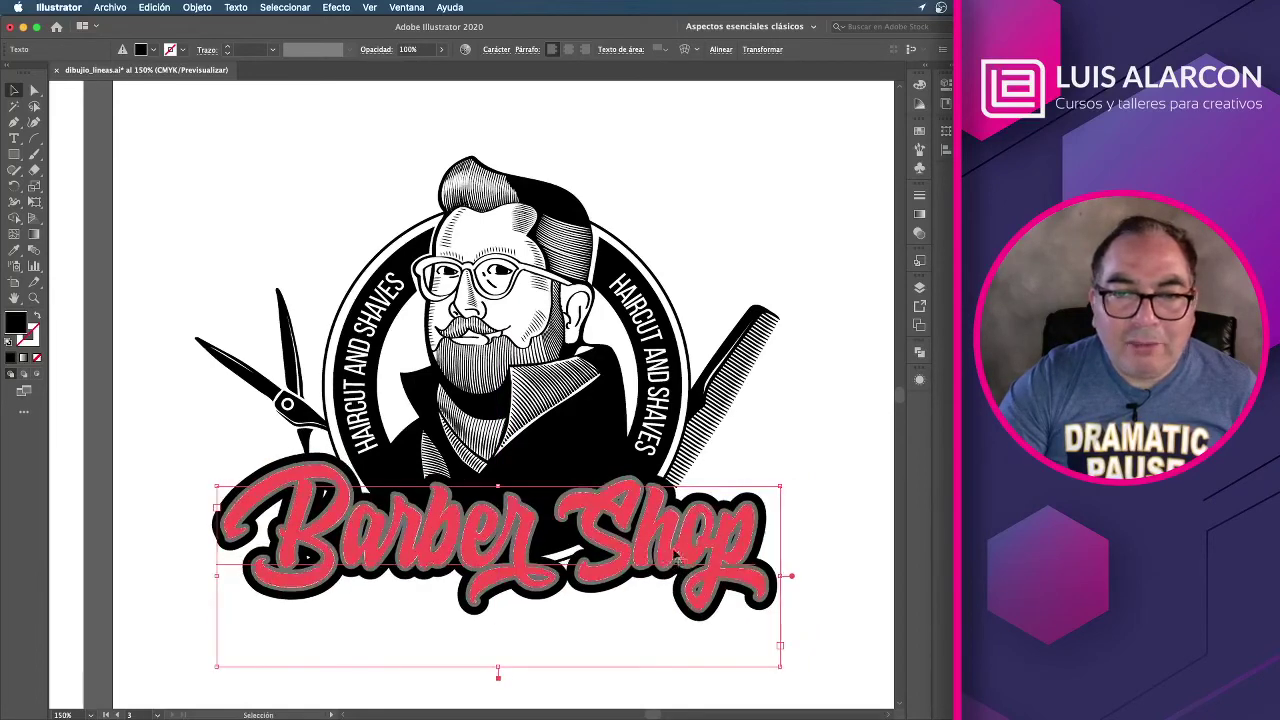
left_click(801, 534)
key("super+z")
key("super+z")
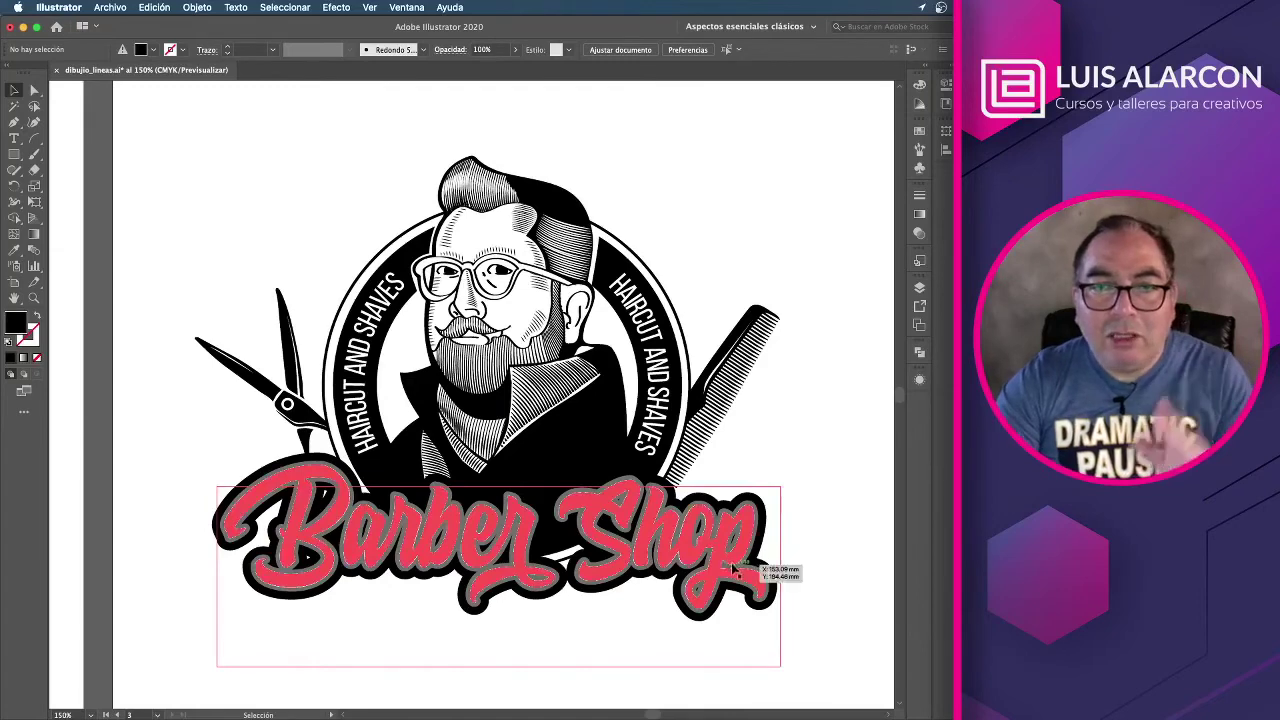
left_click(821, 471)
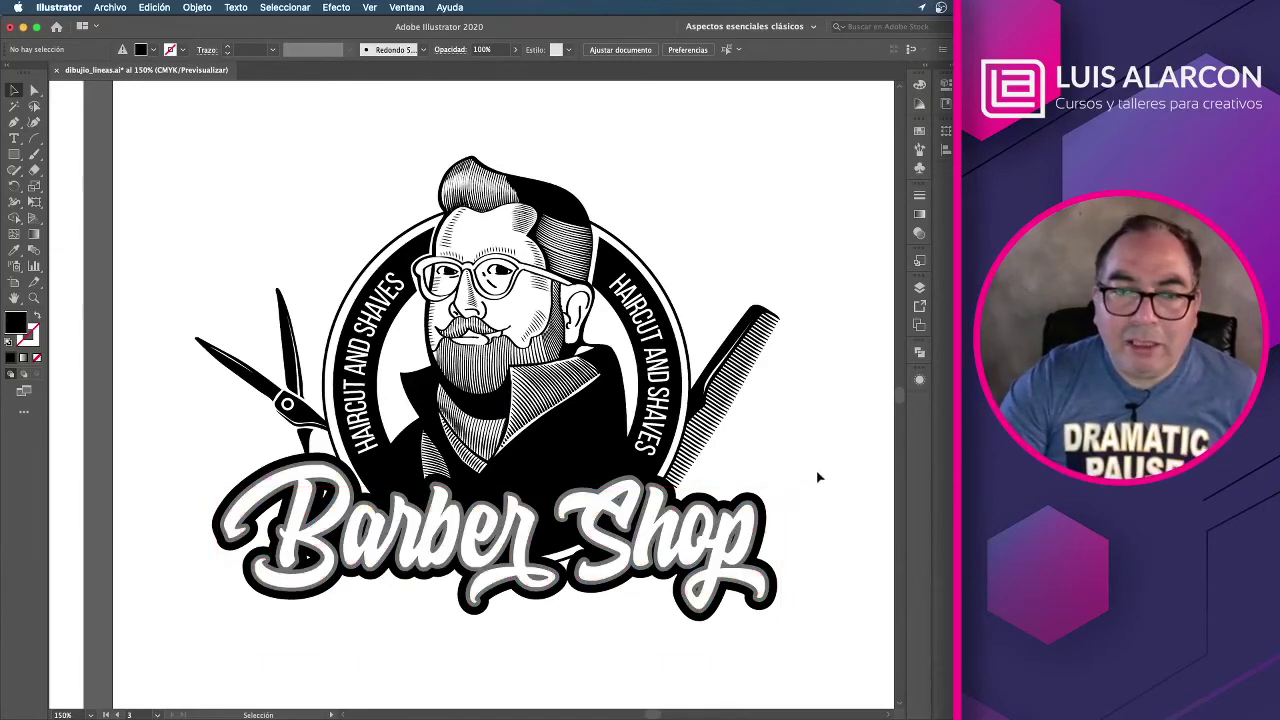
key("super+z")
key("super+z")
key("super+shift+z")
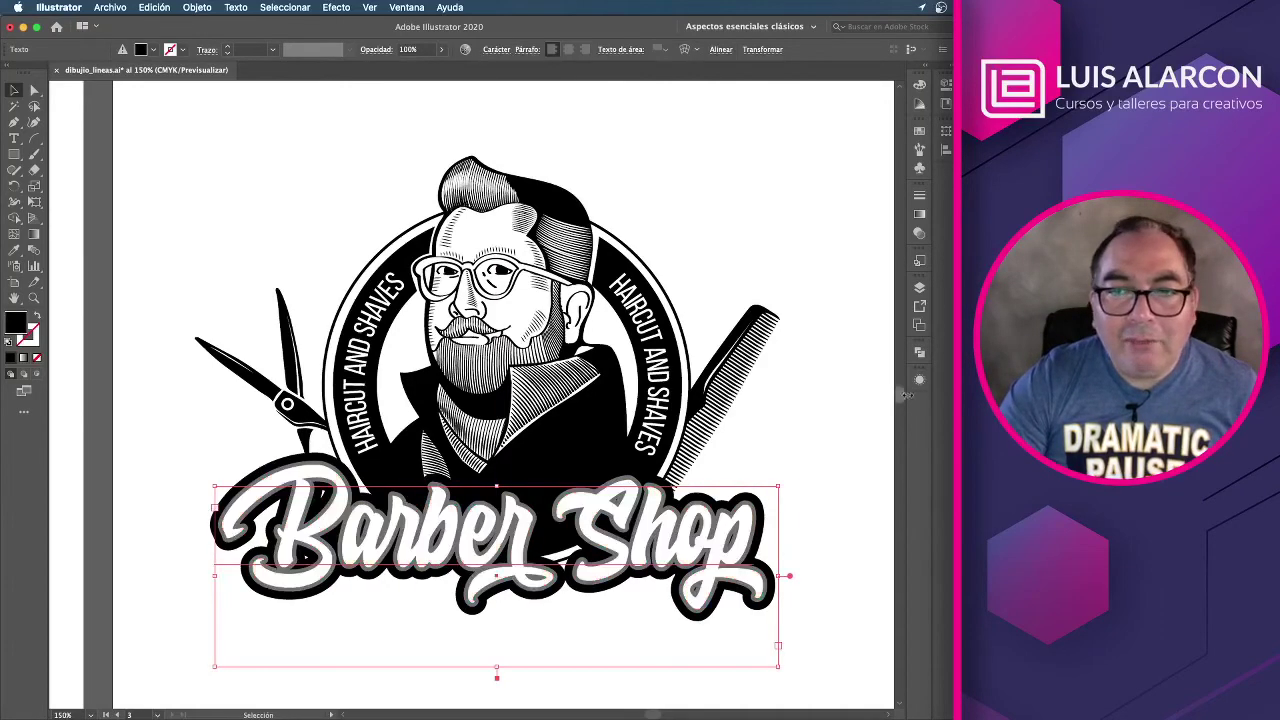
left_click(920, 380)
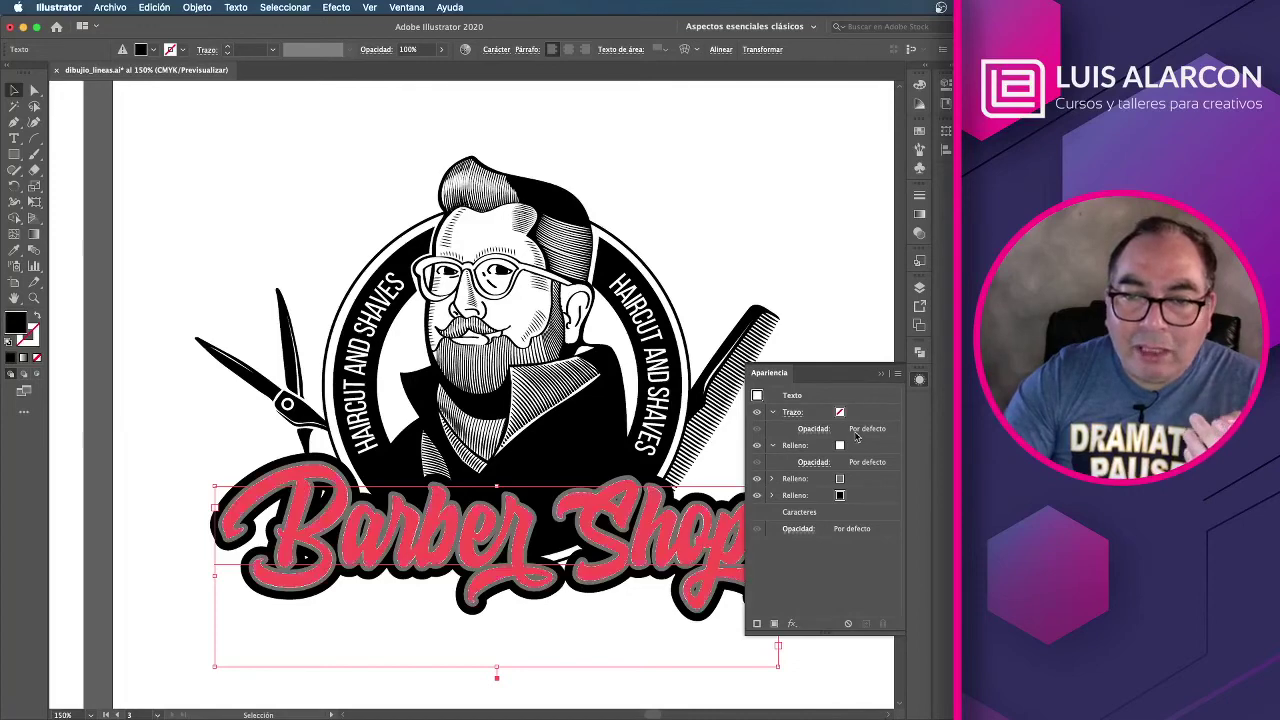
Step: Change the lettering's outer fill swatch from magenta to blue
left_click(838, 479)
left_click(853, 479)
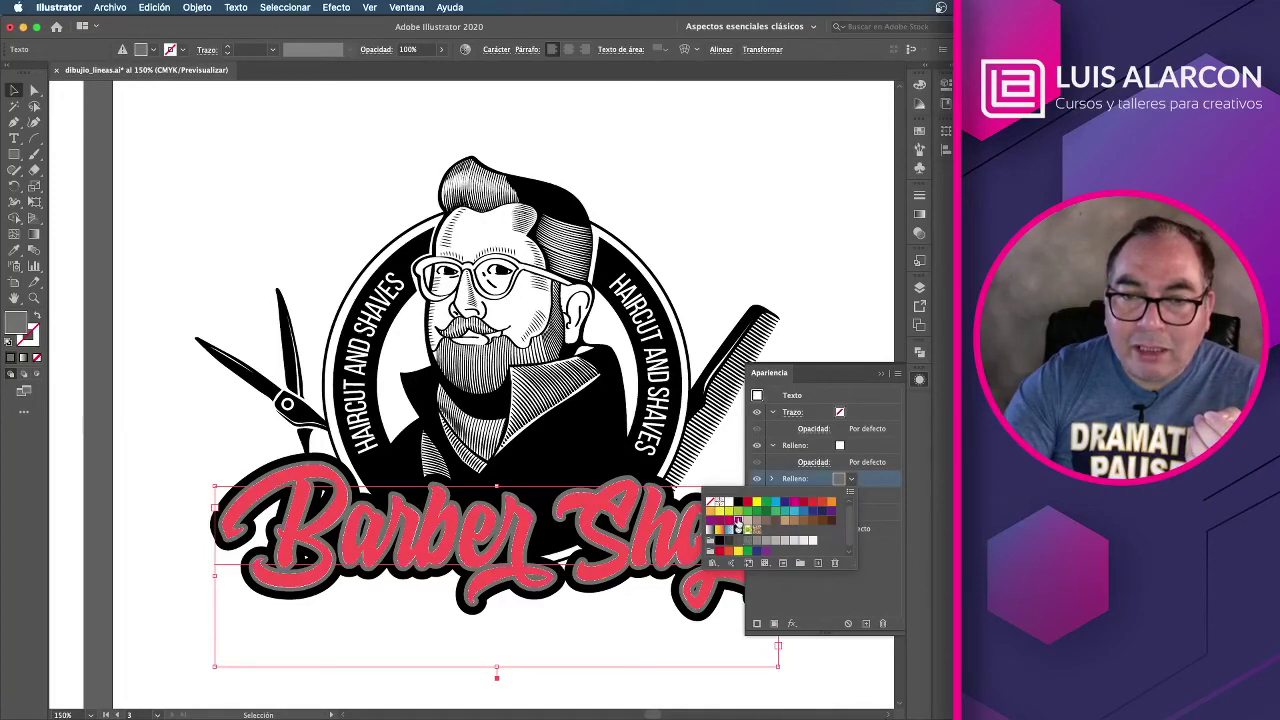
left_click(737, 521)
left_click(855, 268)
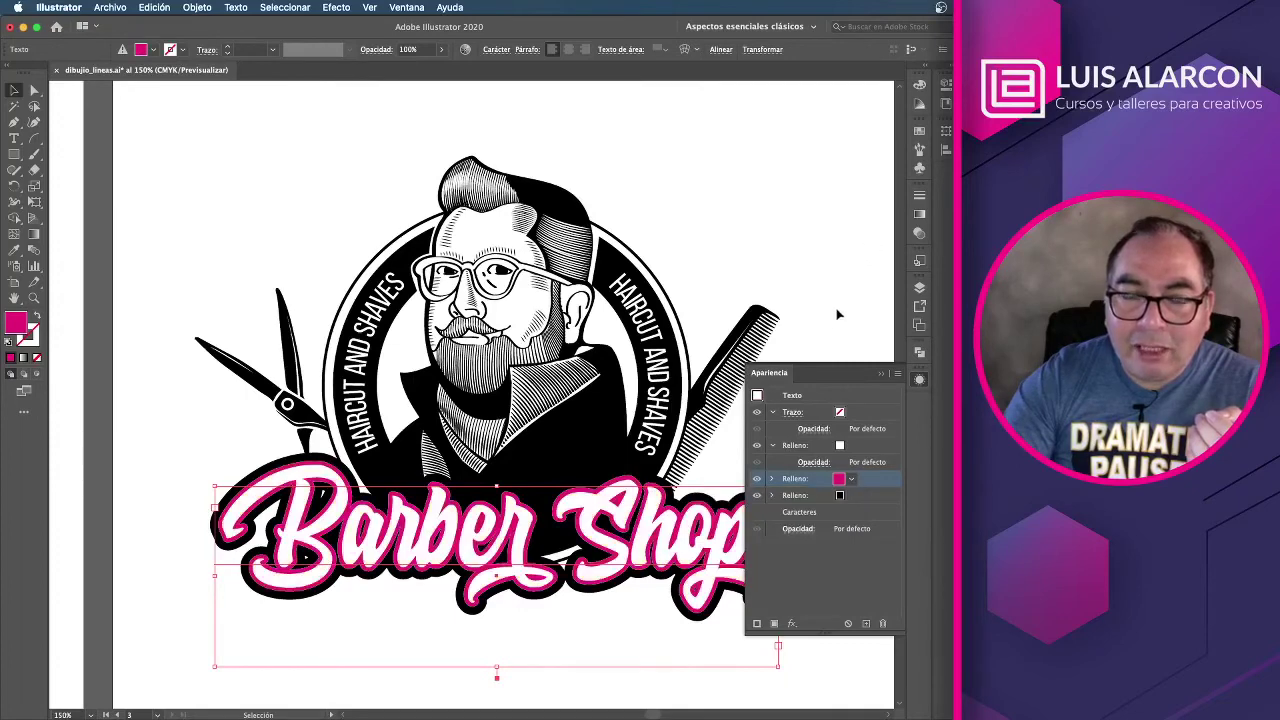
left_click(851, 482)
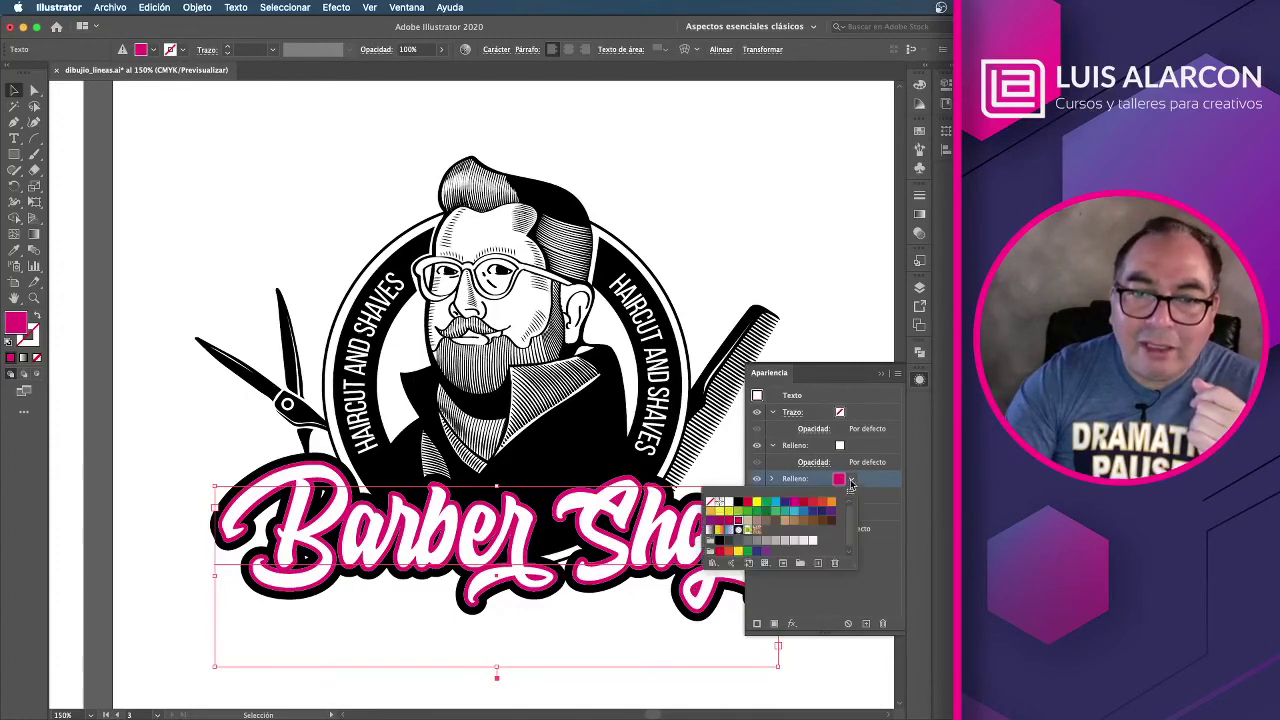
left_click(834, 501)
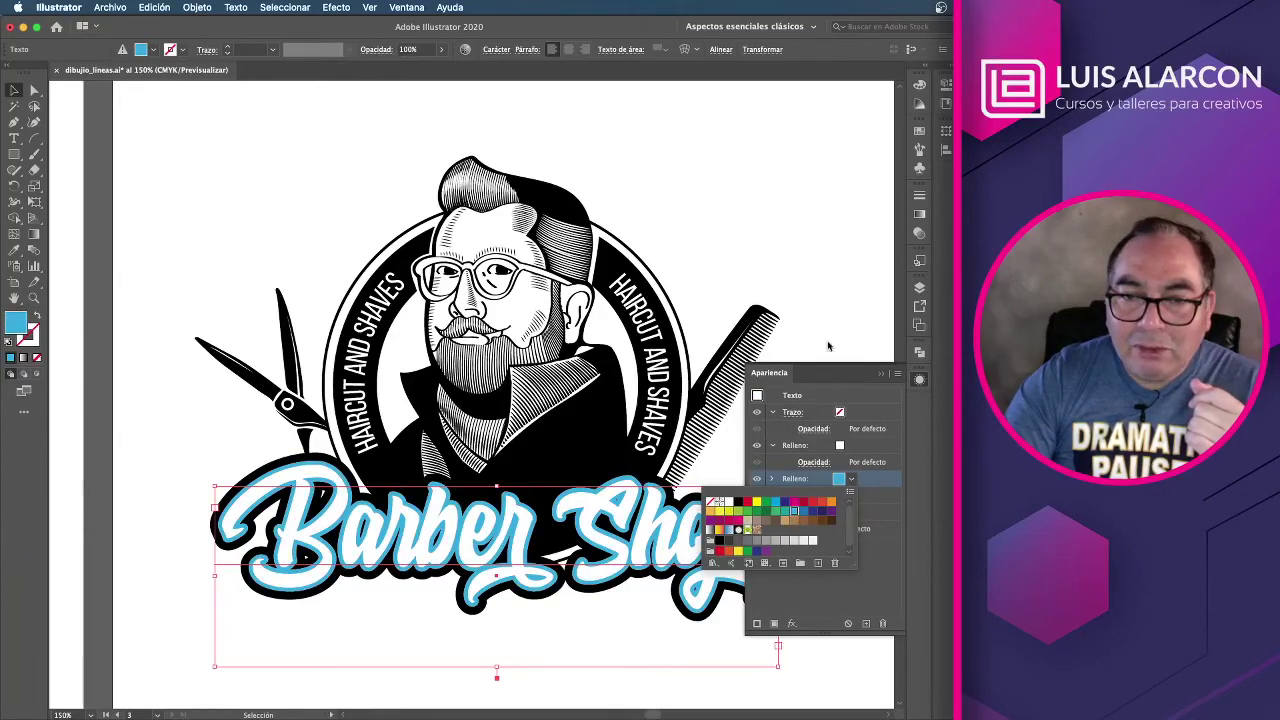
key("Escape")
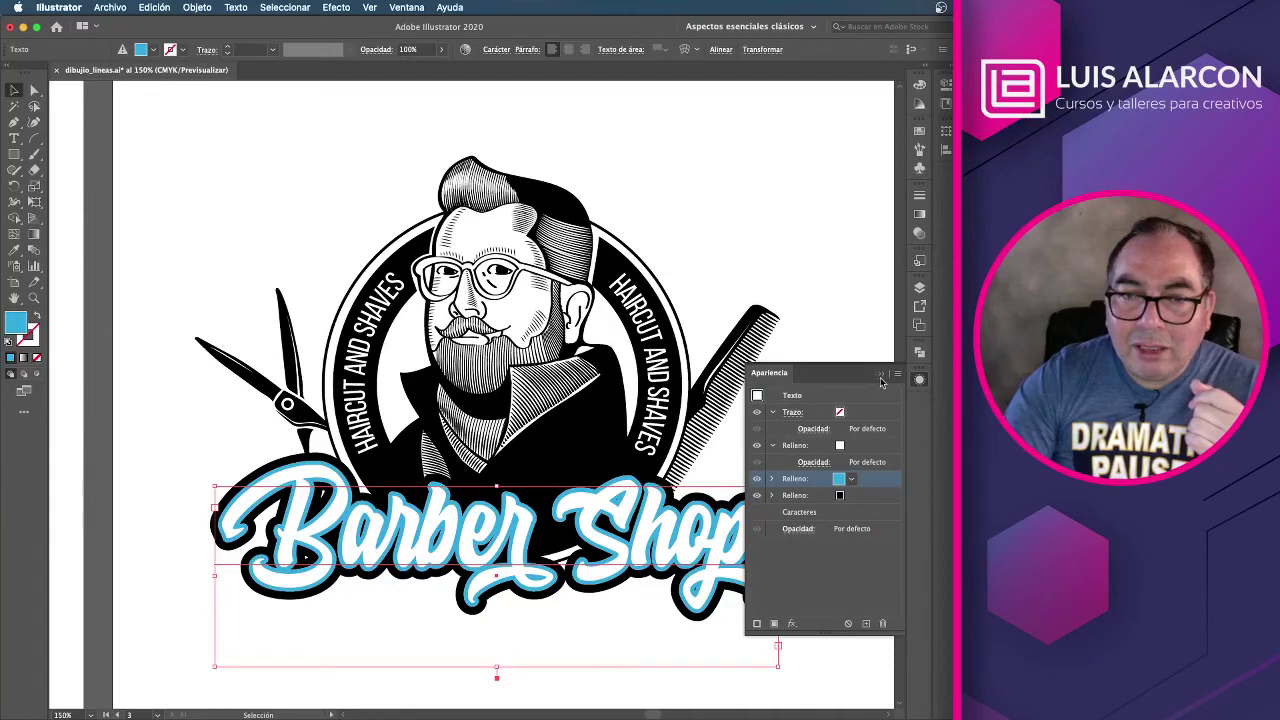
Step: Close the Appearance panel, deselect, and compare the blue outline against the pink via undo/redo
left_click(880, 375)
left_click(858, 436)
key("ctrl+z")
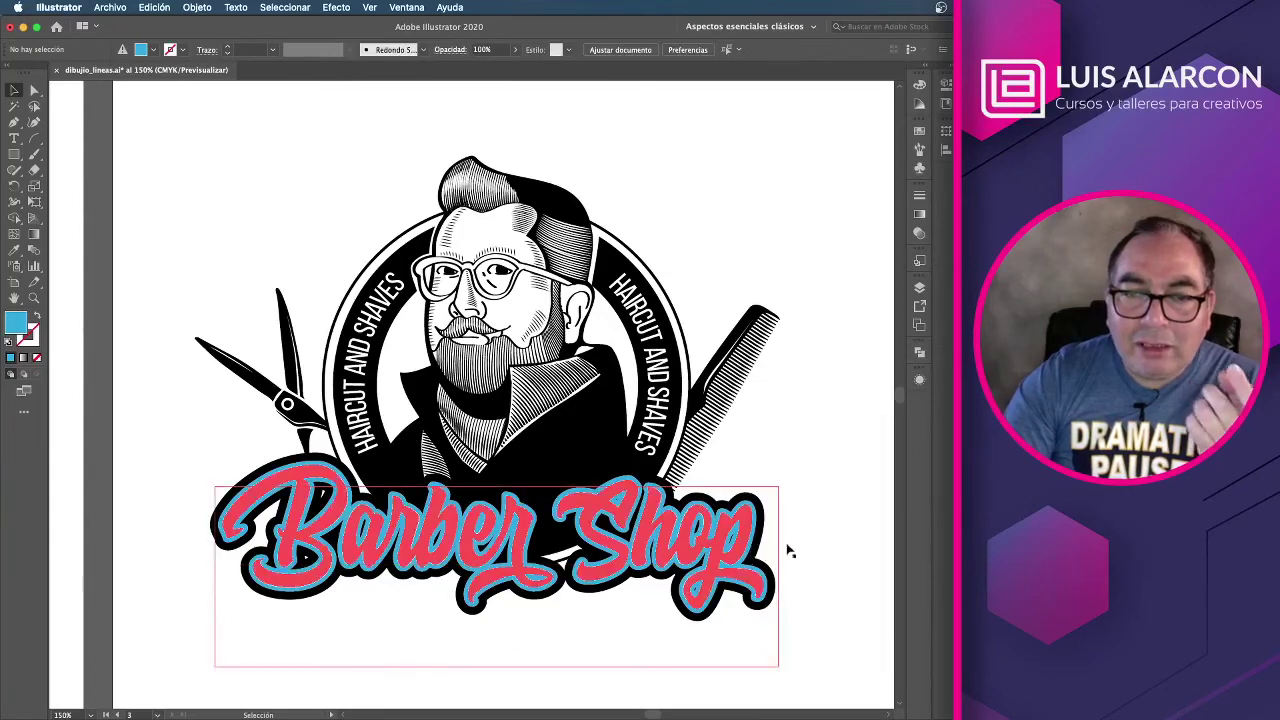
key("ctrl+shift+z")
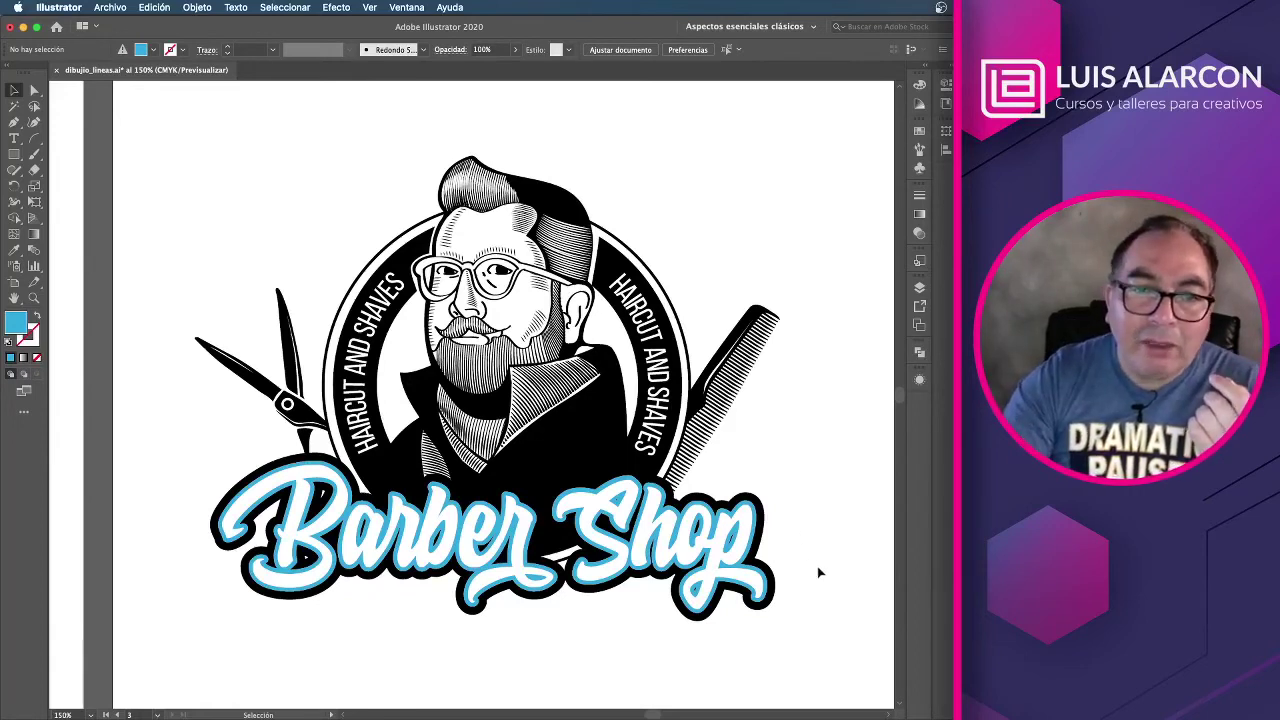
left_click(920, 381)
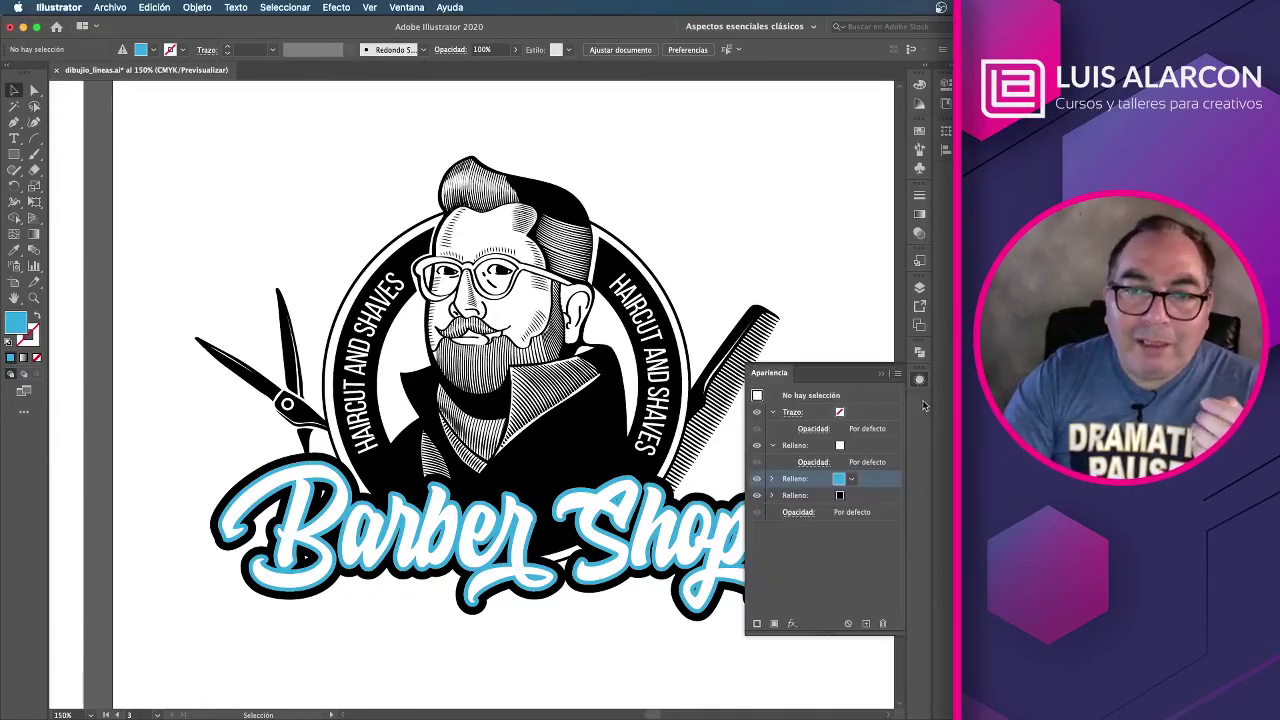
left_click(919, 382)
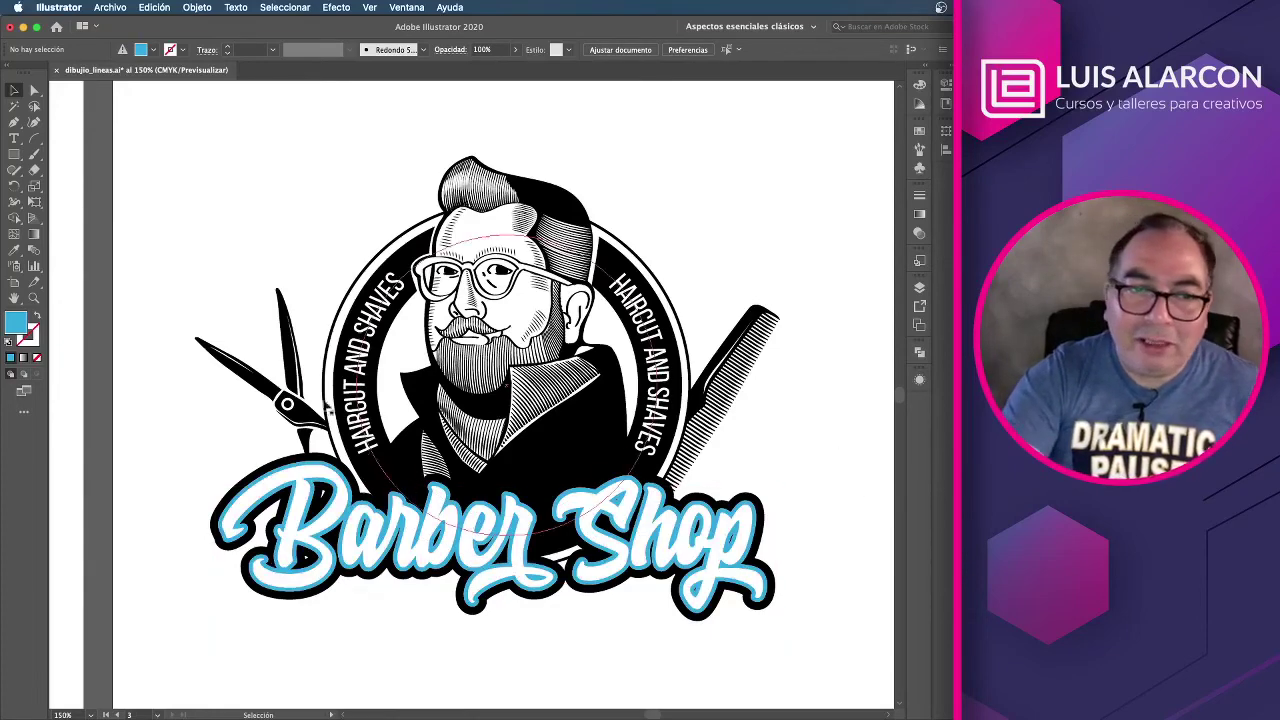
Step: Move the scissors group to sit beside the badge on the left, then deselect
left_click(300, 420)
left_click_drag(300, 418, 236, 350)
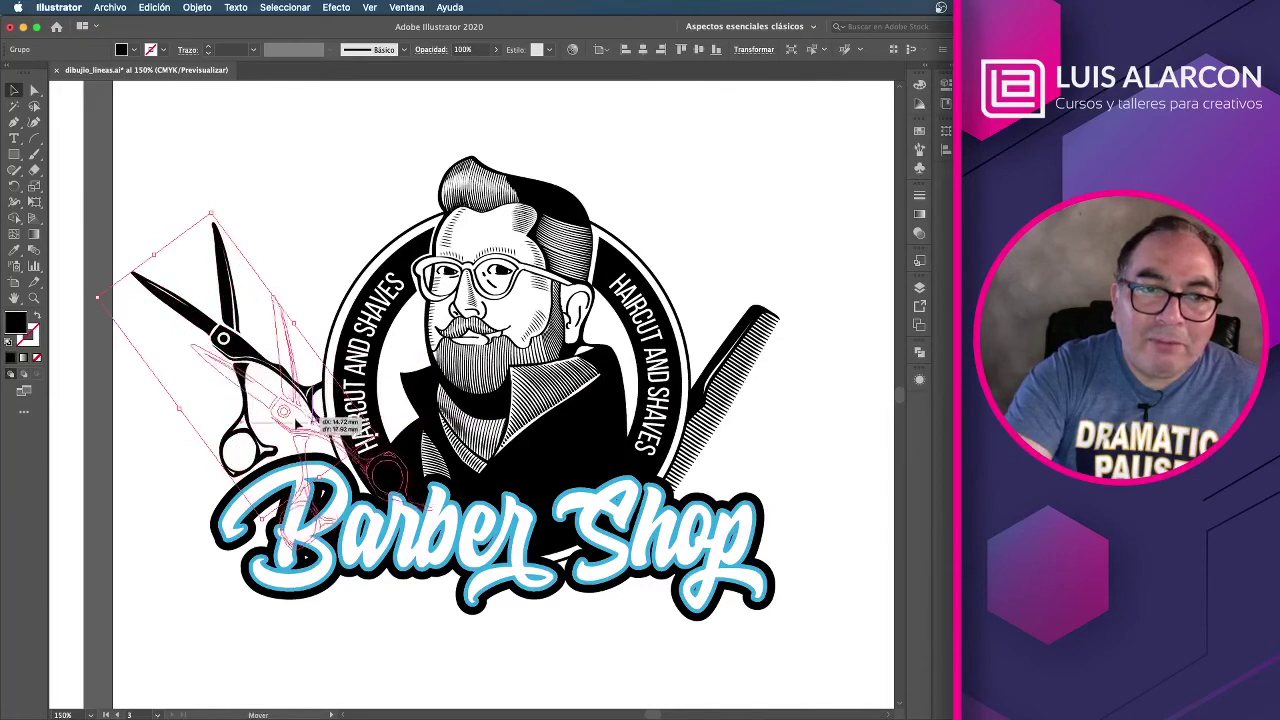
left_click_drag(236, 352, 312, 432)
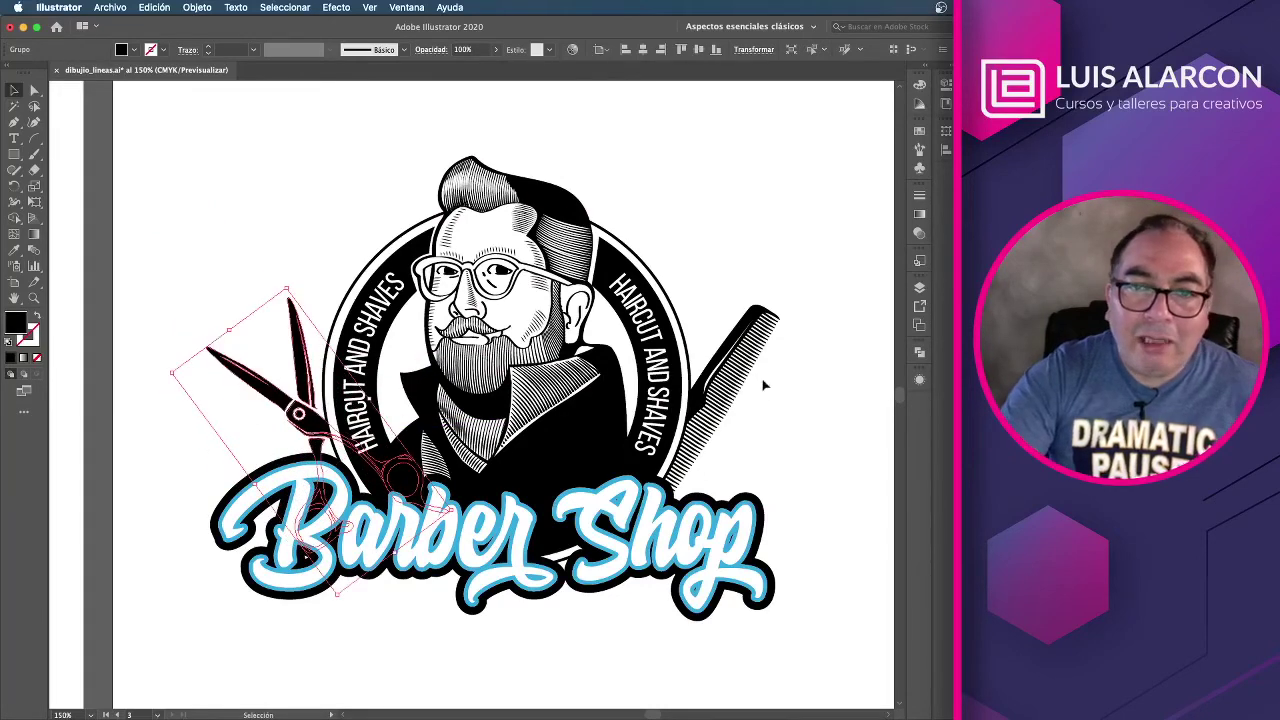
left_click(745, 245)
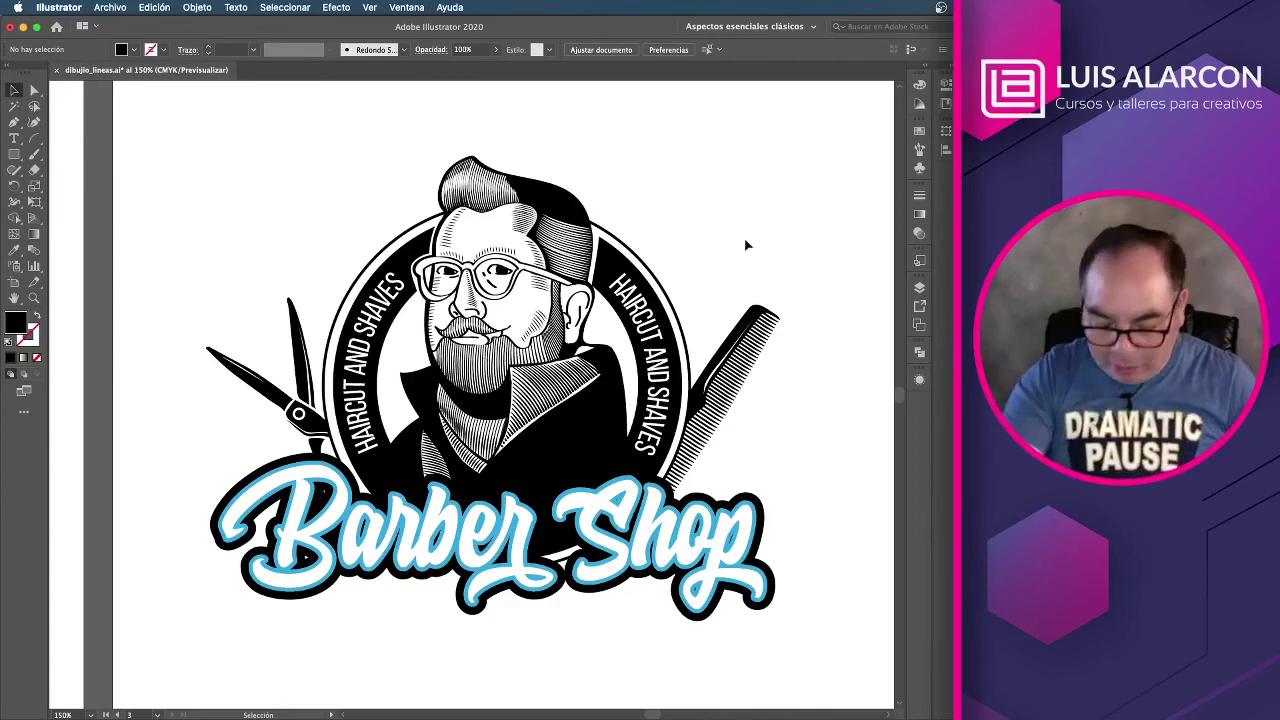
key("a")
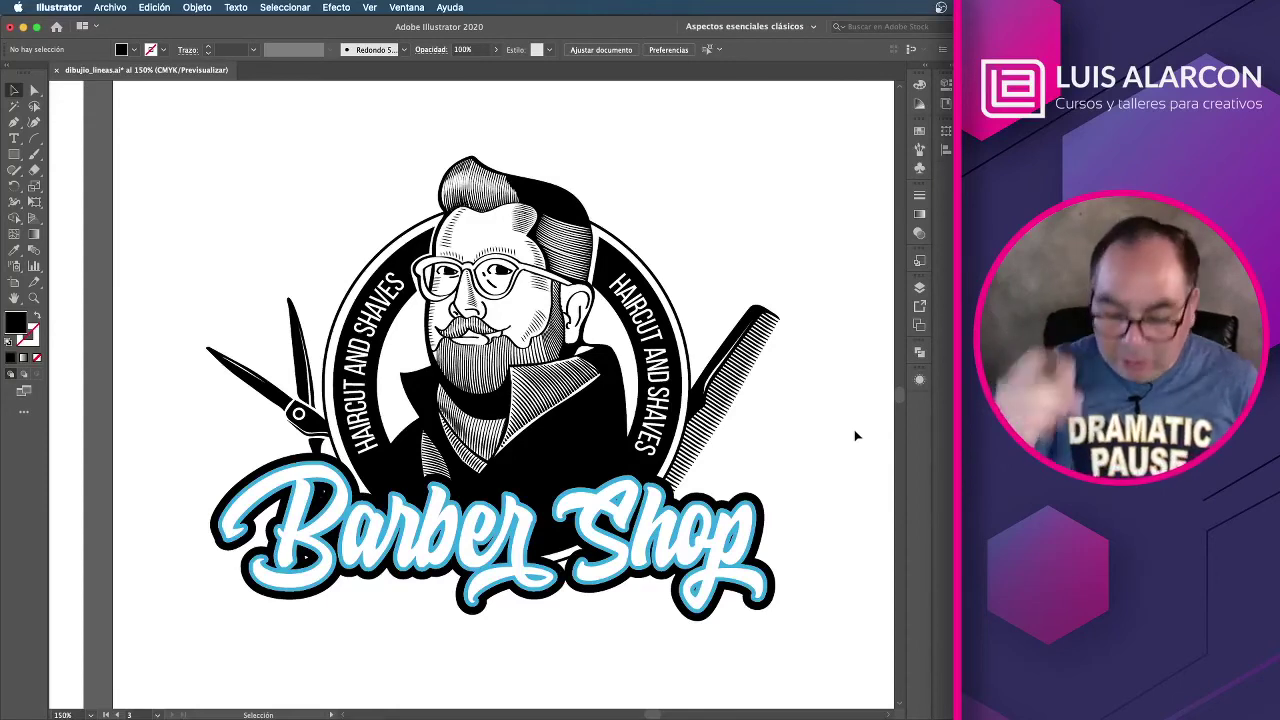
Step: Toggle between the point and object selection tools, then zoom between 100% and 150%
key("a")
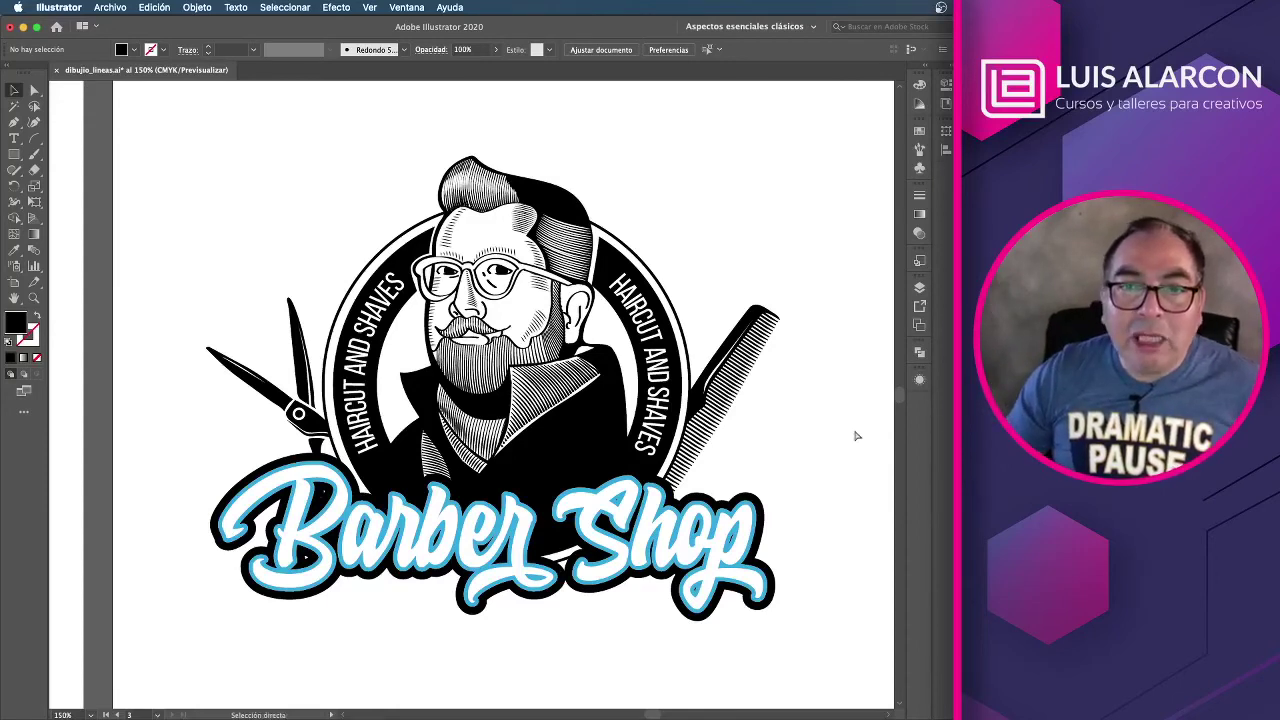
key("v")
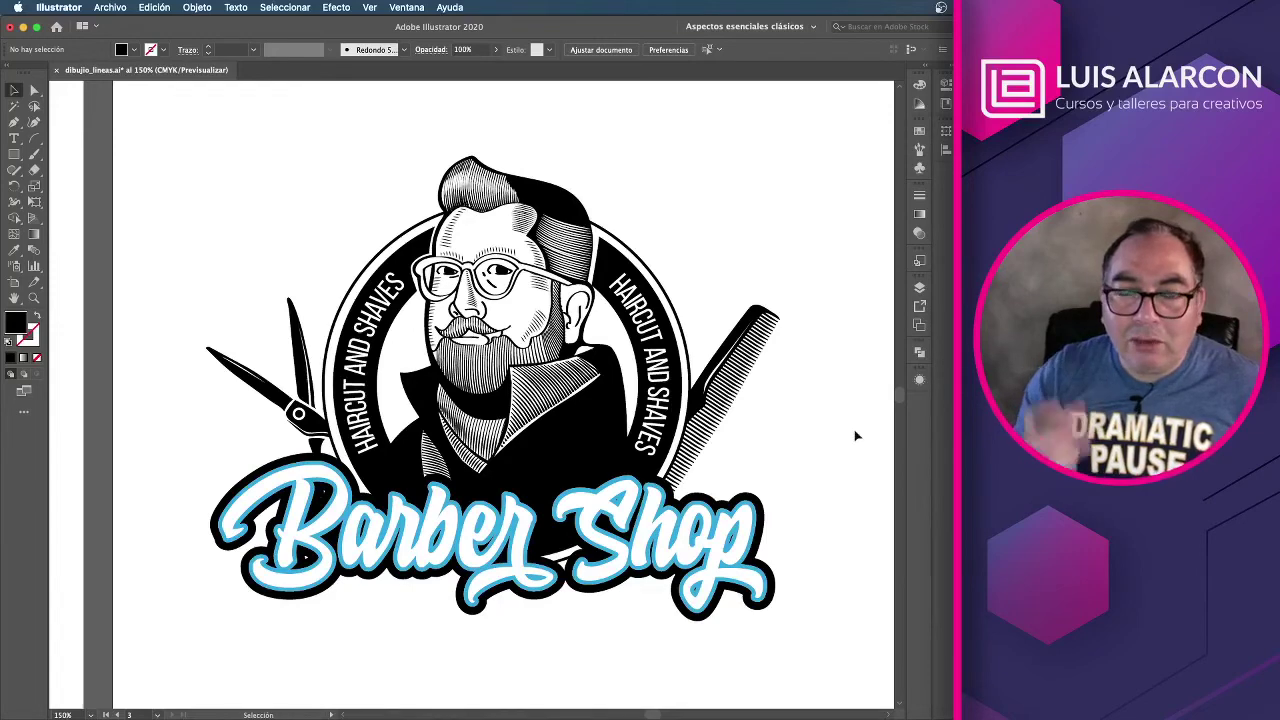
key("a")
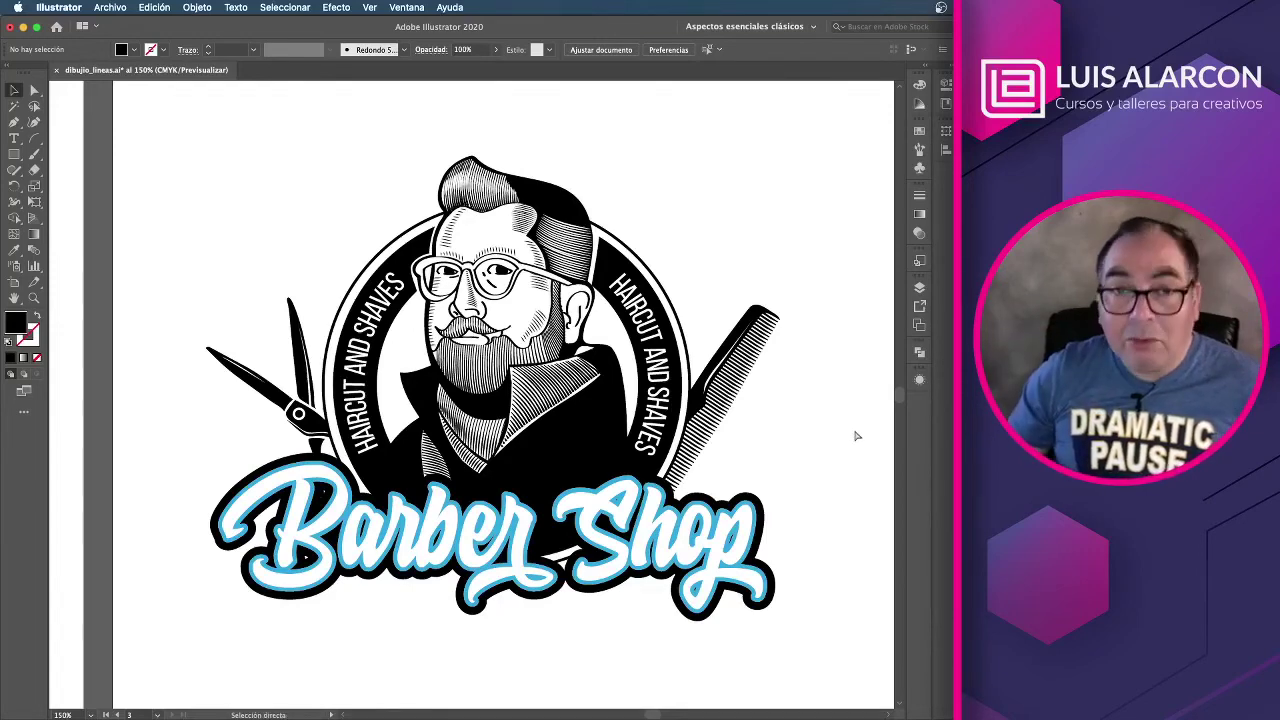
key("ctrl+1")
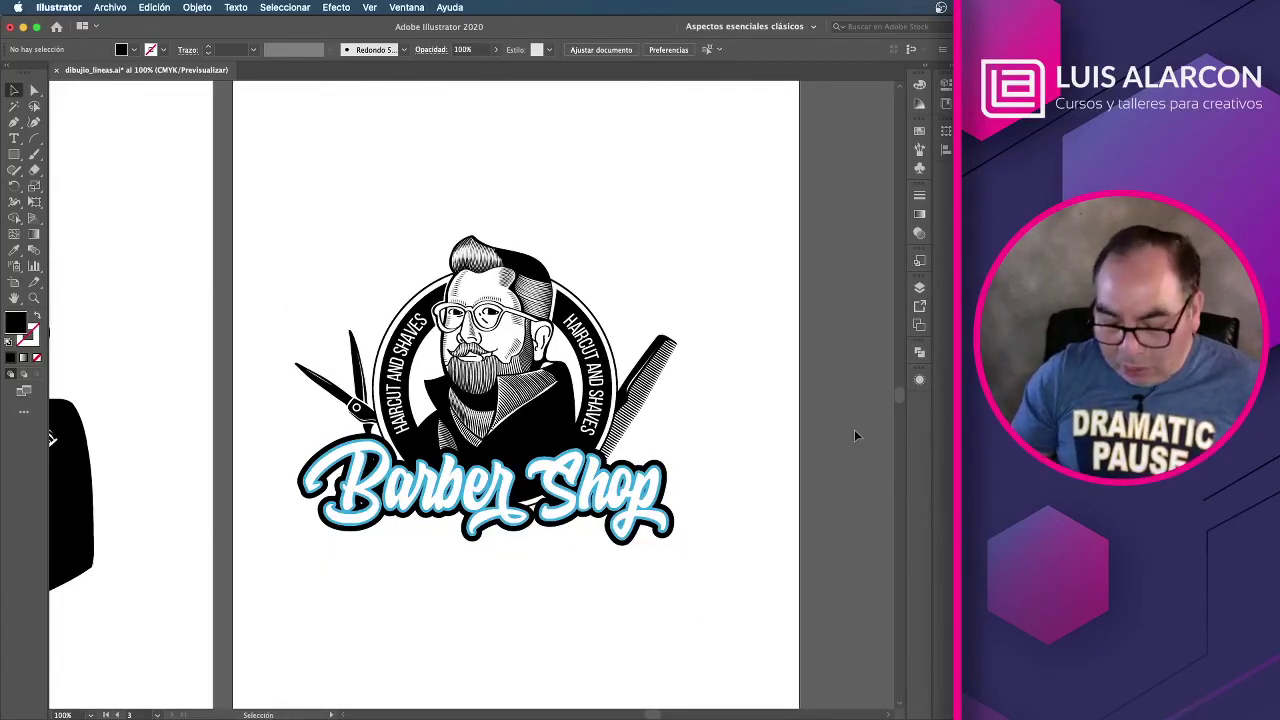
key("ctrl+plus")
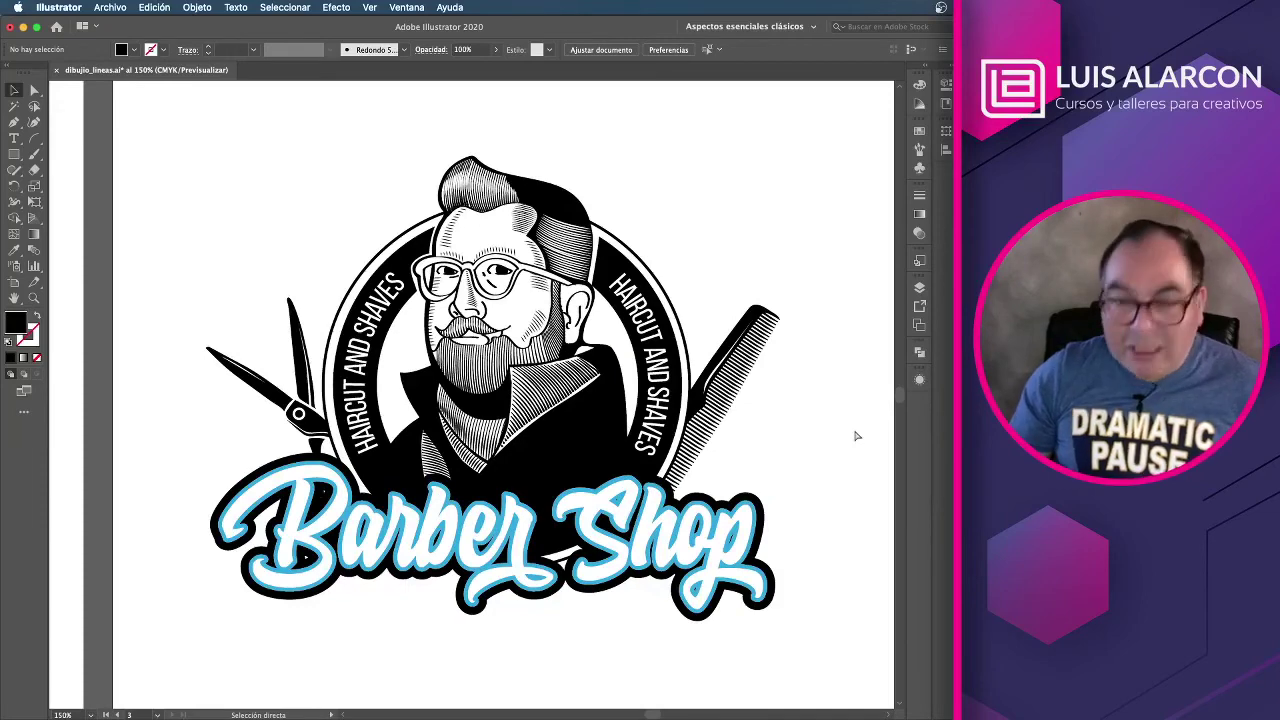
key("ctrl+minus")
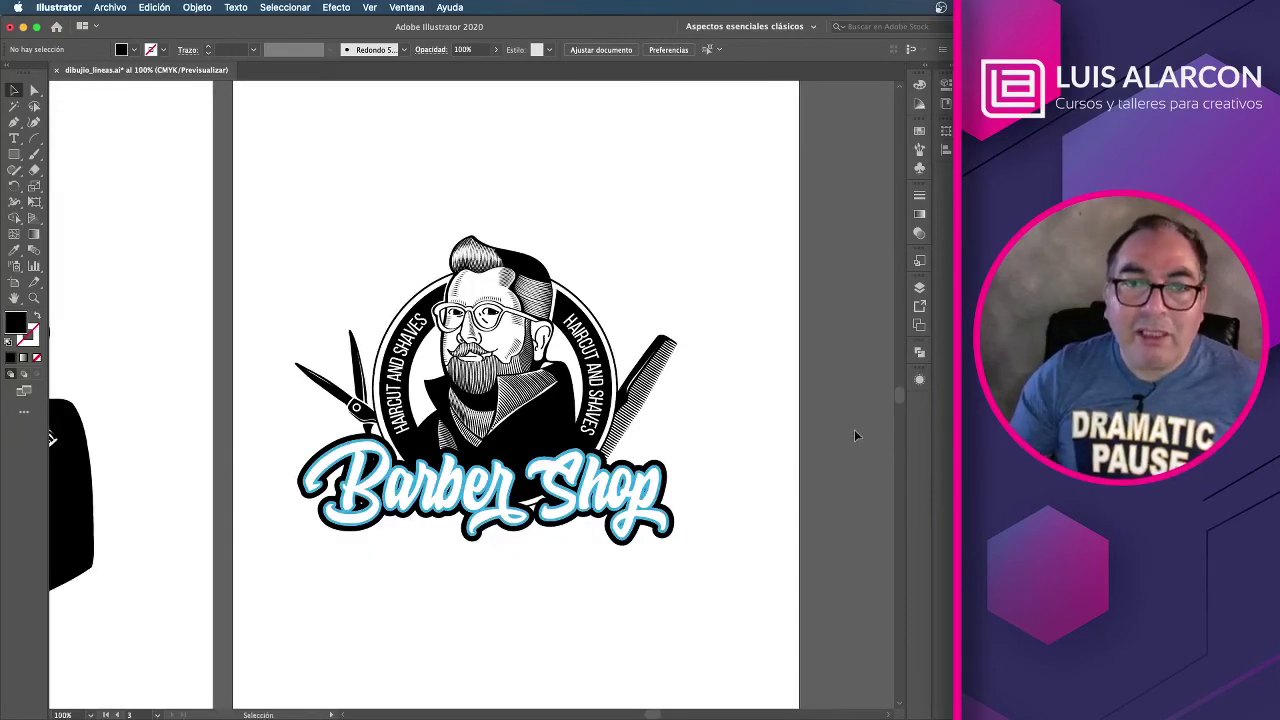
Step: Pan across the artboards past the hatched portrait to centre the Barber Shop logo
left_click_drag(750, 495, 785, 501)
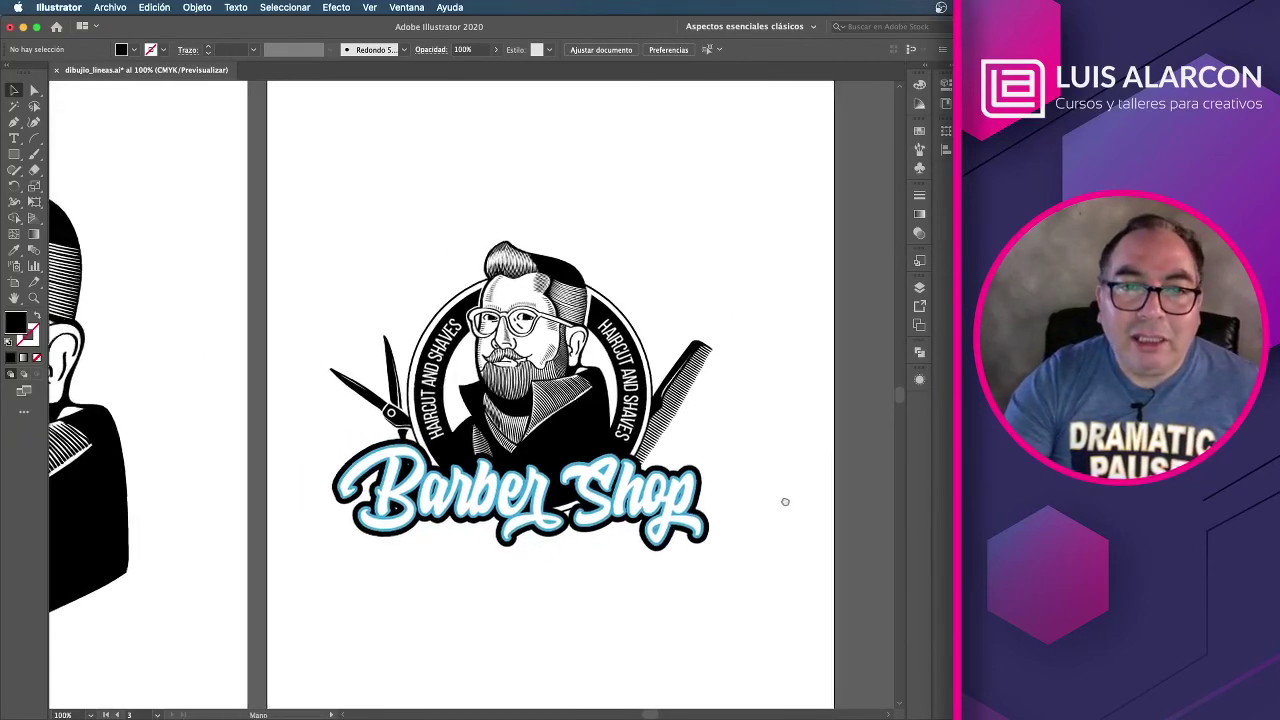
left_click_drag(477, 561, 587, 577)
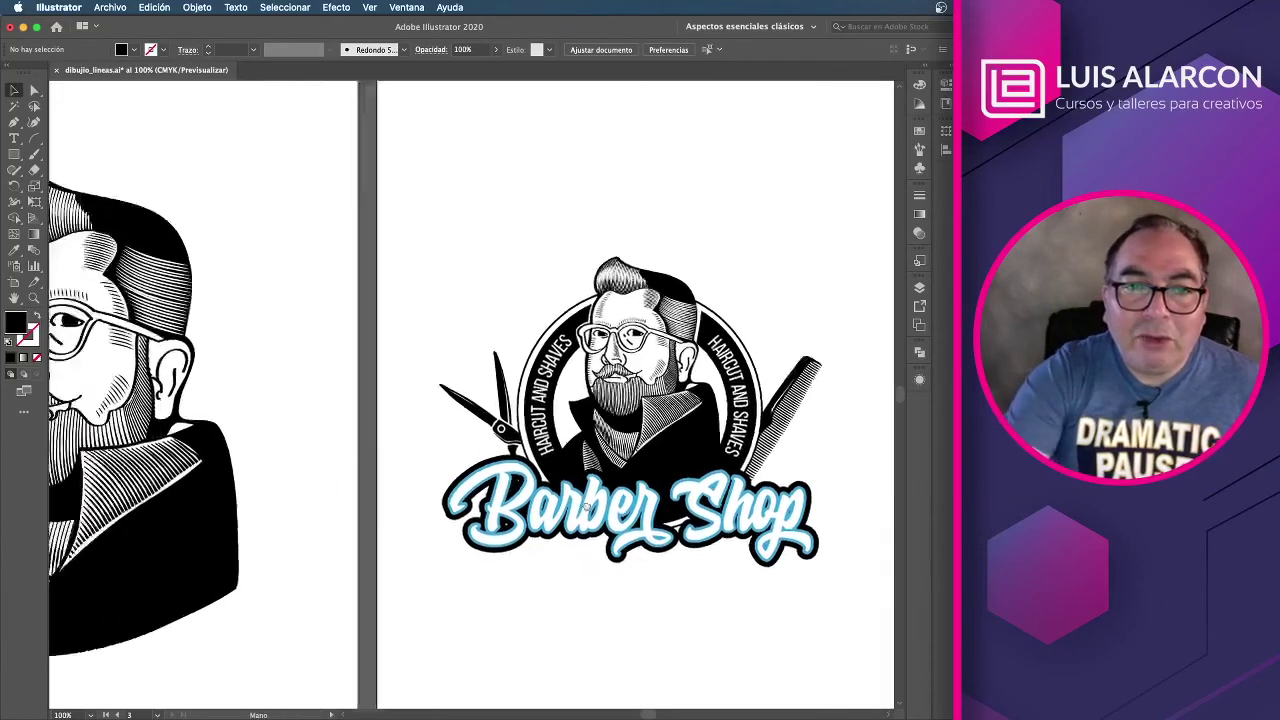
scroll(586, 507, "left", 5)
scroll(608, 377, "left", 3)
scroll(706, 543, "right", 4)
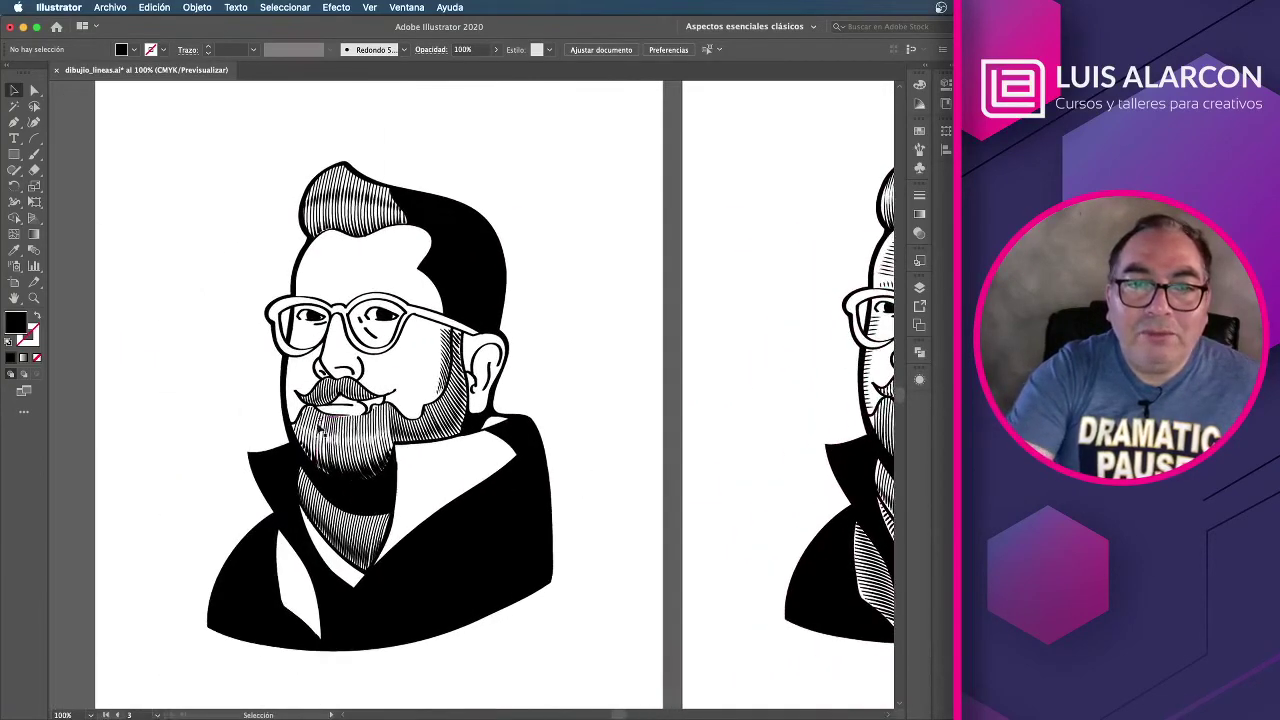
left_click_drag(617, 447, 431, 446)
left_click_drag(600, 466, 389, 491)
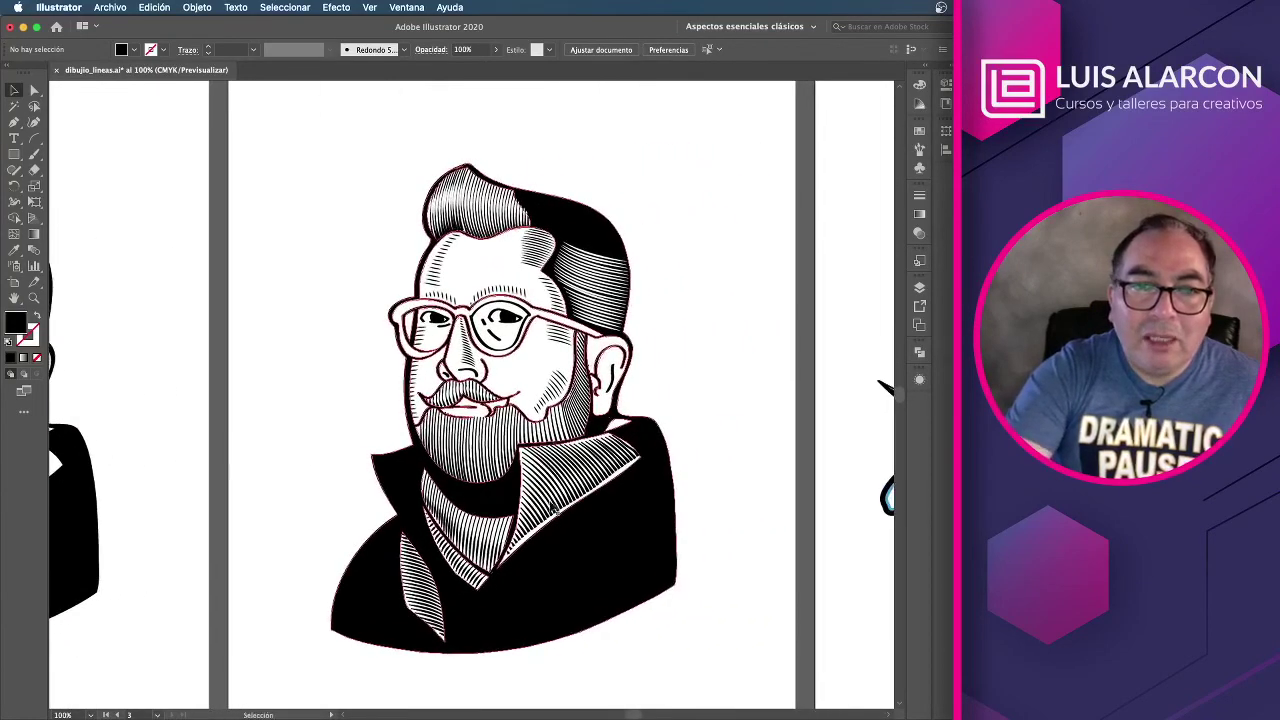
left_click_drag(746, 457, 283, 414)
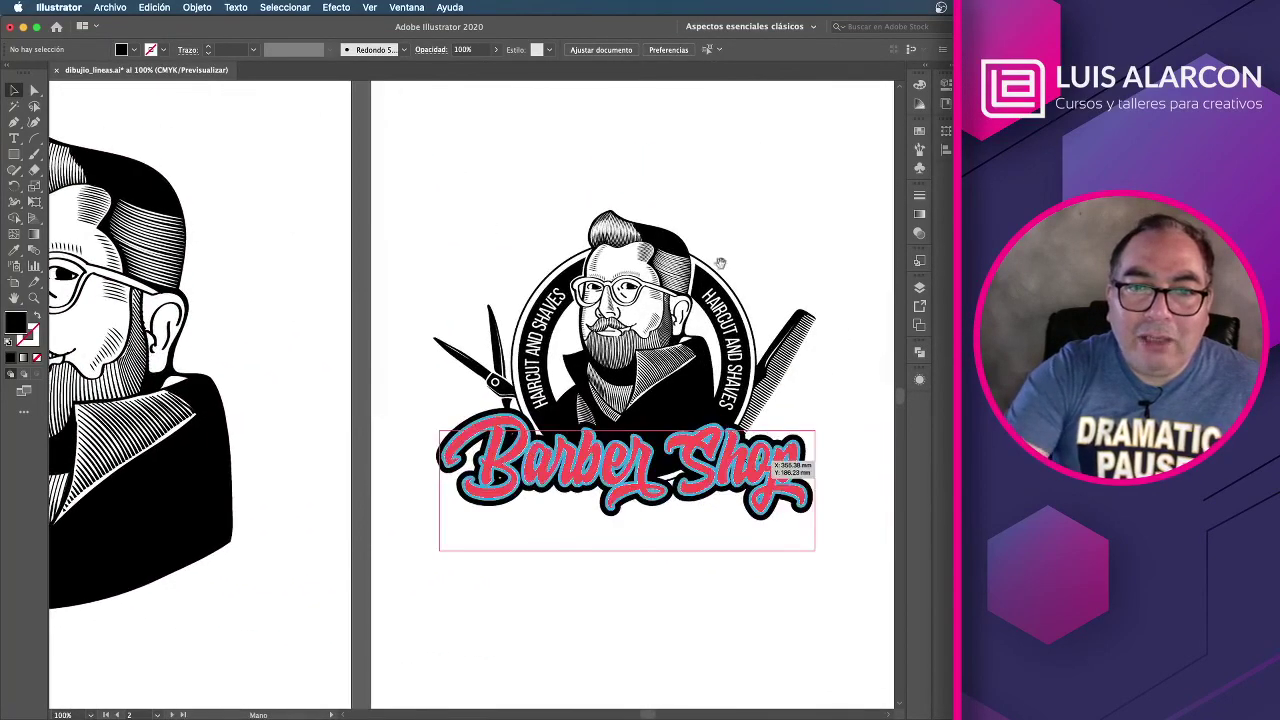
left_click_drag(789, 279, 686, 302)
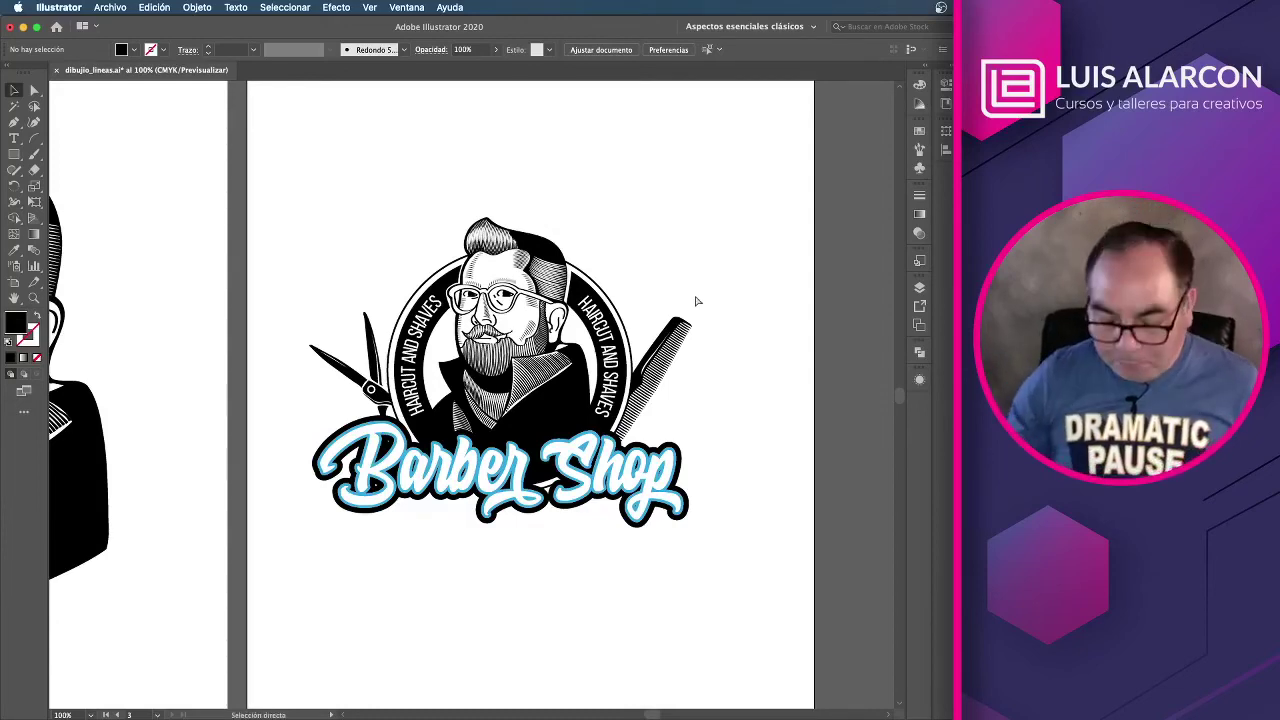
Step: Zoom the logo to 150%, then switch to the Facebook live-stream dashboard in Safari
key("a")
key("ctrl+plus")
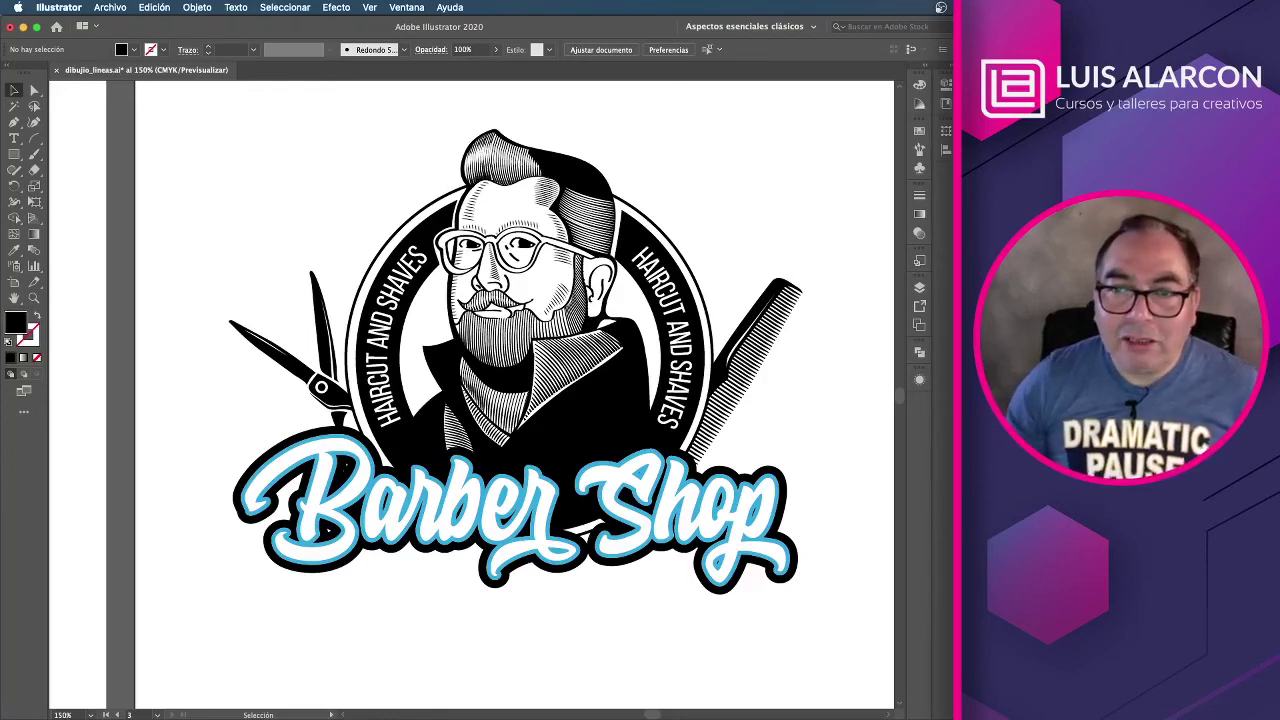
key("super+Tab")
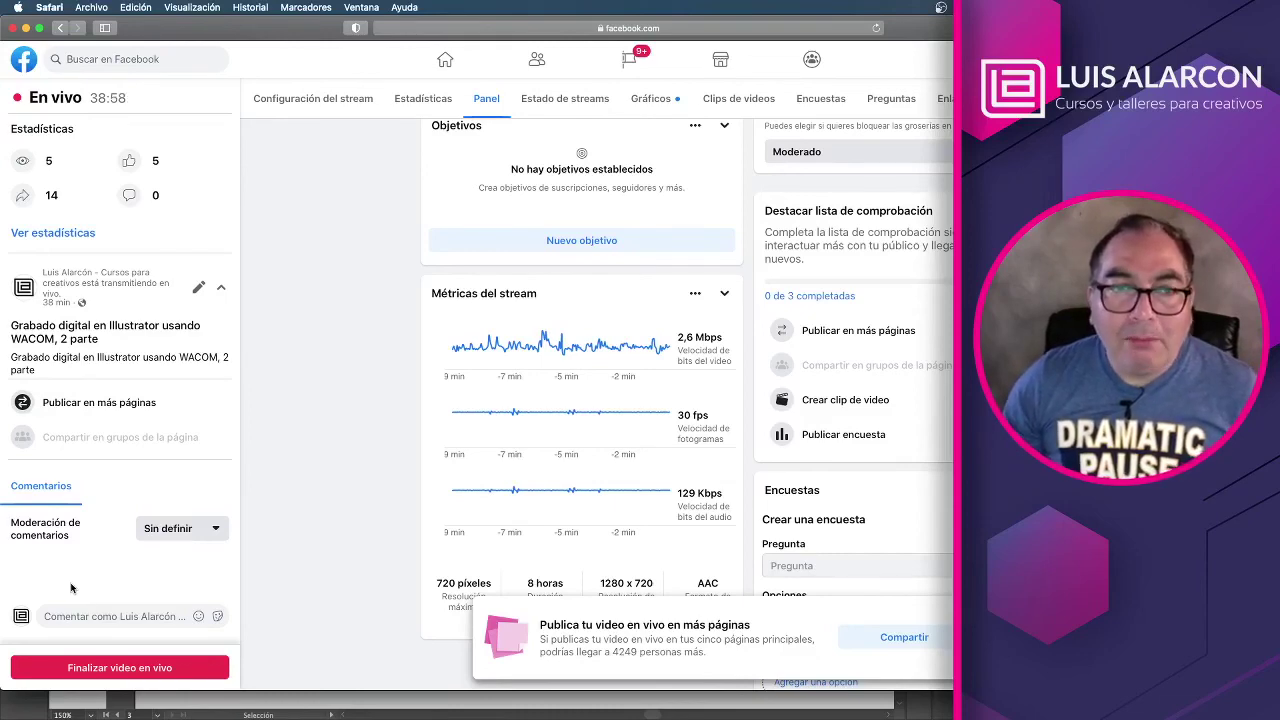
Step: After checking the live-stream statistics, return to the Barber Shop logo in Illustrator
key("super+Tab")
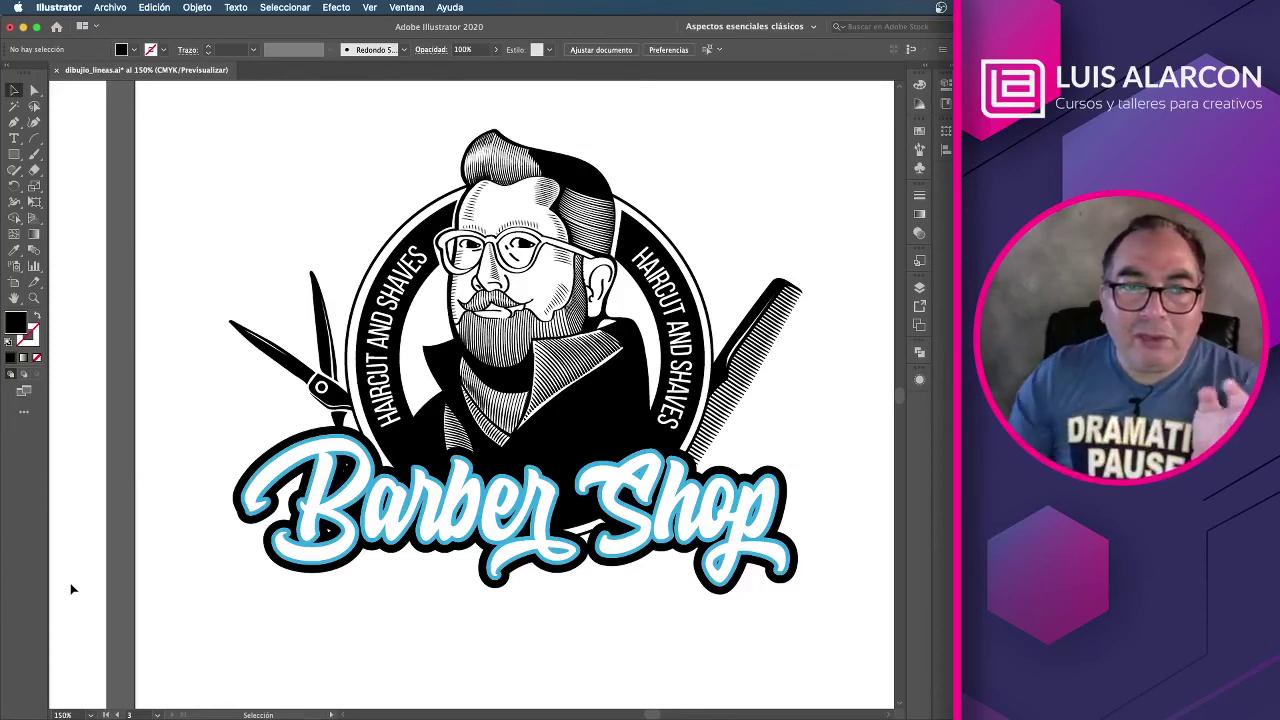
Step: Switch from Illustrator to the OBS streaming software
key("super+Tab")
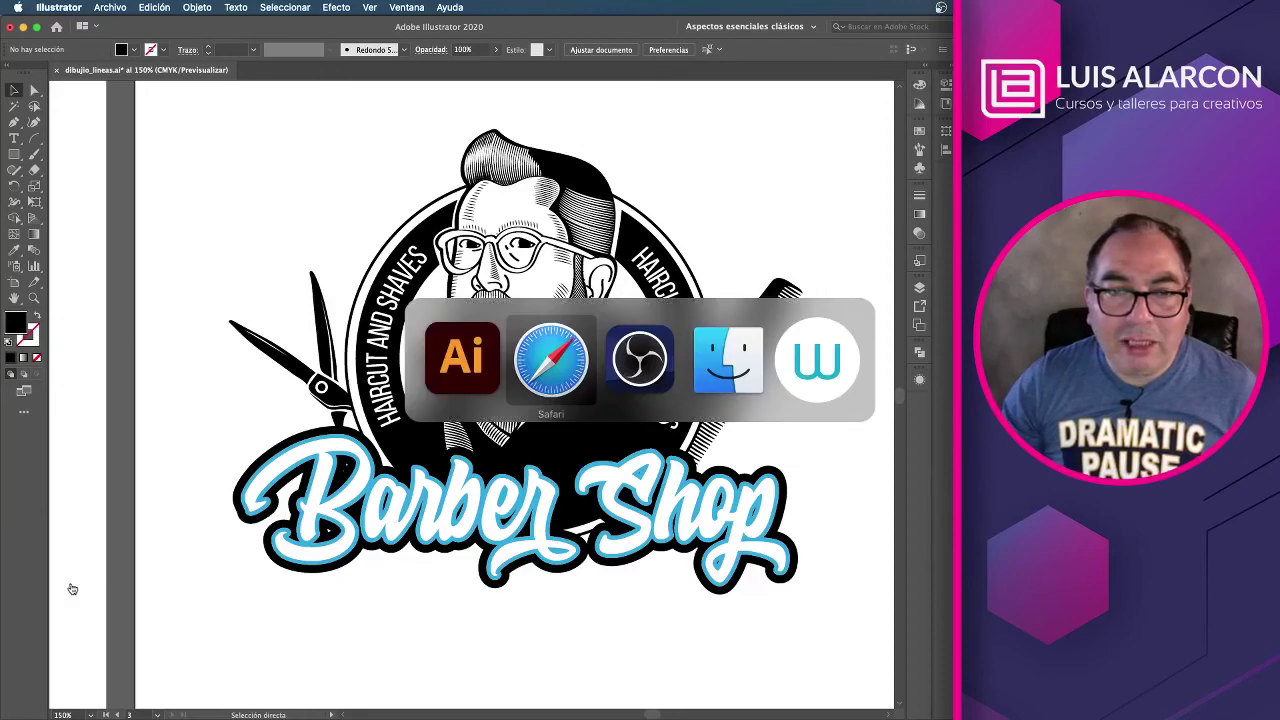
key("super+Tab")
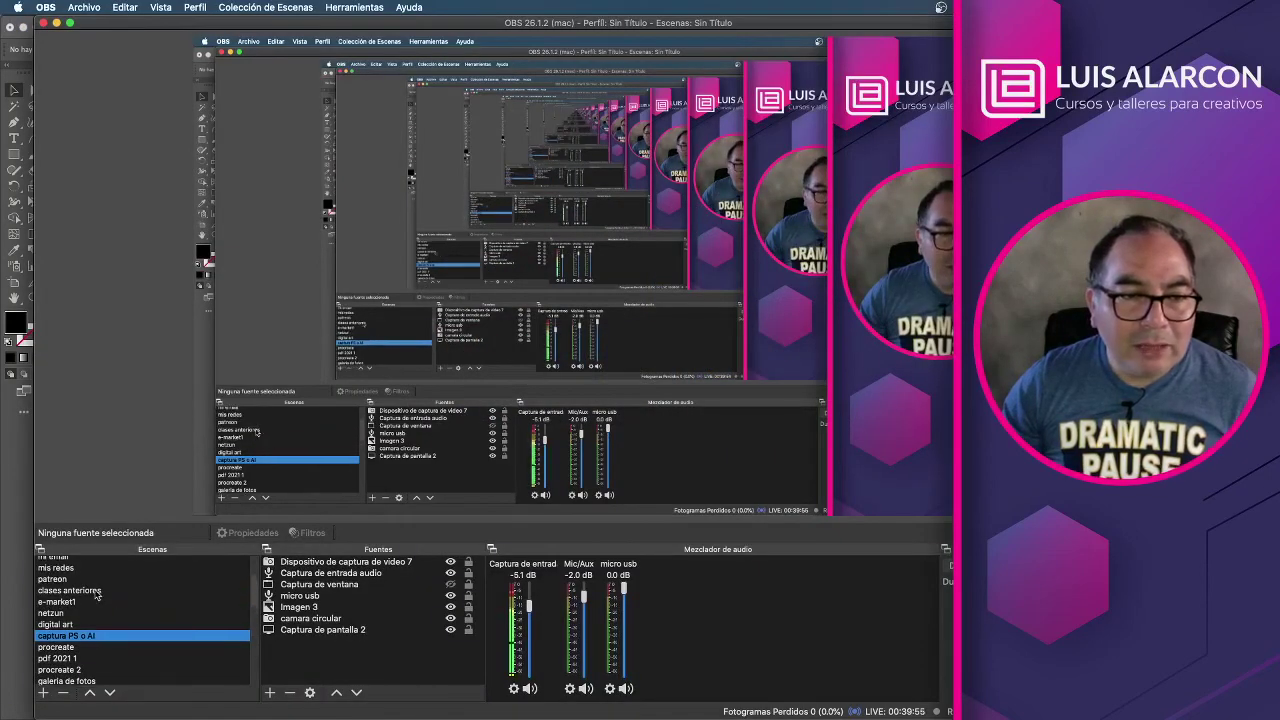